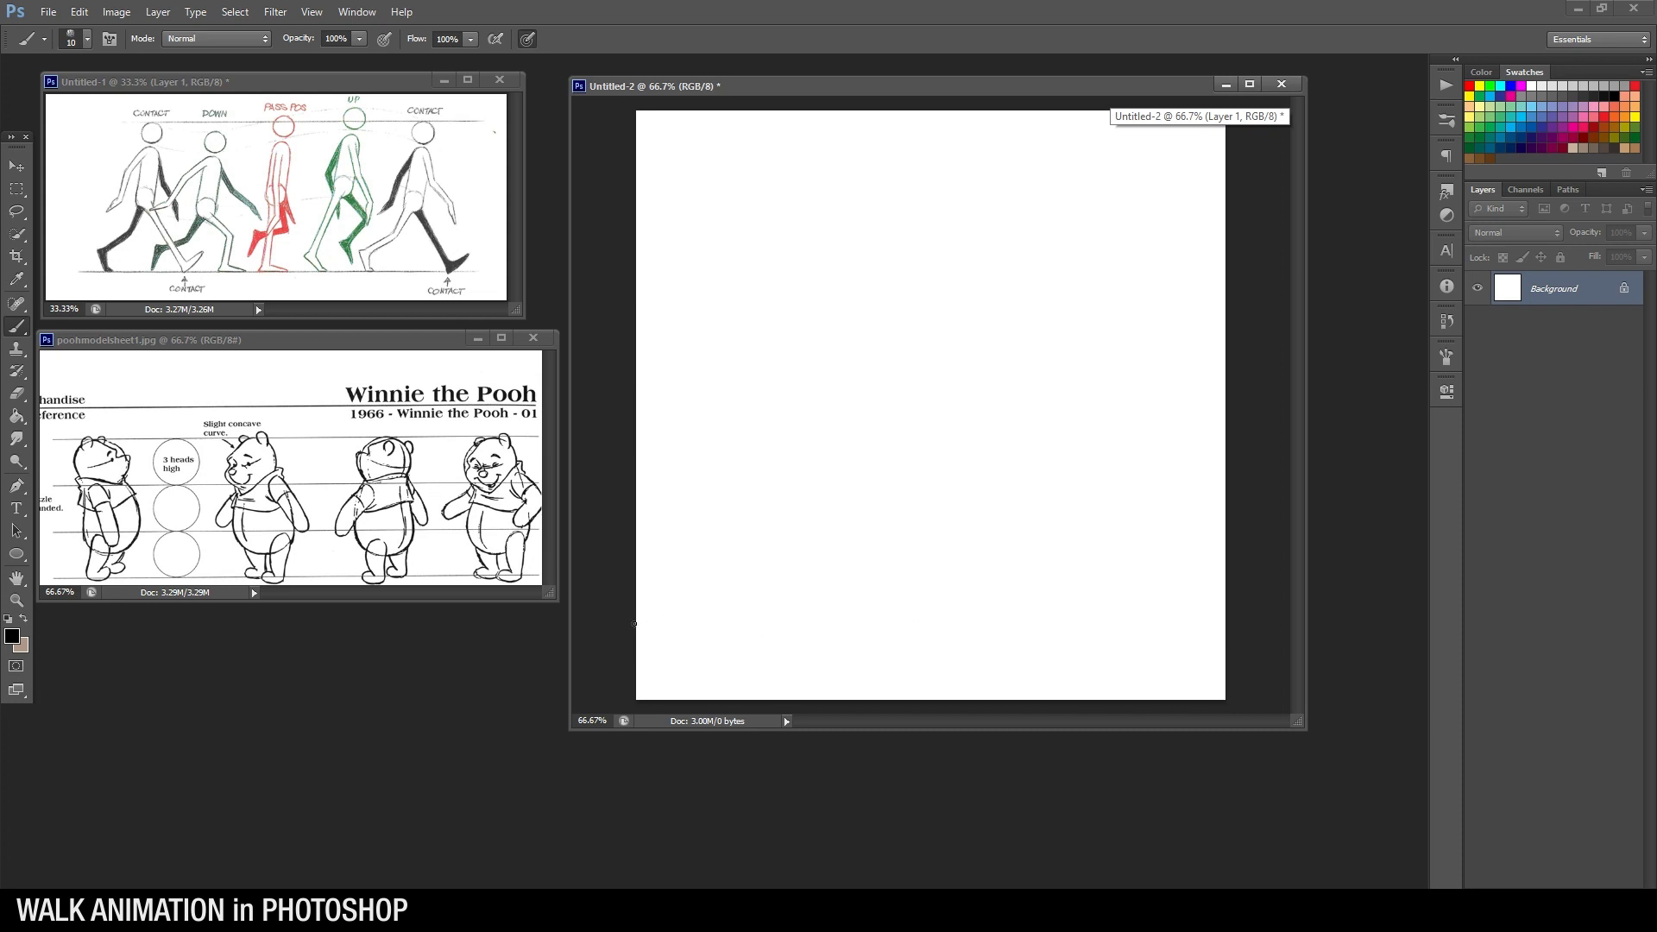
# Draw a straight horizontal ground line across the lower part of the canvas on a new layer
pyautogui.moveTo(625, 613); pyautogui.dragTo(1239, 613)
pyautogui.hotkey('ctrl', 'z')
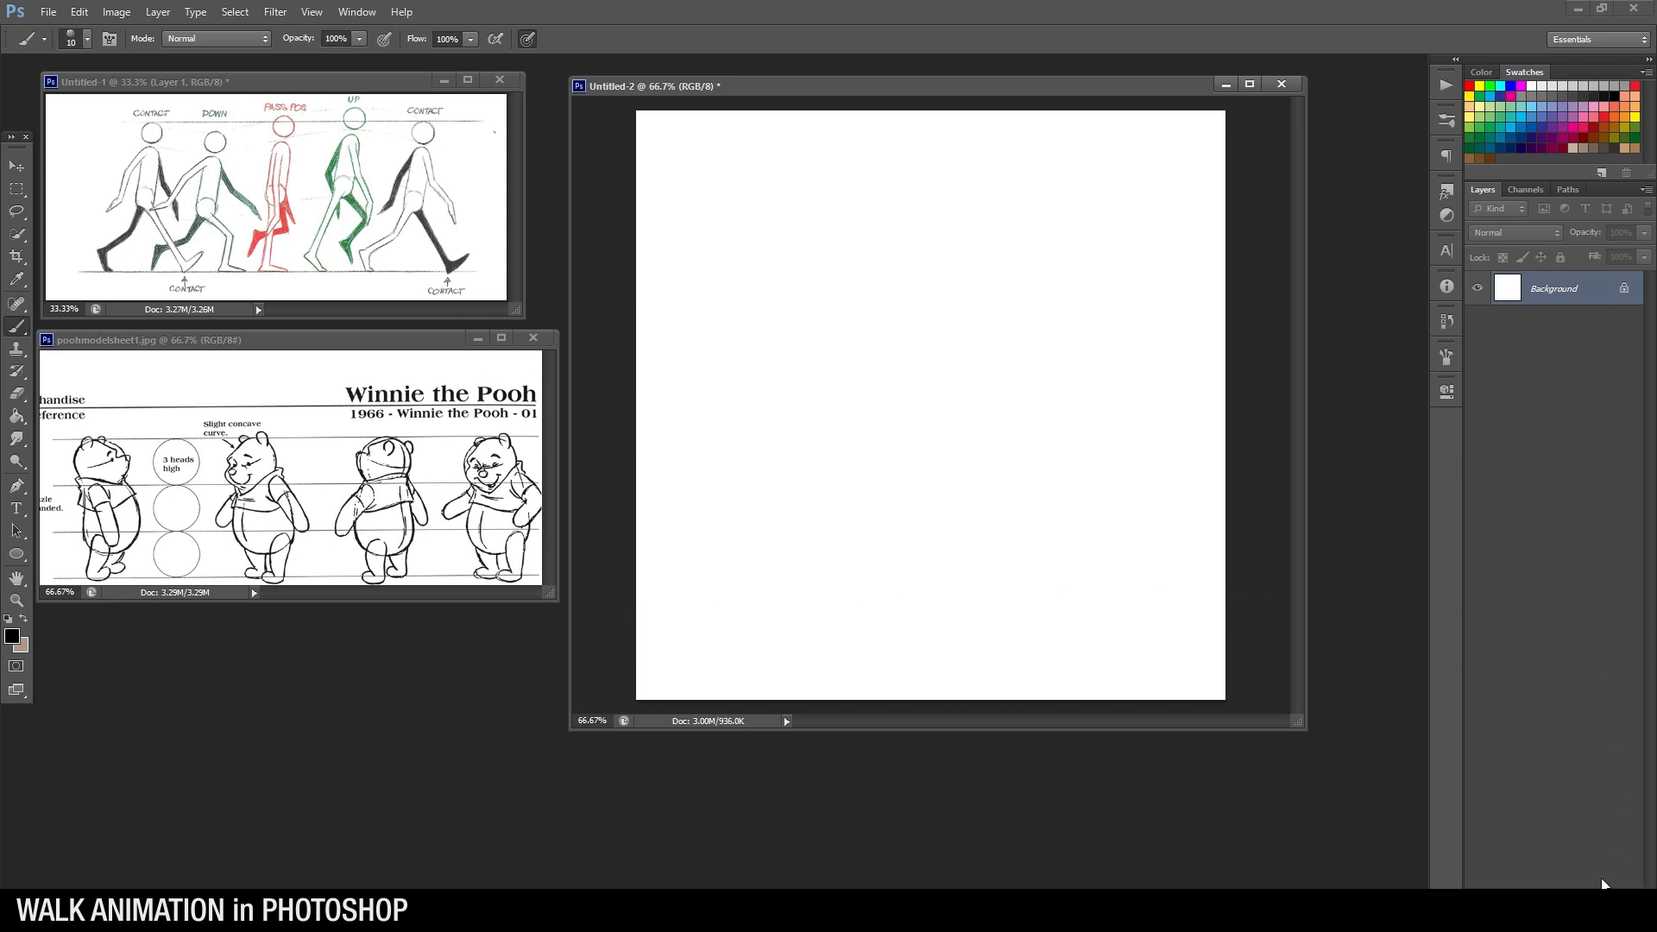
pyautogui.hotkey('ctrl', 'shift', 'alt', 'n')
pyautogui.moveTo(624, 606)
pyautogui.mouseDown()
pyautogui.moveTo(914, 589)
pyautogui.moveTo(1393, 607)
pyautogui.mouseUp()
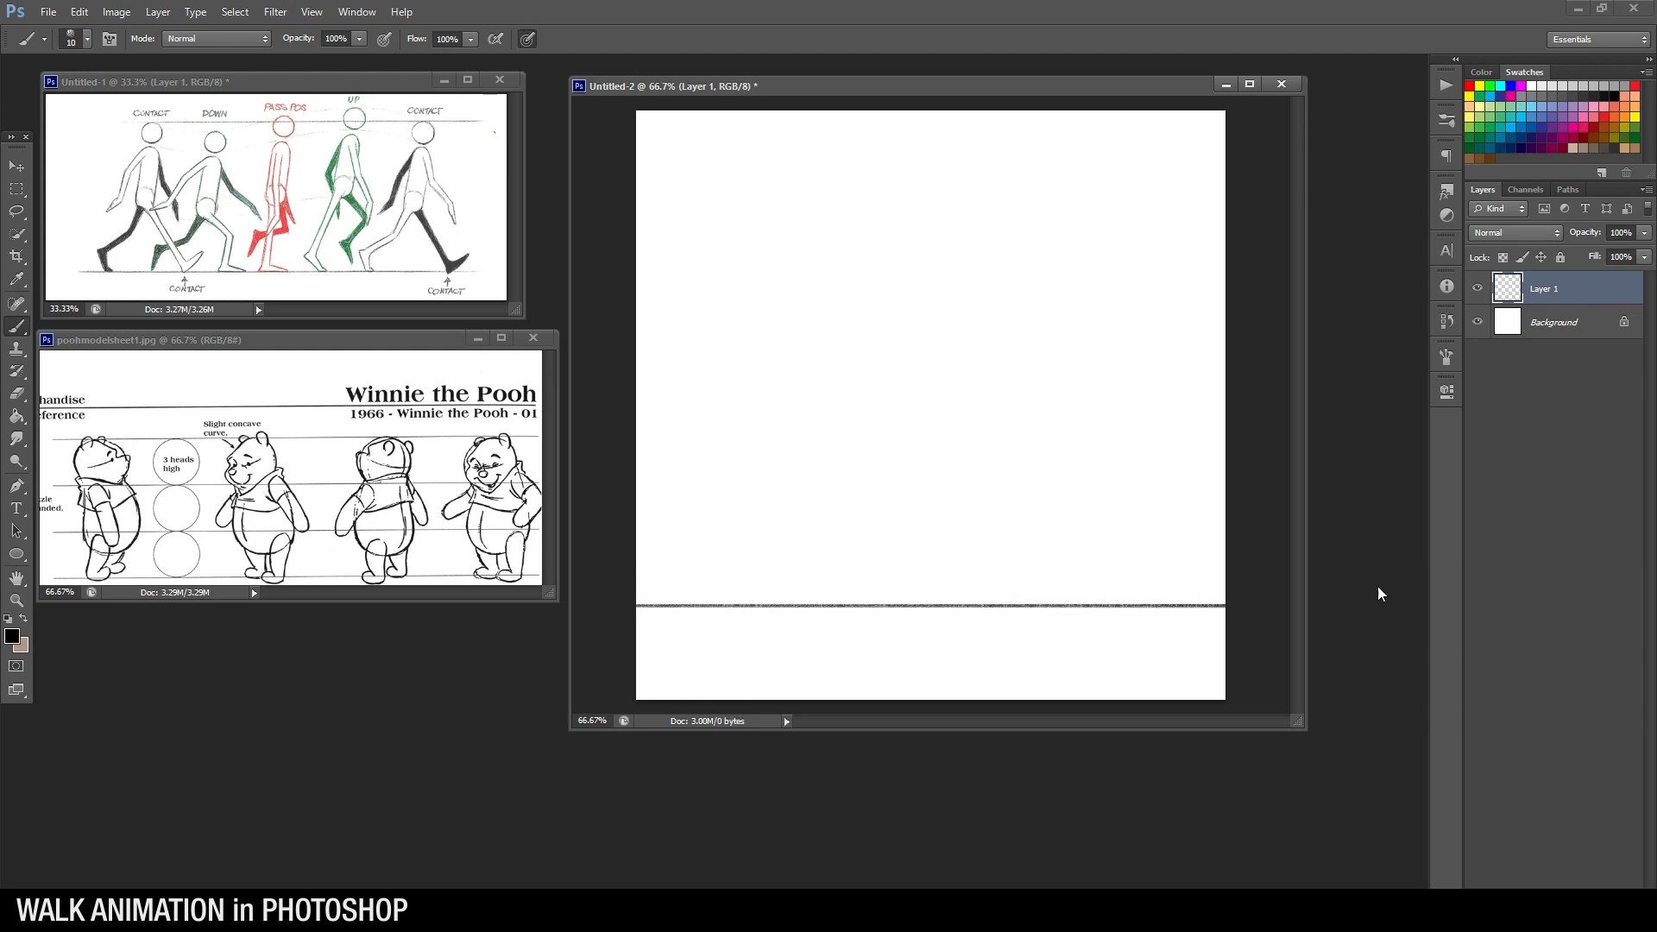
# Add an empty layer for the figure, and fade and lock the ground line layer beneath it
pyautogui.hotkey('ctrl', 'shift', 'alt', 'n')
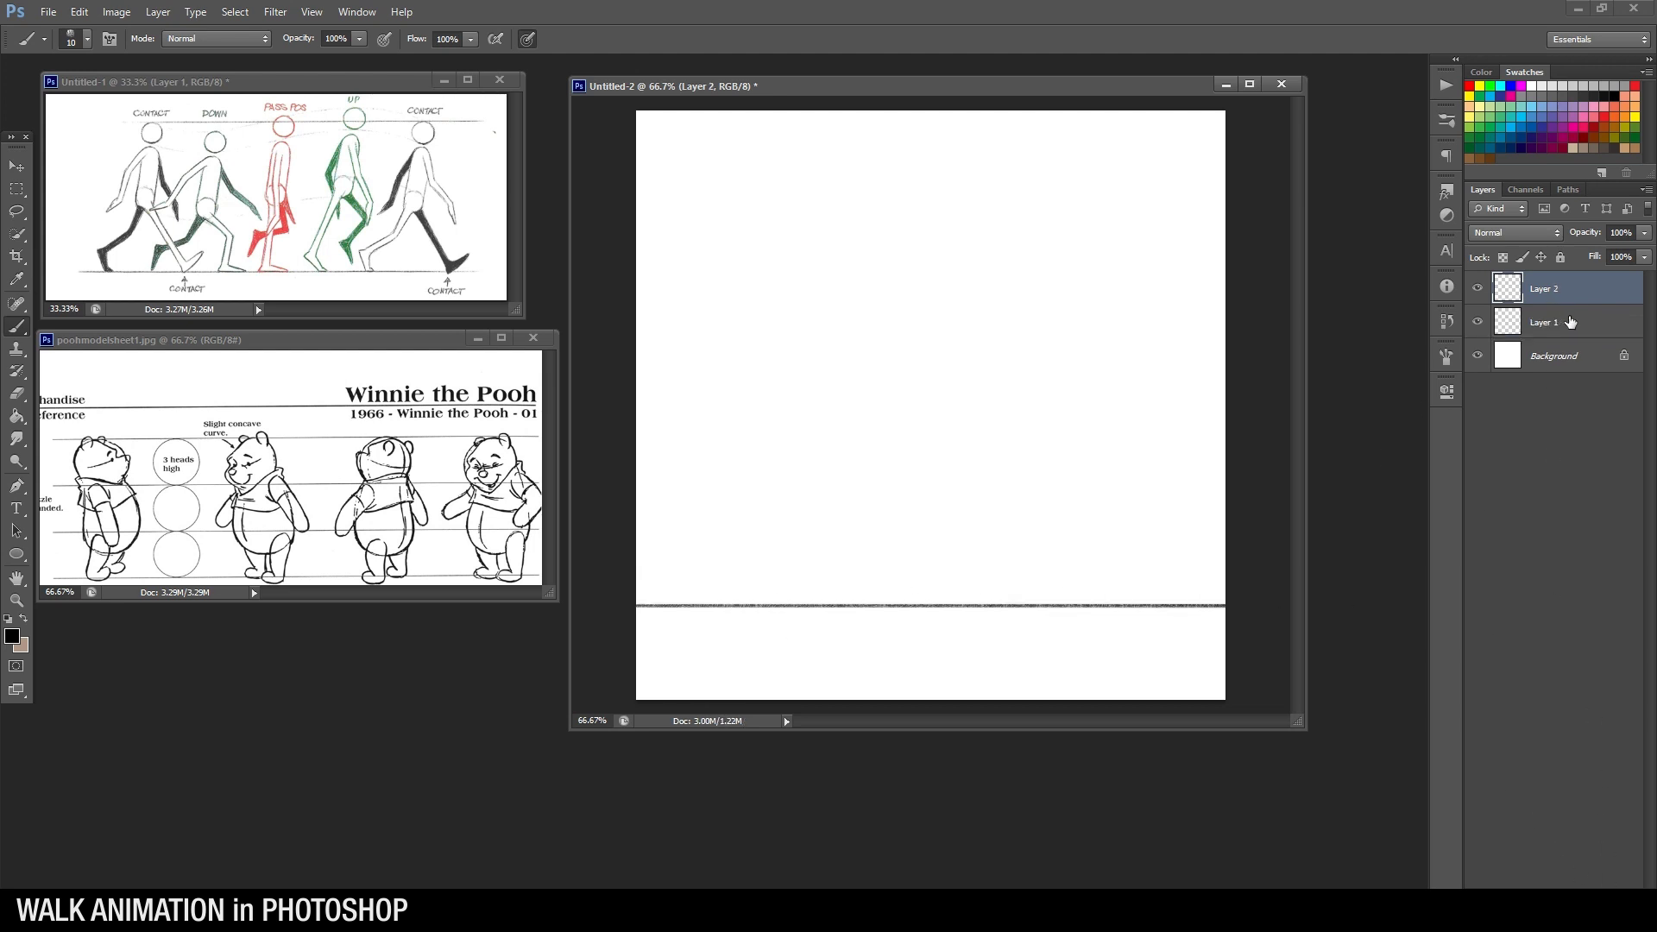
pyautogui.click(1566, 321)
pyautogui.click(1644, 232)
pyautogui.click(1593, 250)
pyautogui.click(1503, 258)
pyautogui.click(1544, 288)
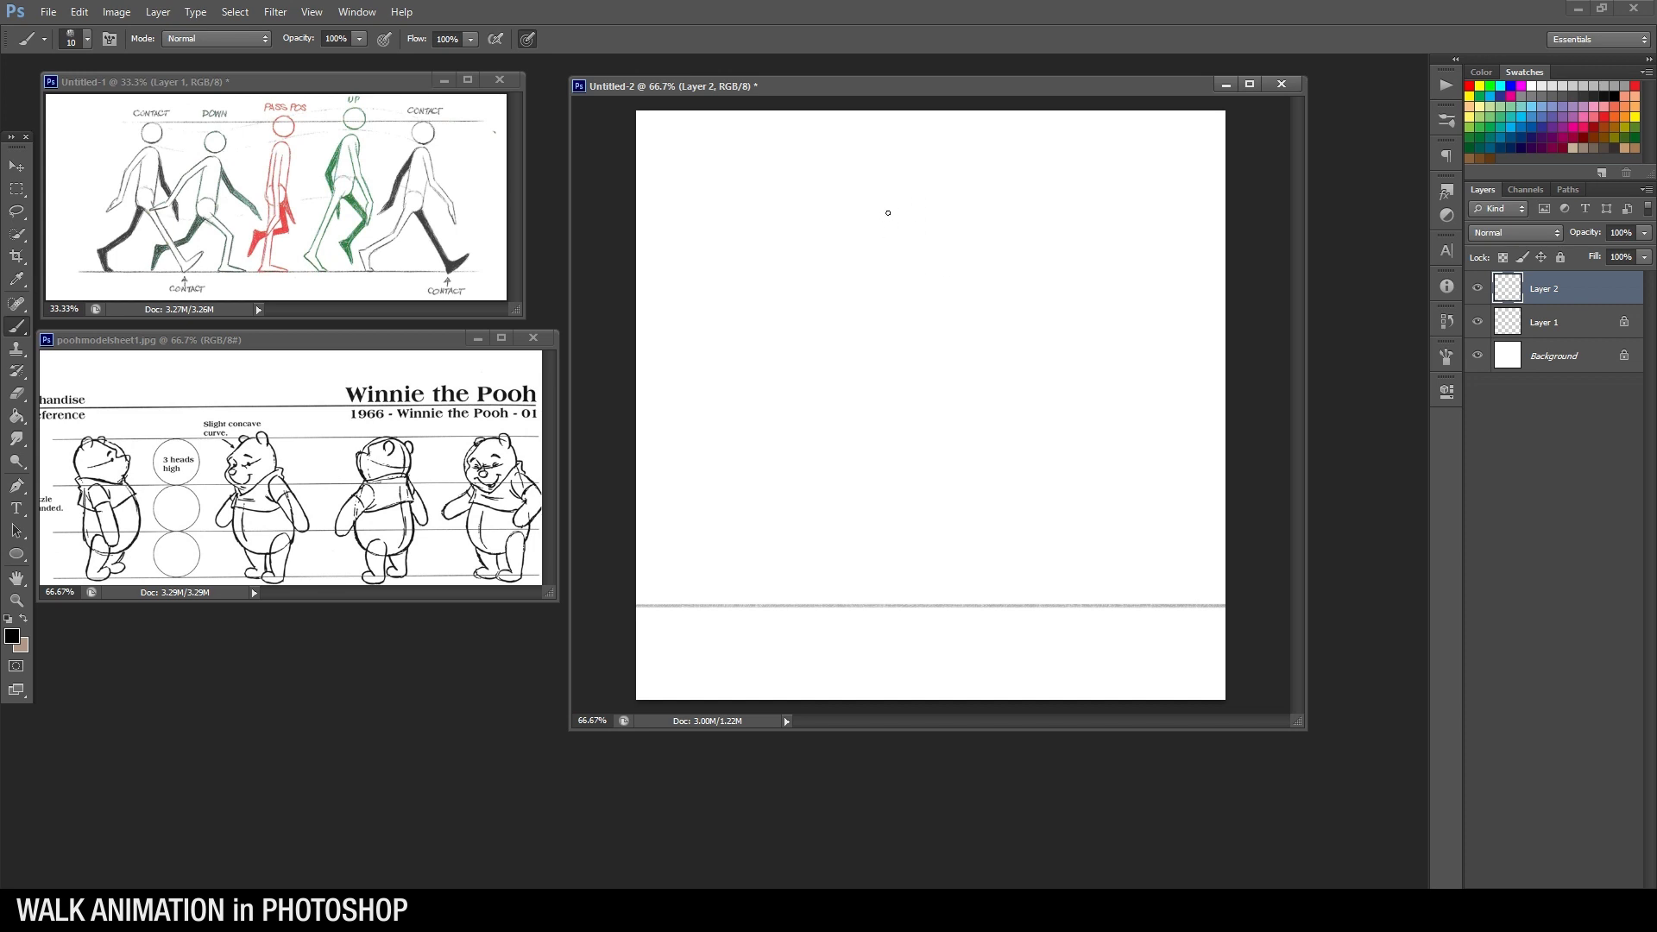
# Sketch a rounded head outline in the upper middle of the canvas on Layer 2
pyautogui.moveTo(891, 199)
pyautogui.mouseDown()
pyautogui.moveTo(898, 182)
pyautogui.moveTo(887, 266)
pyautogui.mouseUp()
pyautogui.moveTo(969, 185)
pyautogui.mouseDown()
pyautogui.moveTo(993, 259)
pyautogui.moveTo(975, 272)
pyautogui.mouseUp()
pyautogui.moveTo(877, 189); pyautogui.dragTo(886, 290)
pyautogui.moveTo(996, 223); pyautogui.dragTo(989, 270)
pyautogui.moveTo(969, 292); pyautogui.dragTo(988, 259)
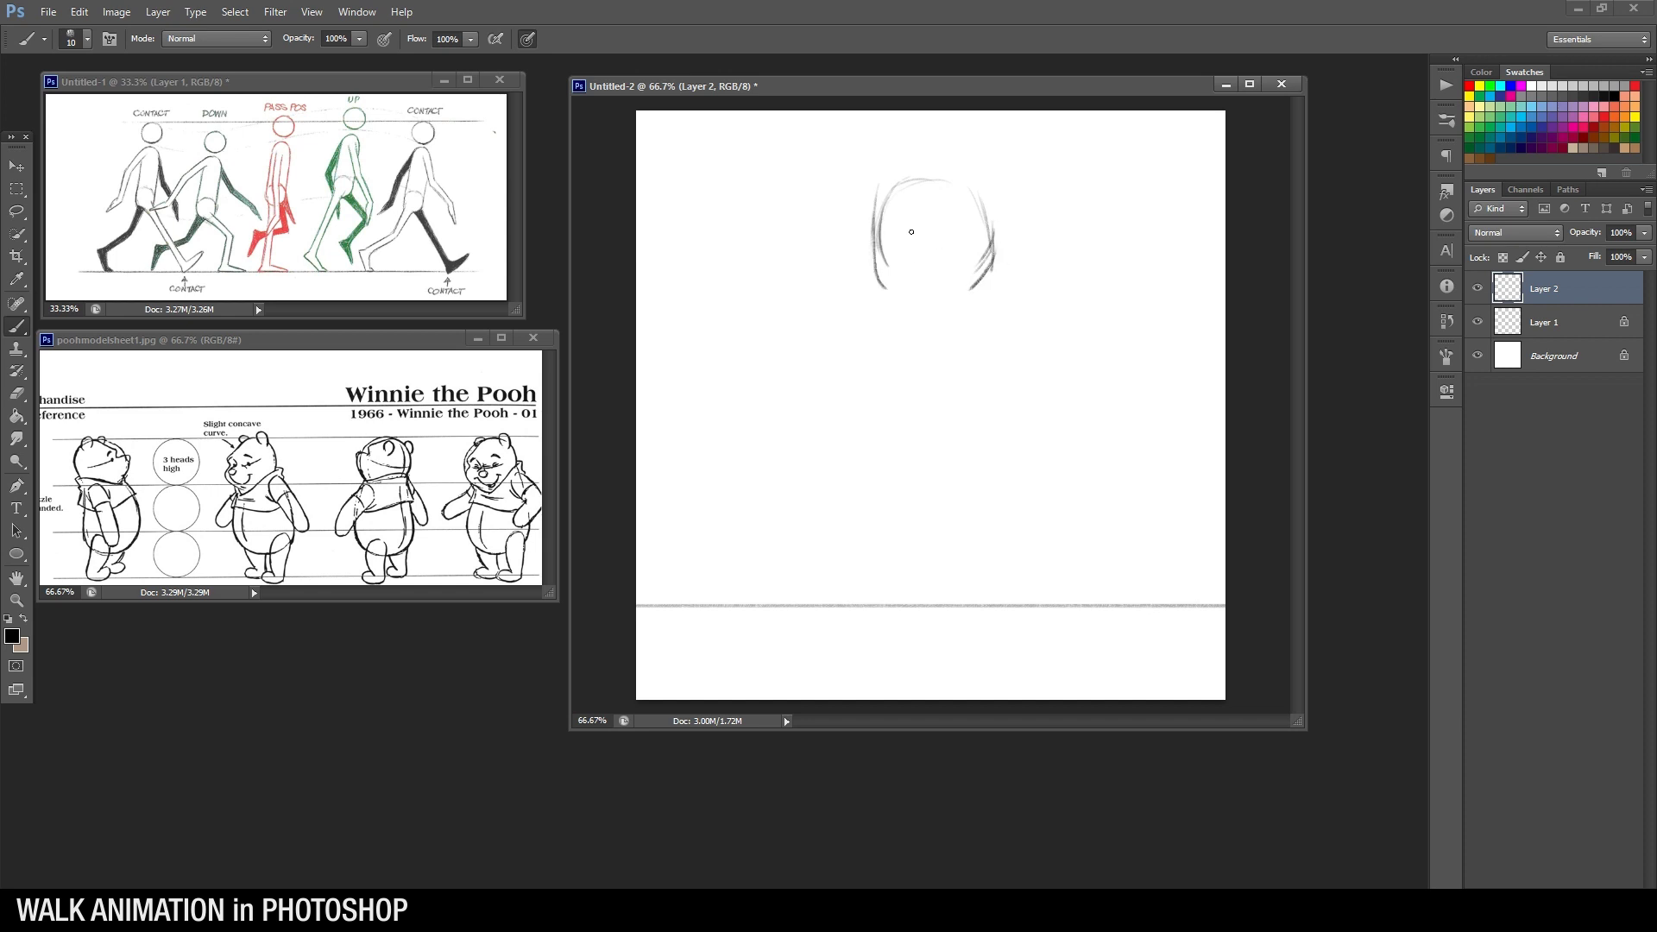
# Enlarge the eraser to 45 px and clean up the lower part of the head outline
pyautogui.press('e')
pyautogui.press(']')
pyautogui.press(']')
pyautogui.press(']')
pyautogui.press(']')
pyautogui.press(']')
pyautogui.press(']')
pyautogui.press(']')
pyautogui.press(']')
pyautogui.press(']')
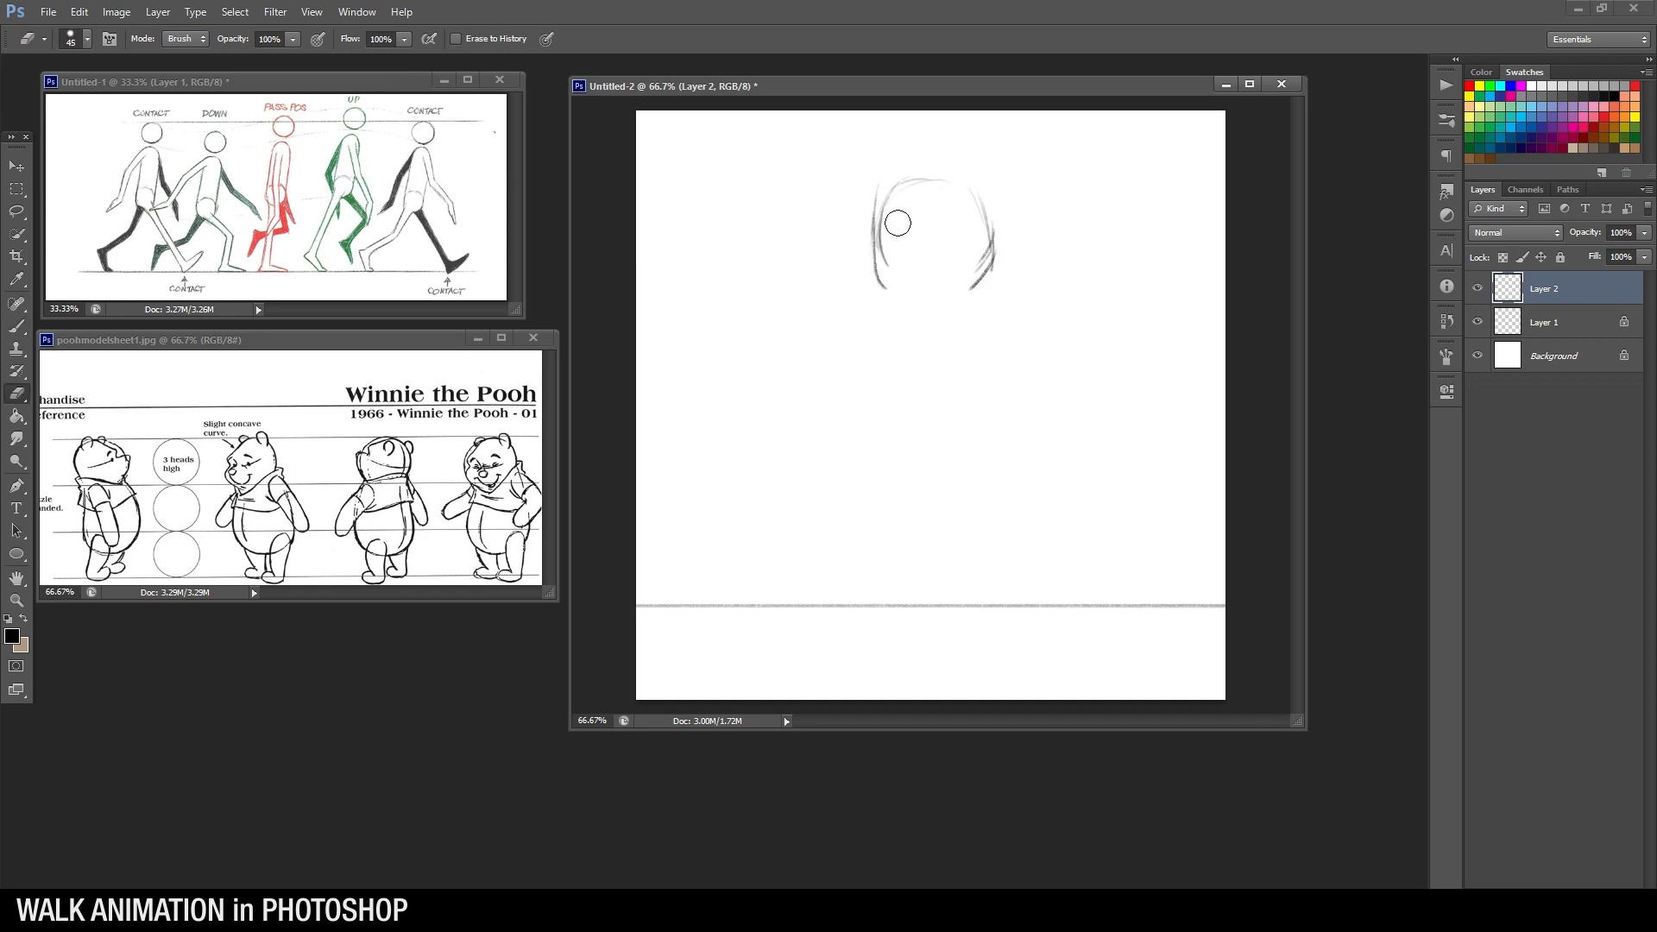
pyautogui.moveTo(978, 238)
pyautogui.mouseDown()
pyautogui.moveTo(964, 296)
pyautogui.moveTo(904, 298)
pyautogui.moveTo(950, 299)
pyautogui.mouseUp()
# Sketch a pear-shaped body below the head and erase the stray construction lines around it
pyautogui.press('b')
pyautogui.moveTo(876, 370)
pyautogui.mouseDown()
pyautogui.moveTo(884, 324)
pyautogui.moveTo(857, 432)
pyautogui.mouseUp()
pyautogui.moveTo(888, 339)
pyautogui.mouseDown()
pyautogui.moveTo(870, 442)
pyautogui.moveTo(892, 483)
pyautogui.mouseUp()
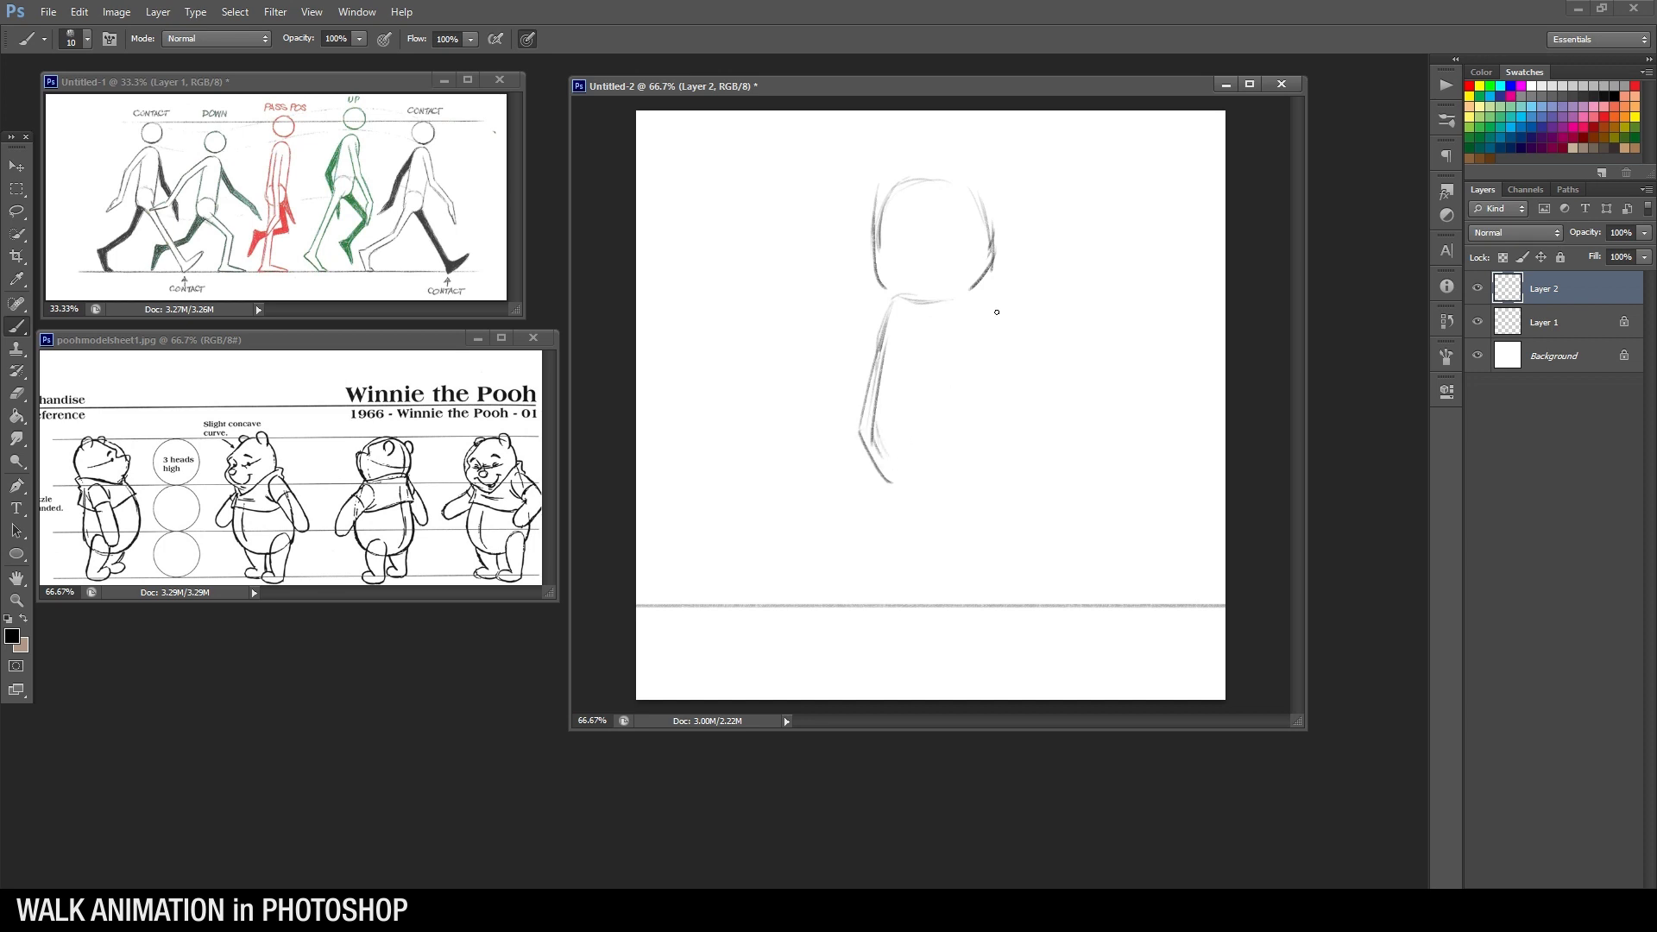
pyautogui.moveTo(986, 322)
pyautogui.mouseDown()
pyautogui.moveTo(1025, 411)
pyautogui.moveTo(1011, 415)
pyautogui.moveTo(1009, 387)
pyautogui.moveTo(986, 477)
pyautogui.mouseUp()
pyautogui.press('e')
pyautogui.press('b')
pyautogui.press('e')
pyautogui.moveTo(885, 393)
pyautogui.mouseDown()
pyautogui.moveTo(875, 445)
pyautogui.moveTo(885, 360)
pyautogui.moveTo(910, 499)
pyautogui.moveTo(947, 496)
pyautogui.moveTo(890, 471)
pyautogui.moveTo(905, 490)
pyautogui.moveTo(997, 486)
pyautogui.moveTo(878, 477)
pyautogui.moveTo(948, 497)
pyautogui.moveTo(913, 482)
pyautogui.moveTo(984, 462)
pyautogui.moveTo(975, 499)
pyautogui.moveTo(883, 486)
pyautogui.moveTo(965, 498)
pyautogui.moveTo(913, 495)
pyautogui.moveTo(875, 457)
pyautogui.moveTo(952, 479)
pyautogui.moveTo(910, 479)
pyautogui.moveTo(992, 467)
pyautogui.mouseUp()
pyautogui.press('b')
pyautogui.press('e')
pyautogui.press('b')
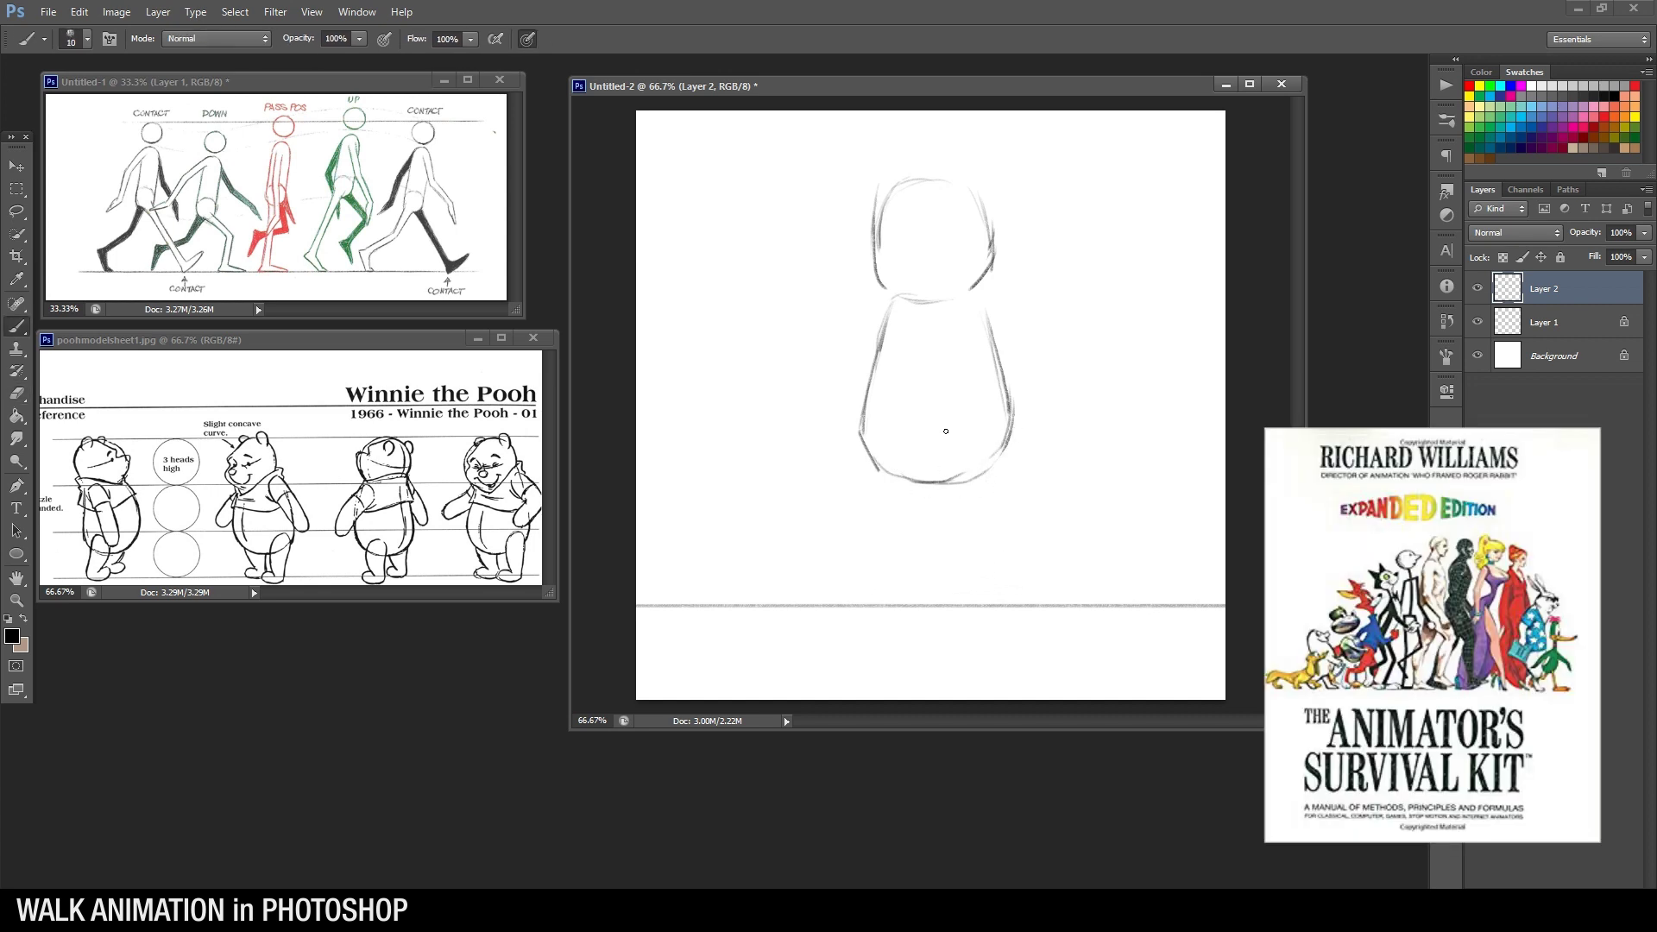
# Start the hip circle in the lower body and move the whole figure down toward the ground line
pyautogui.moveTo(904, 447); pyautogui.dragTo(937, 424)
pyautogui.moveTo(946, 540); pyautogui.dragTo(921, 488)
pyautogui.press('v')
pyautogui.moveTo(1022, 430); pyautogui.dragTo(1018, 452)
pyautogui.press('e')
pyautogui.press('b')
# Define the hip circle and sketch the front leg reaching forward, with its heel at the ground line
pyautogui.moveTo(912, 506)
pyautogui.mouseDown()
pyautogui.moveTo(951, 574)
pyautogui.moveTo(903, 495)
pyautogui.moveTo(982, 513)
pyautogui.mouseUp()
pyautogui.moveTo(953, 457)
pyautogui.mouseDown()
pyautogui.moveTo(991, 536)
pyautogui.moveTo(914, 448)
pyautogui.moveTo(904, 507)
pyautogui.mouseUp()
pyautogui.moveTo(949, 558)
pyautogui.mouseDown()
pyautogui.moveTo(923, 509)
pyautogui.moveTo(971, 592)
pyautogui.mouseUp()
pyautogui.press('e')
pyautogui.press('b')
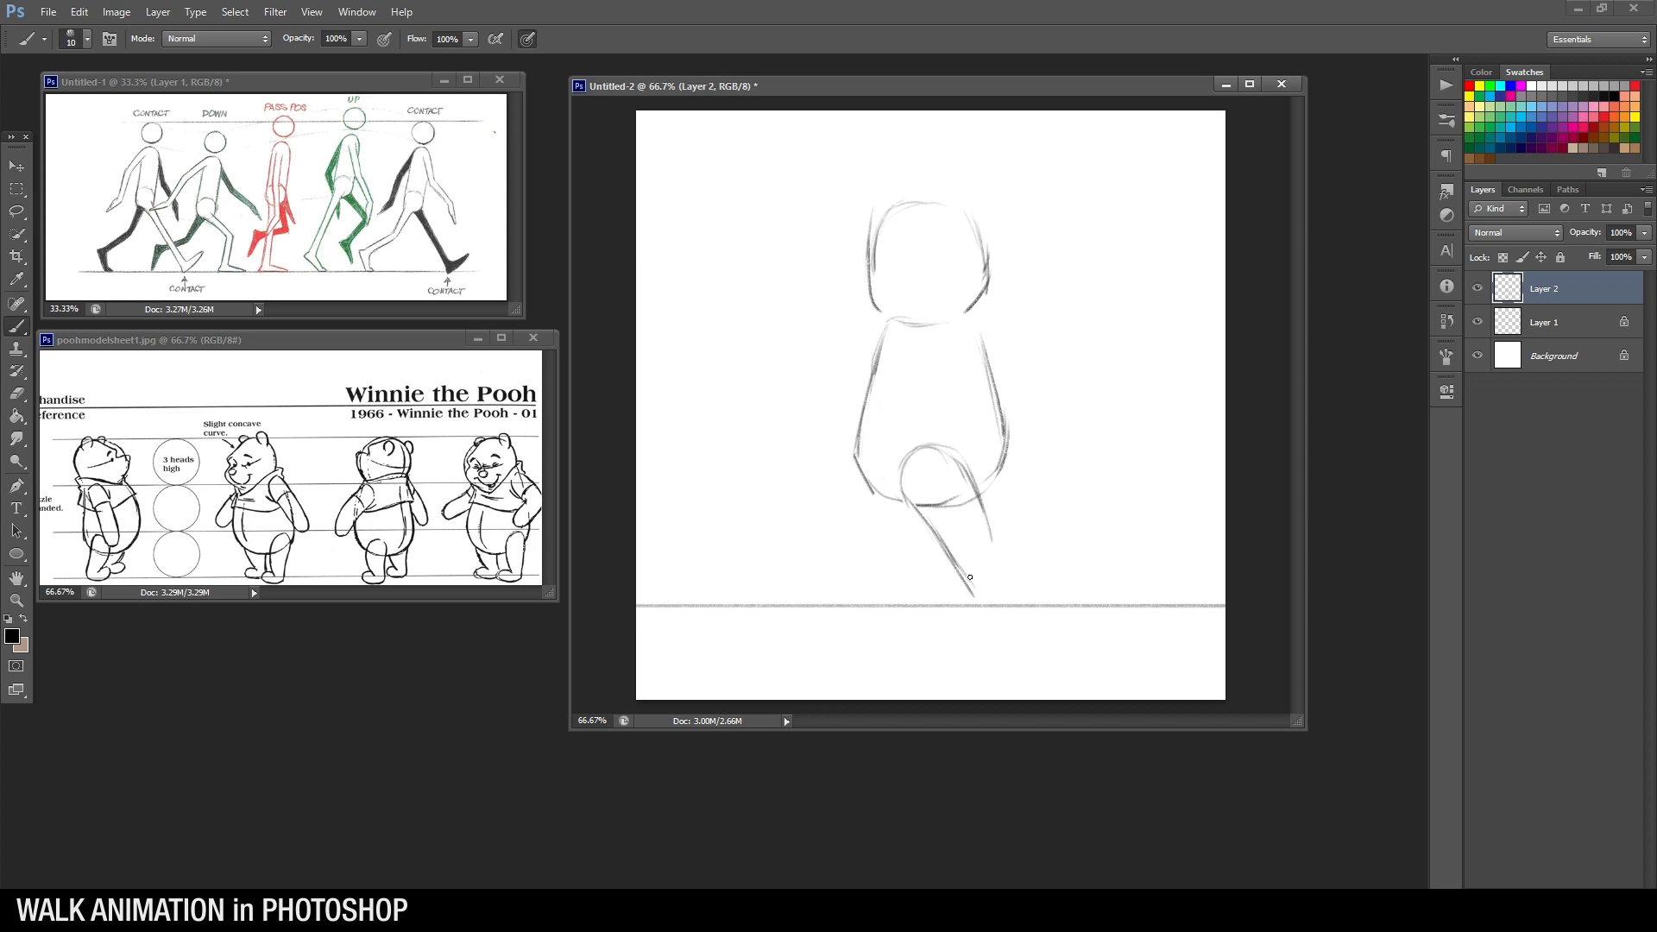
pyautogui.moveTo(982, 599)
pyautogui.mouseDown()
pyautogui.moveTo(1035, 558)
pyautogui.moveTo(999, 563)
pyautogui.moveTo(1032, 567)
pyautogui.mouseUp()
# Sketch the trailing back leg with its foot on the ground, erasing and redrawing lines as needed
pyautogui.moveTo(916, 515); pyautogui.dragTo(892, 557)
pyautogui.moveTo(856, 461)
pyautogui.mouseDown()
pyautogui.moveTo(856, 526)
pyautogui.moveTo(856, 480)
pyautogui.moveTo(912, 529)
pyautogui.moveTo(908, 548)
pyautogui.moveTo(924, 519)
pyautogui.moveTo(887, 566)
pyautogui.moveTo(853, 528)
pyautogui.moveTo(910, 539)
pyautogui.moveTo(828, 577)
pyautogui.moveTo(861, 566)
pyautogui.moveTo(838, 589)
pyautogui.moveTo(883, 601)
pyautogui.mouseUp()
pyautogui.press('e')
pyautogui.press('b')
pyautogui.press('e')
pyautogui.press('b')
pyautogui.press('e')
pyautogui.press('b')
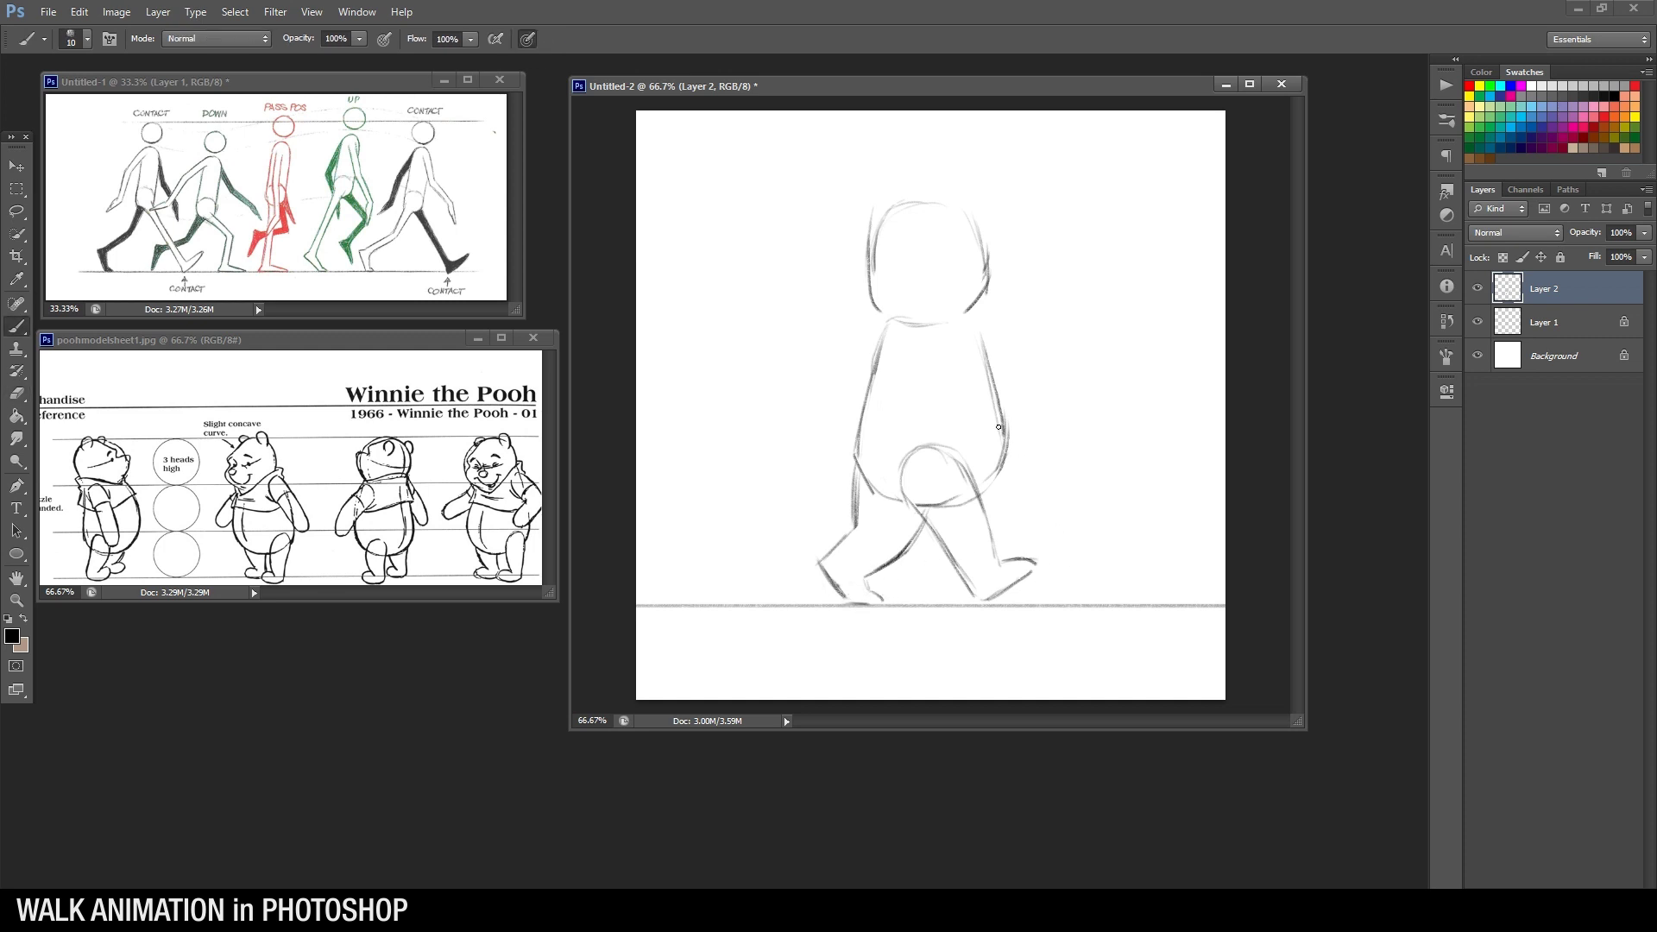
pyautogui.press('e')
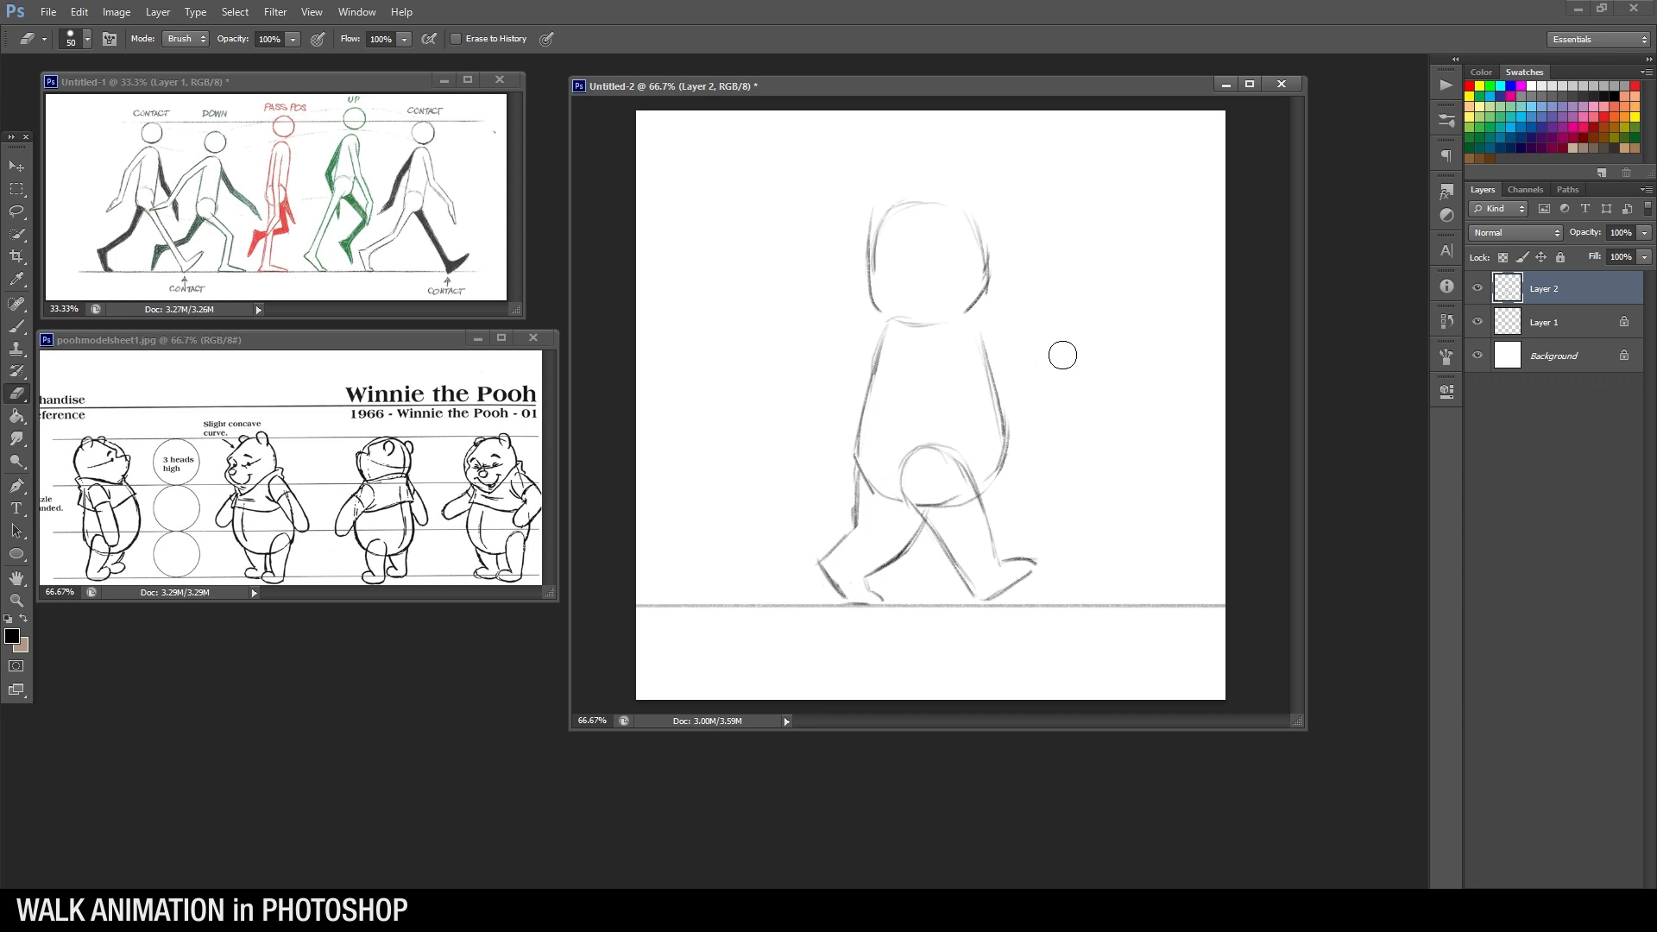
pyautogui.press('b')
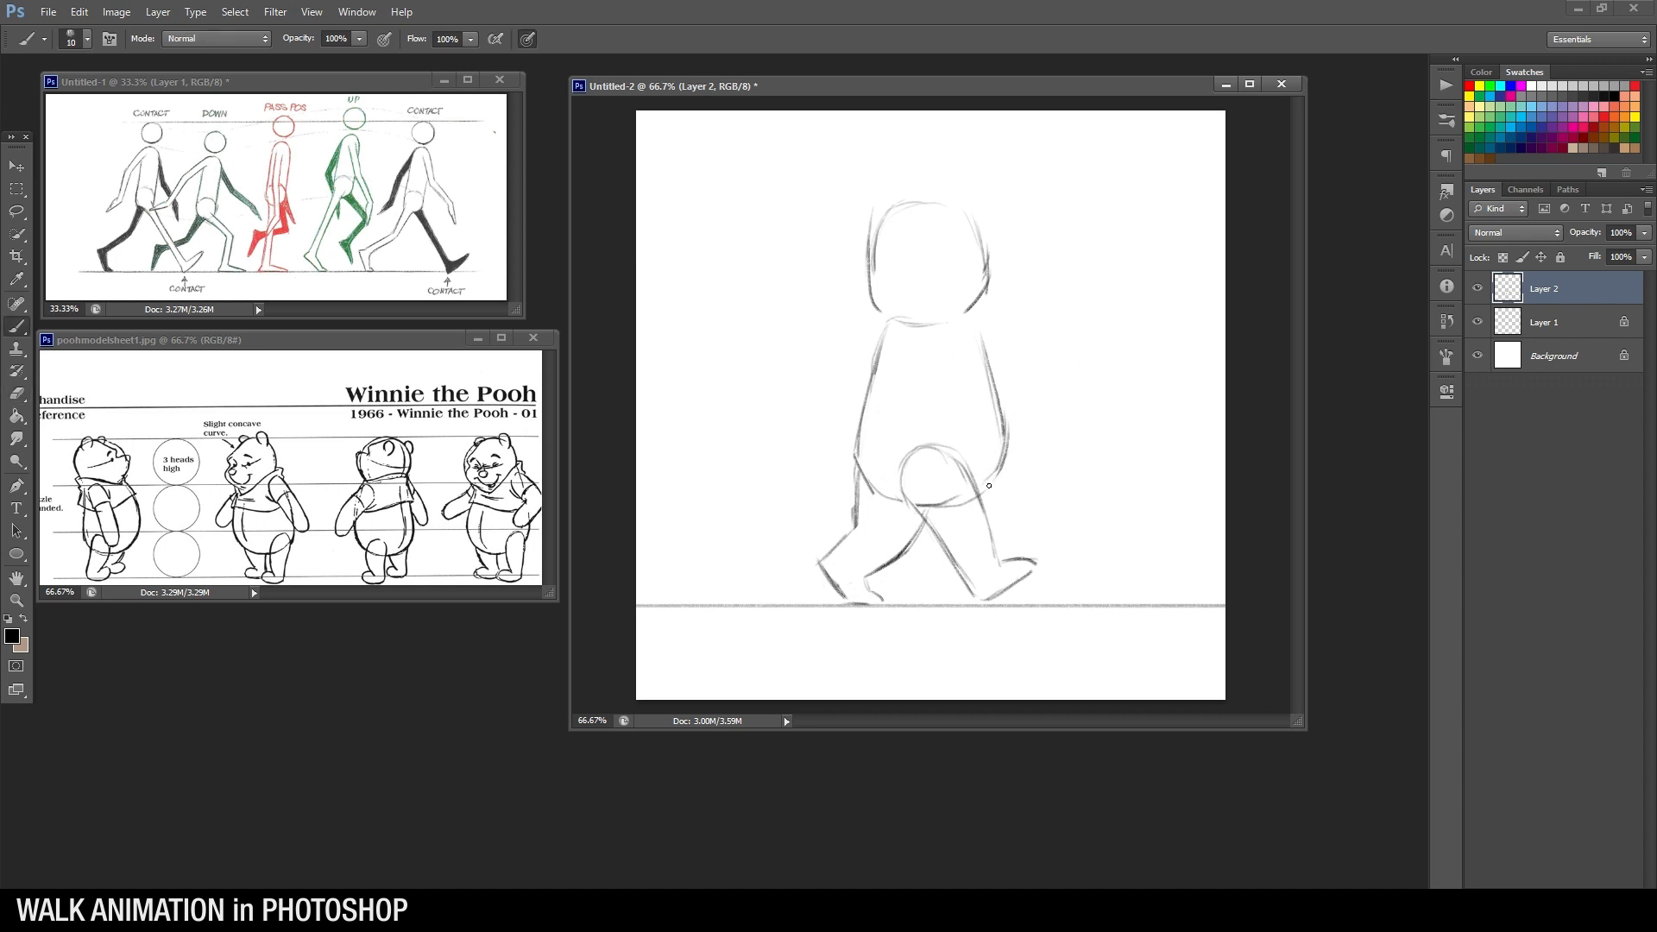
# Lasso the head and upper body, shift them slightly backward over the legs, and deselect
pyautogui.press('l')
pyautogui.moveTo(1003, 193); pyautogui.dragTo(1033, 418)
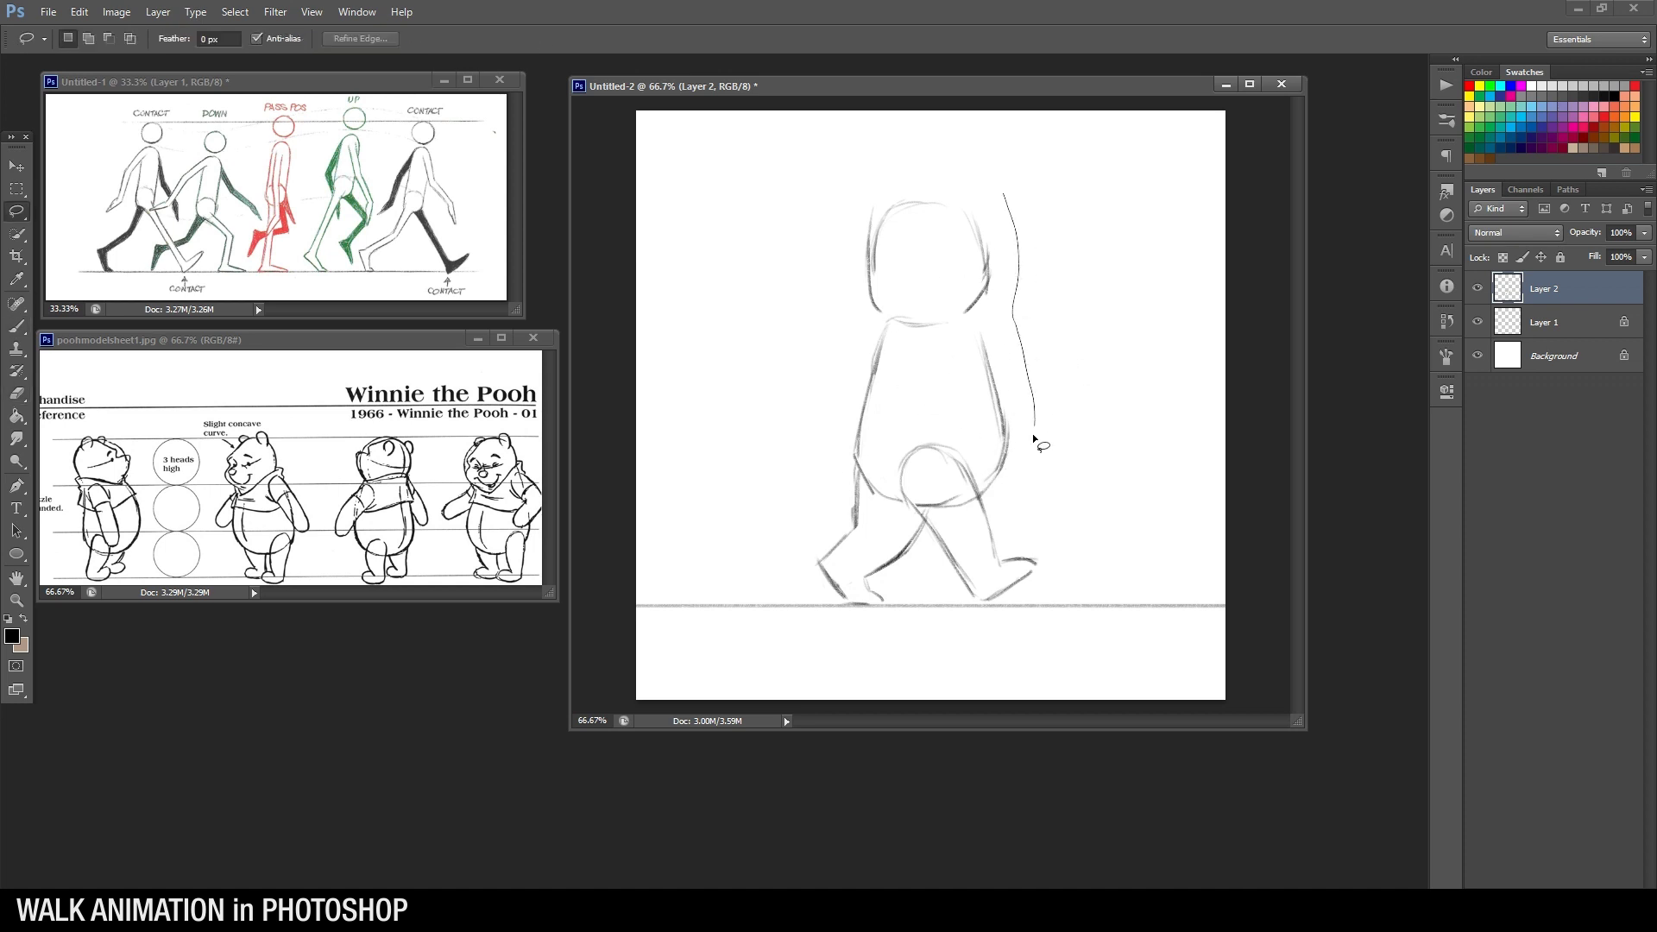
pyautogui.moveTo(986, 495)
pyautogui.mouseDown()
pyautogui.moveTo(914, 428)
pyautogui.moveTo(888, 504)
pyautogui.moveTo(799, 309)
pyautogui.moveTo(1001, 191)
pyautogui.mouseUp()
pyautogui.press('v')
pyautogui.moveTo(986, 409); pyautogui.dragTo(979, 415)
pyautogui.press('l')
pyautogui.rightClick(1055, 277)
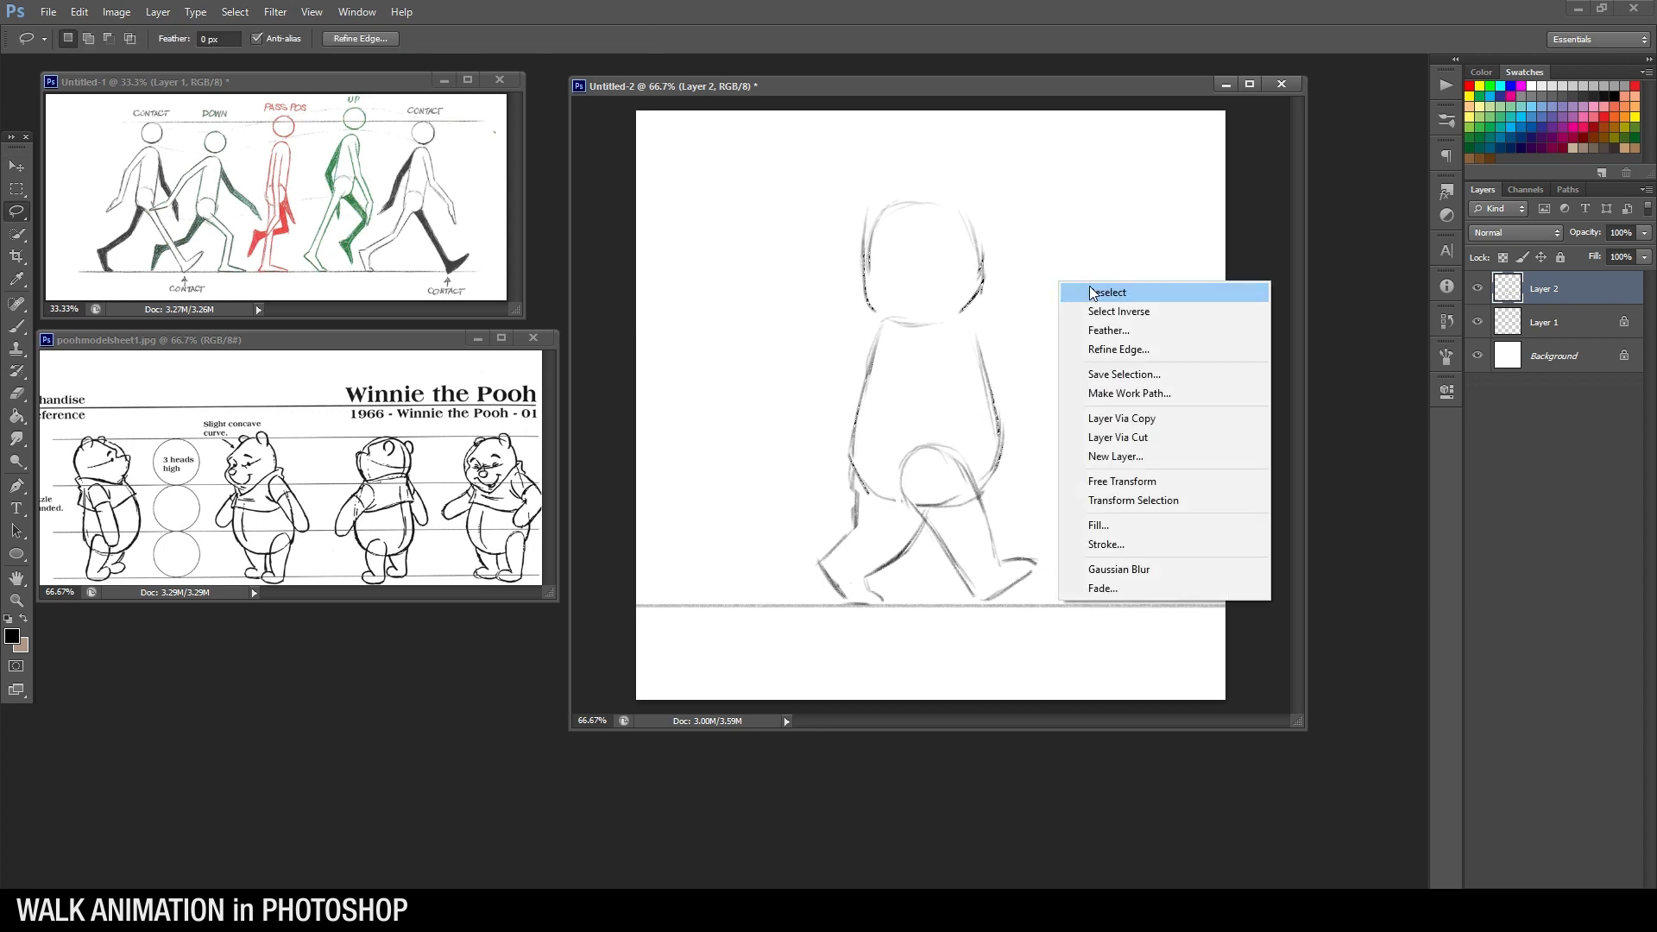
pyautogui.click(1083, 288)
# Clean up the back contour of the body and add a shoulder line just below the head
pyautogui.press('e')
pyautogui.moveTo(846, 483)
pyautogui.mouseDown()
pyautogui.moveTo(898, 503)
pyautogui.moveTo(851, 412)
pyautogui.mouseUp()
pyautogui.press('b')
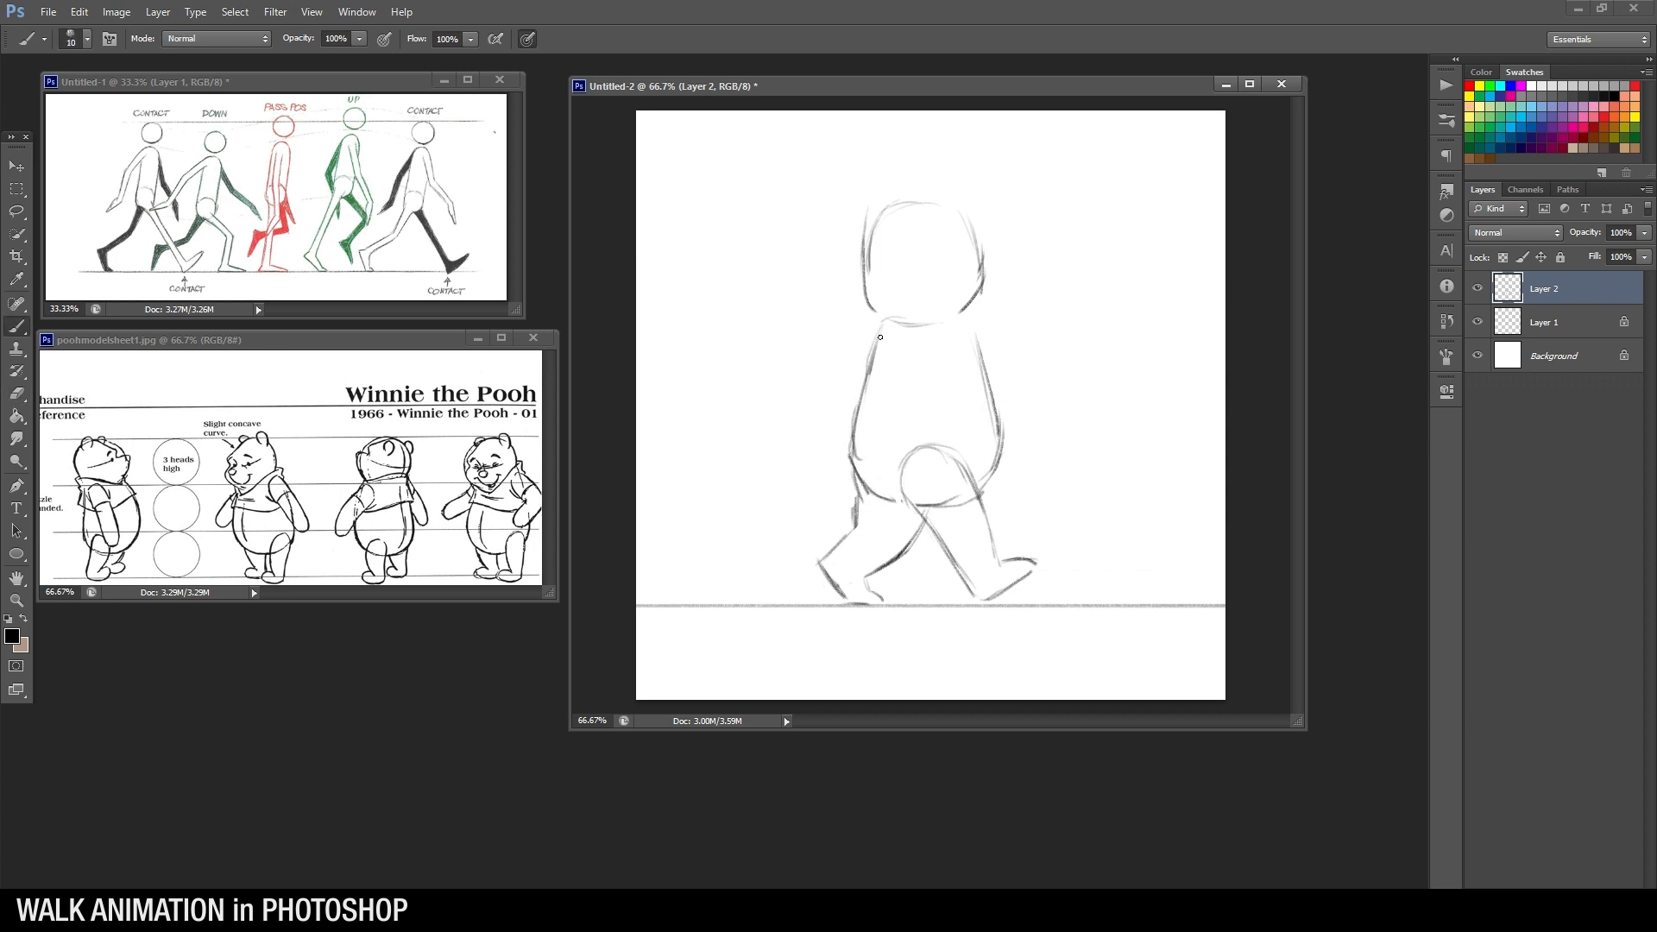
pyautogui.moveTo(864, 334)
pyautogui.mouseDown()
pyautogui.moveTo(868, 379)
pyautogui.moveTo(898, 319)
pyautogui.mouseUp()
pyautogui.press('e')
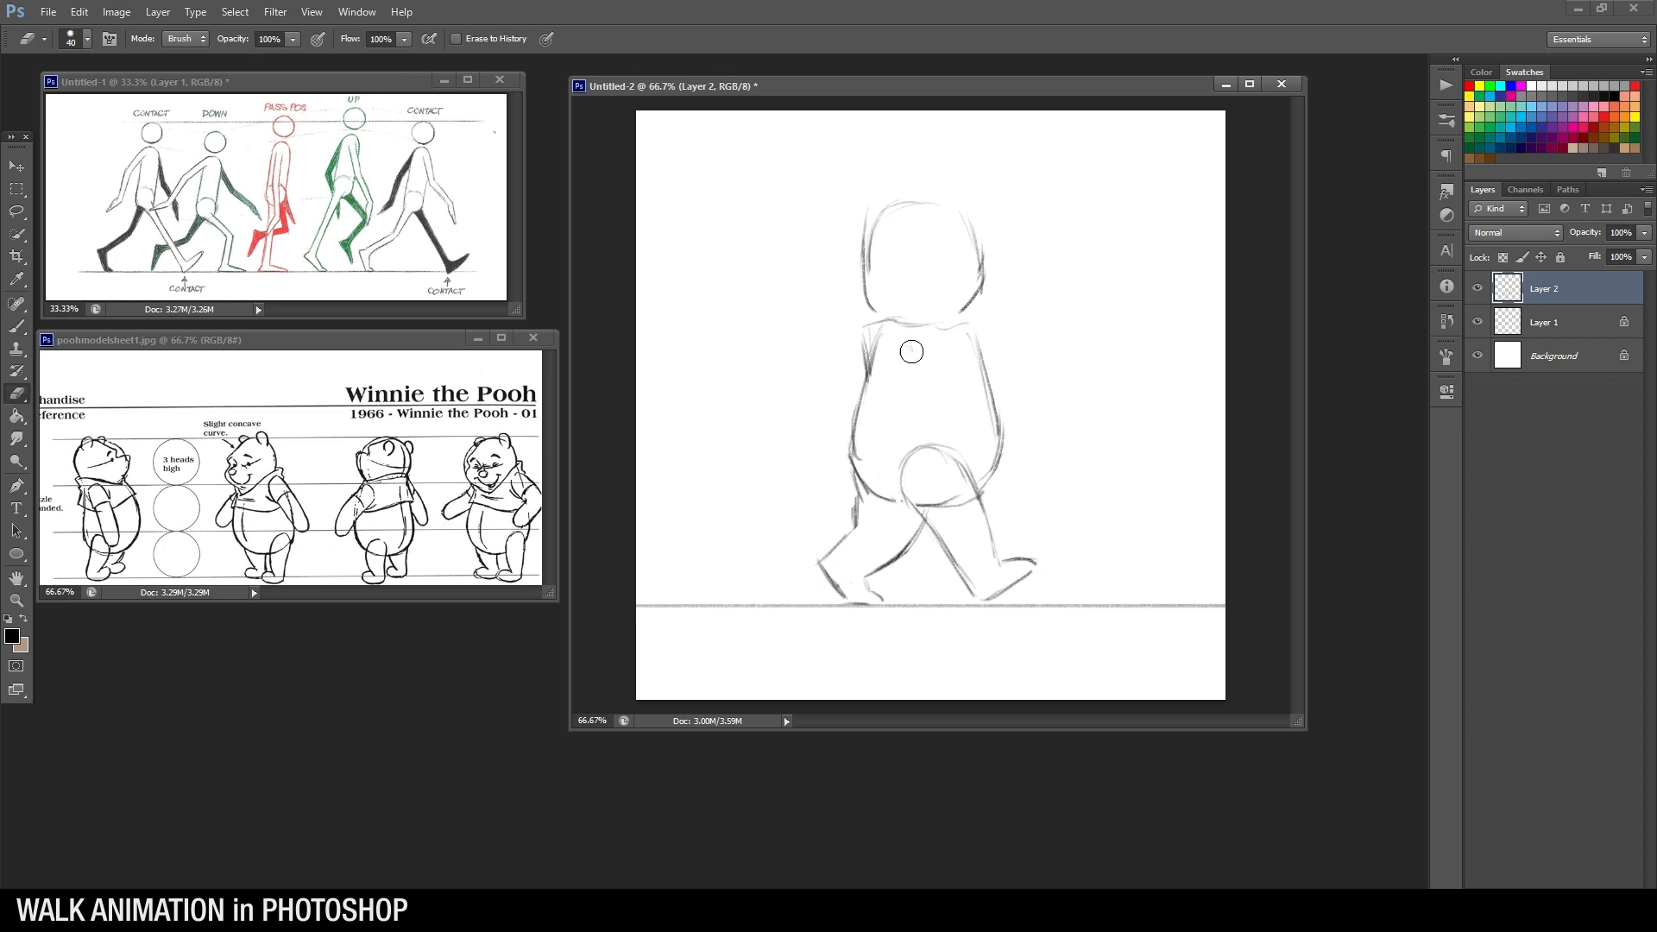
pyautogui.press('b')
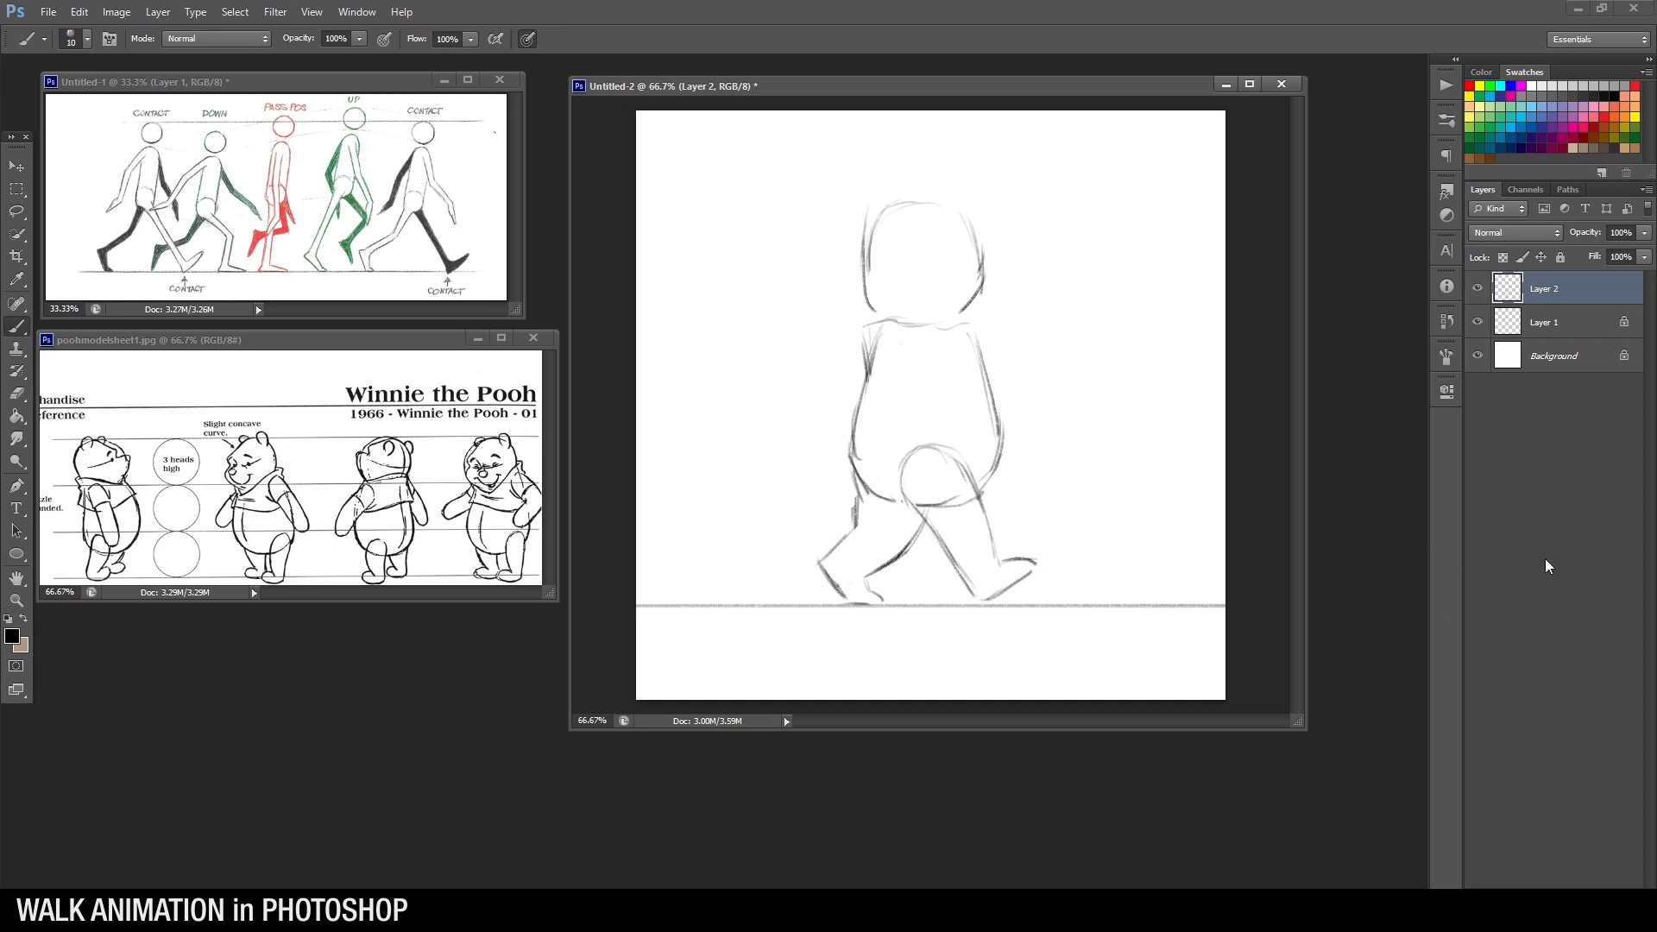
# Lower the opacity of Layer 2 to 34% so the contact pose serves as a tracing guide
pyautogui.click(1479, 290)
pyautogui.click(1479, 290)
pyautogui.click(1644, 232)
pyautogui.moveTo(1644, 251); pyautogui.dragTo(1588, 258)
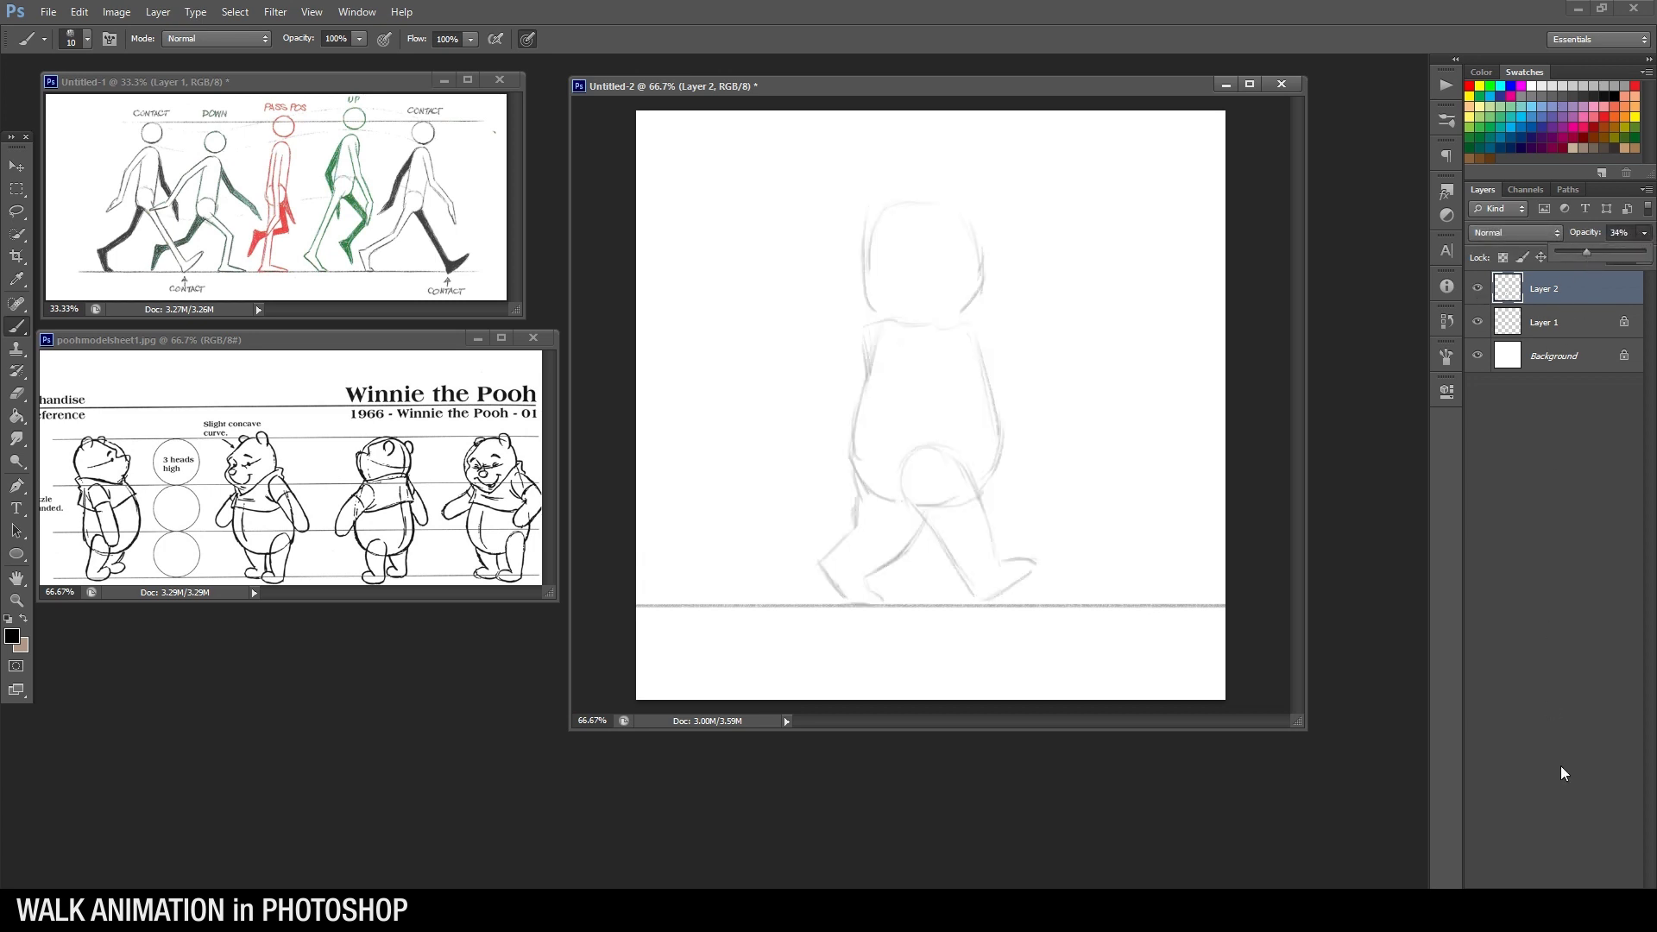
# On a new layer, redraw the head and pear-shaped body outlines over the faded contact pose
pyautogui.click(1615, 885)
pyautogui.moveTo(900, 207)
pyautogui.mouseDown()
pyautogui.moveTo(967, 212)
pyautogui.moveTo(887, 205)
pyautogui.moveTo(867, 273)
pyautogui.moveTo(881, 313)
pyautogui.mouseUp()
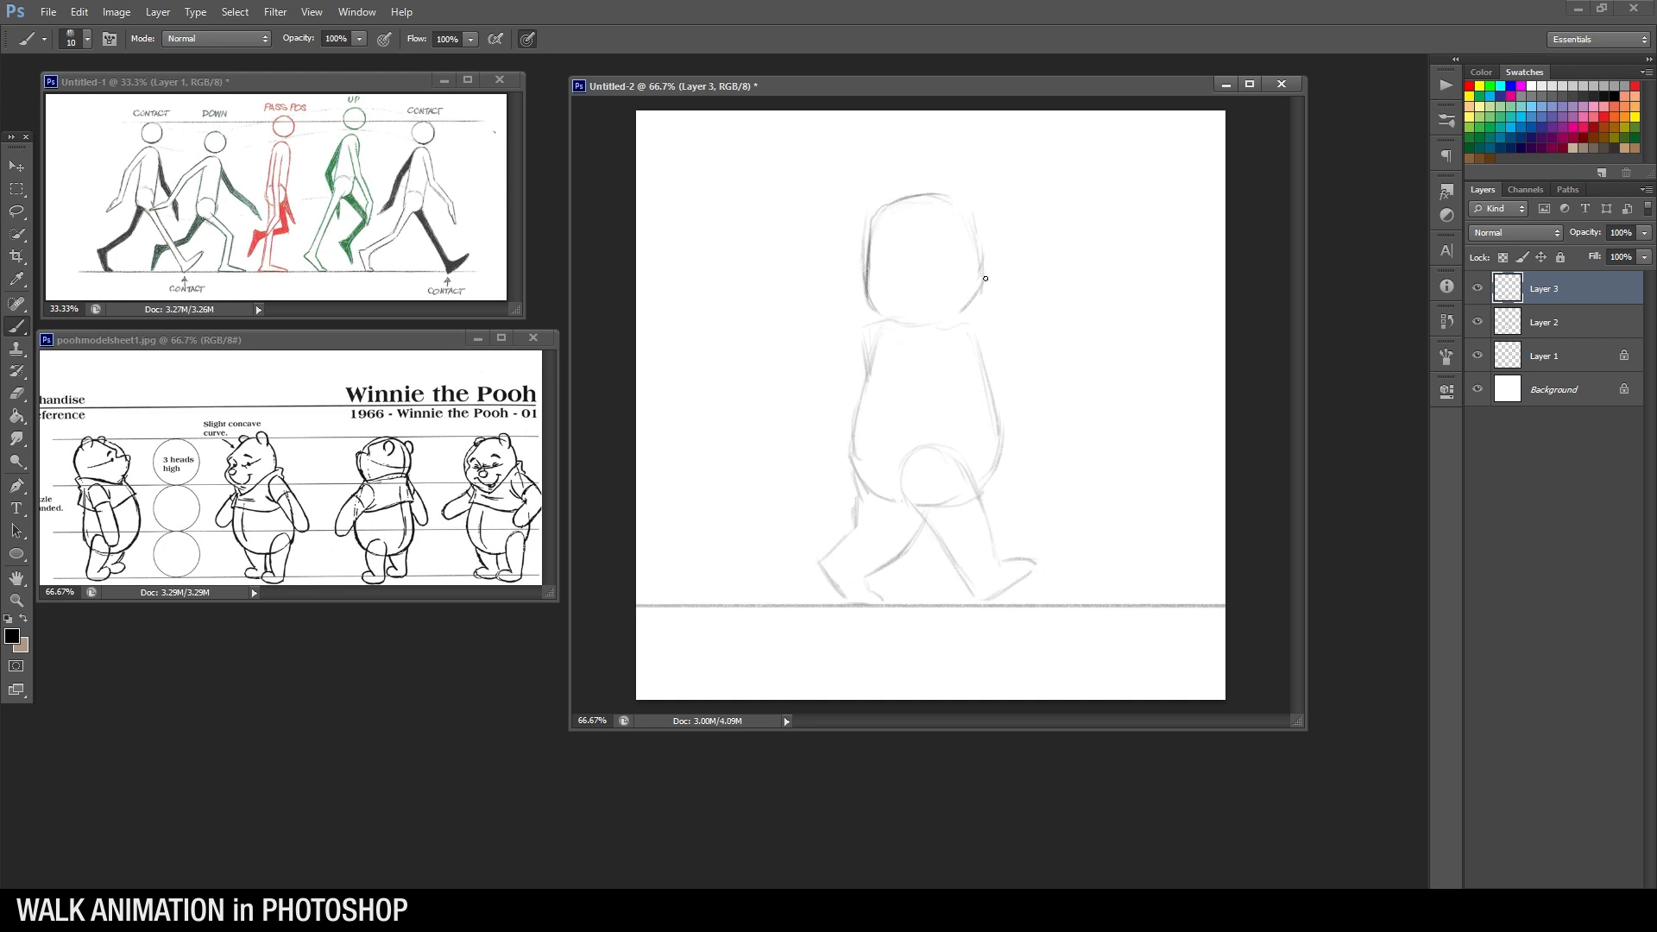
pyautogui.moveTo(968, 222)
pyautogui.mouseDown()
pyautogui.moveTo(984, 290)
pyautogui.moveTo(983, 272)
pyautogui.moveTo(963, 311)
pyautogui.moveTo(984, 279)
pyautogui.moveTo(963, 309)
pyautogui.moveTo(884, 318)
pyautogui.moveTo(936, 319)
pyautogui.moveTo(882, 339)
pyautogui.moveTo(920, 323)
pyautogui.mouseUp()
pyautogui.moveTo(967, 328)
pyautogui.mouseDown()
pyautogui.moveTo(1007, 448)
pyautogui.moveTo(996, 397)
pyautogui.moveTo(981, 496)
pyautogui.mouseUp()
pyautogui.moveTo(879, 347)
pyautogui.mouseDown()
pyautogui.moveTo(856, 424)
pyautogui.moveTo(863, 488)
pyautogui.moveTo(934, 505)
pyautogui.mouseUp()
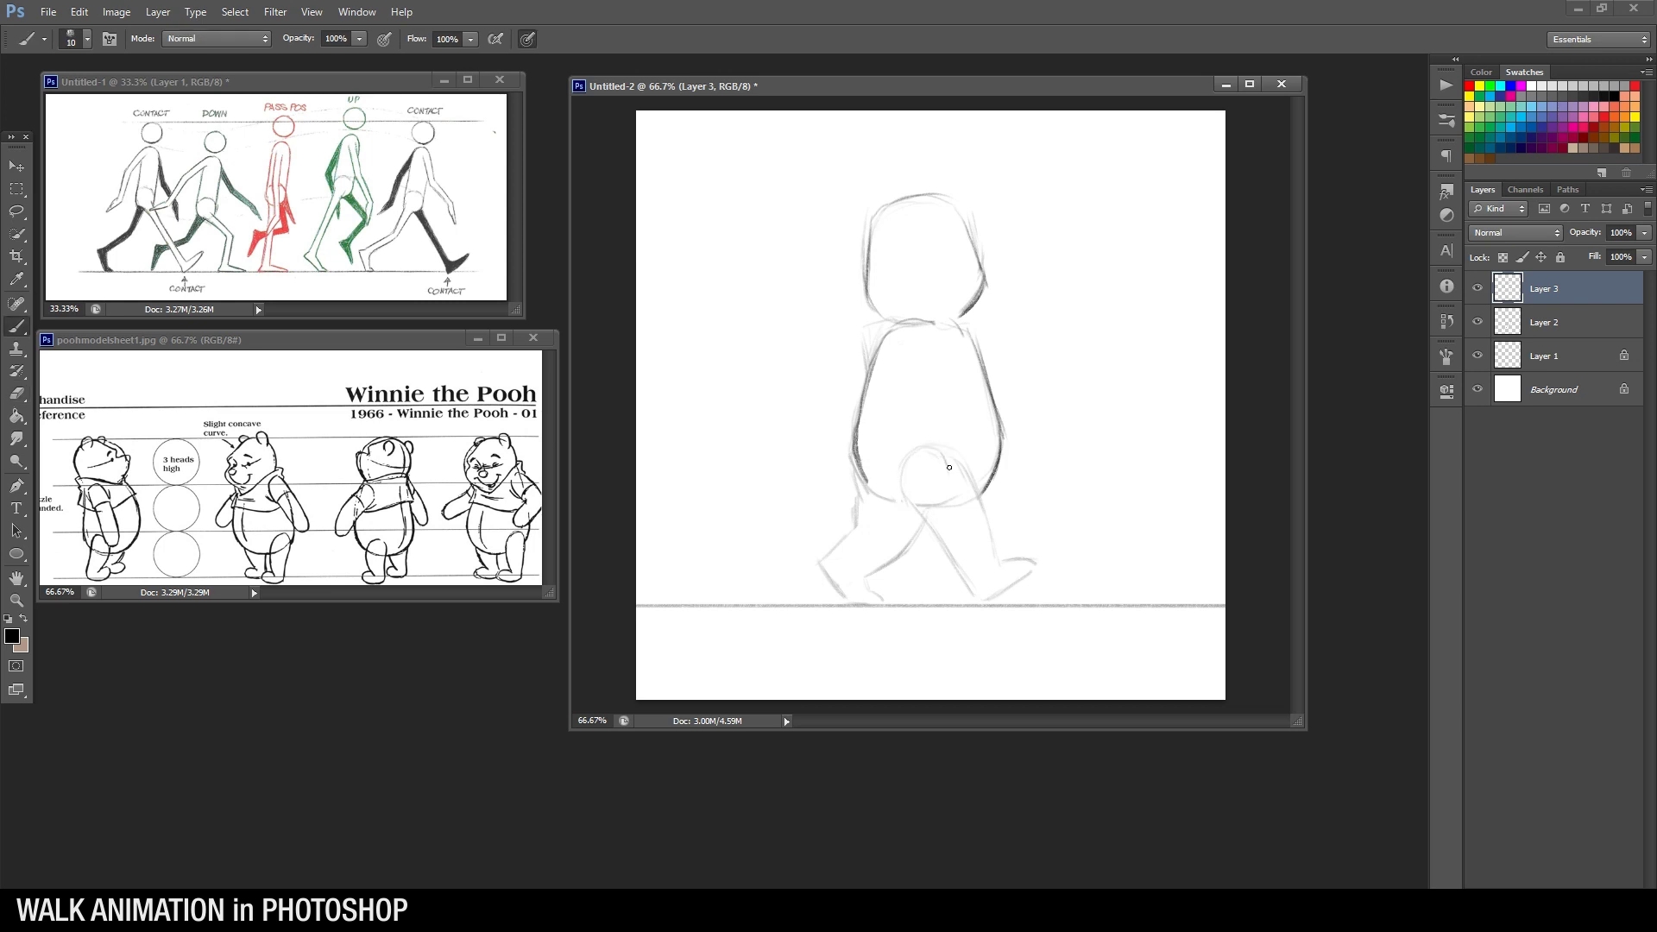
# Draw the near leg's rounded hip and thigh over the hip circle on Layer 3, erasing rough attempts
pyautogui.moveTo(931, 447)
pyautogui.mouseDown()
pyautogui.moveTo(892, 462)
pyautogui.moveTo(945, 459)
pyautogui.moveTo(926, 539)
pyautogui.mouseUp()
pyautogui.press('e')
pyautogui.press('b')
pyautogui.press('e')
pyautogui.moveTo(941, 462); pyautogui.dragTo(927, 537)
pyautogui.press('b')
pyautogui.moveTo(954, 452); pyautogui.dragTo(931, 533)
pyautogui.moveTo(891, 464)
pyautogui.mouseDown()
pyautogui.moveTo(880, 518)
pyautogui.moveTo(922, 542)
pyautogui.moveTo(950, 494)
pyautogui.moveTo(923, 548)
pyautogui.mouseUp()
# Draw the near leg's shin trailing back to the ground line, with its foot, and clean up the strokes
pyautogui.moveTo(943, 513)
pyautogui.mouseDown()
pyautogui.moveTo(884, 574)
pyautogui.moveTo(916, 564)
pyautogui.moveTo(931, 547)
pyautogui.moveTo(891, 573)
pyautogui.moveTo(841, 566)
pyautogui.moveTo(862, 604)
pyautogui.mouseUp()
pyautogui.press('e')
pyautogui.press('b')
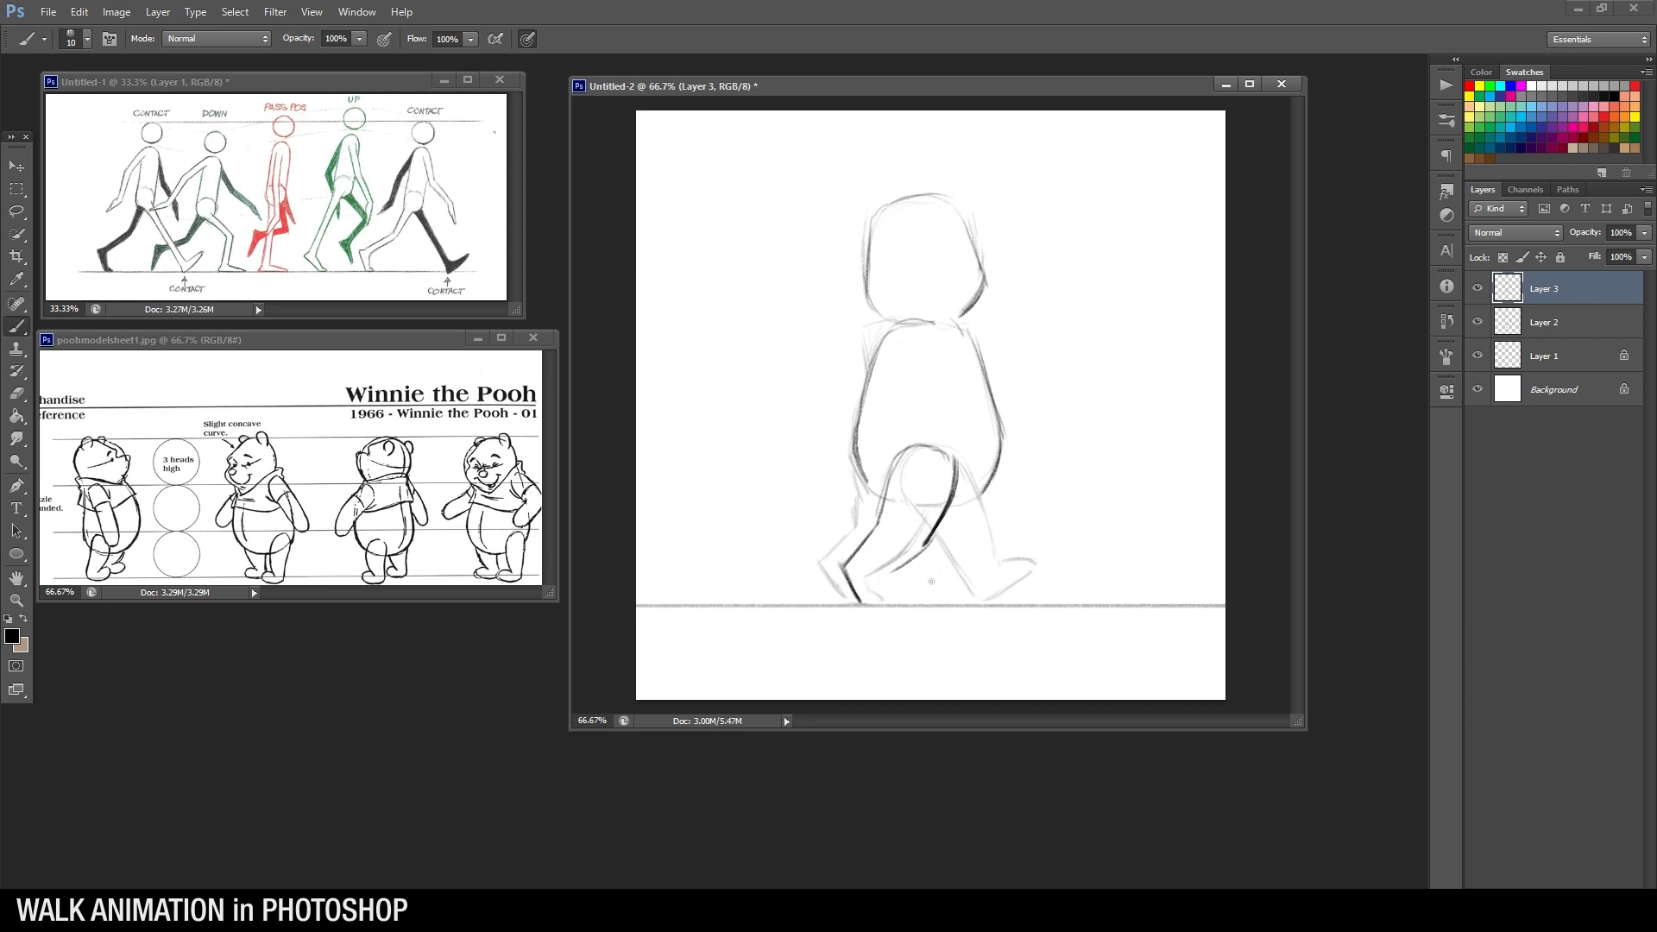
pyautogui.moveTo(927, 542)
pyautogui.mouseDown()
pyautogui.moveTo(882, 573)
pyautogui.moveTo(902, 604)
pyautogui.moveTo(851, 594)
pyautogui.moveTo(864, 530)
pyautogui.moveTo(846, 559)
pyautogui.moveTo(909, 557)
pyautogui.moveTo(927, 539)
pyautogui.mouseUp()
pyautogui.press('e')
pyautogui.press('b')
pyautogui.press('e')
pyautogui.press('b')
# Draw the far leg stretched forward on Layer 3, with its heel near the ground and toes raised
pyautogui.moveTo(953, 509)
pyautogui.mouseDown()
pyautogui.moveTo(986, 487)
pyautogui.moveTo(993, 546)
pyautogui.moveTo(983, 505)
pyautogui.moveTo(970, 596)
pyautogui.mouseUp()
pyautogui.press('e')
pyautogui.press('b')
pyautogui.press('e')
pyautogui.press('b')
pyautogui.press('b')
pyautogui.moveTo(934, 542)
pyautogui.mouseDown()
pyautogui.moveTo(967, 597)
pyautogui.moveTo(956, 587)
pyautogui.mouseUp()
pyautogui.moveTo(956, 583)
pyautogui.mouseDown()
pyautogui.moveTo(969, 602)
pyautogui.moveTo(1027, 576)
pyautogui.moveTo(990, 570)
pyautogui.mouseUp()
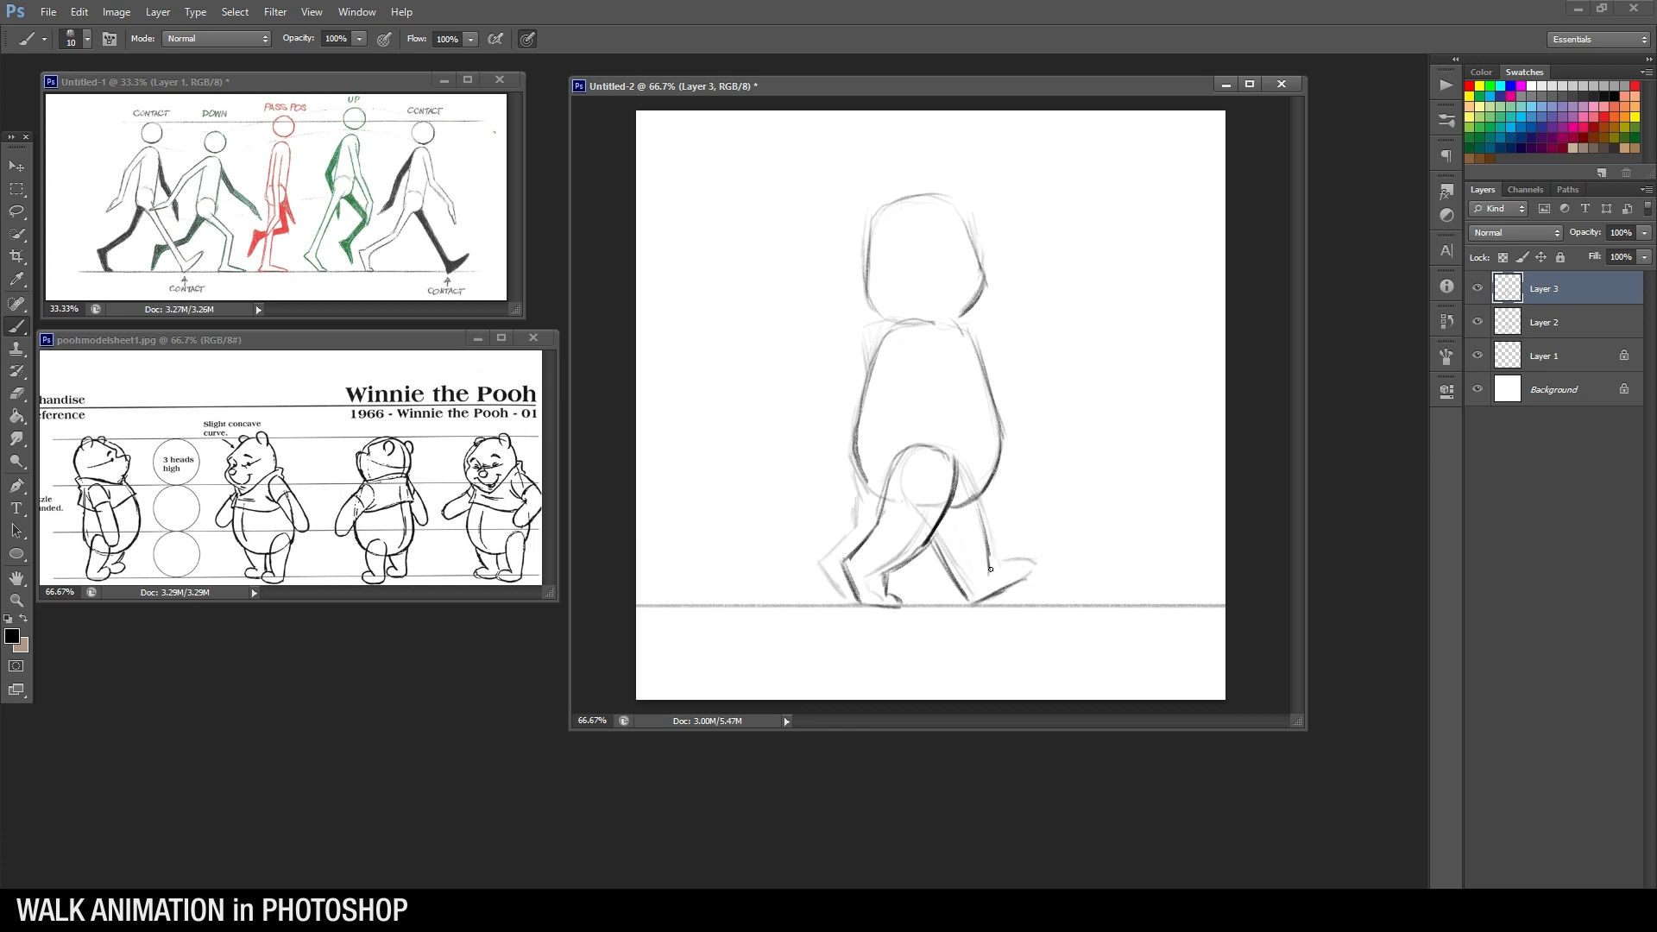
pyautogui.press('e')
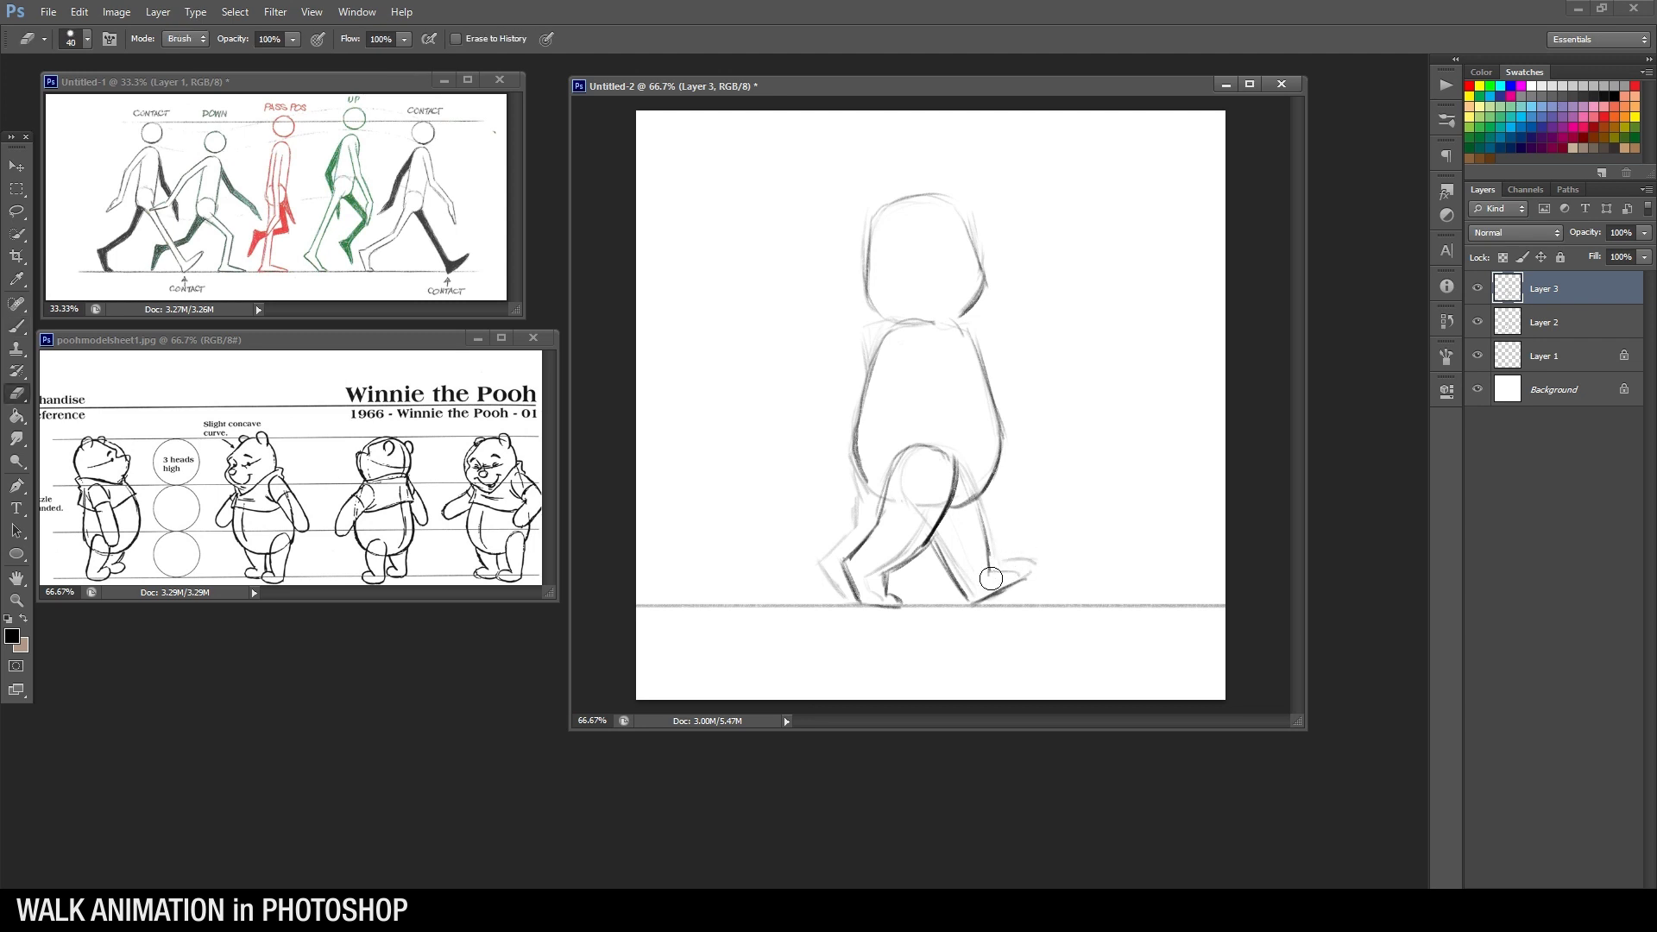
pyautogui.press('b')
pyautogui.moveTo(992, 571); pyautogui.dragTo(1029, 569)
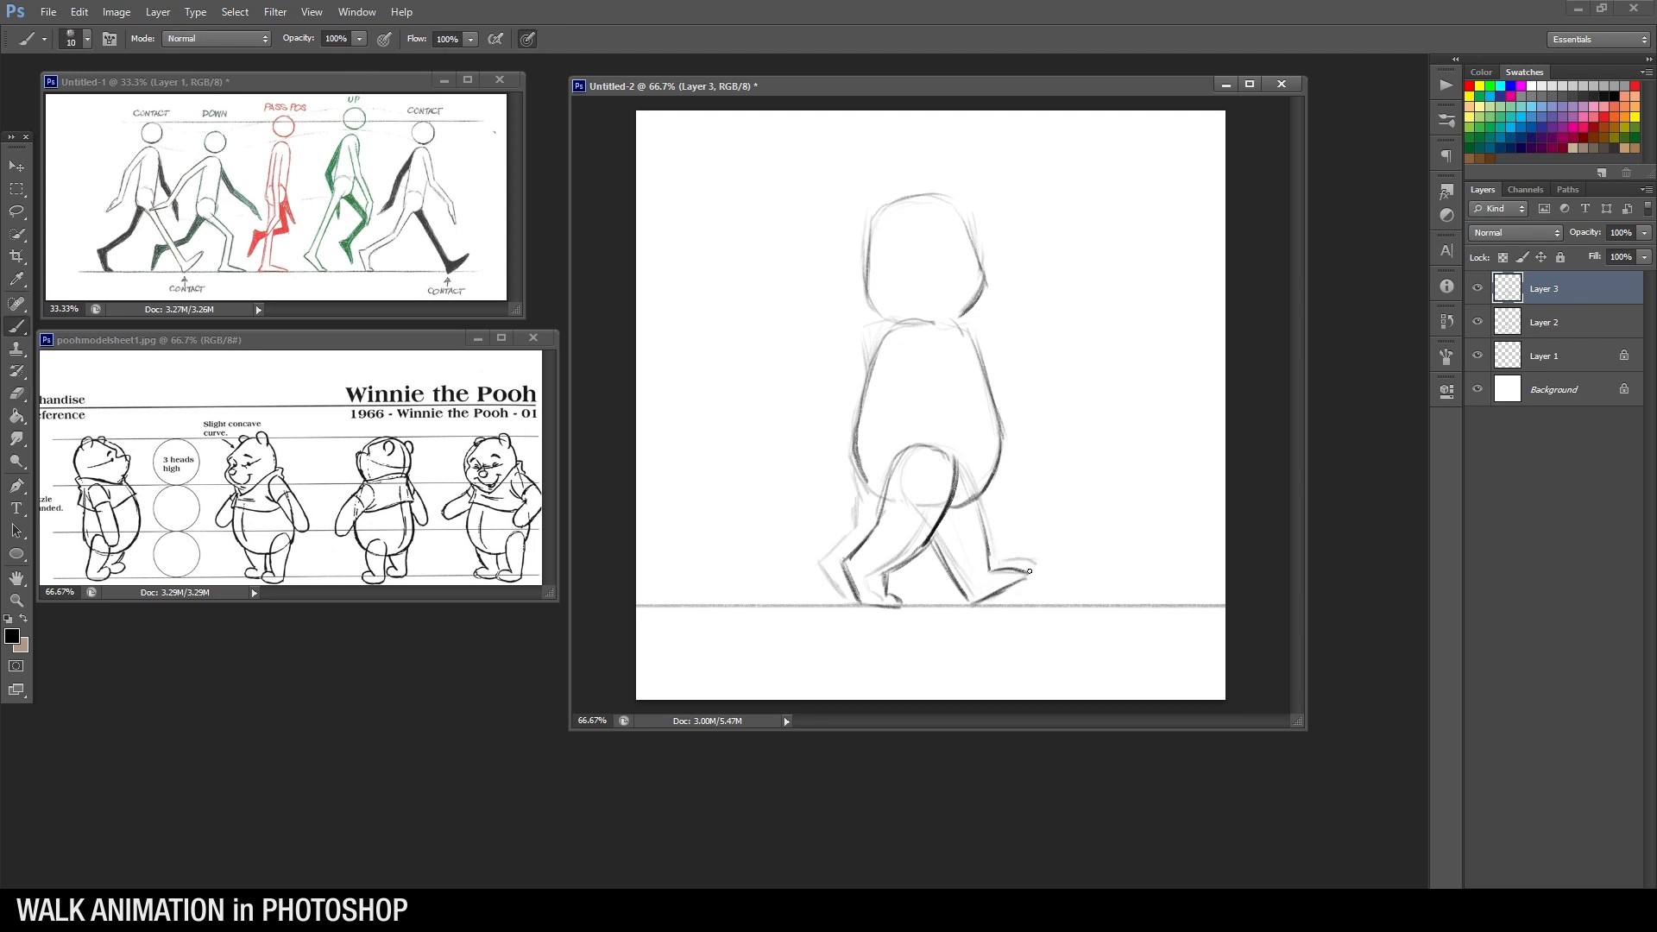
# Clean up the front leg's shin and strengthen the lower back contour of the body
pyautogui.press('e')
pyautogui.moveTo(977, 509); pyautogui.dragTo(987, 561)
pyautogui.press('b')
pyautogui.moveTo(857, 466); pyautogui.dragTo(874, 494)
# Hide Layer 3 and sketch a lowered head for the down pose on a new layer above Layer 2
pyautogui.click(1478, 290)
pyautogui.click(1545, 325)
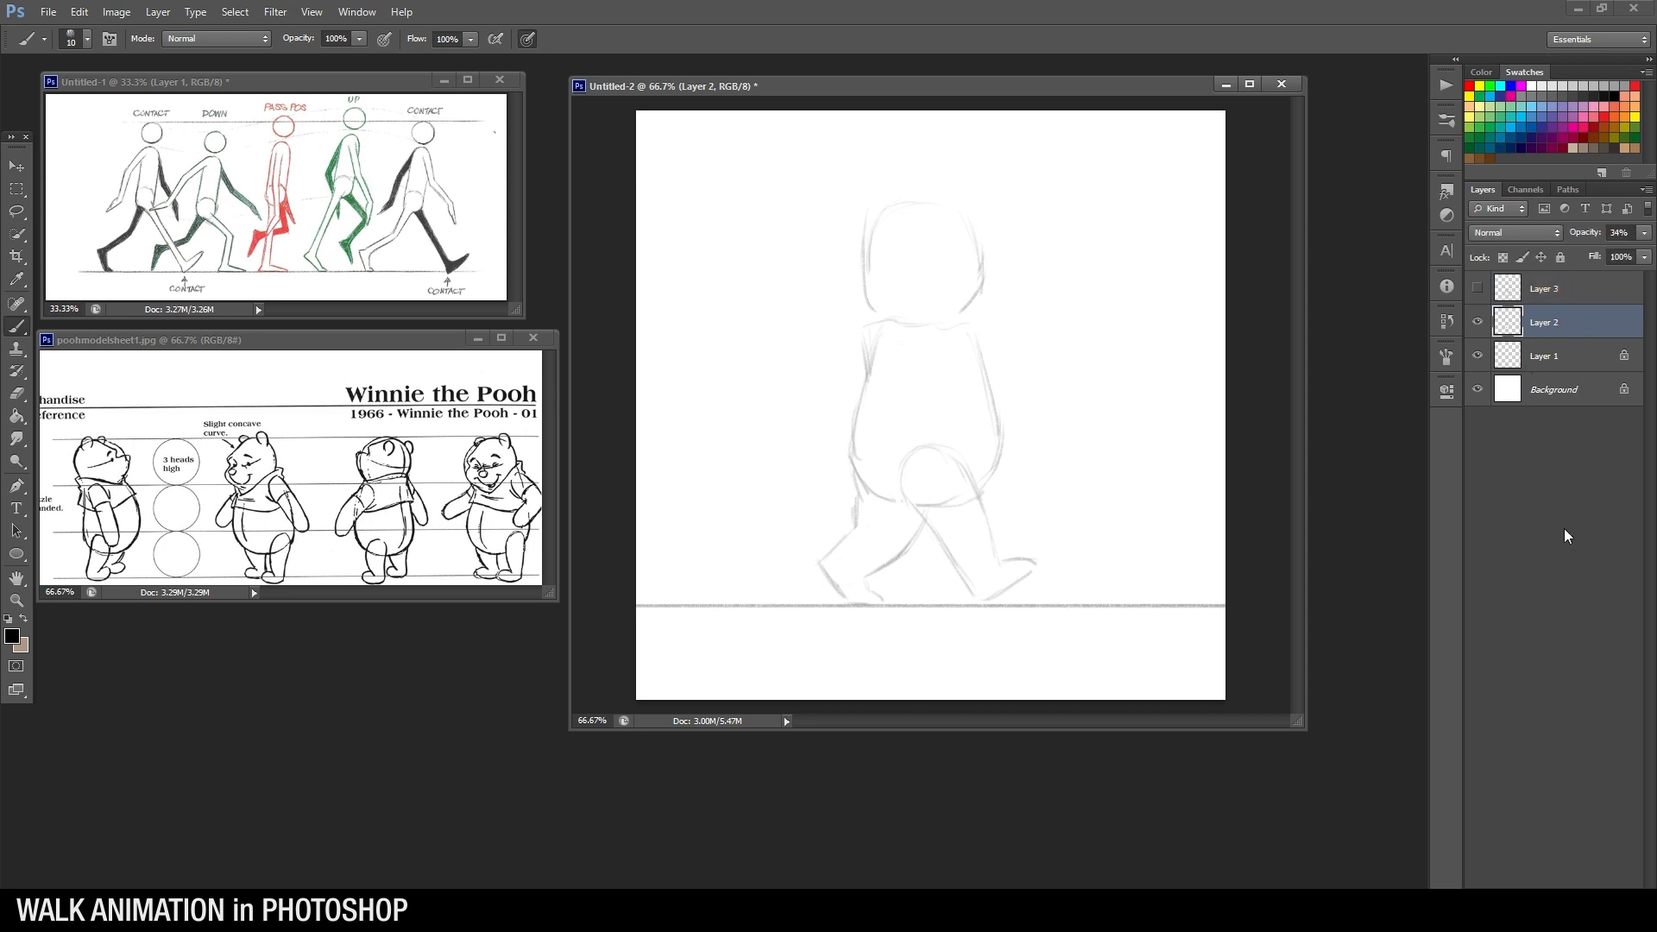
pyautogui.hotkey('ctrl', 'shift', 'alt', 'n')
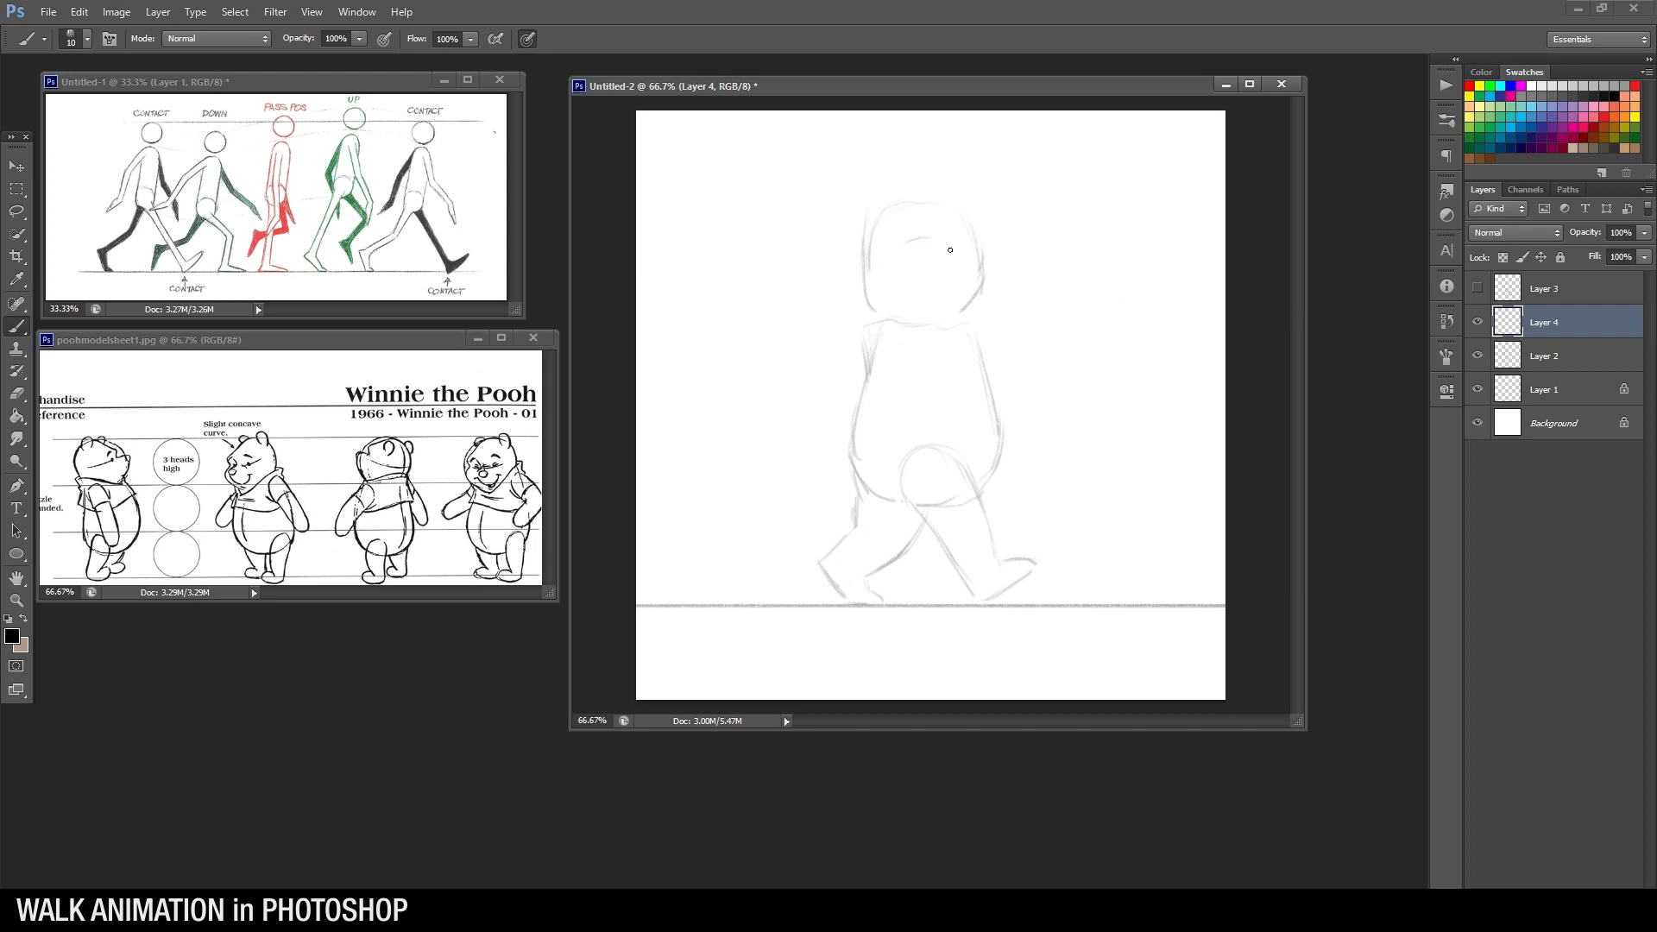
pyautogui.moveTo(958, 246); pyautogui.dragTo(902, 238)
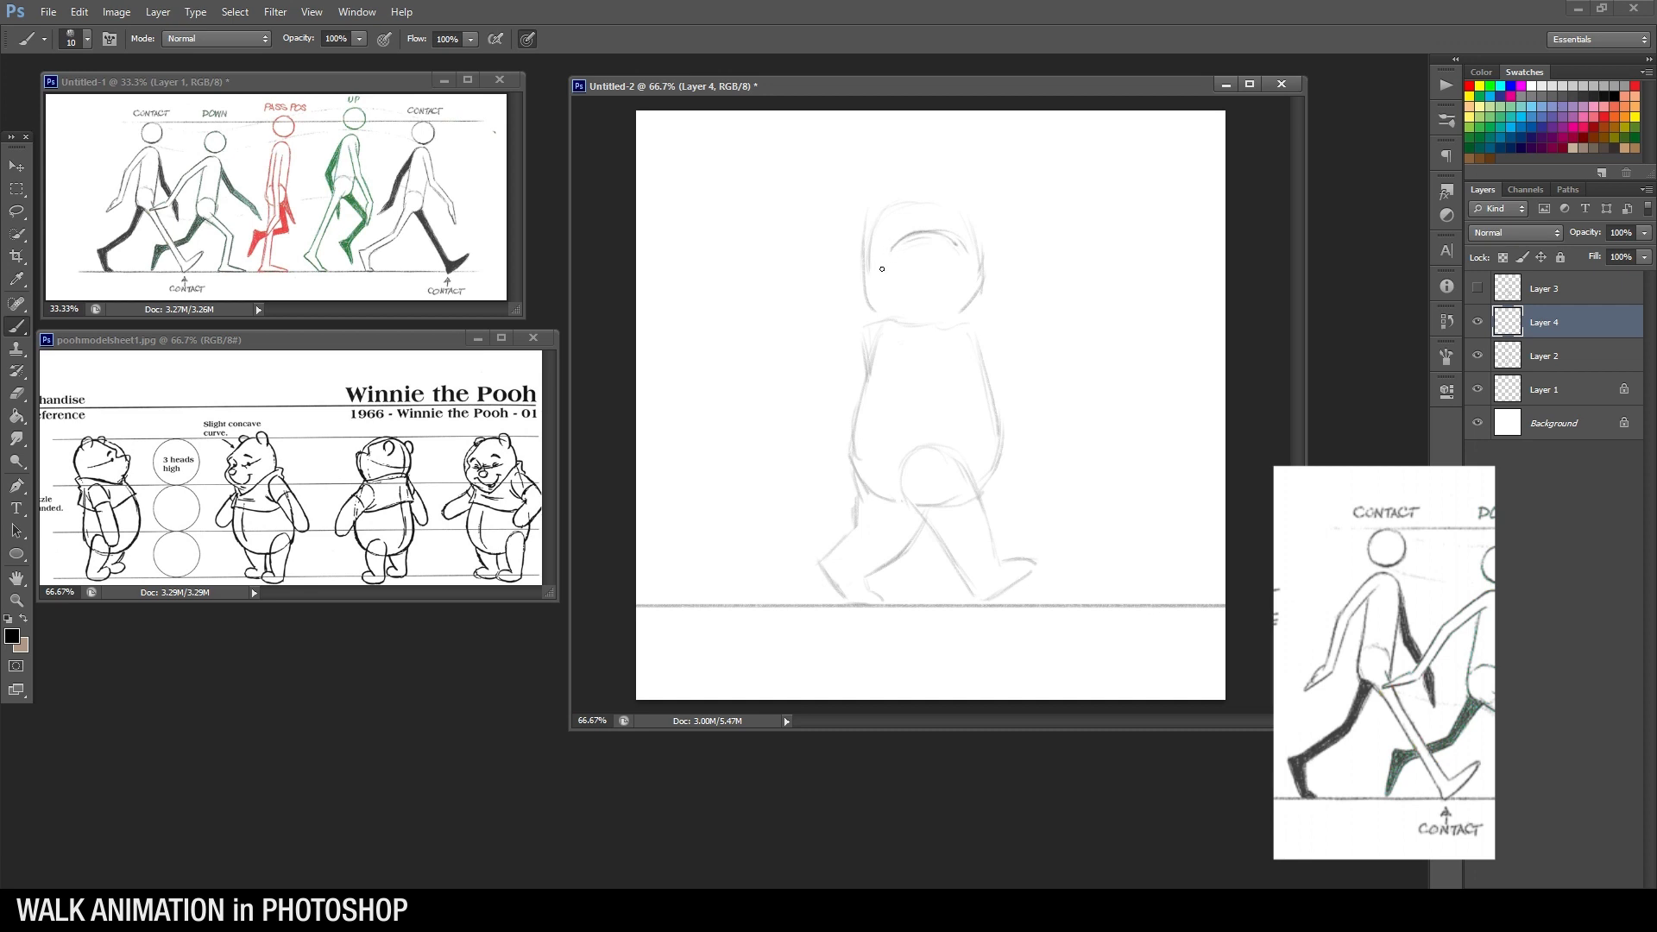
pyautogui.press('e')
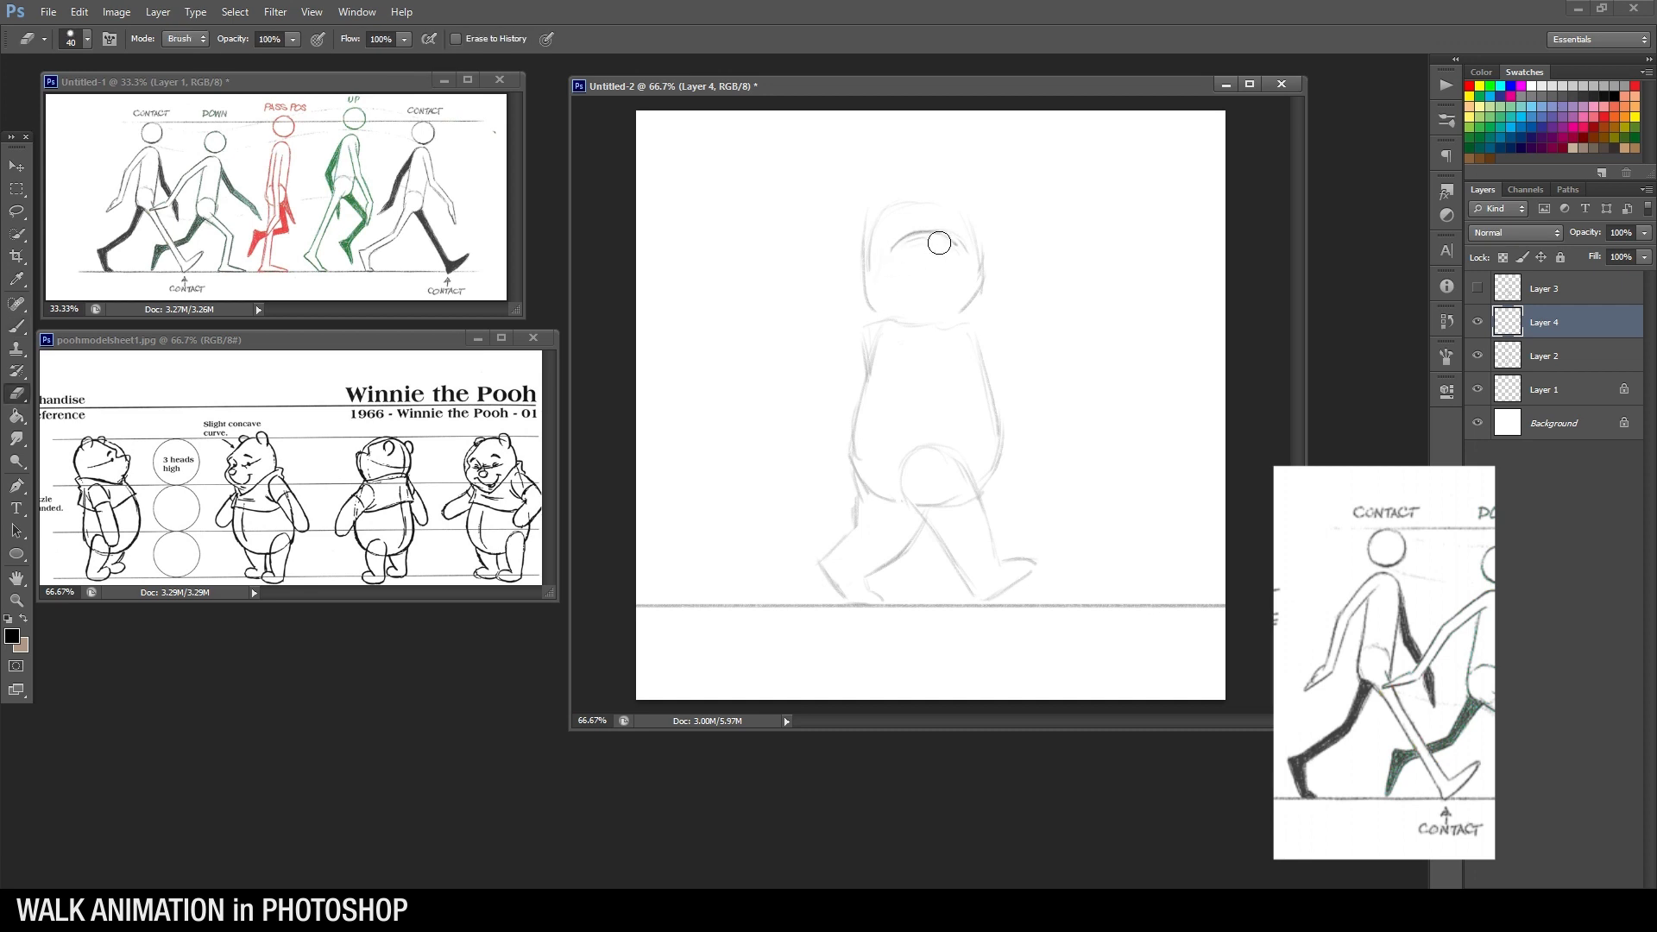
pyautogui.moveTo(938, 242)
pyautogui.mouseDown()
pyautogui.moveTo(959, 241)
pyautogui.moveTo(906, 255)
pyautogui.moveTo(928, 236)
pyautogui.moveTo(910, 232)
pyautogui.moveTo(879, 257)
pyautogui.moveTo(873, 321)
pyautogui.mouseUp()
pyautogui.press('b')
pyautogui.moveTo(960, 246); pyautogui.dragTo(991, 325)
pyautogui.moveTo(880, 288); pyautogui.dragTo(875, 344)
# Sketch the lowered body outline below the new head on Layer 4, erasing and redrawing its contours
pyautogui.press('e')
pyautogui.moveTo(991, 340)
pyautogui.mouseDown()
pyautogui.moveTo(887, 341)
pyautogui.moveTo(932, 351)
pyautogui.moveTo(919, 358)
pyautogui.moveTo(955, 343)
pyautogui.moveTo(897, 358)
pyautogui.moveTo(947, 363)
pyautogui.moveTo(891, 359)
pyautogui.moveTo(864, 452)
pyautogui.mouseUp()
pyautogui.press('b')
pyautogui.press('e')
pyautogui.press('b')
pyautogui.press('e')
pyautogui.press('b')
pyautogui.moveTo(973, 361); pyautogui.dragTo(993, 470)
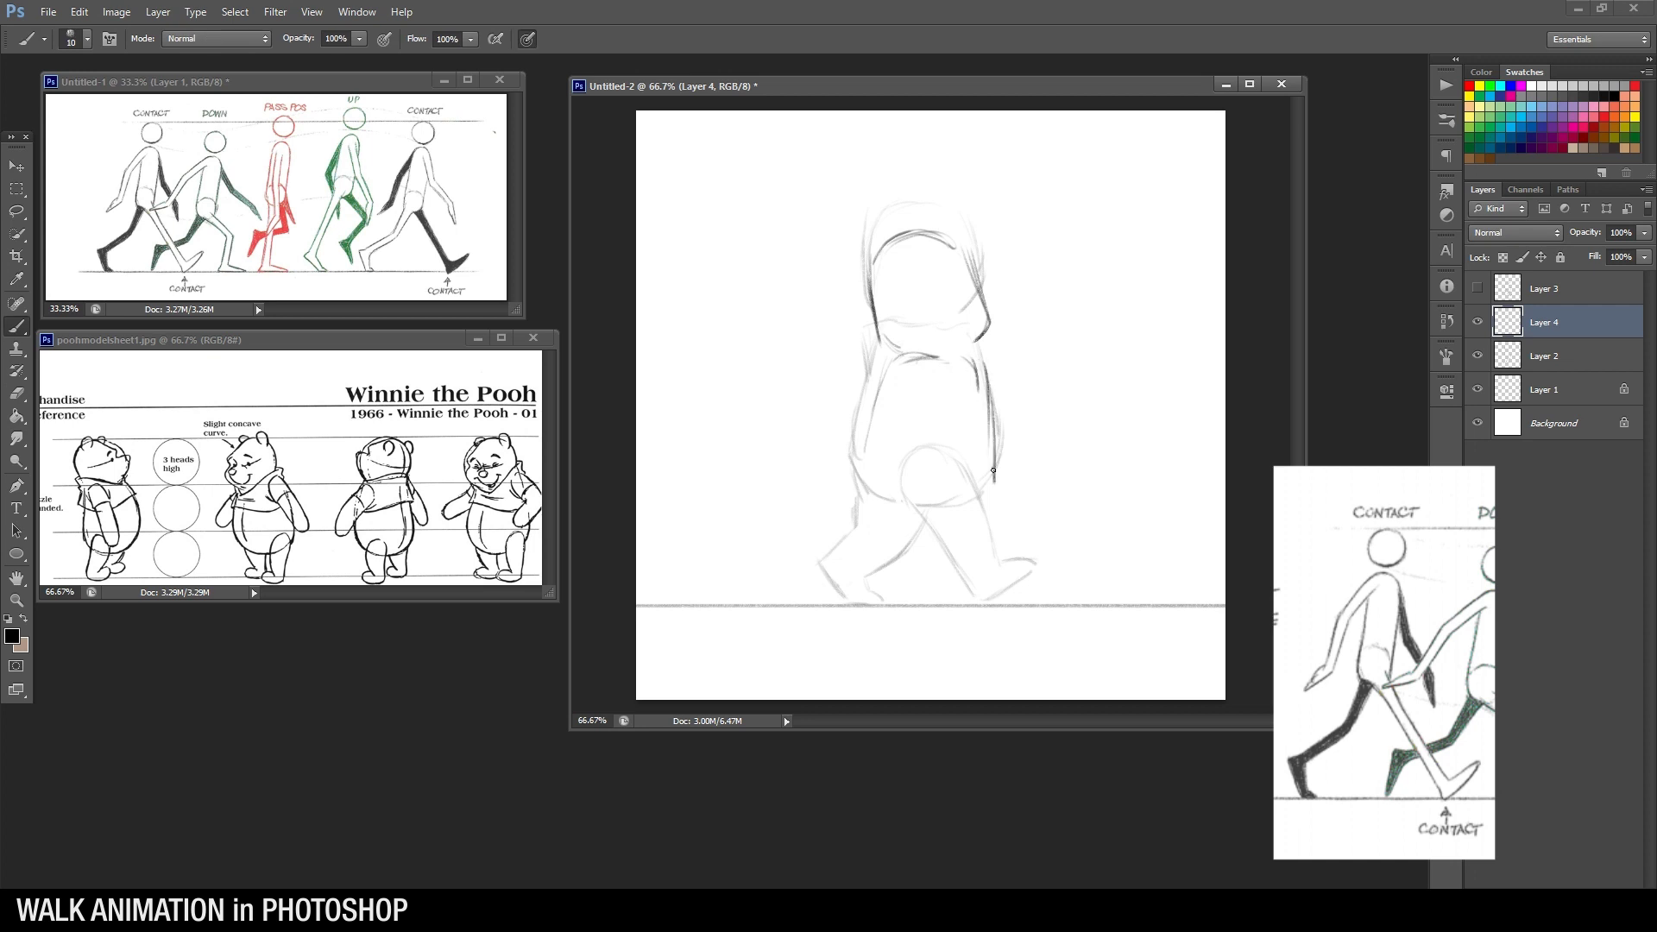
pyautogui.moveTo(893, 363)
pyautogui.mouseDown()
pyautogui.moveTo(856, 465)
pyautogui.moveTo(865, 501)
pyautogui.moveTo(919, 529)
pyautogui.mouseUp()
pyautogui.moveTo(990, 401); pyautogui.dragTo(981, 516)
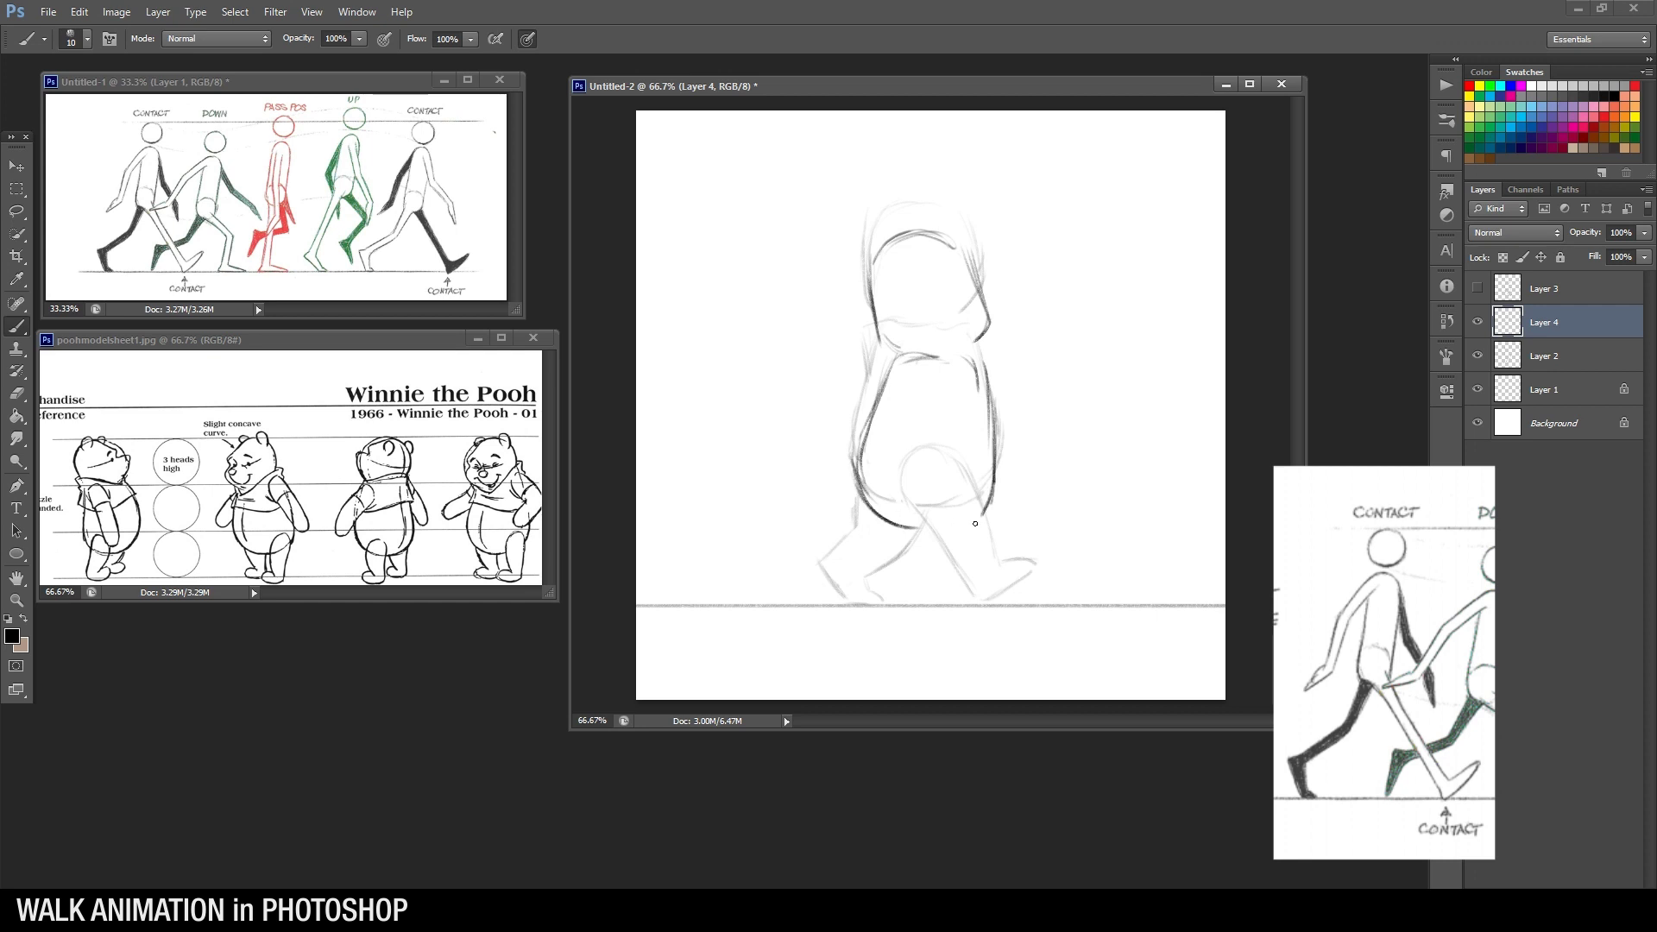
pyautogui.press('e')
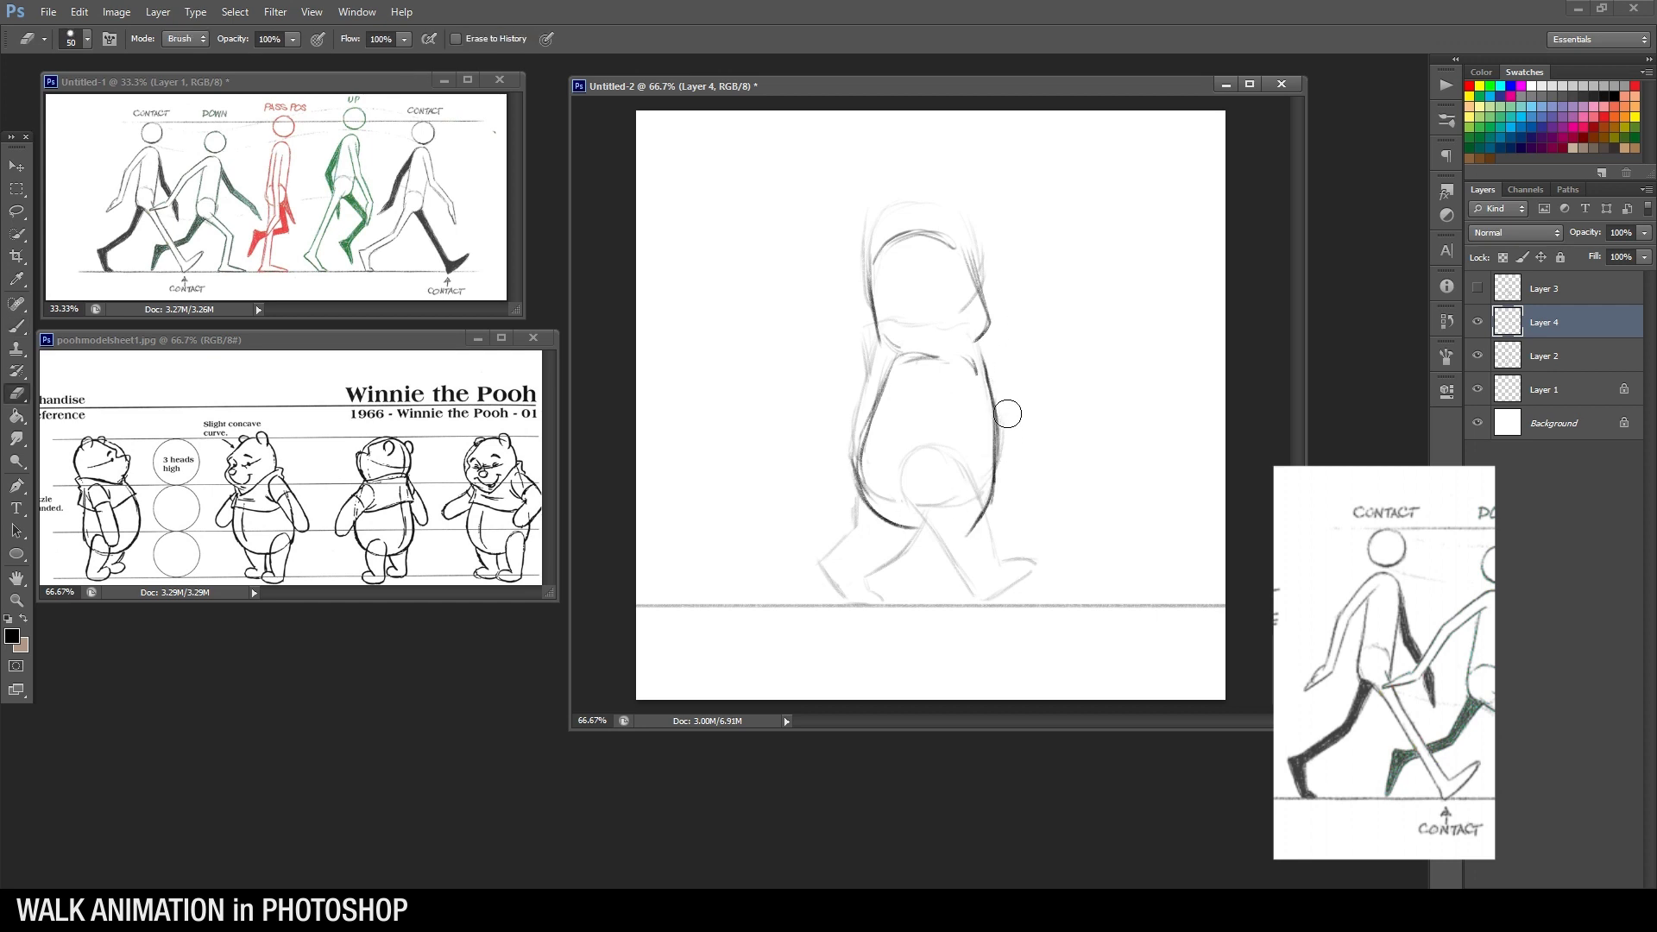
pyautogui.press('b')
pyautogui.moveTo(989, 378); pyautogui.dragTo(992, 487)
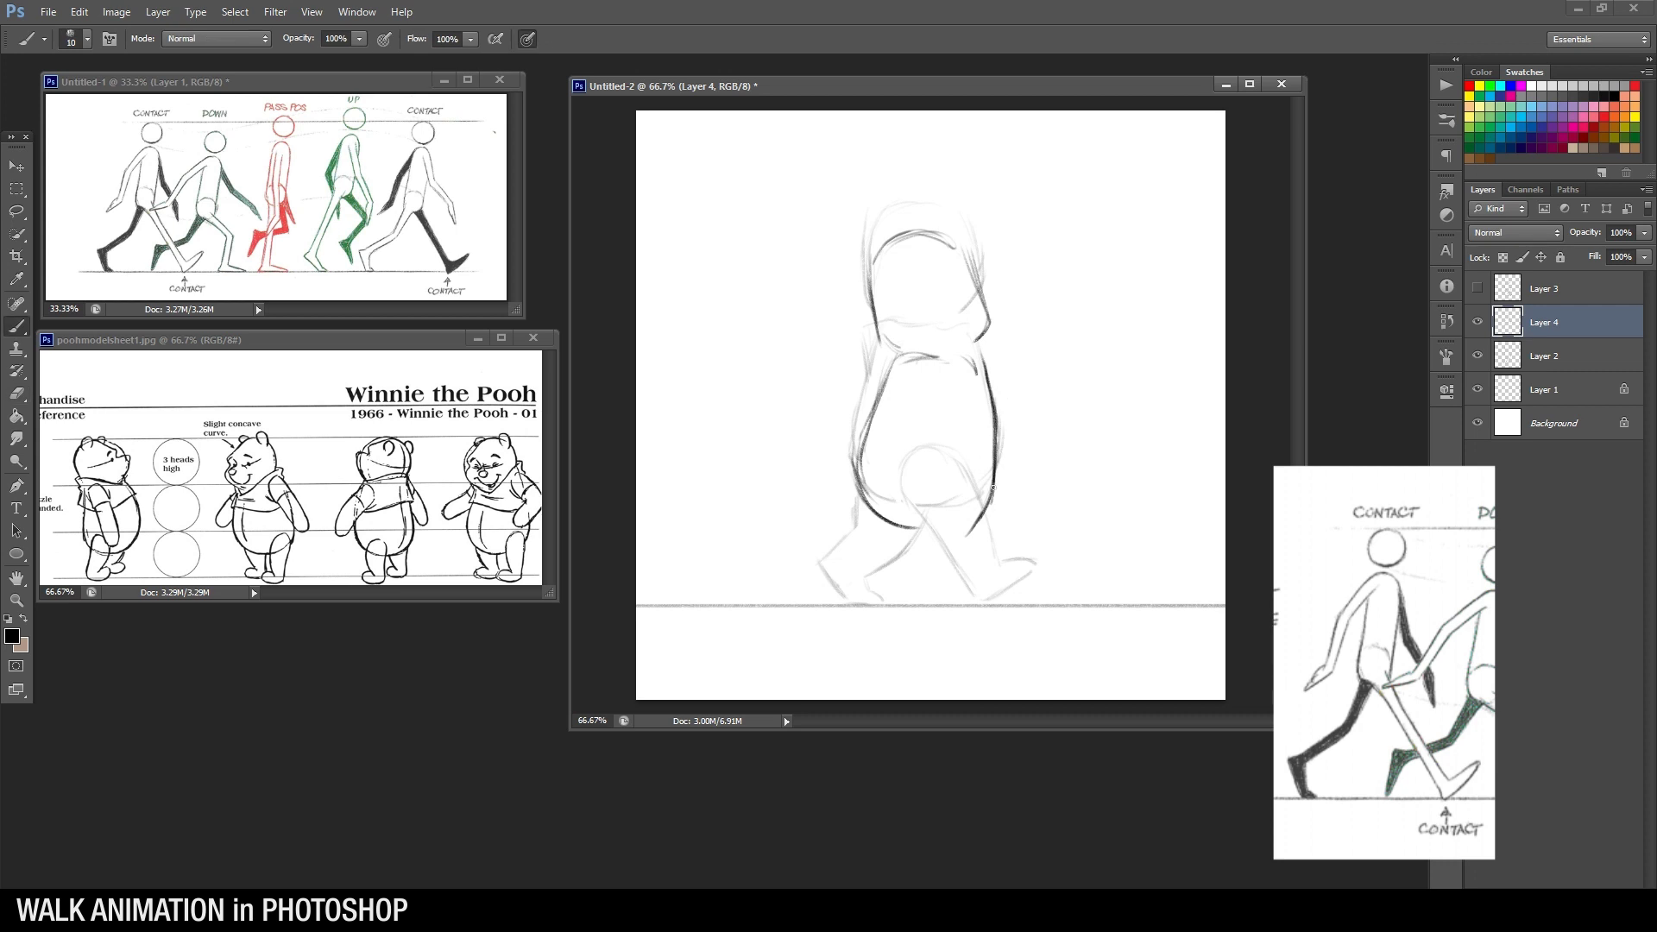
# Hide Layer 4 and make Layer 2 active, ready for a lasso selection
pyautogui.click(1476, 322)
pyautogui.click(1477, 355)
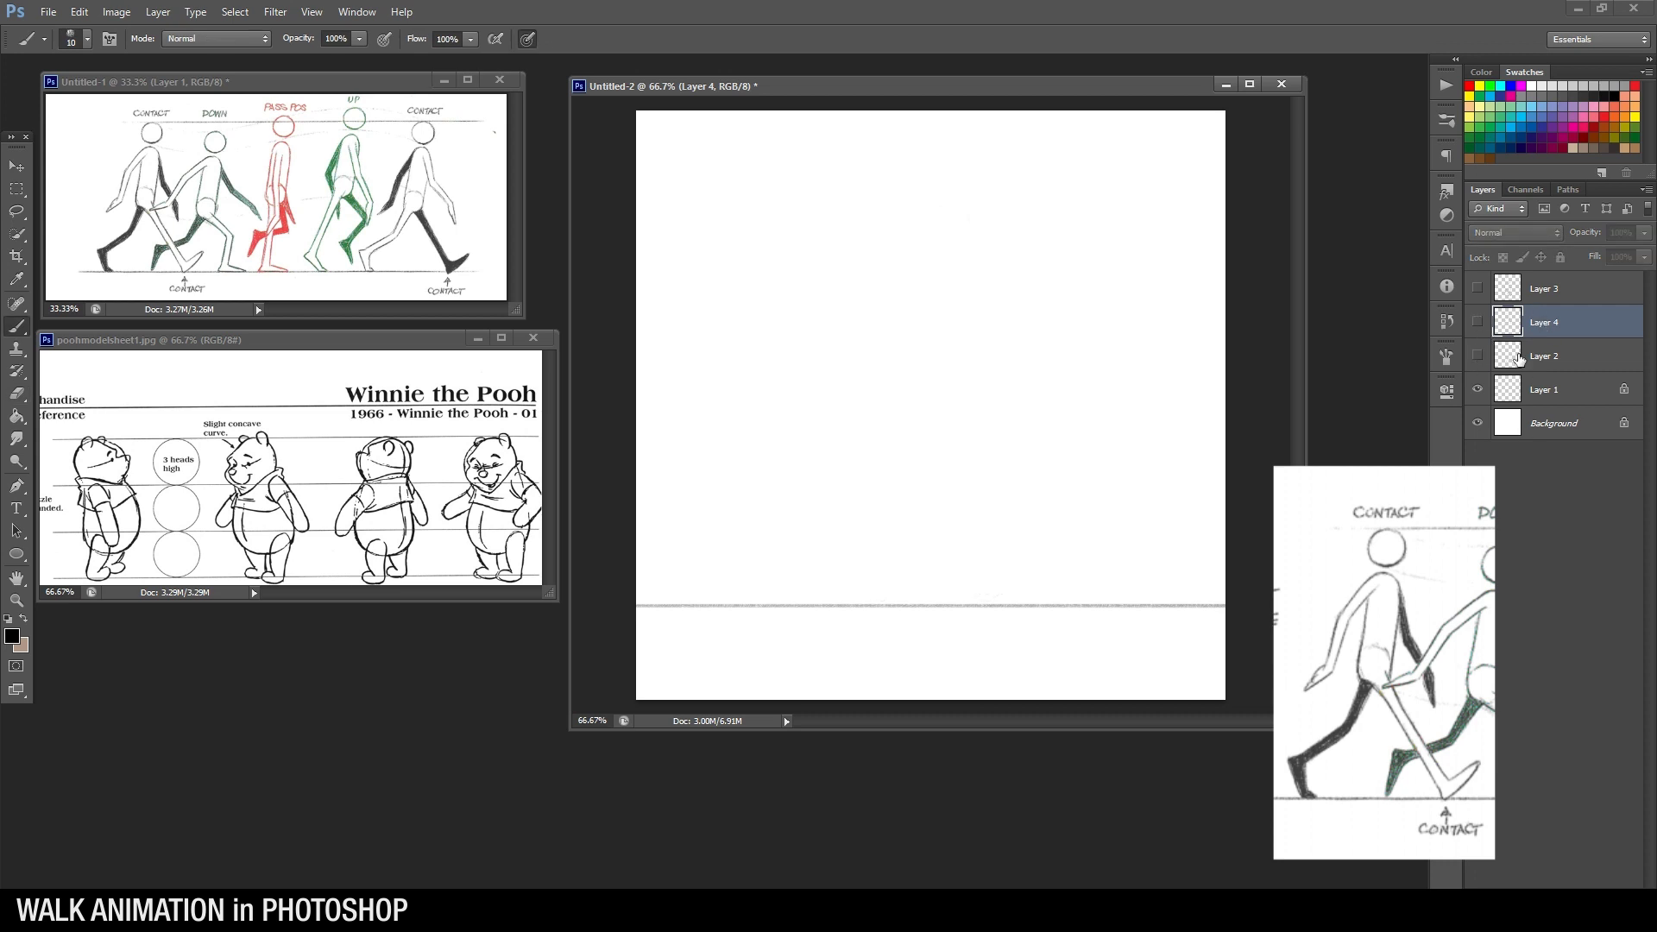
pyautogui.click(1479, 355)
pyautogui.click(1532, 362)
pyautogui.press('l')
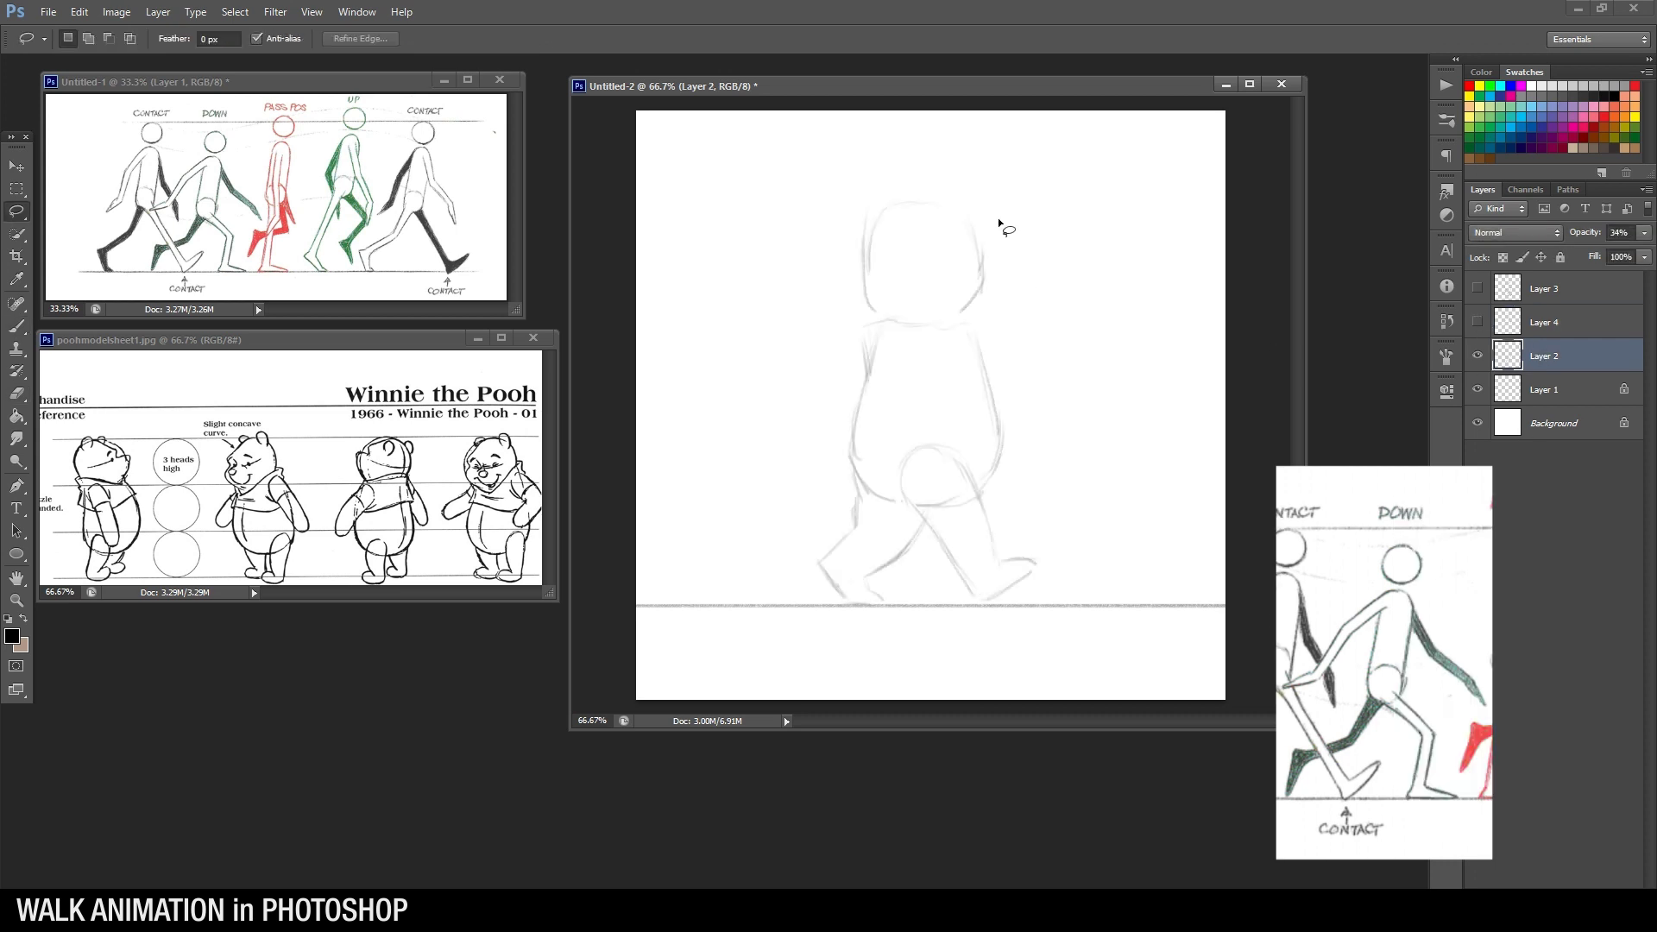
pyautogui.moveTo(994, 200)
pyautogui.mouseDown()
pyautogui.moveTo(1028, 391)
pyautogui.moveTo(995, 492)
pyautogui.moveTo(938, 434)
pyautogui.moveTo(902, 497)
pyautogui.moveTo(866, 496)
pyautogui.moveTo(850, 362)
pyautogui.moveTo(956, 281)
pyautogui.mouseUp()
pyautogui.rightClick(978, 289)
pyautogui.click(1005, 300)
# Lasso the body on Layer 2, rotate it slightly about the hip with Free Transform, and show Layer 3 again
pyautogui.moveTo(877, 342)
pyautogui.mouseDown()
pyautogui.moveTo(955, 340)
pyautogui.moveTo(1019, 369)
pyautogui.moveTo(996, 500)
pyautogui.moveTo(851, 325)
pyautogui.mouseUp()
pyautogui.hotkey('ctrl', 't')
pyautogui.moveTo(938, 426); pyautogui.dragTo(933, 490)
pyautogui.moveTo(1070, 509); pyautogui.dragTo(1084, 541)
pyautogui.moveTo(1002, 469); pyautogui.dragTo(994, 466)
pyautogui.press('Return')
pyautogui.rightClick(1011, 316)
pyautogui.click(1031, 324)
pyautogui.click(1477, 288)
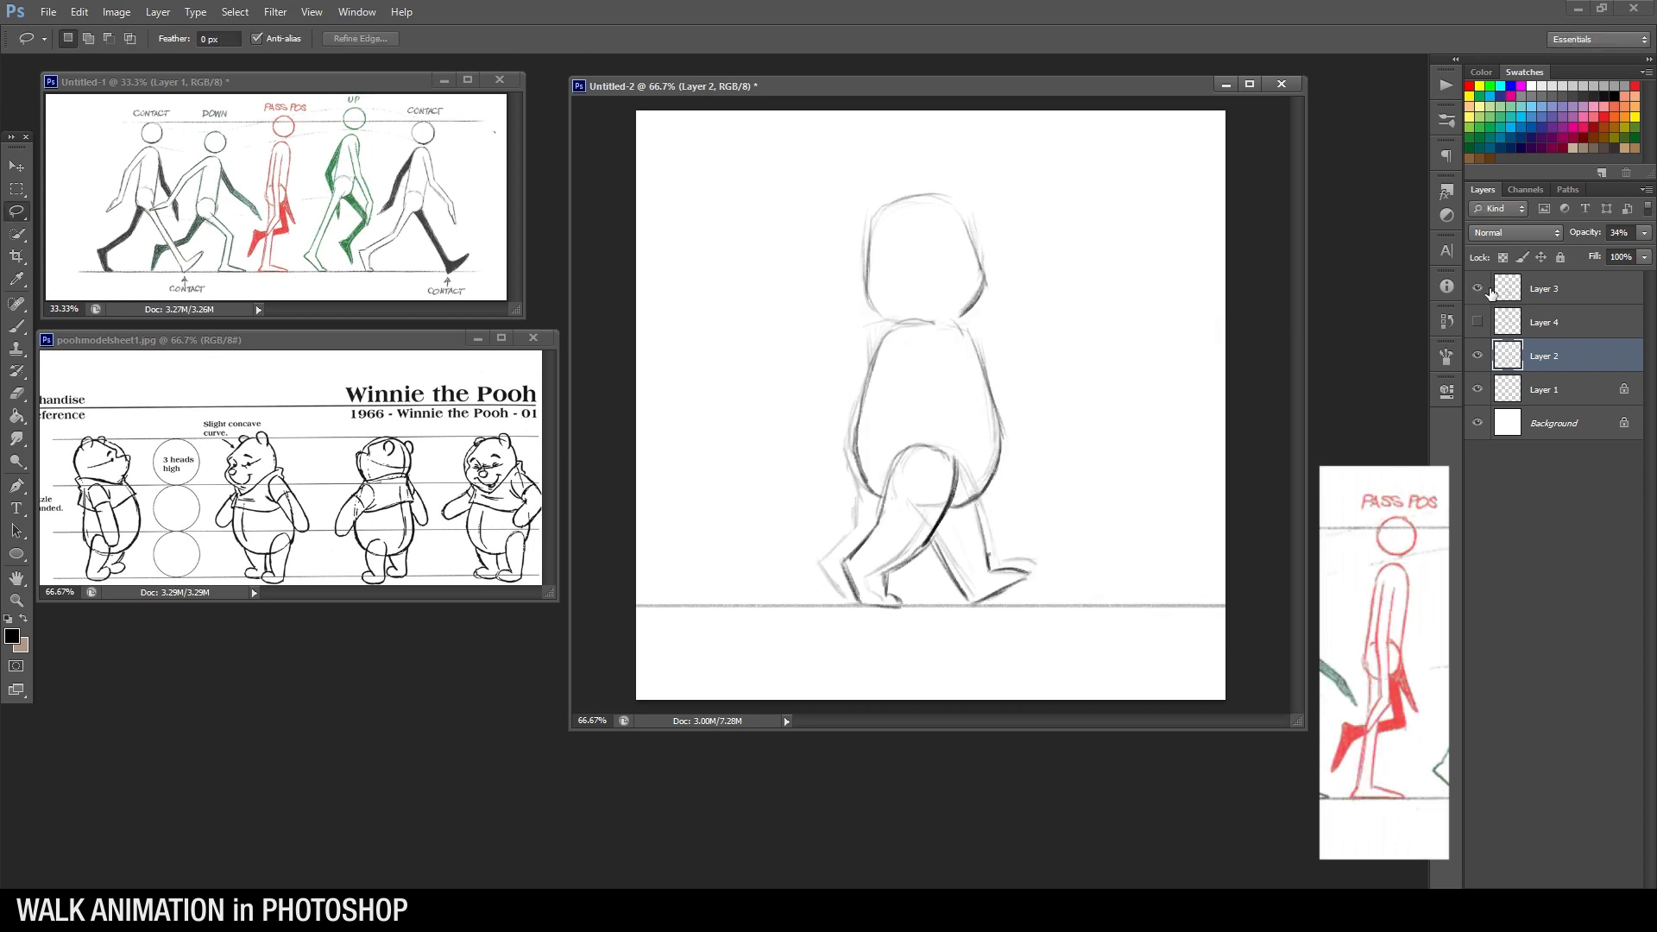
# Lasso the body on Layer 3, rotate it slightly clockwise about the hip with Free Transform, apply it and deselect
pyautogui.click(1487, 290)
pyautogui.moveTo(980, 320)
pyautogui.mouseDown()
pyautogui.moveTo(1015, 400)
pyautogui.moveTo(1007, 483)
pyautogui.mouseUp()
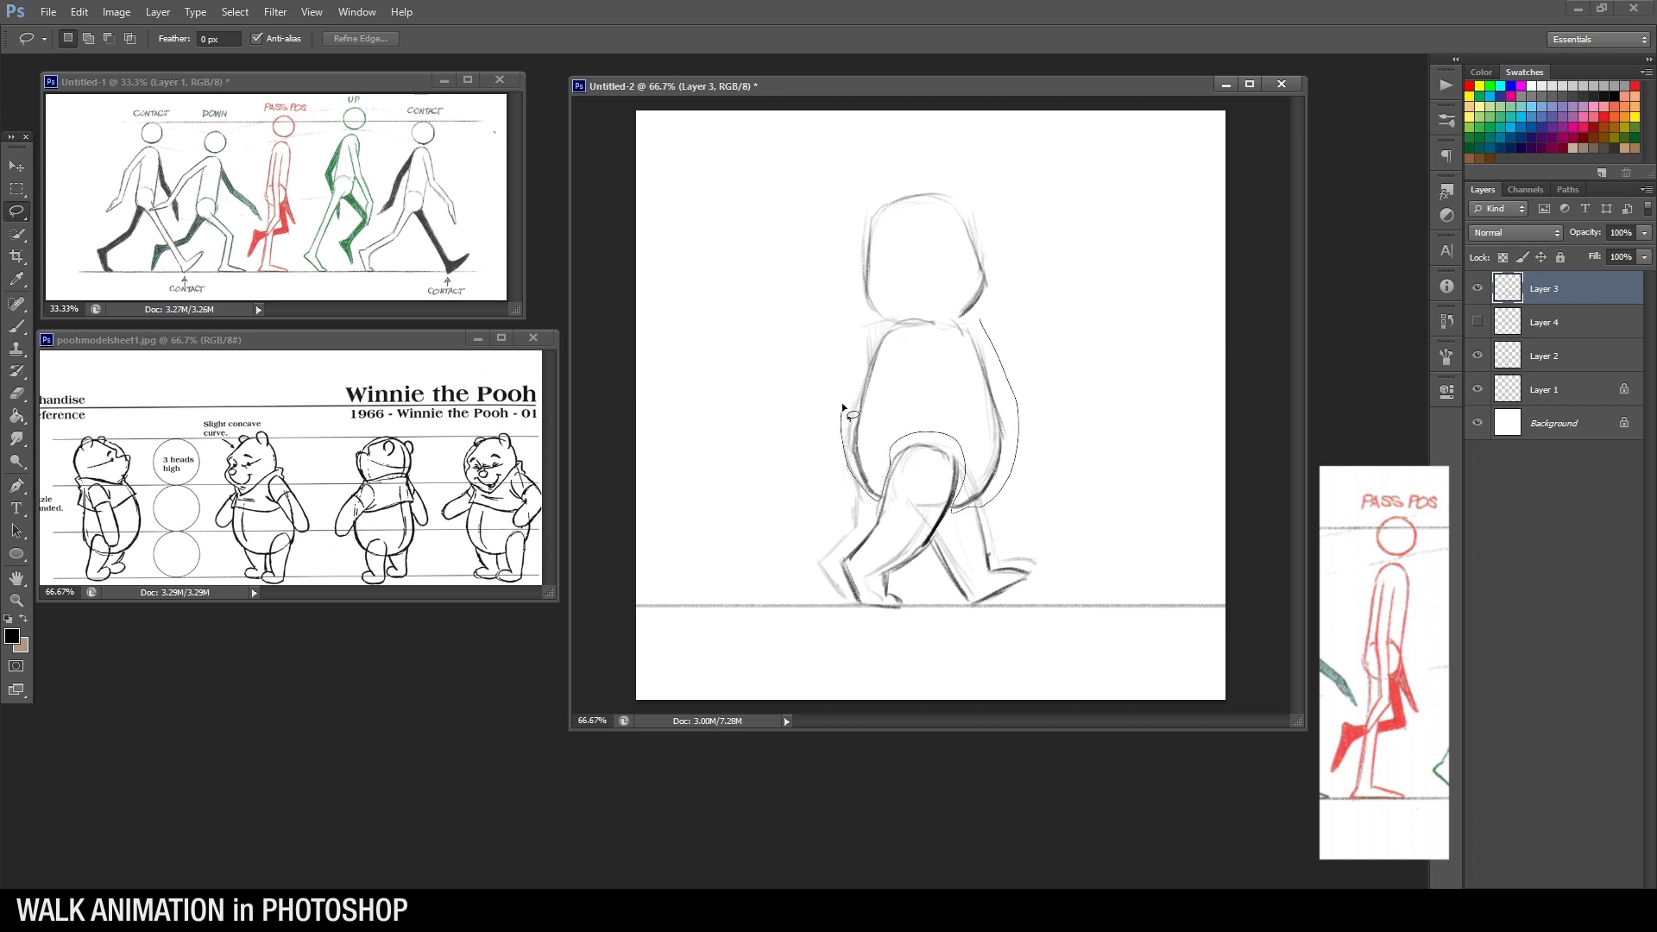
pyautogui.moveTo(893, 318); pyautogui.dragTo(894, 321)
pyautogui.hotkey('ctrl', 't')
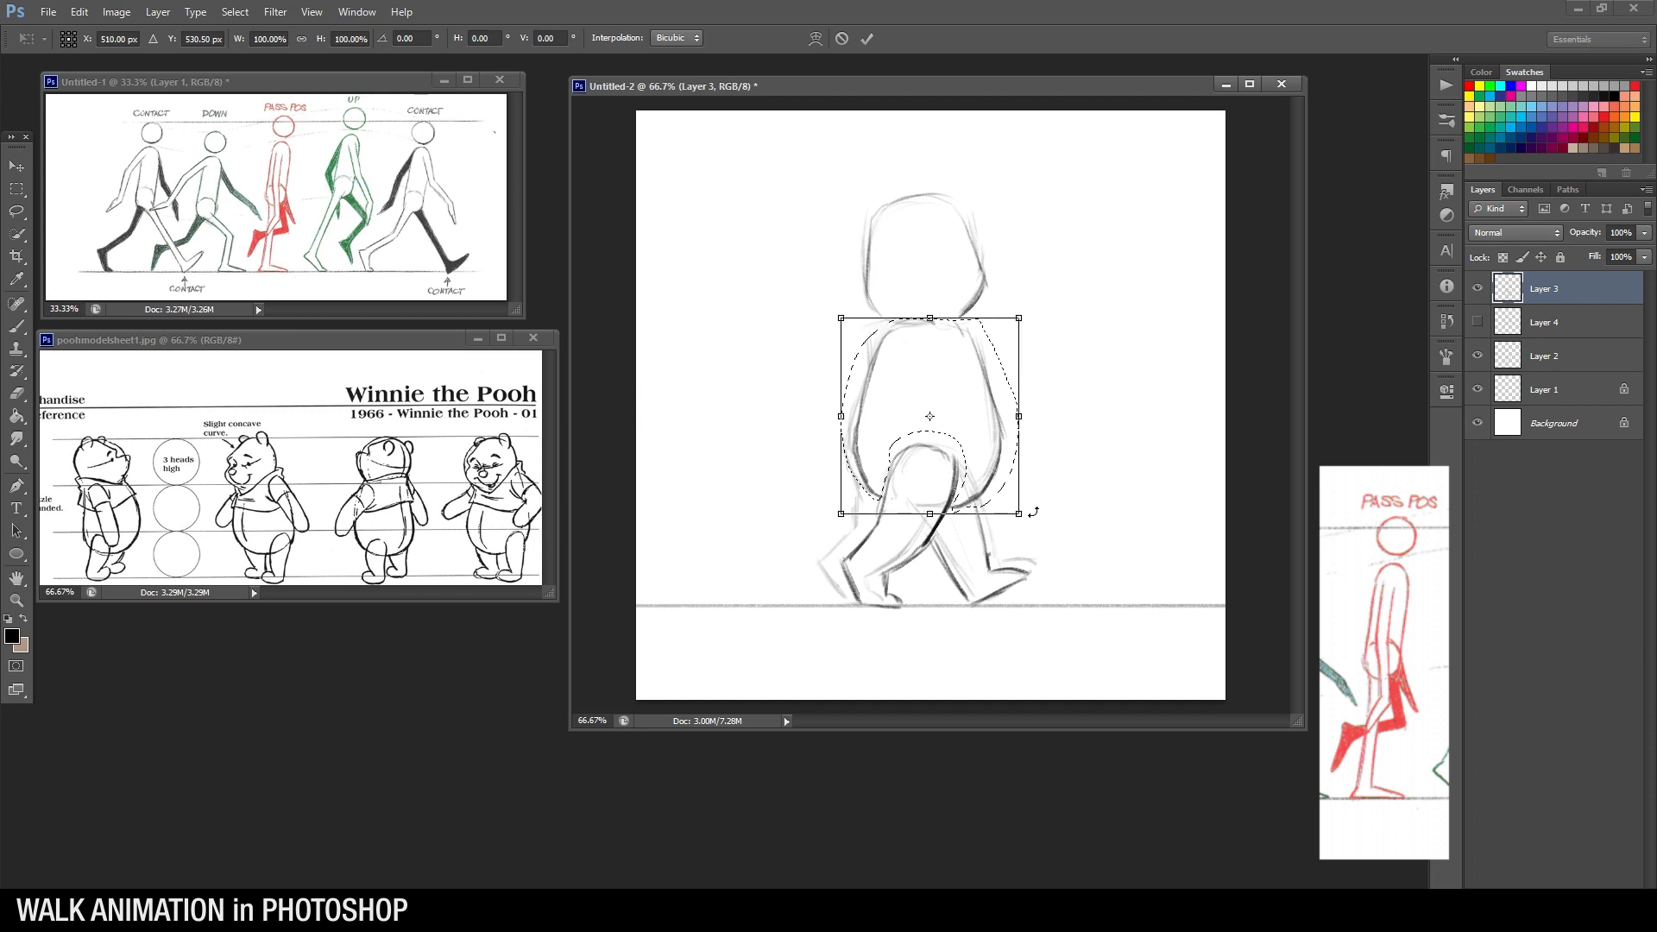
pyautogui.moveTo(929, 417); pyautogui.dragTo(922, 482)
pyautogui.moveTo(1075, 485); pyautogui.dragTo(999, 471)
pyautogui.press('Return')
pyautogui.rightClick(1061, 333)
pyautogui.click(1089, 339)
# Hide Layer 3, show and activate Layer 4, and clean up the front edge of the body outline
pyautogui.click(1477, 289)
pyautogui.click(1477, 322)
pyautogui.click(1533, 328)
pyautogui.press('b')
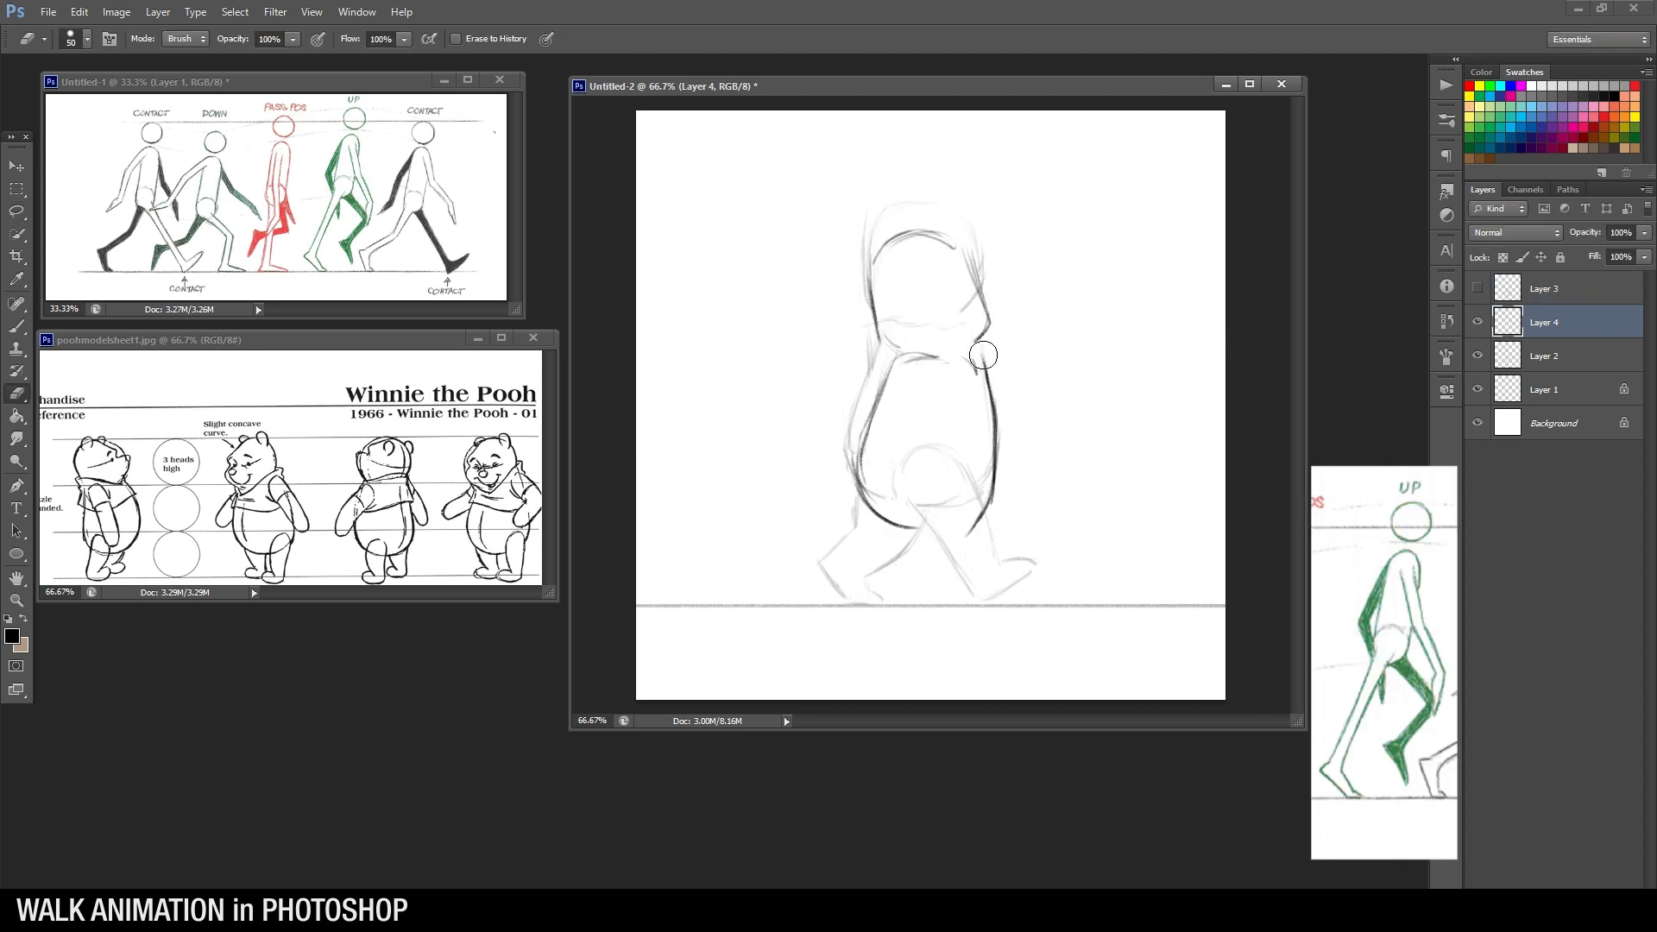
pyautogui.moveTo(981, 367)
pyautogui.mouseDown()
pyautogui.moveTo(999, 501)
pyautogui.moveTo(981, 543)
pyautogui.moveTo(955, 543)
pyautogui.mouseUp()
pyautogui.press('e')
pyautogui.press('b')
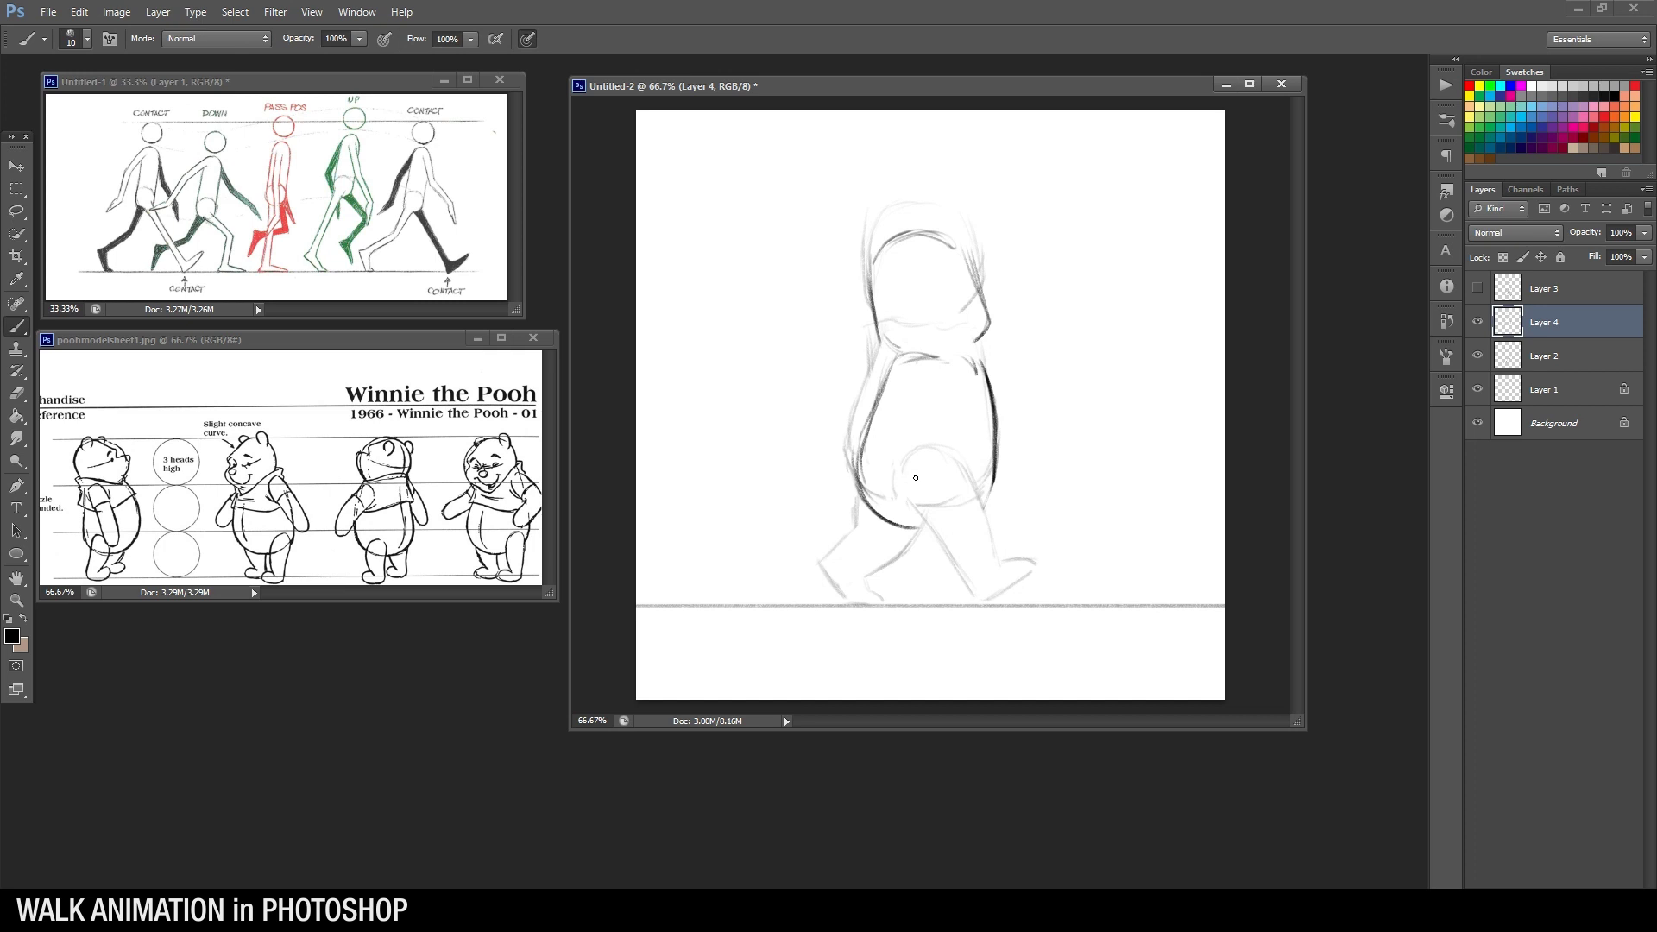
# Sketch the hip curve and forward thigh of the front leg on Layer 4, erasing and redrawing as needed
pyautogui.moveTo(905, 467)
pyautogui.mouseDown()
pyautogui.moveTo(892, 496)
pyautogui.moveTo(905, 511)
pyautogui.moveTo(896, 480)
pyautogui.moveTo(964, 504)
pyautogui.moveTo(920, 466)
pyautogui.moveTo(973, 482)
pyautogui.moveTo(931, 467)
pyautogui.moveTo(982, 496)
pyautogui.moveTo(920, 470)
pyautogui.moveTo(897, 497)
pyautogui.moveTo(922, 523)
pyautogui.moveTo(856, 462)
pyautogui.moveTo(857, 518)
pyautogui.moveTo(859, 462)
pyautogui.moveTo(883, 521)
pyautogui.moveTo(857, 485)
pyautogui.moveTo(889, 526)
pyautogui.moveTo(869, 504)
pyautogui.moveTo(928, 539)
pyautogui.moveTo(915, 489)
pyautogui.moveTo(912, 531)
pyautogui.moveTo(914, 478)
pyautogui.moveTo(928, 522)
pyautogui.moveTo(905, 491)
pyautogui.moveTo(924, 509)
pyautogui.moveTo(901, 514)
pyautogui.moveTo(914, 528)
pyautogui.moveTo(921, 480)
pyautogui.moveTo(996, 497)
pyautogui.moveTo(928, 476)
pyautogui.moveTo(1013, 511)
pyautogui.mouseUp()
pyautogui.press('e')
pyautogui.press('b')
pyautogui.press('e')
pyautogui.press('b')
pyautogui.press('e')
pyautogui.press('b')
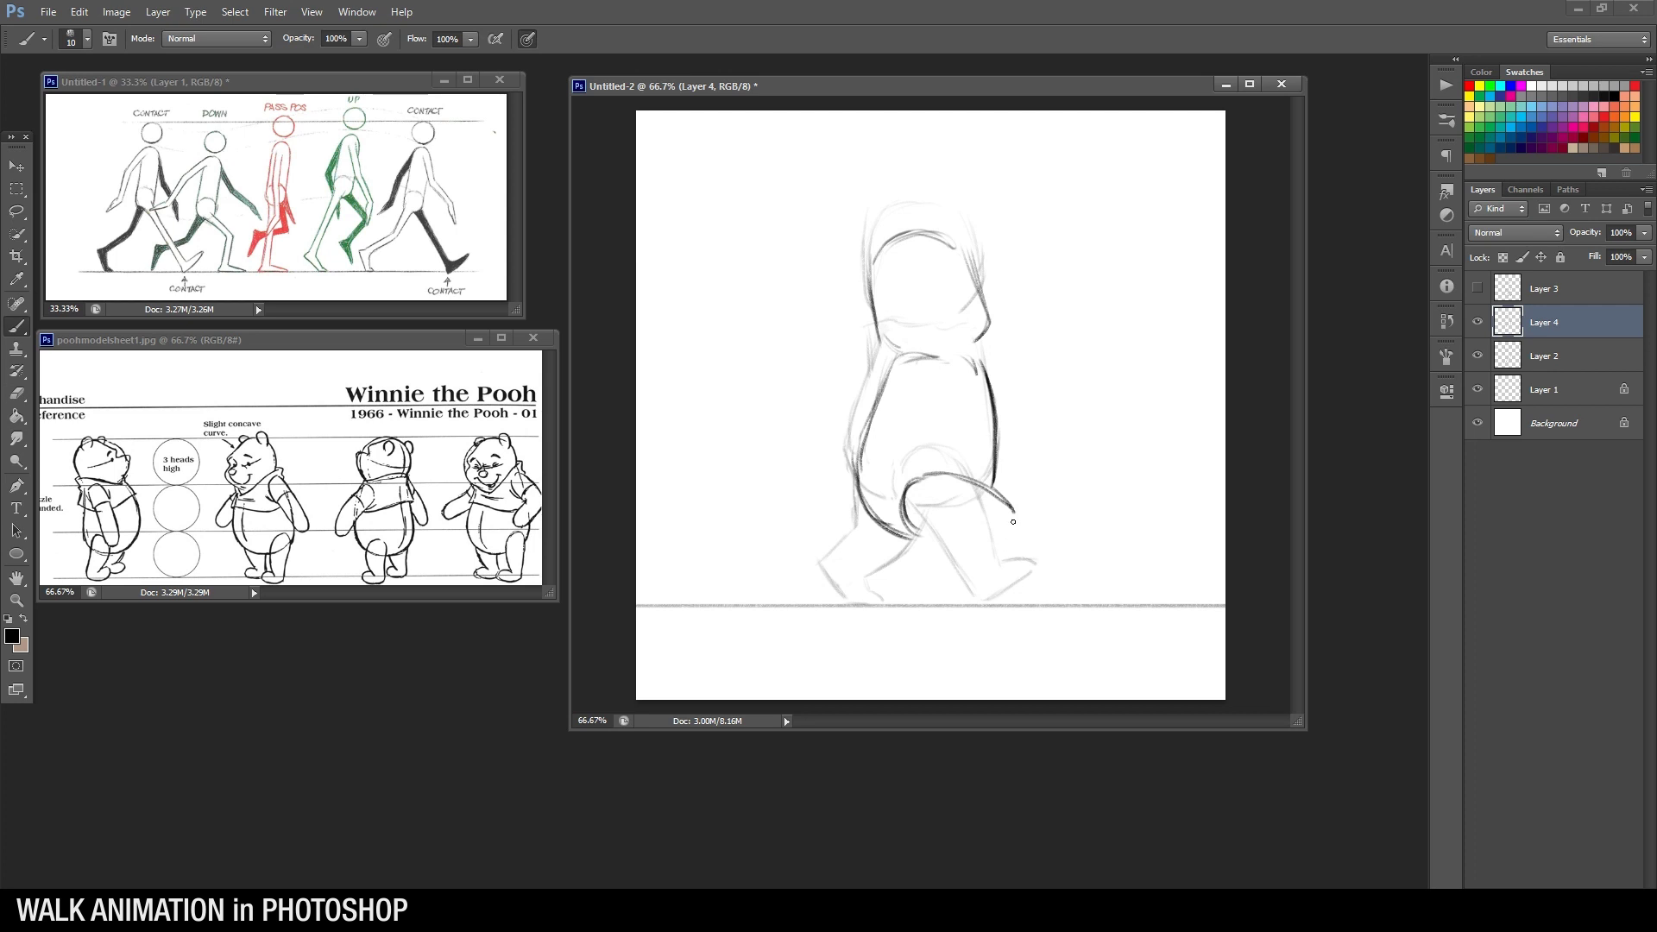
# Complete the bent front leg of the down pose with its shin, underside and a foot flat on the ground line
pyautogui.moveTo(999, 578); pyautogui.dragTo(1017, 527)
pyautogui.moveTo(912, 529)
pyautogui.mouseDown()
pyautogui.moveTo(970, 548)
pyautogui.moveTo(1004, 608)
pyautogui.moveTo(962, 567)
pyautogui.moveTo(975, 599)
pyautogui.moveTo(957, 607)
pyautogui.moveTo(1017, 612)
pyautogui.moveTo(975, 601)
pyautogui.moveTo(1022, 605)
pyautogui.moveTo(984, 605)
pyautogui.moveTo(1027, 597)
pyautogui.mouseUp()
pyautogui.moveTo(1020, 511)
pyautogui.mouseDown()
pyautogui.moveTo(1013, 554)
pyautogui.moveTo(1034, 604)
pyautogui.moveTo(953, 602)
pyautogui.moveTo(958, 585)
pyautogui.moveTo(957, 600)
pyautogui.moveTo(1032, 586)
pyautogui.moveTo(1034, 600)
pyautogui.mouseUp()
pyautogui.press('e')
pyautogui.press('b')
pyautogui.press('e')
pyautogui.press('b')
pyautogui.press('e')
pyautogui.press('b')
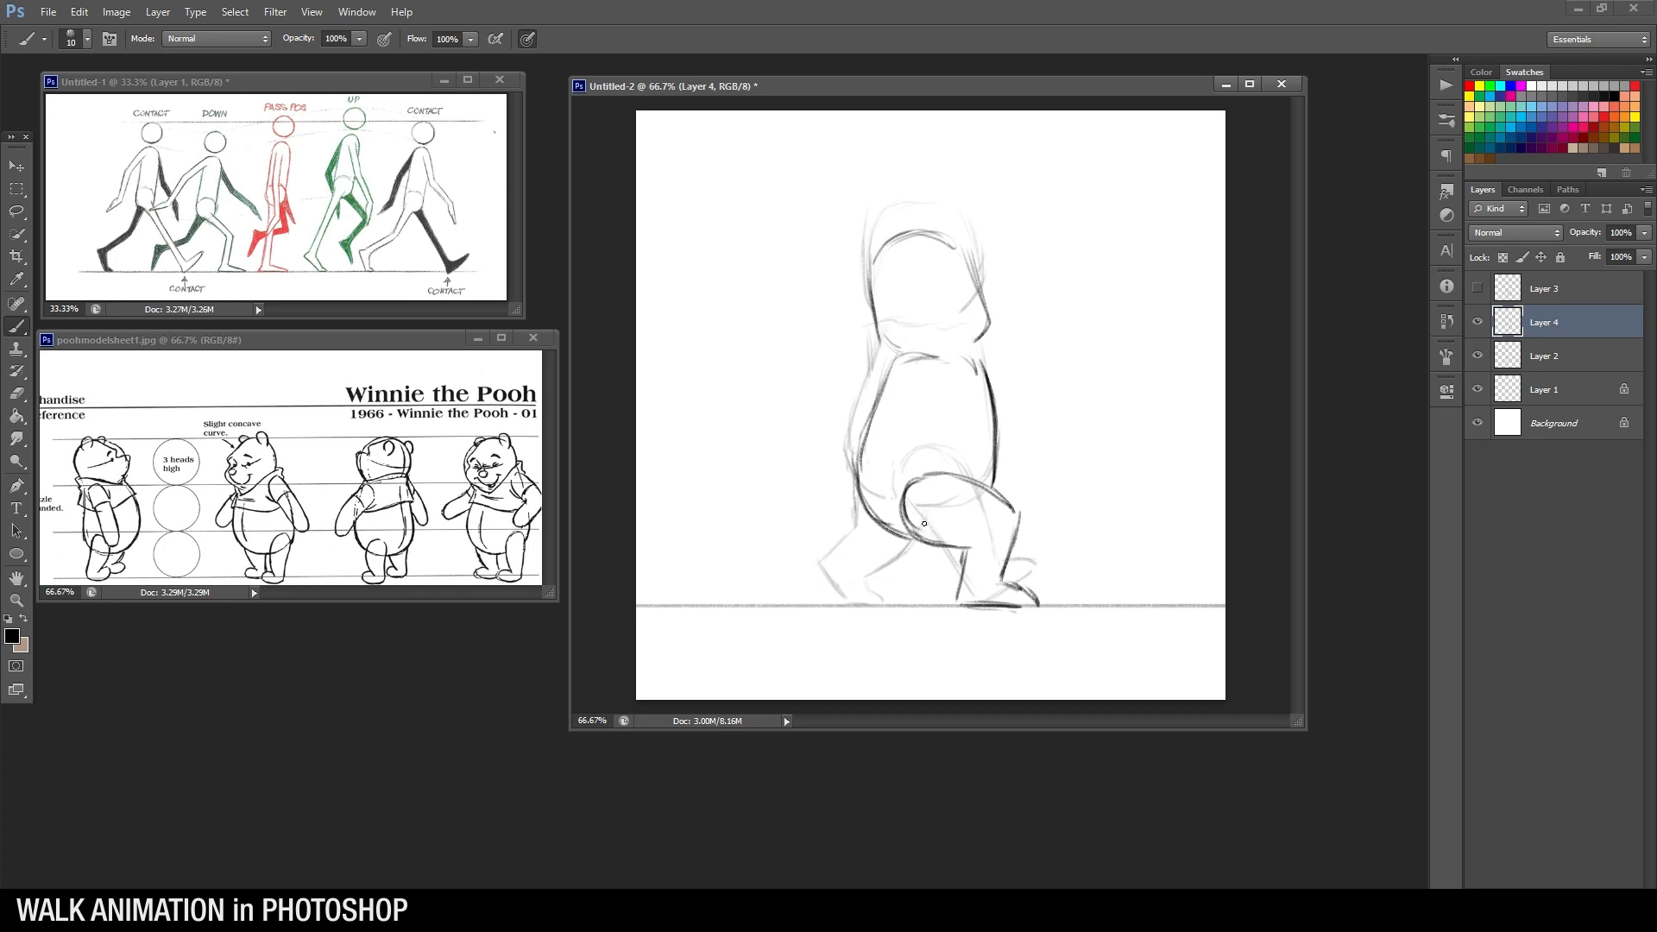
# Sketch the bent rear leg of the down pose trailing behind the body, with its toes on the ground line
pyautogui.moveTo(861, 480)
pyautogui.mouseDown()
pyautogui.moveTo(872, 533)
pyautogui.moveTo(909, 565)
pyautogui.moveTo(919, 552)
pyautogui.mouseUp()
pyautogui.moveTo(902, 572)
pyautogui.mouseDown()
pyautogui.moveTo(855, 573)
pyautogui.moveTo(862, 523)
pyautogui.moveTo(817, 536)
pyautogui.mouseUp()
pyautogui.press('e')
pyautogui.press('b')
pyautogui.moveTo(814, 535)
pyautogui.mouseDown()
pyautogui.moveTo(800, 592)
pyautogui.moveTo(806, 569)
pyautogui.moveTo(828, 607)
pyautogui.moveTo(799, 605)
pyautogui.moveTo(857, 577)
pyautogui.moveTo(825, 535)
pyautogui.moveTo(863, 531)
pyautogui.moveTo(820, 527)
pyautogui.mouseUp()
pyautogui.press('e')
pyautogui.press('b')
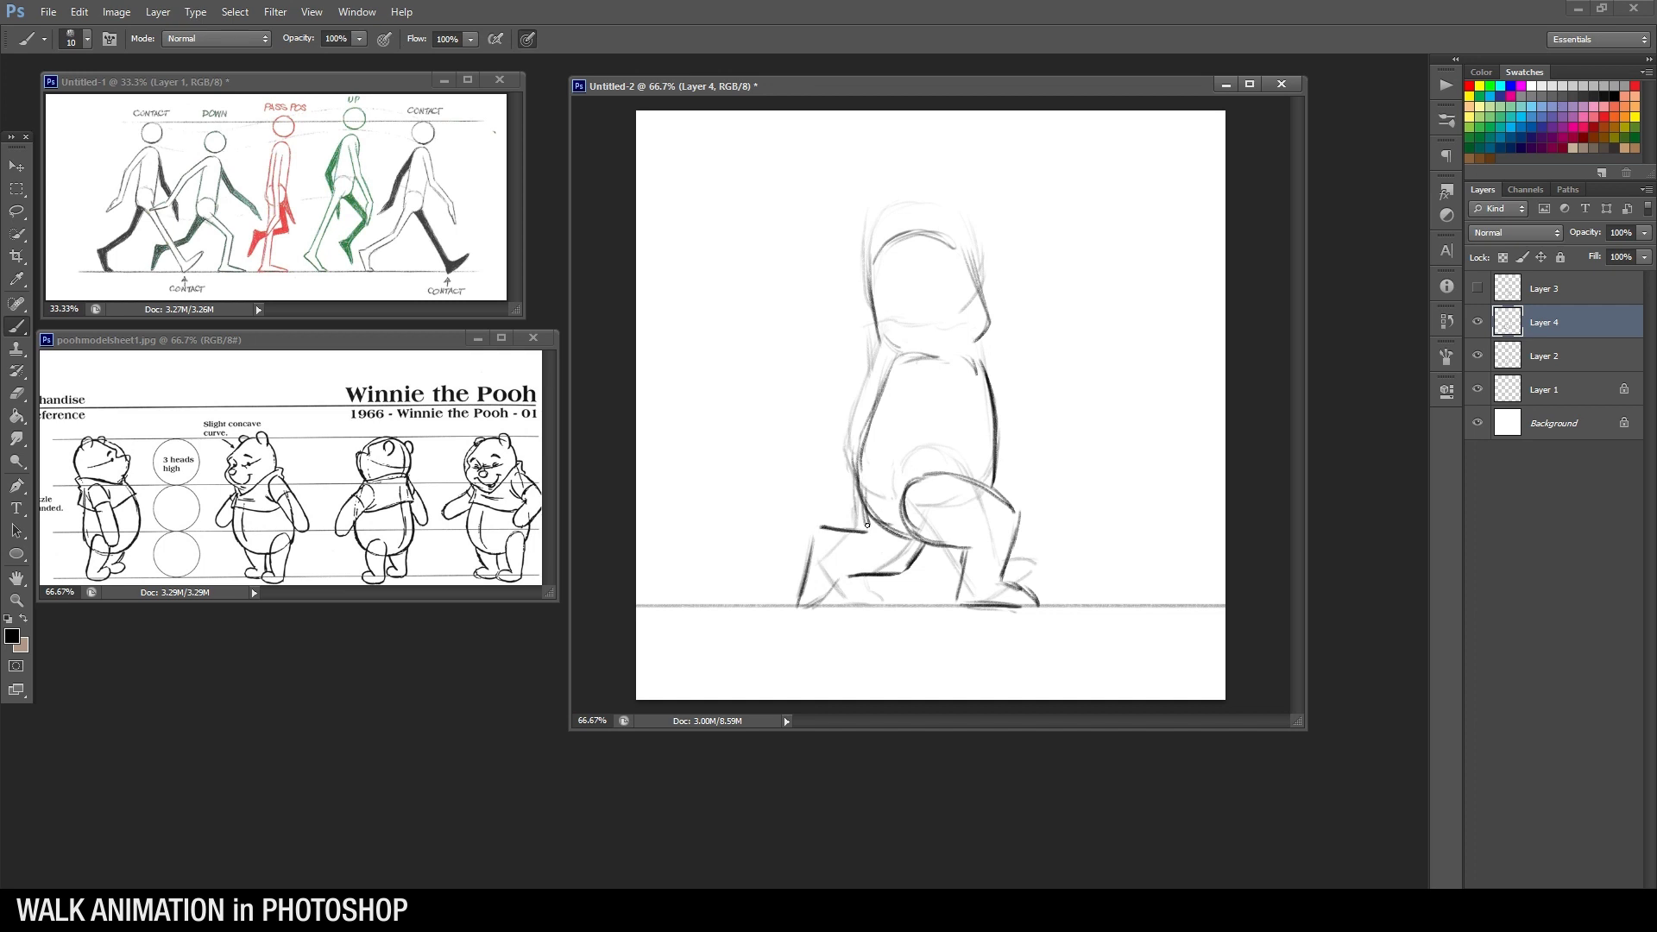
pyautogui.moveTo(812, 523)
pyautogui.mouseDown()
pyautogui.moveTo(804, 593)
pyautogui.moveTo(841, 577)
pyautogui.mouseUp()
pyautogui.press('e')
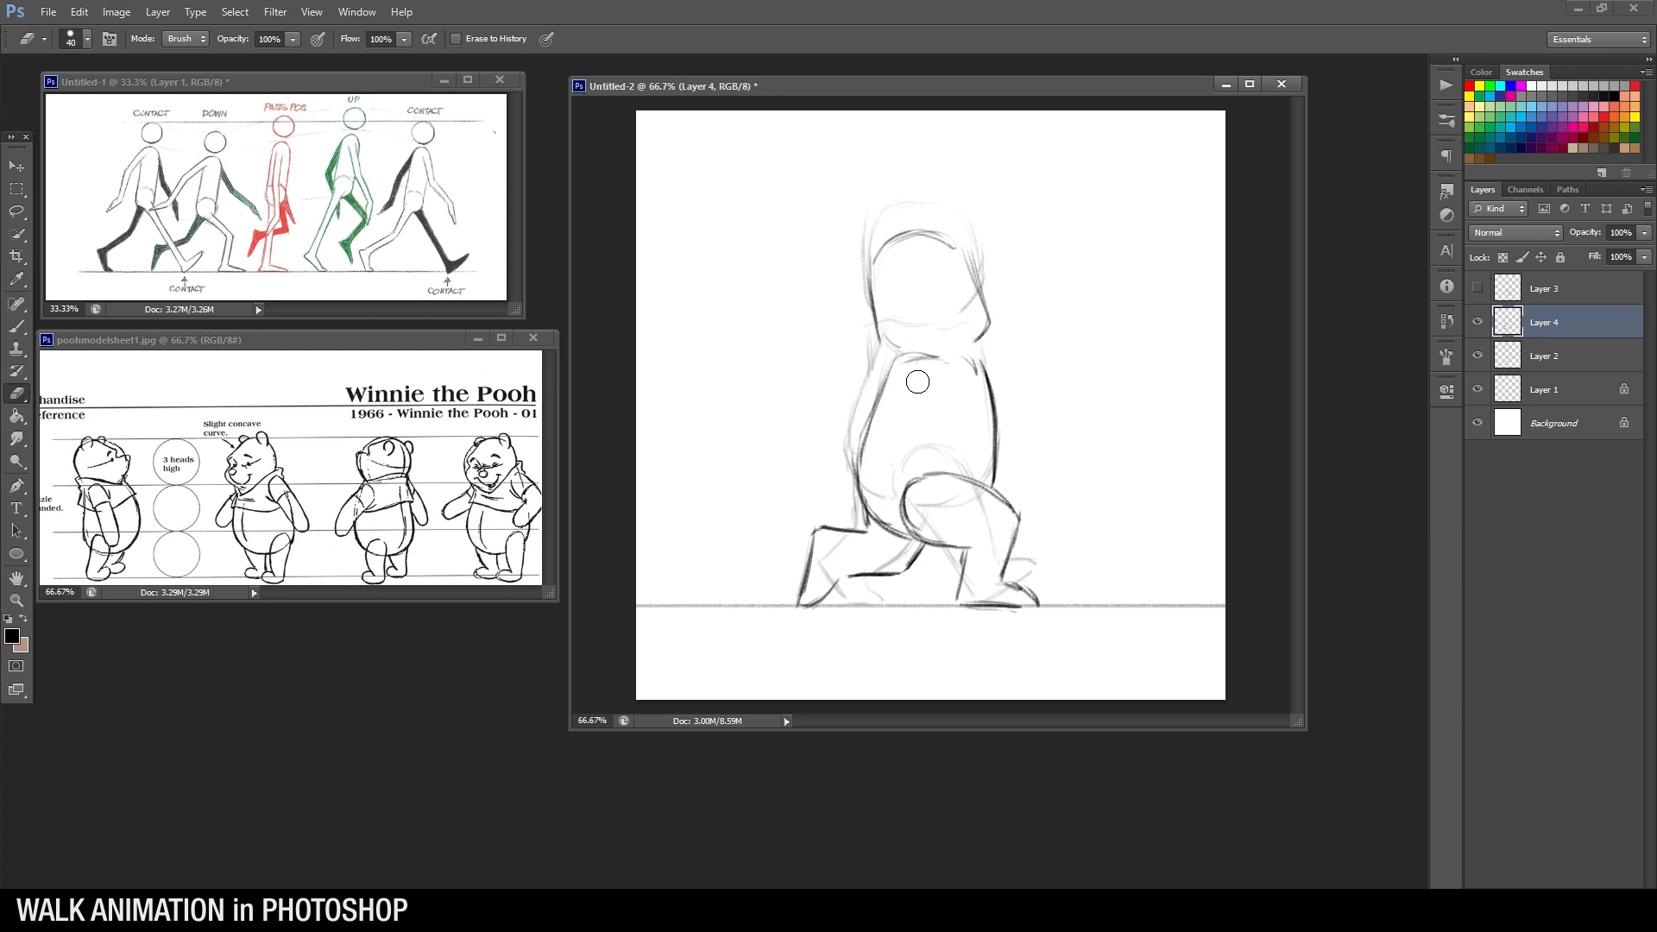
pyautogui.press('b')
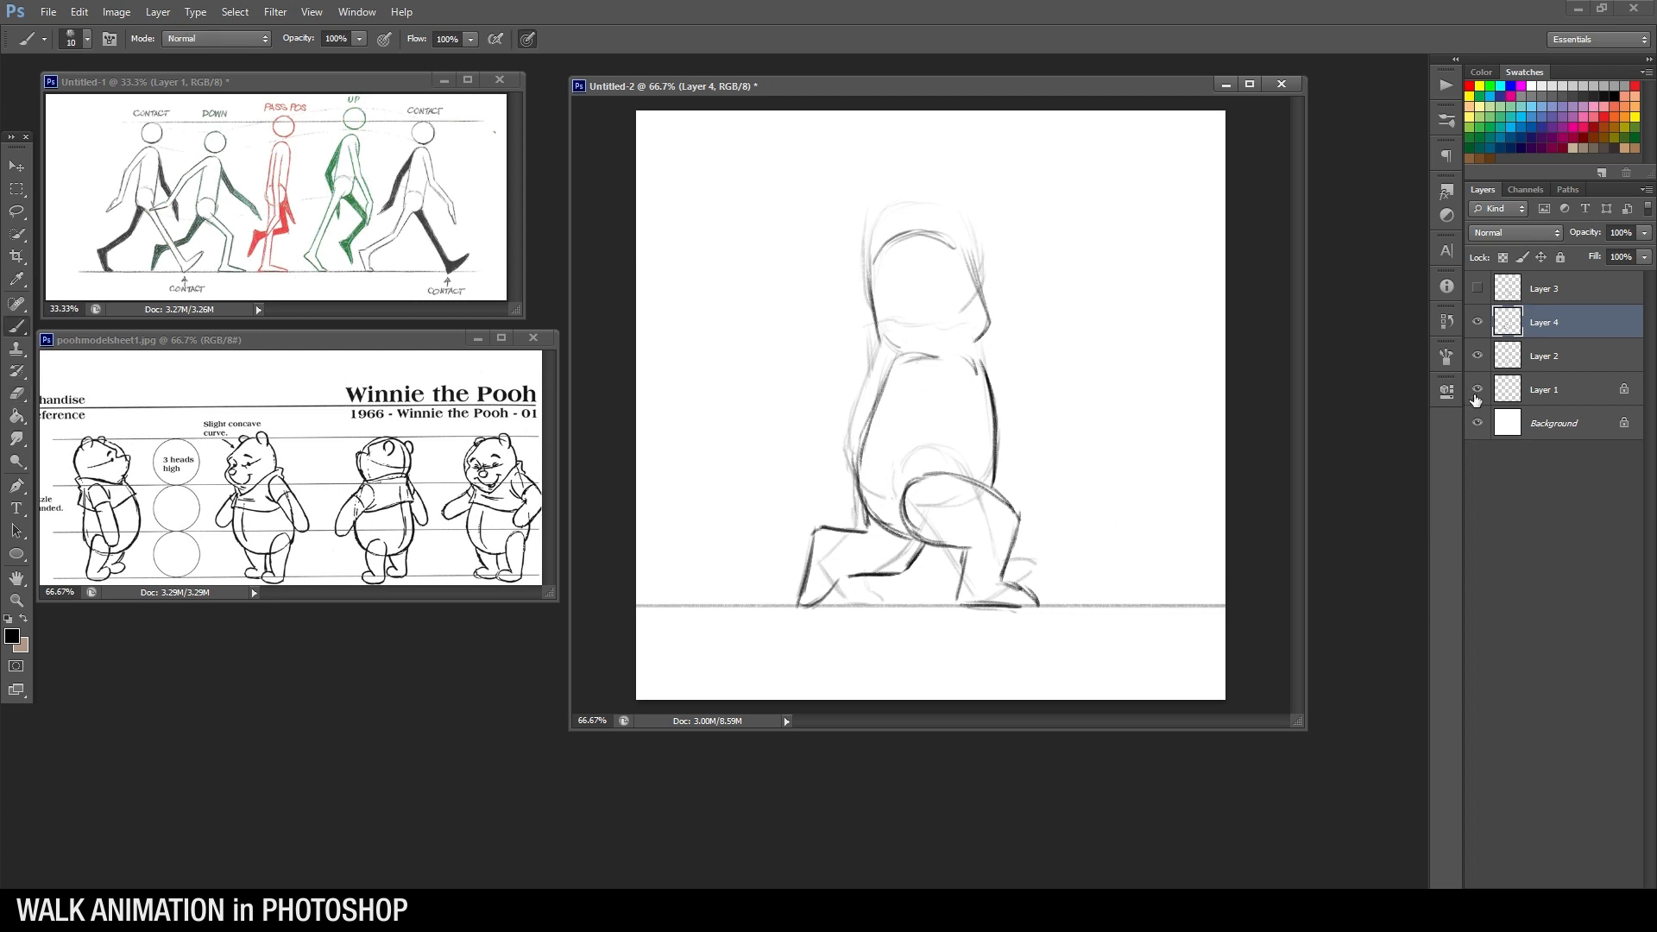
# Lasso the body on Layer 4, rotate it clockwise by about 1.7° around the hip, and deselect
pyautogui.press('l')
pyautogui.moveTo(1012, 463)
pyautogui.mouseDown()
pyautogui.moveTo(937, 465)
pyautogui.moveTo(908, 482)
pyautogui.moveTo(916, 546)
pyautogui.moveTo(870, 517)
pyautogui.moveTo(849, 486)
pyautogui.moveTo(853, 421)
pyautogui.moveTo(888, 352)
pyautogui.mouseUp()
pyautogui.hotkey('ctrl', 't')
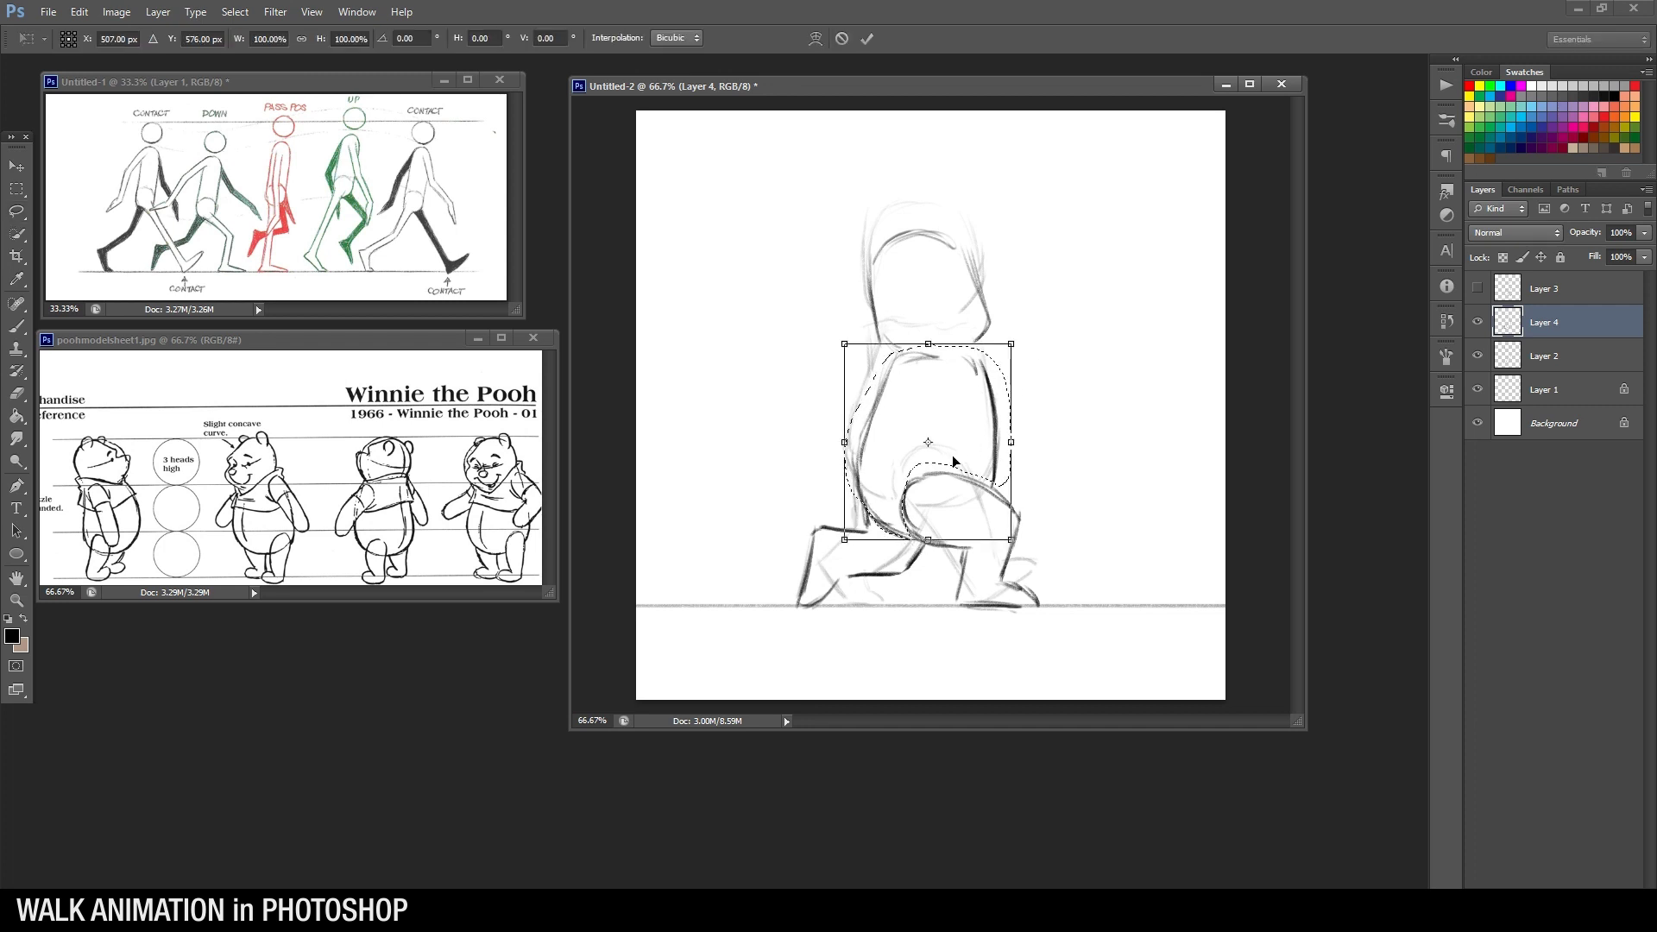
pyautogui.moveTo(1064, 508); pyautogui.dragTo(1061, 513)
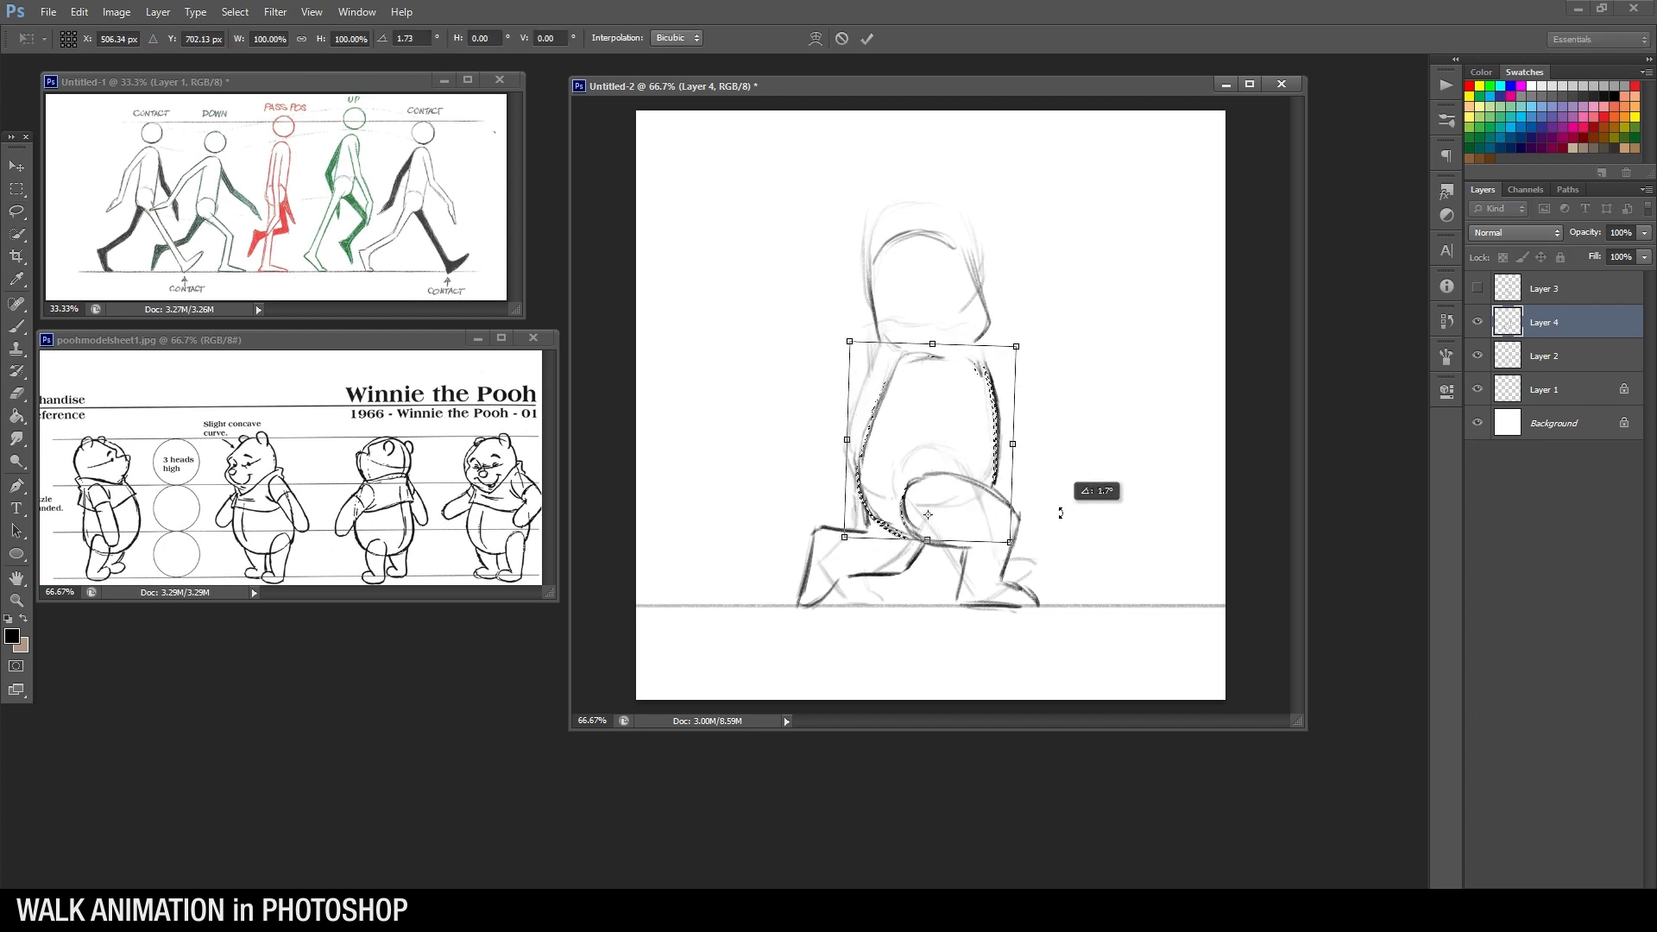
pyautogui.press('Return')
pyautogui.rightClick(1013, 358)
pyautogui.click(1063, 372)
# Lasso the head on Layer 4, move it slightly forward and down, and deselect
pyautogui.moveTo(975, 205); pyautogui.dragTo(1003, 278)
pyautogui.moveTo(953, 345)
pyautogui.mouseDown()
pyautogui.moveTo(897, 361)
pyautogui.moveTo(990, 177)
pyautogui.mouseUp()
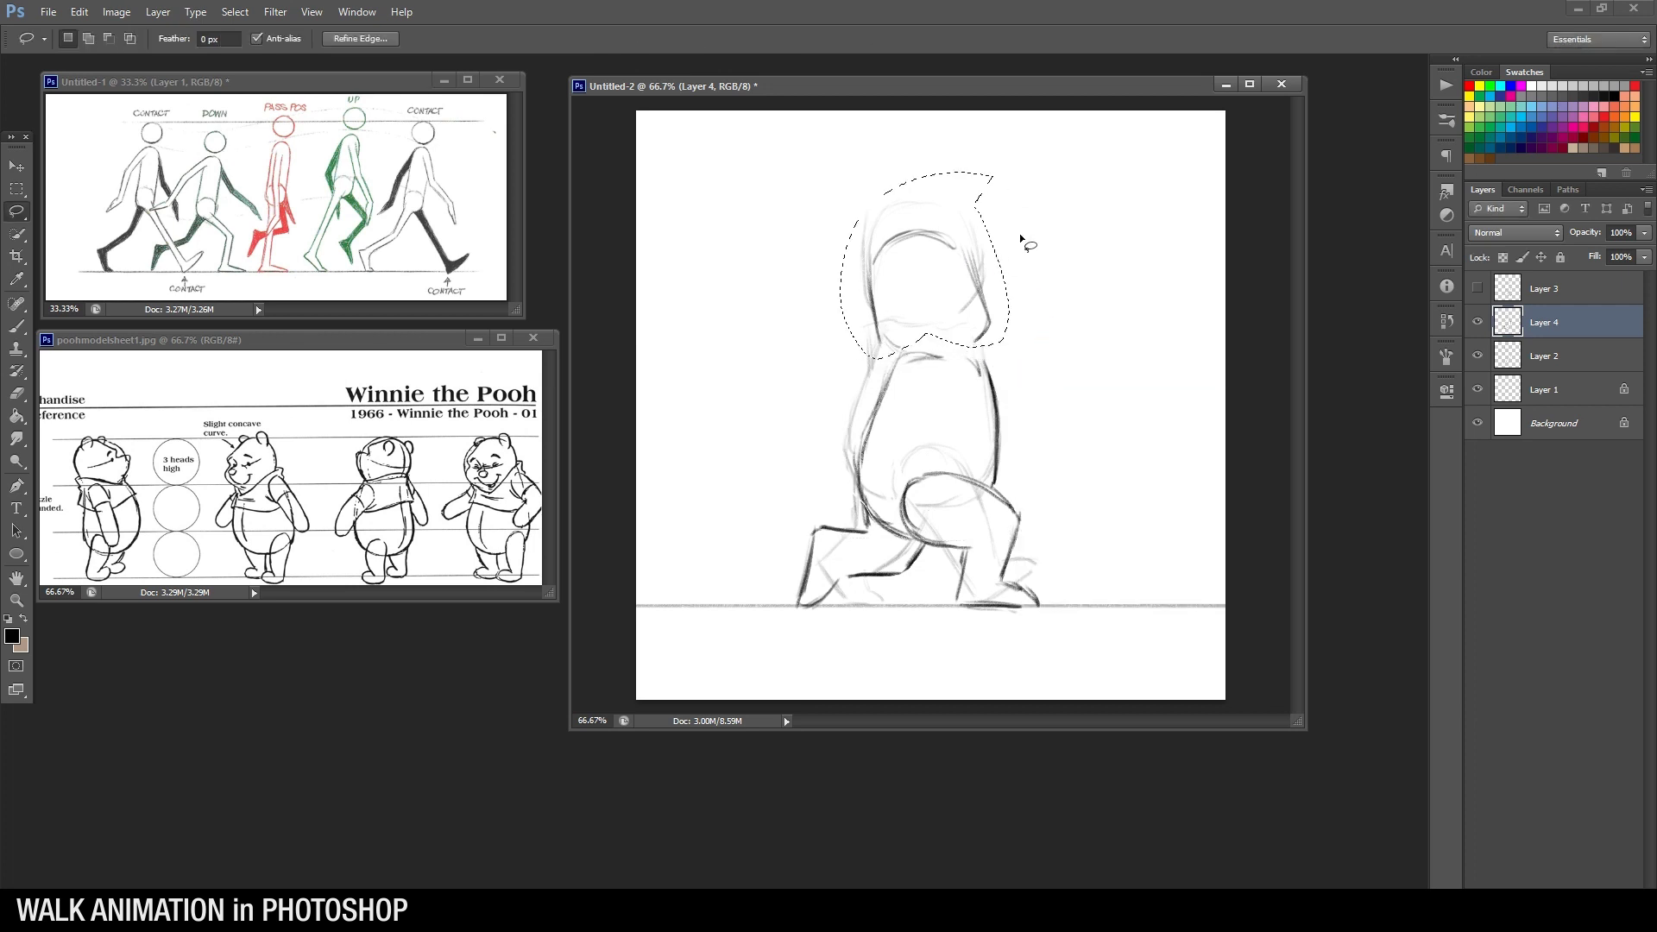
pyautogui.press('v')
pyautogui.moveTo(974, 305); pyautogui.dragTo(976, 309)
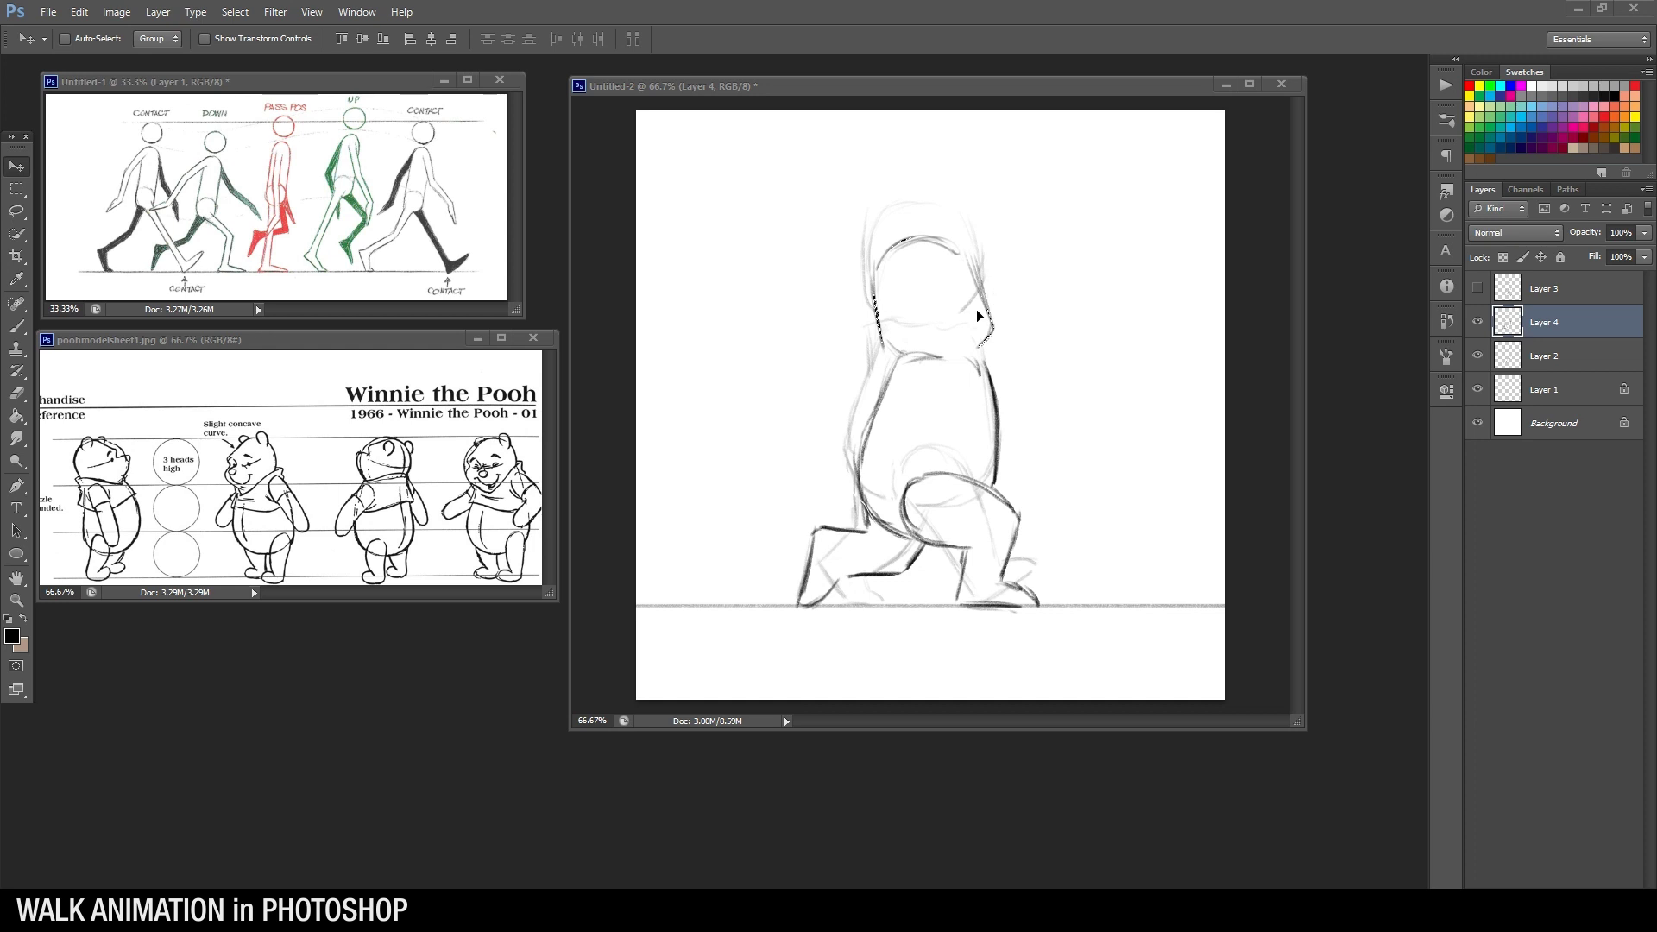
pyautogui.press('l')
pyautogui.rightClick(1039, 280)
pyautogui.click(1062, 289)
# Refine the head outline on Layer 4, closing the brow and adding a curved guideline across the face
pyautogui.press('e')
pyautogui.press('b')
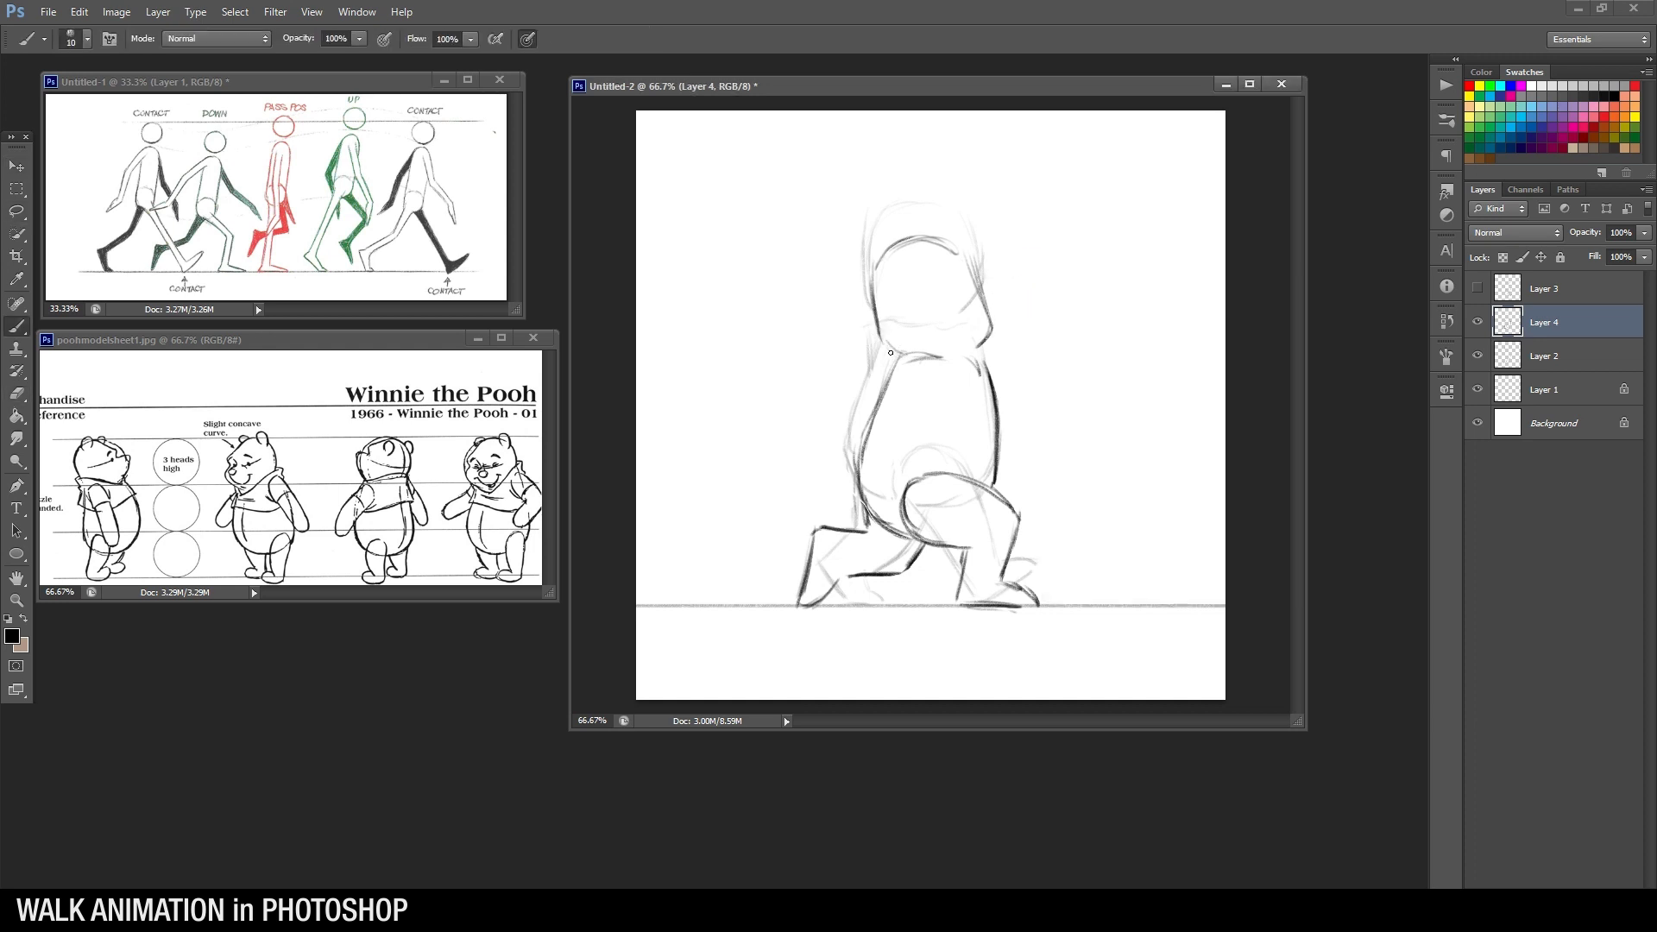
pyautogui.moveTo(963, 250)
pyautogui.mouseDown()
pyautogui.moveTo(982, 293)
pyautogui.moveTo(941, 288)
pyautogui.moveTo(984, 278)
pyautogui.mouseUp()
pyautogui.press('e')
pyautogui.press('b')
pyautogui.press('e')
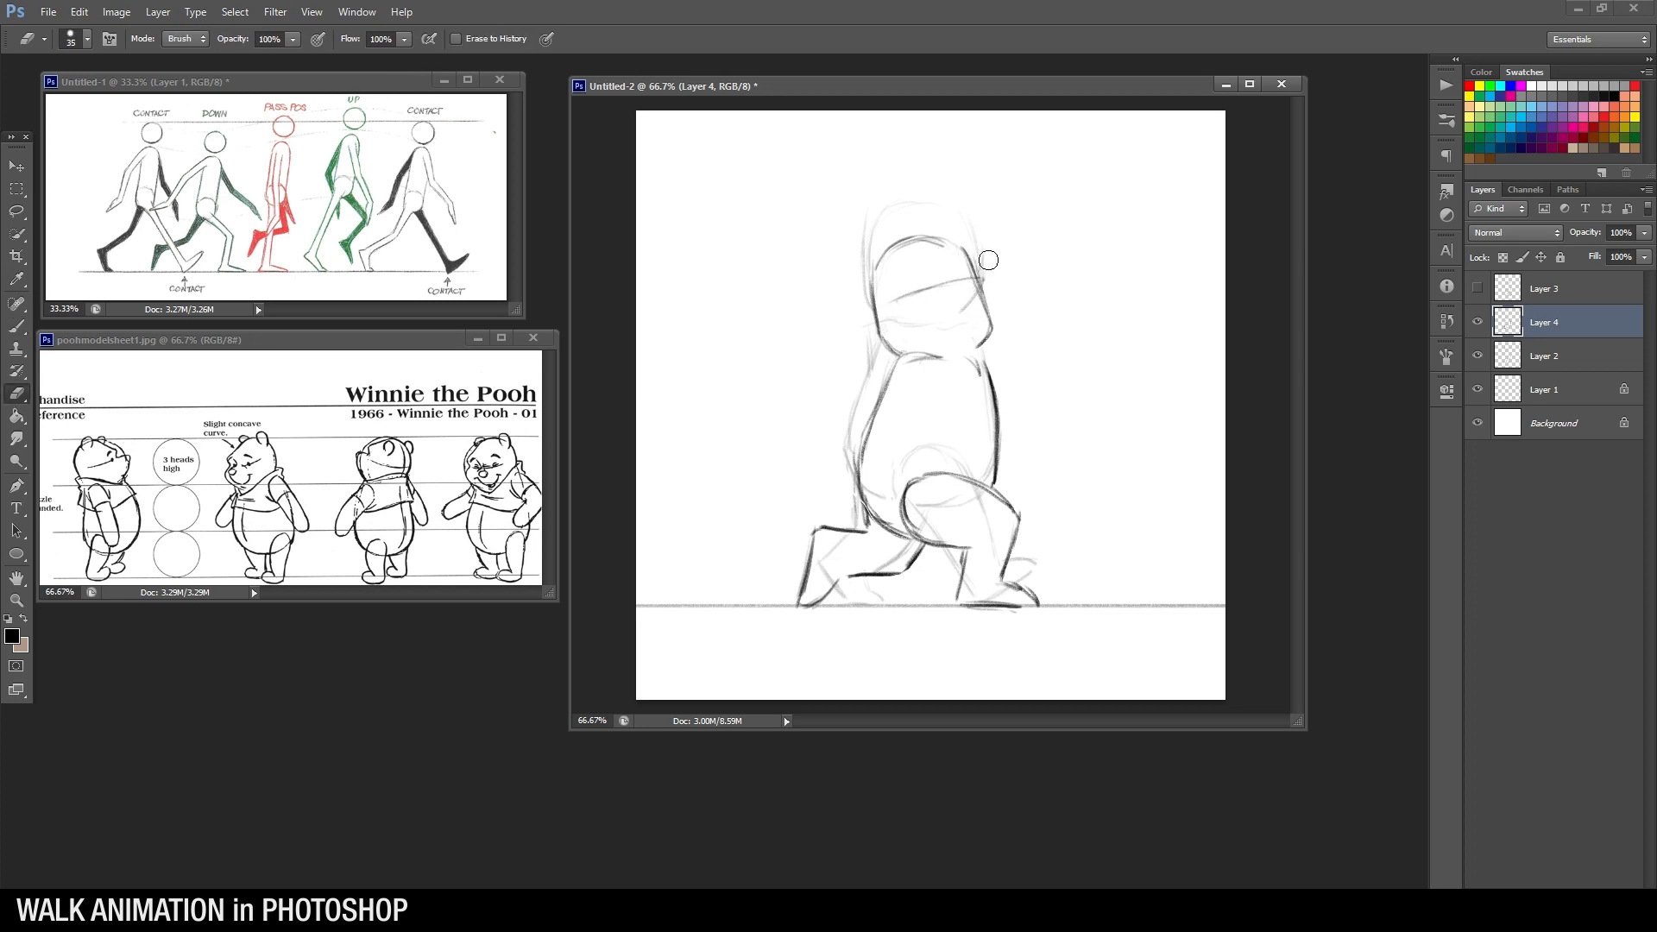
pyautogui.press('b')
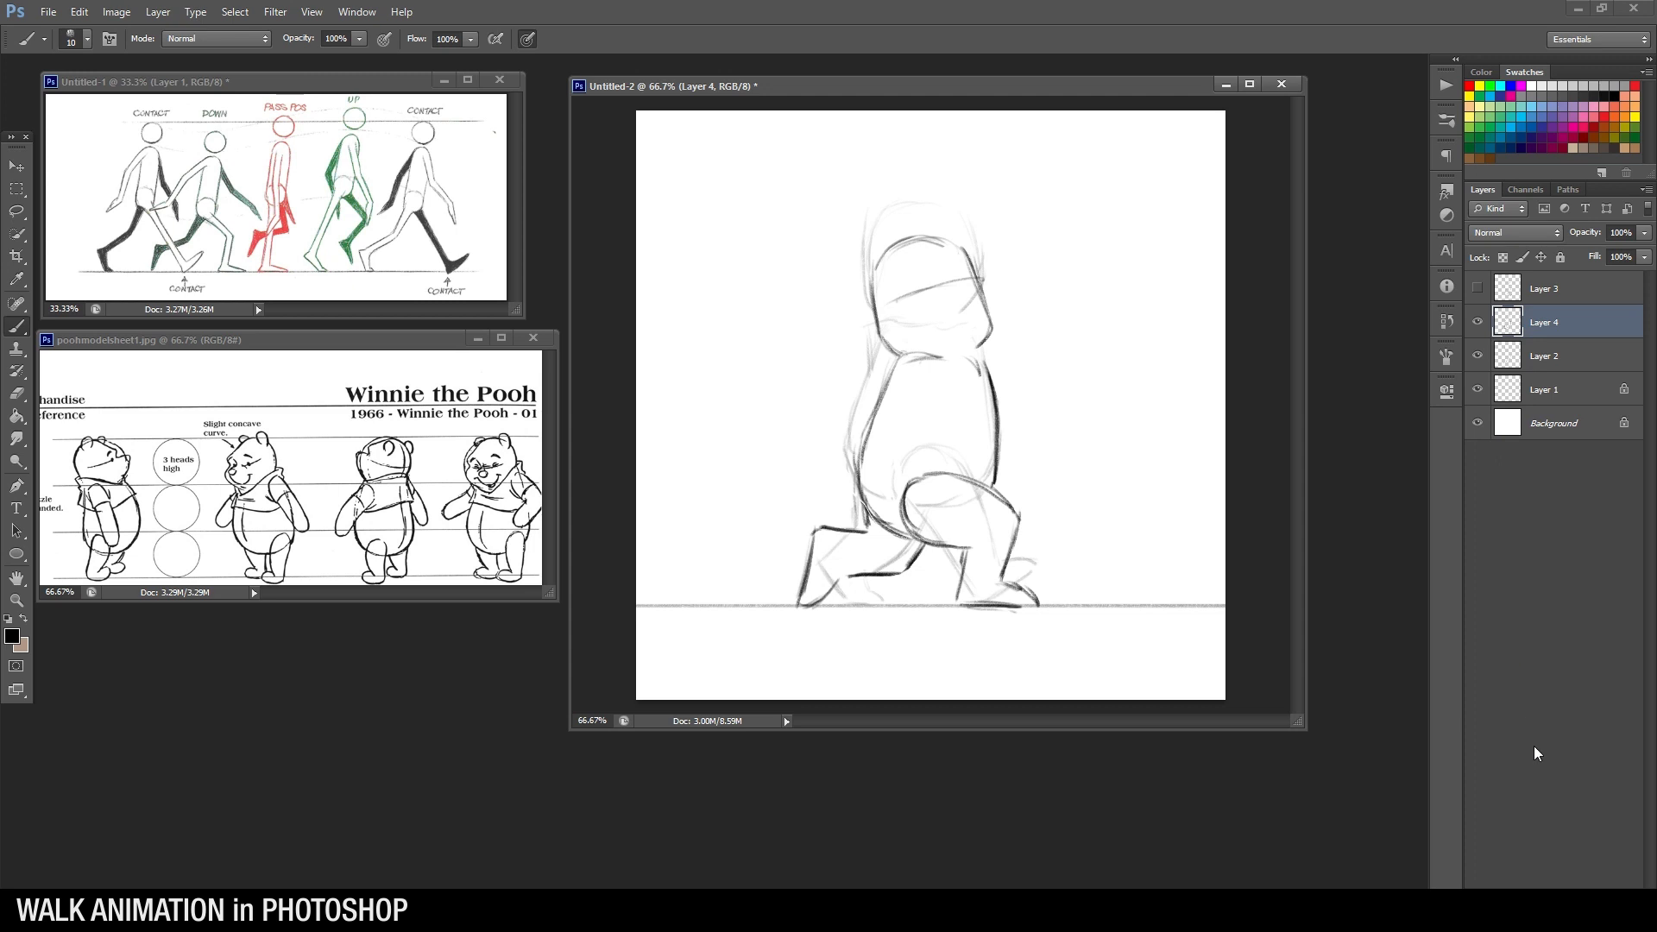
# Add a new layer above Layer 4, hide Layer 4, and sketch the head for the passing pose
pyautogui.click(1601, 898)
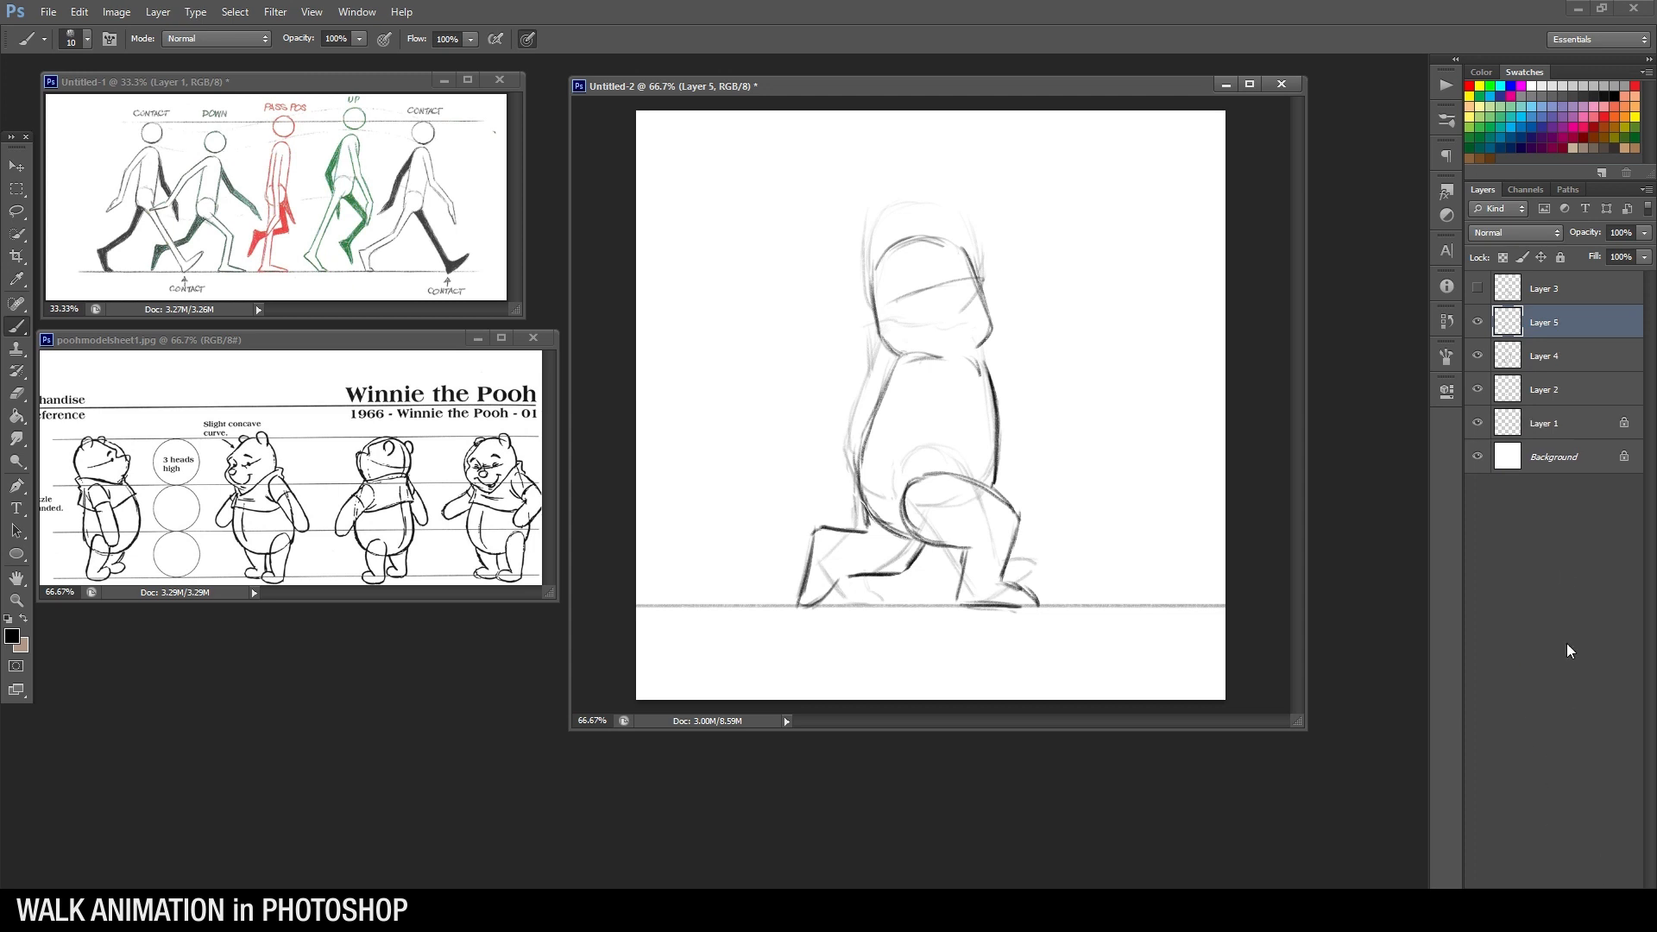
pyautogui.click(1478, 355)
pyautogui.click(1477, 356)
pyautogui.click(1478, 355)
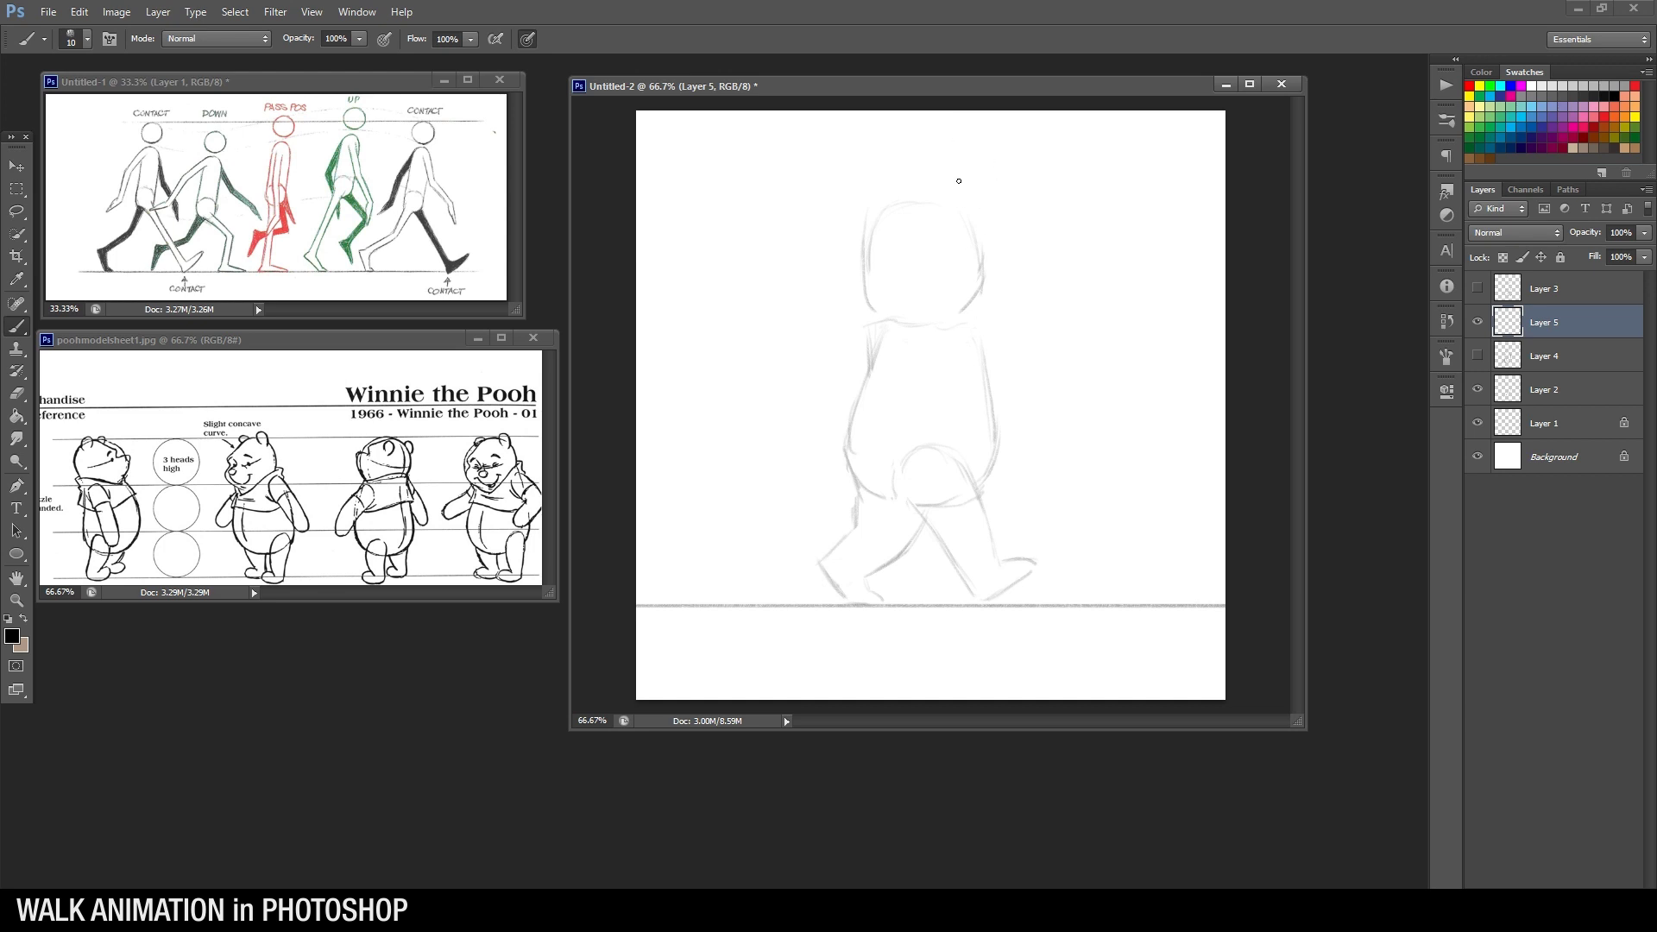
pyautogui.moveTo(976, 182)
pyautogui.mouseDown()
pyautogui.moveTo(906, 206)
pyautogui.moveTo(902, 286)
pyautogui.moveTo(913, 302)
pyautogui.moveTo(903, 223)
pyautogui.moveTo(1008, 192)
pyautogui.moveTo(1015, 276)
pyautogui.mouseUp()
pyautogui.press('e')
pyautogui.press('b')
# Sketch the rounded body outline of the passing pose on Layer 5, erasing and redrawing its contours
pyautogui.moveTo(927, 328)
pyautogui.mouseDown()
pyautogui.moveTo(977, 327)
pyautogui.moveTo(918, 324)
pyautogui.moveTo(865, 420)
pyautogui.moveTo(896, 339)
pyautogui.moveTo(854, 453)
pyautogui.mouseUp()
pyautogui.moveTo(878, 380)
pyautogui.mouseDown()
pyautogui.moveTo(902, 428)
pyautogui.moveTo(867, 461)
pyautogui.moveTo(888, 496)
pyautogui.moveTo(860, 432)
pyautogui.moveTo(893, 489)
pyautogui.mouseUp()
pyautogui.press('e')
pyautogui.press('b')
pyautogui.moveTo(984, 327)
pyautogui.mouseDown()
pyautogui.moveTo(1001, 471)
pyautogui.moveTo(969, 489)
pyautogui.mouseUp()
pyautogui.press('e')
pyautogui.moveTo(863, 462)
pyautogui.mouseDown()
pyautogui.moveTo(960, 493)
pyautogui.moveTo(874, 458)
pyautogui.moveTo(914, 490)
pyautogui.moveTo(1000, 452)
pyautogui.moveTo(886, 456)
pyautogui.moveTo(872, 436)
pyautogui.moveTo(900, 461)
pyautogui.moveTo(865, 442)
pyautogui.moveTo(875, 472)
pyautogui.moveTo(904, 489)
pyautogui.mouseUp()
pyautogui.press('b')
pyautogui.press('e')
pyautogui.press('b')
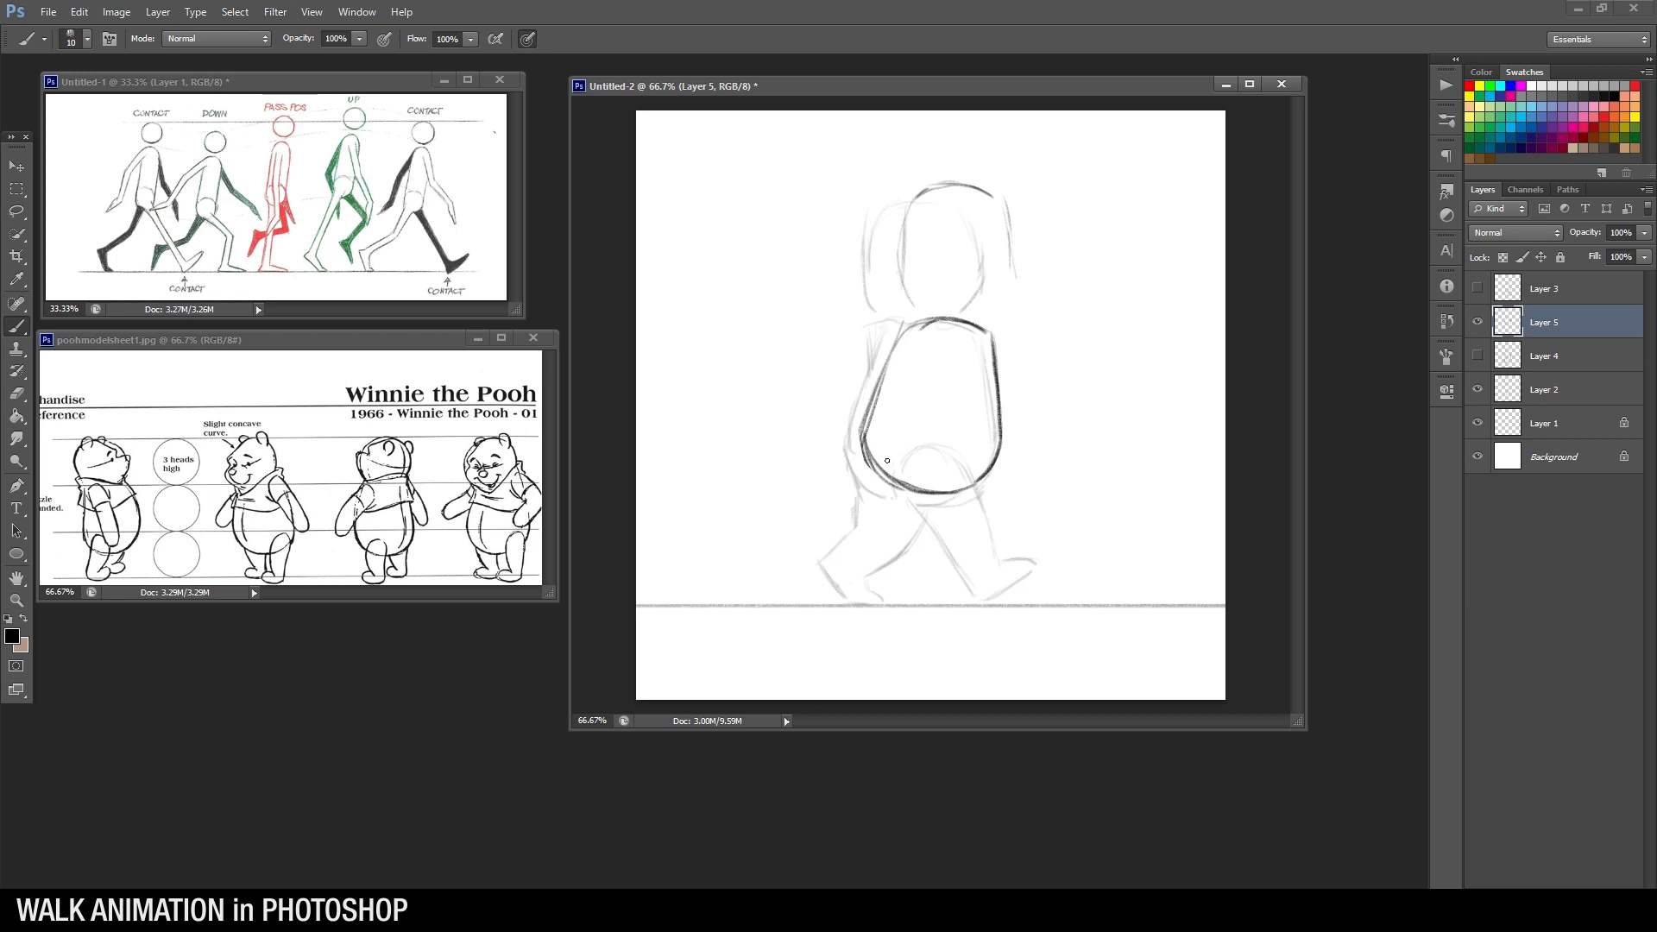
# Redraw the top of the passing-pose body slightly higher and add a slanted centre line through the torso
pyautogui.press('e')
pyautogui.moveTo(924, 329)
pyautogui.mouseDown()
pyautogui.moveTo(963, 327)
pyautogui.moveTo(950, 307)
pyautogui.moveTo(992, 323)
pyautogui.moveTo(906, 324)
pyautogui.moveTo(1002, 332)
pyautogui.moveTo(986, 327)
pyautogui.moveTo(993, 345)
pyautogui.moveTo(937, 440)
pyautogui.moveTo(914, 541)
pyautogui.mouseUp()
pyautogui.press('b')
pyautogui.press('e')
pyautogui.press('b')
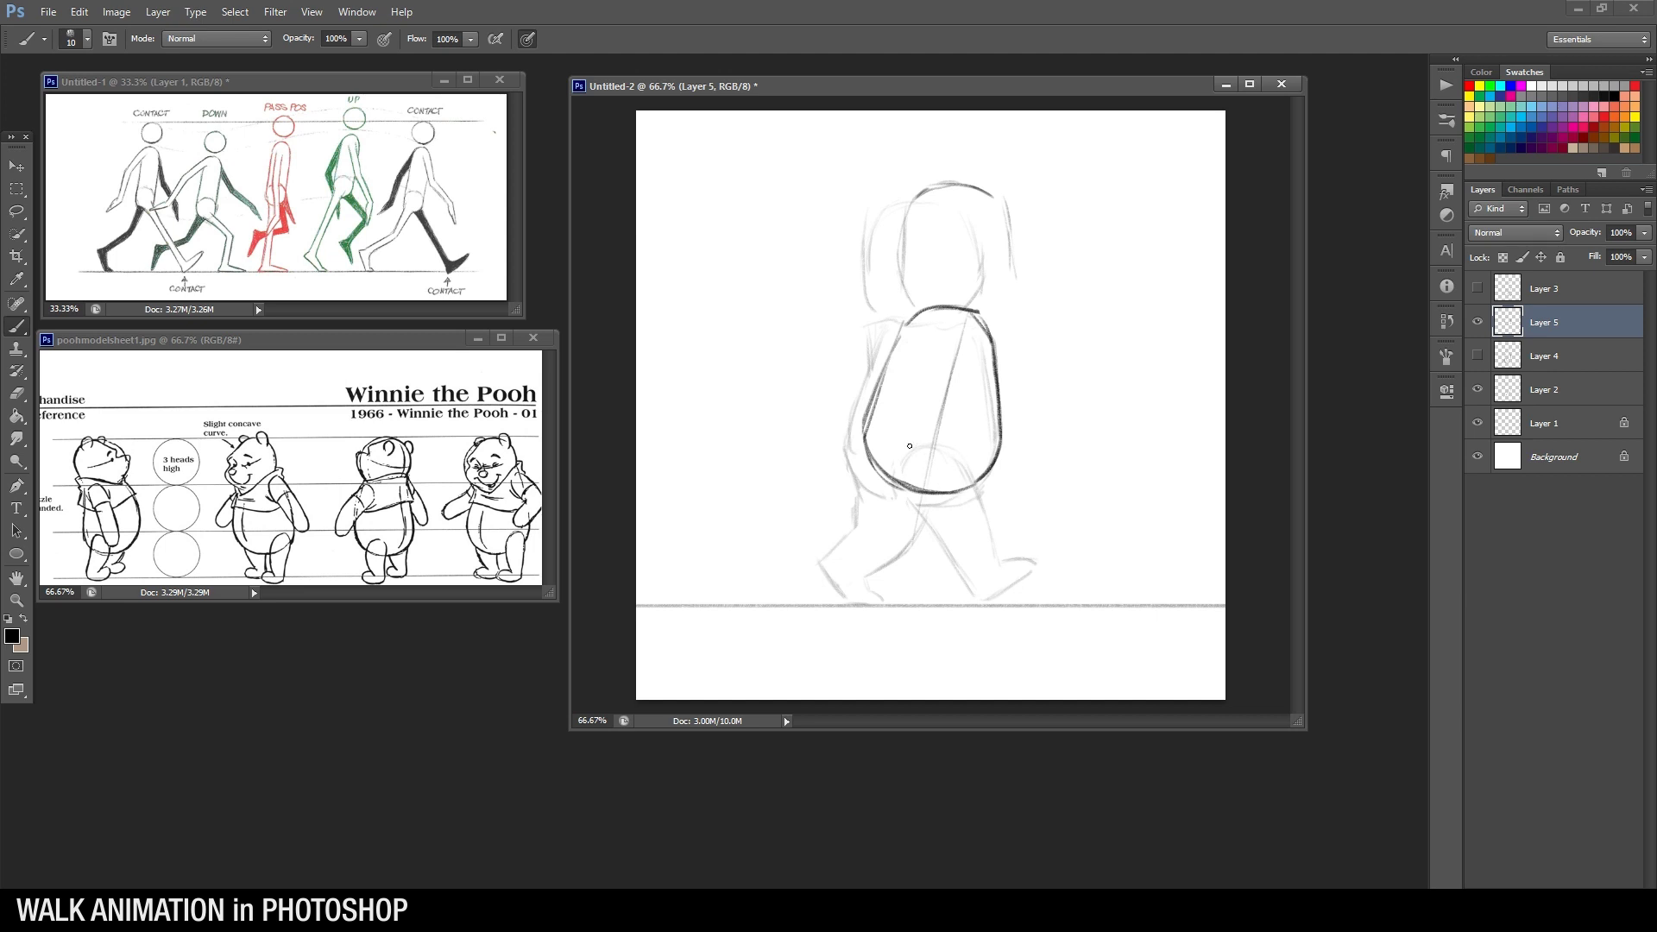
# Sketch the straight supporting leg of the passing pose from a rounded hip down to the ground line
pyautogui.moveTo(912, 440)
pyautogui.mouseDown()
pyautogui.moveTo(953, 449)
pyautogui.moveTo(892, 518)
pyautogui.moveTo(885, 587)
pyautogui.mouseUp()
pyautogui.press('e')
pyautogui.press('b')
pyautogui.press('e')
pyautogui.press('b')
pyautogui.moveTo(943, 492)
pyautogui.mouseDown()
pyautogui.moveTo(963, 460)
pyautogui.moveTo(926, 580)
pyautogui.mouseUp()
pyautogui.moveTo(941, 535); pyautogui.dragTo(937, 435)
pyautogui.moveTo(891, 519)
pyautogui.mouseDown()
pyautogui.moveTo(884, 594)
pyautogui.moveTo(939, 541)
pyautogui.moveTo(920, 594)
pyautogui.mouseUp()
pyautogui.moveTo(937, 549); pyautogui.dragTo(924, 579)
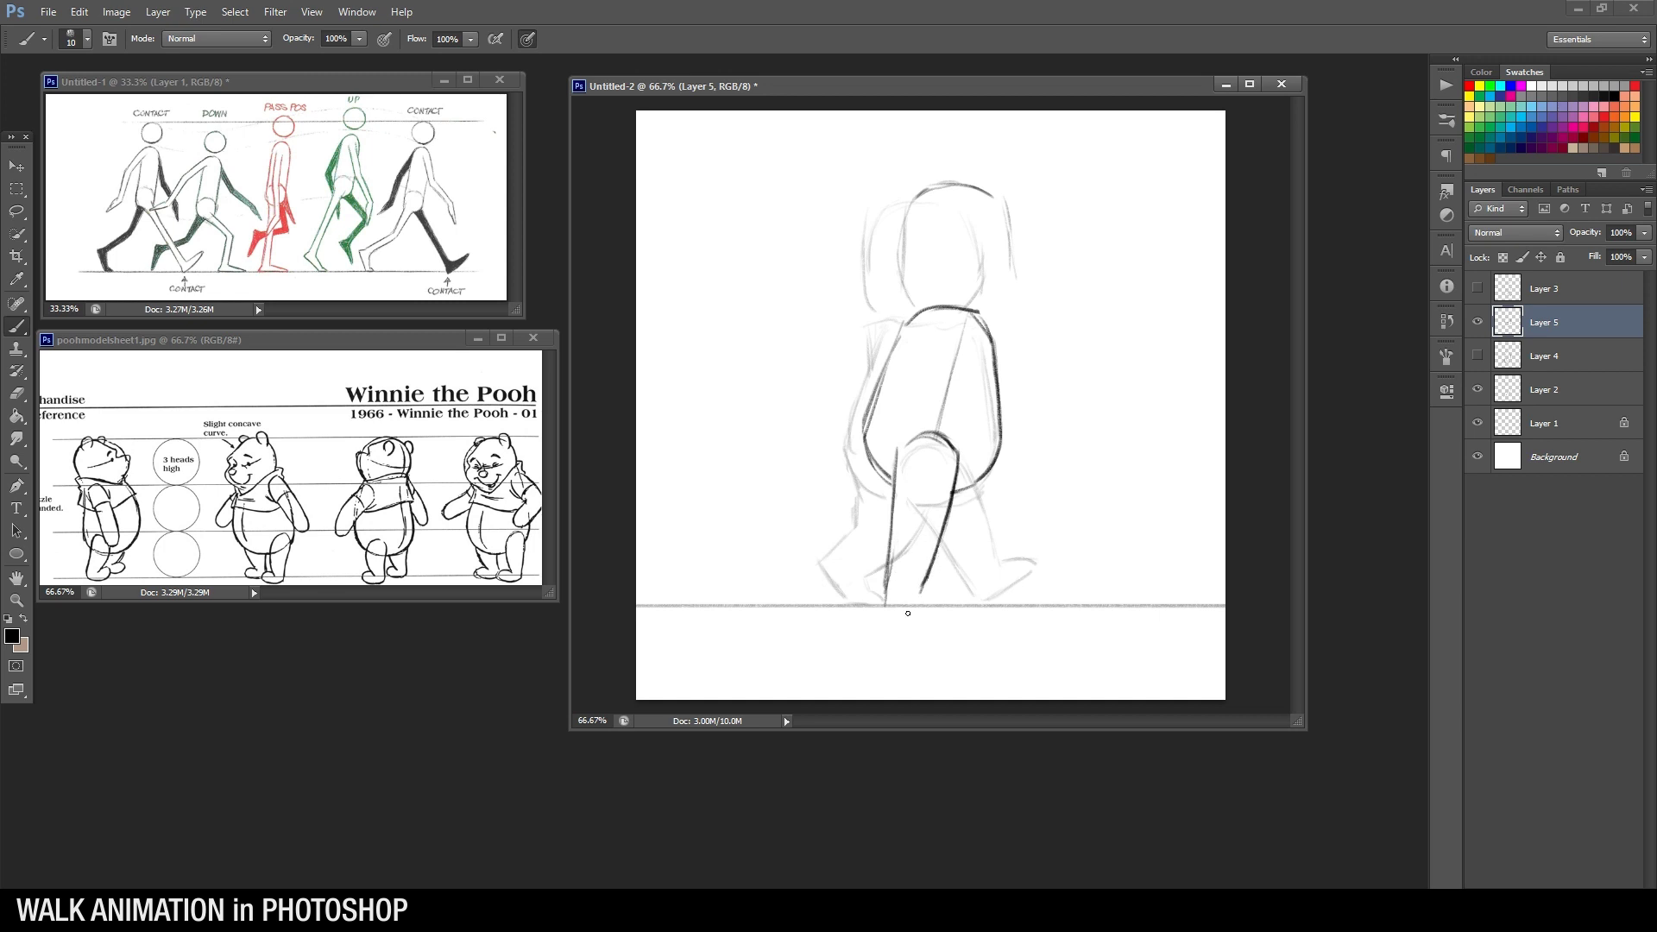
# Draw the supporting foot flat on the ground and sketch the bent passing leg with its foot raised behind
pyautogui.moveTo(878, 604)
pyautogui.mouseDown()
pyautogui.moveTo(931, 606)
pyautogui.moveTo(900, 603)
pyautogui.moveTo(929, 581)
pyautogui.moveTo(969, 604)
pyautogui.mouseUp()
pyautogui.press('e')
pyautogui.press('b')
pyautogui.moveTo(976, 459)
pyautogui.mouseDown()
pyautogui.moveTo(989, 517)
pyautogui.moveTo(944, 544)
pyautogui.mouseUp()
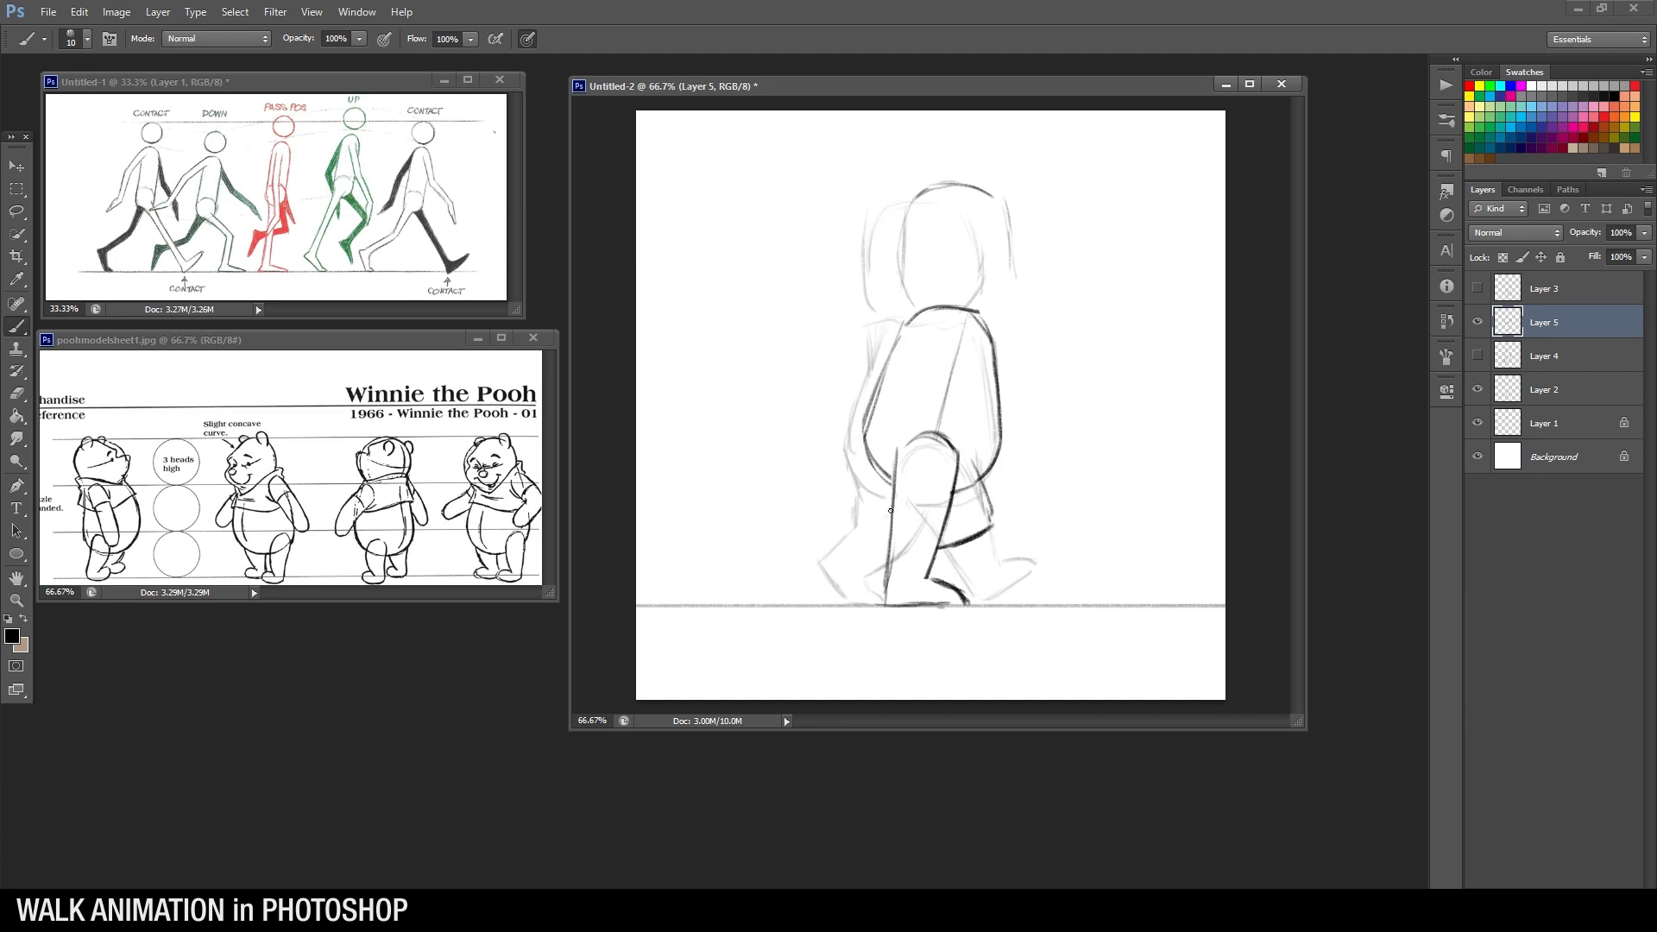
pyautogui.moveTo(875, 507); pyautogui.dragTo(872, 584)
# Rework the side contours of the passing-pose head with brush and eraser, undoing the last front stroke
pyautogui.moveTo(909, 213); pyautogui.dragTo(899, 287)
pyautogui.moveTo(1004, 217)
pyautogui.mouseDown()
pyautogui.moveTo(1003, 301)
pyautogui.moveTo(1008, 266)
pyautogui.moveTo(994, 307)
pyautogui.mouseUp()
pyautogui.press('e')
pyautogui.moveTo(1002, 194); pyautogui.dragTo(1018, 281)
pyautogui.press('b')
pyautogui.moveTo(999, 218); pyautogui.dragTo(1015, 274)
pyautogui.hotkey('ctrl', 'z')
# Lasso the passing-pose head, shift it slightly backward, deselect, and erase the stray marks along its front edge
pyautogui.press('l')
pyautogui.moveTo(1016, 180)
pyautogui.mouseDown()
pyautogui.moveTo(1032, 234)
pyautogui.moveTo(986, 306)
pyautogui.moveTo(867, 251)
pyautogui.moveTo(996, 221)
pyautogui.moveTo(986, 235)
pyautogui.mouseUp()
pyautogui.press('v')
pyautogui.press('l')
pyautogui.rightClick(1009, 204)
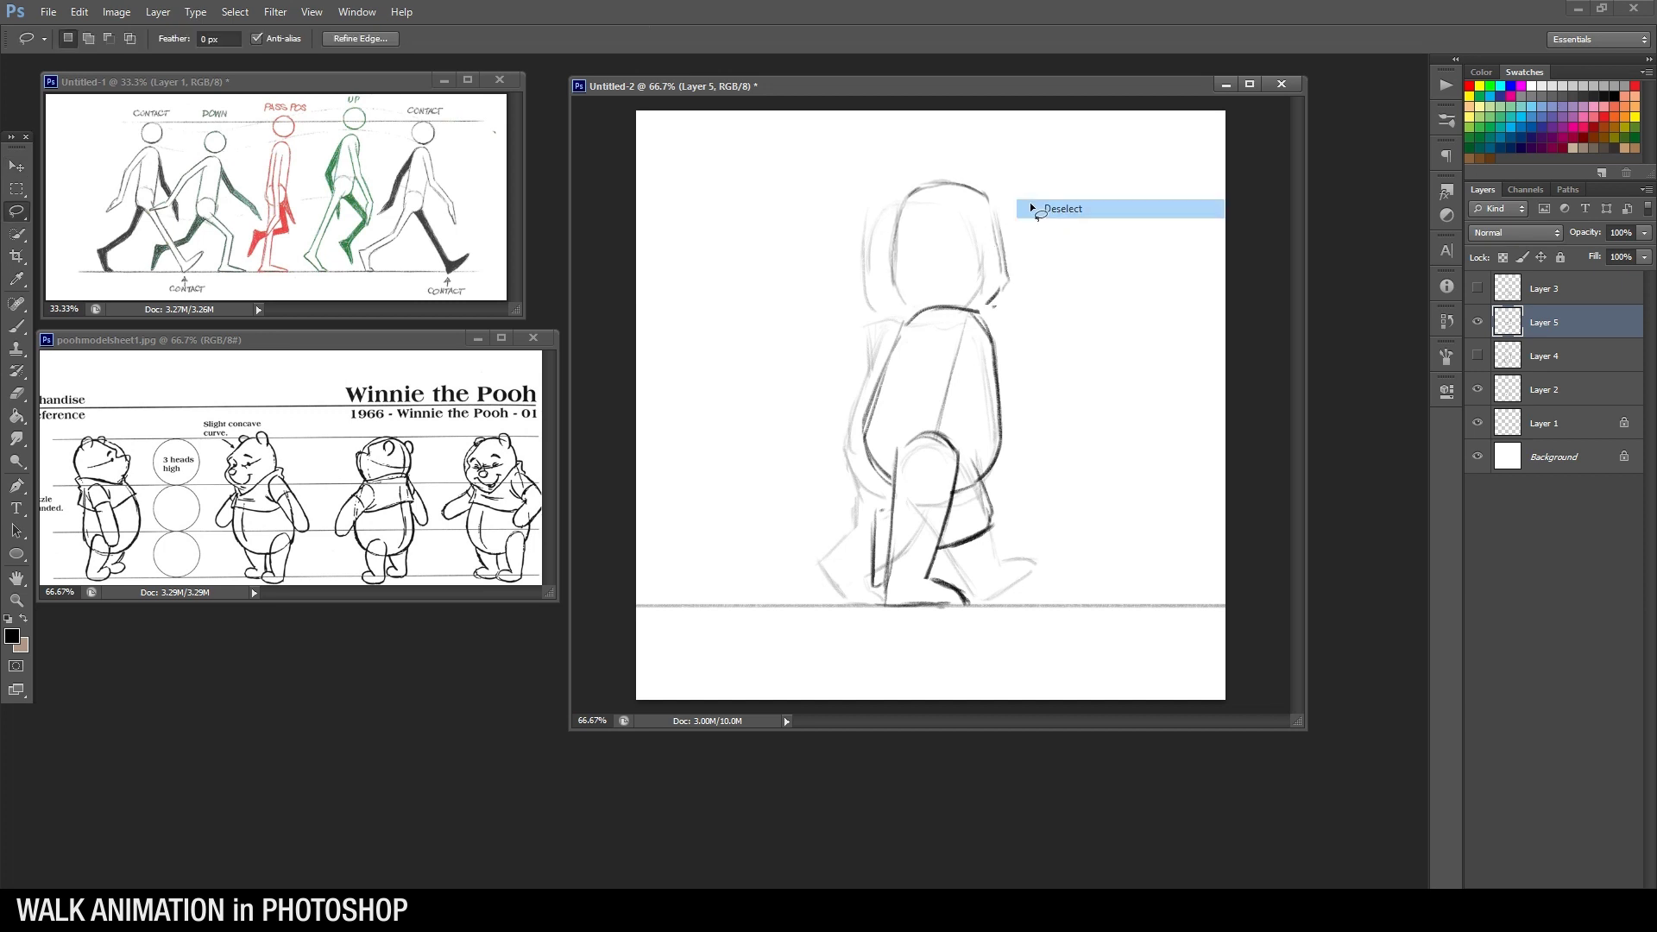
pyautogui.click(1036, 210)
pyautogui.press('b')
pyautogui.press('e')
pyautogui.moveTo(1001, 284)
pyautogui.mouseDown()
pyautogui.moveTo(998, 228)
pyautogui.moveTo(1008, 284)
pyautogui.mouseUp()
pyautogui.press('b')
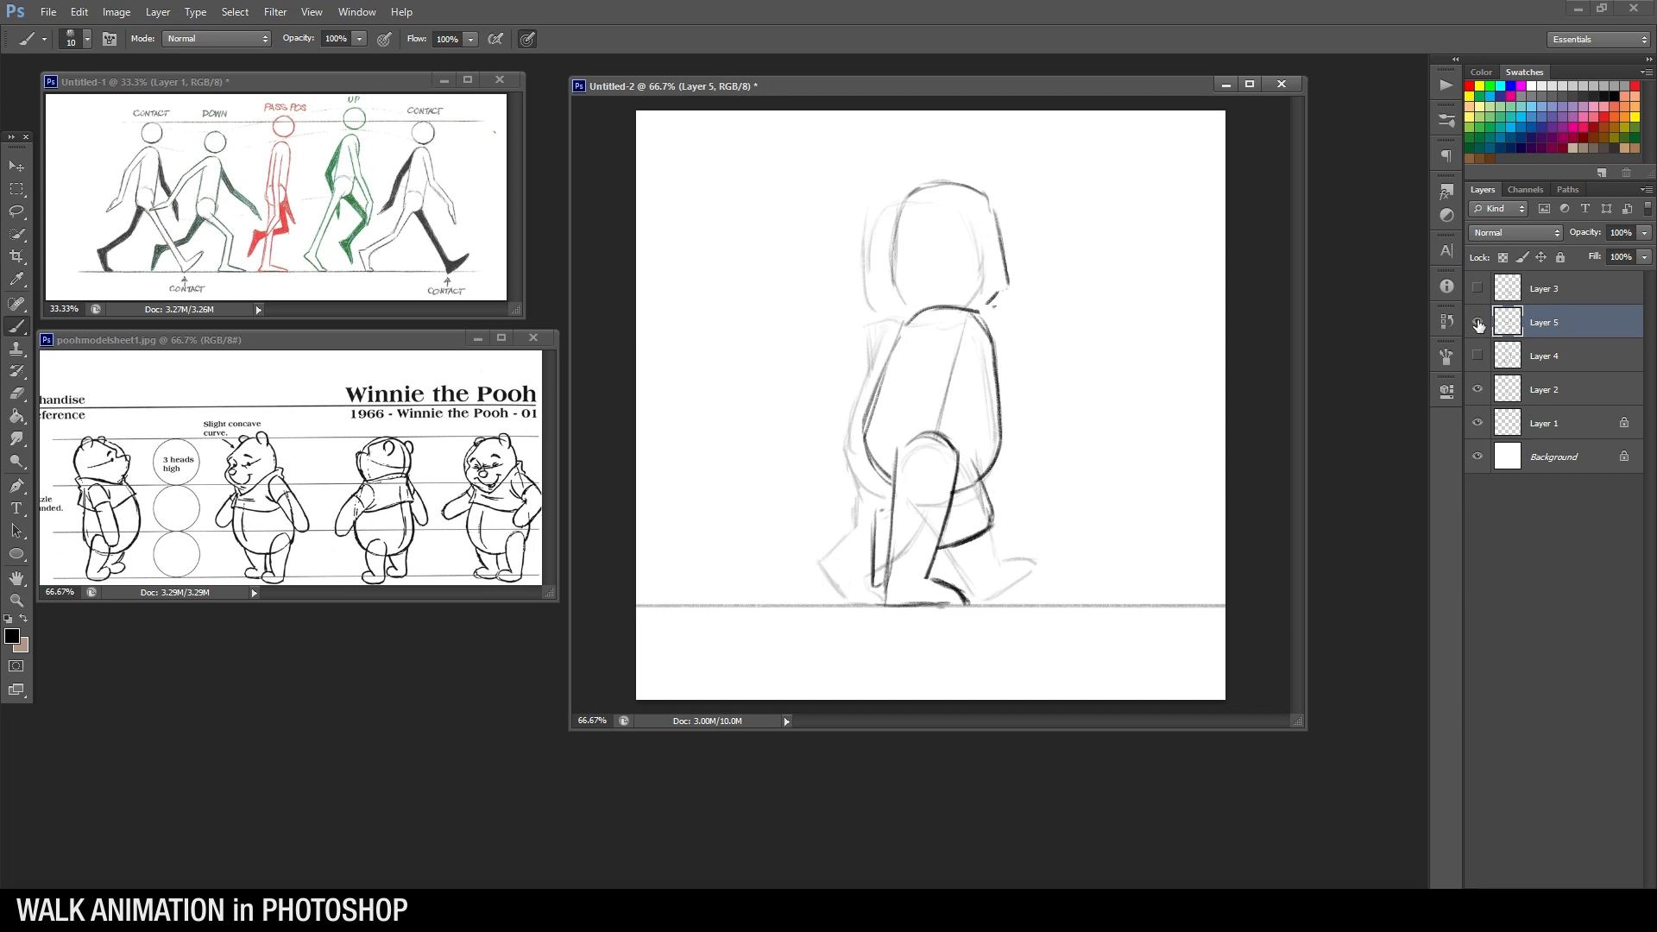
# Hide Layer 5, add a new layer above it, and sketch a raised head for the up pose
pyautogui.click(1478, 321)
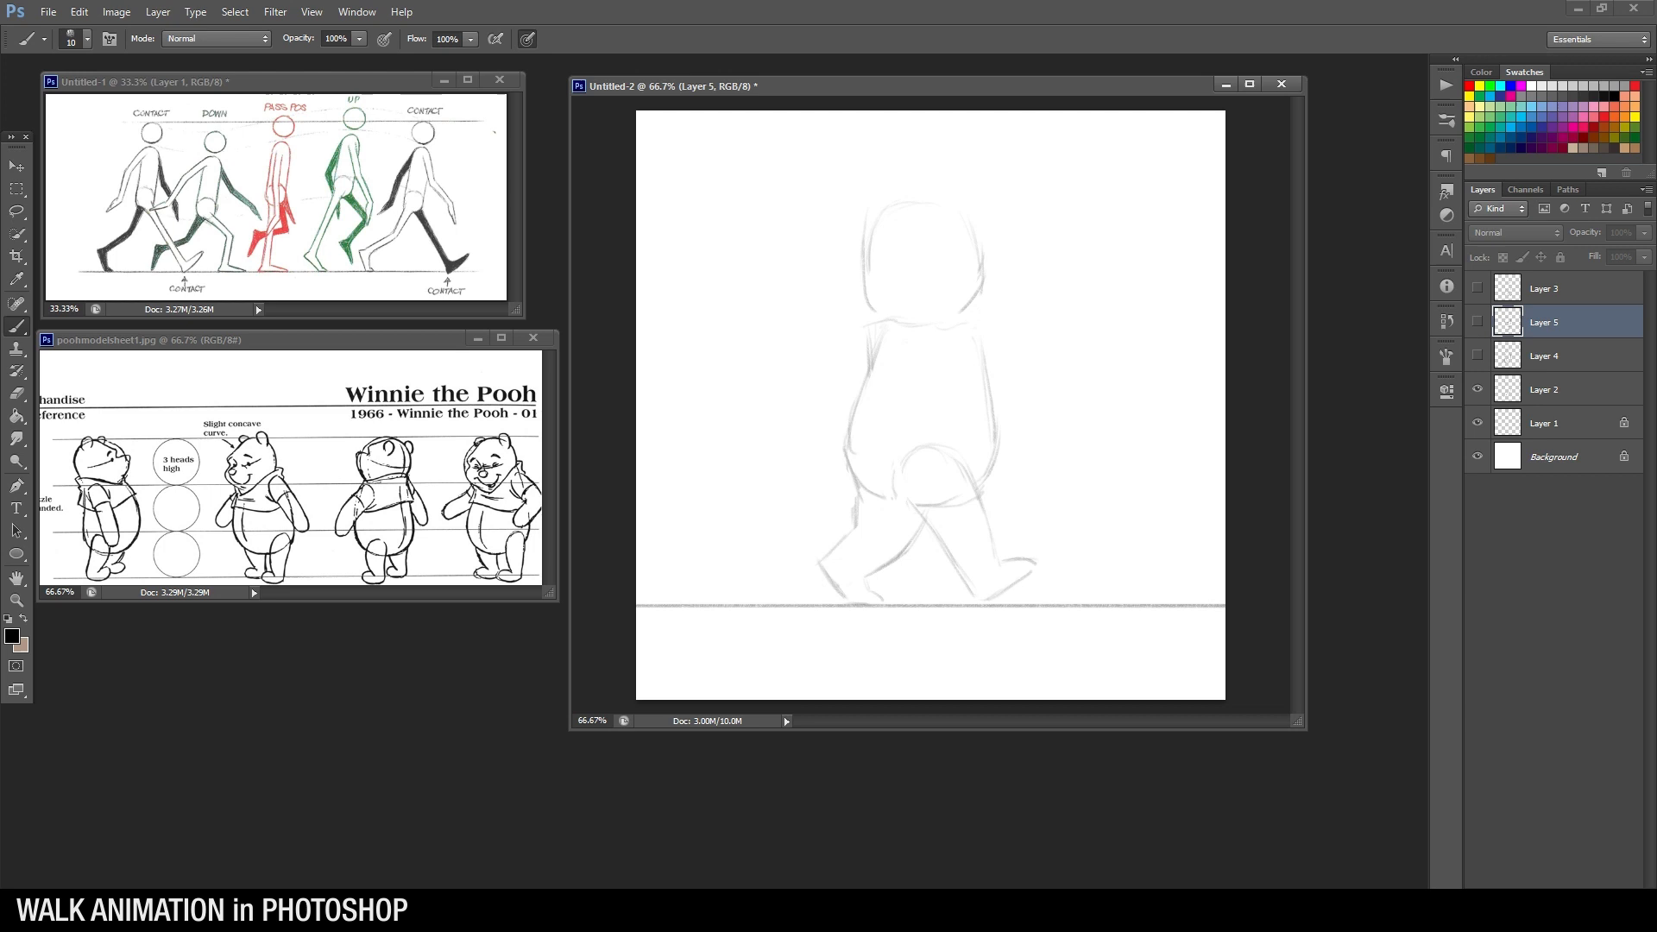
pyautogui.hotkey('ctrl', 'shift', 'alt', 'n')
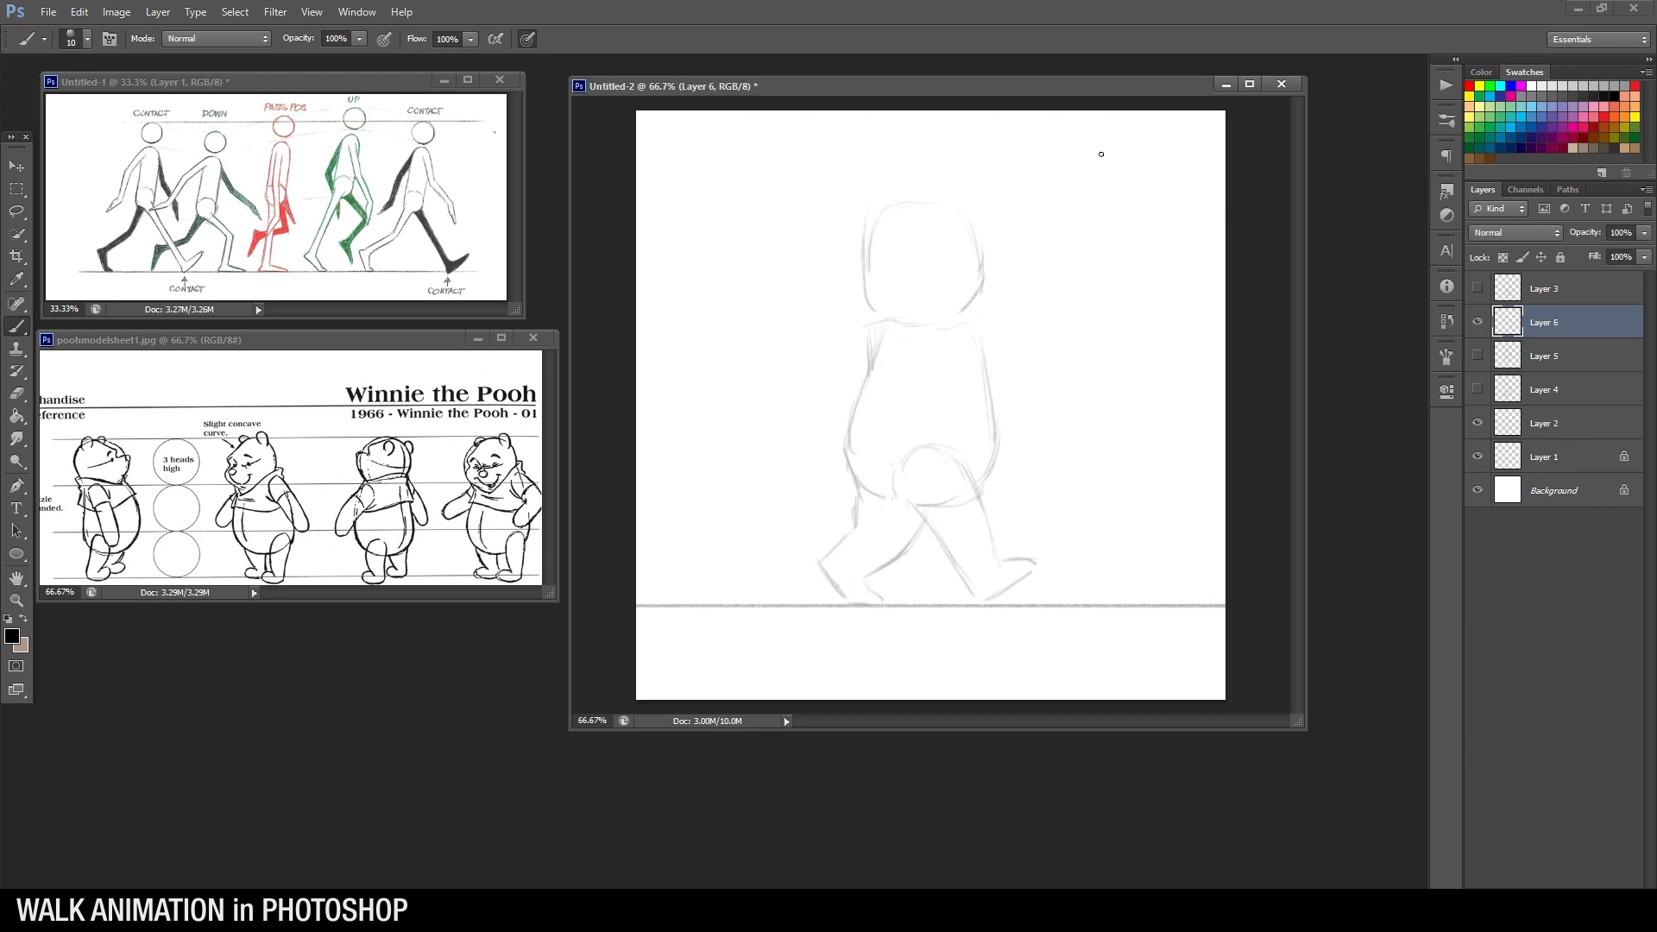
pyautogui.click(1477, 355)
pyautogui.click(1478, 356)
pyautogui.moveTo(949, 156)
pyautogui.mouseDown()
pyautogui.moveTo(993, 175)
pyautogui.moveTo(950, 155)
pyautogui.moveTo(907, 193)
pyautogui.moveTo(958, 155)
pyautogui.moveTo(1005, 173)
pyautogui.moveTo(903, 180)
pyautogui.moveTo(891, 277)
pyautogui.mouseUp()
pyautogui.press('e')
pyautogui.press('b')
pyautogui.press('e')
pyautogui.press('b')
pyautogui.moveTo(1008, 177); pyautogui.dragTo(1009, 280)
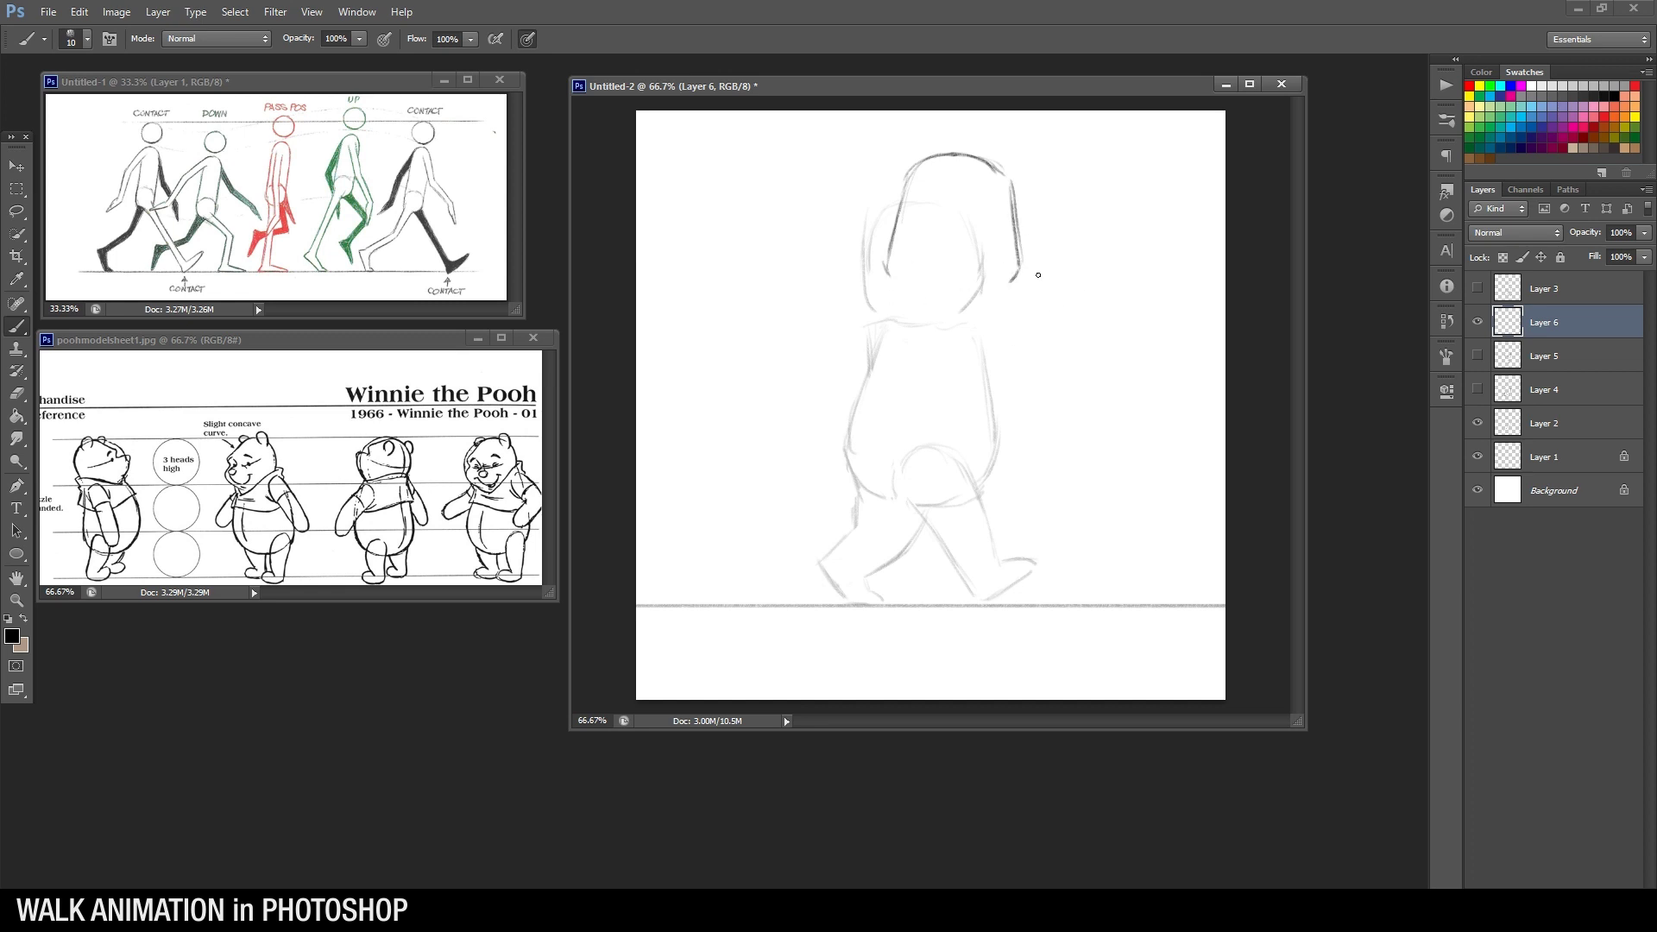
# Close the jaw of the up-pose head and sketch the top of the body beneath it, checking against Layer 5
pyautogui.moveTo(1019, 260); pyautogui.dragTo(1001, 283)
pyautogui.moveTo(890, 266)
pyautogui.mouseDown()
pyautogui.moveTo(913, 293)
pyautogui.moveTo(887, 266)
pyautogui.moveTo(926, 297)
pyautogui.moveTo(988, 302)
pyautogui.mouseUp()
pyautogui.press('e')
pyautogui.press('b')
pyautogui.click(1478, 356)
pyautogui.click(1479, 357)
pyautogui.moveTo(956, 293); pyautogui.dragTo(1001, 287)
pyautogui.press('e')
pyautogui.press('b')
pyautogui.moveTo(920, 298); pyautogui.dragTo(906, 305)
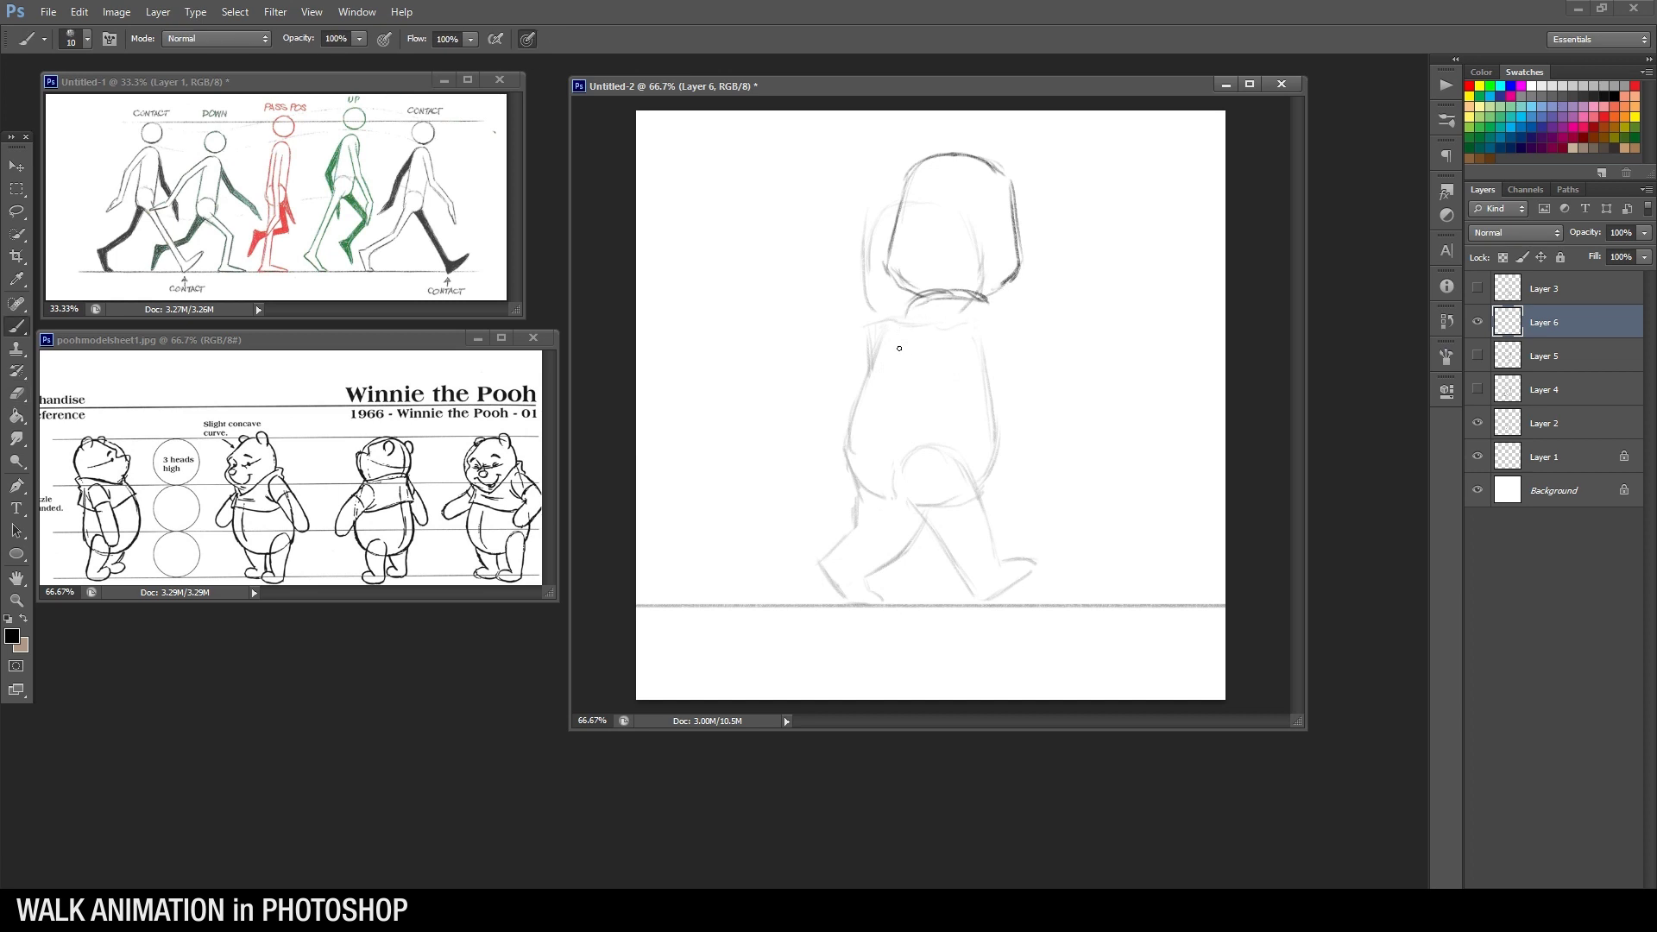
# Sketch the back, front and bottom of the up-pose body on Layer 6, erasing and redrawing the back contour
pyautogui.moveTo(907, 305); pyautogui.dragTo(878, 389)
pyautogui.moveTo(993, 298); pyautogui.dragTo(999, 432)
pyautogui.moveTo(901, 314)
pyautogui.mouseDown()
pyautogui.moveTo(864, 413)
pyautogui.moveTo(875, 457)
pyautogui.moveTo(910, 478)
pyautogui.mouseUp()
pyautogui.moveTo(1002, 380); pyautogui.dragTo(994, 448)
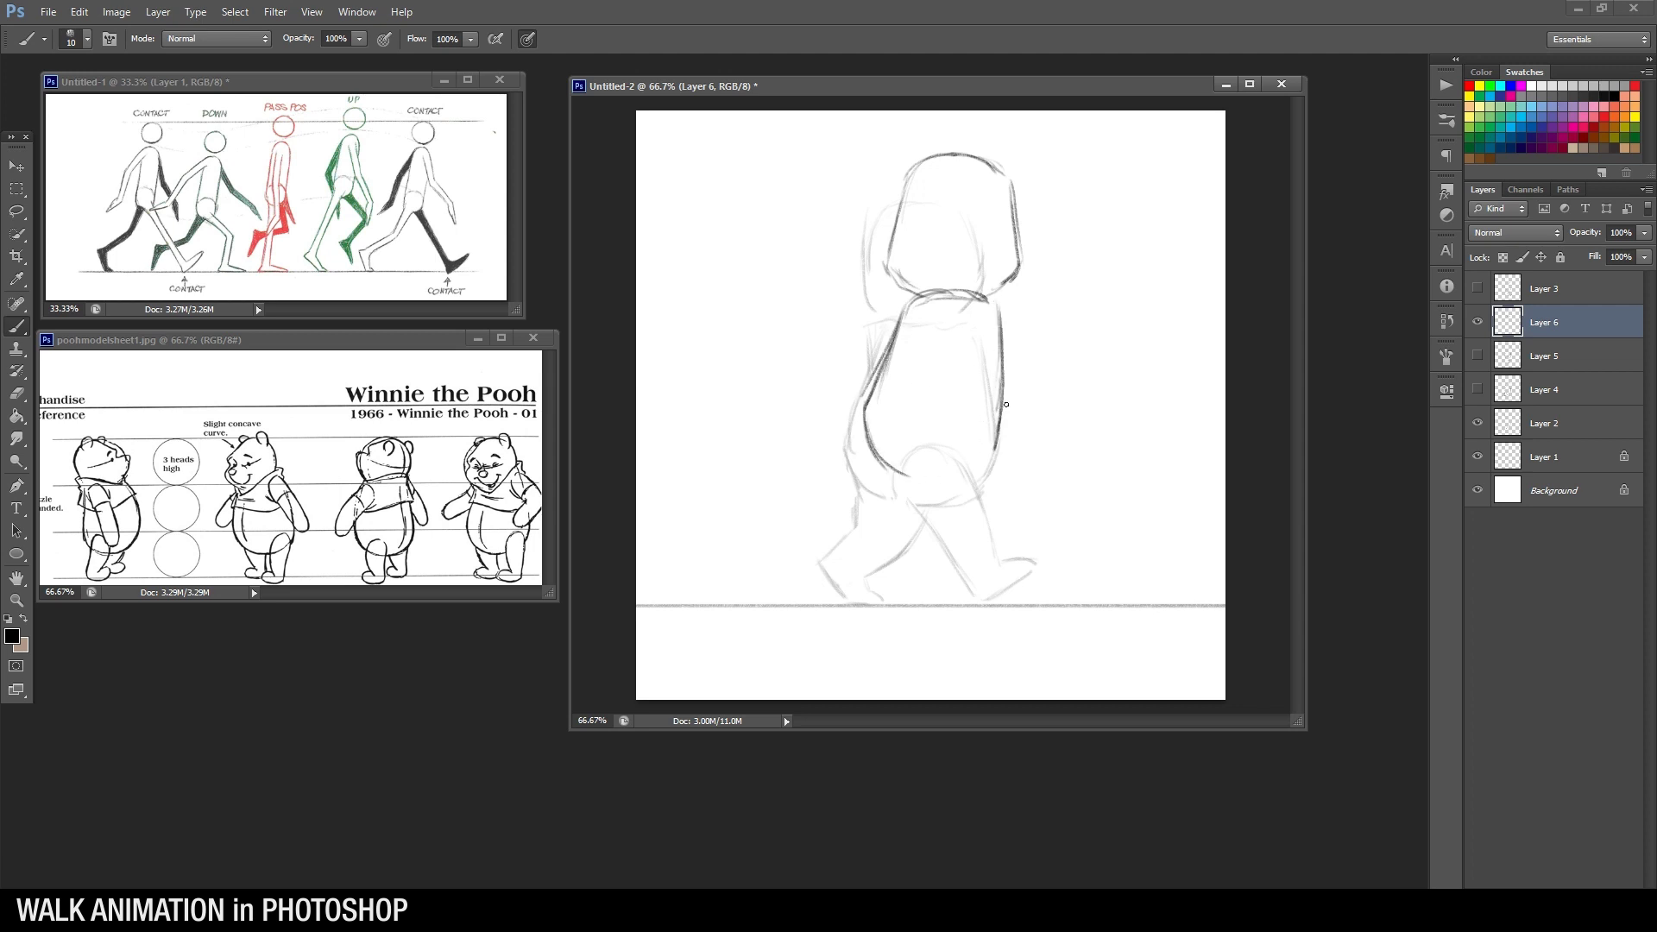
pyautogui.moveTo(997, 435); pyautogui.dragTo(967, 474)
pyautogui.press('e')
pyautogui.moveTo(903, 346); pyautogui.dragTo(891, 392)
pyautogui.press('b')
pyautogui.moveTo(899, 327); pyautogui.dragTo(865, 400)
pyautogui.moveTo(907, 477)
pyautogui.mouseDown()
pyautogui.moveTo(965, 473)
pyautogui.moveTo(999, 437)
pyautogui.mouseUp()
# Sketch the rounded hip and the supporting leg slanting backward from the up-pose body
pyautogui.moveTo(941, 442)
pyautogui.mouseDown()
pyautogui.moveTo(942, 486)
pyautogui.moveTo(917, 431)
pyautogui.moveTo(951, 450)
pyautogui.moveTo(940, 492)
pyautogui.moveTo(914, 431)
pyautogui.moveTo(877, 470)
pyautogui.moveTo(911, 525)
pyautogui.moveTo(886, 561)
pyautogui.mouseUp()
pyautogui.press('e')
pyautogui.press('b')
pyautogui.moveTo(937, 494)
pyautogui.mouseDown()
pyautogui.moveTo(875, 575)
pyautogui.moveTo(894, 435)
pyautogui.mouseUp()
pyautogui.moveTo(888, 463)
pyautogui.mouseDown()
pyautogui.moveTo(832, 555)
pyautogui.moveTo(950, 494)
pyautogui.moveTo(908, 543)
pyautogui.mouseUp()
pyautogui.press('e')
pyautogui.press('b')
# Refine the up pose's supporting leg on Layer 6 and sketch its foot with the toe on the floor line
pyautogui.moveTo(946, 478); pyautogui.dragTo(884, 565)
pyautogui.press('e')
pyautogui.press('b')
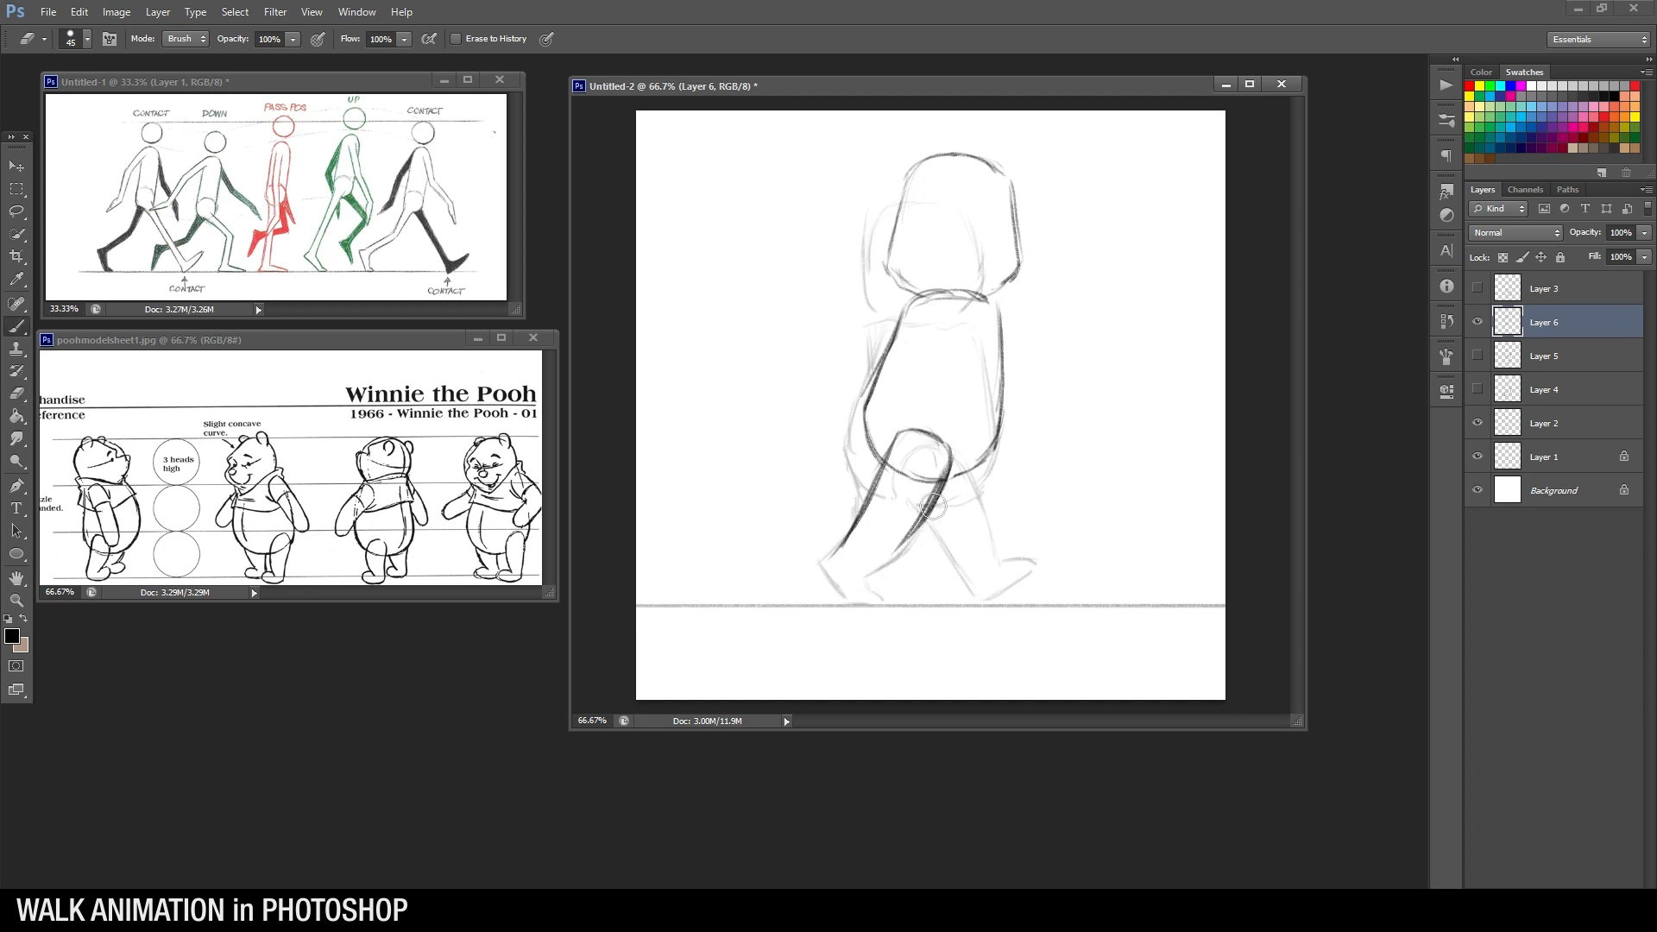
pyautogui.moveTo(938, 497); pyautogui.dragTo(862, 603)
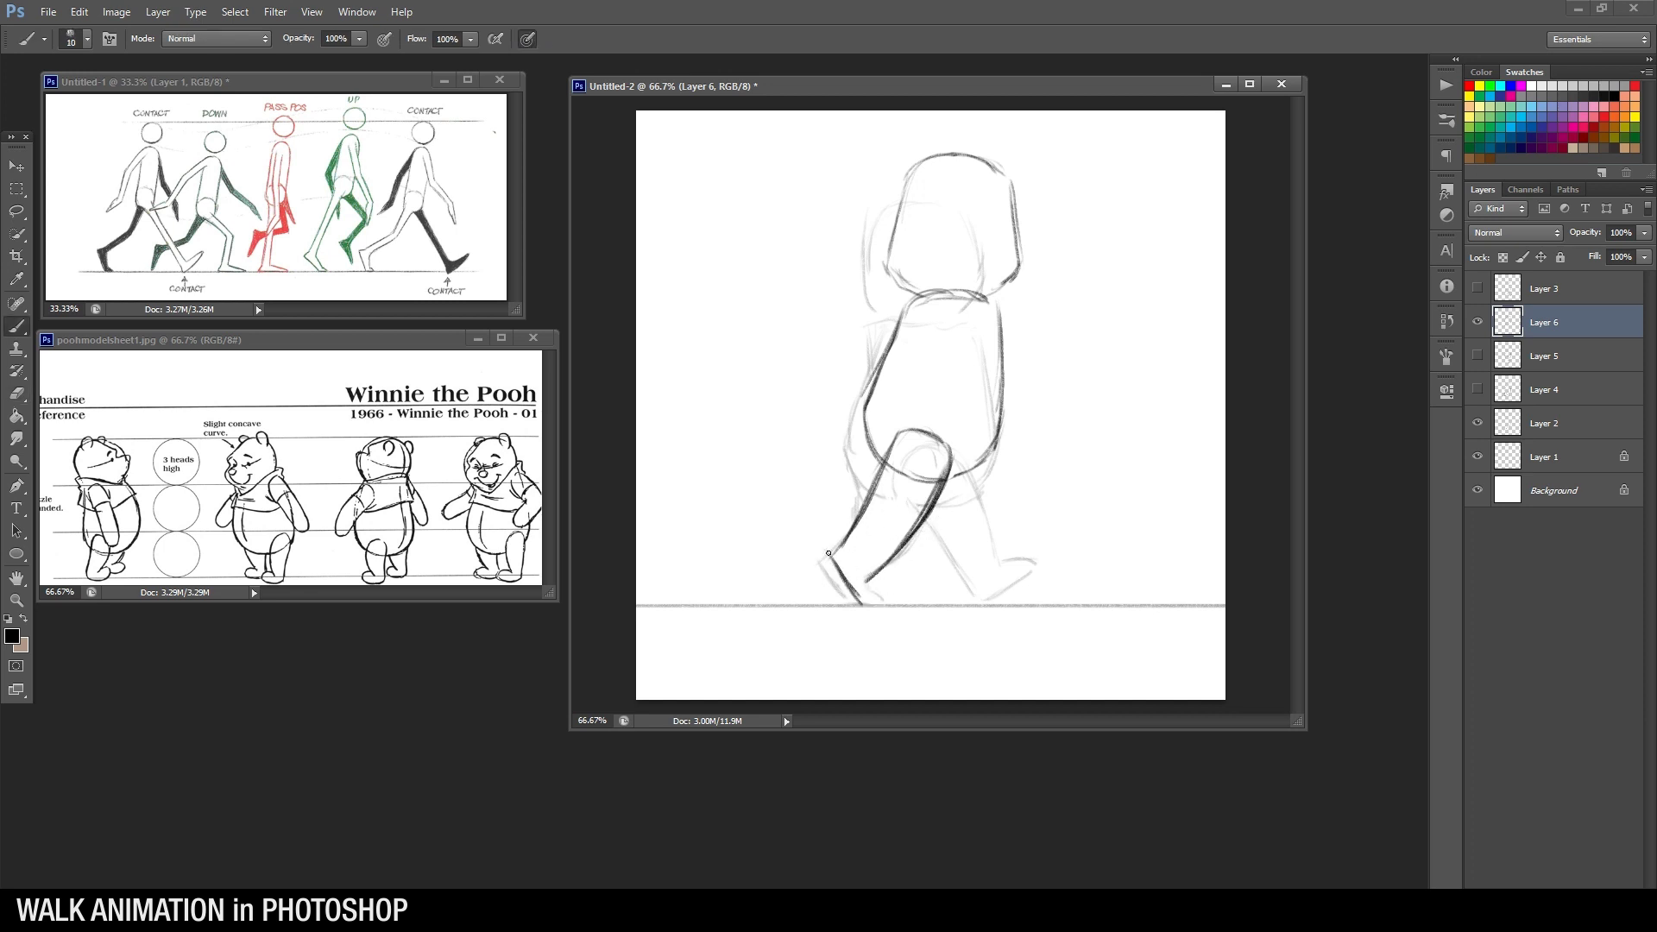
pyautogui.moveTo(833, 549); pyautogui.dragTo(853, 535)
pyautogui.press('e')
pyautogui.moveTo(870, 581); pyautogui.dragTo(881, 598)
pyautogui.press('b')
# Lasso the supporting leg's lower part and foot, shift them slightly backward, and clear the selection
pyautogui.press('l')
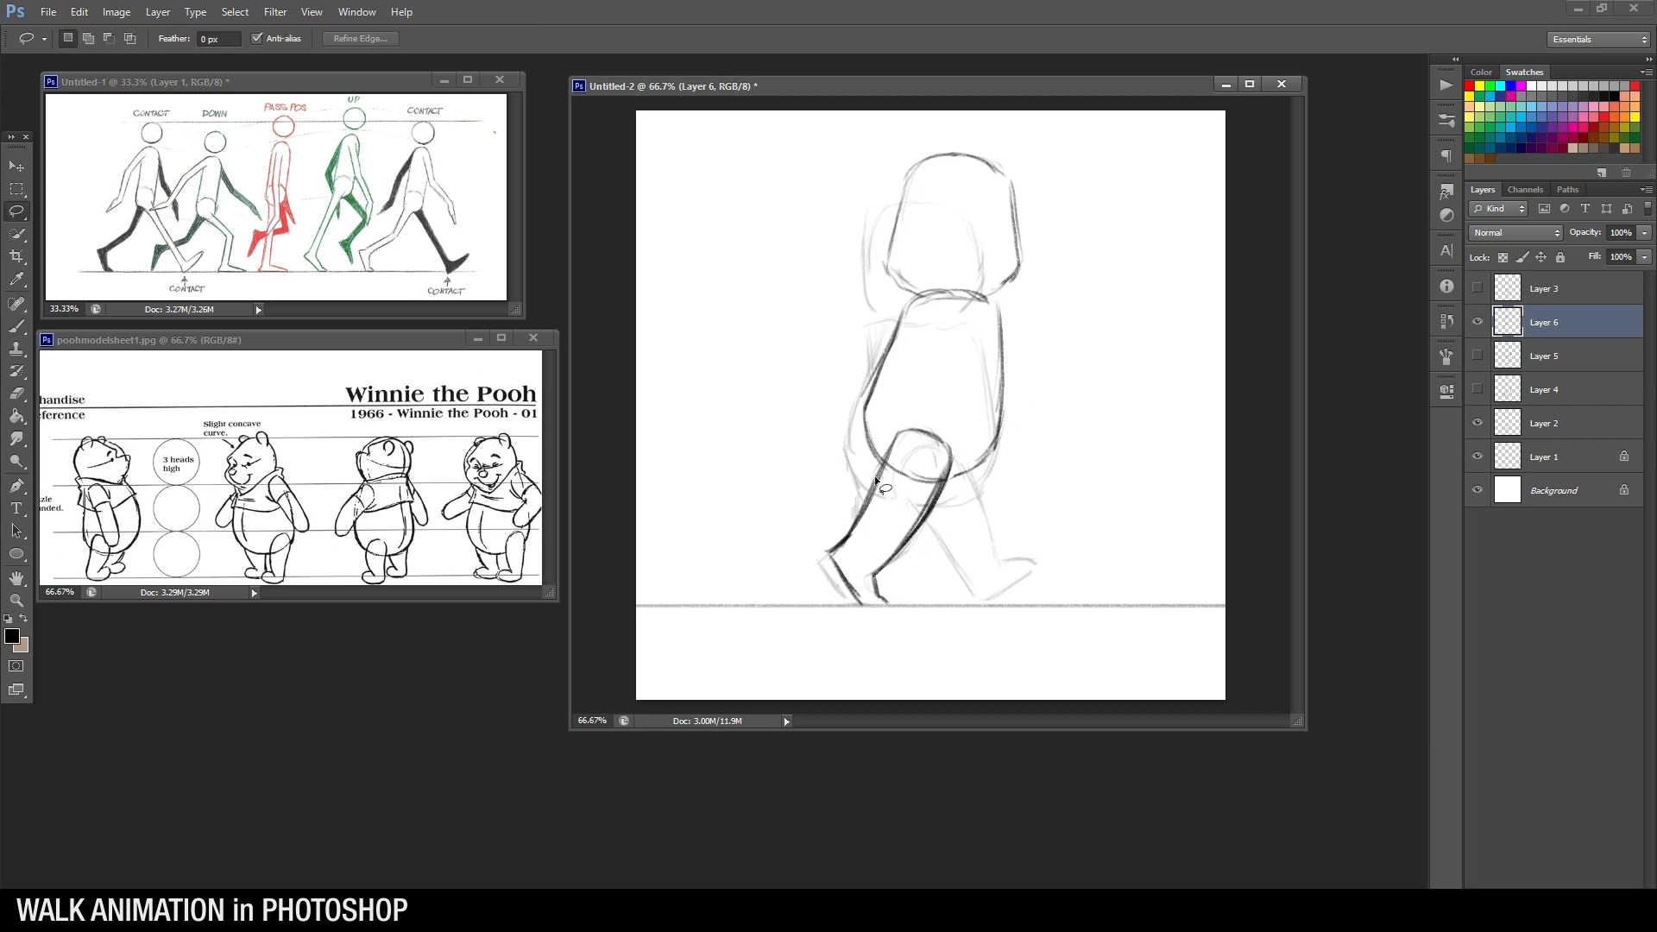
pyautogui.moveTo(858, 512)
pyautogui.mouseDown()
pyautogui.moveTo(928, 597)
pyautogui.moveTo(889, 518)
pyautogui.mouseUp()
pyautogui.press('v')
pyautogui.moveTo(877, 584); pyautogui.dragTo(897, 549)
pyautogui.press('l')
pyautogui.rightClick(935, 450)
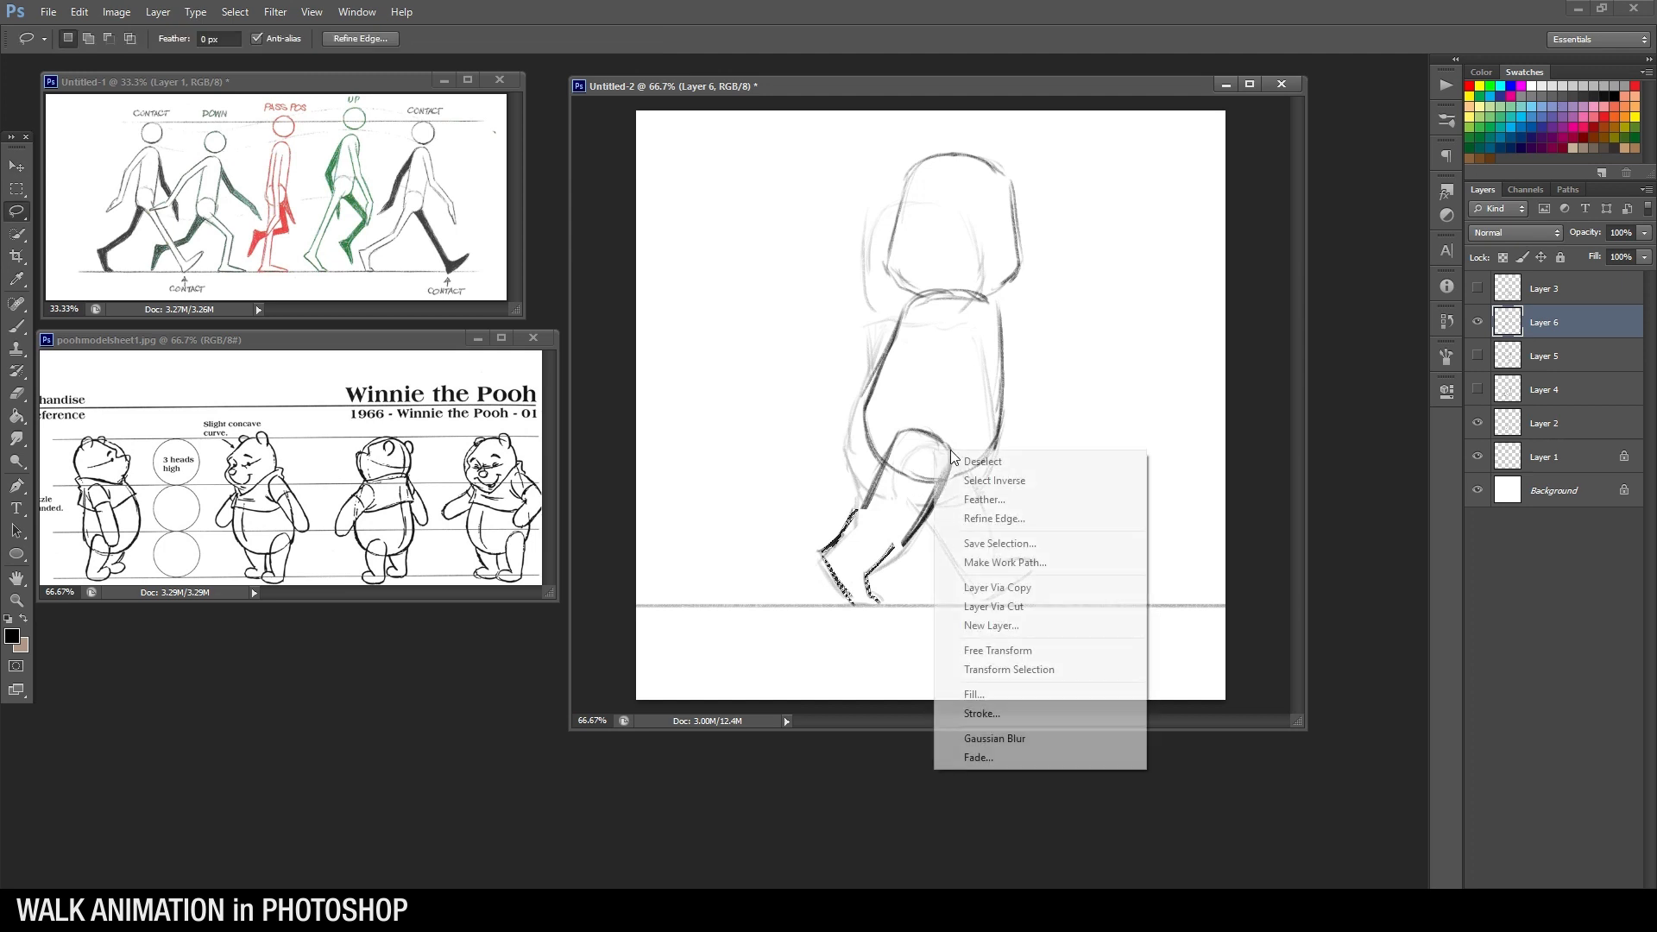
pyautogui.click(984, 462)
# Erase the broken thigh lines and redraw both leg contours to join the hip with the shifted lower leg
pyautogui.press('e')
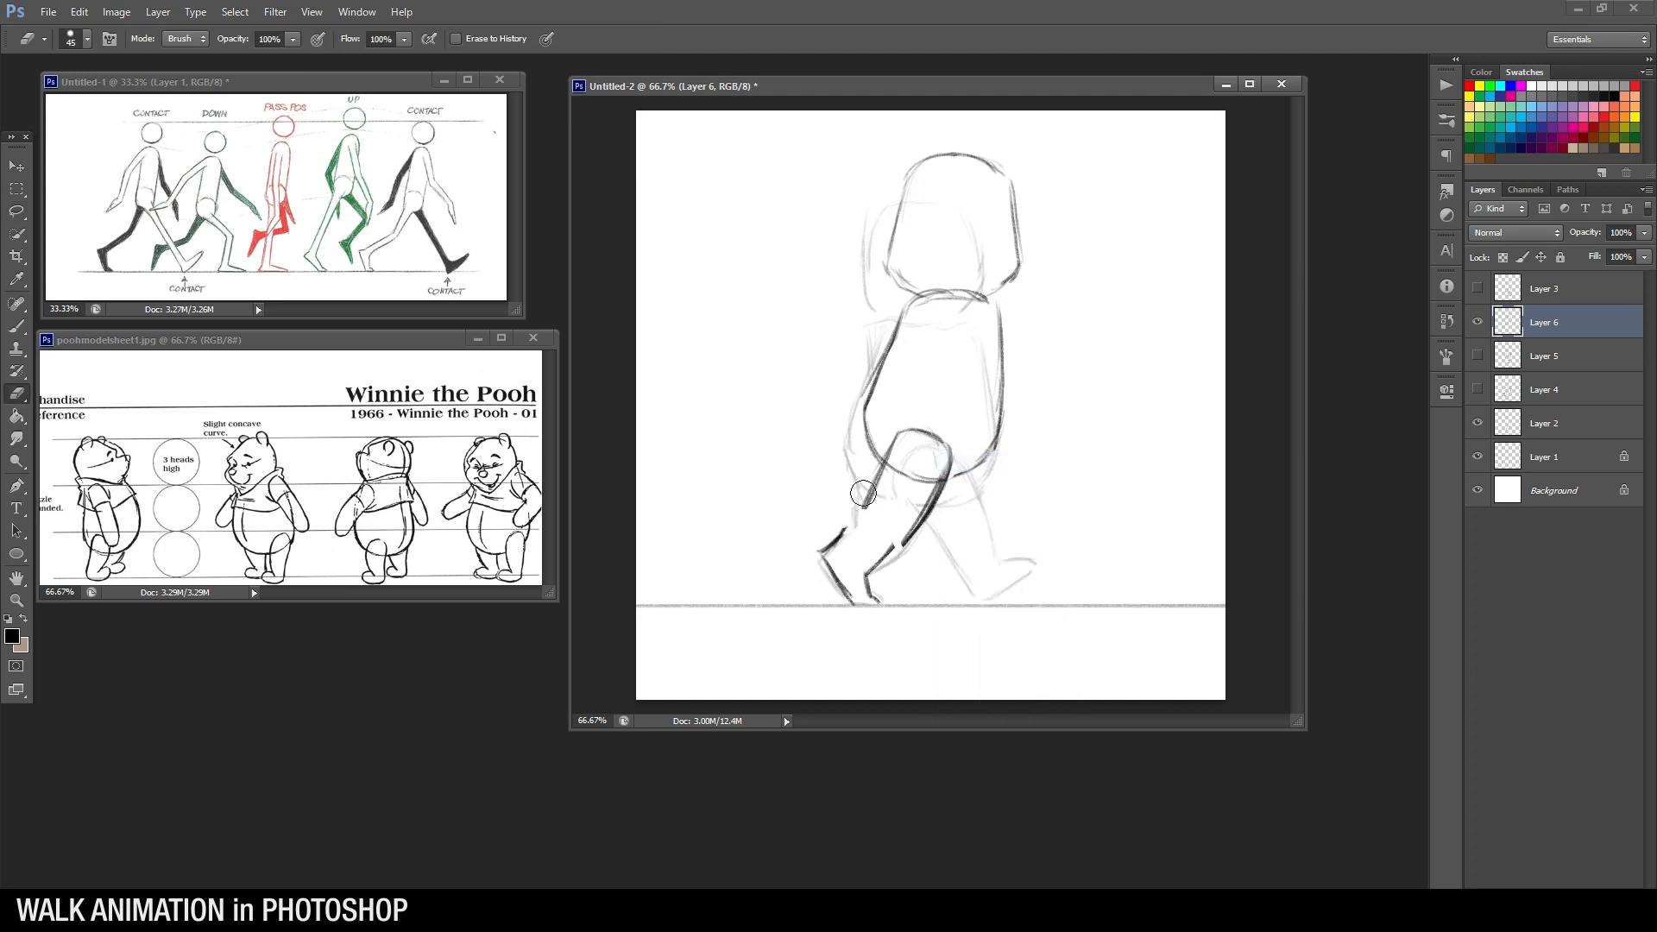
pyautogui.moveTo(855, 523)
pyautogui.mouseDown()
pyautogui.moveTo(910, 539)
pyautogui.moveTo(935, 500)
pyautogui.moveTo(916, 534)
pyautogui.moveTo(915, 512)
pyautogui.mouseUp()
pyautogui.press('b')
pyautogui.moveTo(896, 432); pyautogui.dragTo(836, 543)
pyautogui.moveTo(949, 450); pyautogui.dragTo(898, 551)
pyautogui.moveTo(940, 488)
pyautogui.mouseDown()
pyautogui.moveTo(879, 558)
pyautogui.moveTo(940, 497)
pyautogui.mouseUp()
pyautogui.press('e')
pyautogui.moveTo(904, 551)
pyautogui.mouseDown()
pyautogui.moveTo(948, 484)
pyautogui.moveTo(868, 567)
pyautogui.mouseUp()
pyautogui.press('b')
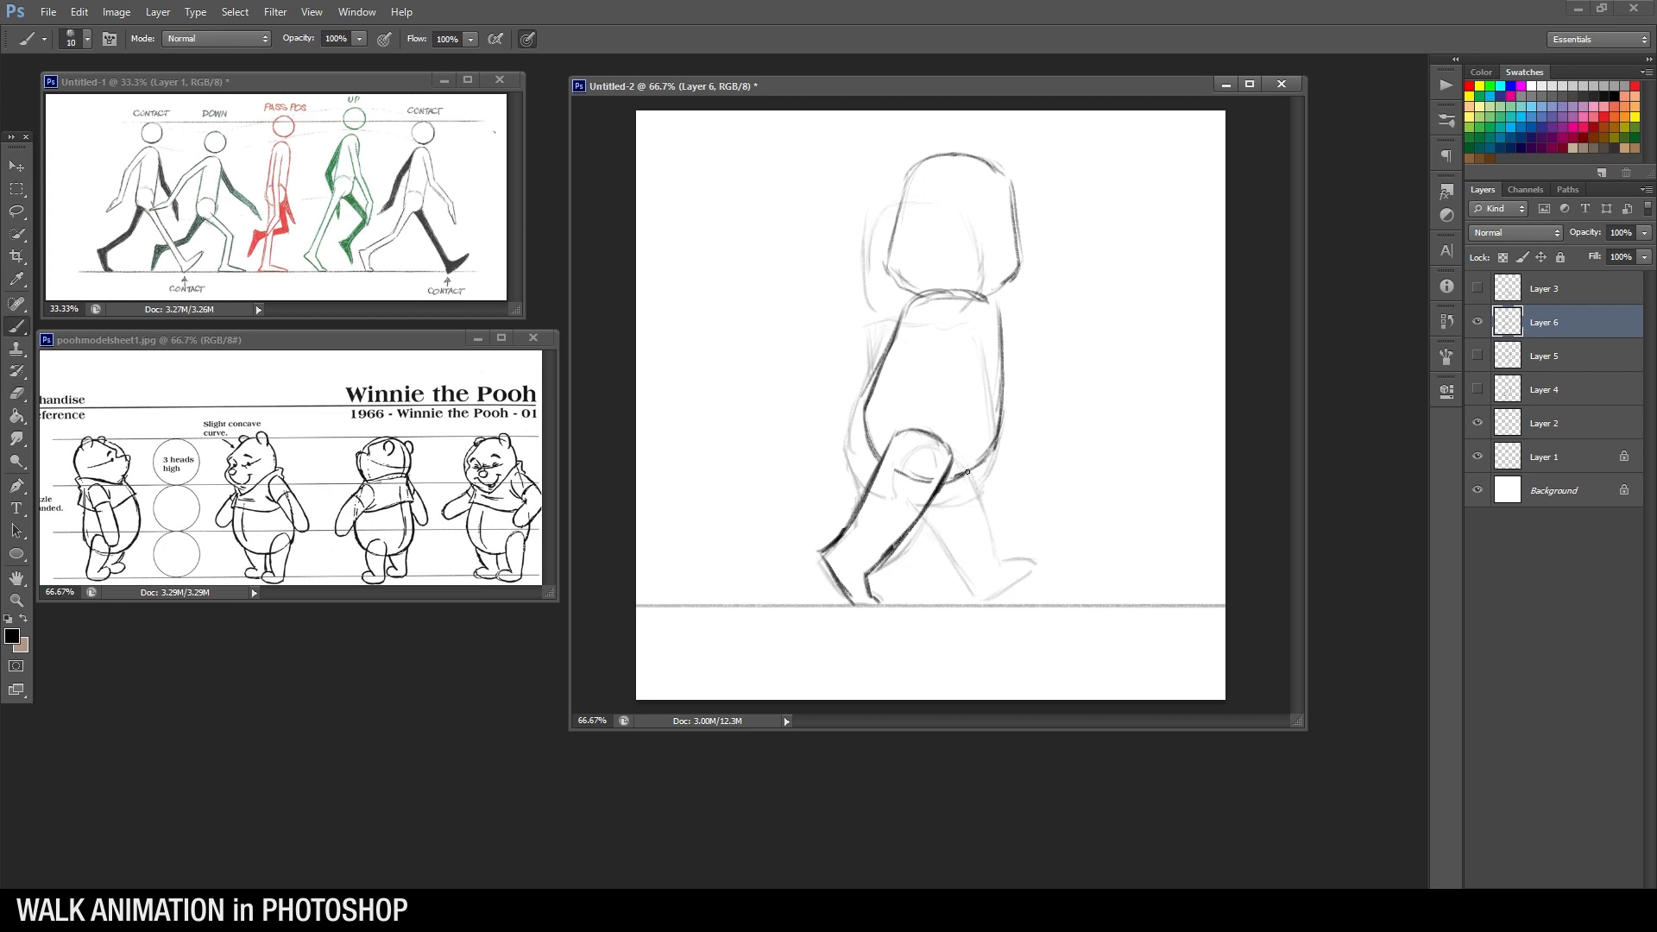
# Erase the old hip curve and redraw it higher and rounder over the up-pose body
pyautogui.press('e')
pyautogui.moveTo(870, 423); pyautogui.dragTo(877, 450)
pyautogui.press('b')
pyautogui.press('e')
pyautogui.moveTo(943, 443)
pyautogui.mouseDown()
pyautogui.moveTo(910, 417)
pyautogui.moveTo(951, 442)
pyautogui.moveTo(954, 427)
pyautogui.moveTo(951, 459)
pyautogui.moveTo(947, 419)
pyautogui.moveTo(894, 434)
pyautogui.moveTo(944, 417)
pyautogui.moveTo(901, 437)
pyautogui.moveTo(951, 441)
pyautogui.moveTo(948, 424)
pyautogui.moveTo(953, 465)
pyautogui.mouseUp()
pyautogui.press('b')
pyautogui.press('e')
pyautogui.press('b')
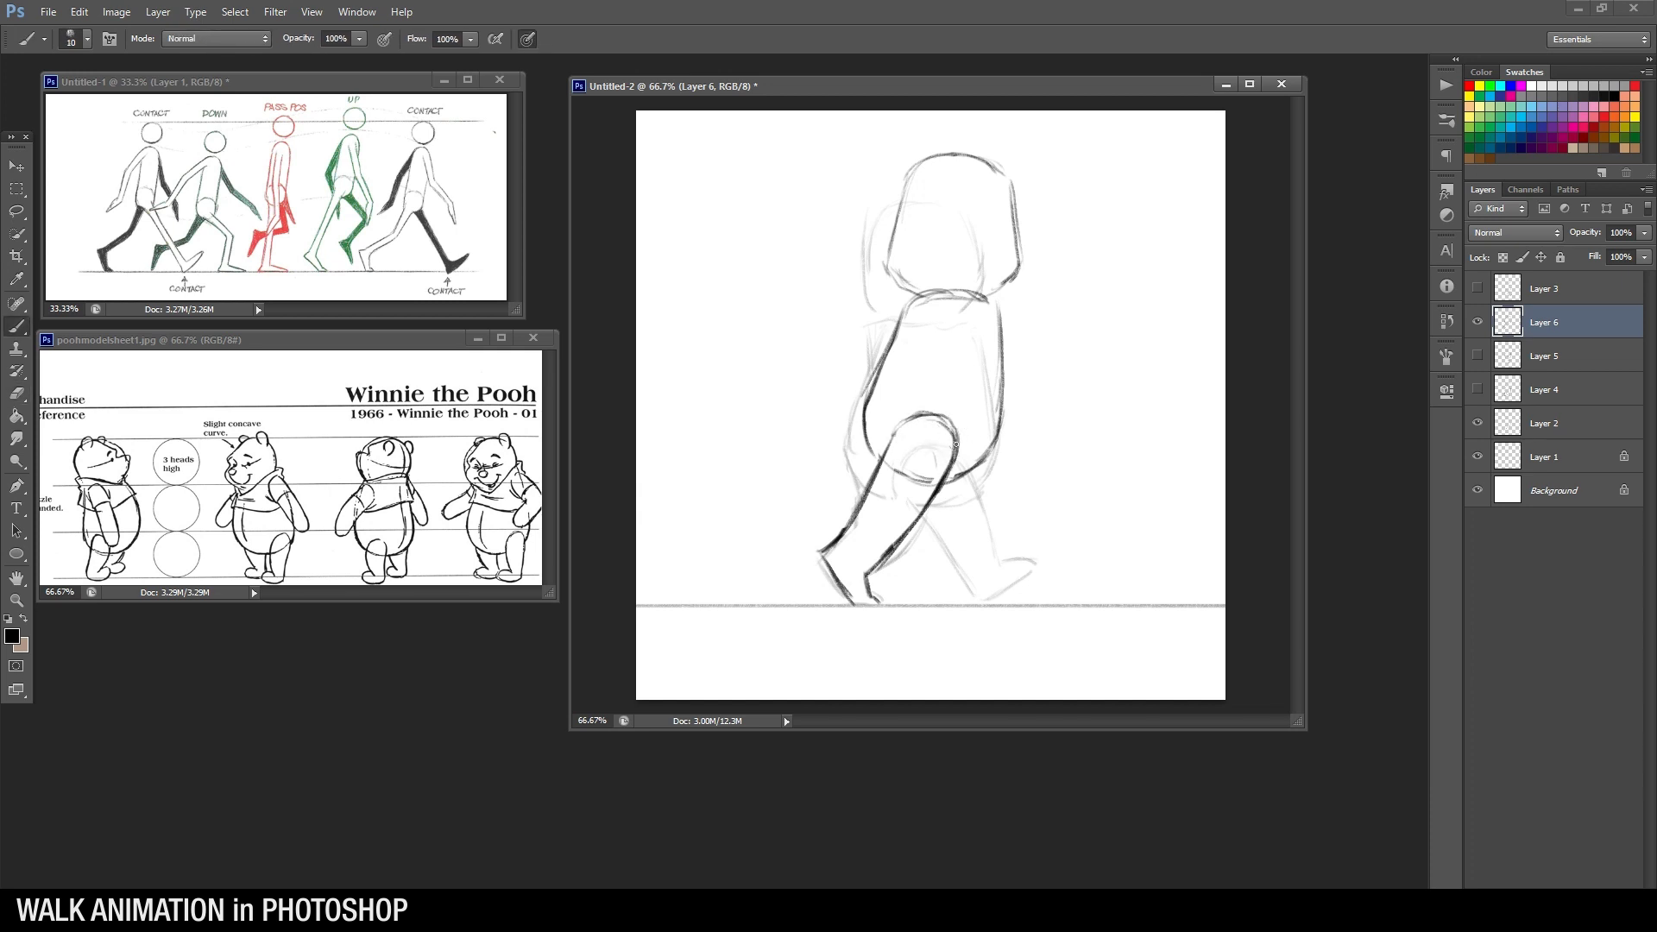
# Sketch the up pose's far leg in front of the body, with a bent knee and the foot lifted off the floor
pyautogui.press('e')
pyautogui.moveTo(998, 456)
pyautogui.mouseDown()
pyautogui.moveTo(1009, 475)
pyautogui.moveTo(976, 467)
pyautogui.moveTo(1031, 455)
pyautogui.moveTo(1016, 511)
pyautogui.moveTo(991, 488)
pyautogui.moveTo(965, 524)
pyautogui.mouseUp()
pyautogui.press('b')
pyautogui.moveTo(1038, 472)
pyautogui.mouseDown()
pyautogui.moveTo(1000, 523)
pyautogui.moveTo(975, 500)
pyautogui.moveTo(977, 515)
pyautogui.moveTo(982, 487)
pyautogui.moveTo(1004, 516)
pyautogui.moveTo(959, 529)
pyautogui.moveTo(998, 535)
pyautogui.mouseUp()
pyautogui.press('e')
pyautogui.press('b')
pyautogui.press('e')
pyautogui.press('b')
pyautogui.press('e')
pyautogui.press('b')
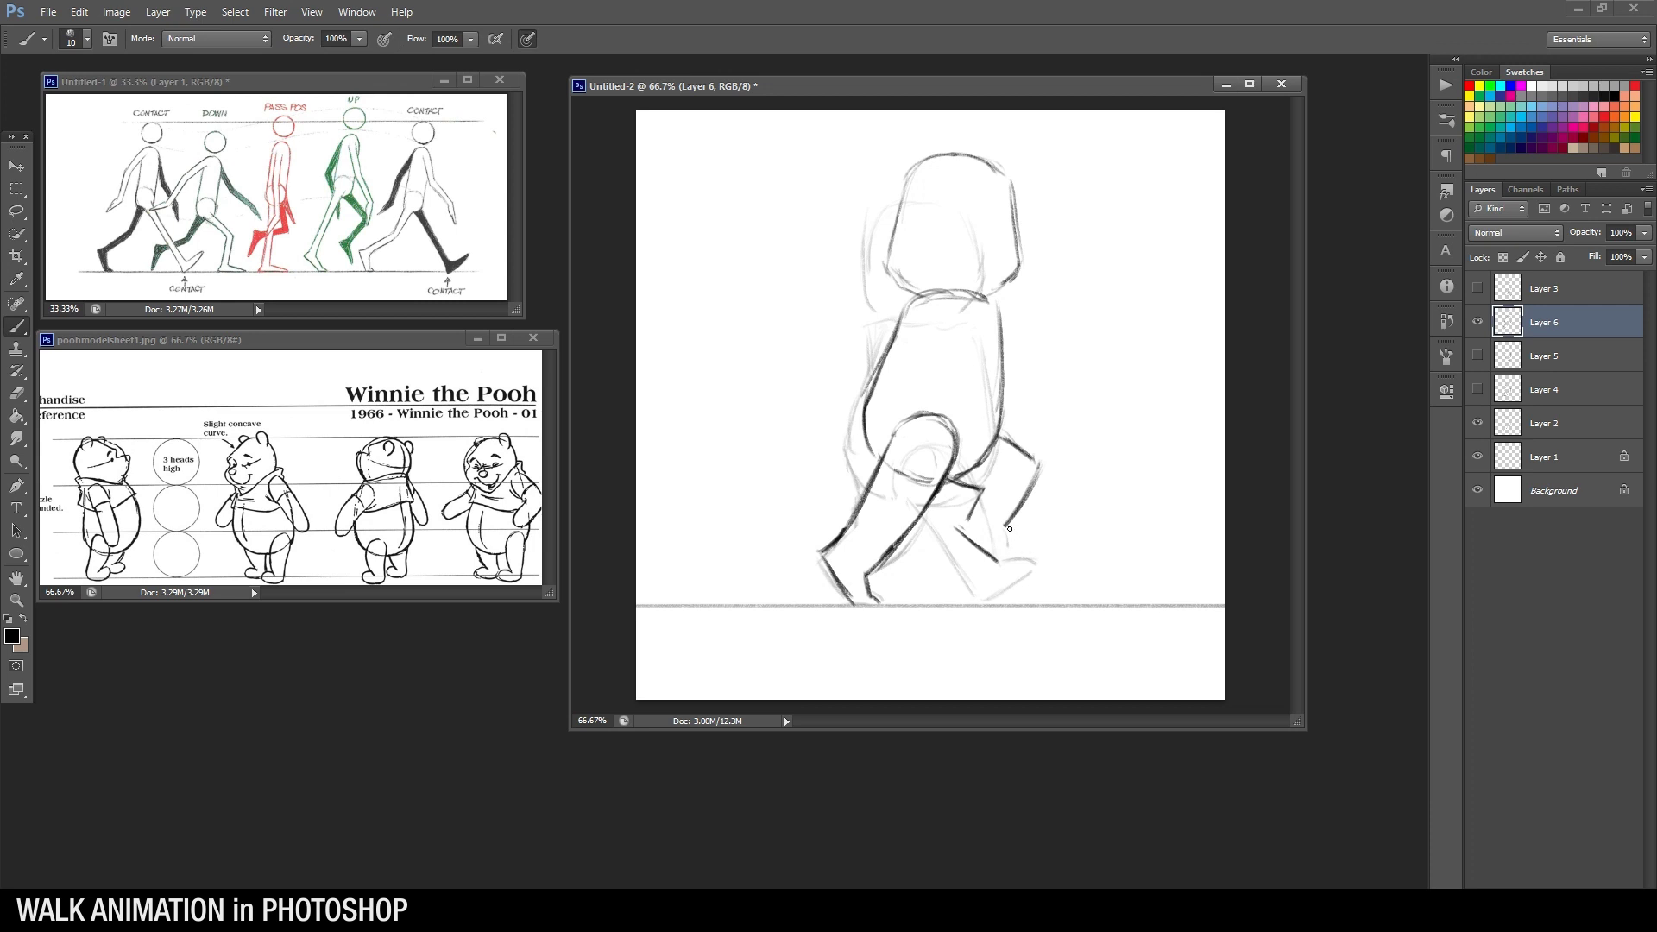
pyautogui.moveTo(1005, 528); pyautogui.dragTo(1012, 566)
pyautogui.moveTo(1015, 509); pyautogui.dragTo(1036, 477)
# Rename Layer 1, which holds the ground line, as Floor
pyautogui.doubleClick(1546, 457)
pyautogui.write('Floor')
pyautogui.press('Return')
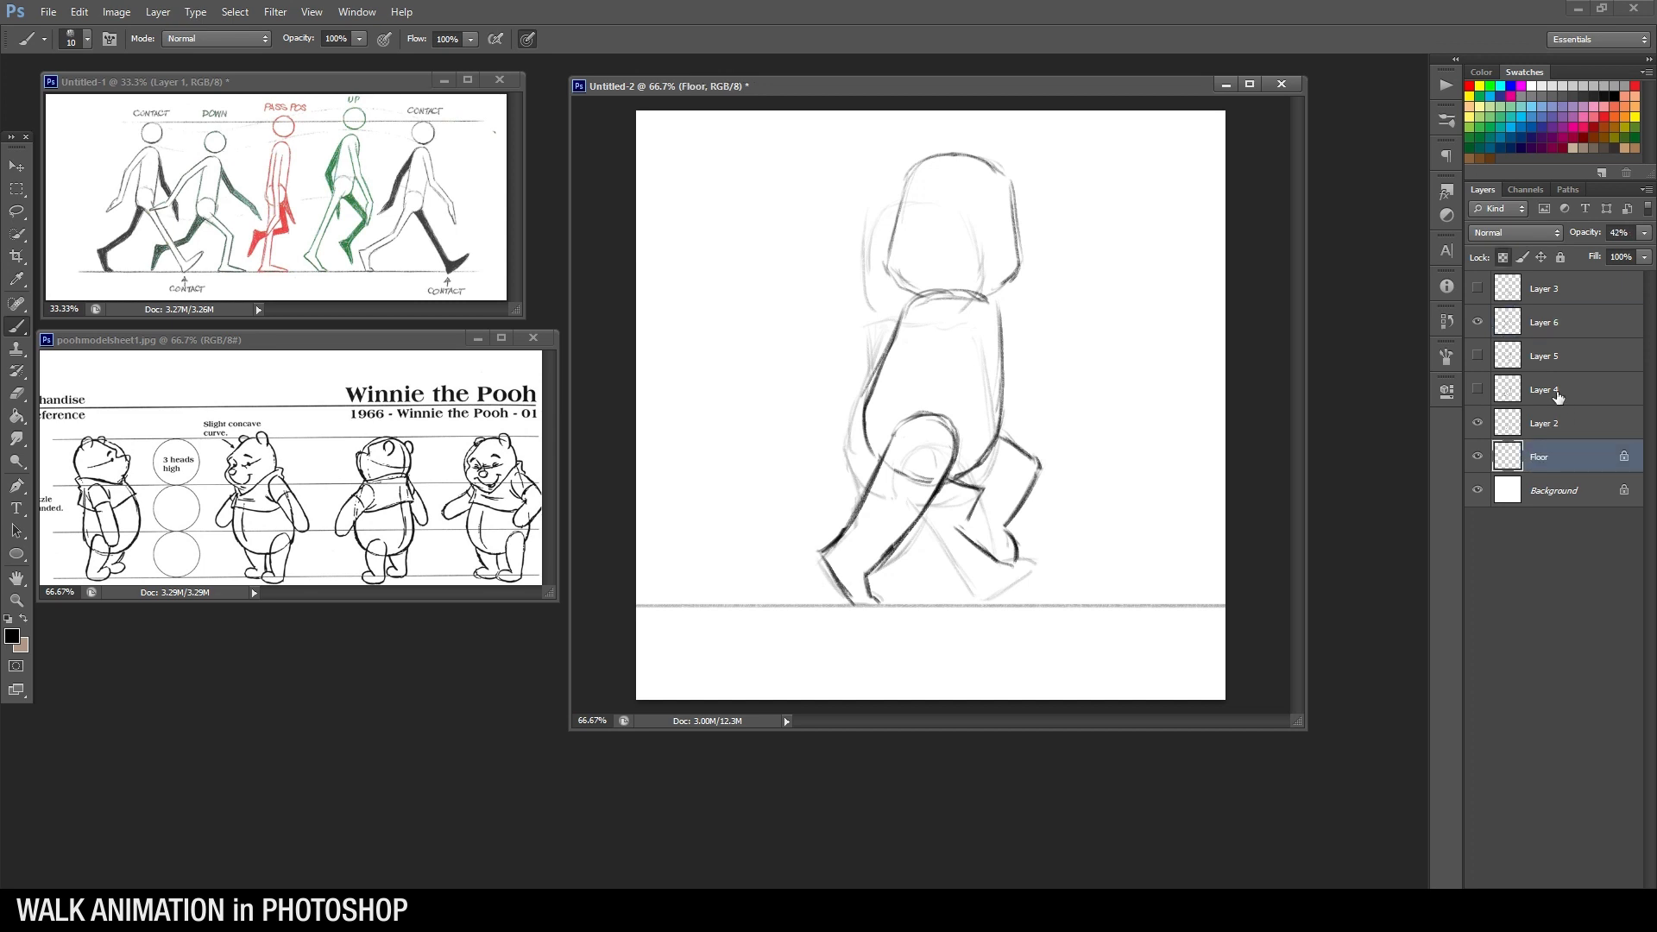
# Rename Layer 2 as Contact 1 and Layer 3 as Contact 2
pyautogui.doubleClick(1546, 422)
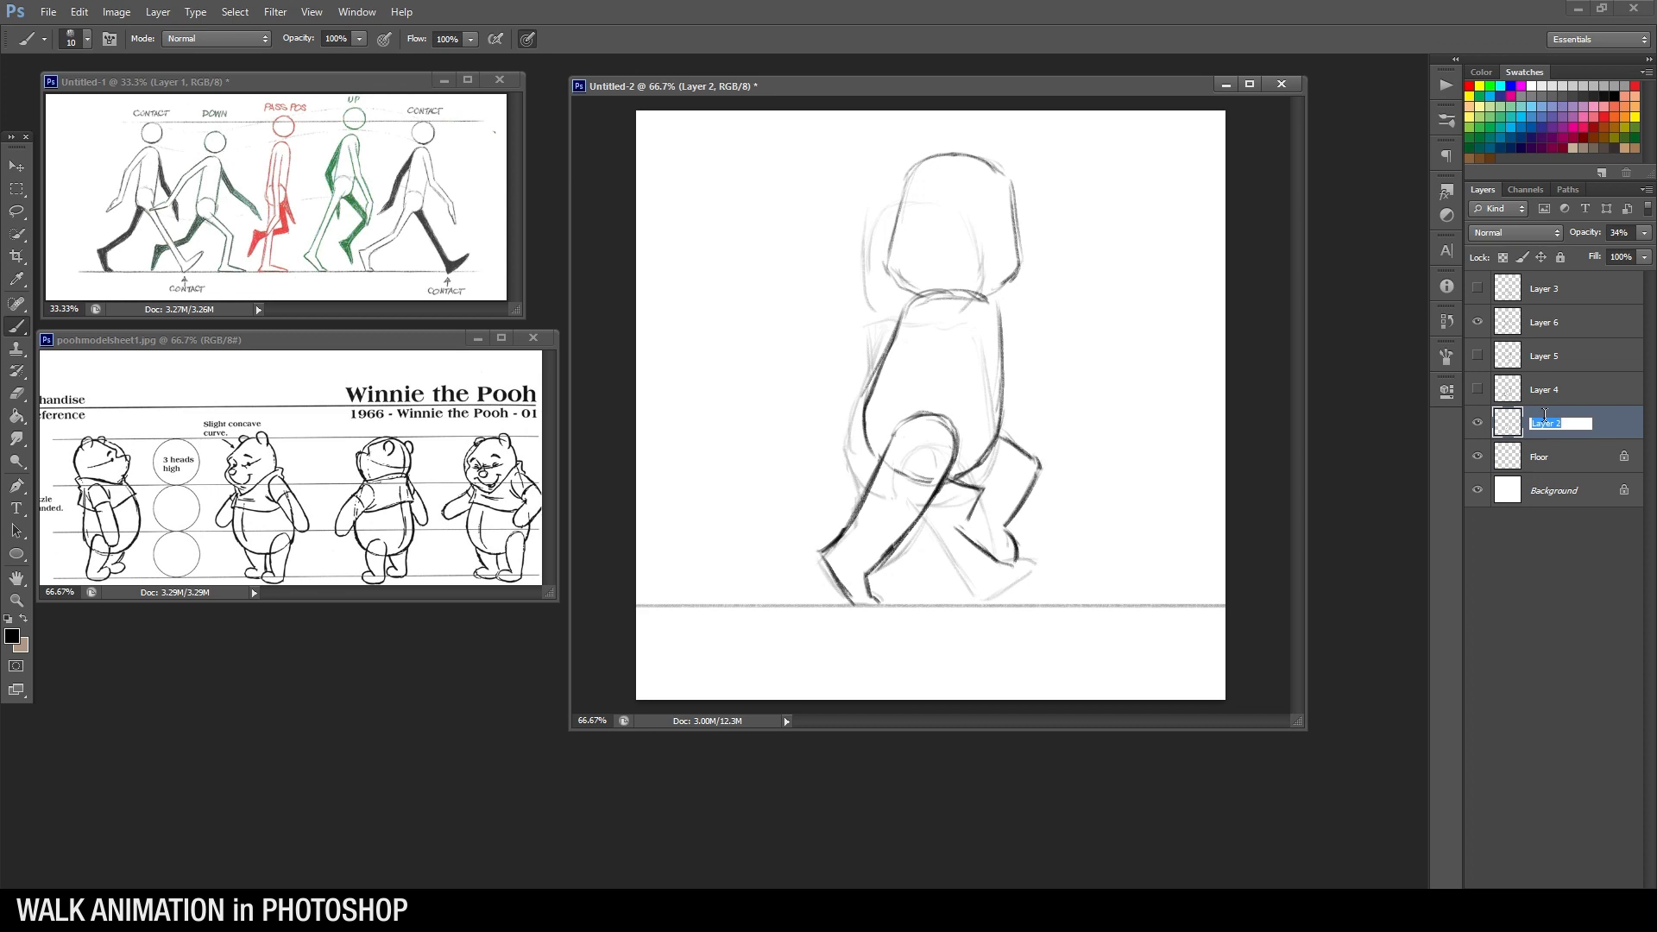
pyautogui.write('Contact 1')
pyautogui.press('Return')
pyautogui.doubleClick(1544, 288)
pyautogui.write('Contact 2')
pyautogui.press('Return')
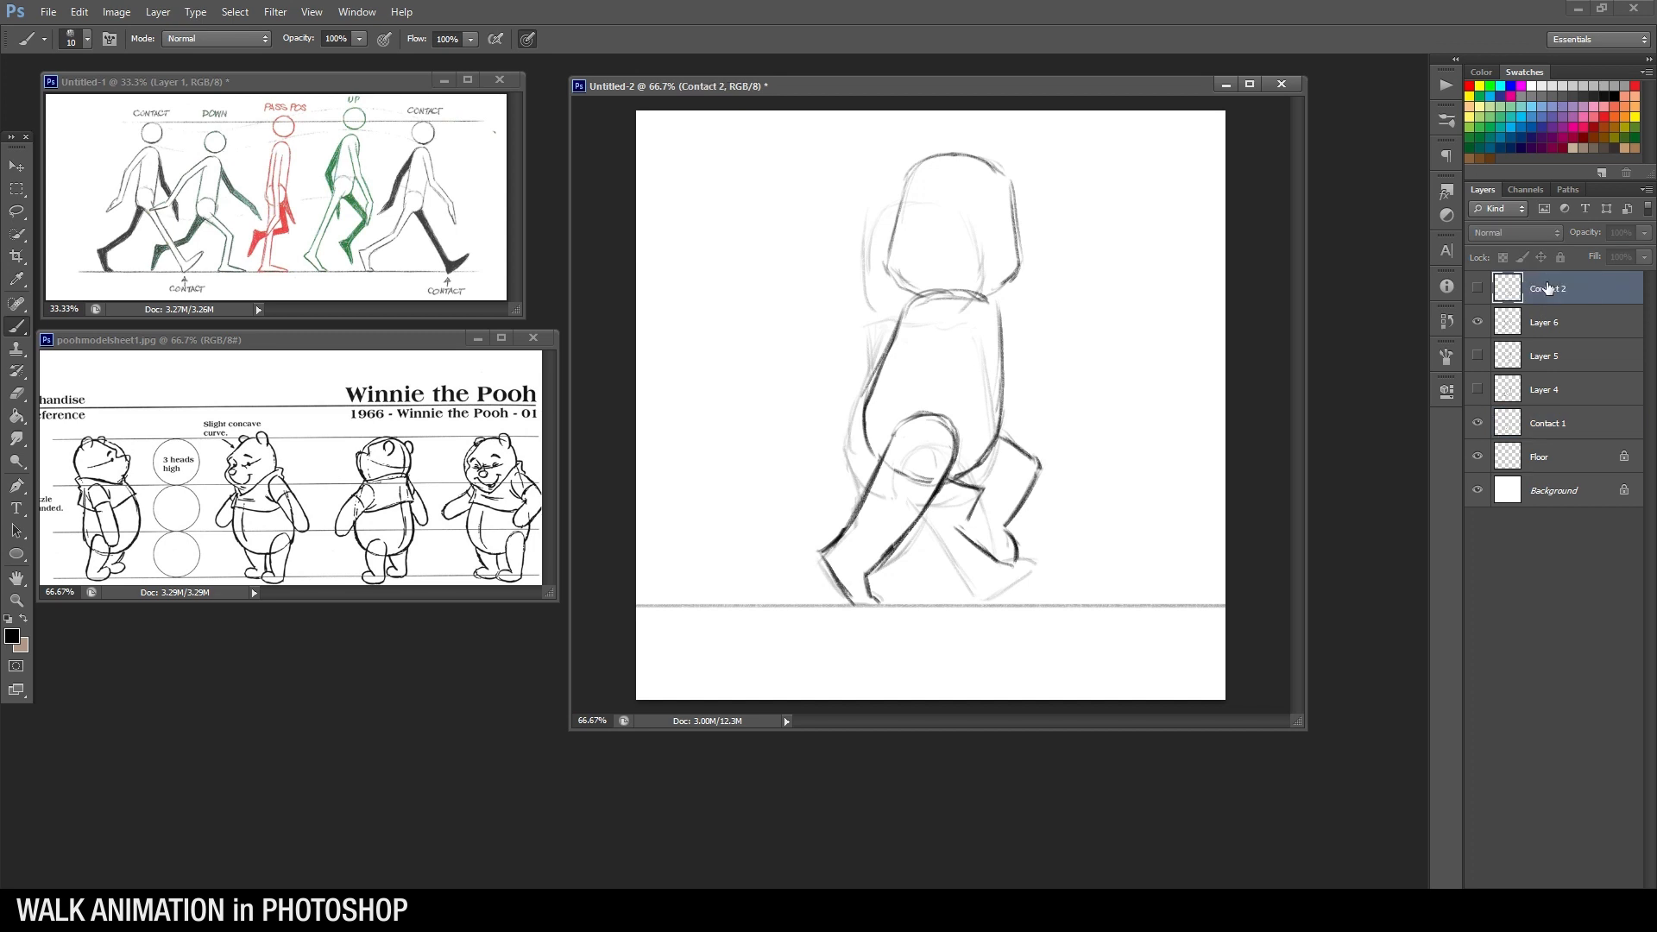
# Rename Layer 4 as 03 and the Contact 1 layer as 01
pyautogui.doubleClick(1545, 389)
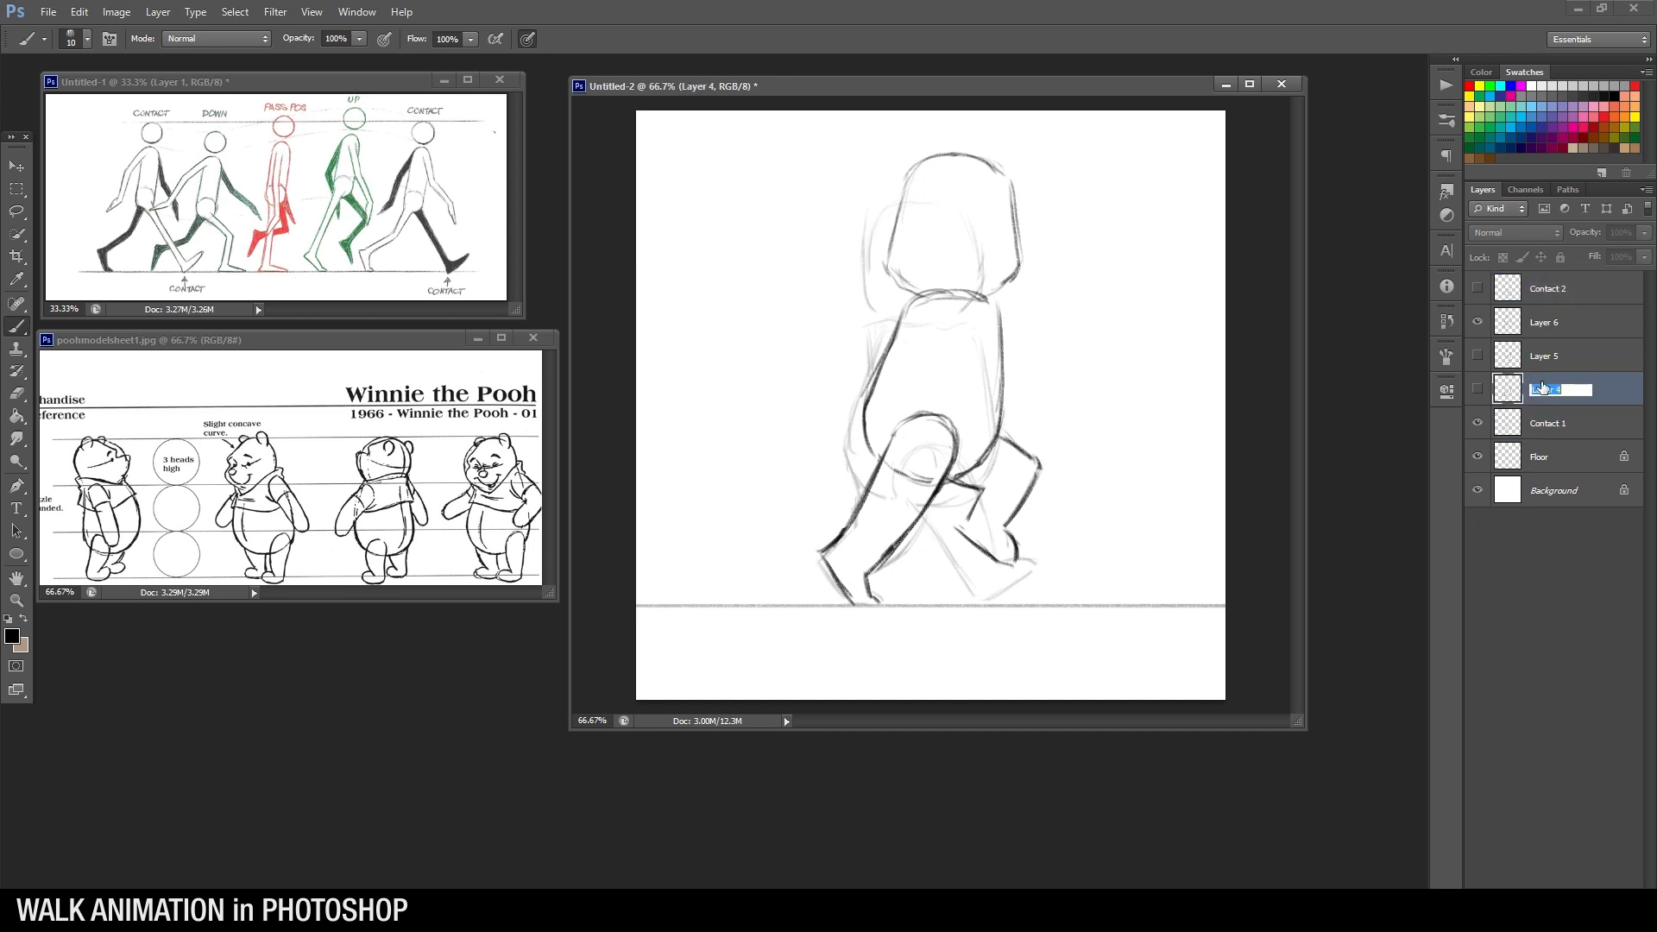
pyautogui.write('Down')
pyautogui.press('Return')
pyautogui.doubleClick(1548, 423)
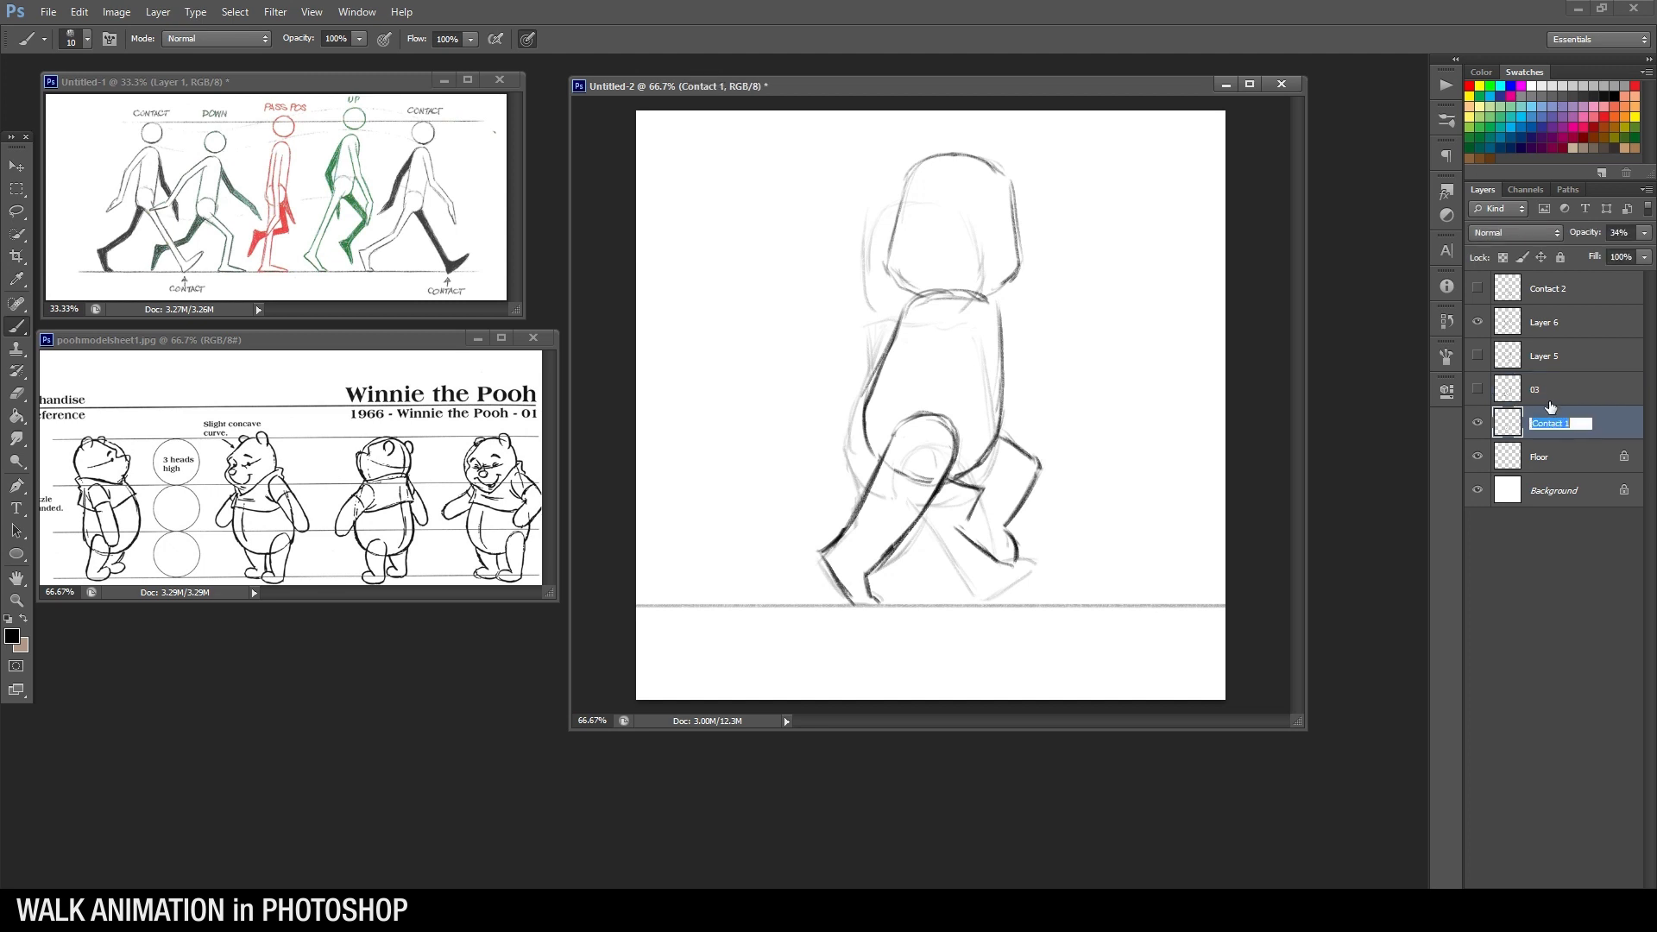
pyautogui.write('01')
pyautogui.press('Return')
# Rename Layer 5 as 05, Layer 6 as 07 and the Contact 2 layer as 09
pyautogui.doubleClick(1551, 357)
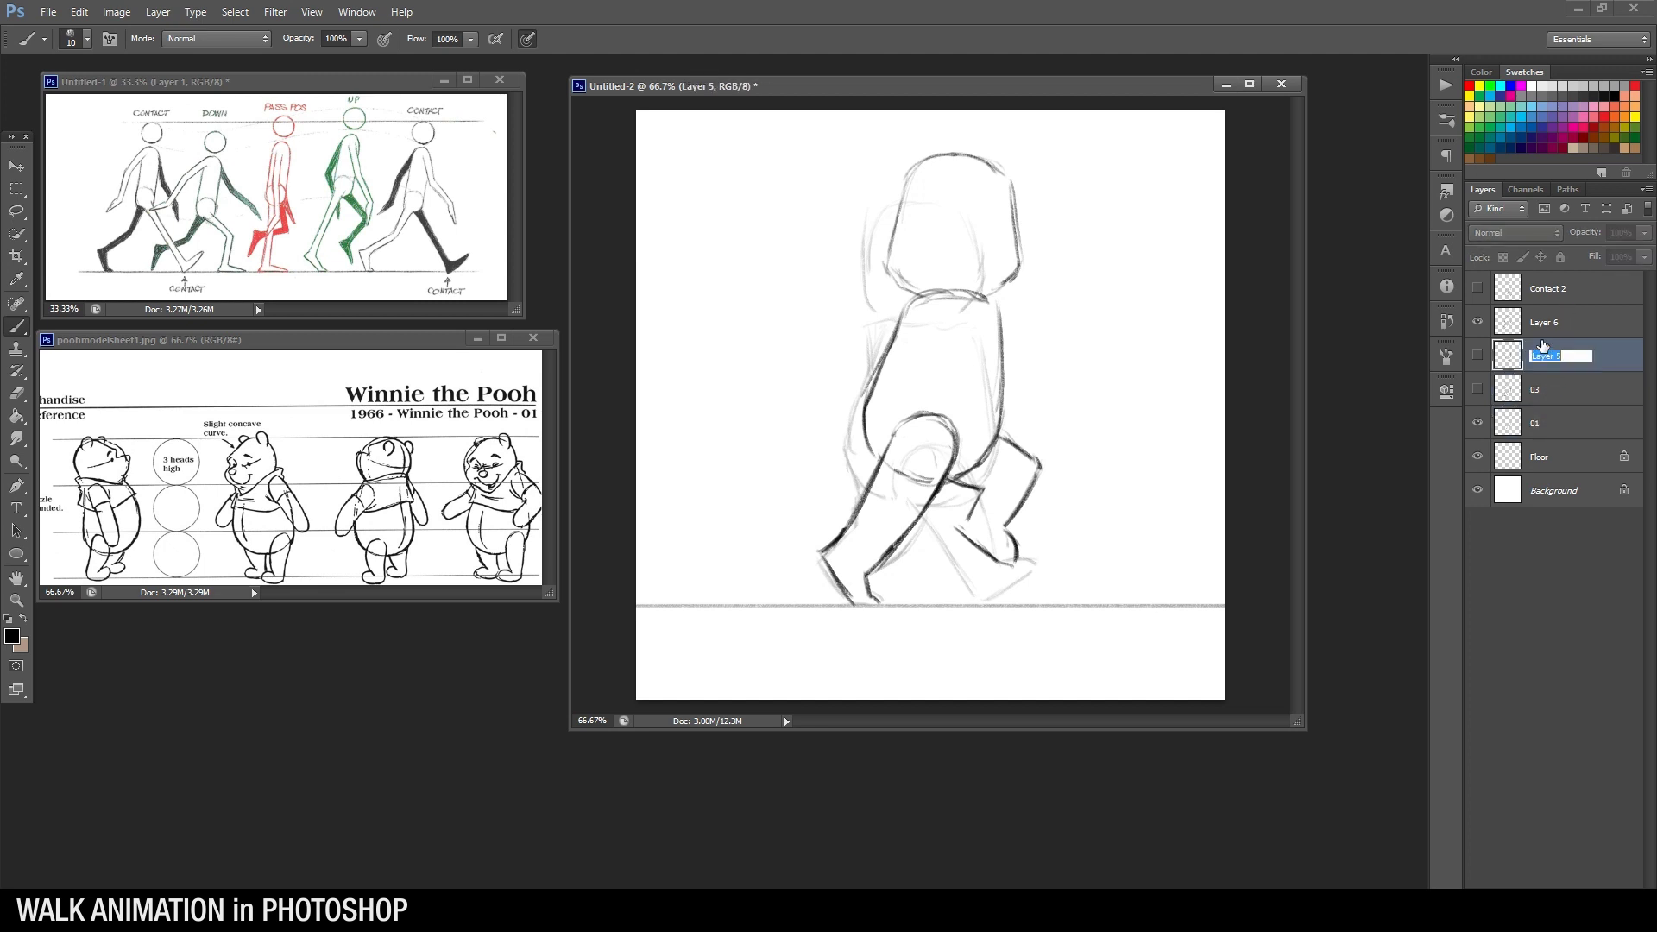
pyautogui.write('05')
pyautogui.doubleClick(1555, 317)
pyautogui.write('07')
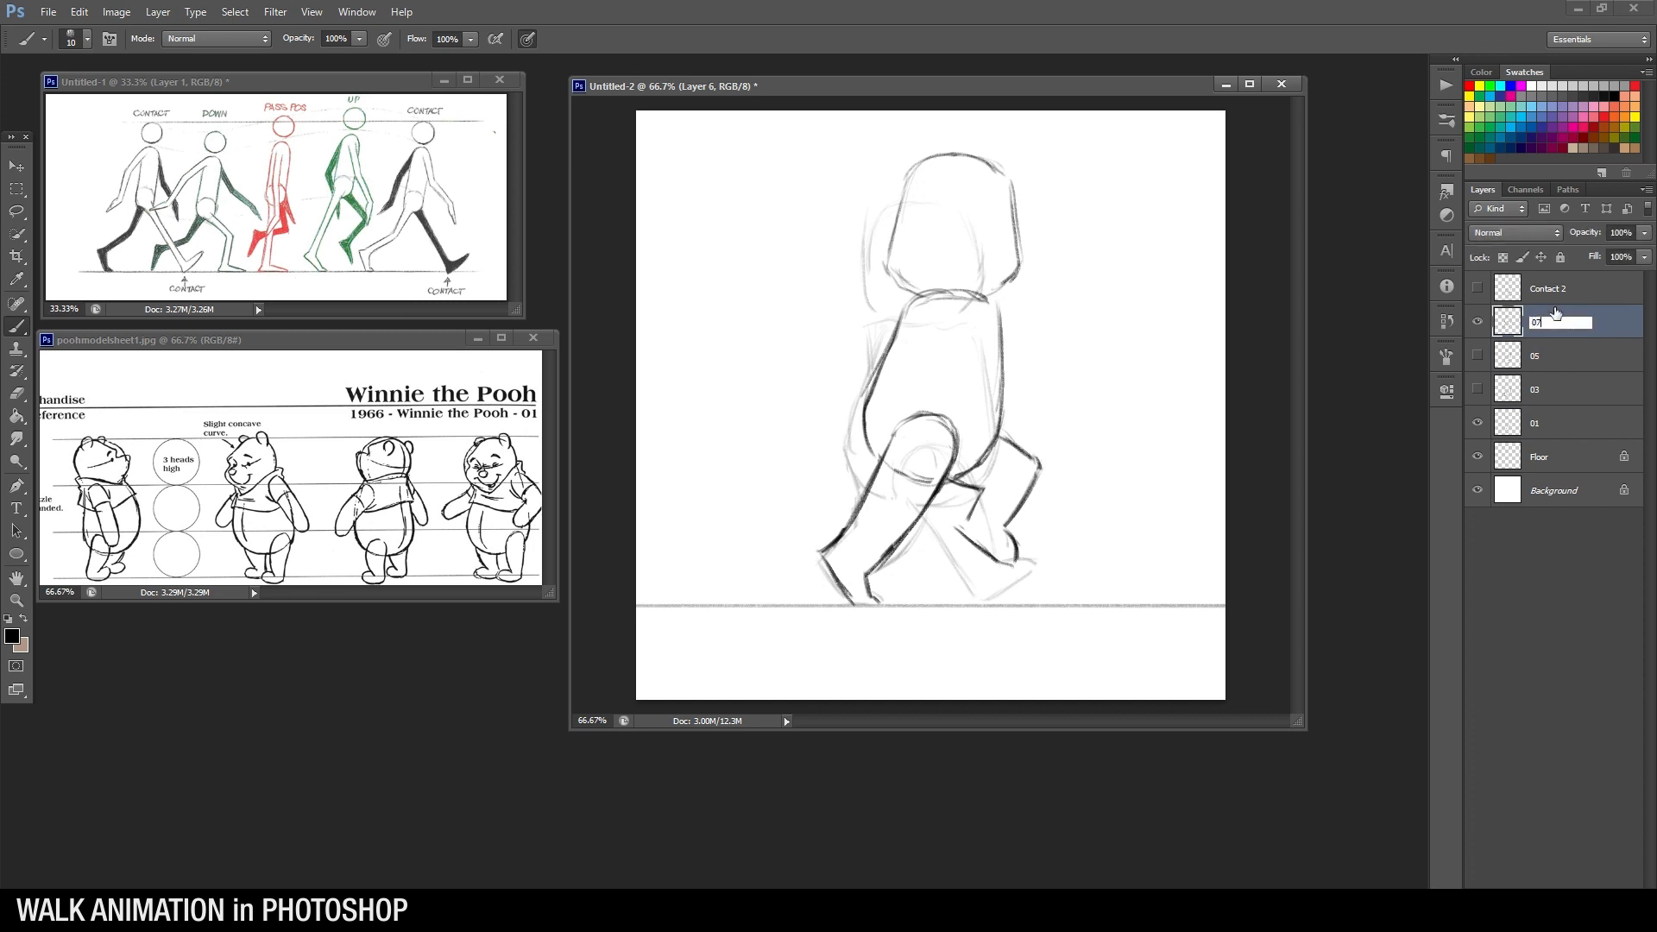
pyautogui.doubleClick(1554, 287)
pyautogui.write('09')
pyautogui.press('Return')
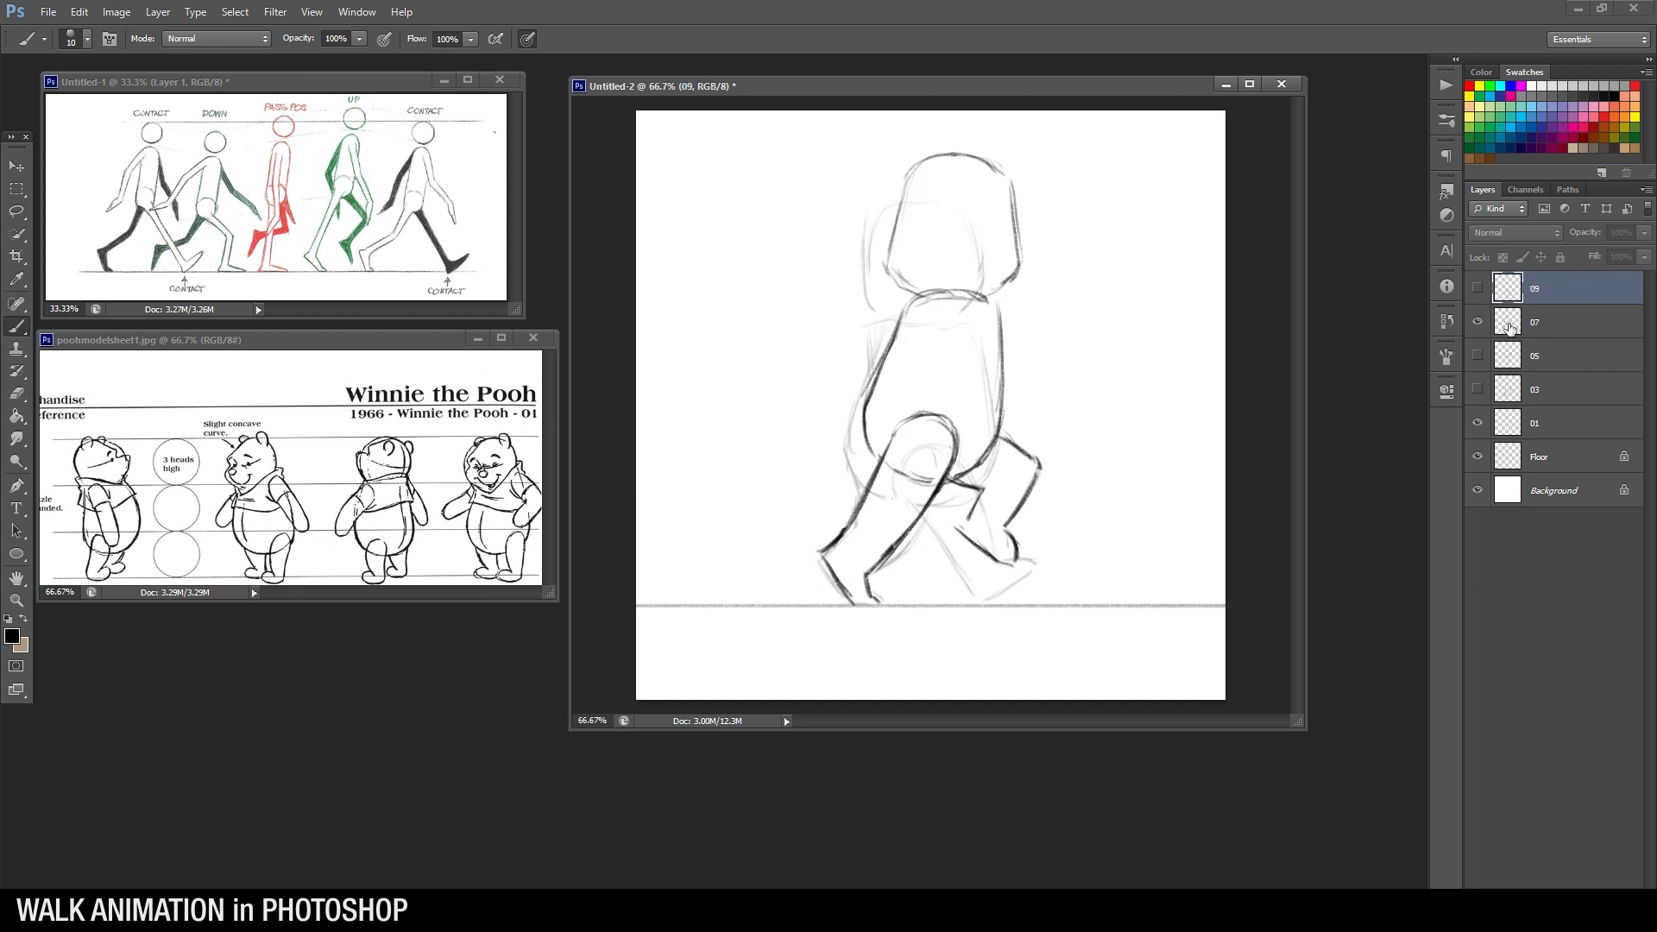
# Hide layers 07 and 01, briefly check layer 09, and show layer 03 with the down pose
pyautogui.click(1478, 322)
pyautogui.click(1477, 422)
pyautogui.click(1478, 289)
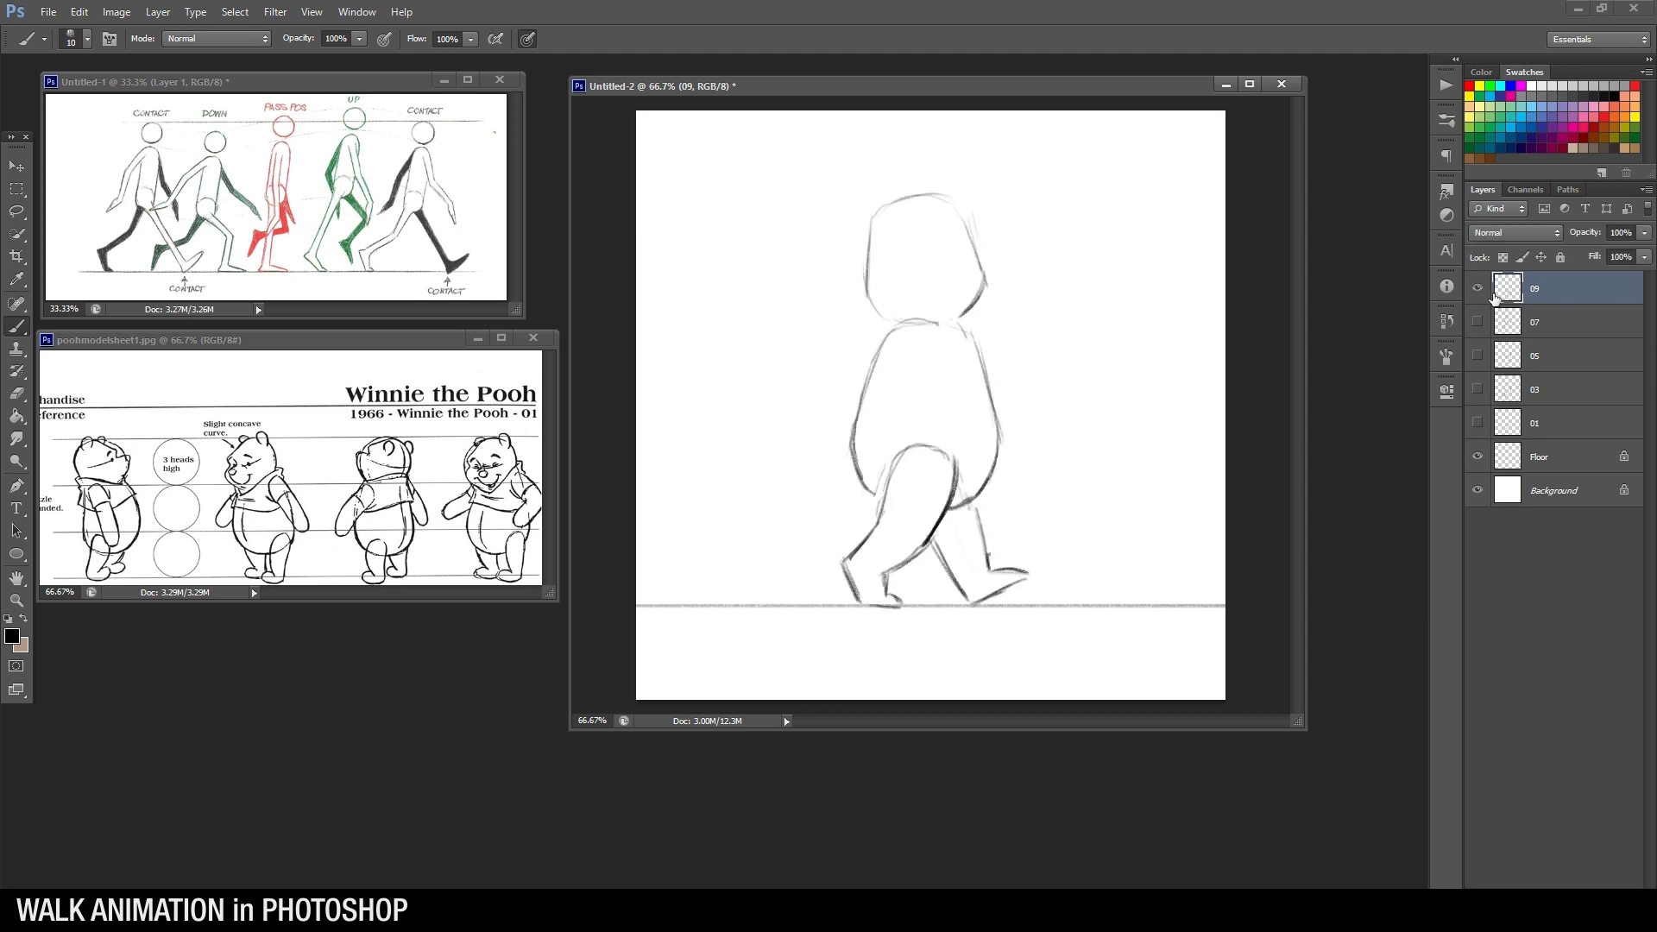
pyautogui.click(1477, 289)
pyautogui.click(1478, 389)
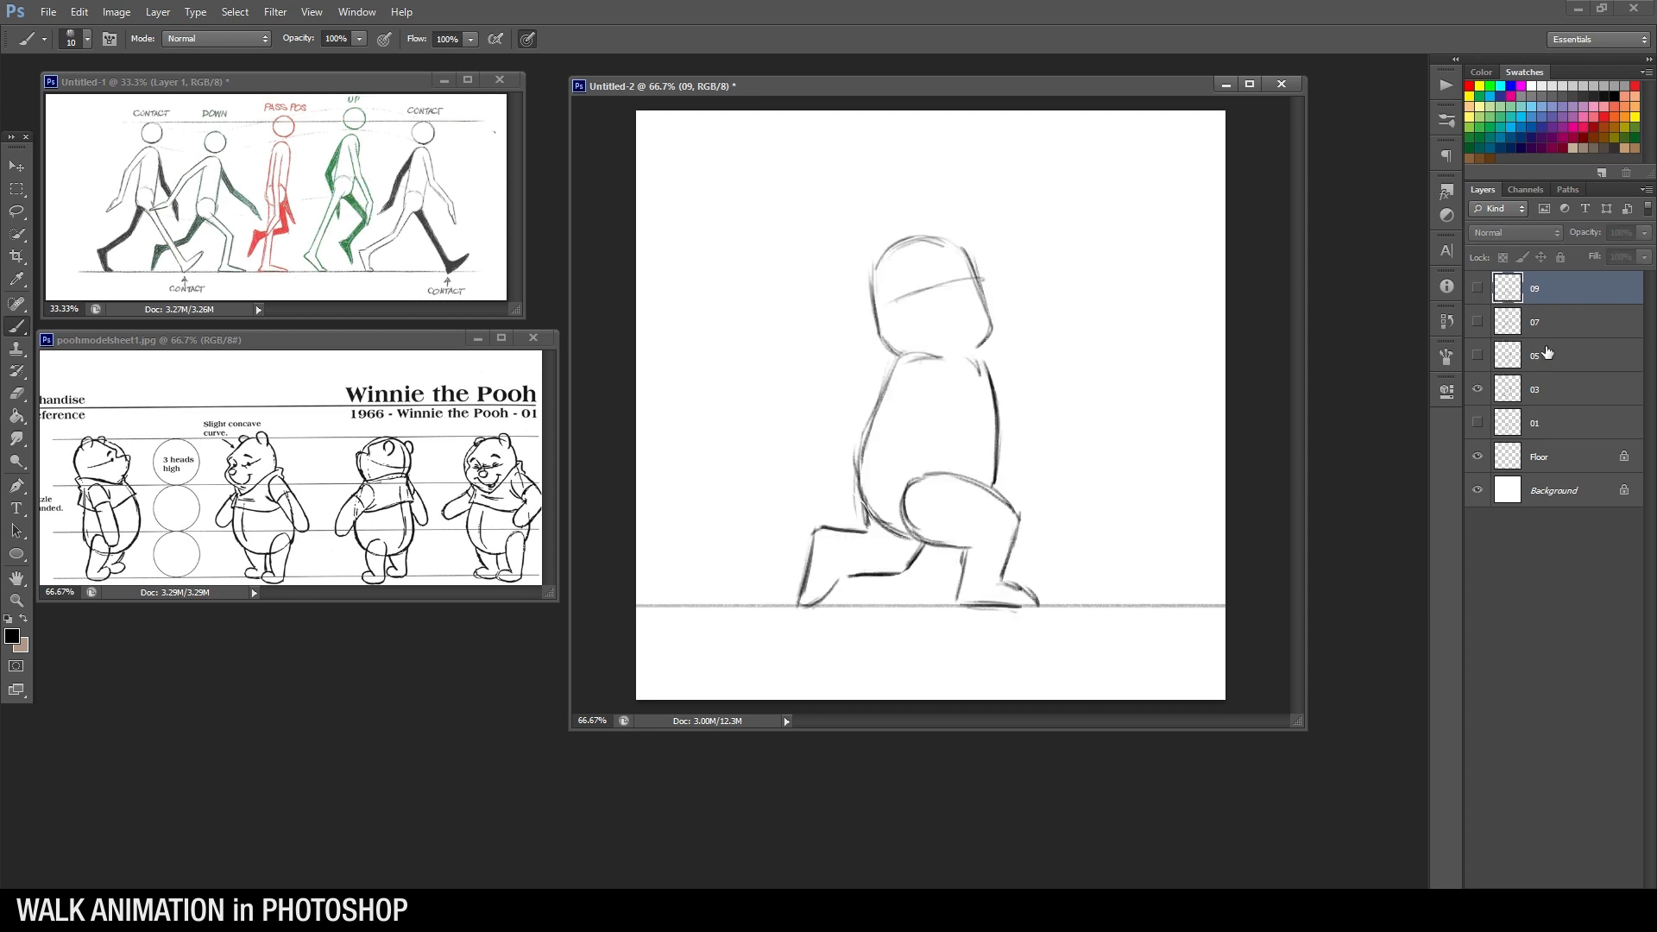
# Add a new layer on top, fade layer 03 by lowering its opacity, and make the new layer active
pyautogui.click(1602, 898)
pyautogui.click(1558, 428)
pyautogui.click(1644, 232)
pyautogui.moveTo(1644, 251); pyautogui.dragTo(1584, 255)
pyautogui.click(1553, 288)
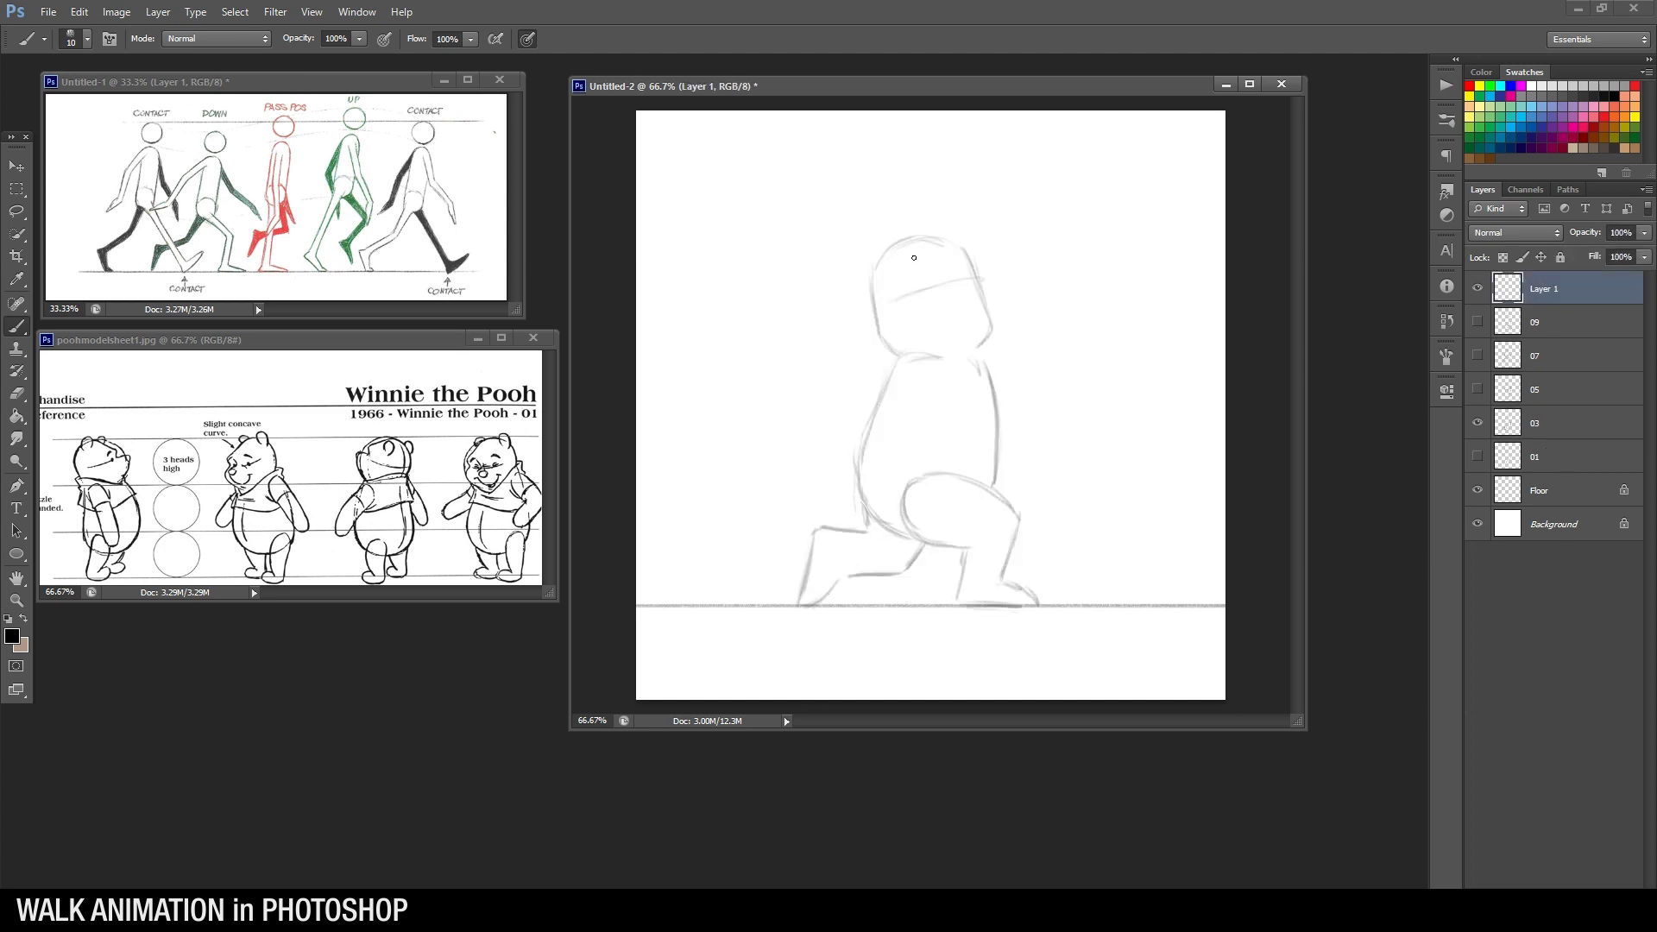
# Trace the head and body of the layer 03 down pose onto the new layer
pyautogui.moveTo(897, 251)
pyautogui.mouseDown()
pyautogui.moveTo(877, 310)
pyautogui.moveTo(878, 293)
pyautogui.moveTo(894, 348)
pyautogui.mouseUp()
pyautogui.moveTo(916, 240)
pyautogui.mouseDown()
pyautogui.moveTo(973, 266)
pyautogui.moveTo(991, 328)
pyautogui.moveTo(992, 283)
pyautogui.moveTo(993, 327)
pyautogui.moveTo(940, 353)
pyautogui.moveTo(861, 470)
pyautogui.mouseUp()
pyautogui.moveTo(902, 354); pyautogui.dragTo(858, 481)
pyautogui.moveTo(997, 361)
pyautogui.mouseDown()
pyautogui.moveTo(994, 451)
pyautogui.moveTo(986, 360)
pyautogui.moveTo(992, 487)
pyautogui.mouseUp()
pyautogui.moveTo(863, 463)
pyautogui.mouseDown()
pyautogui.moveTo(881, 526)
pyautogui.moveTo(922, 544)
pyautogui.mouseUp()
pyautogui.moveTo(859, 499)
pyautogui.mouseDown()
pyautogui.moveTo(939, 544)
pyautogui.moveTo(997, 476)
pyautogui.mouseUp()
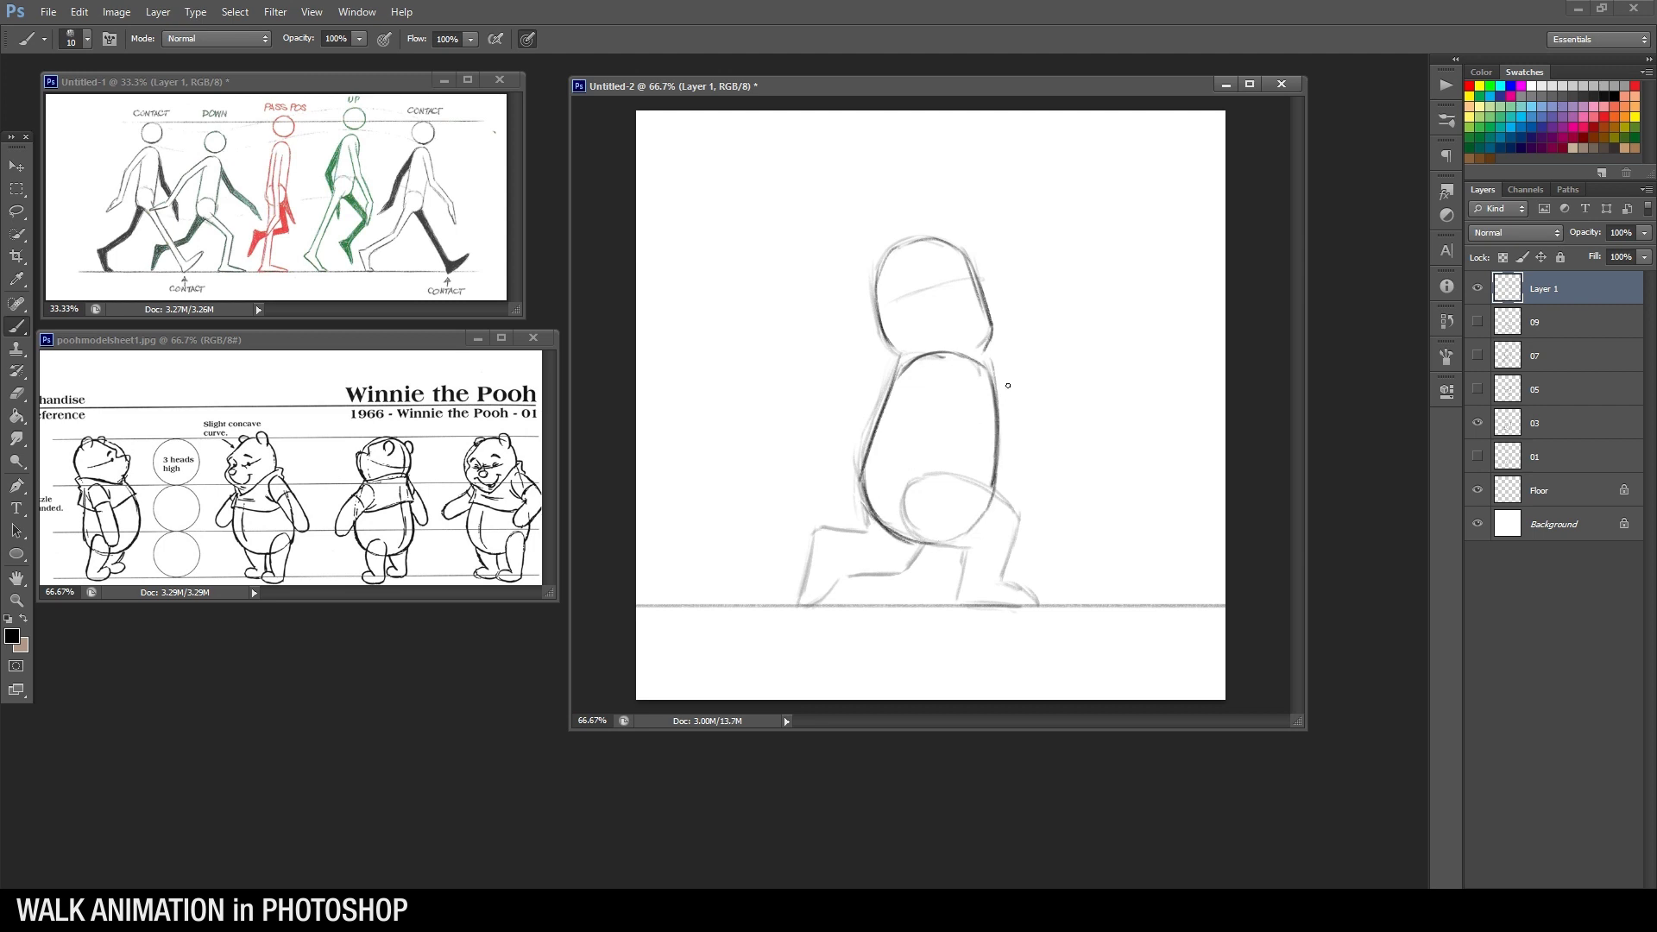
# Sketch the near leg's rounded hip and thigh inside the lower body, erasing and correcting the curves
pyautogui.moveTo(920, 479)
pyautogui.mouseDown()
pyautogui.moveTo(946, 477)
pyautogui.moveTo(950, 510)
pyautogui.moveTo(923, 571)
pyautogui.mouseUp()
pyautogui.press('e')
pyautogui.moveTo(956, 485)
pyautogui.mouseDown()
pyautogui.moveTo(922, 476)
pyautogui.moveTo(954, 508)
pyautogui.moveTo(940, 559)
pyautogui.mouseUp()
pyautogui.press('b')
pyautogui.moveTo(962, 509)
pyautogui.mouseDown()
pyautogui.moveTo(907, 480)
pyautogui.moveTo(923, 472)
pyautogui.moveTo(886, 517)
pyautogui.moveTo(907, 478)
pyautogui.moveTo(885, 527)
pyautogui.moveTo(896, 491)
pyautogui.moveTo(960, 485)
pyautogui.mouseUp()
pyautogui.press('e')
pyautogui.press('b')
pyautogui.press('e')
pyautogui.press('b')
pyautogui.press('e')
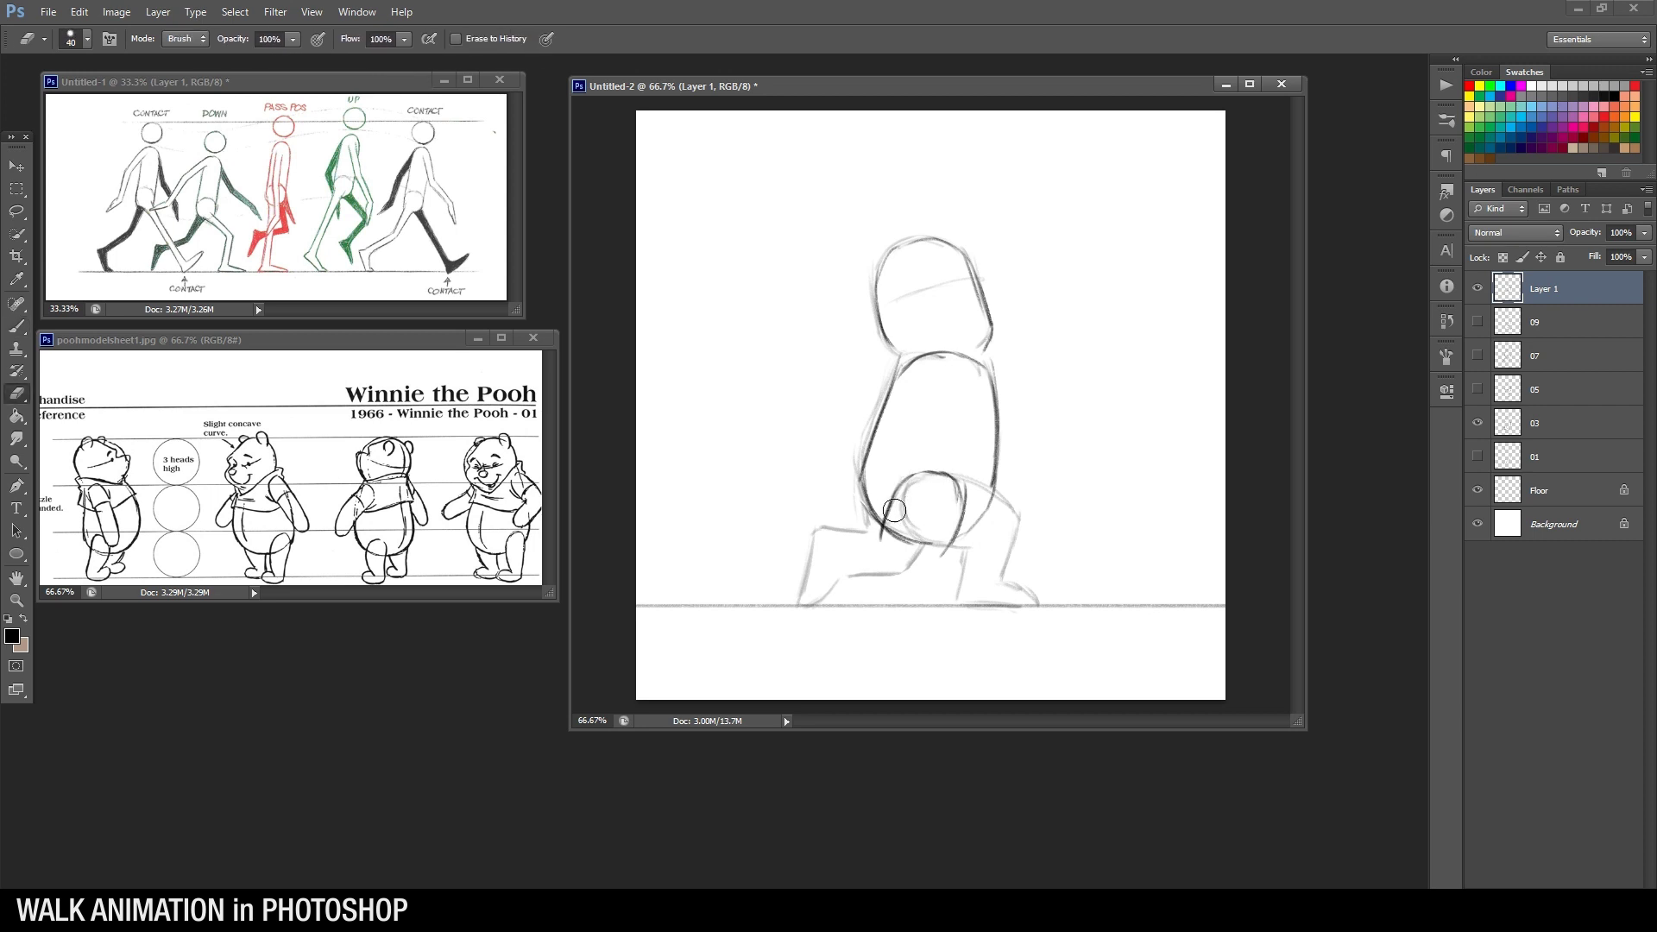
# Extend the near leg backward with a bent knee and sketch its trailing foot with the toe on the floor
pyautogui.press('b')
pyautogui.moveTo(961, 500)
pyautogui.mouseDown()
pyautogui.moveTo(930, 569)
pyautogui.moveTo(960, 522)
pyautogui.moveTo(962, 543)
pyautogui.moveTo(919, 574)
pyautogui.moveTo(874, 537)
pyautogui.moveTo(909, 579)
pyautogui.mouseUp()
pyautogui.press('e')
pyautogui.press('b')
pyautogui.moveTo(862, 578)
pyautogui.mouseDown()
pyautogui.moveTo(923, 559)
pyautogui.moveTo(835, 531)
pyautogui.moveTo(808, 602)
pyautogui.mouseUp()
pyautogui.press('e')
pyautogui.press('b')
pyautogui.press('e')
pyautogui.press('b')
pyautogui.moveTo(829, 532)
pyautogui.mouseDown()
pyautogui.moveTo(807, 602)
pyautogui.moveTo(829, 597)
pyautogui.mouseUp()
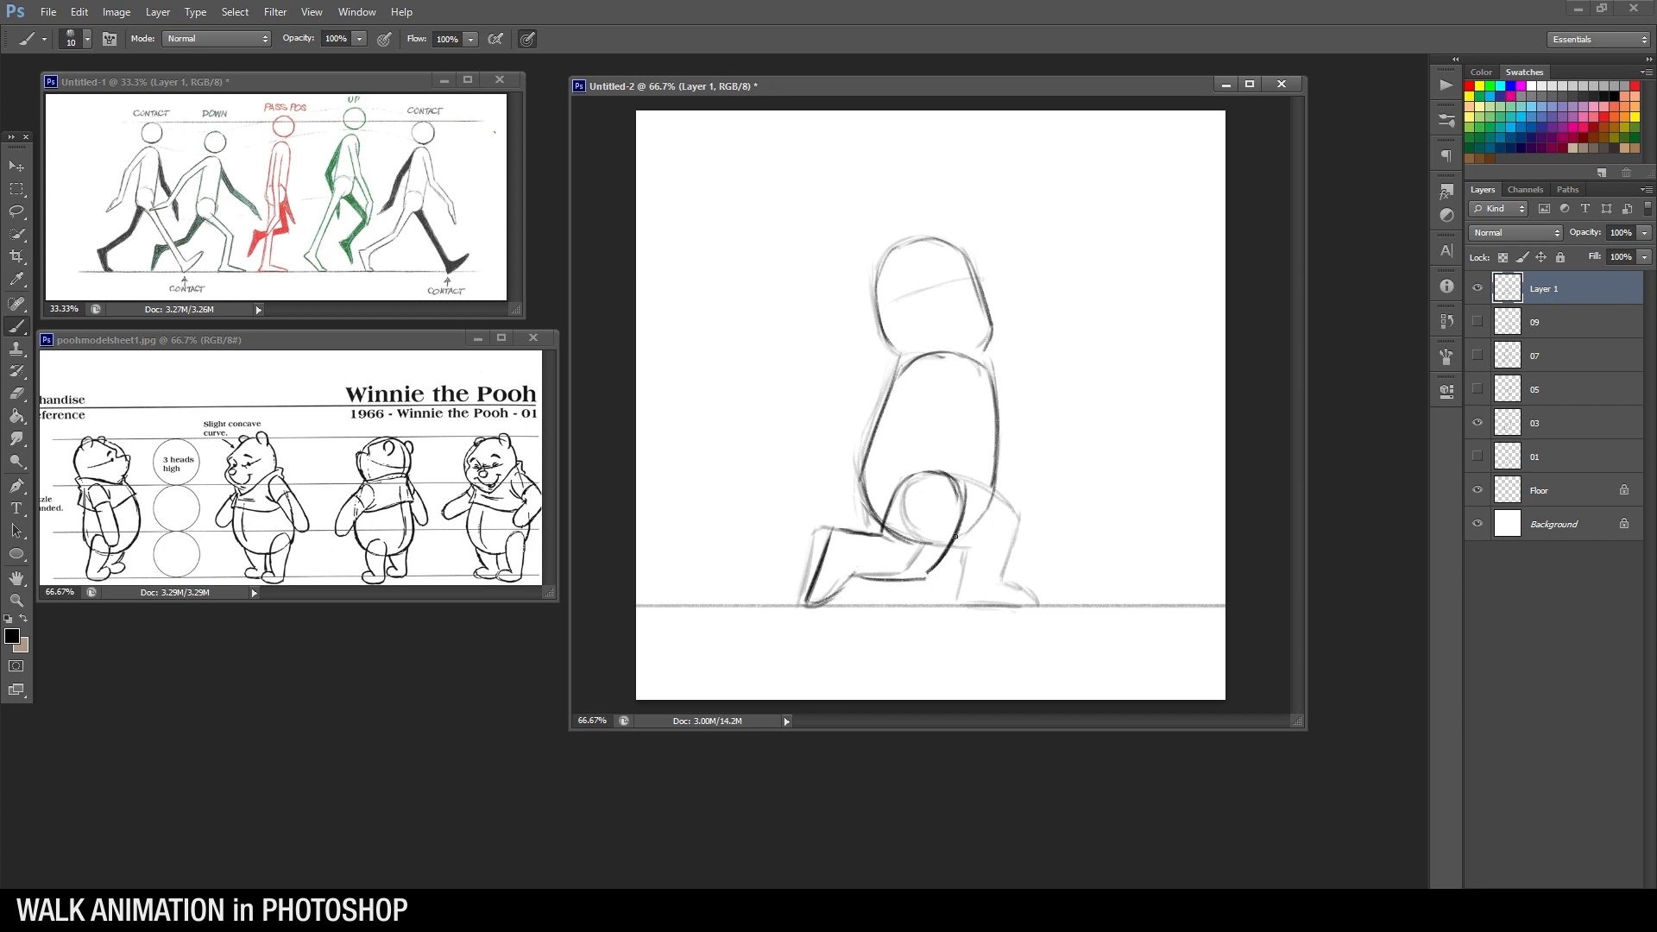
# Sketch the far leg bent forward with its foot flat on the floor, and clean up the toe
pyautogui.moveTo(960, 537); pyautogui.dragTo(993, 488)
pyautogui.moveTo(997, 491)
pyautogui.mouseDown()
pyautogui.moveTo(1022, 515)
pyautogui.moveTo(953, 542)
pyautogui.moveTo(975, 548)
pyautogui.moveTo(1016, 501)
pyautogui.moveTo(1001, 490)
pyautogui.moveTo(1022, 507)
pyautogui.moveTo(1008, 574)
pyautogui.moveTo(969, 546)
pyautogui.moveTo(964, 605)
pyautogui.moveTo(972, 565)
pyautogui.moveTo(970, 604)
pyautogui.moveTo(1043, 604)
pyautogui.mouseUp()
pyautogui.press('e')
pyautogui.press('b')
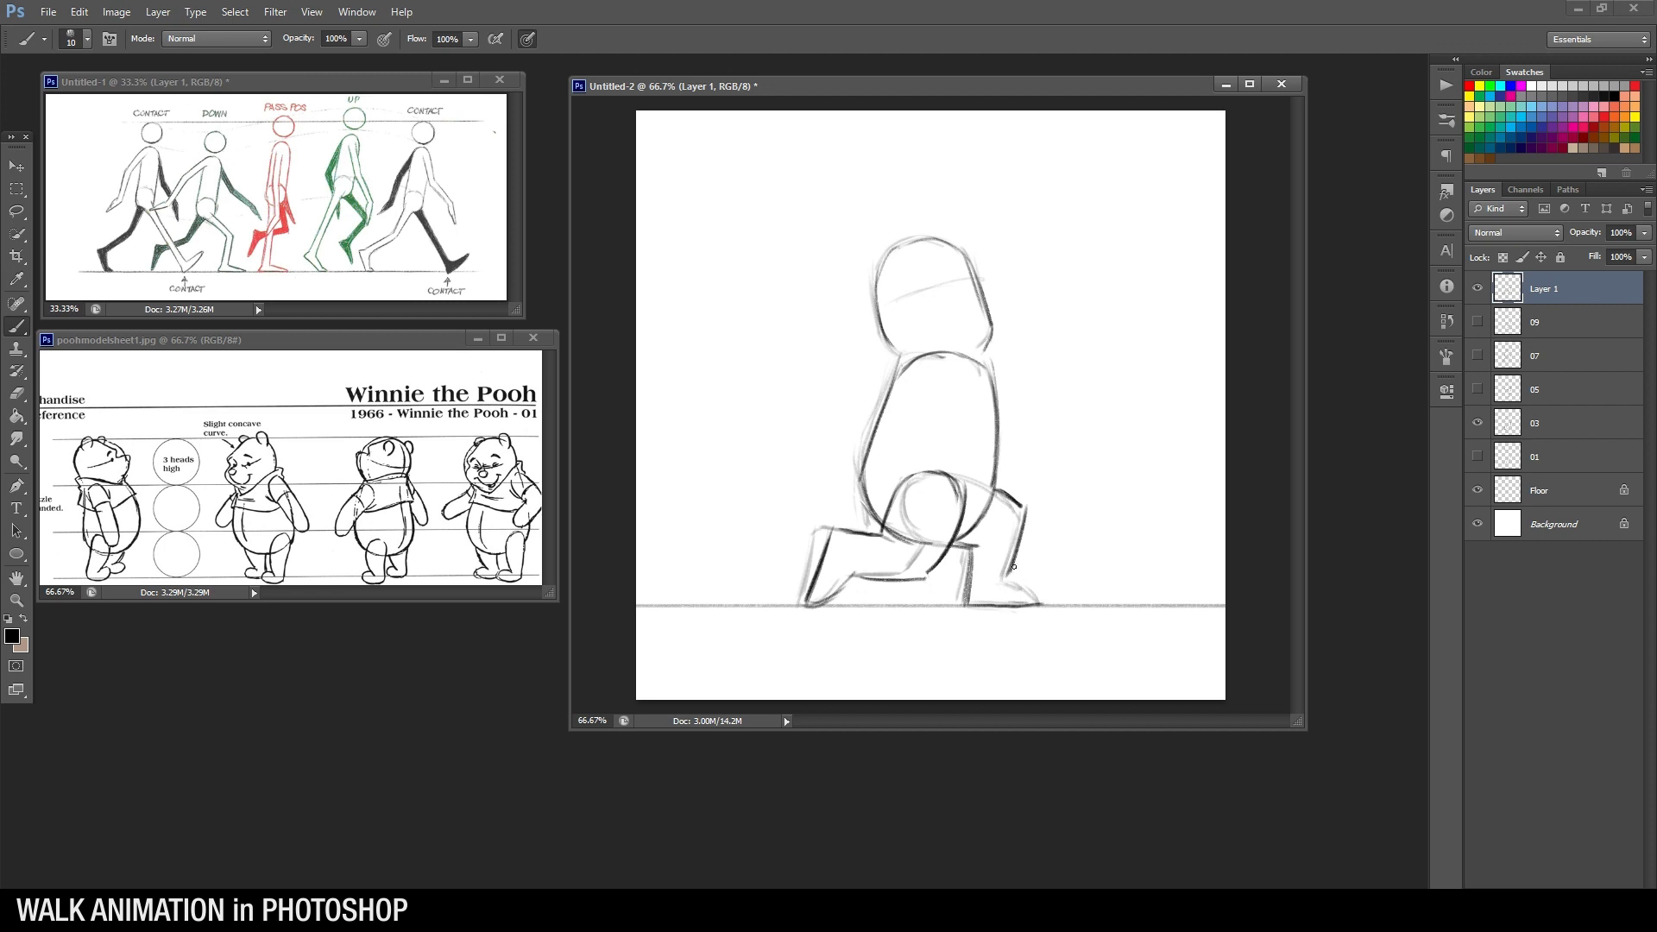
pyautogui.moveTo(1007, 582); pyautogui.dragTo(1045, 606)
pyautogui.press('e')
pyautogui.press('b')
pyautogui.press('e')
pyautogui.press('b')
pyautogui.press('e')
pyautogui.moveTo(1033, 583); pyautogui.dragTo(1046, 599)
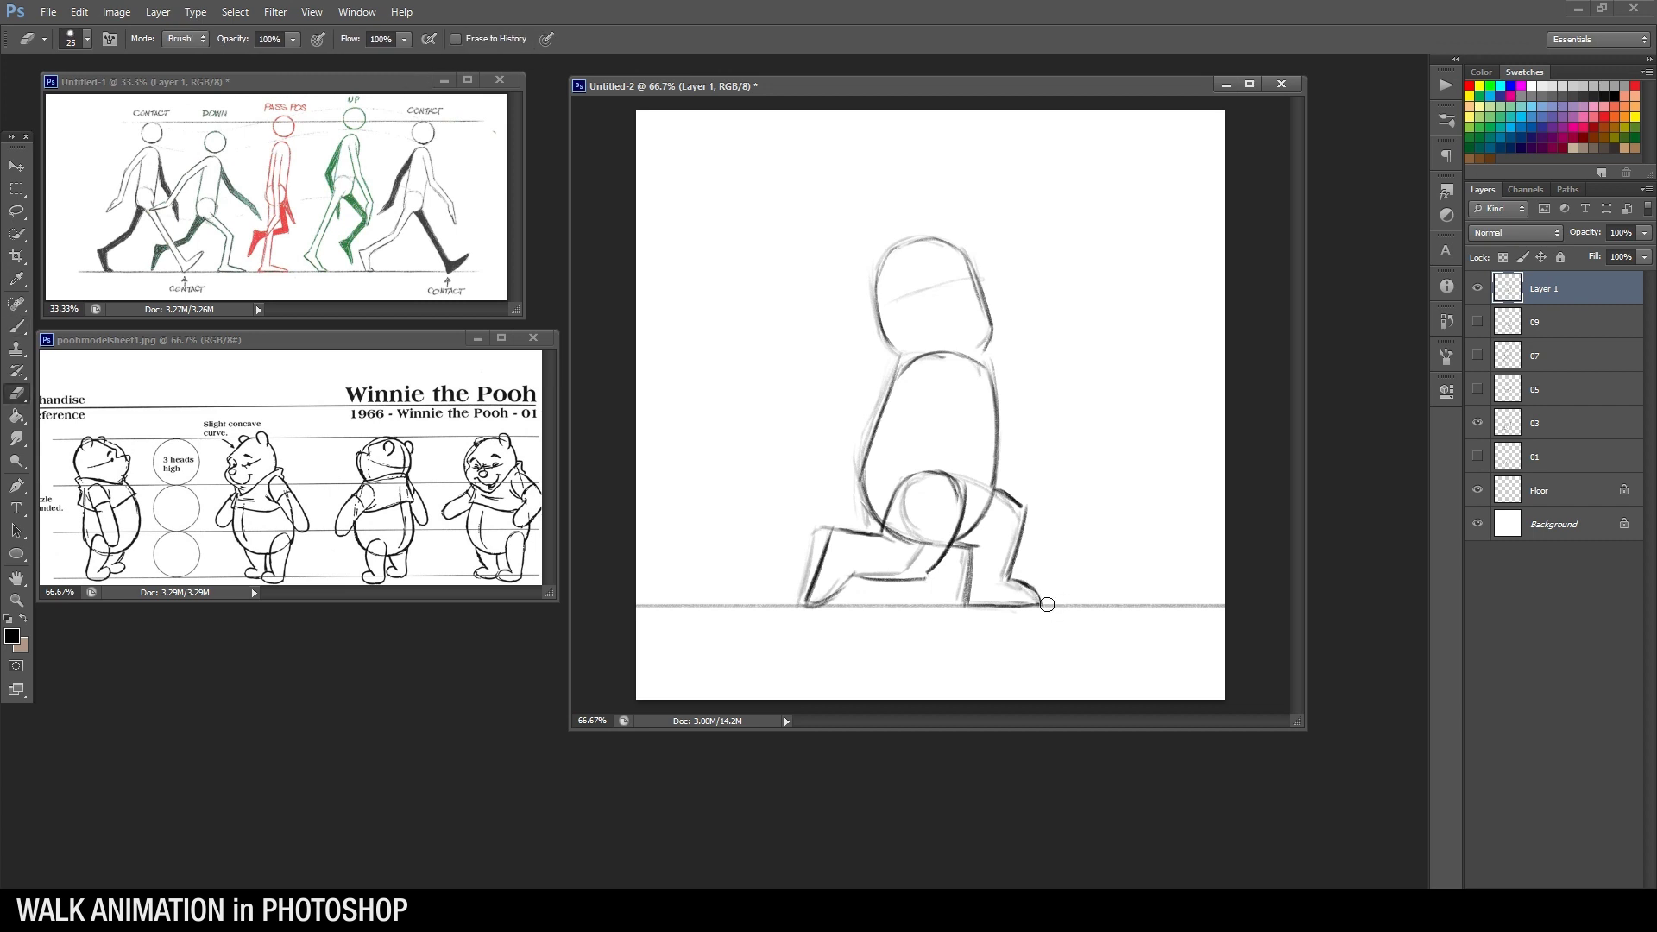
pyautogui.press('b')
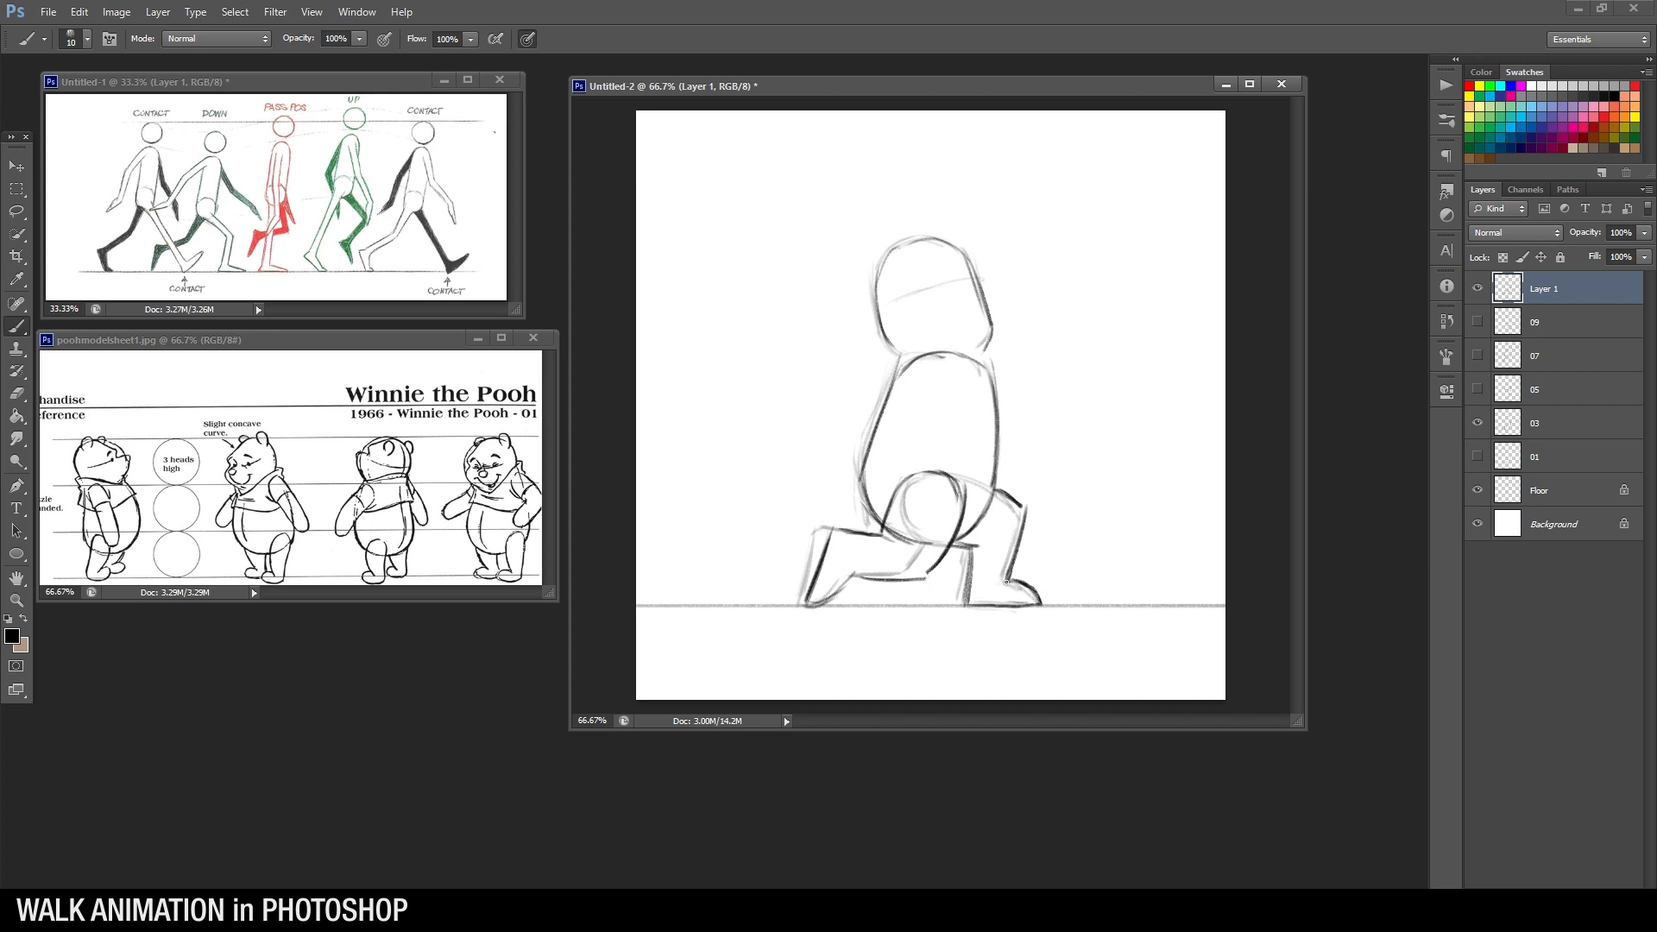
# Clean up the front knee and redraw the underside of the trailing thigh in the second down pose
pyautogui.press('e')
pyautogui.moveTo(1012, 490); pyautogui.dragTo(1025, 528)
pyautogui.press('b')
pyautogui.press('e')
pyautogui.press('b')
pyautogui.press('e')
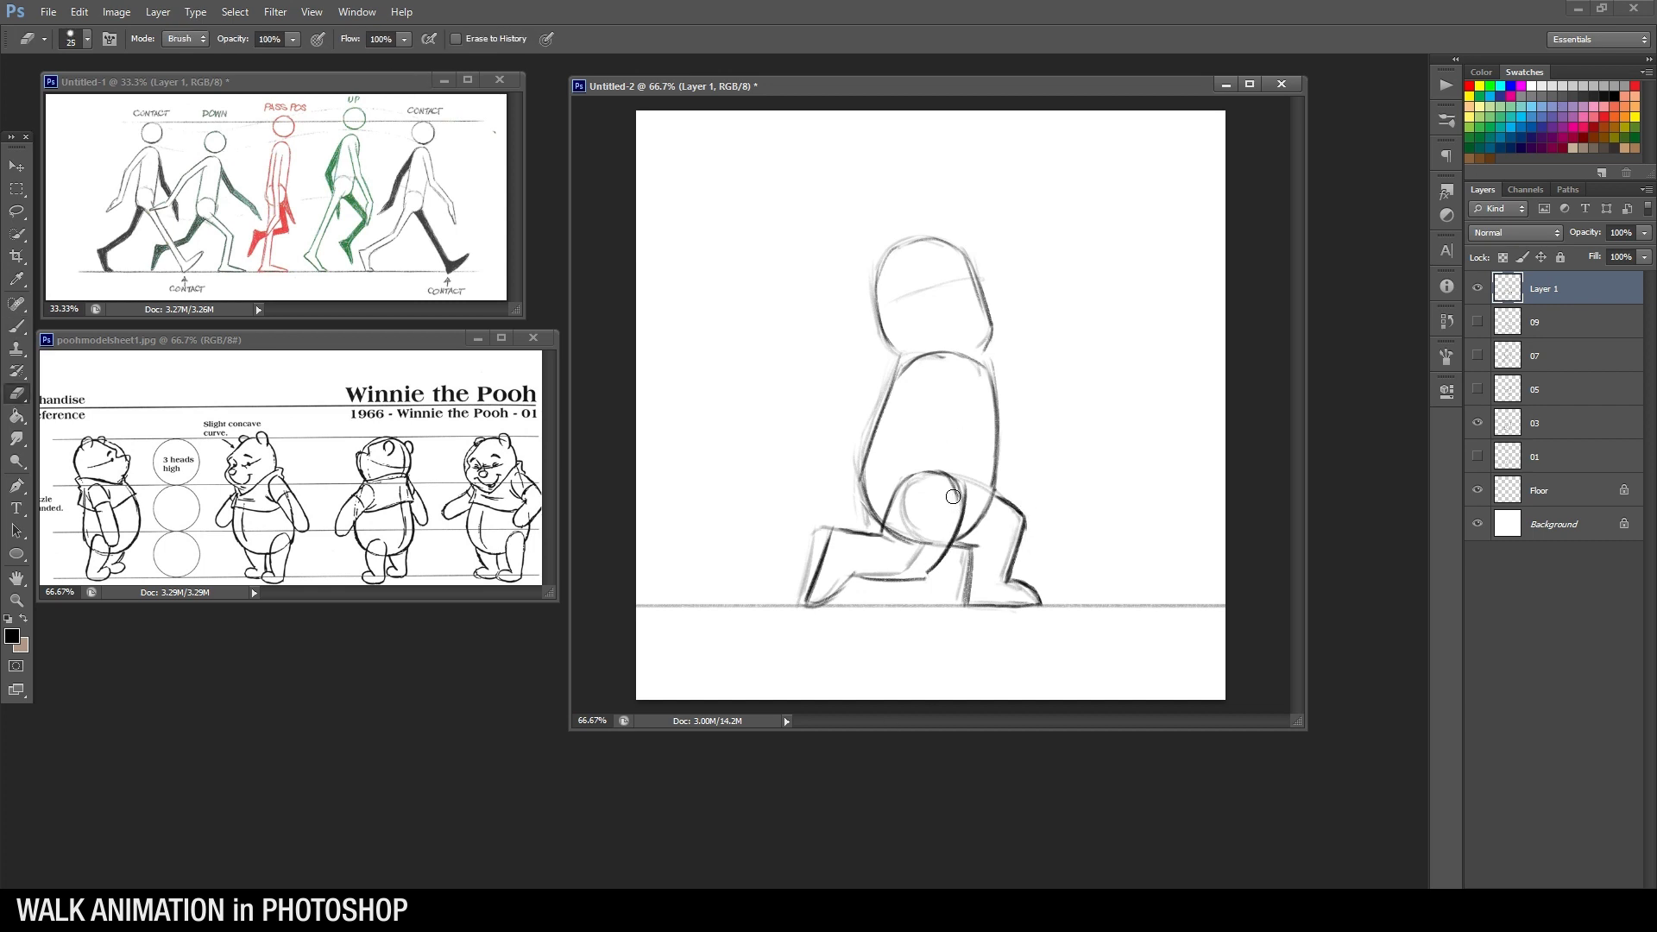
pyautogui.press('b')
pyautogui.moveTo(918, 577); pyautogui.dragTo(934, 569)
pyautogui.press('e')
pyautogui.press('b')
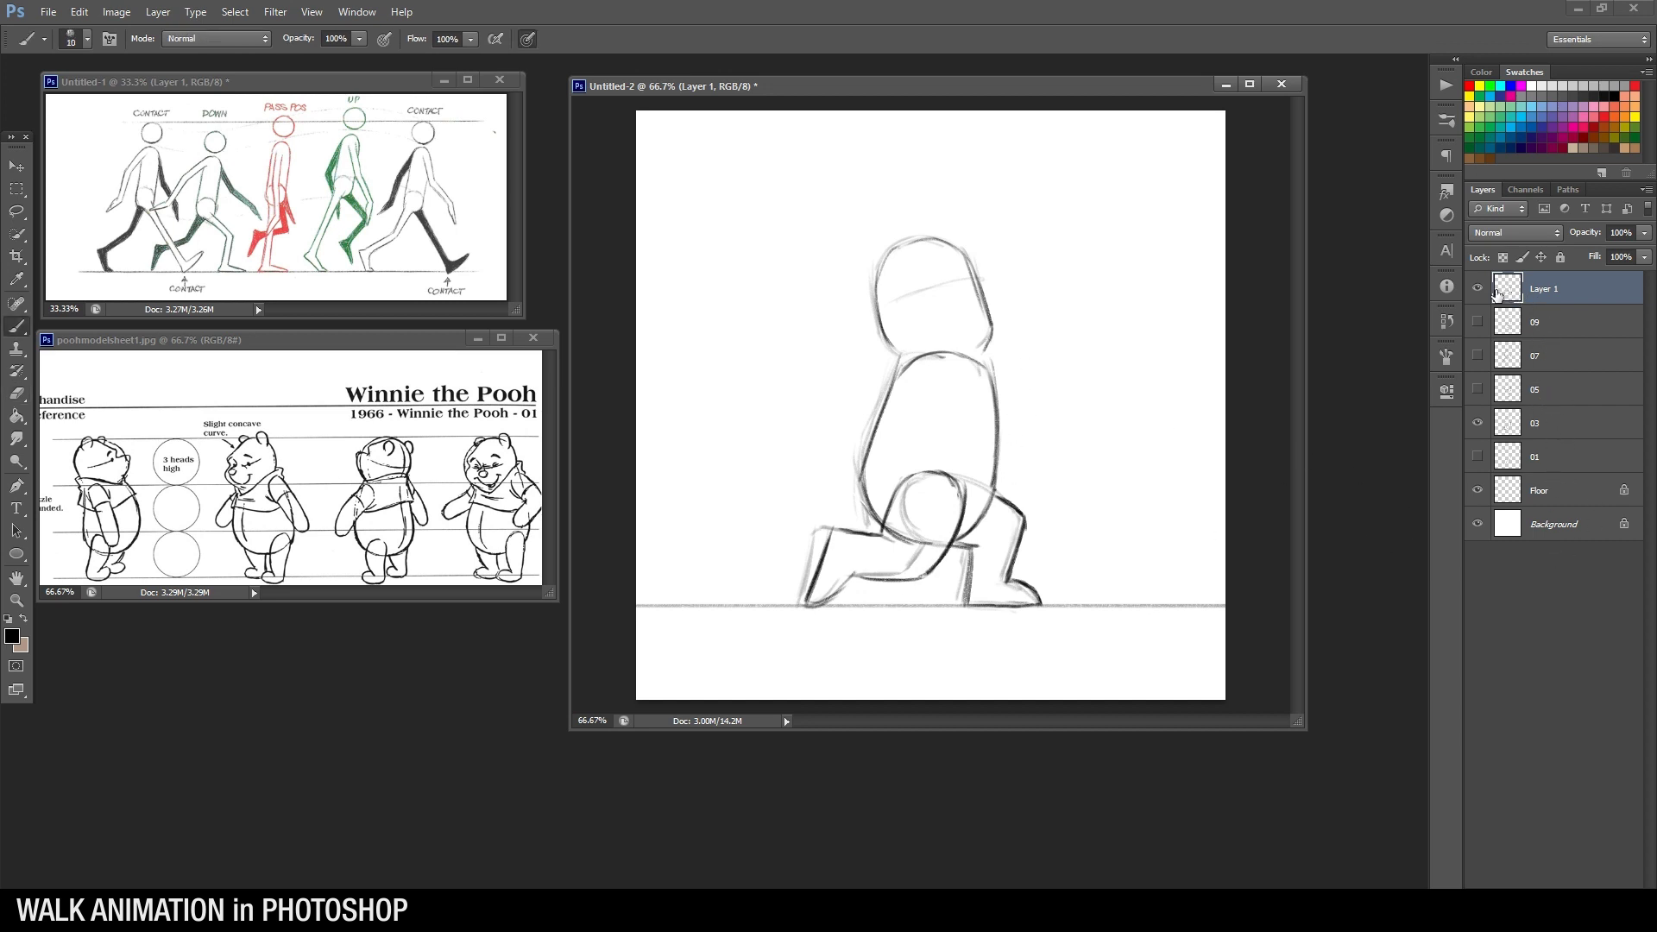
# Rename the second down pose's layer as 11
pyautogui.doubleClick(1545, 293)
pyautogui.write('11')
pyautogui.press('Return')
# Add a new top layer, hide layers 11 and 03, and show layer 05 at reduced opacity as the tracing guide
pyautogui.click(1598, 885)
pyautogui.click(1477, 322)
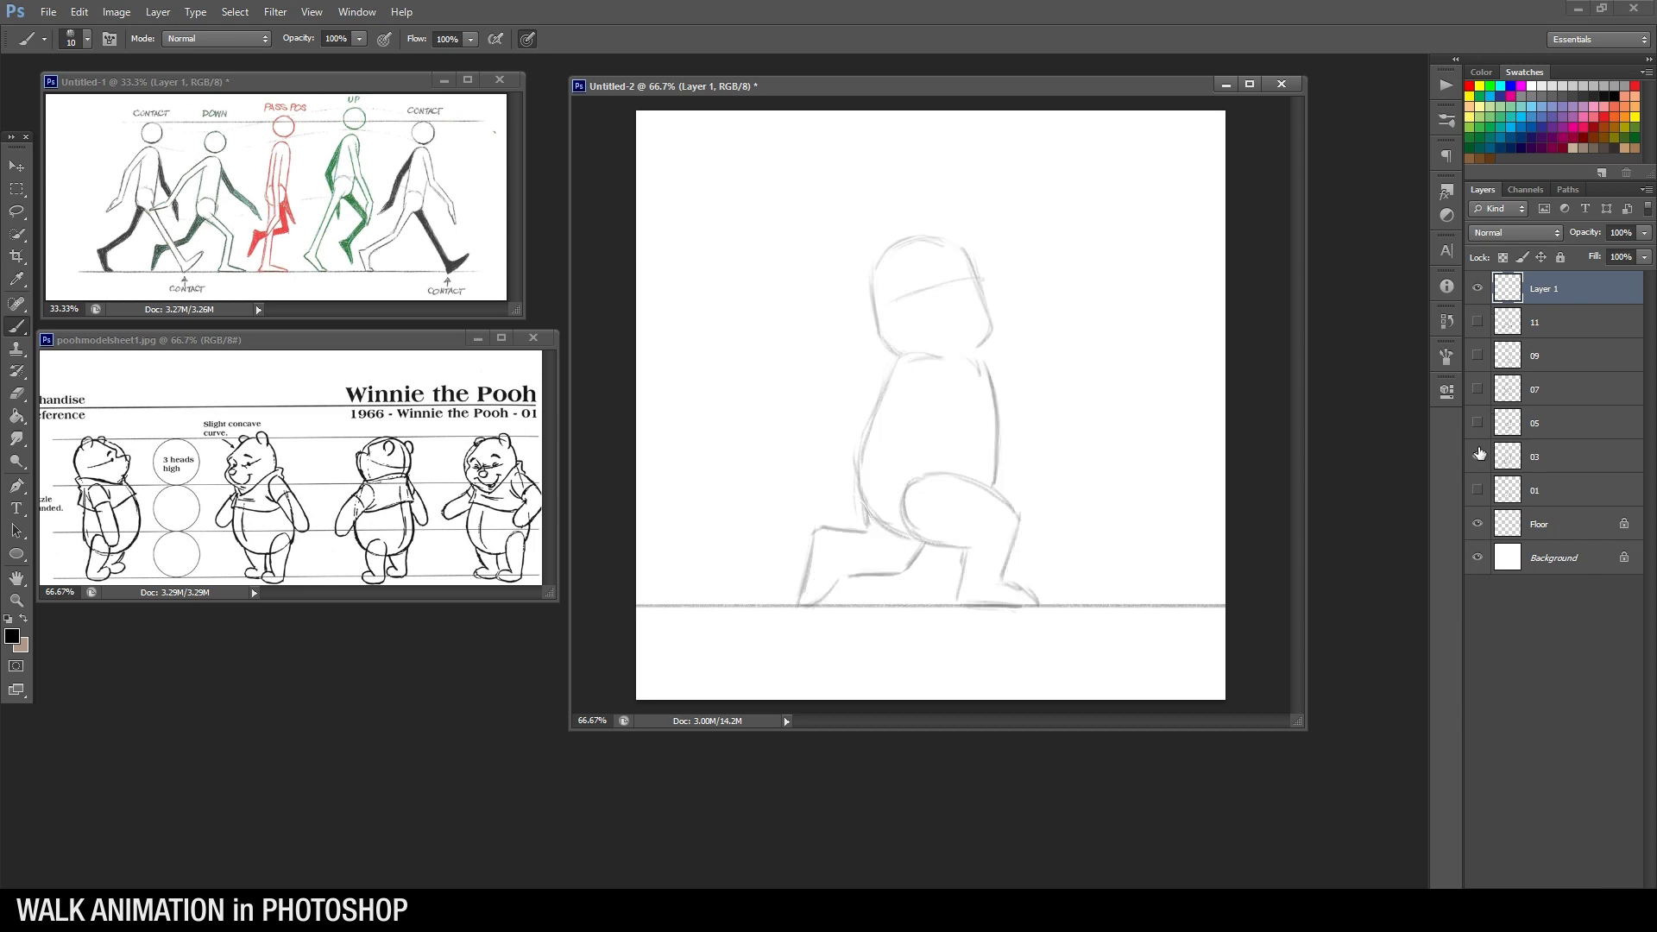
pyautogui.click(1478, 455)
pyautogui.click(1477, 422)
pyautogui.click(1546, 429)
pyautogui.click(1643, 232)
pyautogui.moveTo(1610, 250); pyautogui.dragTo(1592, 252)
pyautogui.click(1563, 290)
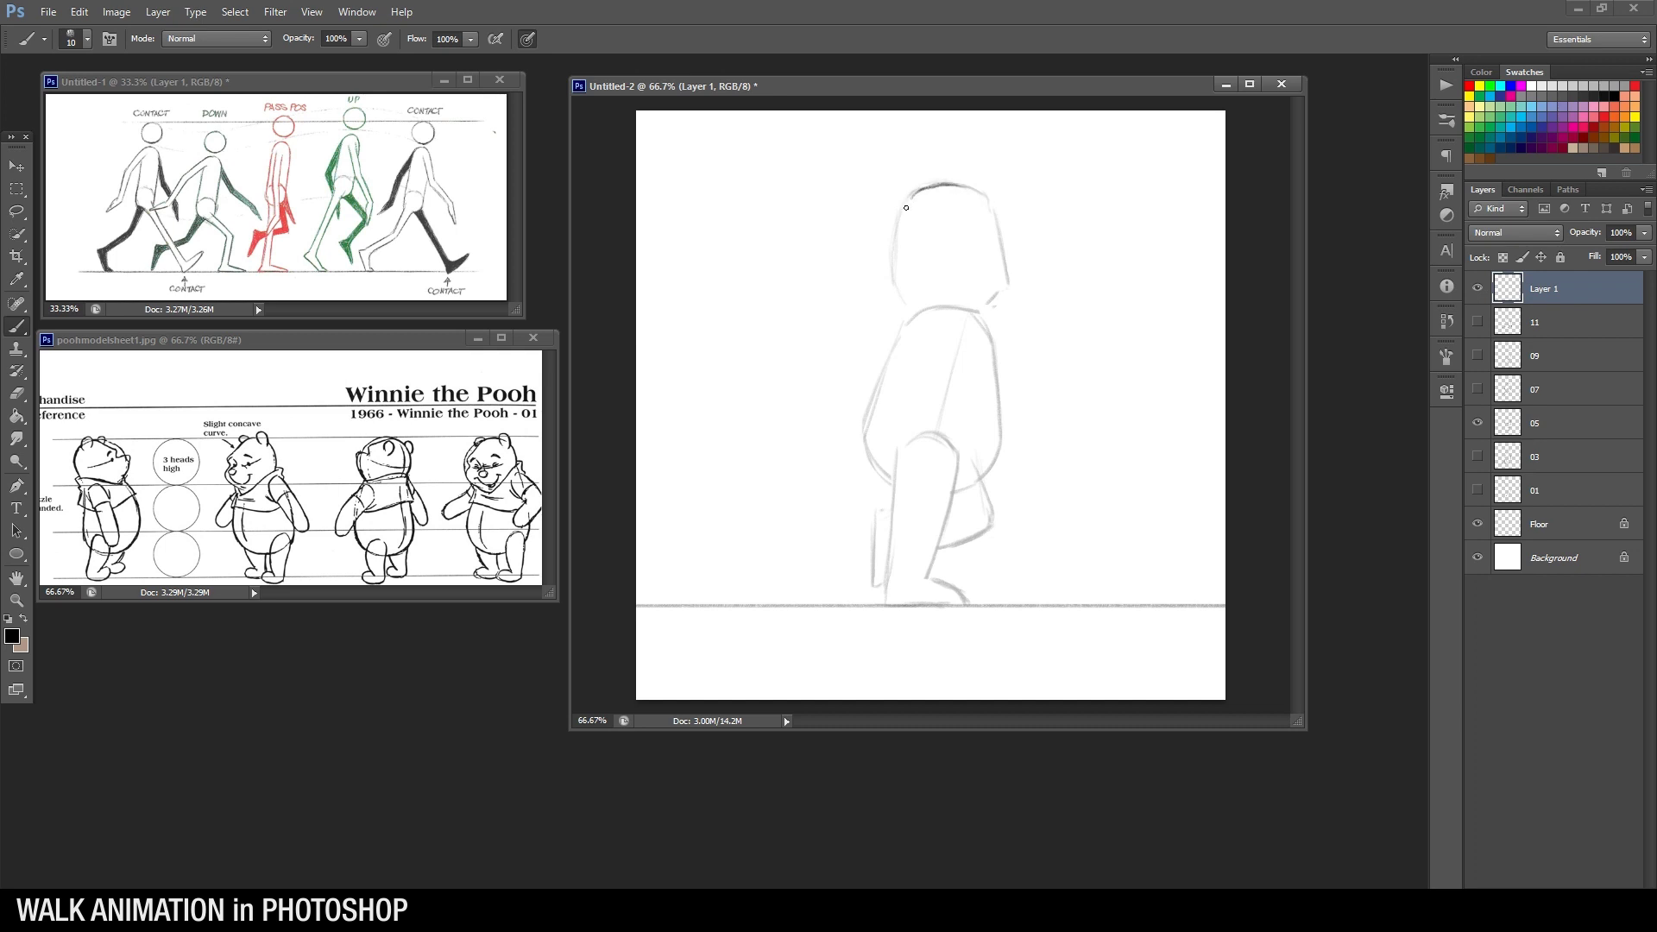
# Trace the head and body of the layer 05 passing pose onto the new layer
pyautogui.moveTo(904, 212); pyautogui.dragTo(892, 302)
pyautogui.moveTo(996, 211); pyautogui.dragTo(1006, 279)
pyautogui.moveTo(923, 311)
pyautogui.mouseDown()
pyautogui.moveTo(979, 308)
pyautogui.moveTo(903, 329)
pyautogui.moveTo(861, 429)
pyautogui.mouseUp()
pyautogui.moveTo(978, 314); pyautogui.dragTo(999, 451)
pyautogui.moveTo(877, 391); pyautogui.dragTo(881, 475)
pyautogui.moveTo(1001, 447)
pyautogui.mouseDown()
pyautogui.moveTo(941, 495)
pyautogui.moveTo(882, 475)
pyautogui.mouseUp()
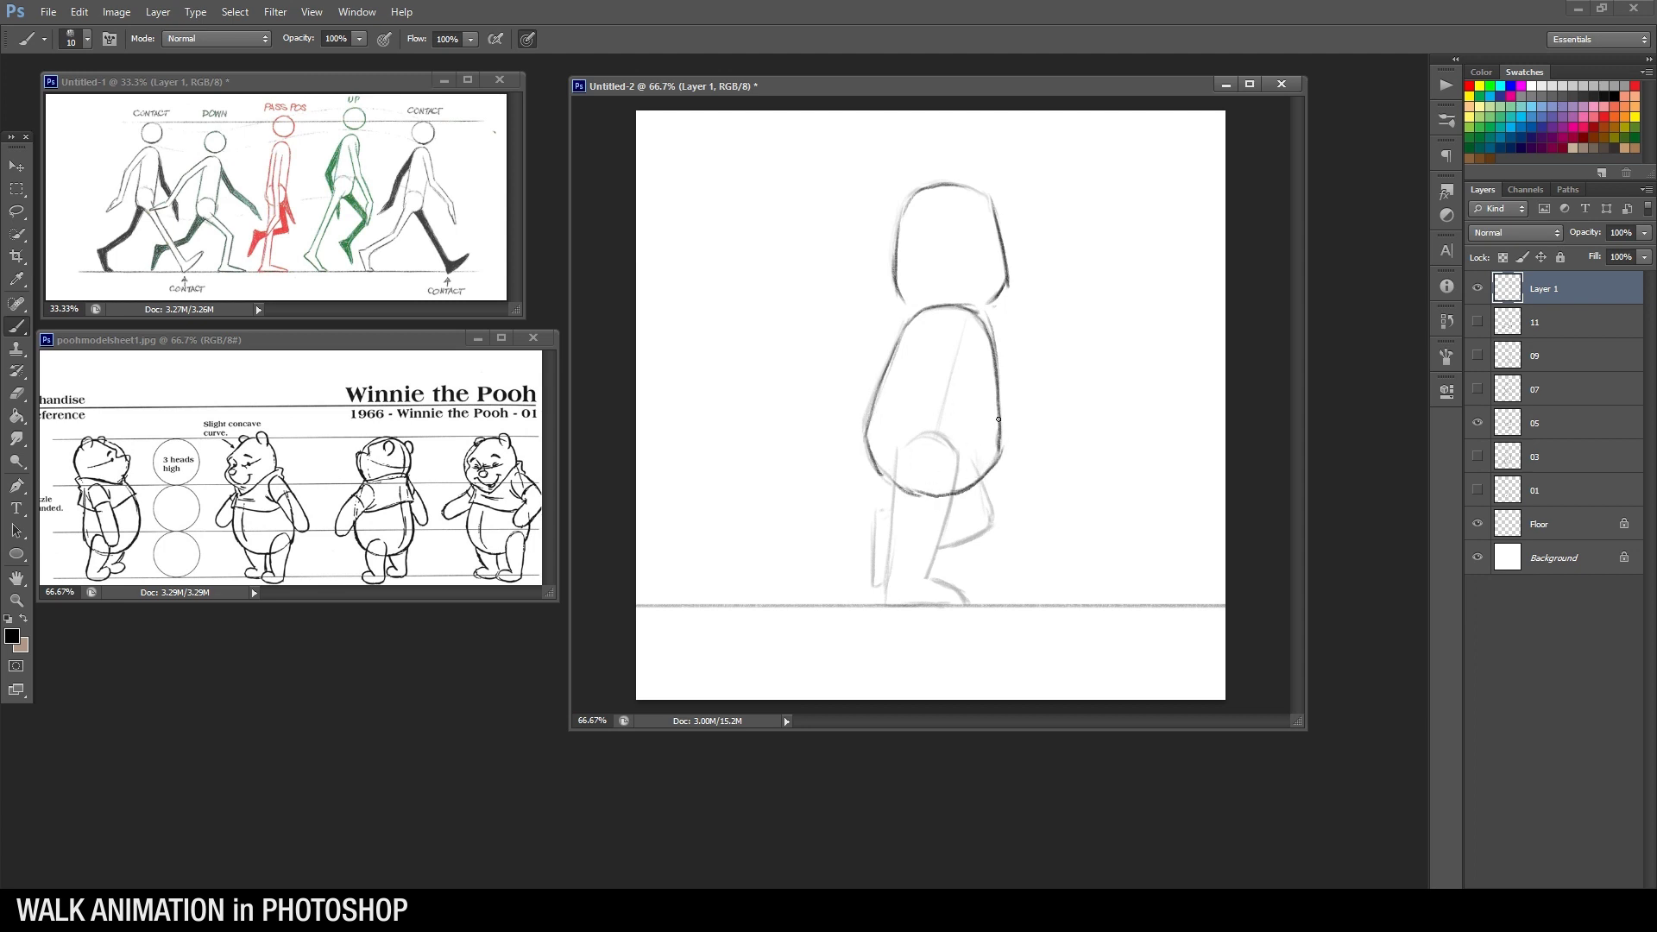
# Draw the near leg of the second passing pose raised with a bent knee, starting from a circular hip, and clean up its hanging foot
pyautogui.moveTo(929, 445)
pyautogui.mouseDown()
pyautogui.moveTo(912, 460)
pyautogui.moveTo(939, 436)
pyautogui.moveTo(908, 479)
pyautogui.moveTo(926, 454)
pyautogui.moveTo(916, 493)
pyautogui.moveTo(967, 450)
pyautogui.moveTo(927, 434)
pyautogui.moveTo(958, 438)
pyautogui.moveTo(937, 499)
pyautogui.moveTo(998, 516)
pyautogui.moveTo(973, 538)
pyautogui.mouseUp()
pyautogui.press('e')
pyautogui.press('b')
pyautogui.moveTo(994, 531)
pyautogui.mouseDown()
pyautogui.moveTo(935, 508)
pyautogui.moveTo(885, 518)
pyautogui.moveTo(901, 578)
pyautogui.mouseUp()
pyautogui.moveTo(881, 518); pyautogui.dragTo(904, 583)
pyautogui.press('e')
pyautogui.moveTo(872, 515)
pyautogui.mouseDown()
pyautogui.moveTo(927, 511)
pyautogui.moveTo(912, 596)
pyautogui.mouseUp()
pyautogui.press('b')
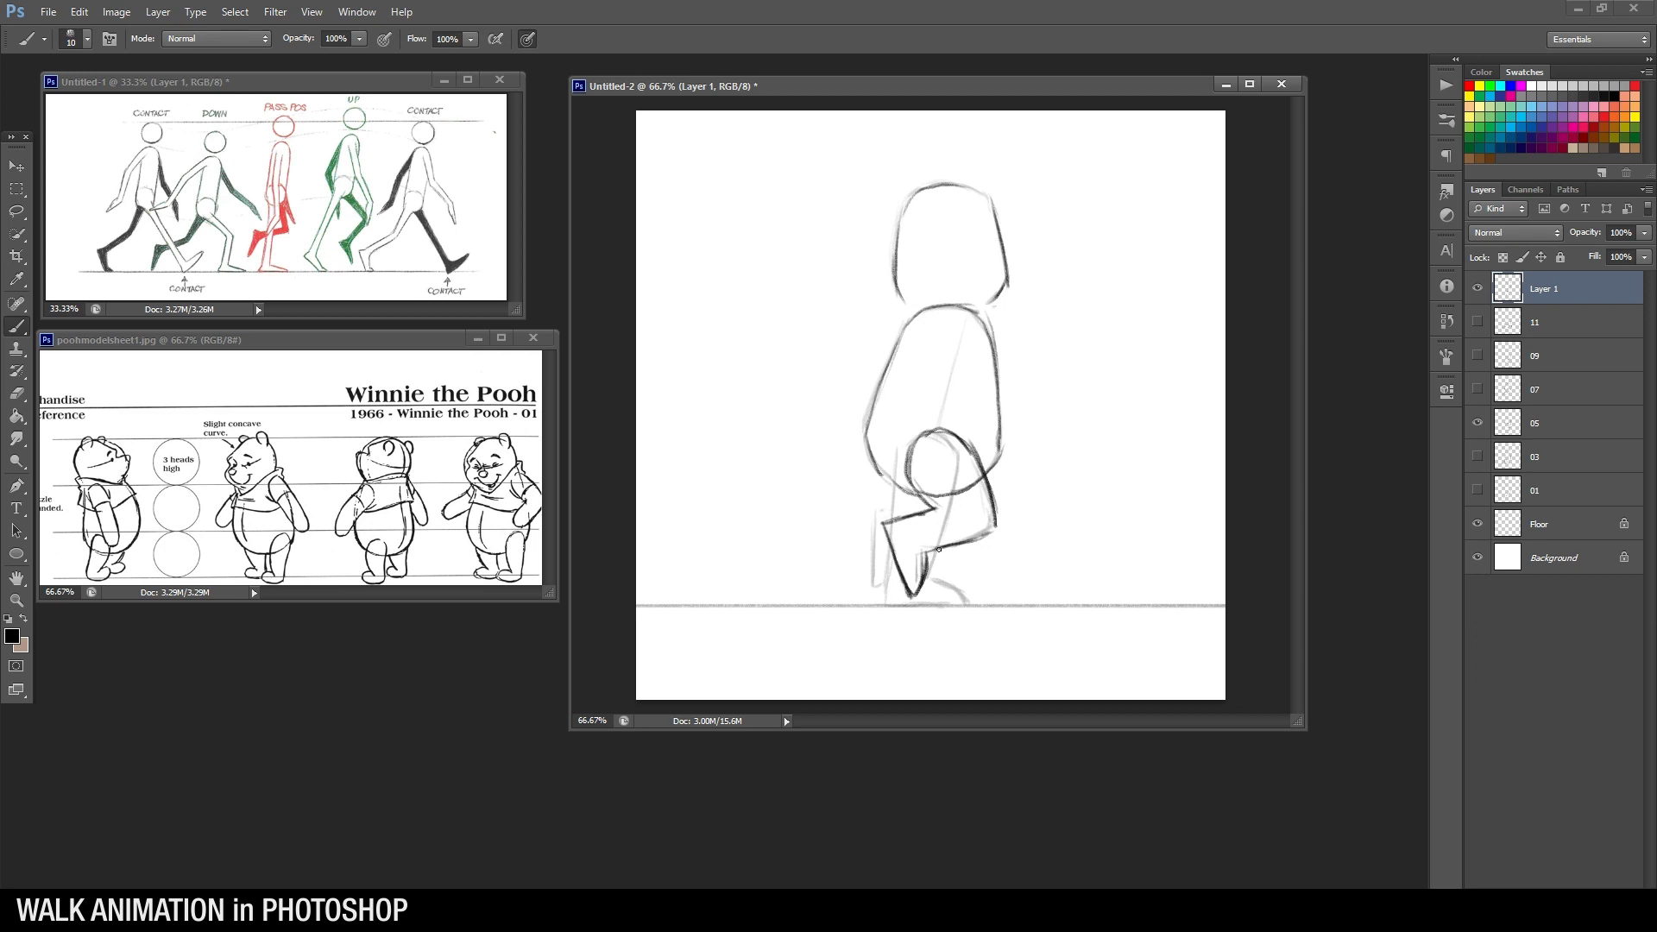
# Trace the straight standing leg and its flat foot from the guide, and rename the layer as 13
pyautogui.moveTo(898, 478)
pyautogui.mouseDown()
pyautogui.moveTo(892, 520)
pyautogui.moveTo(931, 582)
pyautogui.moveTo(887, 603)
pyautogui.mouseUp()
pyautogui.moveTo(893, 554)
pyautogui.mouseDown()
pyautogui.moveTo(886, 599)
pyautogui.moveTo(963, 599)
pyautogui.mouseUp()
pyautogui.doubleClick(1544, 287)
pyautogui.write('13')
pyautogui.press('Return')
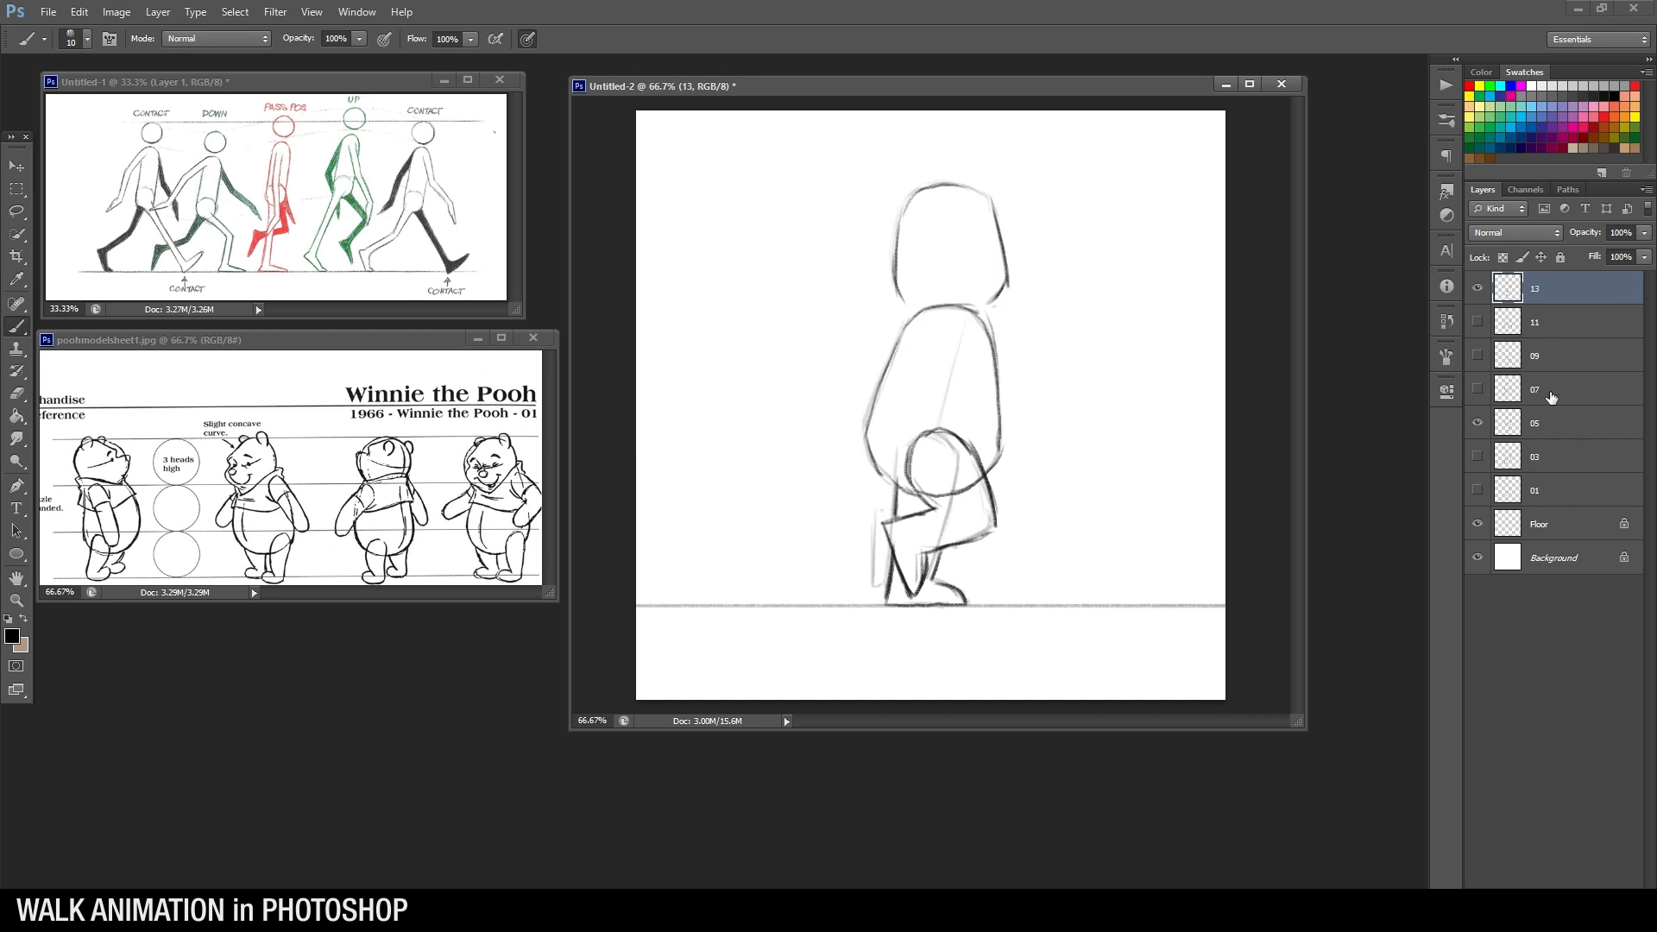
# Add a new top layer, hide layers 13 and 05, and show layer 07 at reduced opacity as the tracing guide
pyautogui.click(1477, 288)
pyautogui.click(1603, 873)
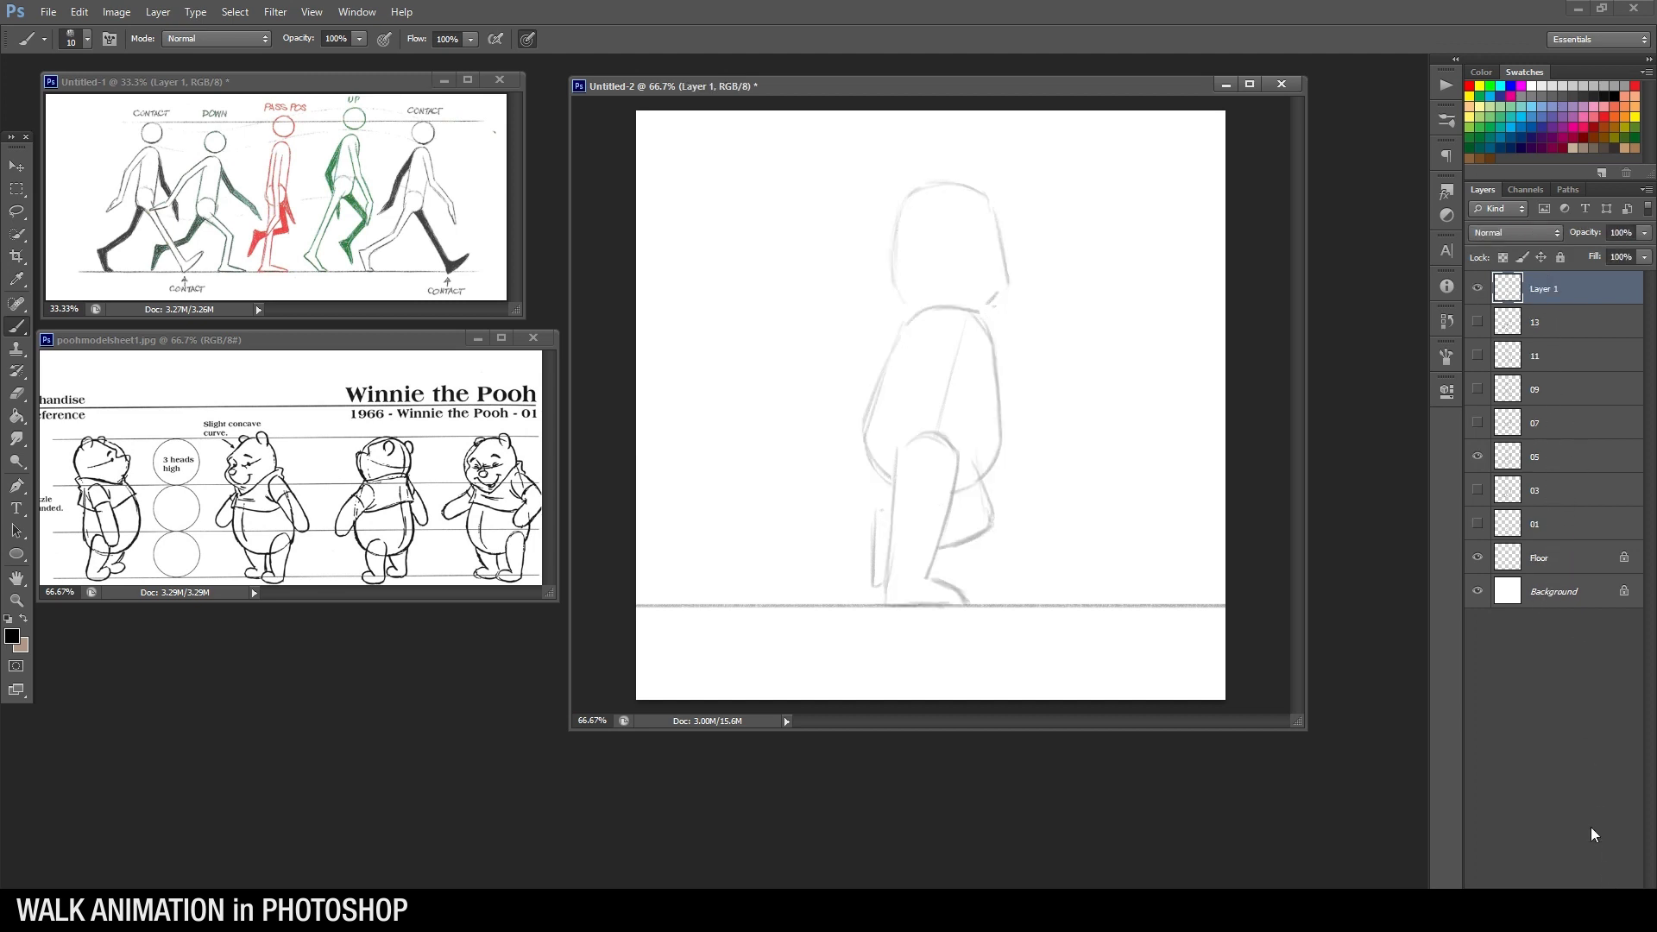
pyautogui.click(1477, 456)
pyautogui.click(1477, 423)
pyautogui.click(1553, 423)
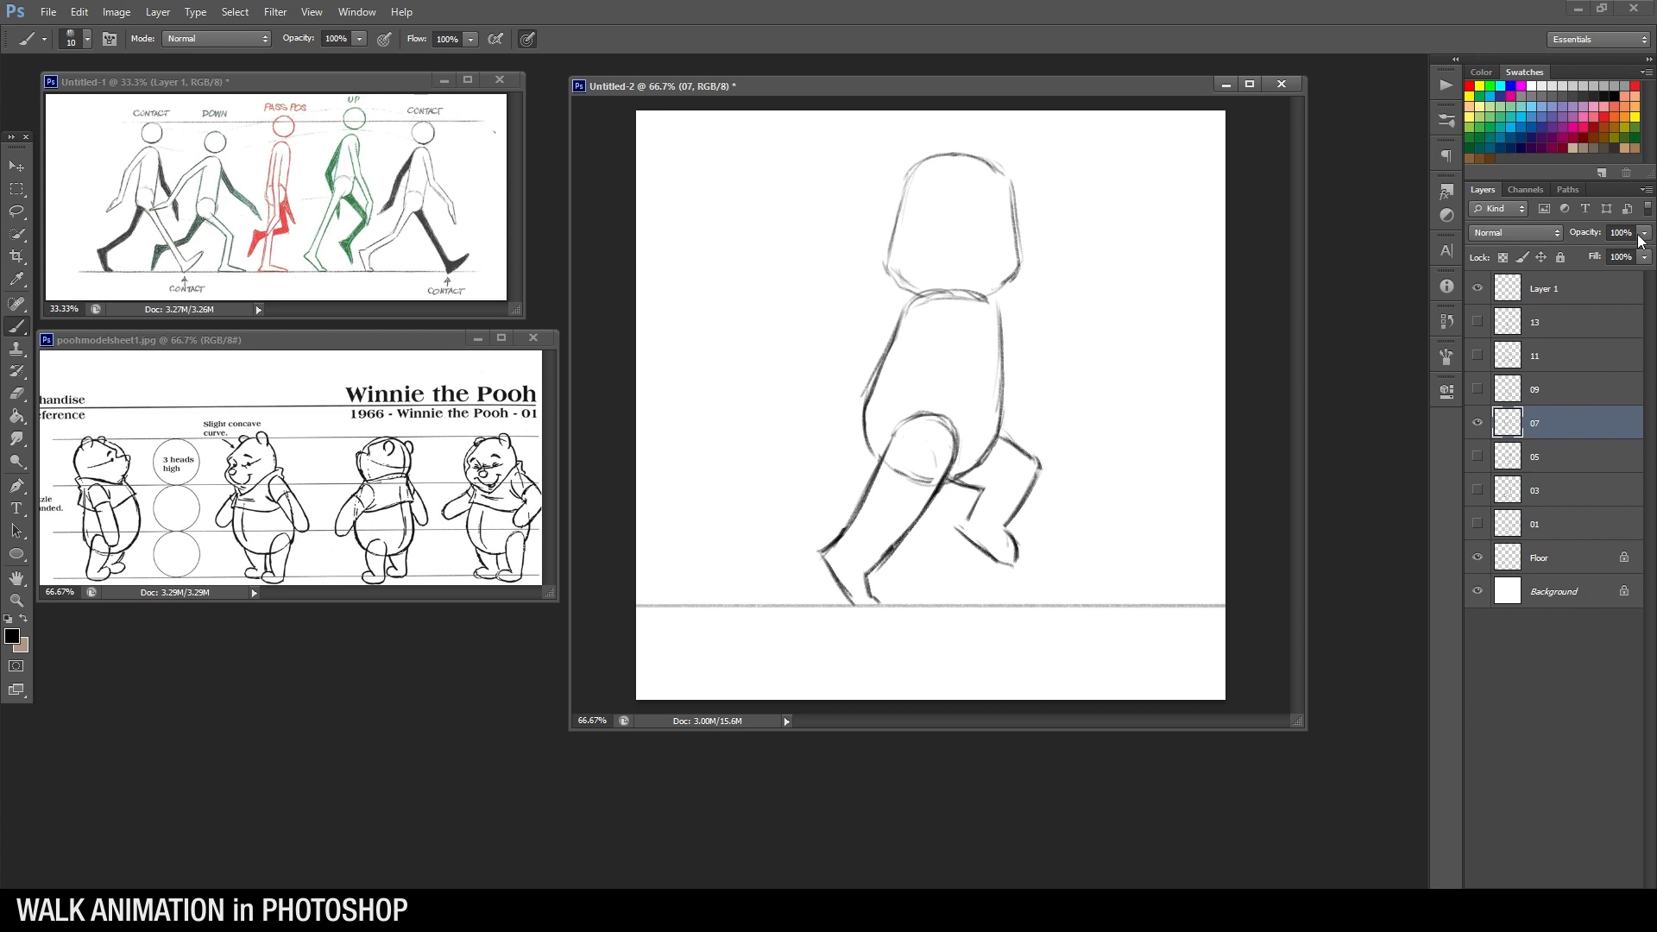
pyautogui.click(1643, 233)
pyautogui.click(1576, 251)
pyautogui.click(1560, 288)
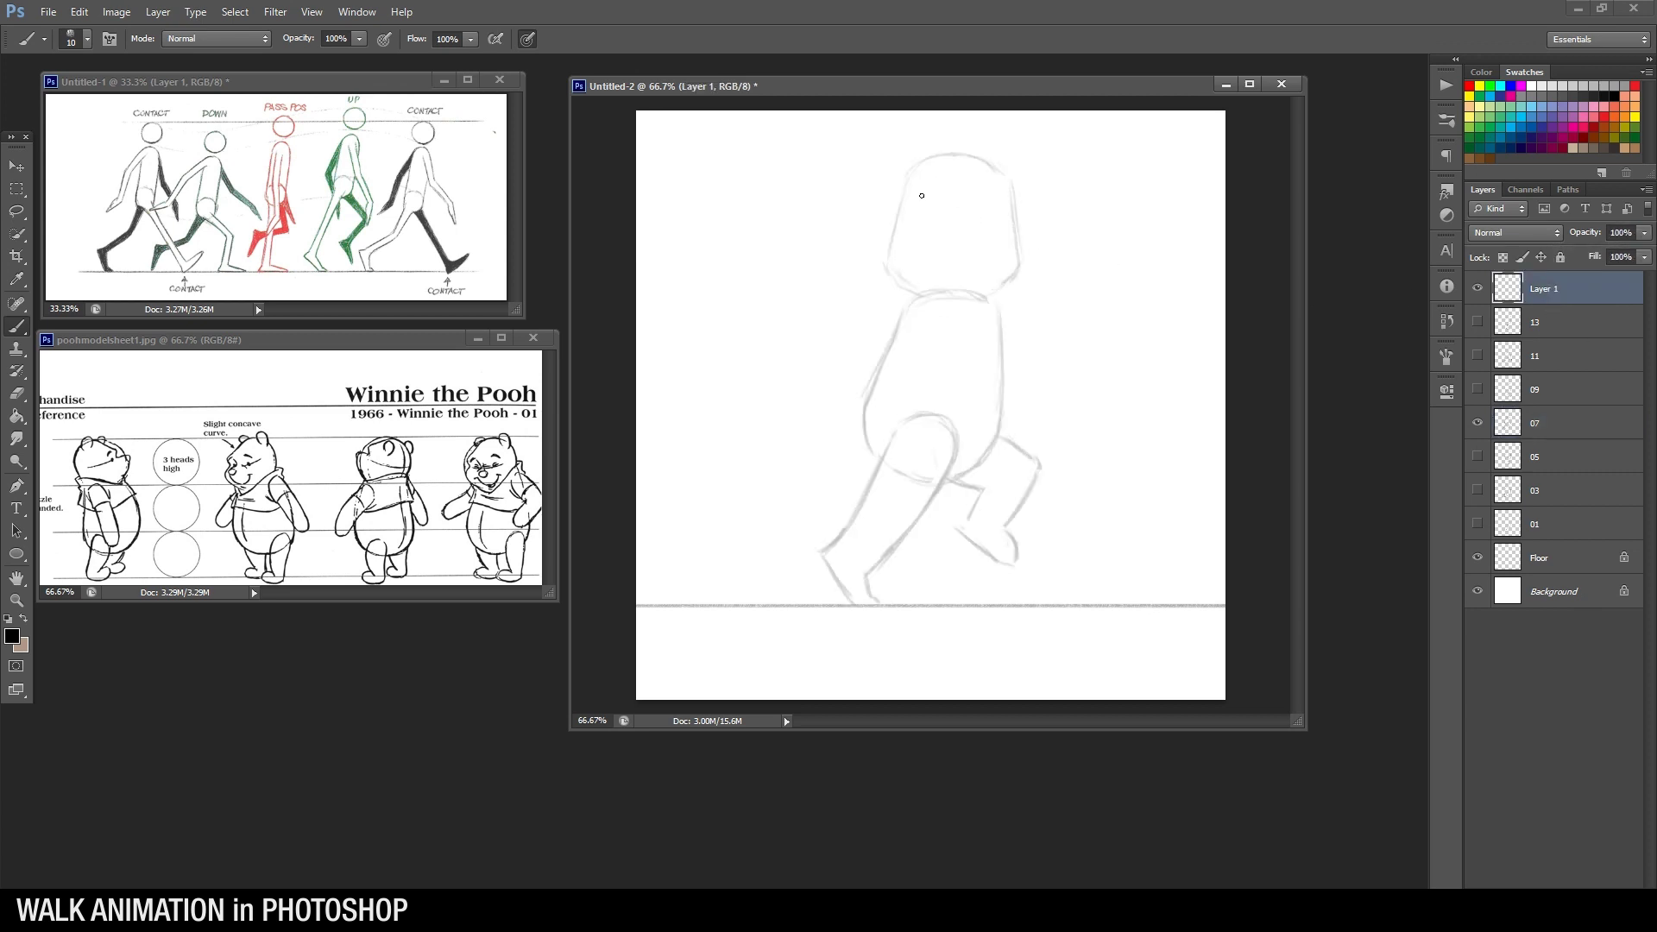
# Trace the head and body of the layer 07 up pose onto the new layer
pyautogui.moveTo(907, 190)
pyautogui.mouseDown()
pyautogui.moveTo(891, 274)
pyautogui.moveTo(910, 288)
pyautogui.mouseUp()
pyautogui.moveTo(918, 176)
pyautogui.mouseDown()
pyautogui.moveTo(985, 158)
pyautogui.moveTo(953, 154)
pyautogui.moveTo(1013, 175)
pyautogui.moveTo(1018, 252)
pyautogui.mouseUp()
pyautogui.moveTo(1007, 173)
pyautogui.mouseDown()
pyautogui.moveTo(1015, 264)
pyautogui.moveTo(988, 297)
pyautogui.moveTo(963, 290)
pyautogui.moveTo(994, 309)
pyautogui.moveTo(919, 299)
pyautogui.moveTo(945, 291)
pyautogui.moveTo(913, 302)
pyautogui.moveTo(884, 377)
pyautogui.mouseUp()
pyautogui.moveTo(900, 319); pyautogui.dragTo(866, 437)
pyautogui.moveTo(999, 307); pyautogui.dragTo(992, 422)
pyautogui.moveTo(1001, 317)
pyautogui.mouseDown()
pyautogui.moveTo(992, 445)
pyautogui.moveTo(1001, 419)
pyautogui.moveTo(941, 473)
pyautogui.mouseUp()
pyautogui.moveTo(867, 409)
pyautogui.mouseDown()
pyautogui.moveTo(900, 477)
pyautogui.moveTo(955, 477)
pyautogui.mouseUp()
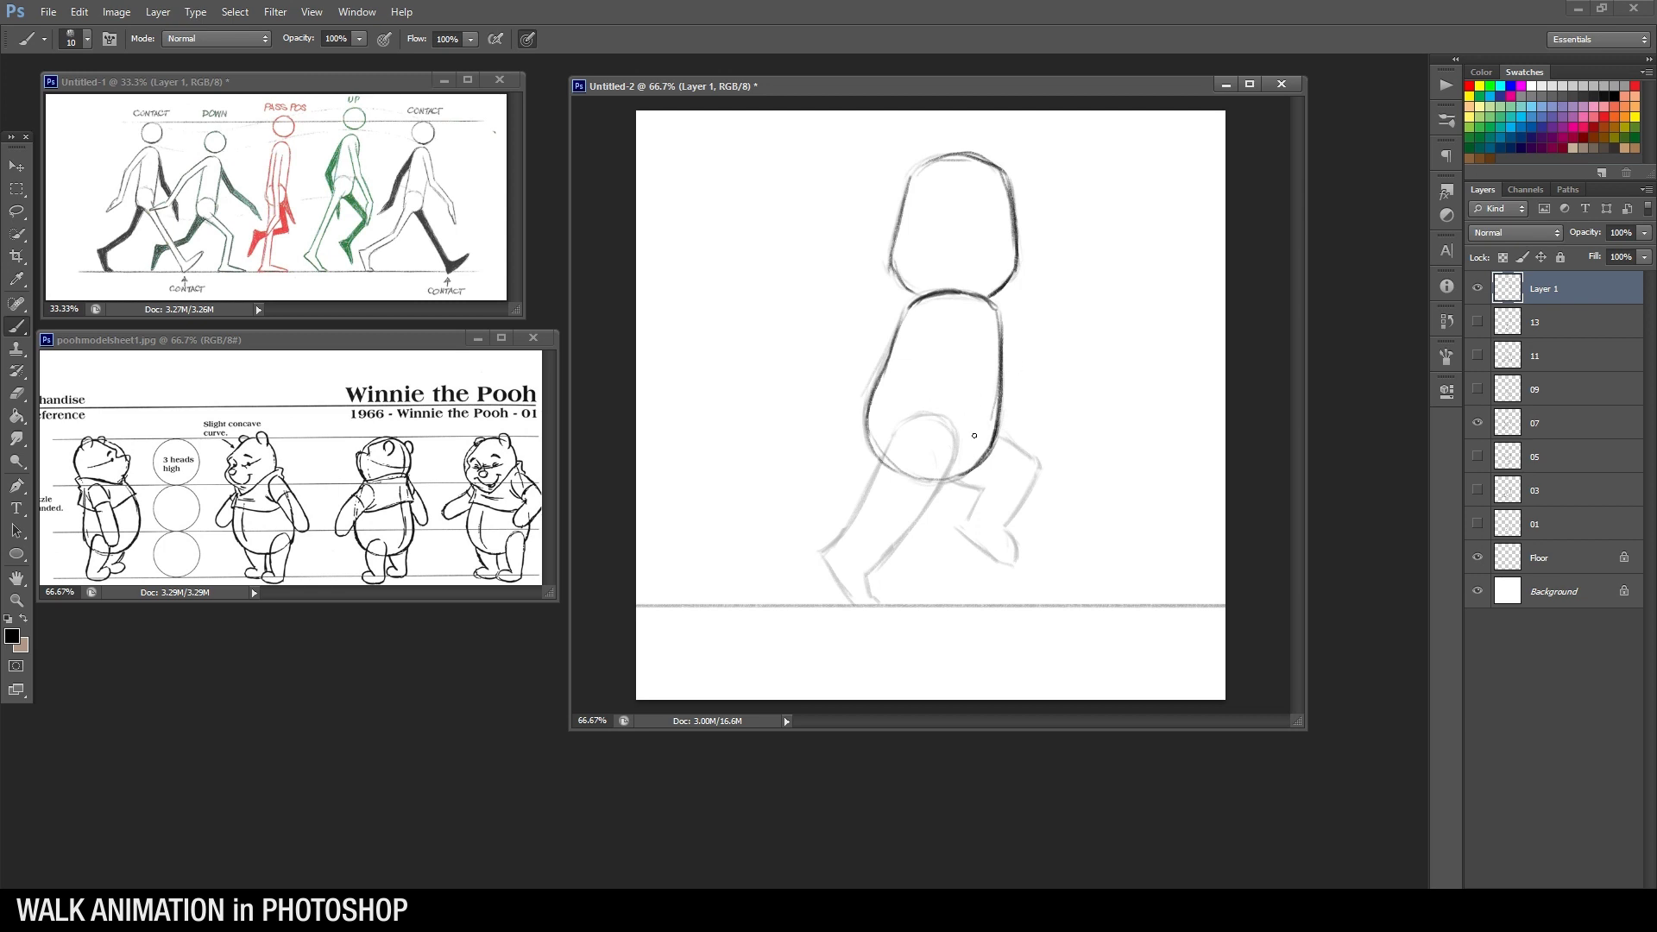
# Draw the near leg lifted forward from a circular hip, with bent knee, shin and foot, slightly offset from the guide
pyautogui.moveTo(966, 420)
pyautogui.mouseDown()
pyautogui.moveTo(1004, 433)
pyautogui.moveTo(955, 414)
pyautogui.mouseUp()
pyautogui.moveTo(934, 405)
pyautogui.mouseDown()
pyautogui.moveTo(912, 449)
pyautogui.moveTo(925, 437)
pyautogui.moveTo(937, 472)
pyautogui.moveTo(919, 451)
pyautogui.moveTo(976, 486)
pyautogui.moveTo(988, 425)
pyautogui.moveTo(1030, 467)
pyautogui.mouseUp()
pyautogui.press('e')
pyautogui.press('b')
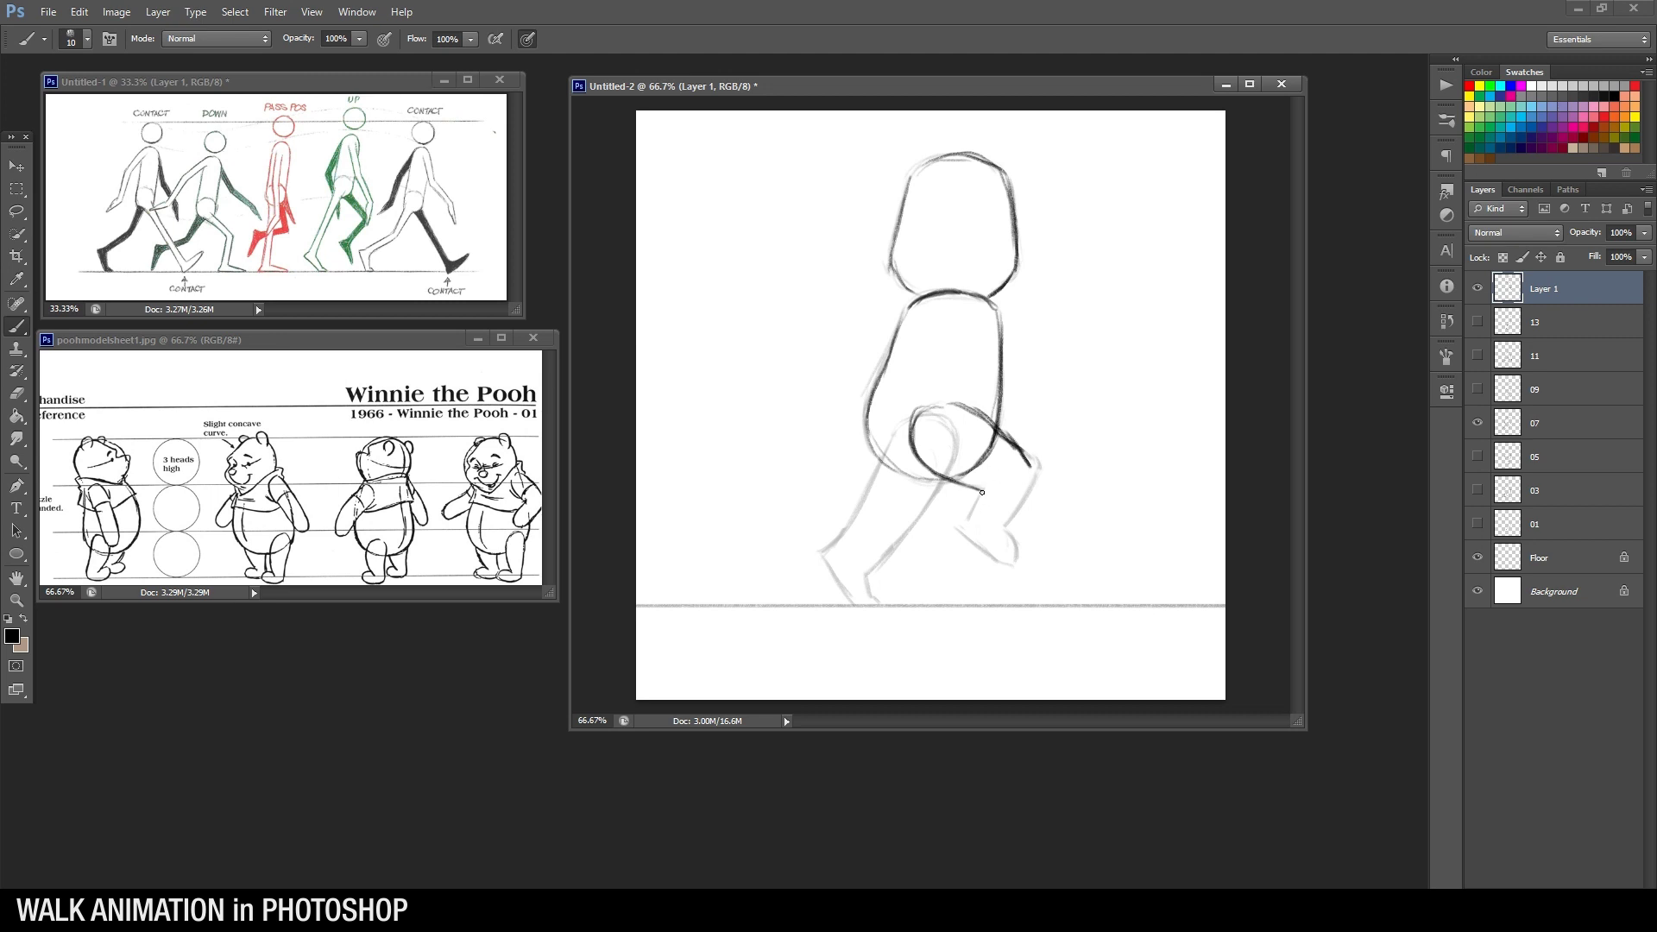
pyautogui.moveTo(965, 512); pyautogui.dragTo(961, 522)
pyautogui.moveTo(1033, 468)
pyautogui.mouseDown()
pyautogui.moveTo(1001, 518)
pyautogui.moveTo(986, 478)
pyautogui.moveTo(957, 519)
pyautogui.mouseUp()
pyautogui.press('e')
pyautogui.press('b')
pyautogui.press('e')
pyautogui.moveTo(1028, 440)
pyautogui.mouseDown()
pyautogui.moveTo(965, 509)
pyautogui.moveTo(988, 516)
pyautogui.moveTo(975, 539)
pyautogui.moveTo(957, 523)
pyautogui.moveTo(989, 555)
pyautogui.moveTo(998, 523)
pyautogui.mouseUp()
pyautogui.press('b')
# Trace both edges of the far leg extending backward from the body down to the ankle
pyautogui.moveTo(883, 458); pyautogui.dragTo(845, 537)
pyautogui.moveTo(942, 483); pyautogui.dragTo(874, 571)
pyautogui.press('e')
pyautogui.press('b')
pyautogui.moveTo(866, 506); pyautogui.dragTo(832, 561)
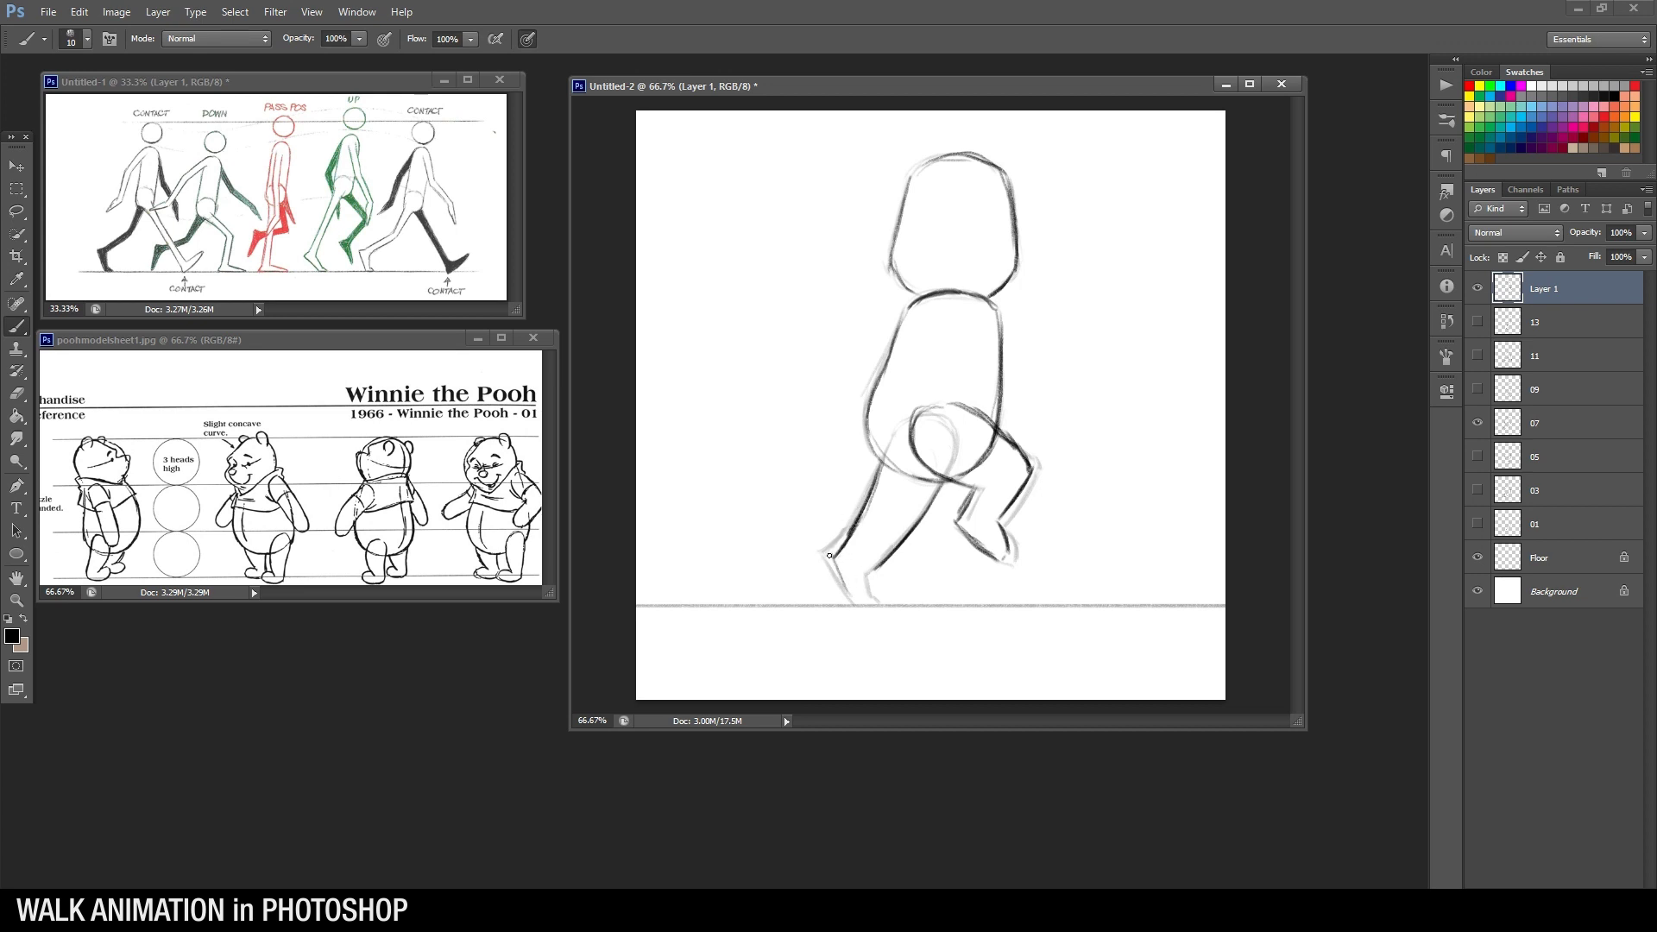
pyautogui.moveTo(830, 555)
pyautogui.mouseDown()
pyautogui.moveTo(859, 606)
pyautogui.moveTo(853, 541)
pyautogui.moveTo(834, 554)
pyautogui.mouseUp()
# Draw the rear foot with its toes on the floor line and clean up its ankle with a smaller eraser
pyautogui.press('e')
pyautogui.press('b')
pyautogui.press('e')
pyautogui.press('[')
pyautogui.press('[')
pyautogui.press('b')
pyautogui.press('e')
pyautogui.moveTo(874, 484)
pyautogui.mouseDown()
pyautogui.moveTo(889, 603)
pyautogui.moveTo(858, 607)
pyautogui.moveTo(897, 607)
pyautogui.mouseUp()
pyautogui.press('b')
pyautogui.press('e')
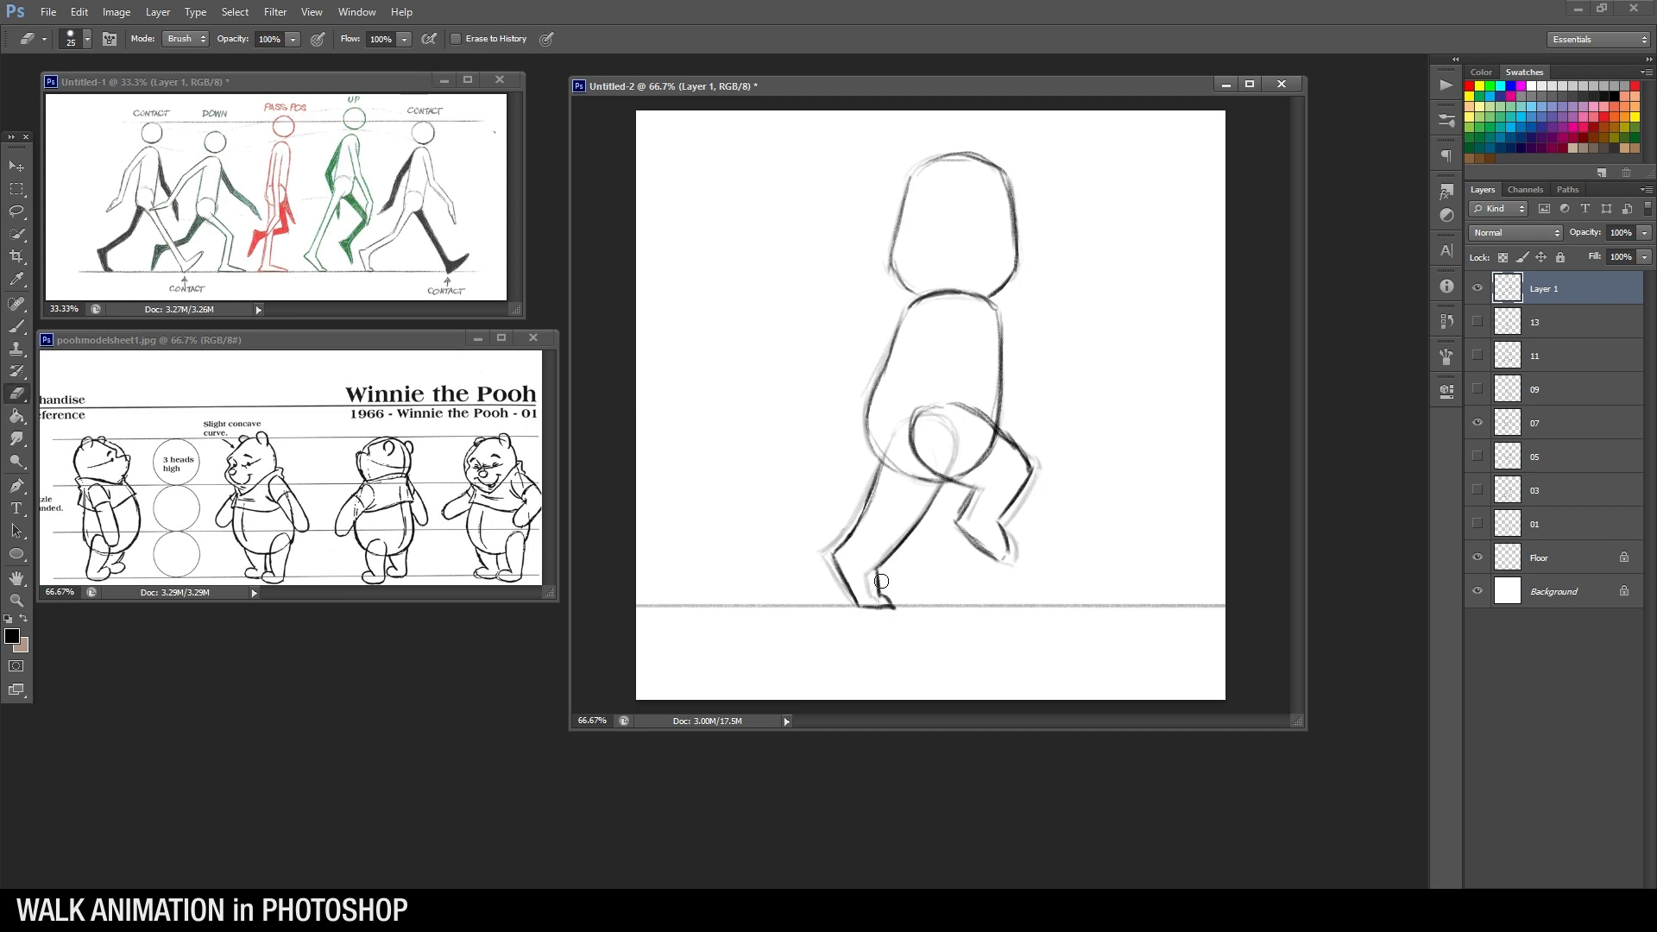
pyautogui.press('b')
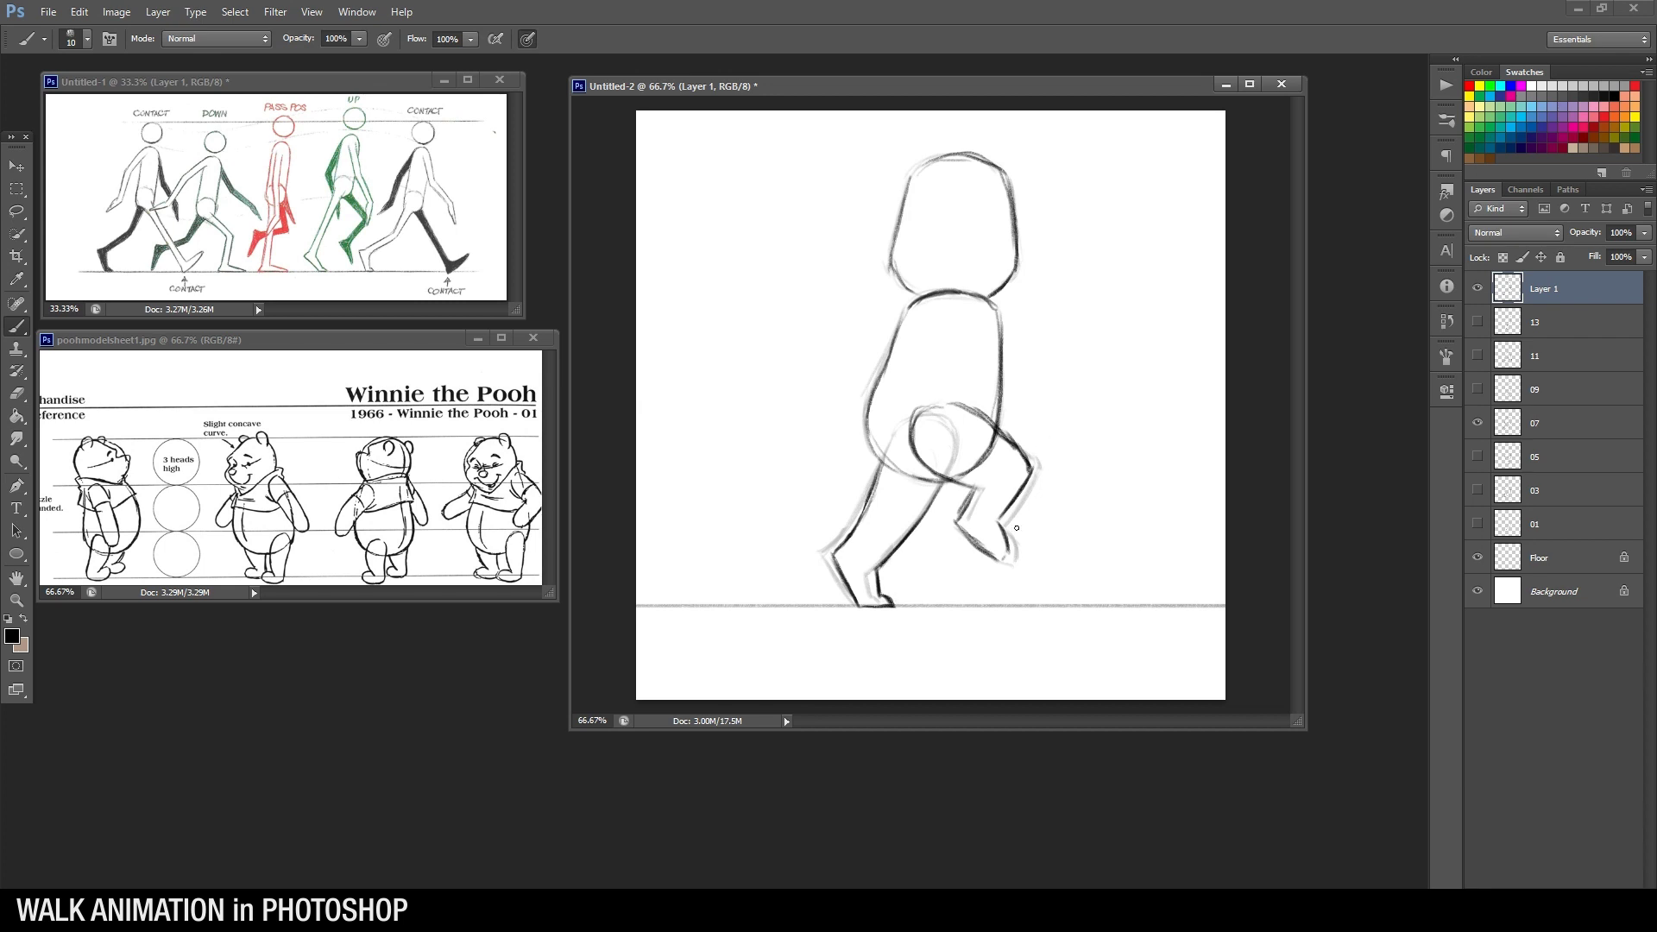
# Finish the toe of the raised front foot and rename the layer as 15
pyautogui.moveTo(1007, 563); pyautogui.dragTo(1008, 546)
pyautogui.doubleClick(1545, 289)
pyautogui.write('15')
pyautogui.press('Return')
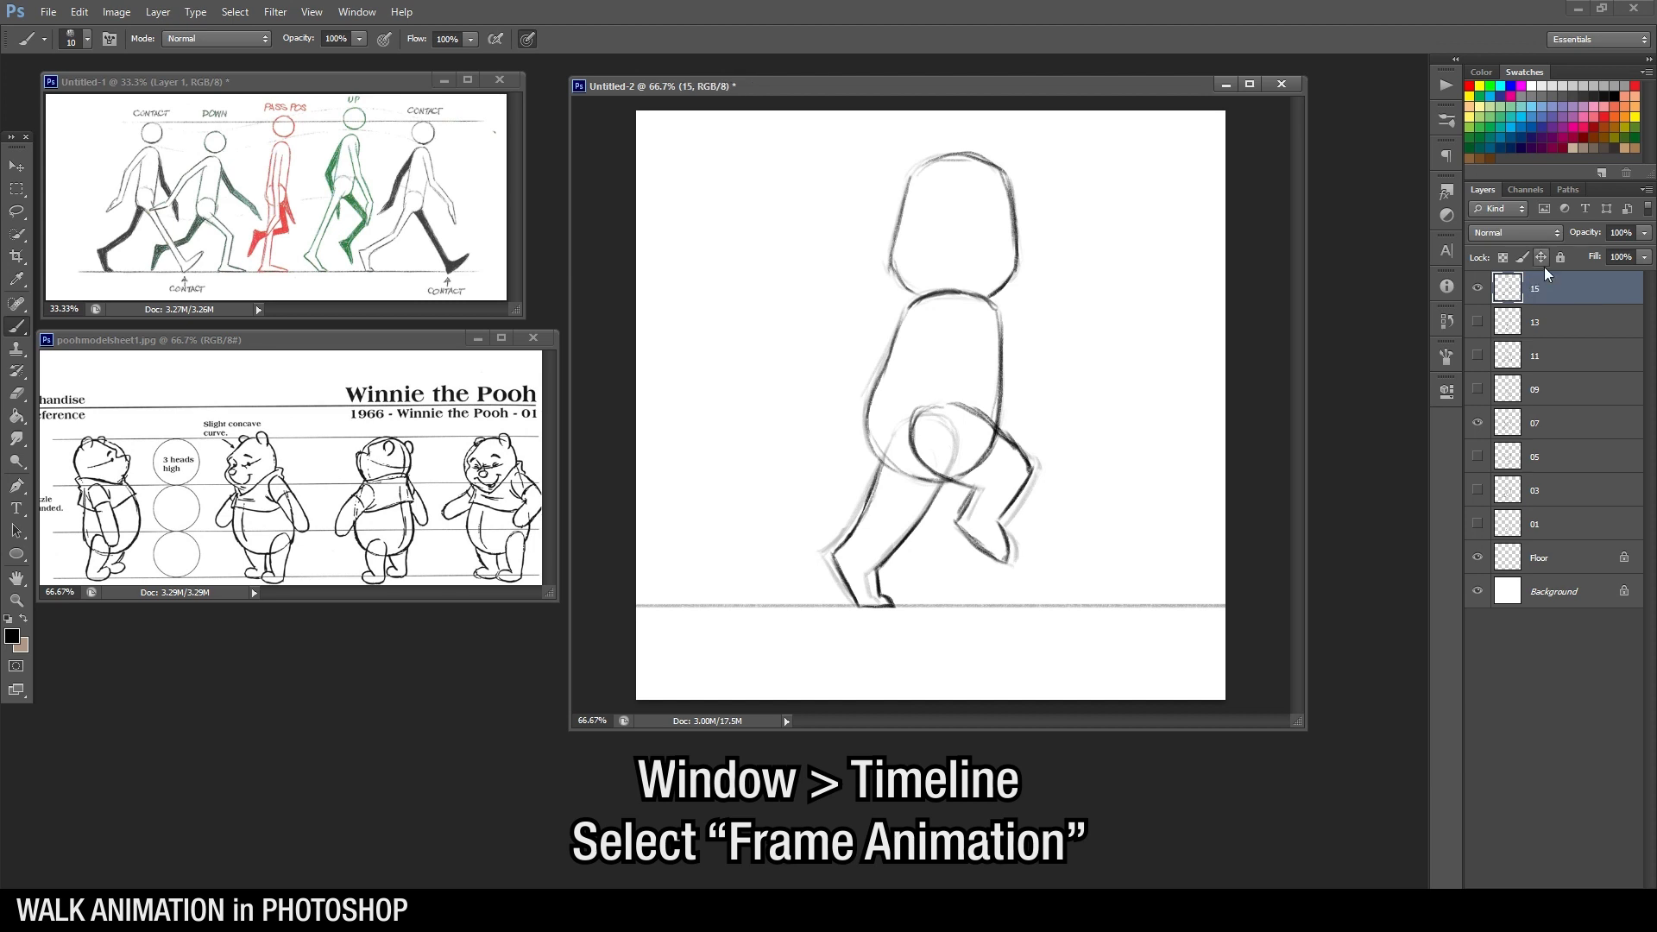
# Show all pose layers from 01 to 15 and set their opacity to 100%
pyautogui.click(1545, 322)
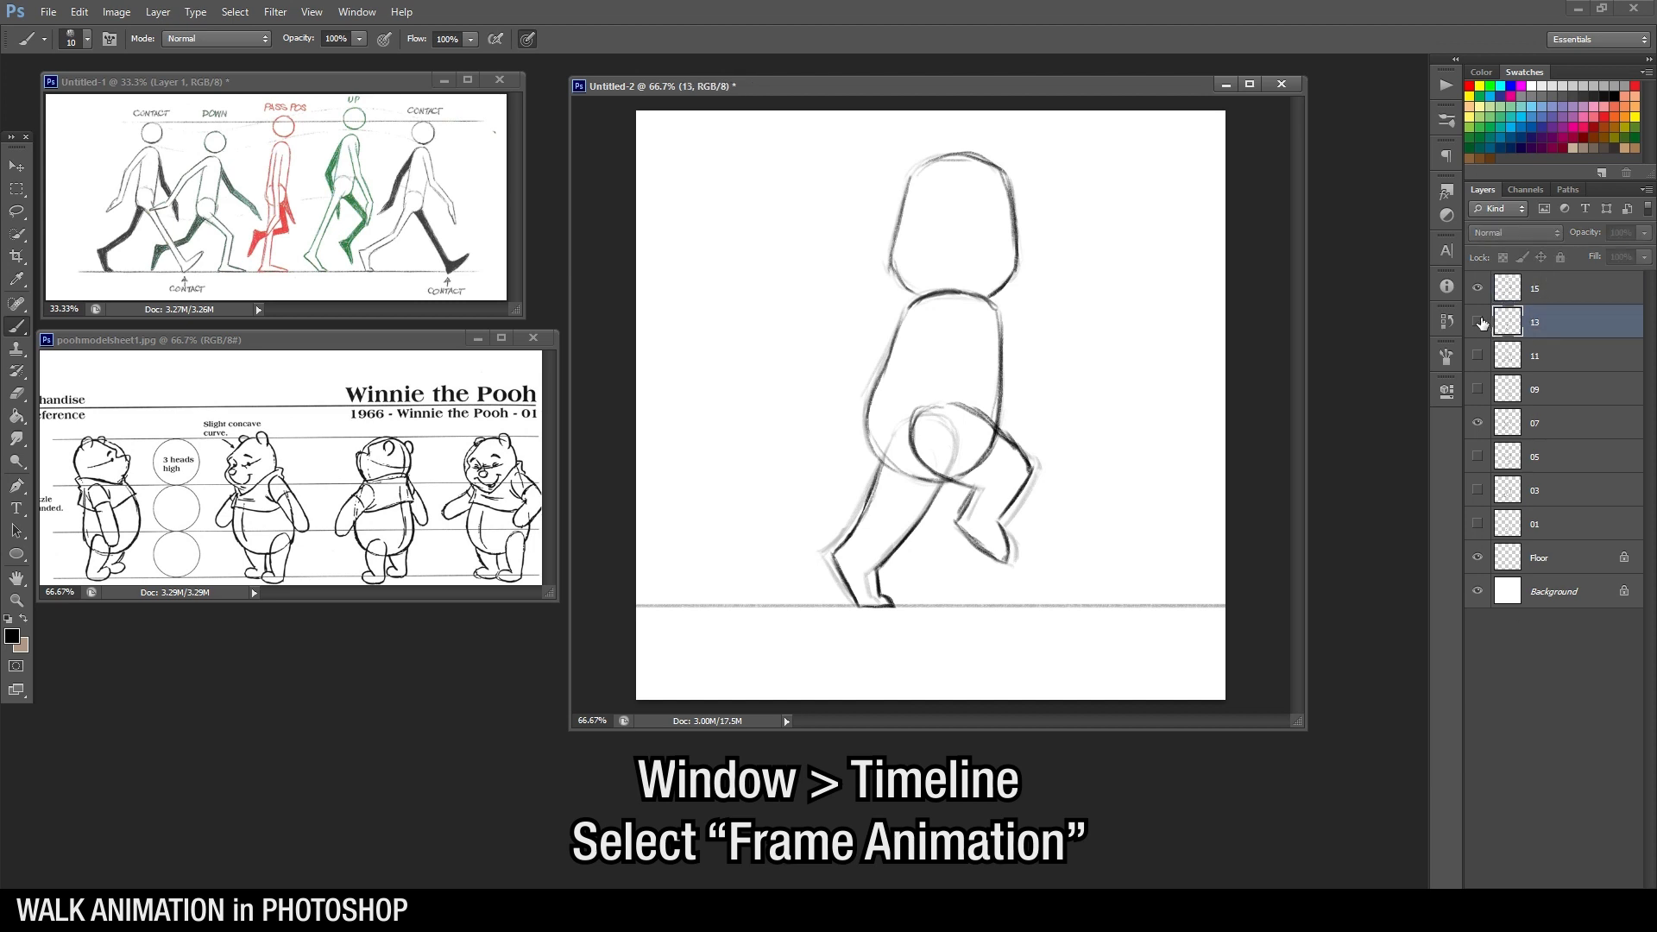
pyautogui.moveTo(1478, 322); pyautogui.dragTo(1486, 523)
pyautogui.click(1541, 528)
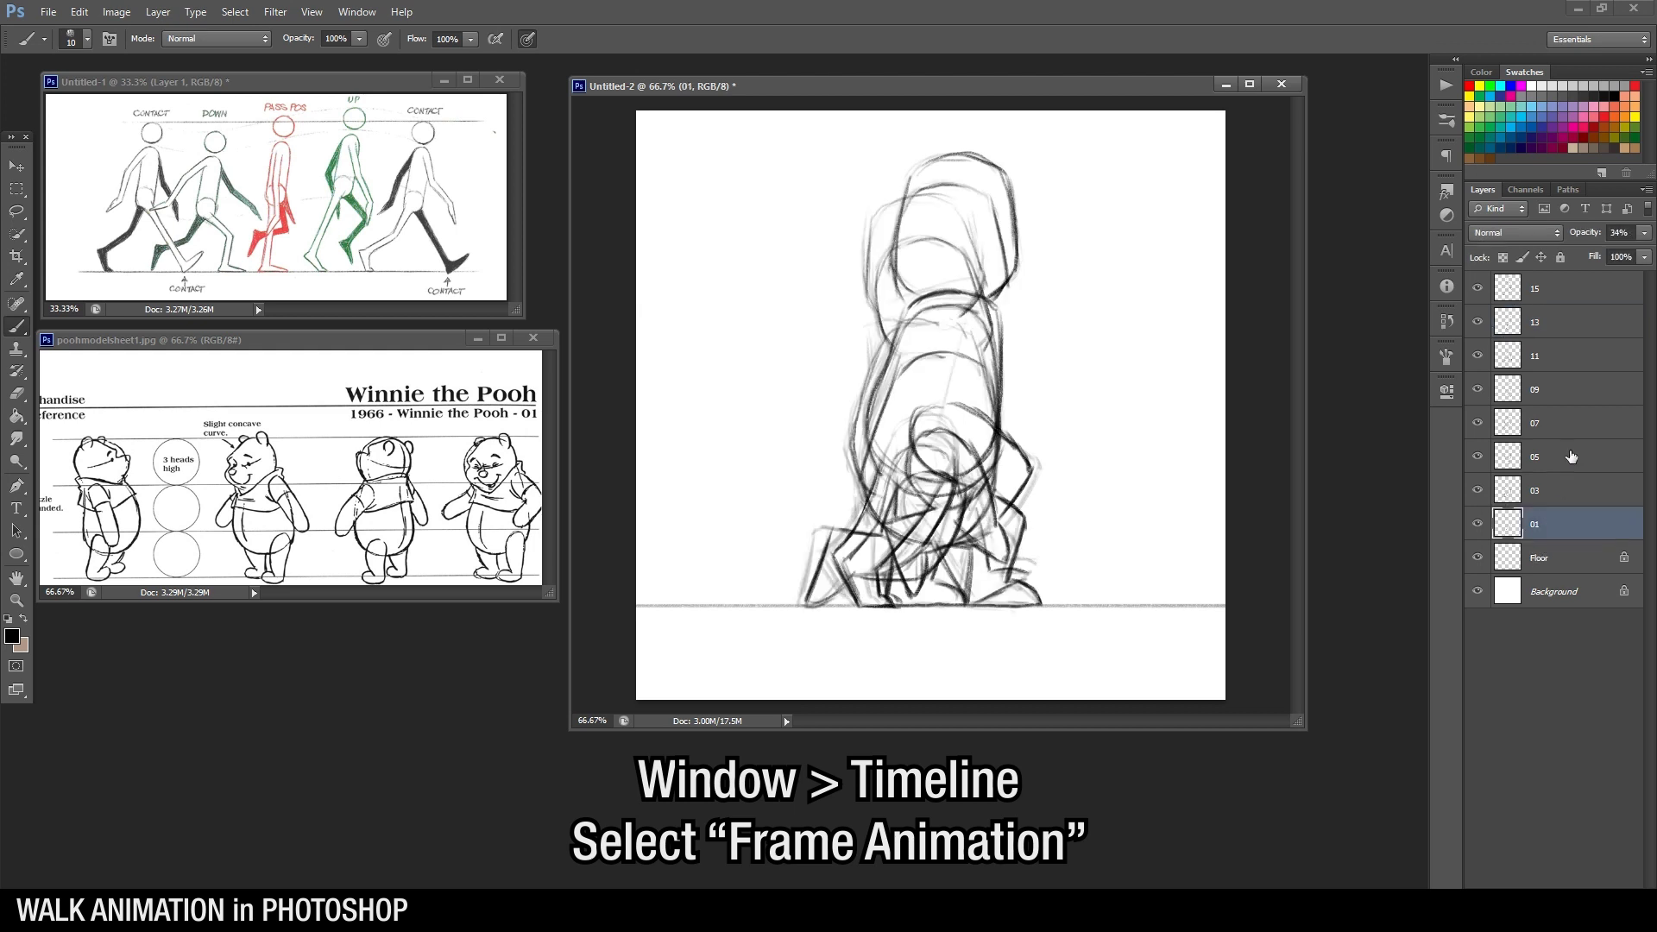
pyautogui.keyDown('shift'); pyautogui.click(1553, 288); pyautogui.keyUp('shift')
pyautogui.click(1644, 256)
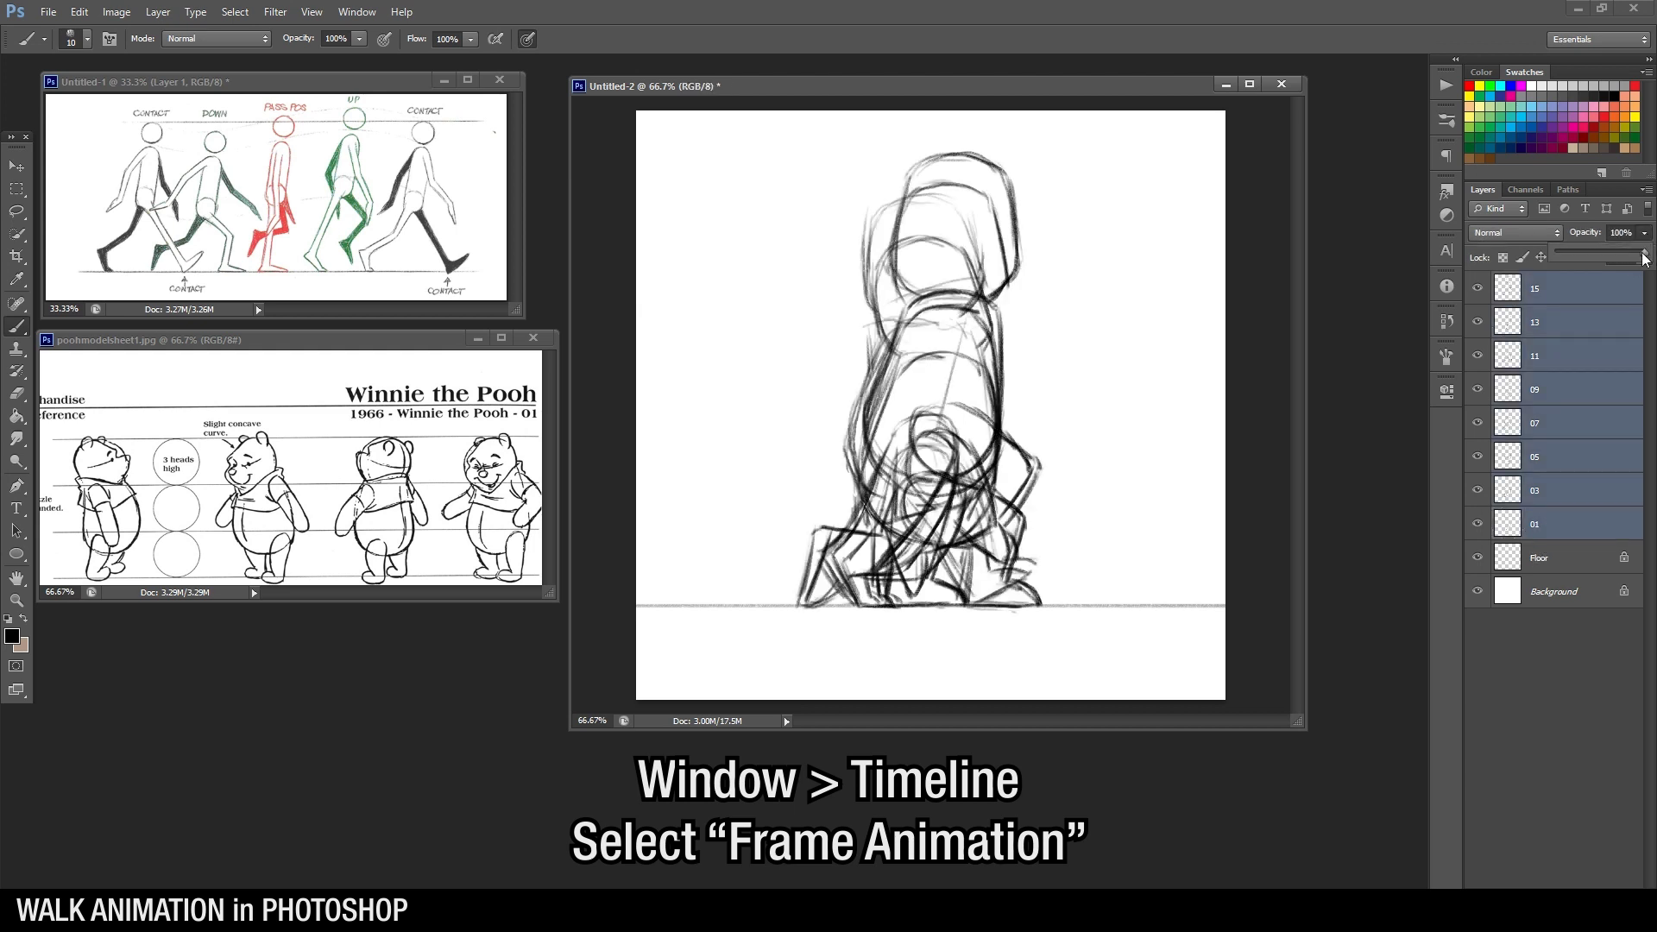
# Hide pose layers 15 through 03 and select layer 01, leaving it as the only visible pose
pyautogui.click(1547, 302)
pyautogui.moveTo(1482, 290); pyautogui.dragTo(1482, 503)
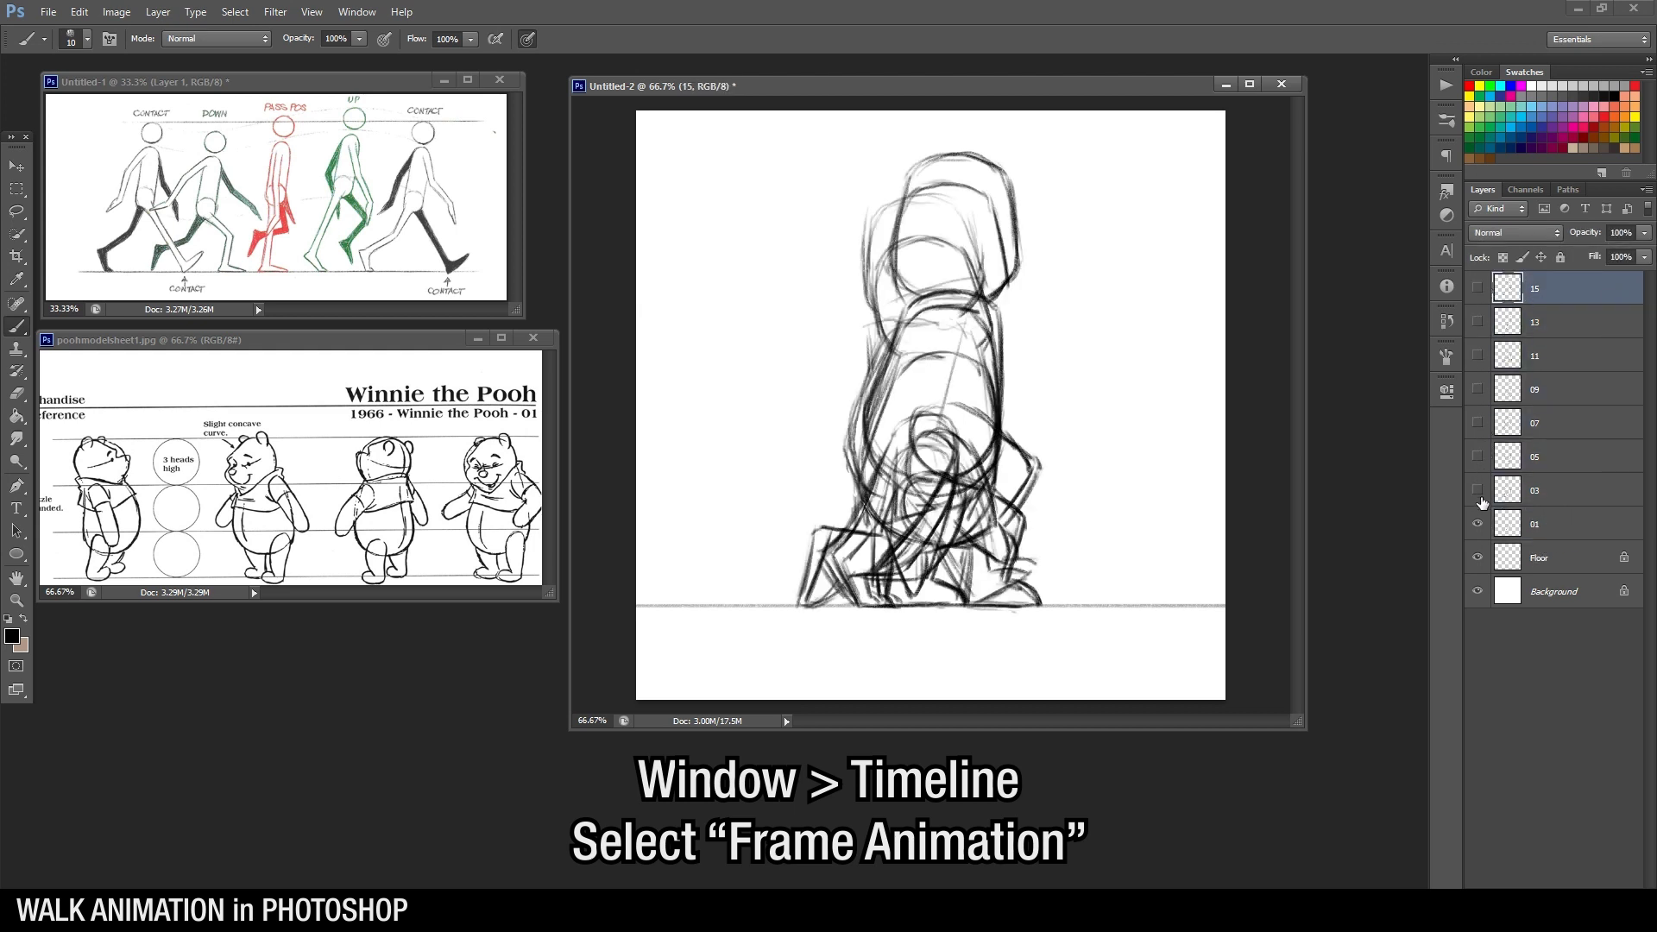
pyautogui.click(1553, 523)
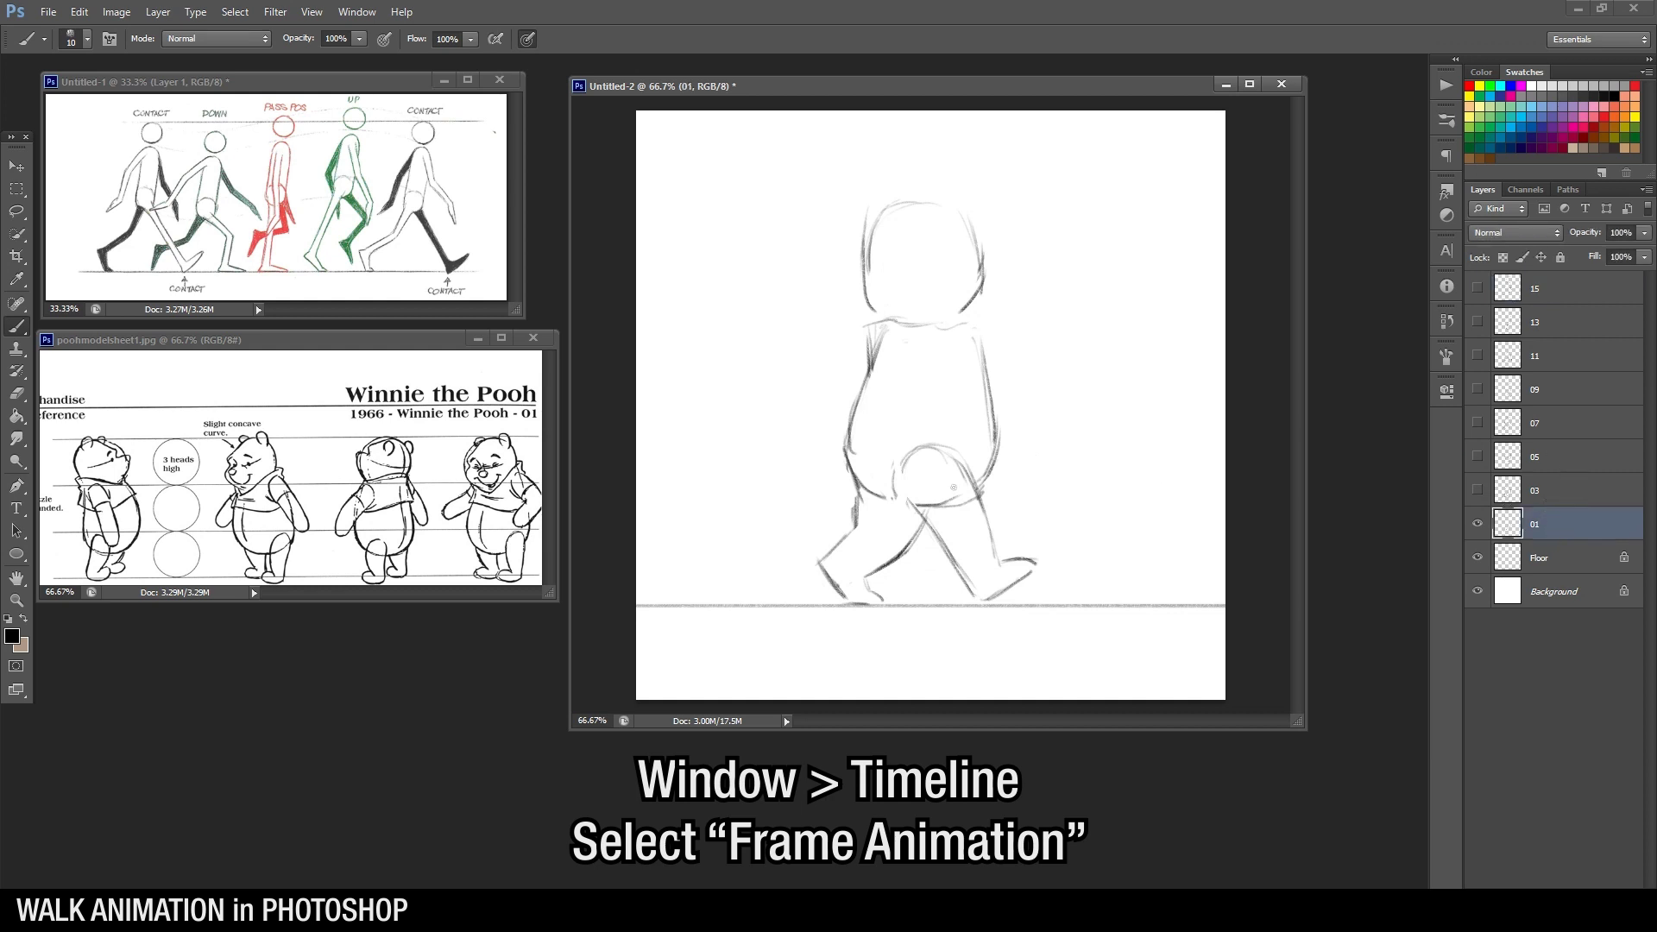
# Open the Timeline and set the first animation frame's delay to 0.08 seconds
pyautogui.click(356, 11)
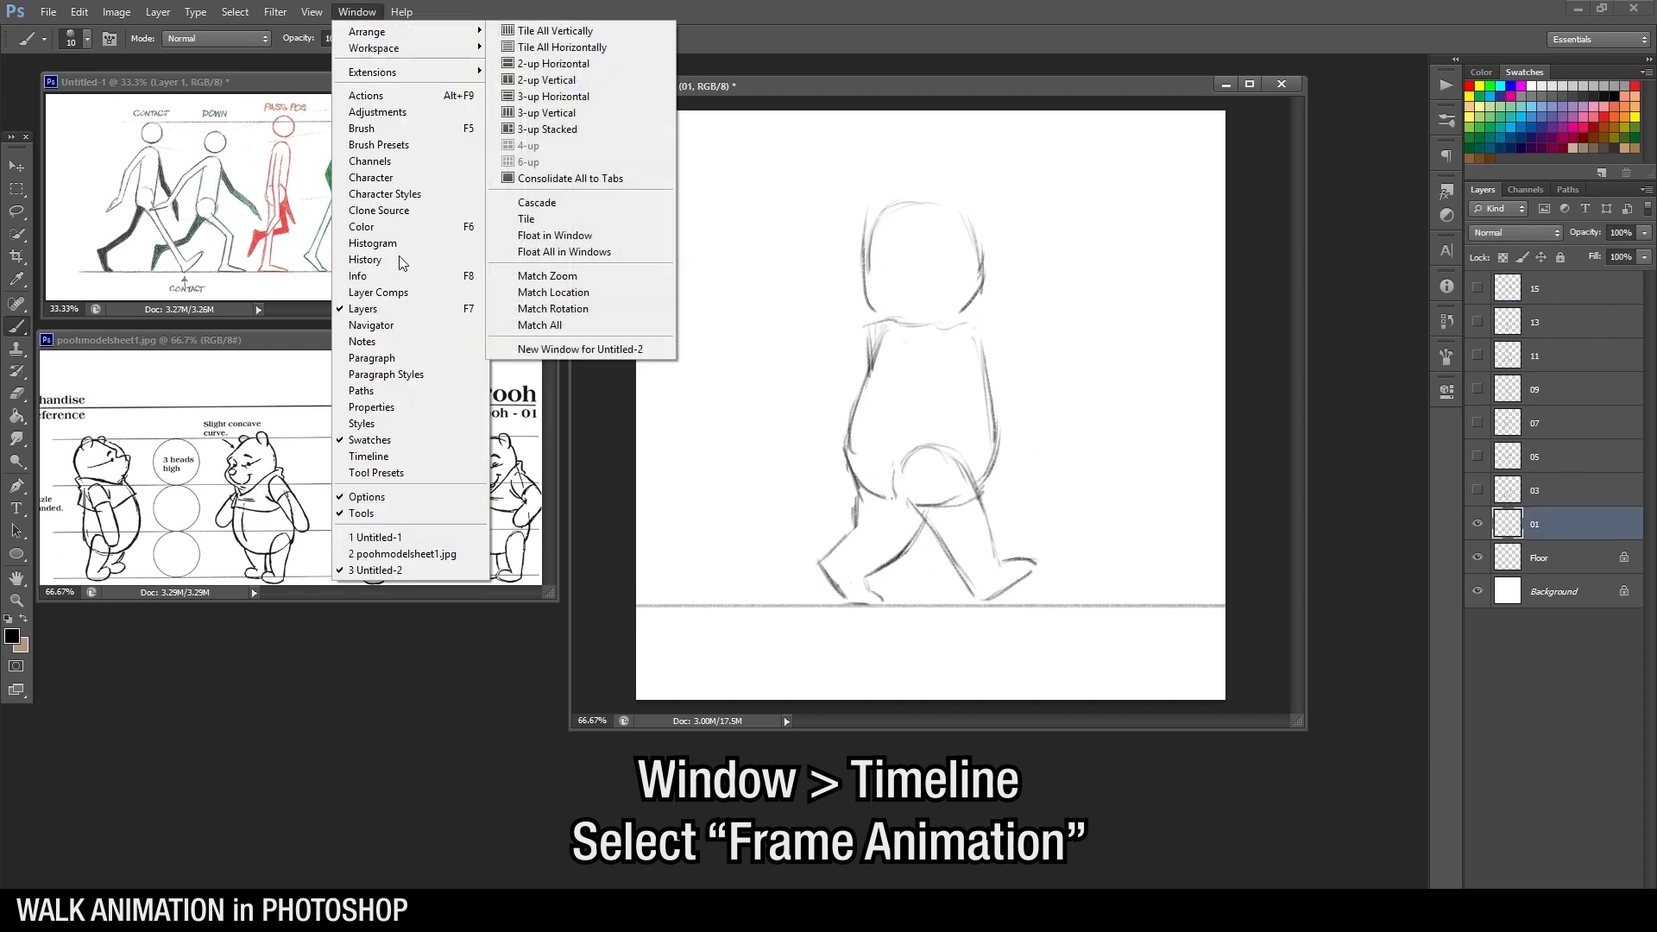
pyautogui.click(369, 455)
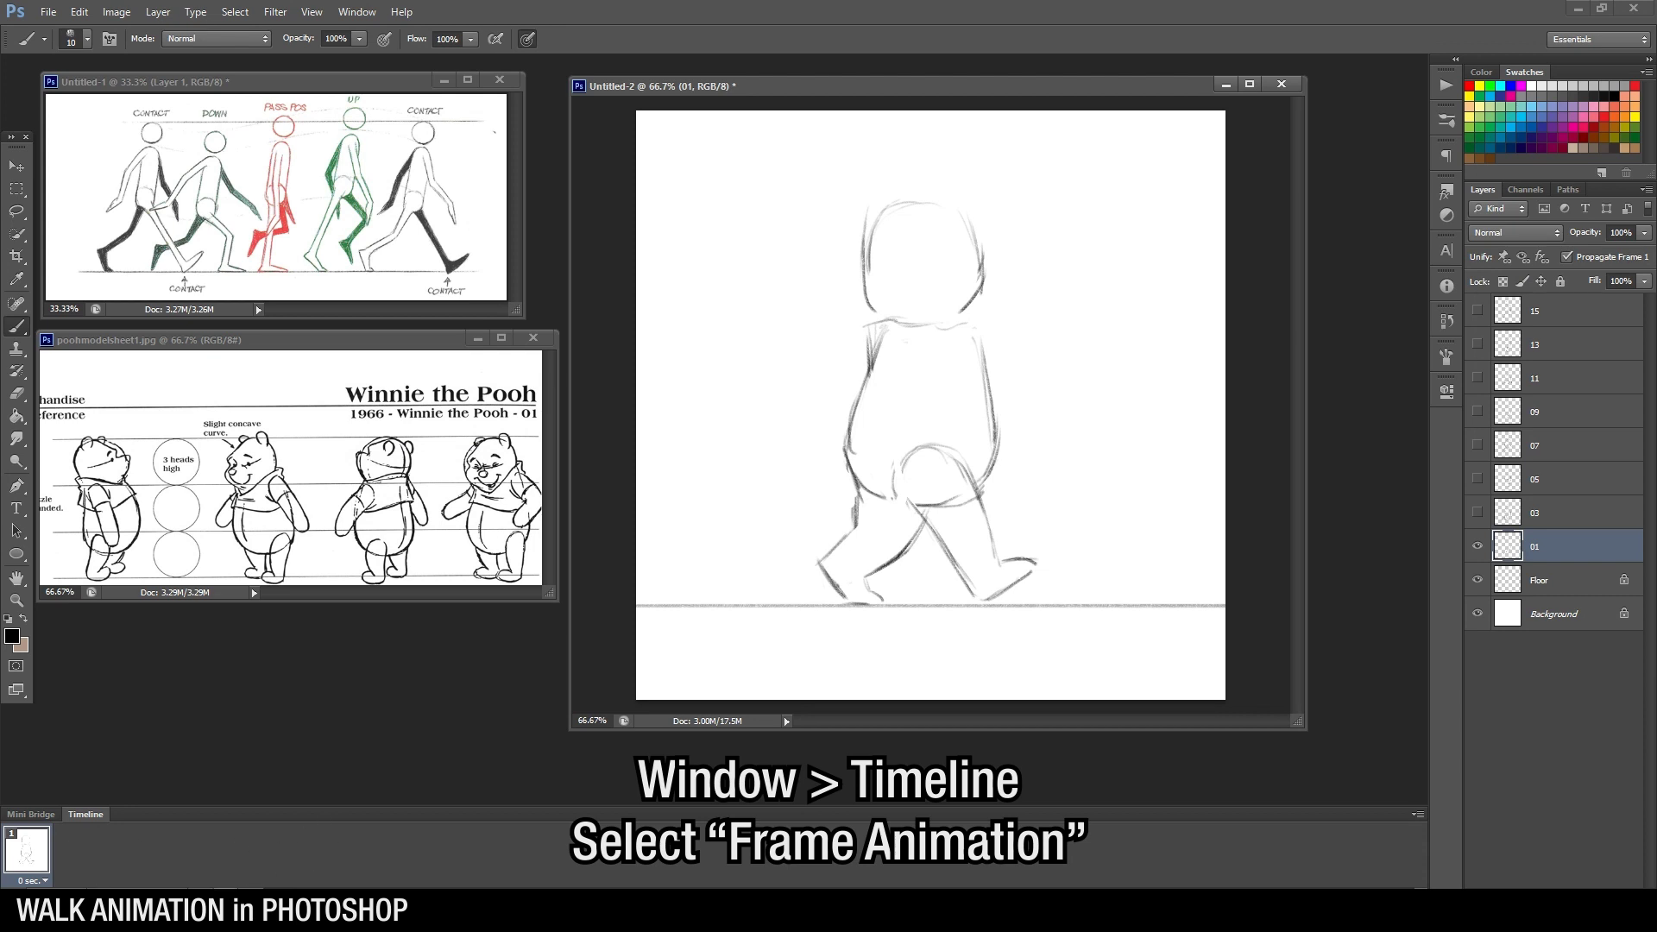
pyautogui.click(47, 882)
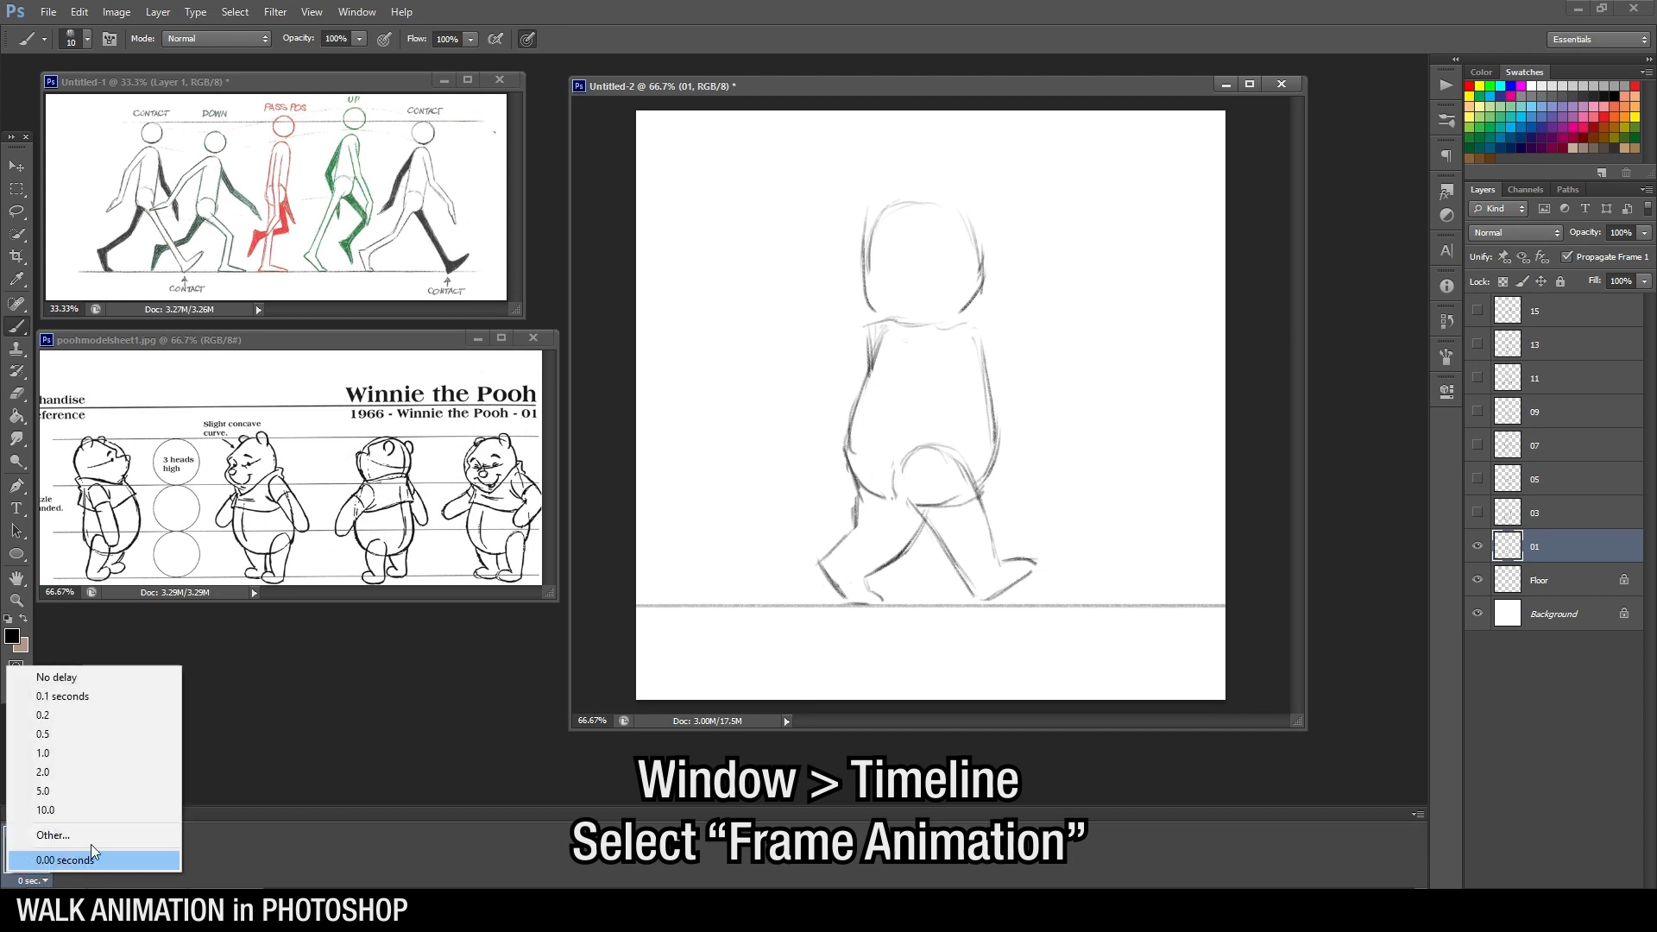
pyautogui.click(90, 865)
pyautogui.click(46, 879)
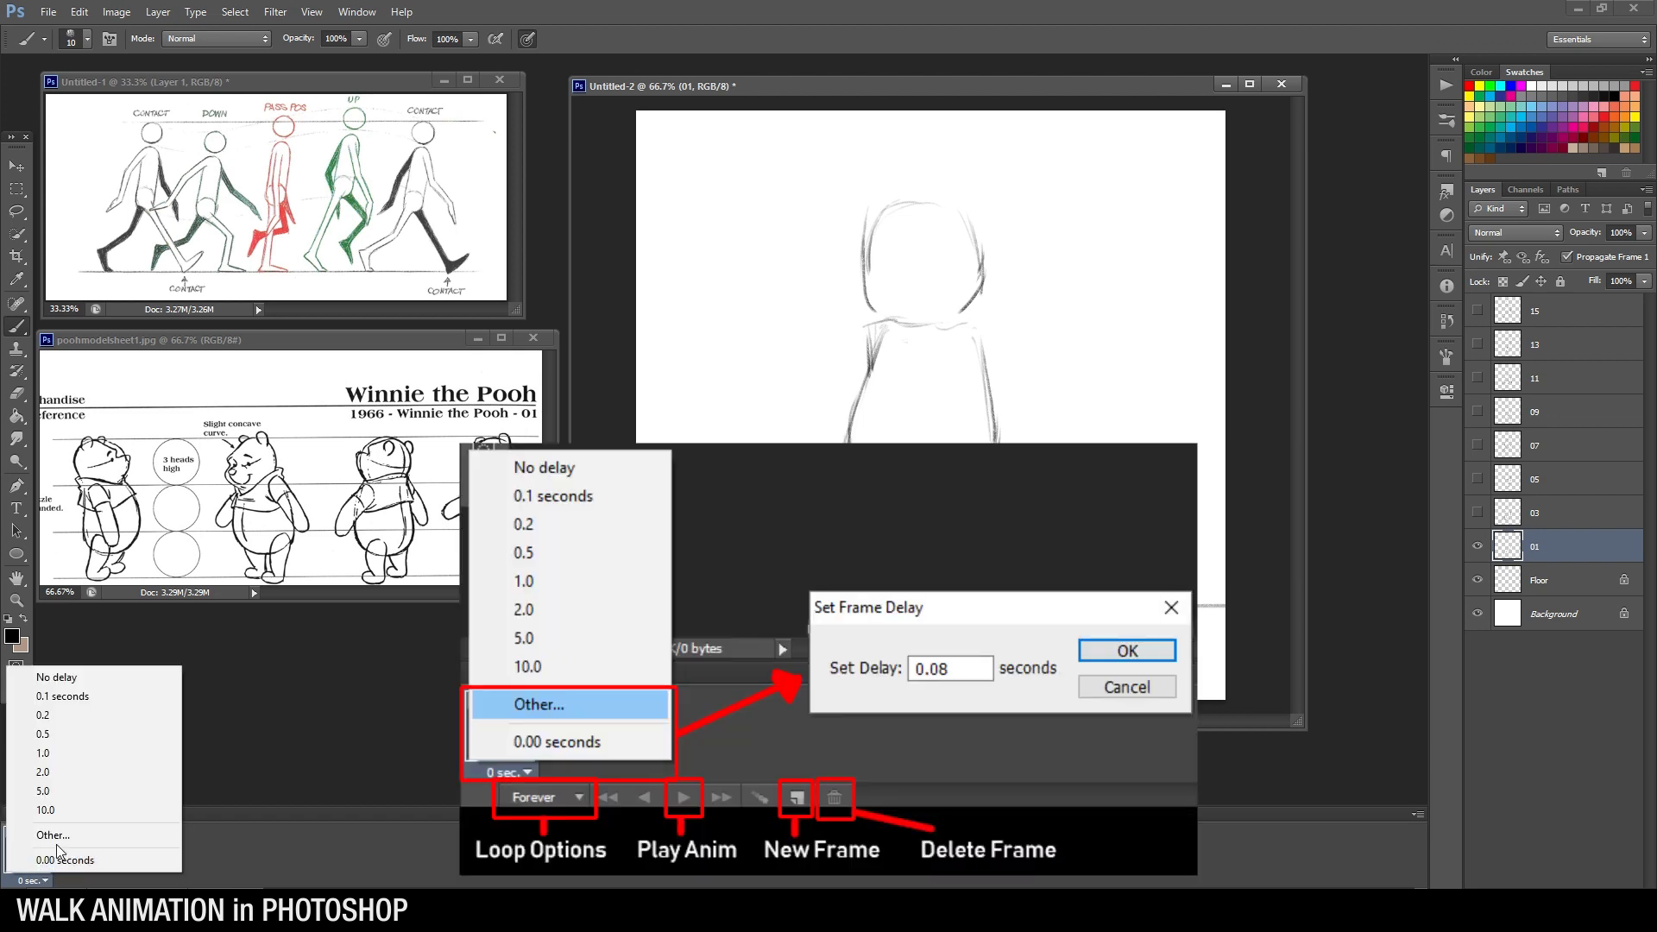
pyautogui.click(54, 839)
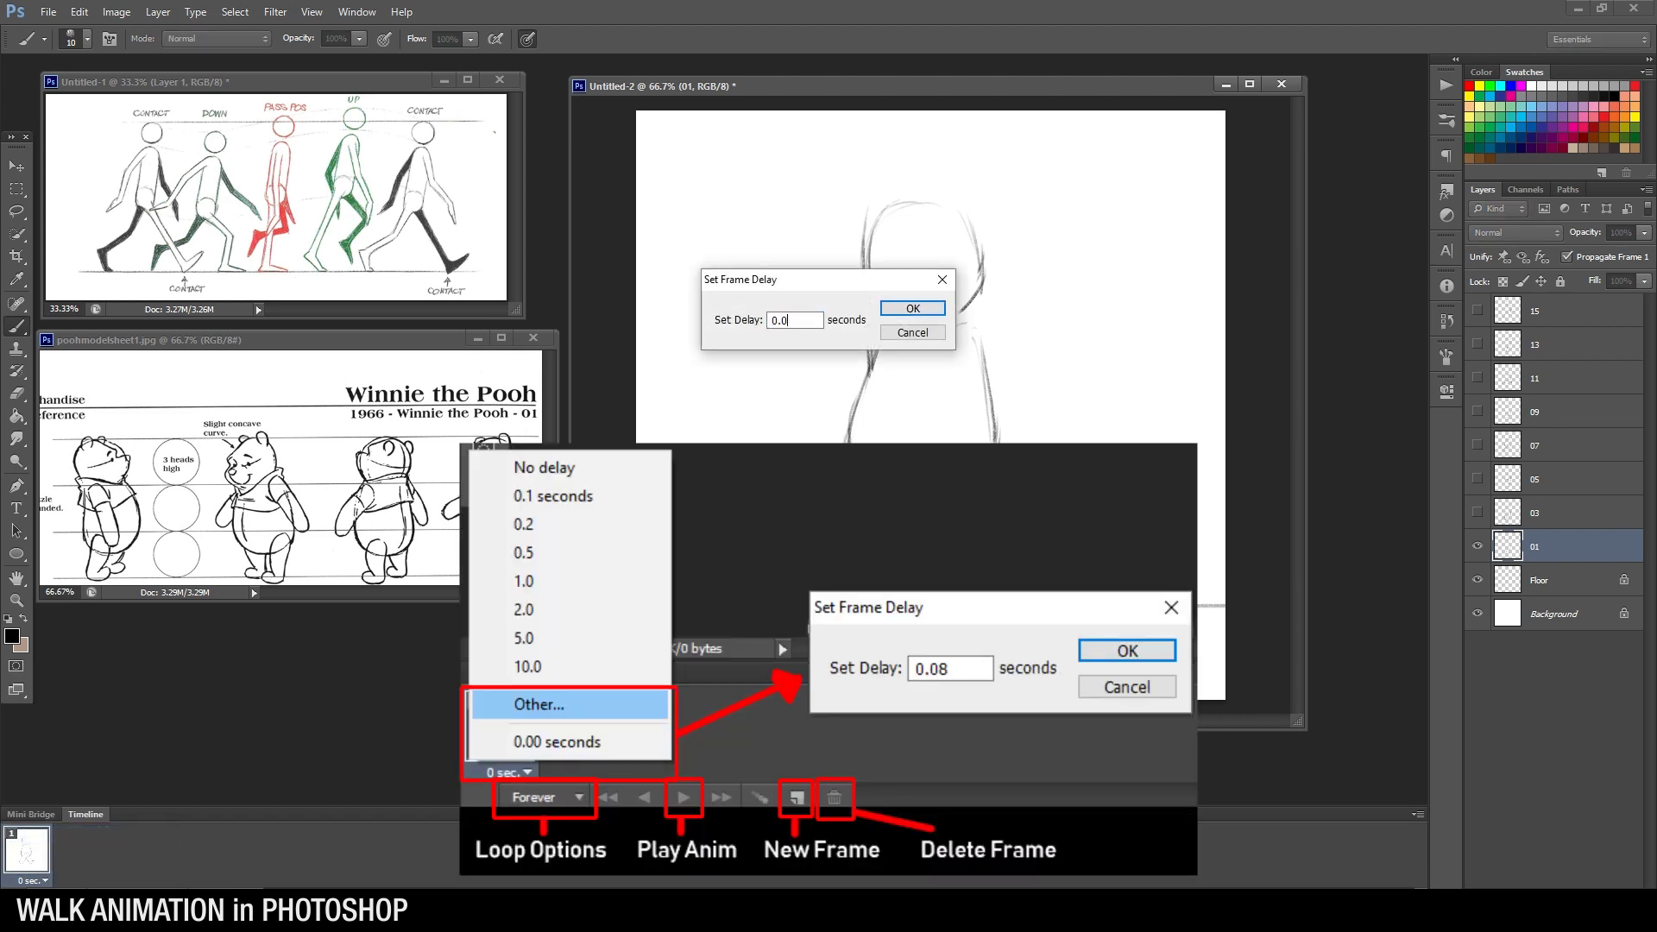
pyautogui.click(914, 307)
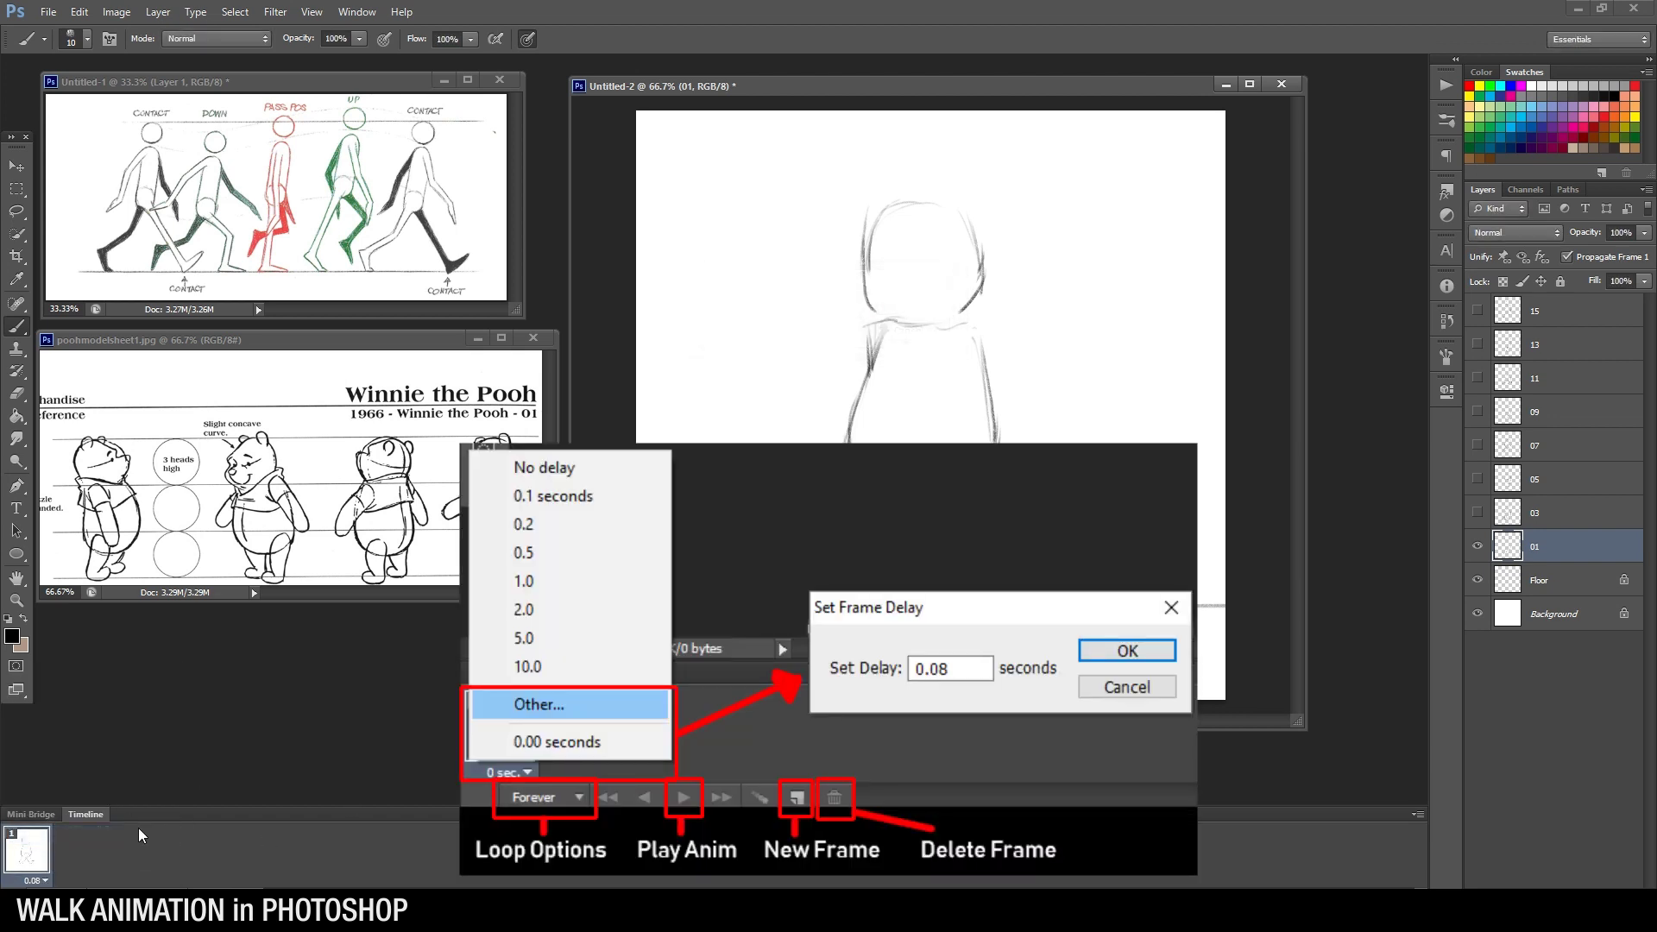
# Add the second and third animation frames, showing only pose layer 03 in the second and only 05 in the third
pyautogui.click(225, 894)
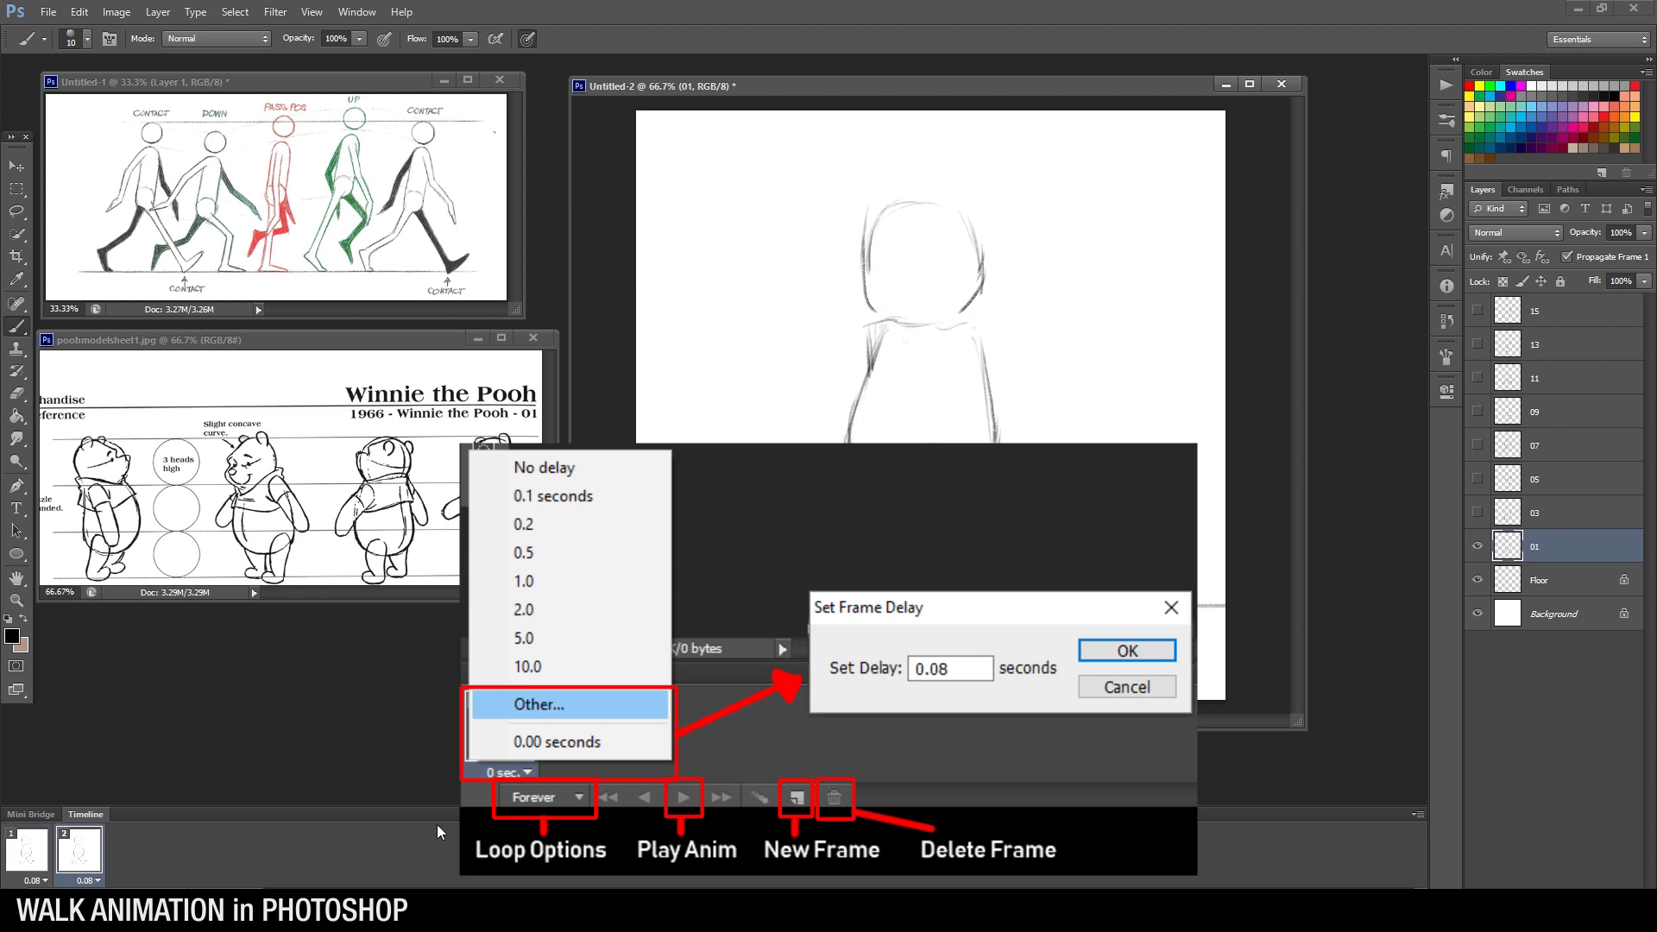
pyautogui.click(1478, 547)
pyautogui.click(1479, 512)
pyautogui.click(1477, 513)
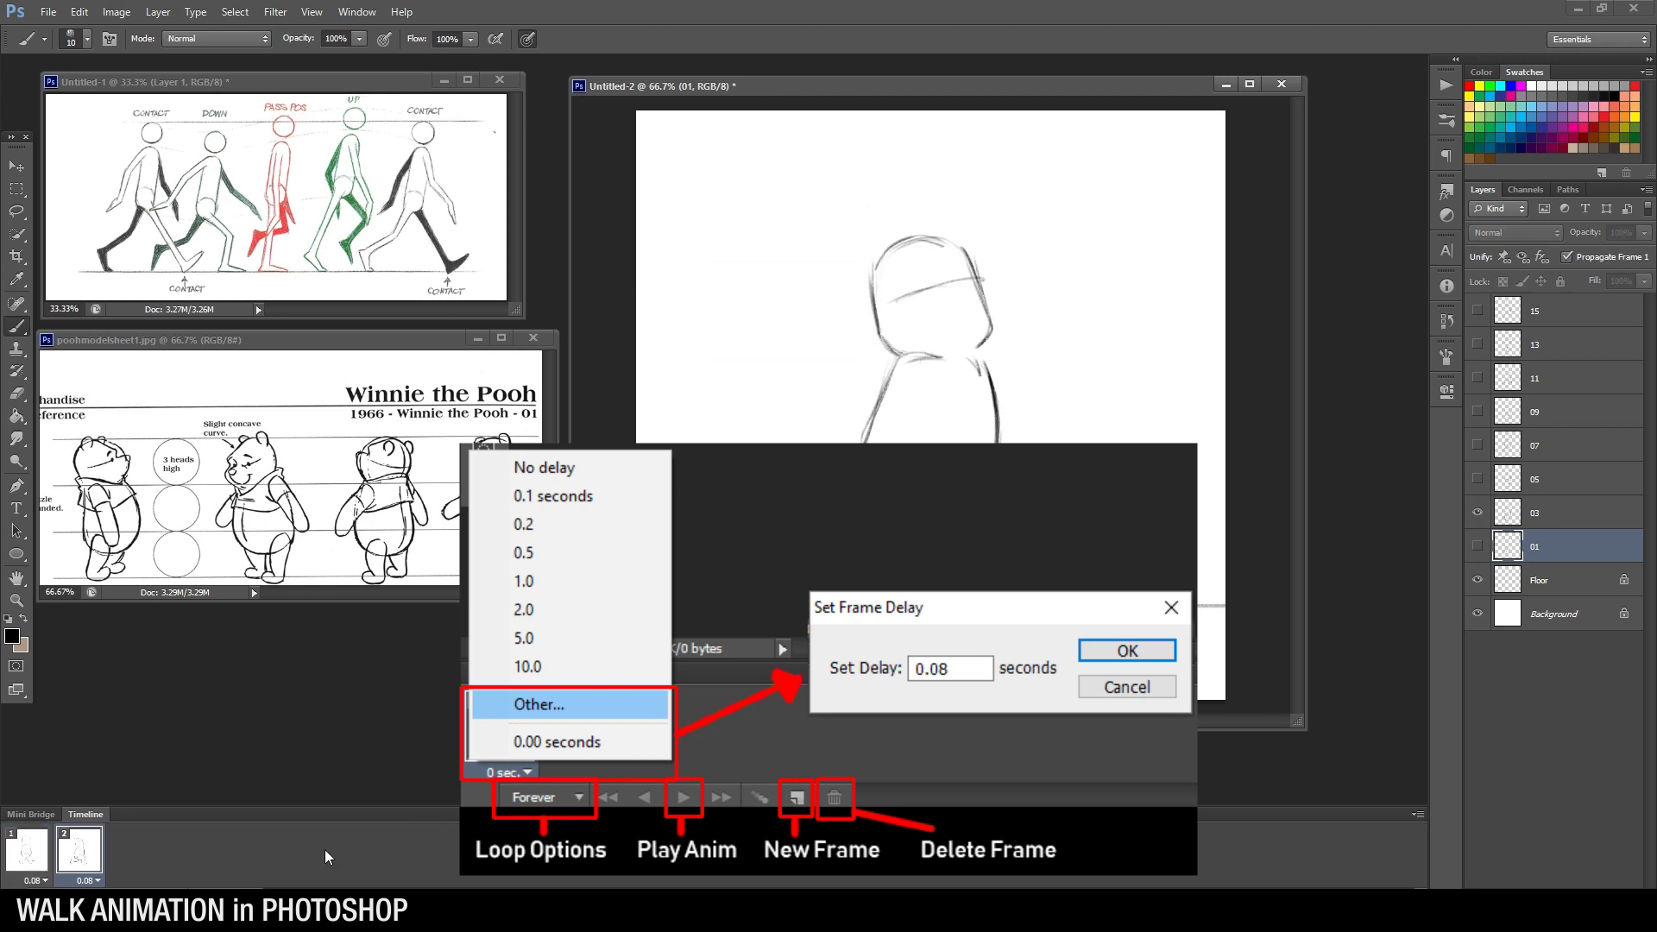
pyautogui.click(390, 811)
pyautogui.click(1477, 512)
pyautogui.click(1477, 479)
# Add the fourth and fifth animation frames, showing only pose layer 07 in the fourth and only 09 in the fifth
pyautogui.click(390, 812)
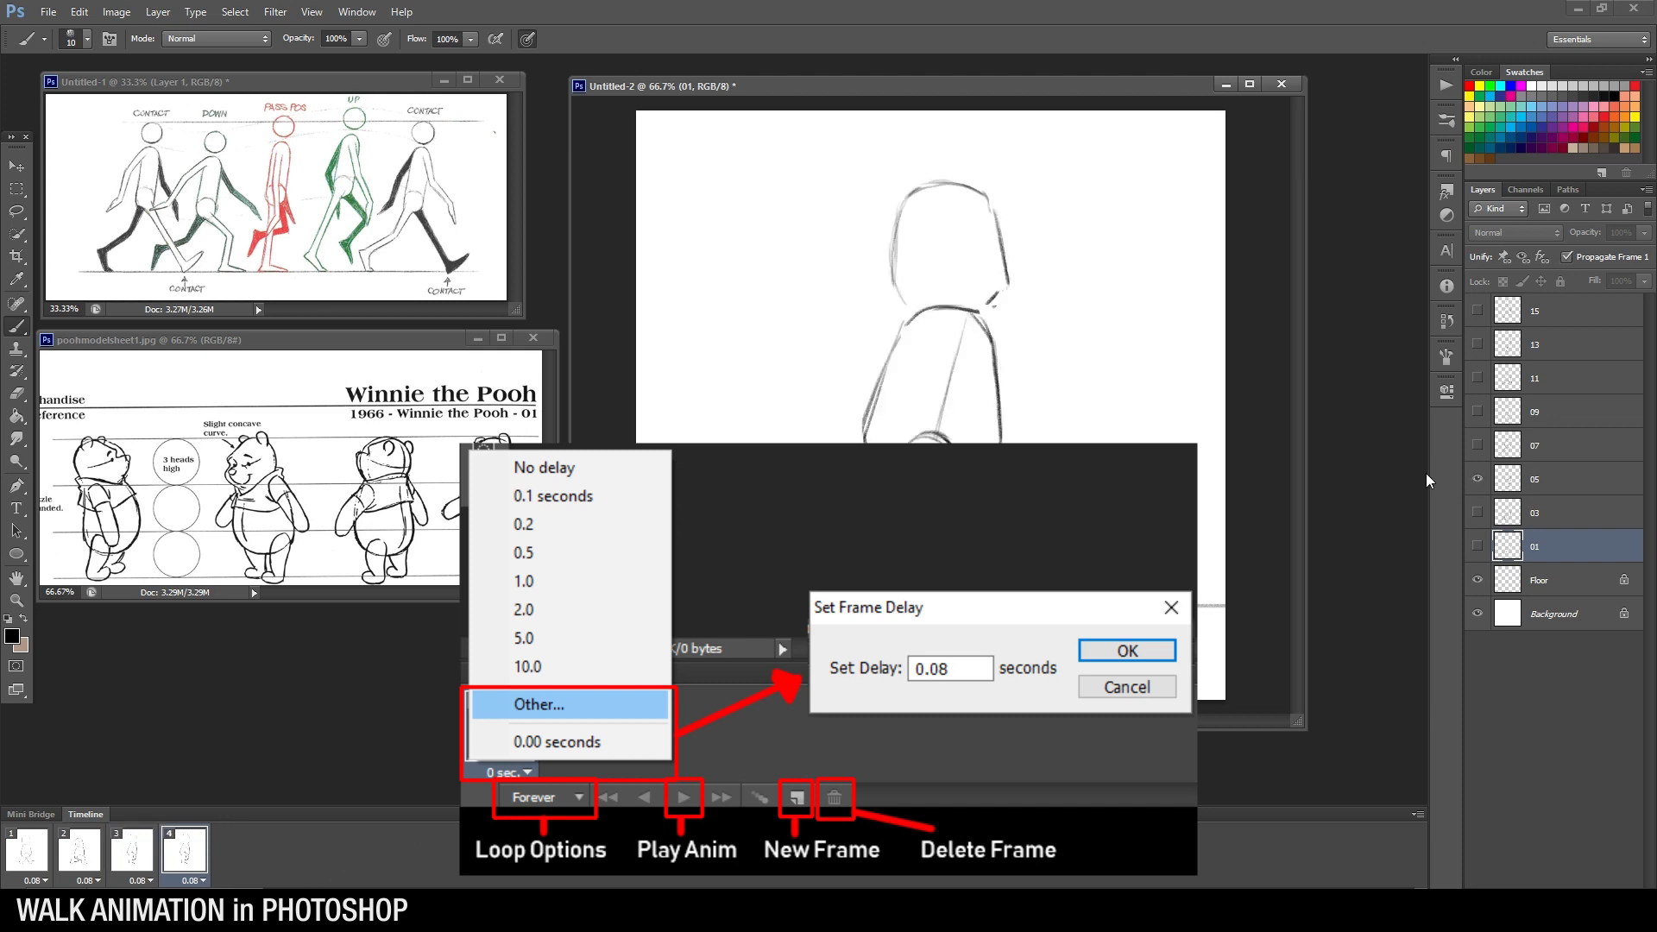
pyautogui.click(1478, 479)
pyautogui.click(1477, 445)
pyautogui.click(390, 811)
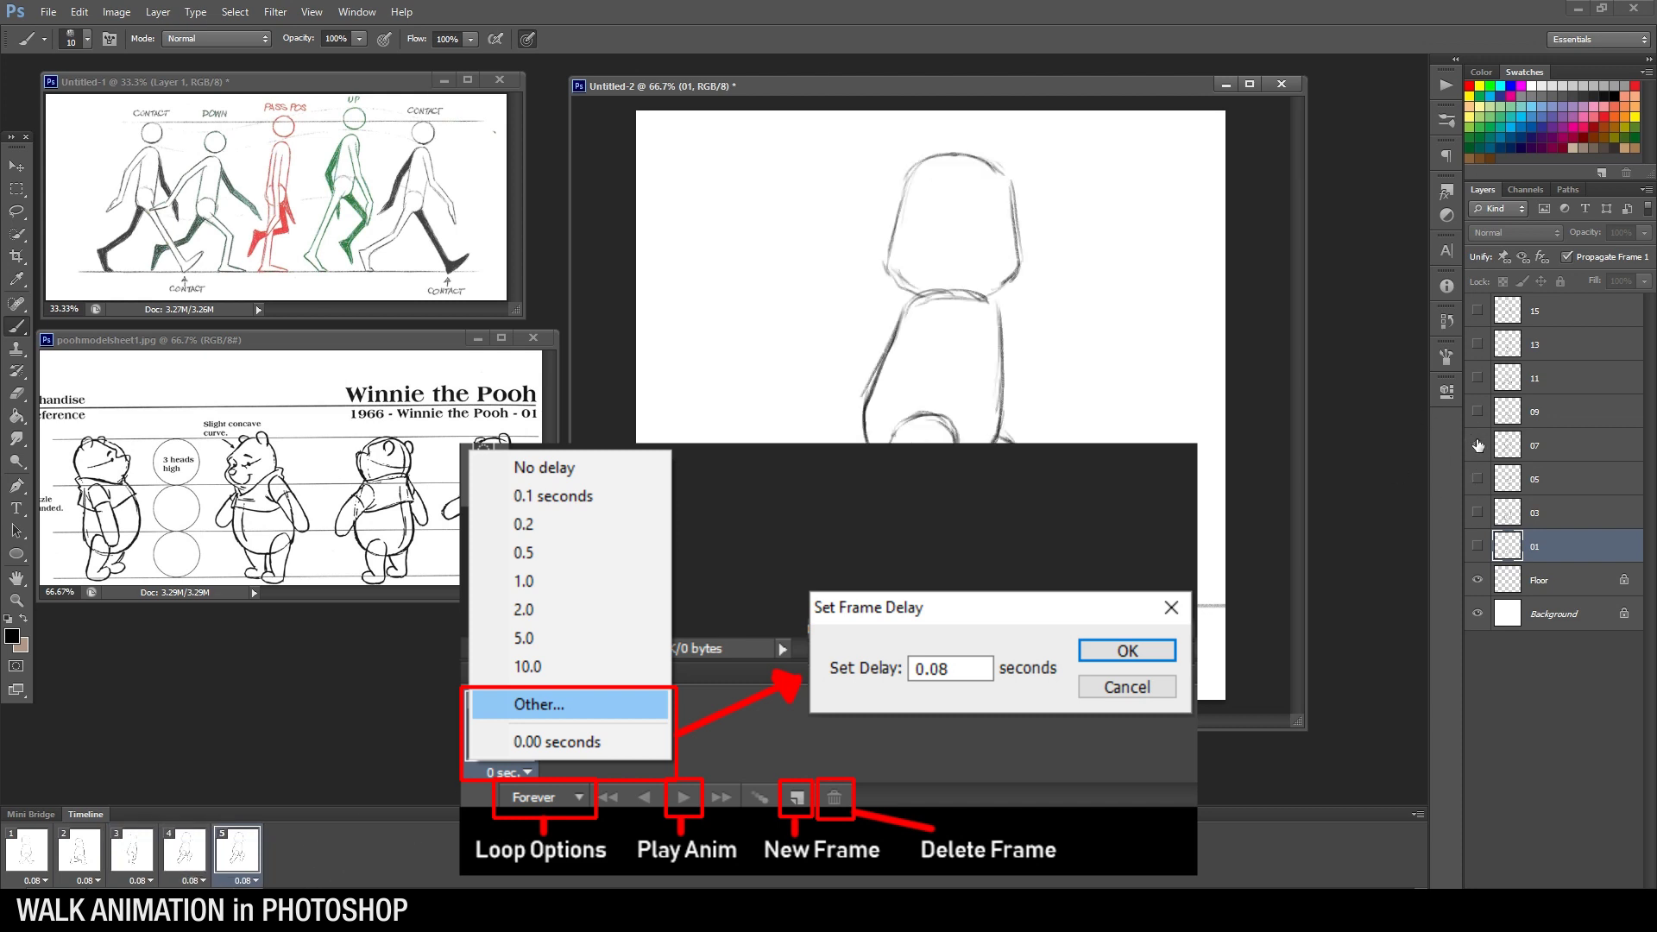
pyautogui.click(1478, 446)
pyautogui.click(1477, 411)
# Add the sixth and seventh animation frames, showing only pose layer 11 in the sixth and only 13 in the seventh
pyautogui.click(390, 811)
pyautogui.click(1478, 412)
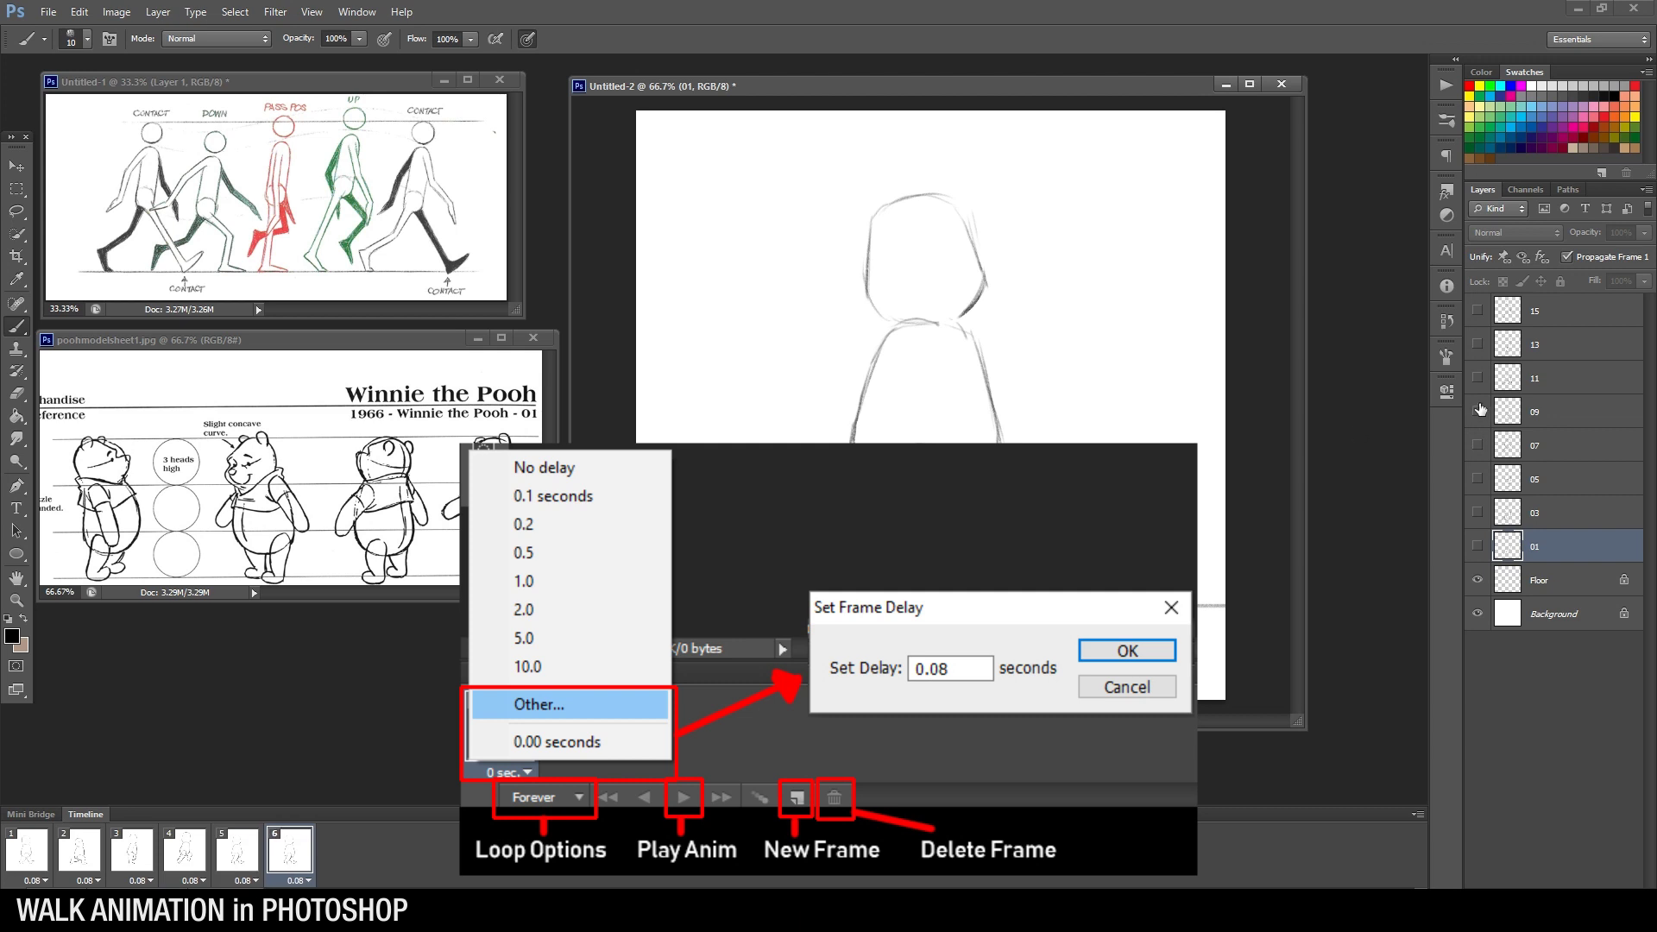
pyautogui.click(1478, 378)
pyautogui.click(390, 811)
pyautogui.click(1478, 378)
pyautogui.click(1477, 344)
# Add an eighth animation frame showing only pose layer 15, and play the walk cycle from the first frame
pyautogui.click(390, 812)
pyautogui.click(1477, 345)
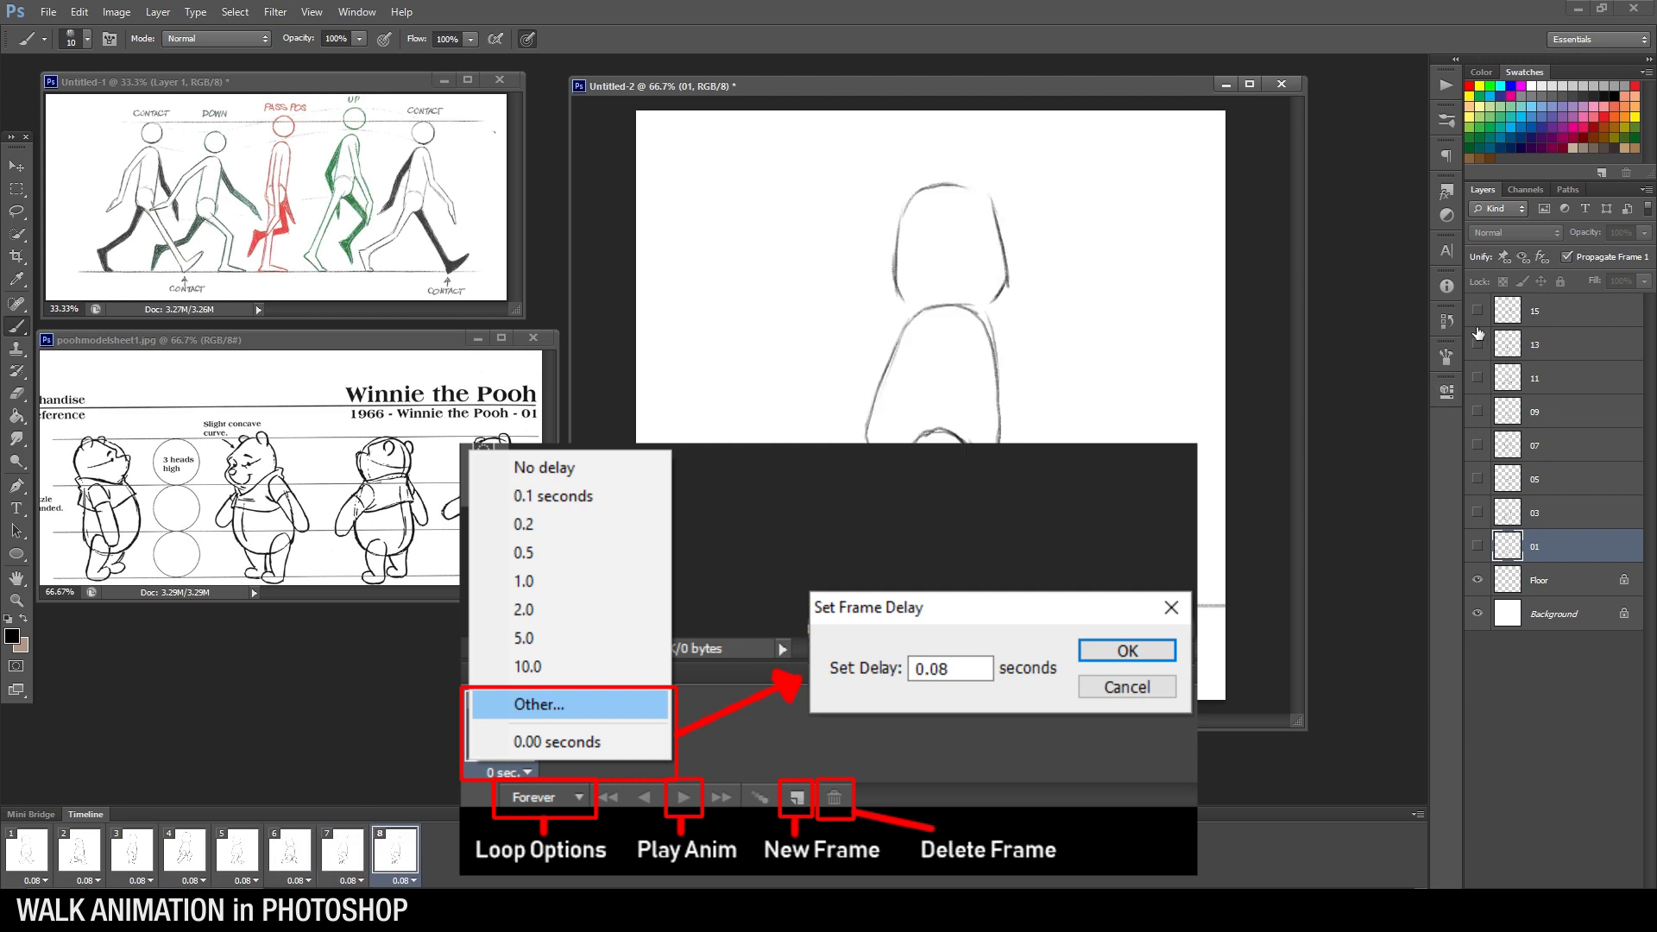
pyautogui.click(1477, 311)
pyautogui.click(45, 863)
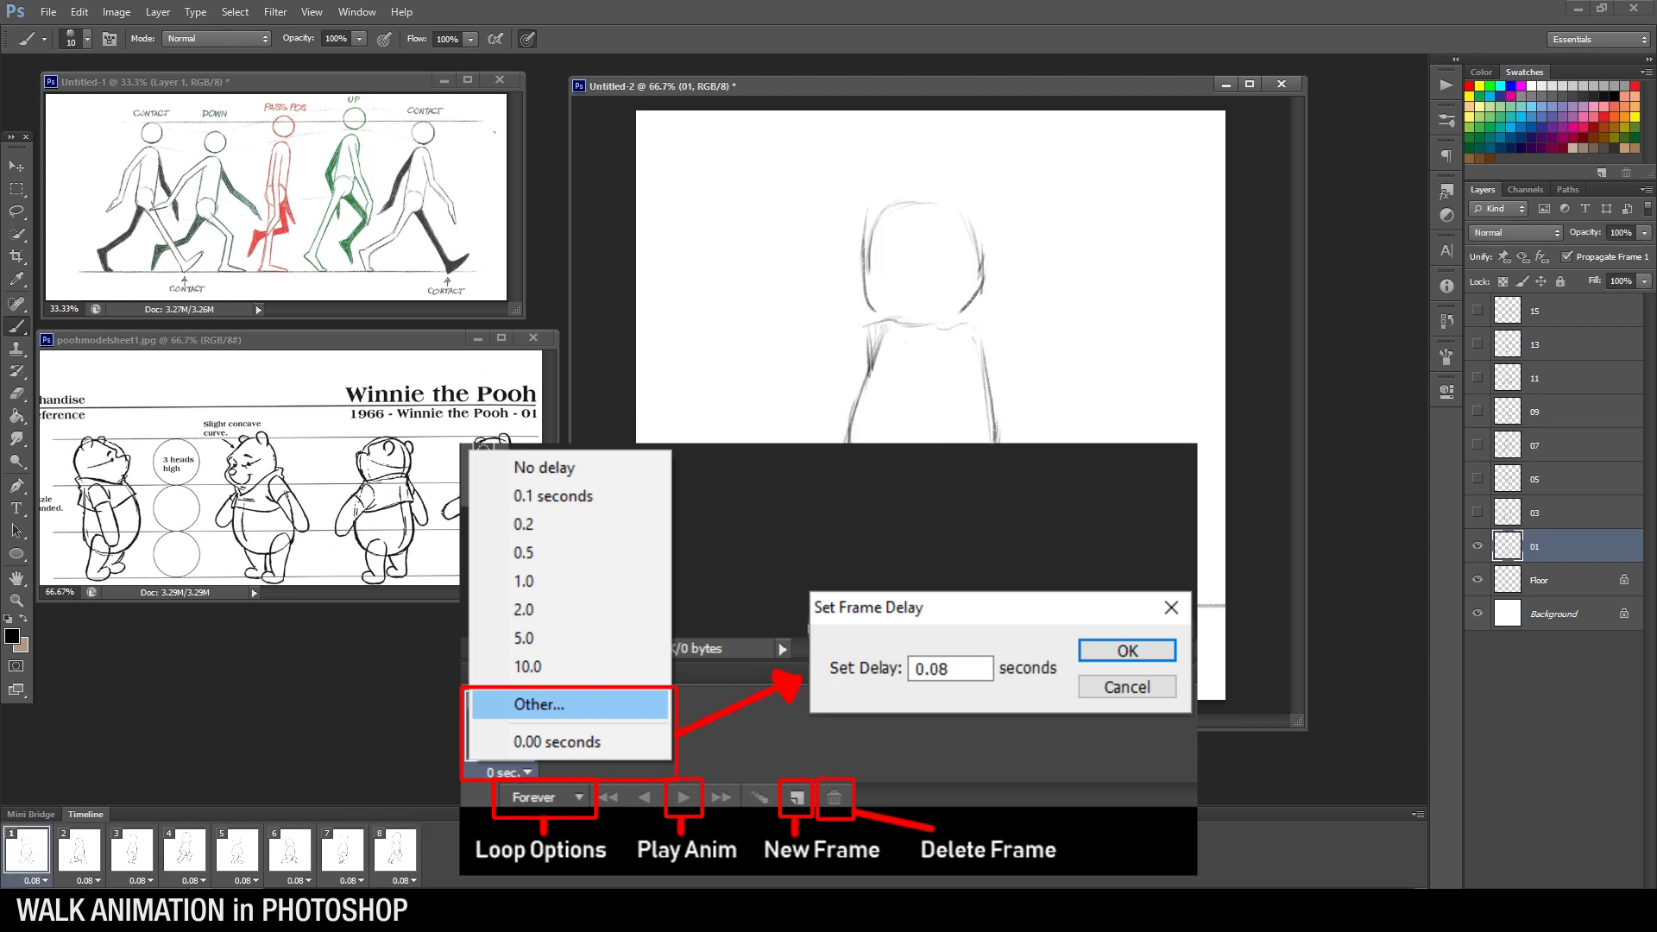
pyautogui.click(165, 897)
# Sketch the shoulder line across the upper body and the near shoulder's curve on the layer 01 contact pose
pyautogui.moveTo(917, 355); pyautogui.dragTo(921, 371)
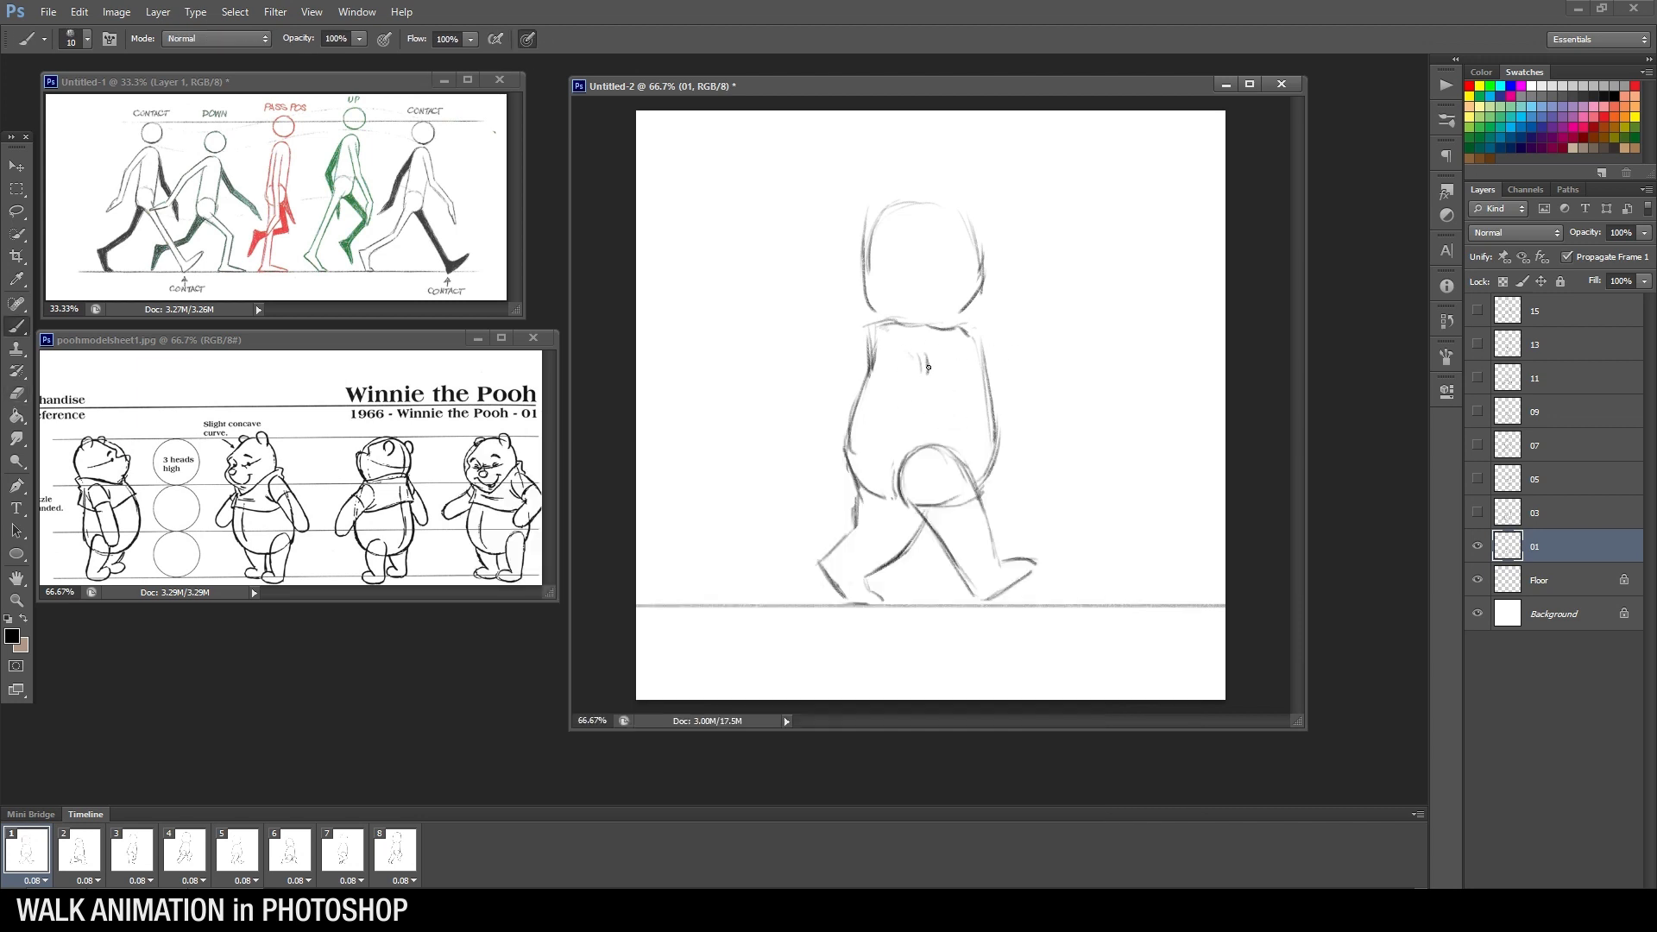
pyautogui.moveTo(984, 355)
pyautogui.mouseDown()
pyautogui.moveTo(924, 363)
pyautogui.moveTo(927, 375)
pyautogui.moveTo(906, 376)
pyautogui.moveTo(924, 349)
pyautogui.moveTo(875, 370)
pyautogui.mouseUp()
pyautogui.press('e')
pyautogui.press('b')
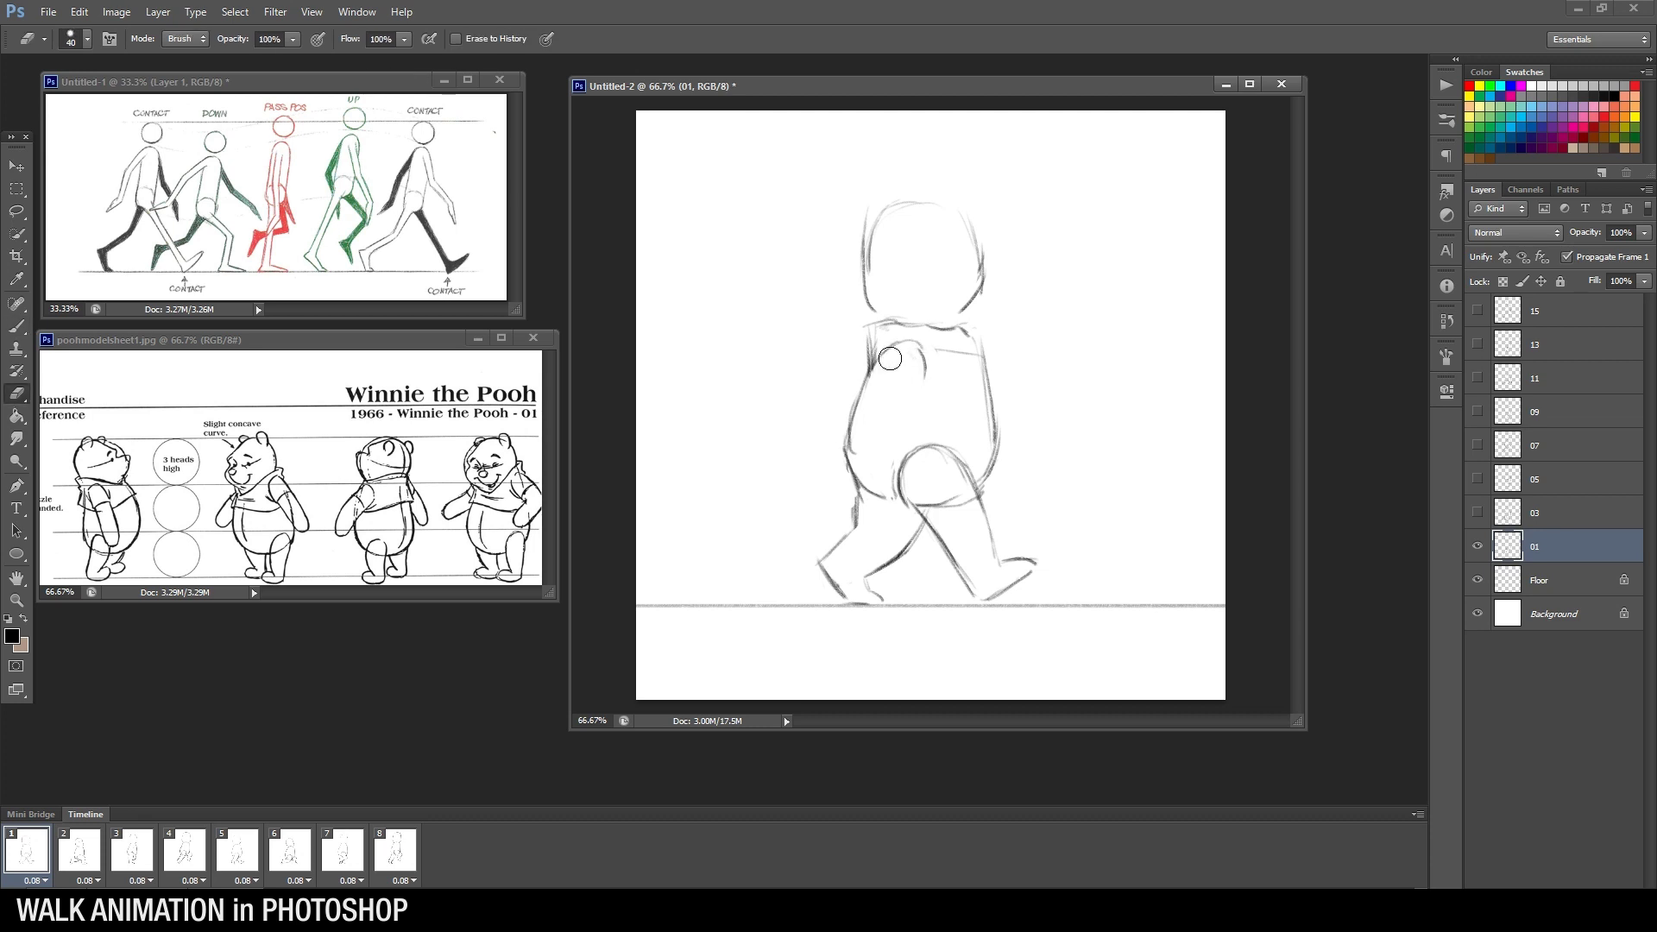
pyautogui.moveTo(893, 350); pyautogui.dragTo(841, 427)
pyautogui.press('b')
# Draw both edges of the near arm swinging backward from the shoulder in the first contact pose
pyautogui.moveTo(873, 344); pyautogui.dragTo(820, 444)
pyautogui.press('e')
pyautogui.press('b')
pyautogui.moveTo(877, 346); pyautogui.dragTo(815, 452)
pyautogui.moveTo(925, 350)
pyautogui.mouseDown()
pyautogui.moveTo(898, 402)
pyautogui.moveTo(847, 441)
pyautogui.moveTo(860, 458)
pyautogui.moveTo(812, 459)
pyautogui.mouseUp()
pyautogui.press('e')
pyautogui.press('b')
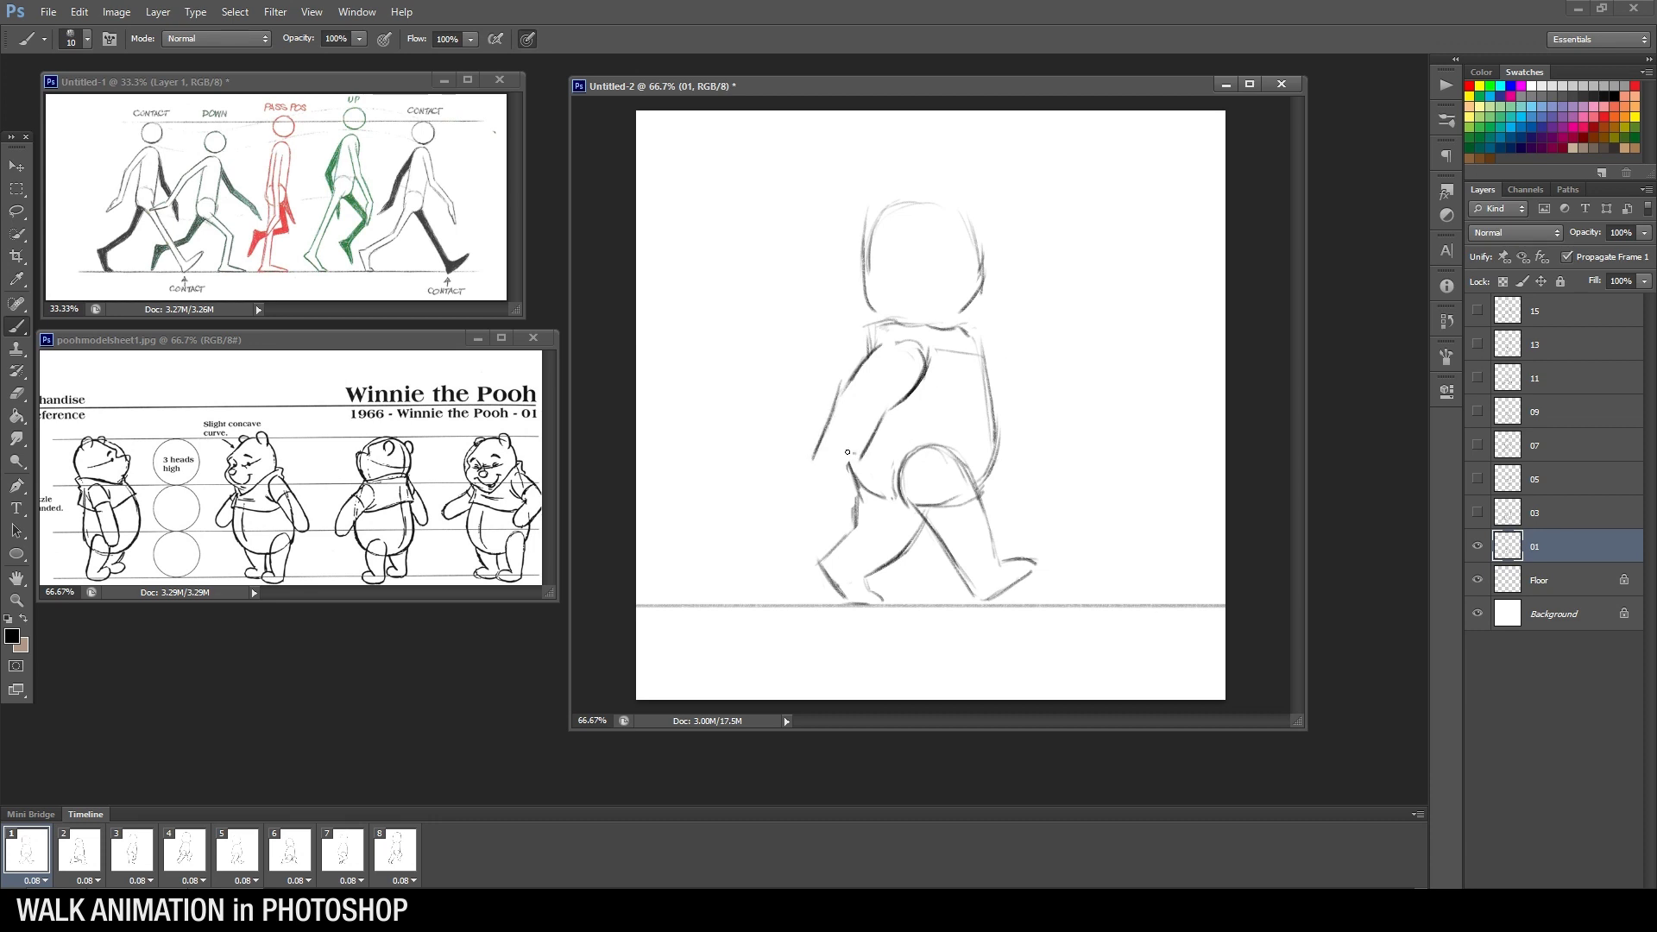
# Close the near arm with a rounded hand and clean up the stray lines around it
pyautogui.moveTo(815, 452)
pyautogui.mouseDown()
pyautogui.moveTo(852, 469)
pyautogui.moveTo(828, 465)
pyautogui.moveTo(866, 448)
pyautogui.moveTo(883, 392)
pyautogui.moveTo(940, 353)
pyautogui.moveTo(898, 429)
pyautogui.moveTo(818, 444)
pyautogui.mouseUp()
pyautogui.press('e')
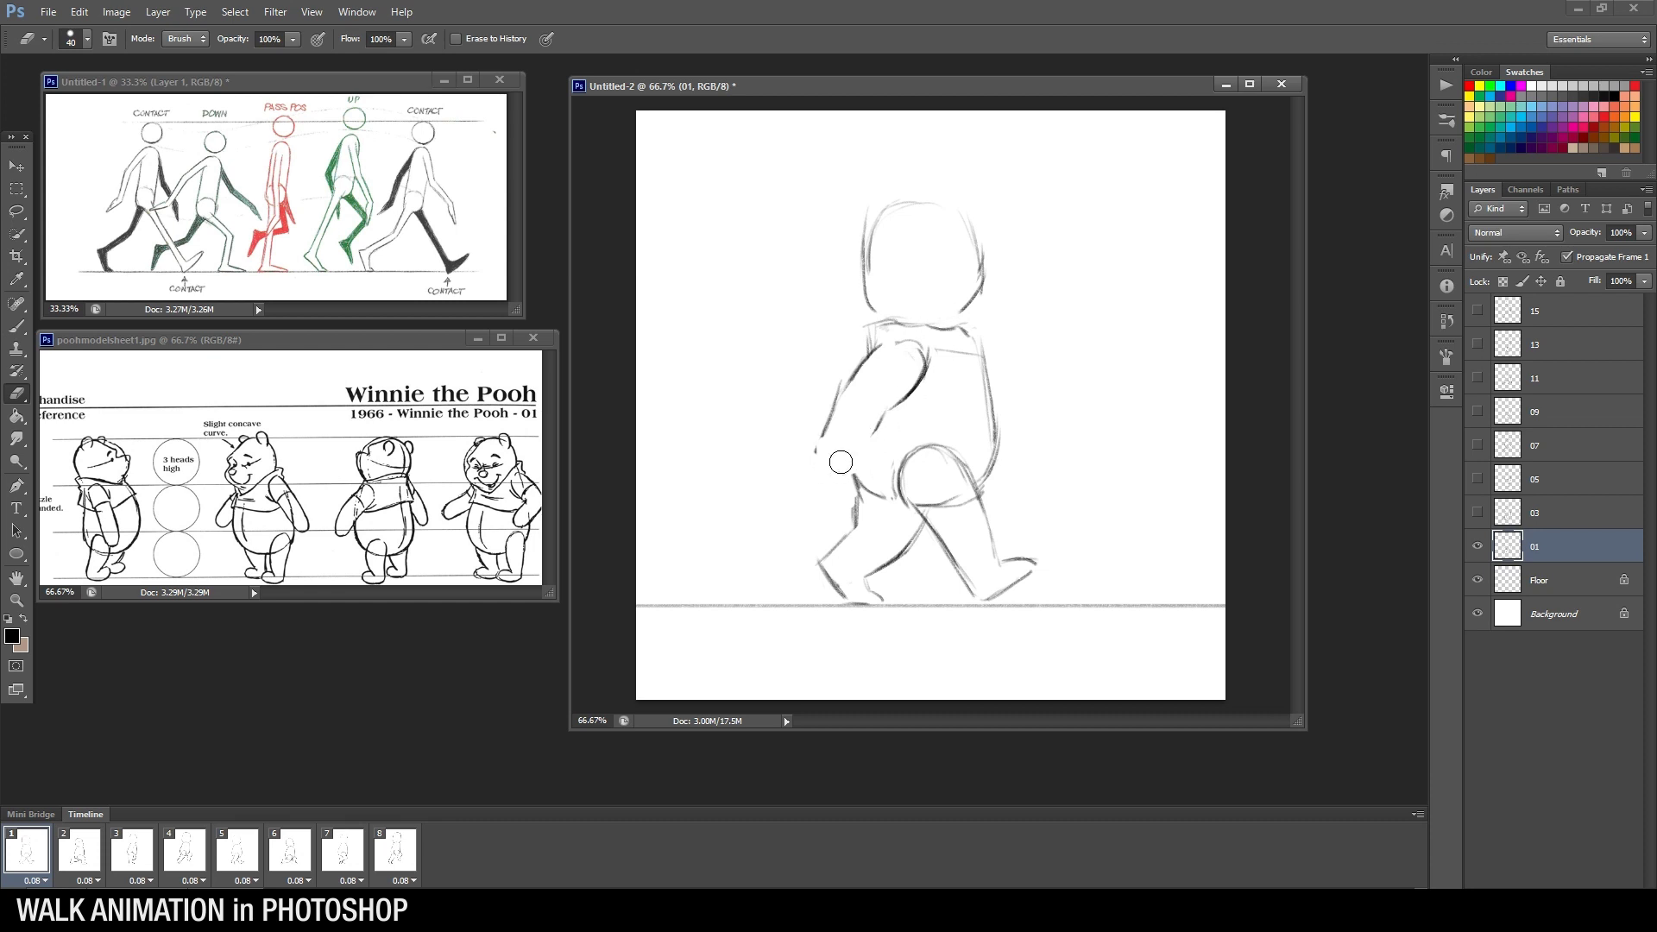
pyautogui.press('b')
pyautogui.moveTo(815, 450)
pyautogui.mouseDown()
pyautogui.moveTo(839, 476)
pyautogui.moveTo(810, 454)
pyautogui.moveTo(852, 467)
pyautogui.moveTo(825, 465)
pyautogui.moveTo(902, 397)
pyautogui.moveTo(838, 386)
pyautogui.moveTo(813, 443)
pyautogui.moveTo(843, 387)
pyautogui.mouseUp()
pyautogui.press('e')
pyautogui.moveTo(808, 454)
pyautogui.mouseDown()
pyautogui.moveTo(839, 475)
pyautogui.moveTo(816, 448)
pyautogui.mouseUp()
pyautogui.press('b')
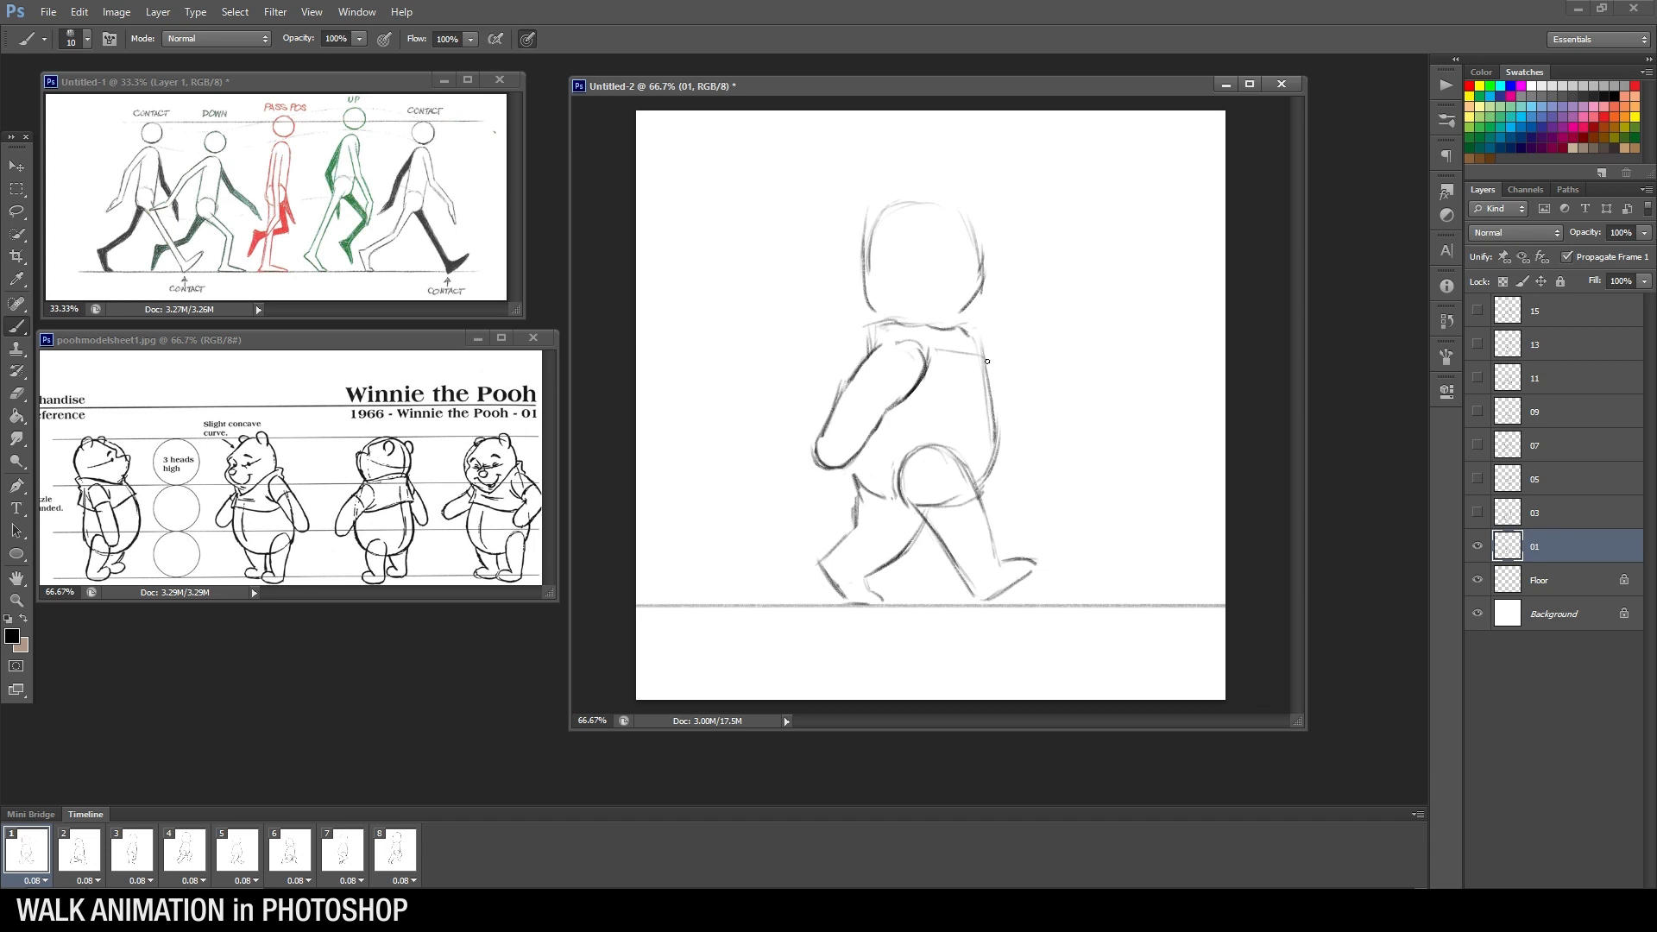
# Draw the far arm swinging forward in front of the body and add the shirt's hem line across the torso
pyautogui.moveTo(991, 375)
pyautogui.mouseDown()
pyautogui.moveTo(1012, 409)
pyautogui.moveTo(982, 354)
pyautogui.moveTo(1035, 445)
pyautogui.moveTo(1003, 394)
pyautogui.moveTo(996, 452)
pyautogui.moveTo(1019, 470)
pyautogui.moveTo(996, 452)
pyautogui.moveTo(1009, 467)
pyautogui.moveTo(1033, 455)
pyautogui.moveTo(997, 463)
pyautogui.mouseUp()
pyautogui.moveTo(907, 405); pyautogui.dragTo(980, 392)
# Erase the rough front edge of the head in the layer 01 contact pose and draw a curved eye line across the face
pyautogui.press('e')
pyautogui.moveTo(964, 311); pyautogui.dragTo(984, 293)
pyautogui.press('b')
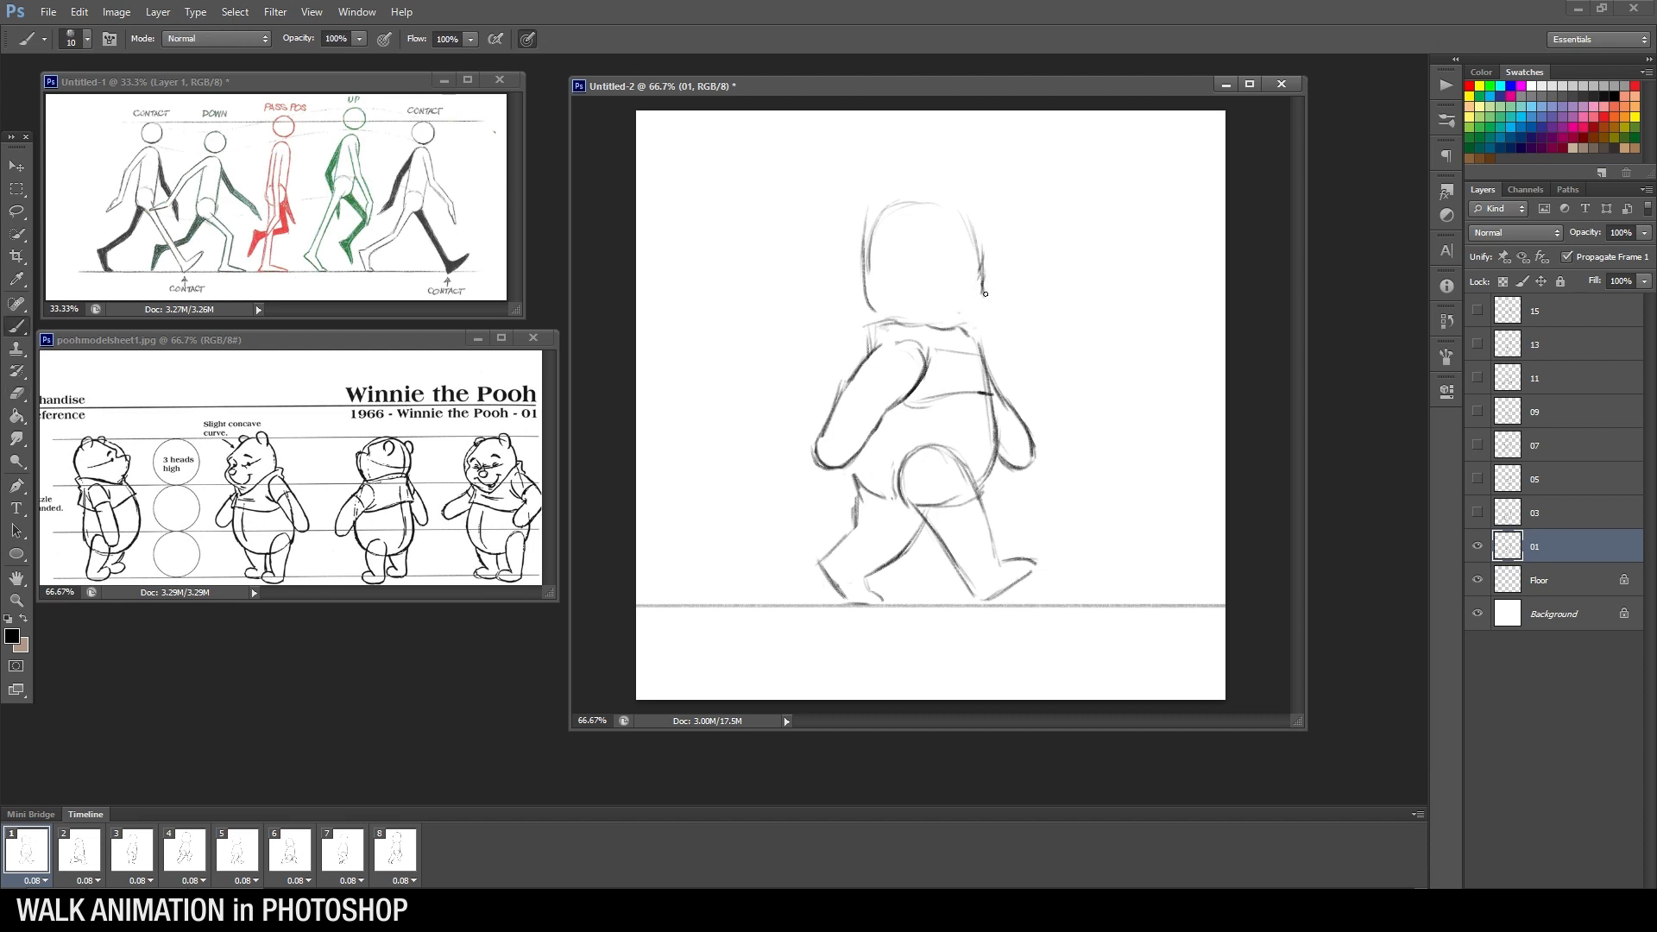
pyautogui.press('e')
pyautogui.moveTo(952, 246)
pyautogui.mouseDown()
pyautogui.moveTo(921, 248)
pyautogui.moveTo(974, 254)
pyautogui.mouseUp()
pyautogui.press('b')
# Erase the old back edge of the head in the first contact pose and redraw it as a rounder curve
pyautogui.press('e')
pyautogui.moveTo(868, 228); pyautogui.dragTo(869, 202)
pyautogui.press('b')
pyautogui.moveTo(883, 210); pyautogui.dragTo(863, 292)
pyautogui.press('e')
pyautogui.press('b')
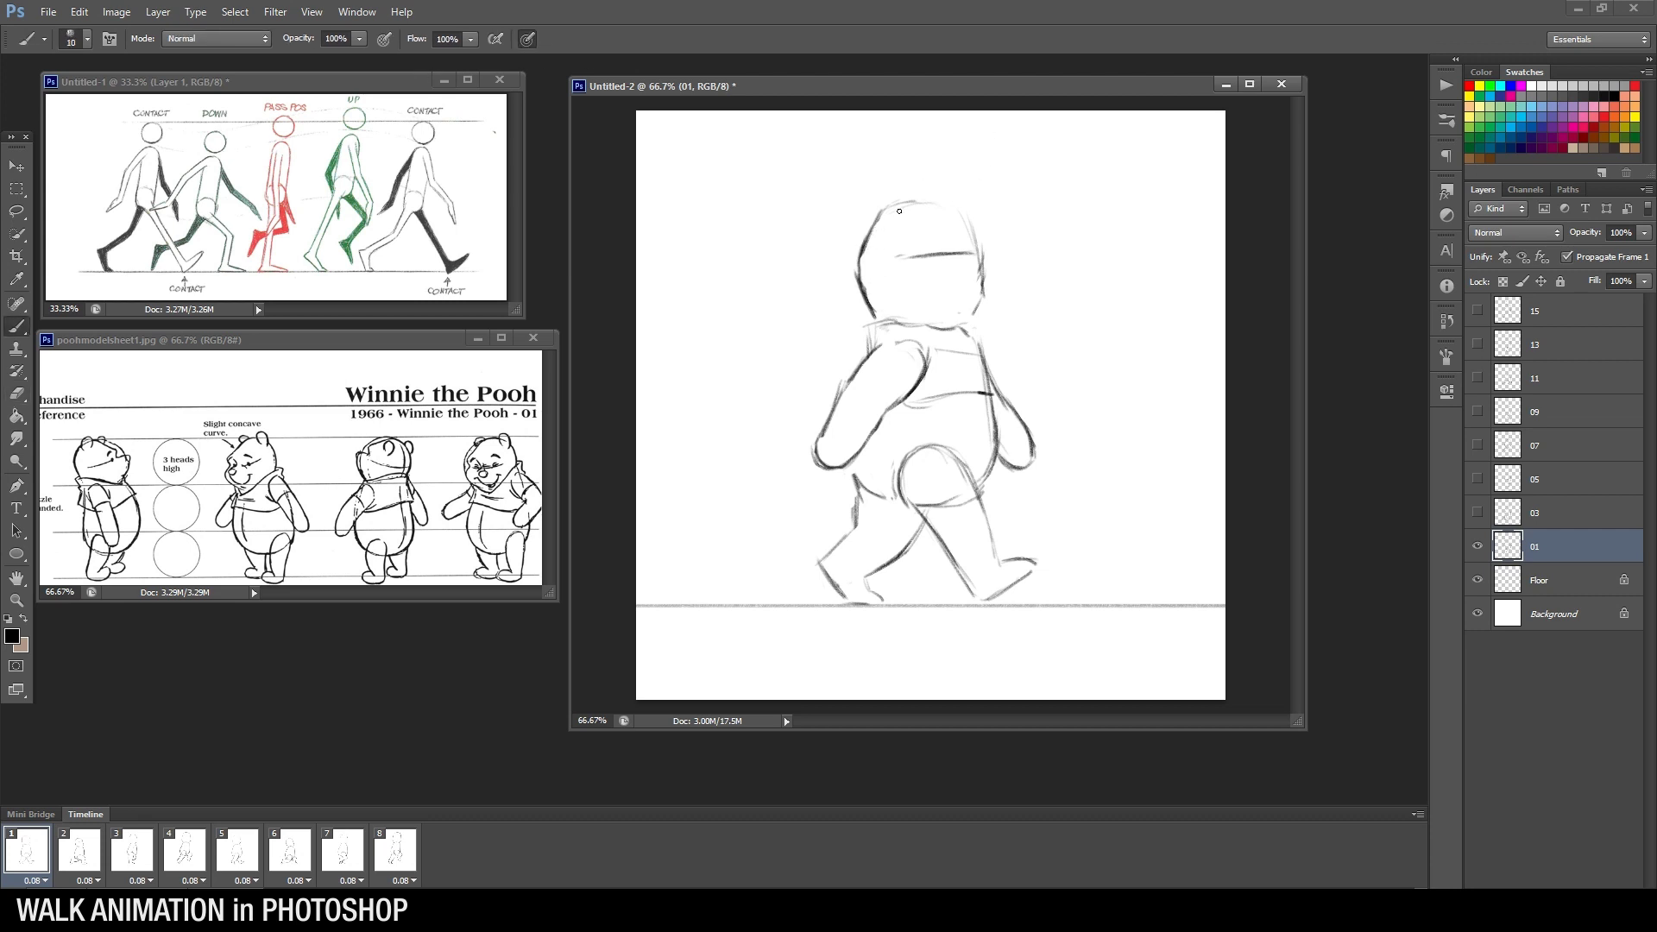
# Outline the crown of the head and draw a projecting muzzle with a rounded chin in the first contact pose
pyautogui.moveTo(882, 211)
pyautogui.mouseDown()
pyautogui.moveTo(953, 204)
pyautogui.moveTo(1005, 268)
pyautogui.moveTo(978, 265)
pyautogui.moveTo(995, 274)
pyautogui.moveTo(975, 287)
pyautogui.moveTo(1004, 268)
pyautogui.moveTo(979, 261)
pyautogui.moveTo(1017, 264)
pyautogui.moveTo(979, 263)
pyautogui.moveTo(1009, 269)
pyautogui.moveTo(981, 321)
pyautogui.moveTo(1008, 283)
pyautogui.moveTo(977, 304)
pyautogui.mouseUp()
pyautogui.press('e')
pyautogui.press('b')
pyautogui.press('e')
pyautogui.press('b')
pyautogui.press('e')
pyautogui.press('b')
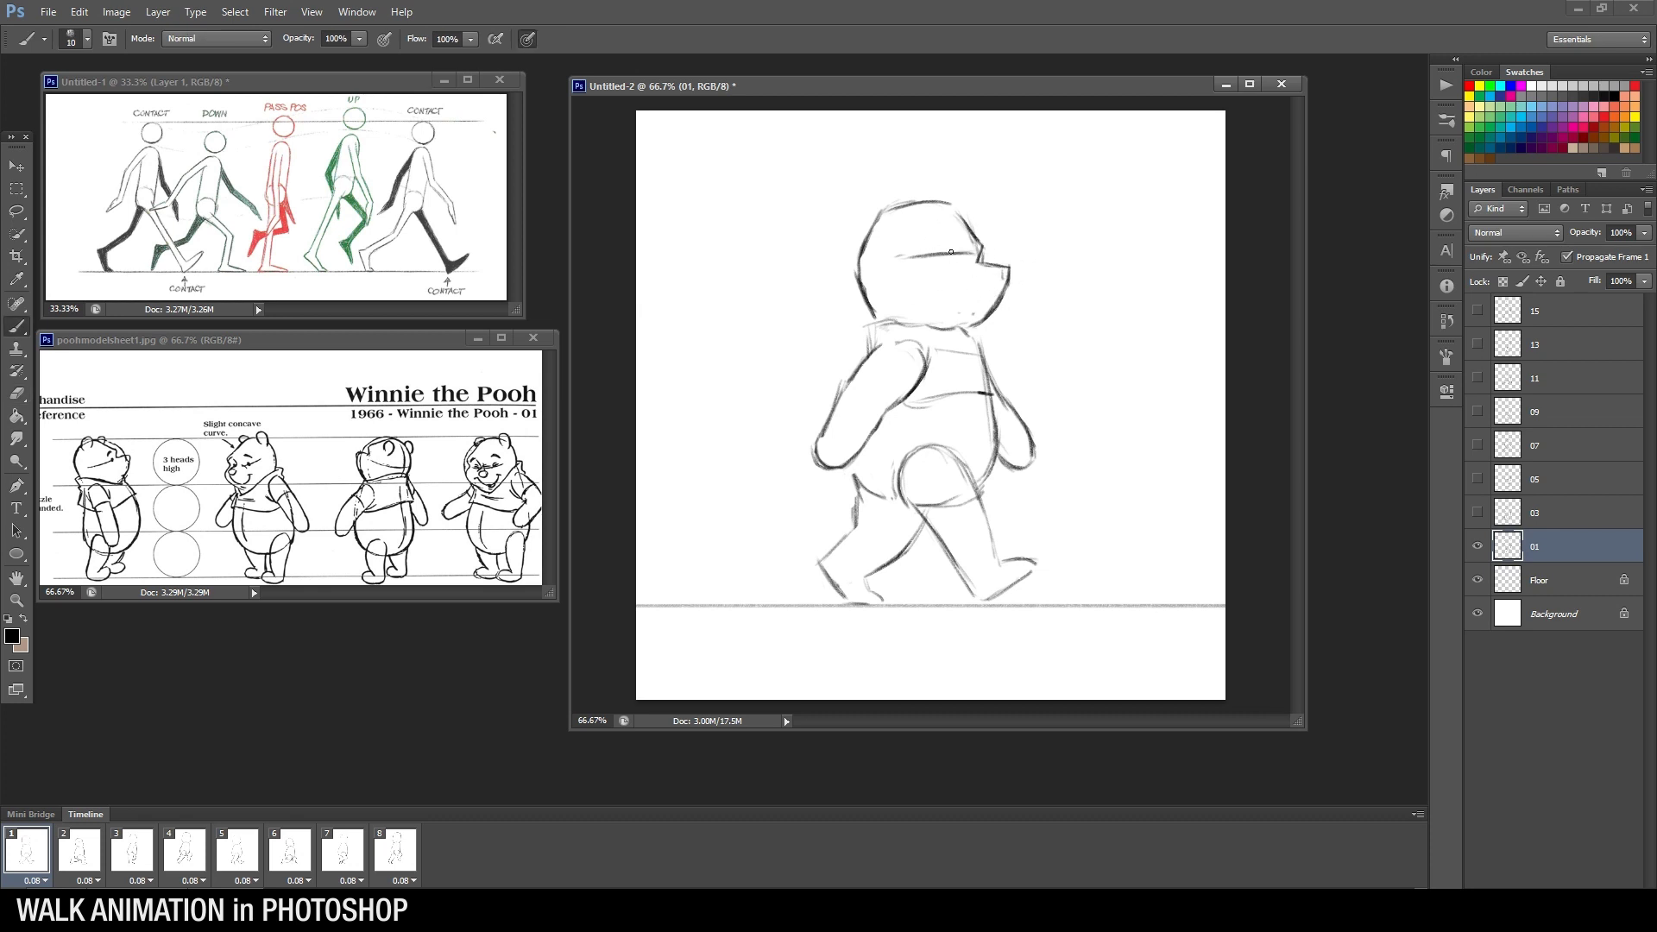
# Touch up the eye line and add two small rounded ears on top of the first contact pose's head
pyautogui.moveTo(956, 256); pyautogui.dragTo(965, 254)
pyautogui.press('e')
pyautogui.press('b')
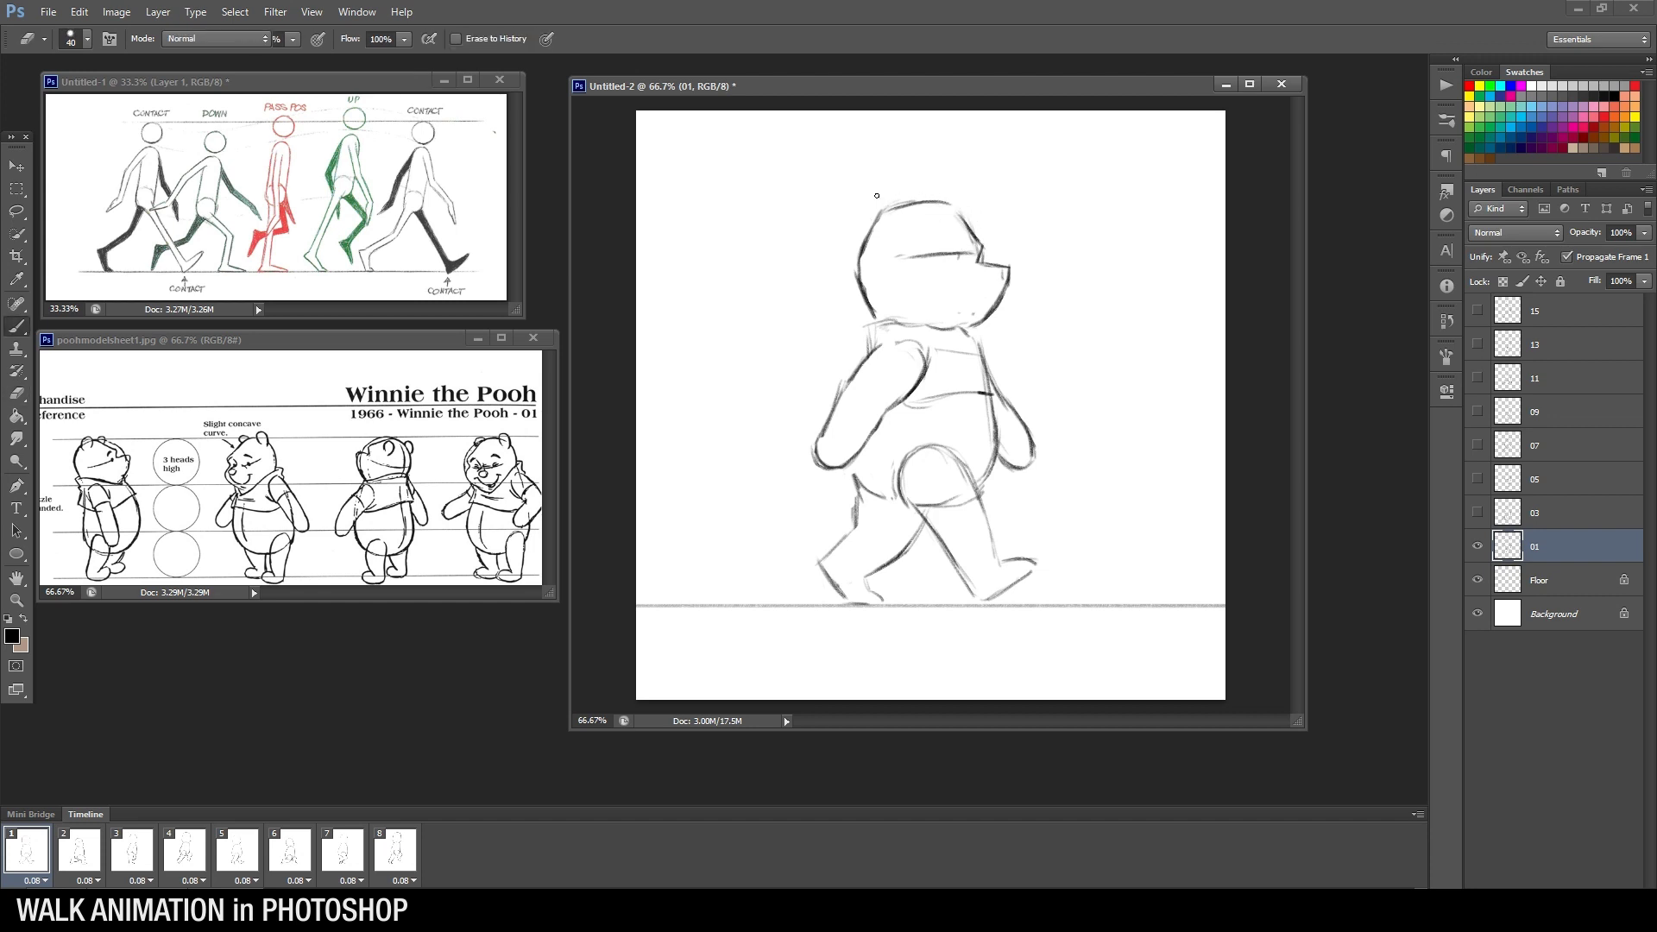
pyautogui.moveTo(887, 212); pyautogui.dragTo(910, 195)
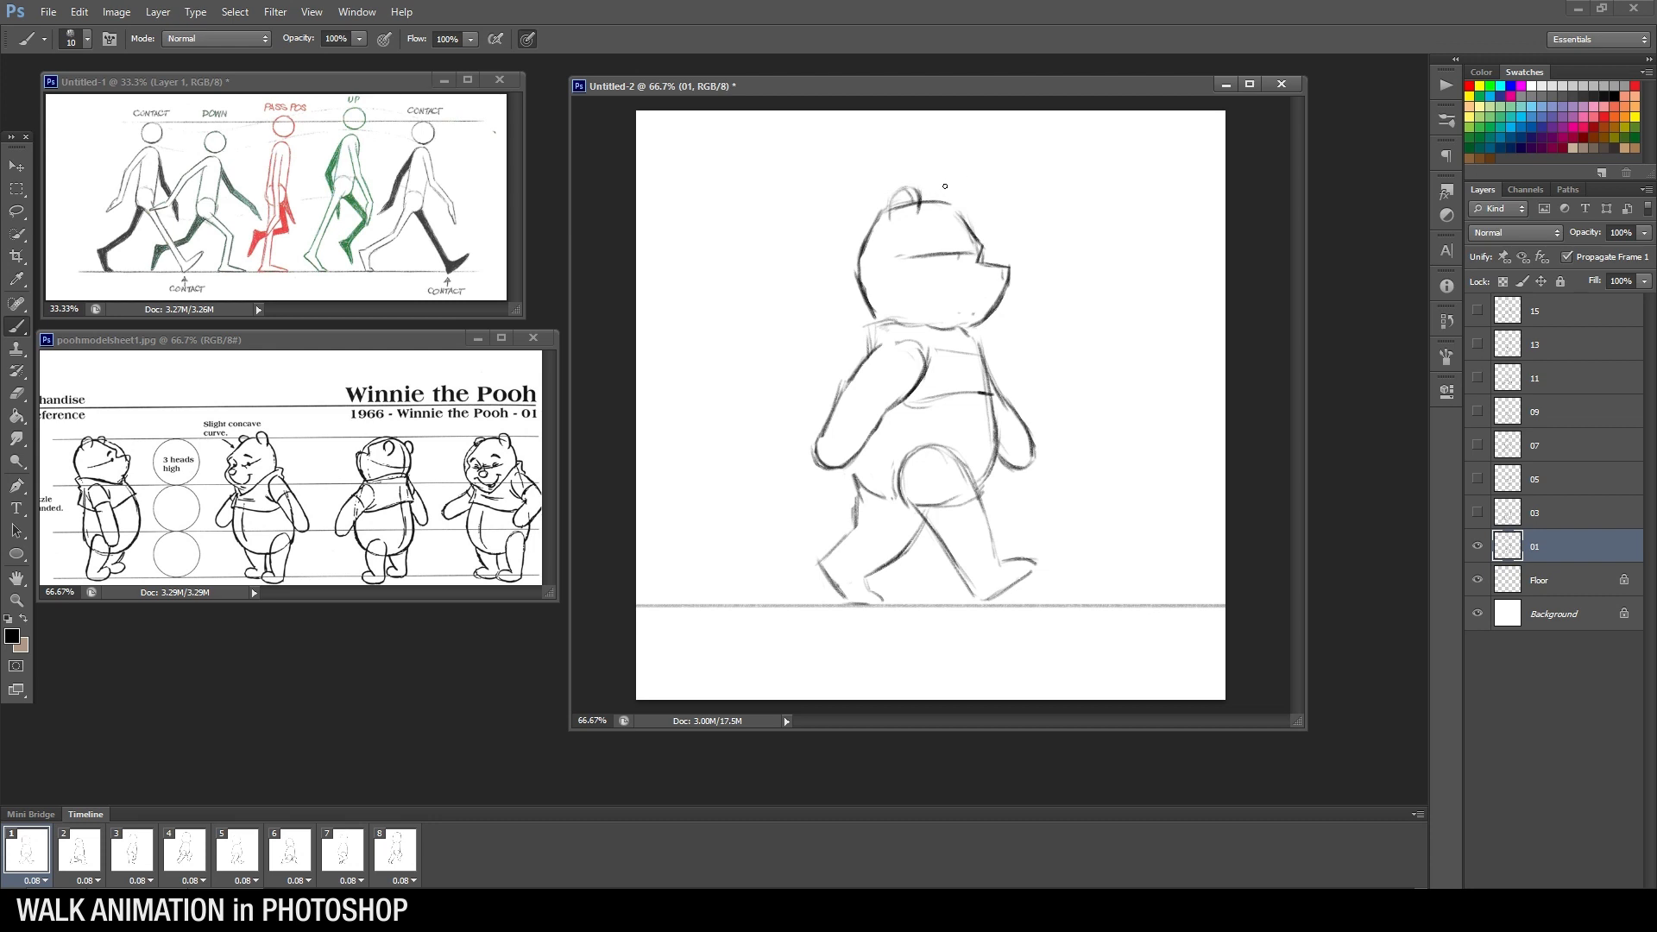
pyautogui.press('e')
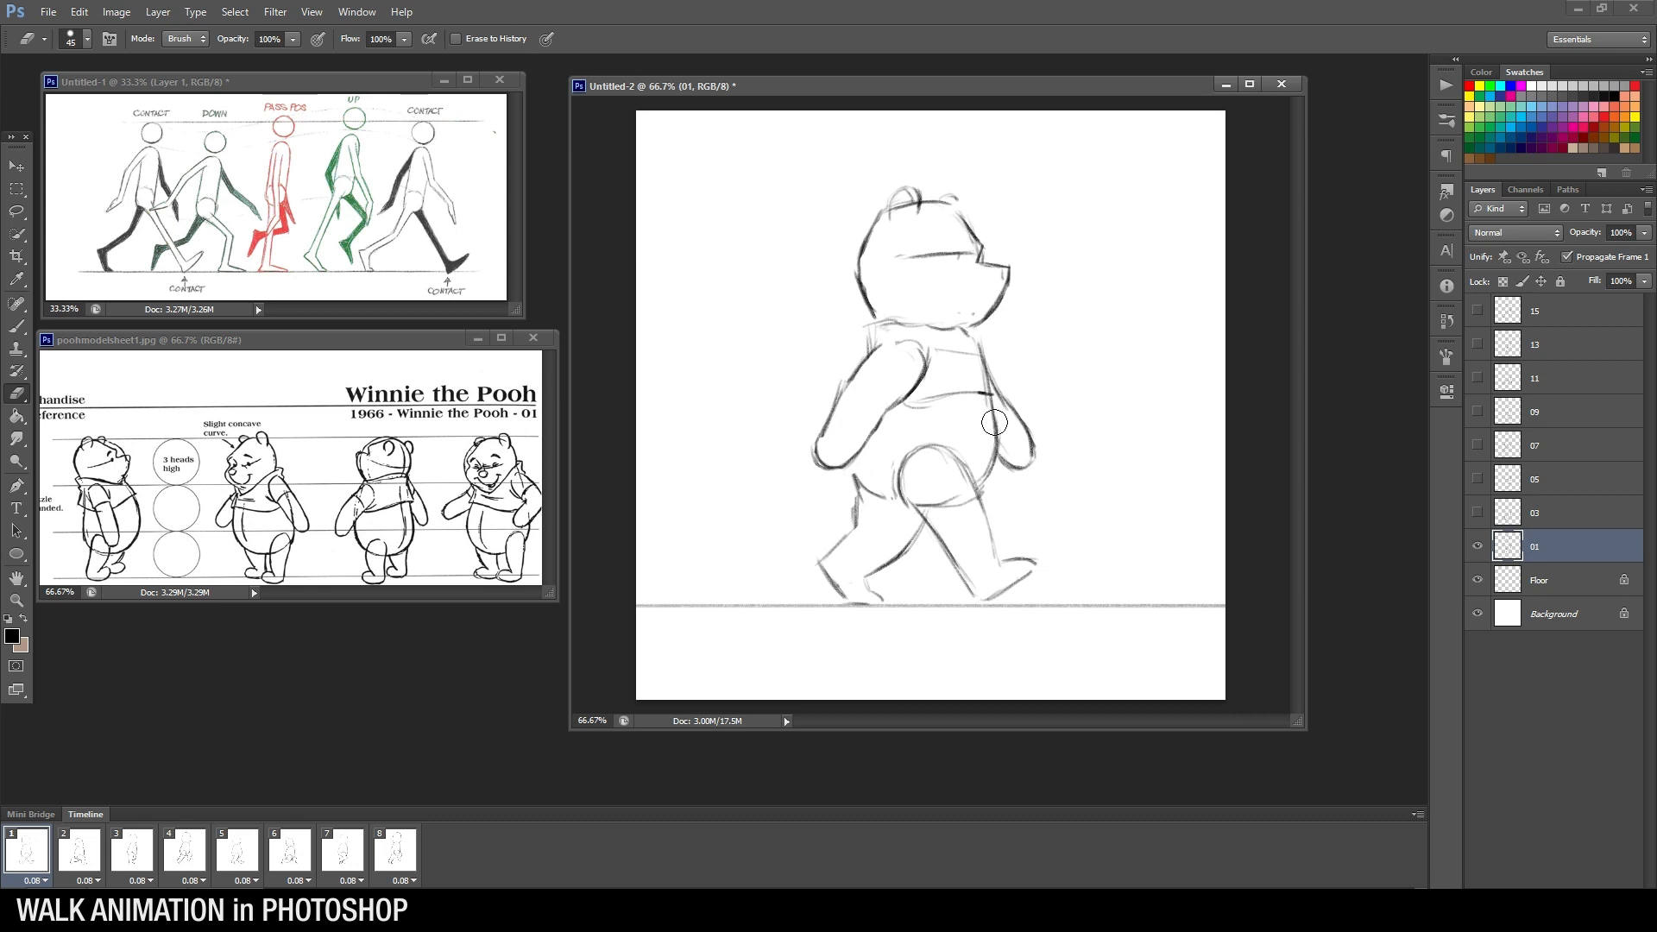
# Redraw the belly's front edge behind the far arm and curve its underside across the near thigh
pyautogui.press('b')
pyautogui.moveTo(990, 395)
pyautogui.mouseDown()
pyautogui.moveTo(998, 479)
pyautogui.moveTo(954, 500)
pyautogui.mouseUp()
pyautogui.press('e')
pyautogui.press('b')
pyautogui.moveTo(854, 475)
pyautogui.mouseDown()
pyautogui.moveTo(913, 509)
pyautogui.moveTo(953, 503)
pyautogui.mouseUp()
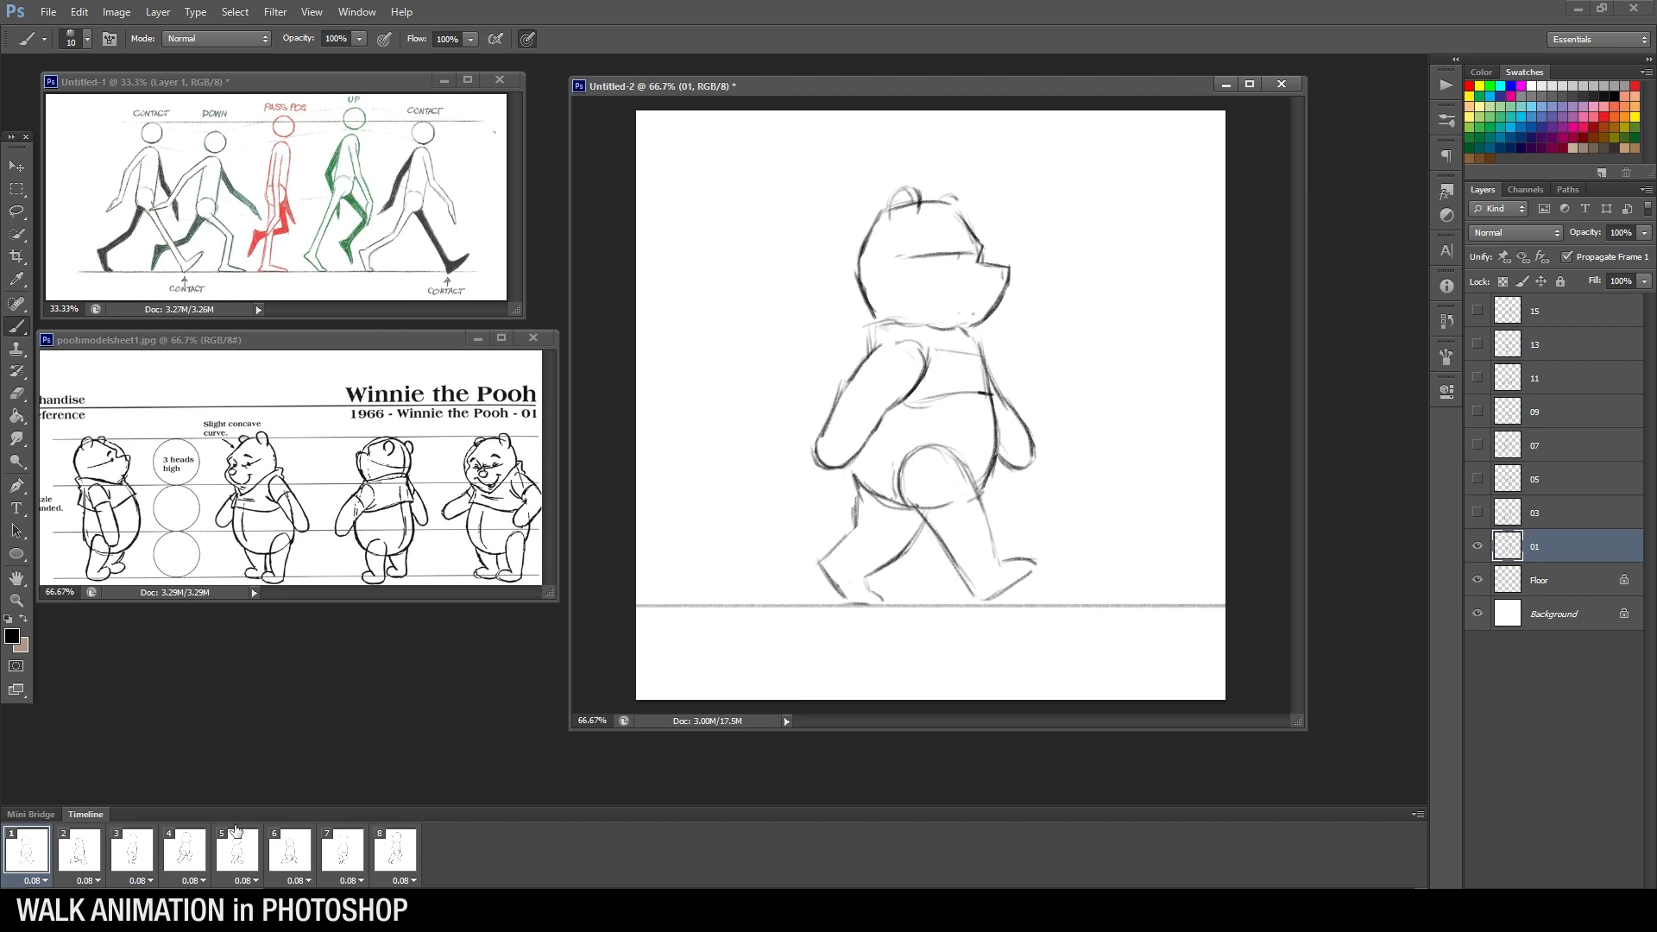
# Switch to frame 2 and layer 03, and draw the projecting muzzle and chin on the down pose's head
pyautogui.click(74, 862)
pyautogui.click(46, 864)
pyautogui.click(77, 863)
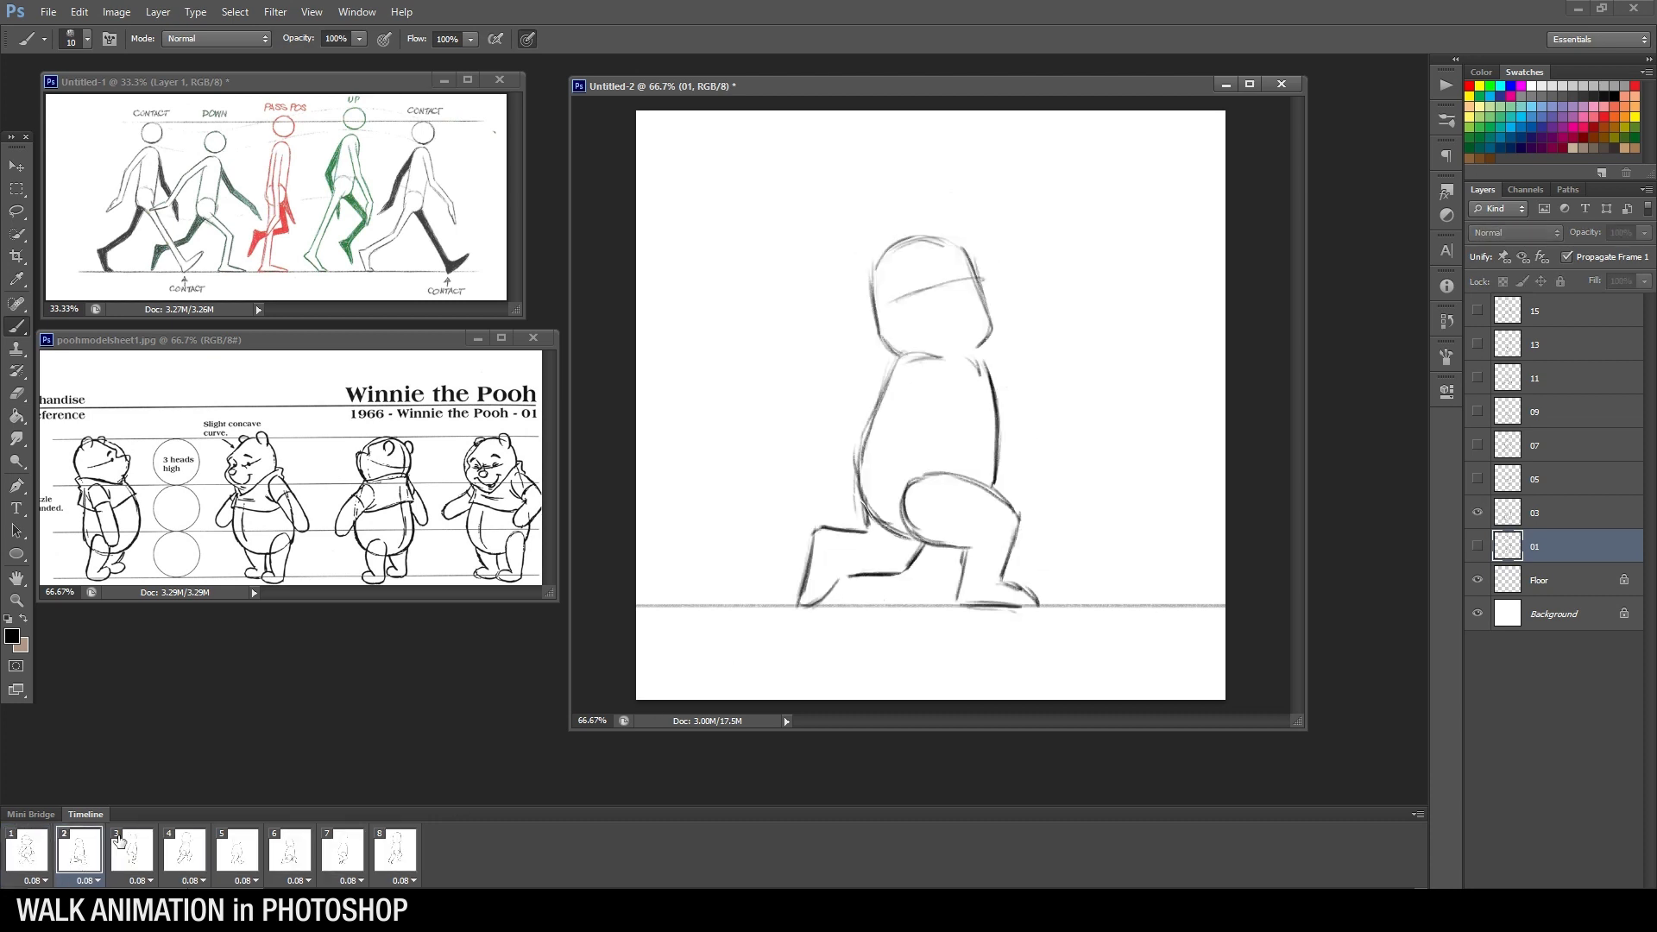
pyautogui.click(1553, 518)
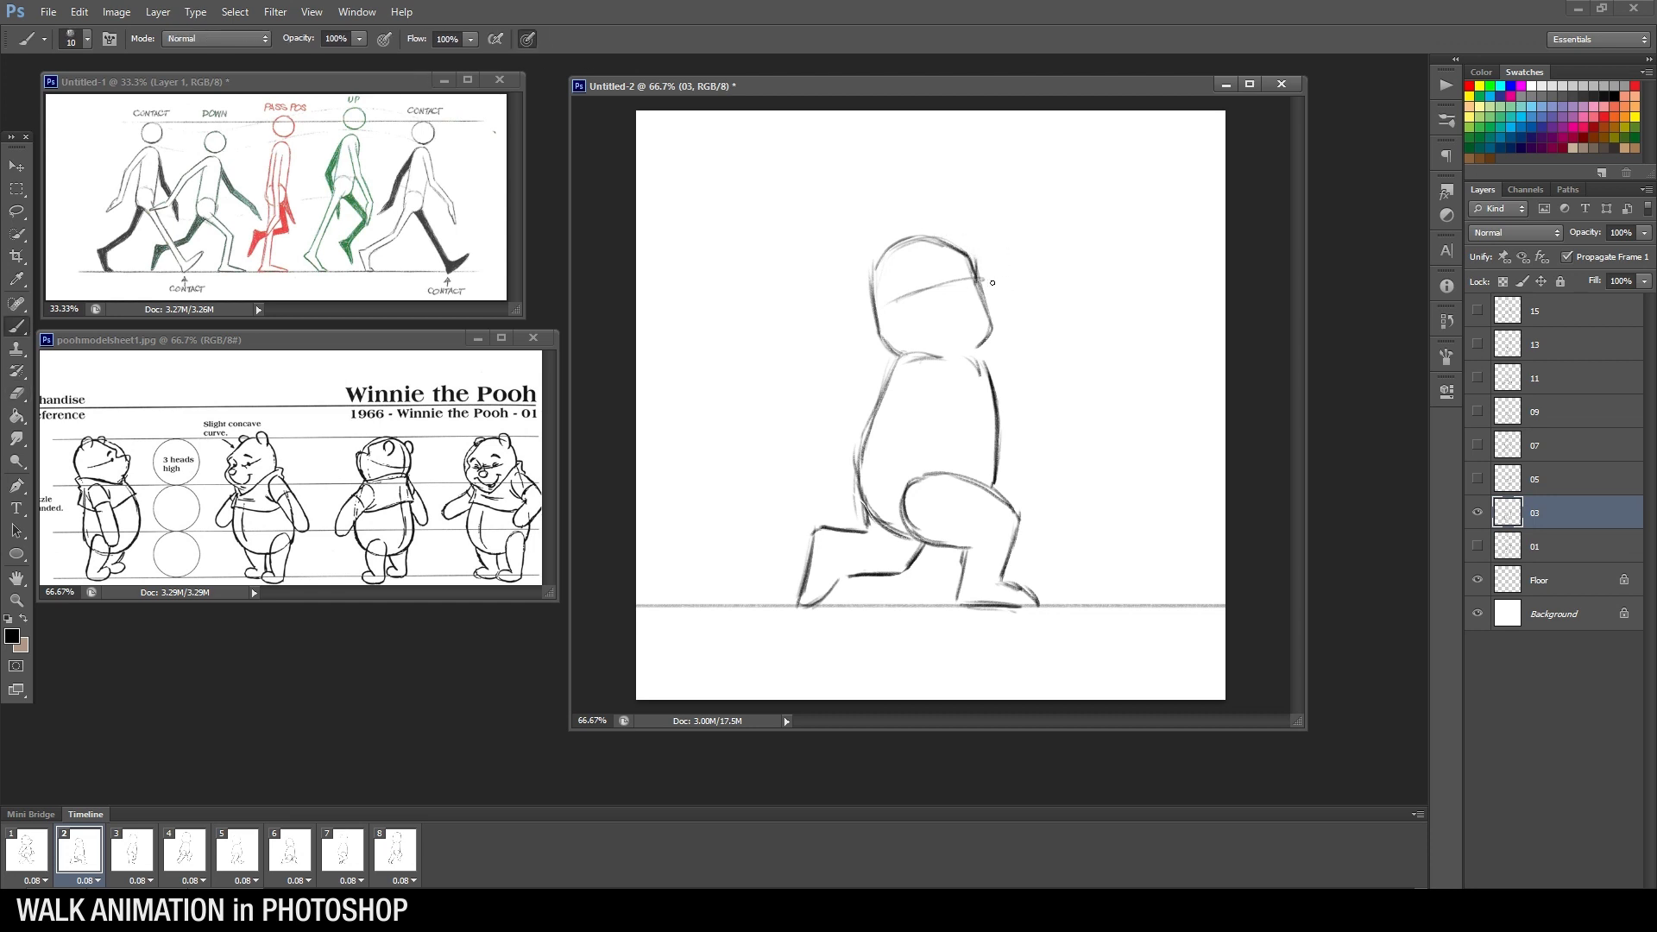
pyautogui.moveTo(977, 281); pyautogui.dragTo(1013, 280)
pyautogui.moveTo(1013, 284); pyautogui.dragTo(981, 354)
# Clean up the crown and add the far ear on the down pose, comparing it with frame 1
pyautogui.click(43, 856)
pyautogui.click(74, 854)
pyautogui.click(37, 856)
pyautogui.click(73, 850)
pyautogui.press('e')
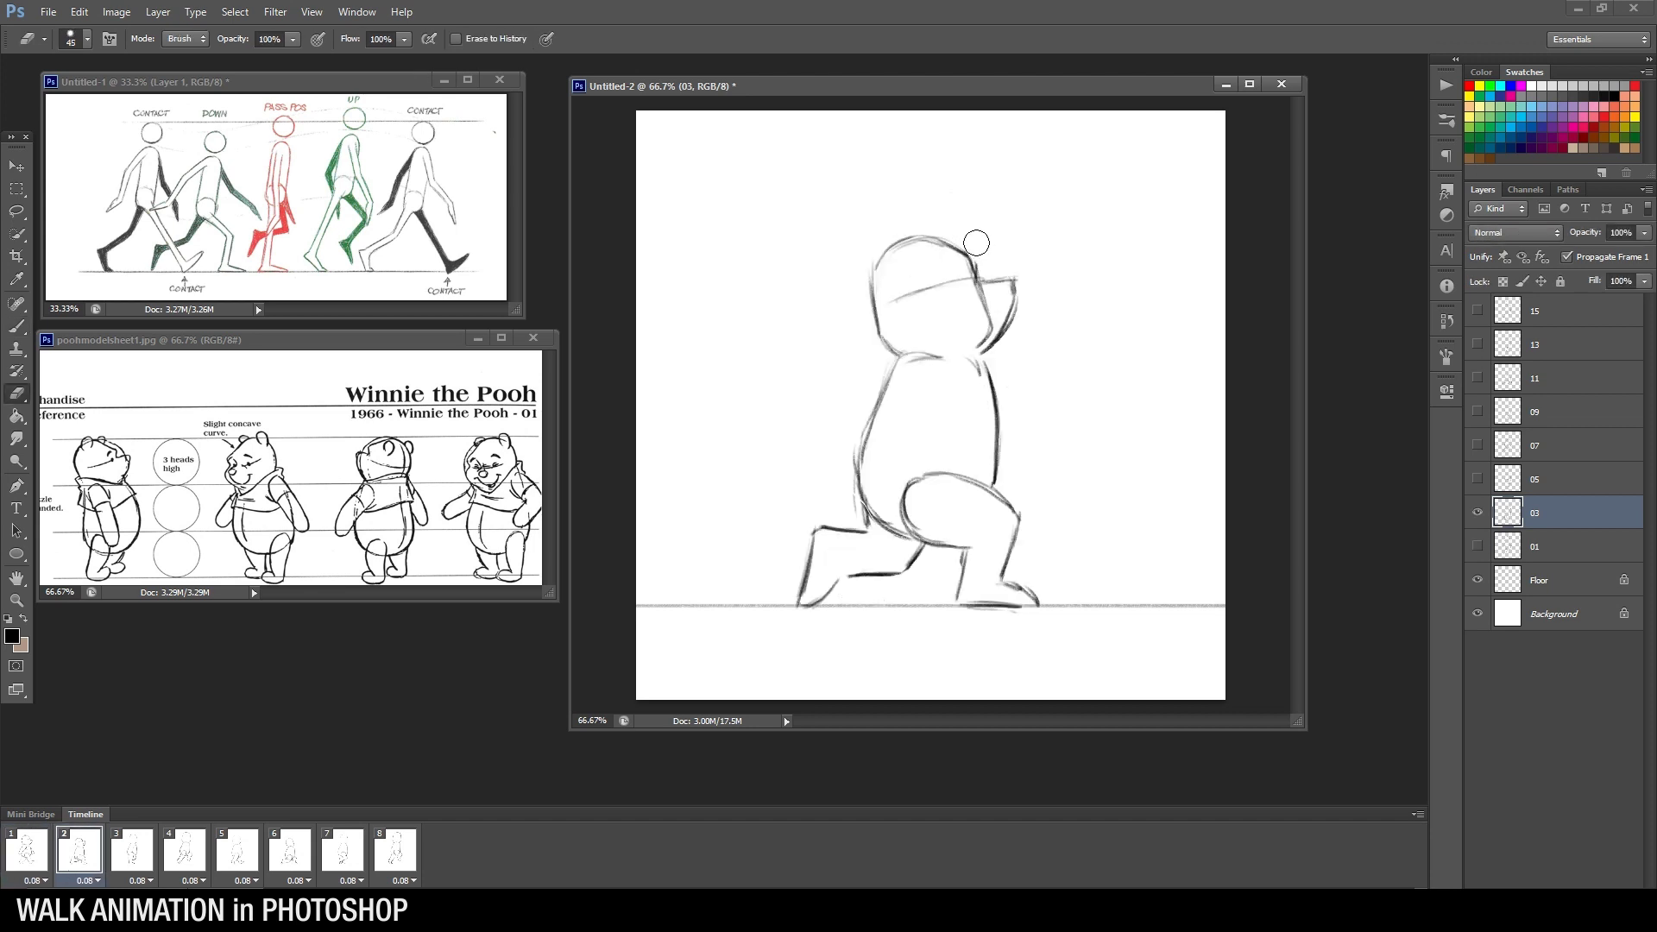
pyautogui.press('b')
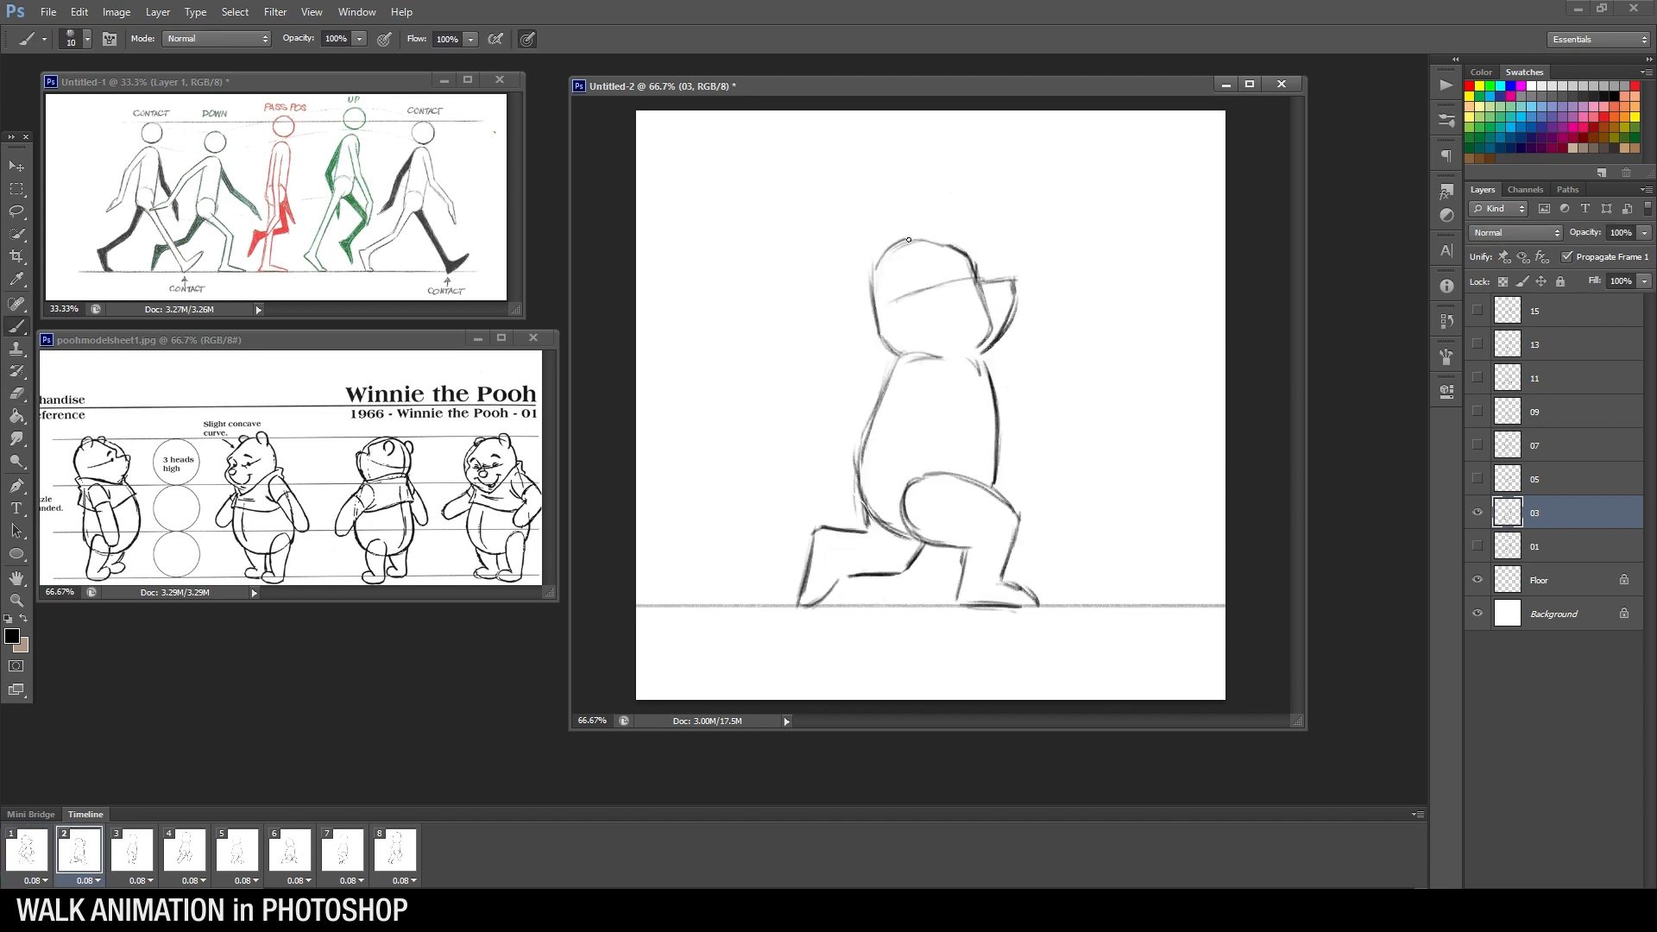
pyautogui.moveTo(949, 248)
pyautogui.mouseDown()
pyautogui.moveTo(884, 249)
pyautogui.moveTo(901, 228)
pyautogui.moveTo(907, 244)
pyautogui.moveTo(950, 232)
pyautogui.mouseUp()
pyautogui.click(43, 855)
pyautogui.click(69, 877)
pyautogui.click(54, 882)
pyautogui.click(35, 854)
pyautogui.click(70, 858)
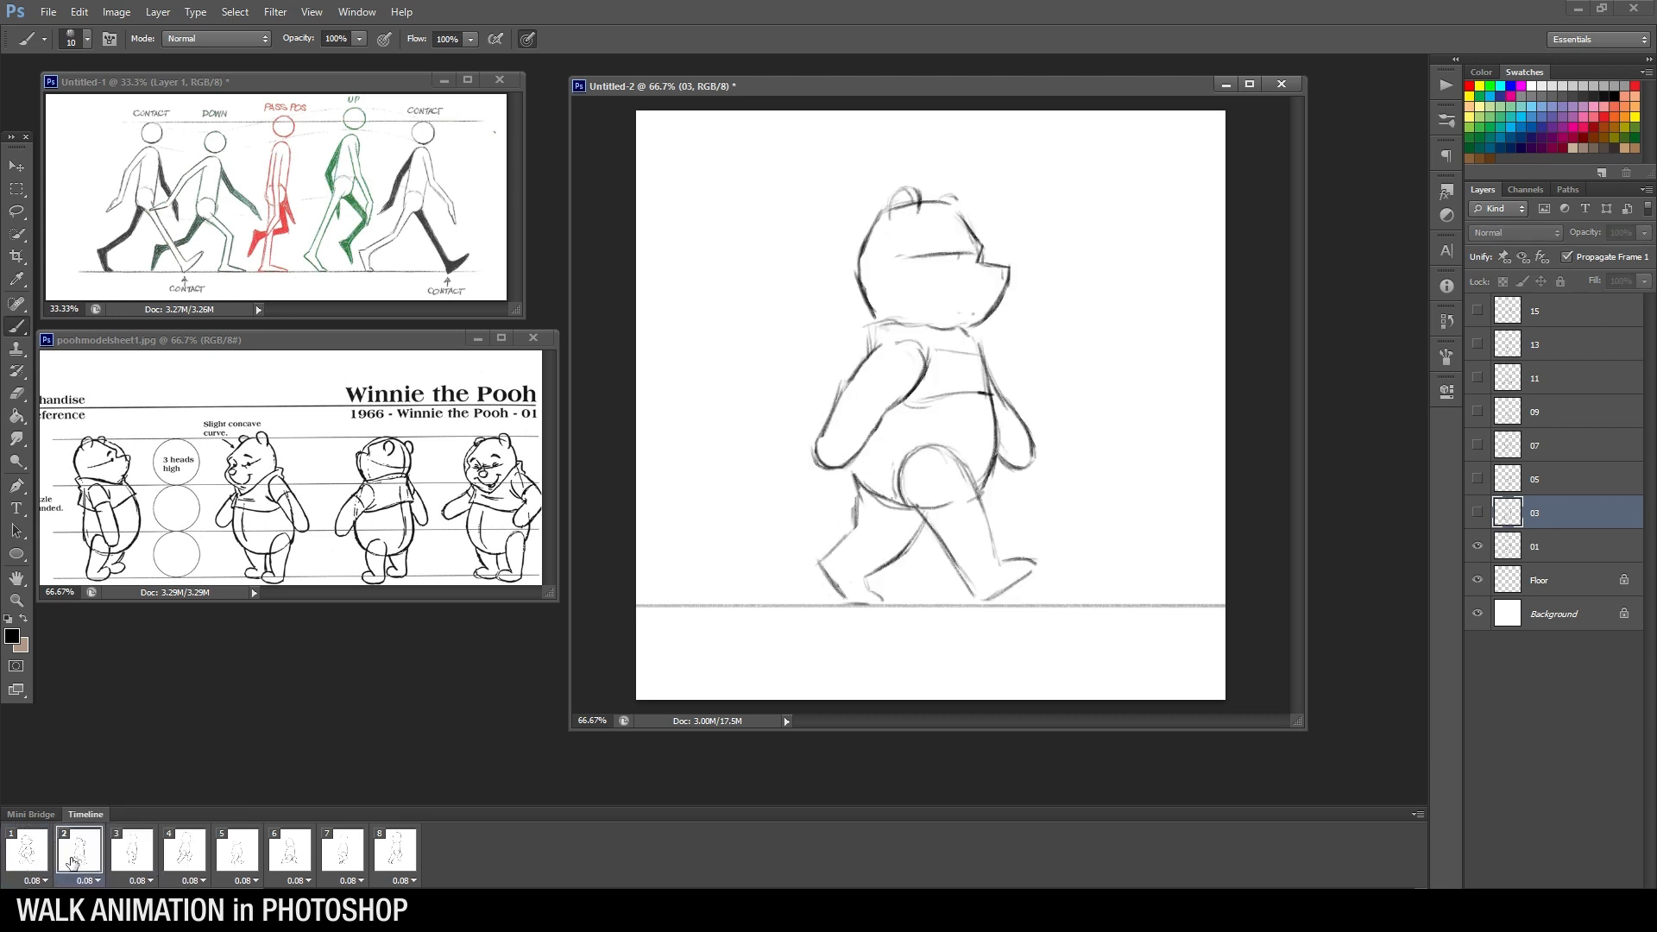
# Erase the old back line of the down pose's head, redraw it rounder, and finish the near ear
pyautogui.press('e')
pyautogui.moveTo(890, 277)
pyautogui.mouseDown()
pyautogui.moveTo(874, 319)
pyautogui.moveTo(872, 272)
pyautogui.moveTo(873, 327)
pyautogui.moveTo(875, 268)
pyautogui.moveTo(878, 328)
pyautogui.moveTo(912, 317)
pyautogui.moveTo(891, 347)
pyautogui.mouseUp()
pyautogui.press('b')
pyautogui.press('e')
pyautogui.press('b')
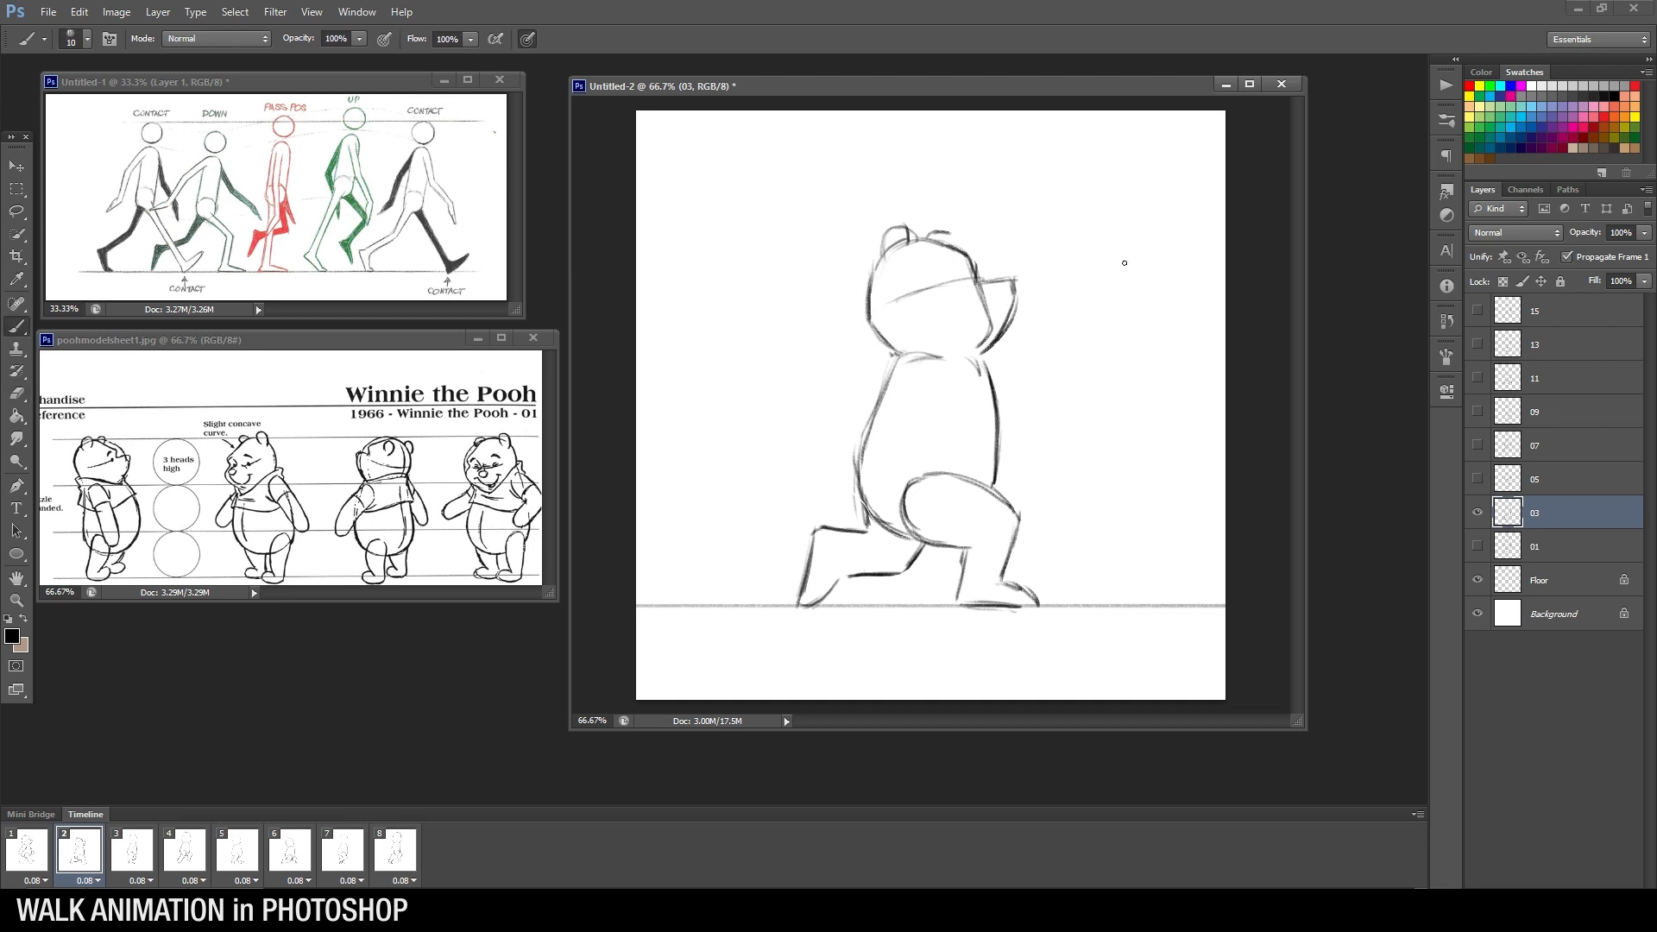
# Draw the collar curve under the down pose's head and rough in the near arm from the shoulder, checking against frame 1
pyautogui.moveTo(896, 359); pyautogui.dragTo(940, 359)
pyautogui.click(36, 861)
pyautogui.click(71, 864)
pyautogui.moveTo(915, 389); pyautogui.dragTo(881, 475)
pyautogui.press('e')
pyautogui.press('b')
pyautogui.click(43, 860)
pyautogui.click(69, 861)
pyautogui.moveTo(999, 398); pyautogui.dragTo(1042, 443)
pyautogui.click(43, 863)
pyautogui.click(74, 872)
pyautogui.press('e')
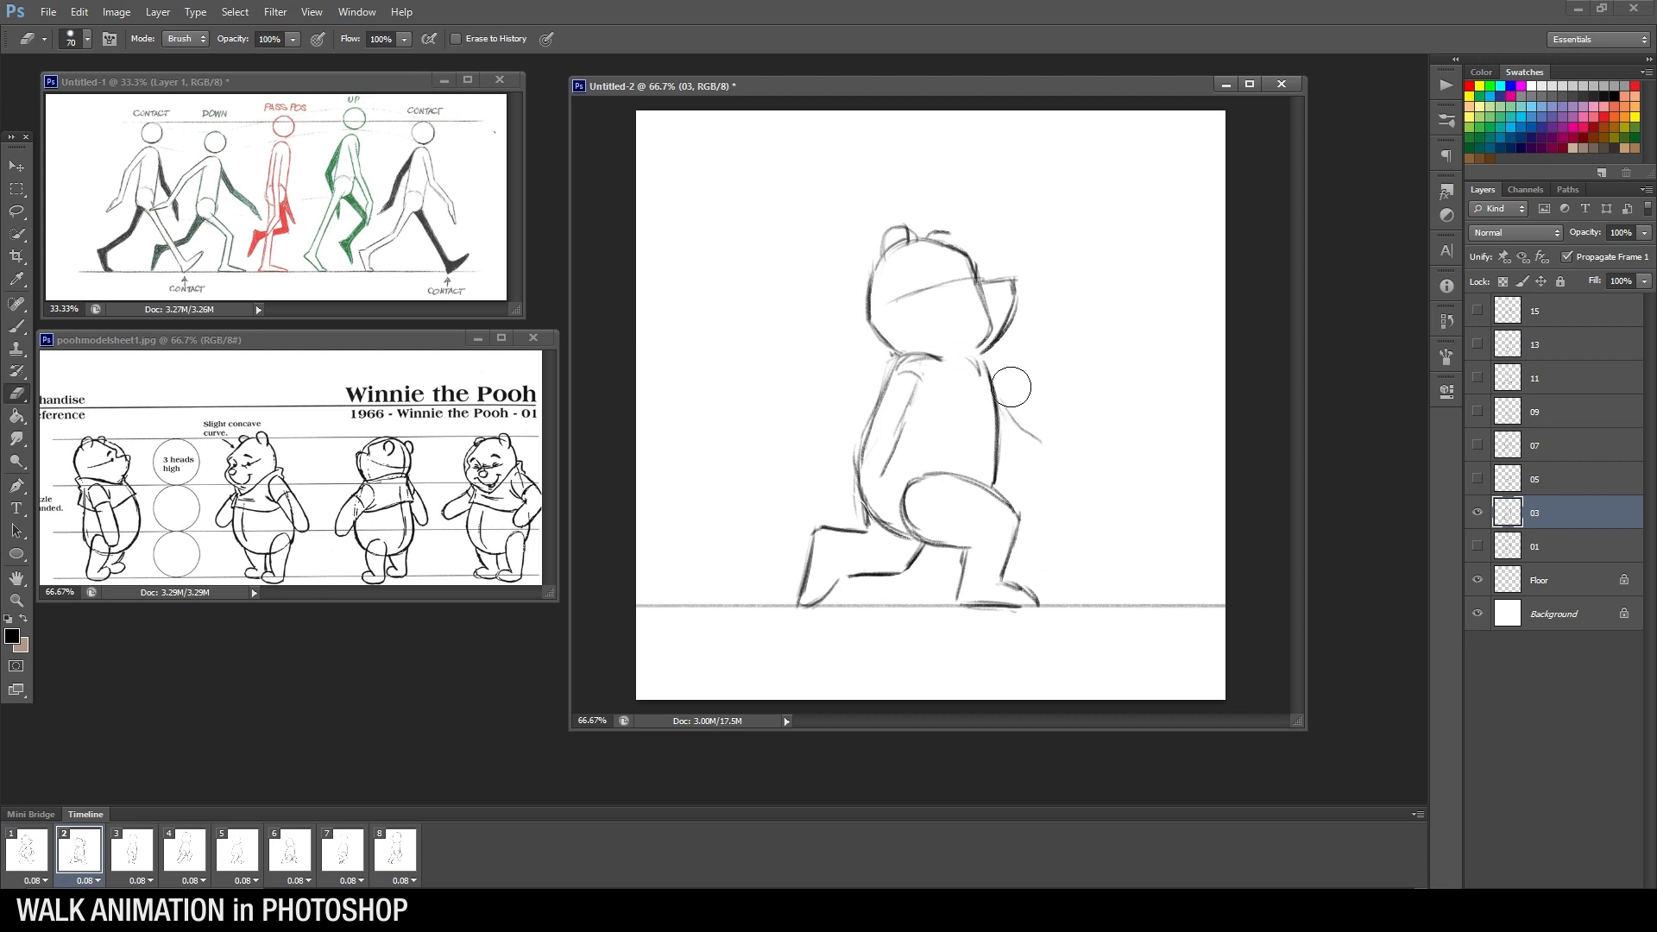
pyautogui.moveTo(1012, 384)
pyautogui.mouseDown()
pyautogui.moveTo(1017, 431)
pyautogui.moveTo(1010, 394)
pyautogui.moveTo(1054, 470)
pyautogui.mouseUp()
pyautogui.press('b')
pyautogui.moveTo(1001, 400)
pyautogui.mouseDown()
pyautogui.moveTo(1098, 445)
pyautogui.moveTo(1072, 407)
pyautogui.mouseUp()
pyautogui.press('e')
pyautogui.press('b')
# Draw the far arm hanging in front of the down pose's belly and erase the rough near arm lines
pyautogui.click(36, 863)
pyautogui.click(67, 862)
pyautogui.moveTo(992, 413); pyautogui.dragTo(1023, 498)
pyautogui.press('e')
pyautogui.moveTo(900, 414)
pyautogui.mouseDown()
pyautogui.moveTo(906, 396)
pyautogui.moveTo(891, 461)
pyautogui.mouseUp()
pyautogui.click(39, 859)
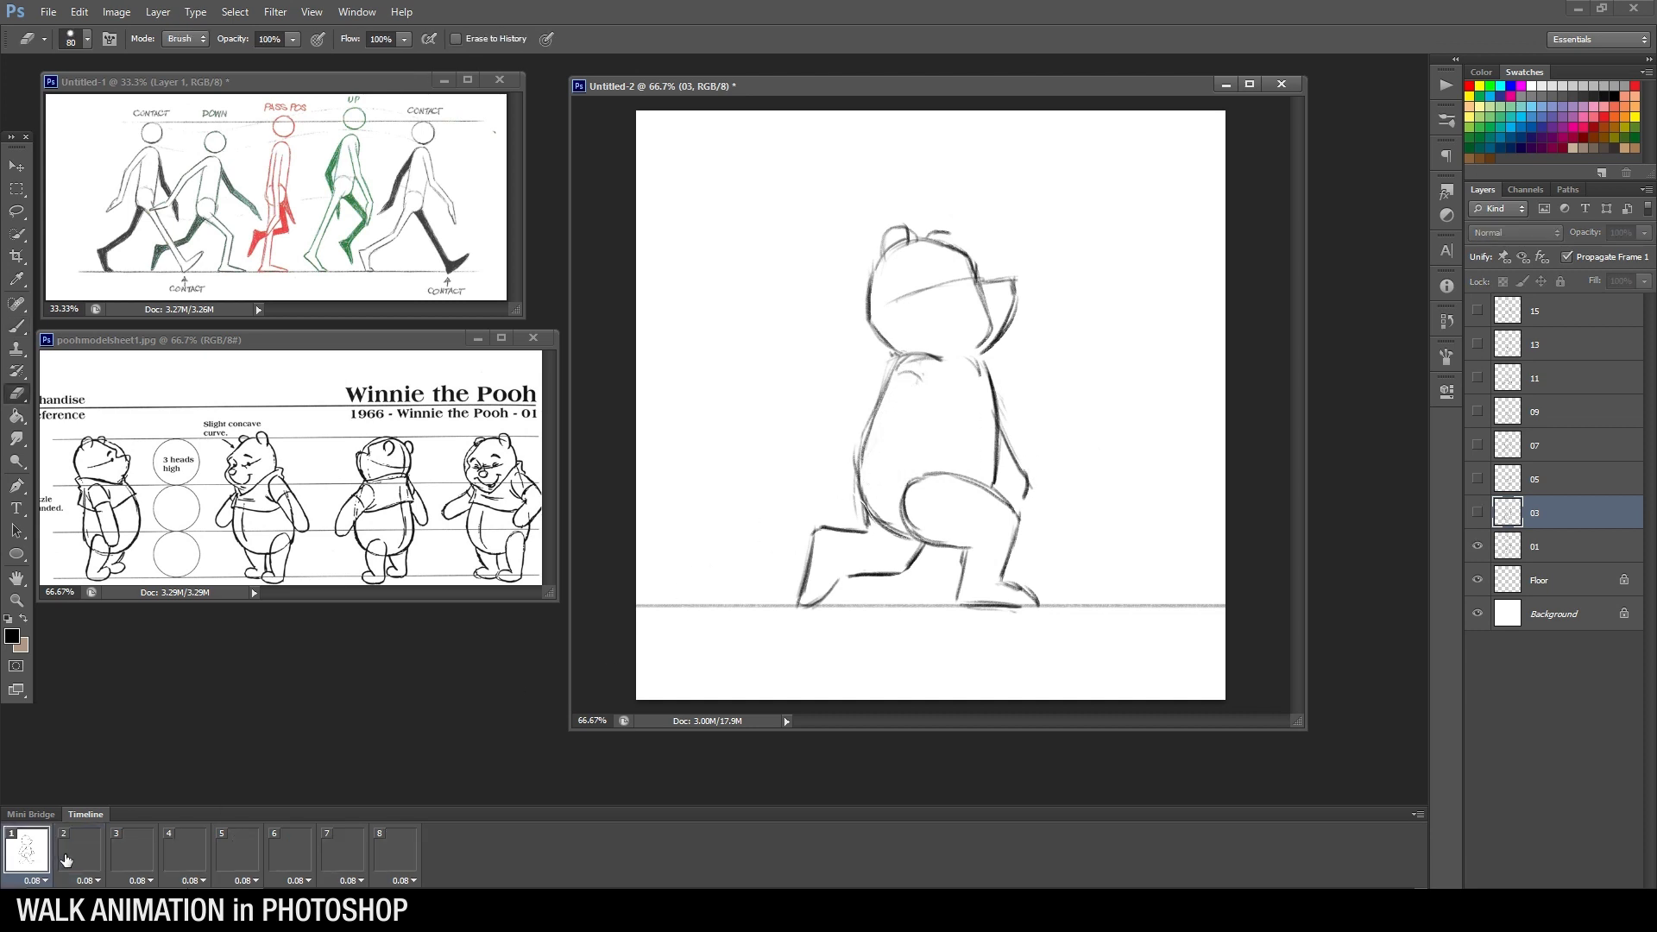
pyautogui.click(66, 859)
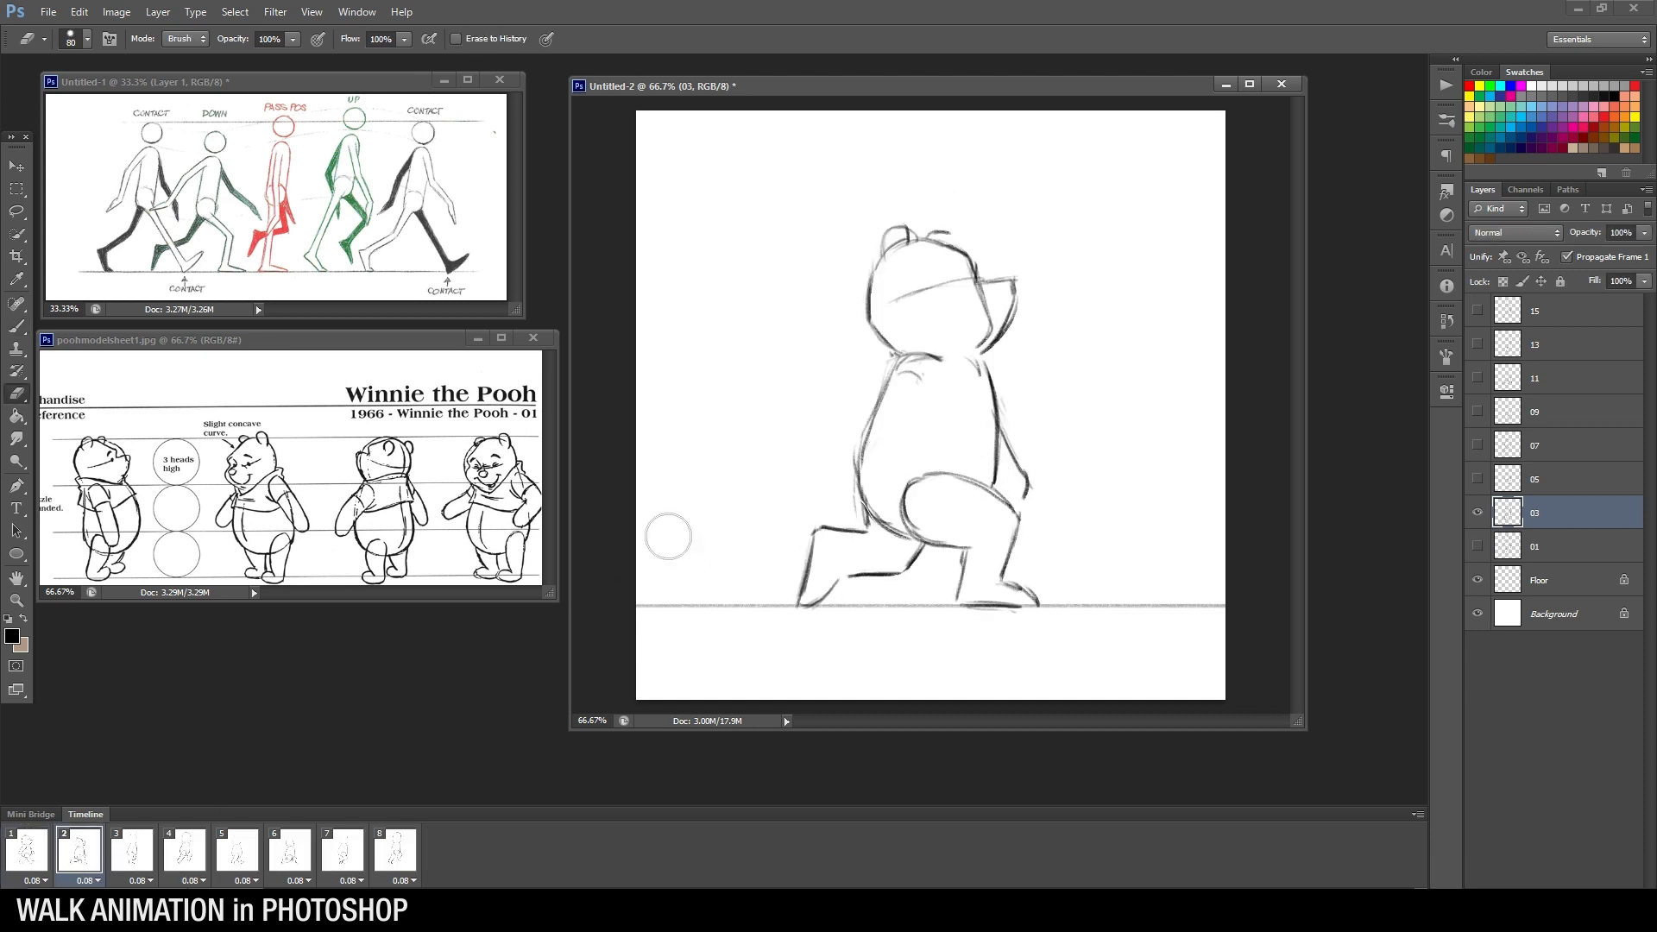
# Shrink the eraser and thin out the heavy line along the down pose's back, comparing with frame 1
pyautogui.press('[')
pyautogui.press('[')
pyautogui.press('[')
pyautogui.moveTo(881, 393); pyautogui.dragTo(867, 470)
pyautogui.click(26, 850)
pyautogui.click(77, 850)
# Draw both edges of the near arm hanging from the shoulder over the torso, ending in a rounded hand at the hip
pyautogui.press('b')
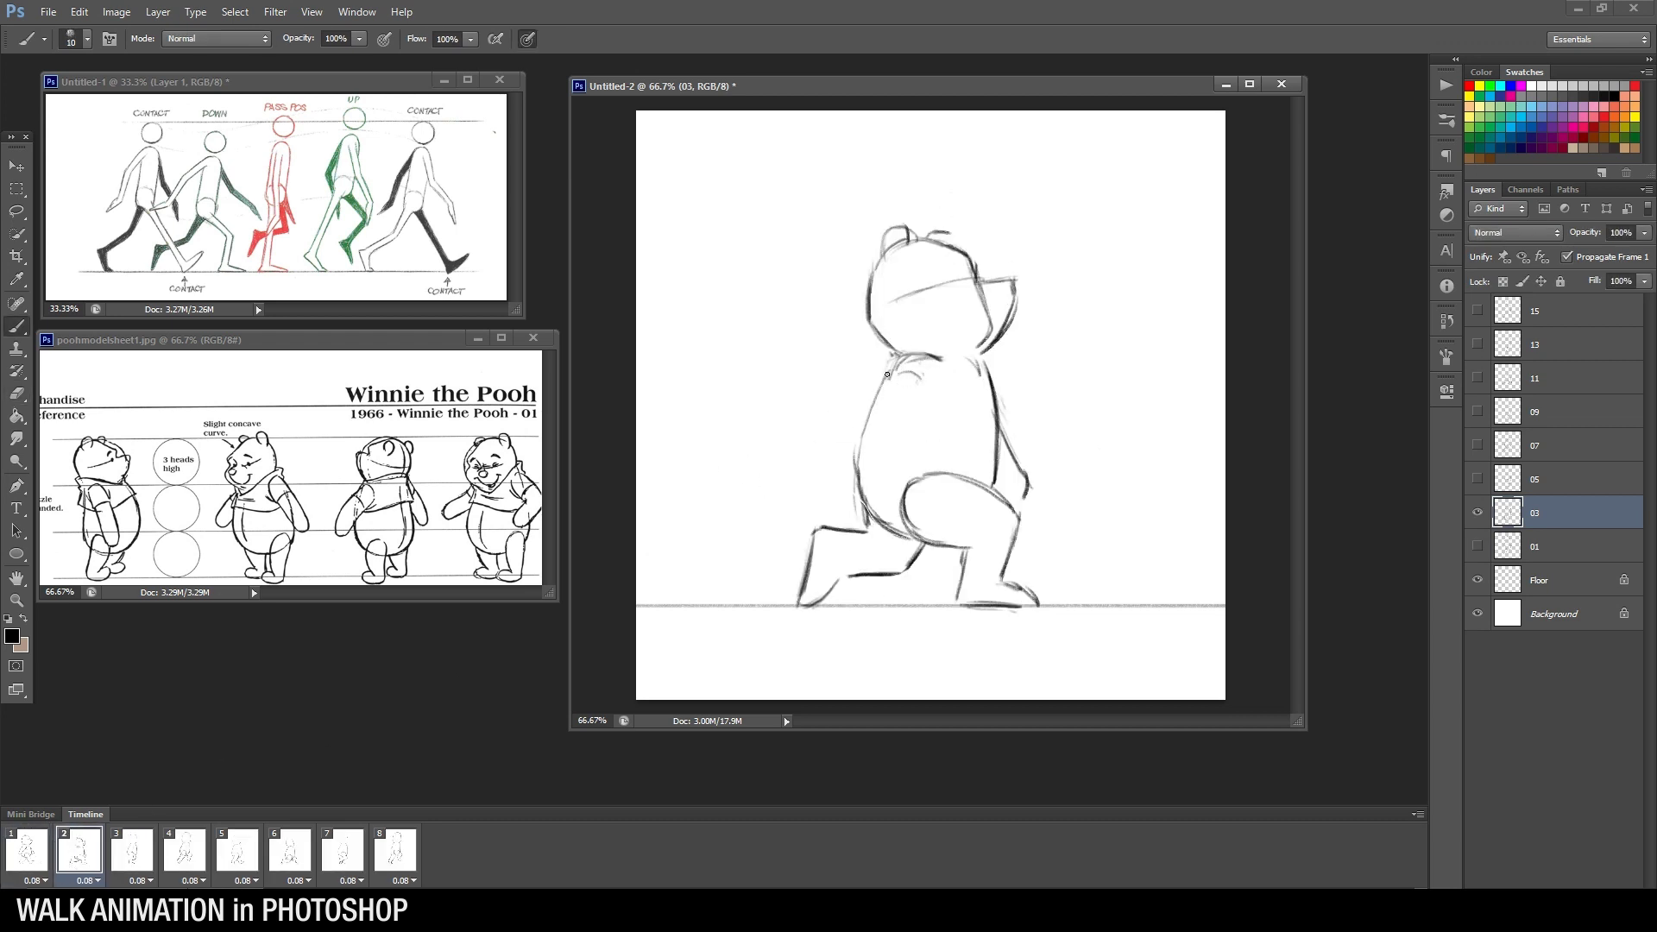
pyautogui.moveTo(936, 390)
pyautogui.mouseDown()
pyautogui.moveTo(930, 432)
pyautogui.moveTo(939, 385)
pyautogui.moveTo(940, 411)
pyautogui.mouseUp()
pyautogui.press('e')
pyautogui.press('b')
pyautogui.moveTo(942, 390)
pyautogui.mouseDown()
pyautogui.moveTo(920, 374)
pyautogui.moveTo(895, 396)
pyautogui.moveTo(902, 377)
pyautogui.moveTo(872, 450)
pyautogui.mouseUp()
pyautogui.click(39, 853)
pyautogui.click(67, 865)
pyautogui.moveTo(947, 388); pyautogui.dragTo(904, 502)
pyautogui.press('e')
pyautogui.press('b')
pyautogui.moveTo(882, 429)
pyautogui.mouseDown()
pyautogui.moveTo(869, 486)
pyautogui.moveTo(876, 452)
pyautogui.moveTo(898, 511)
pyautogui.mouseUp()
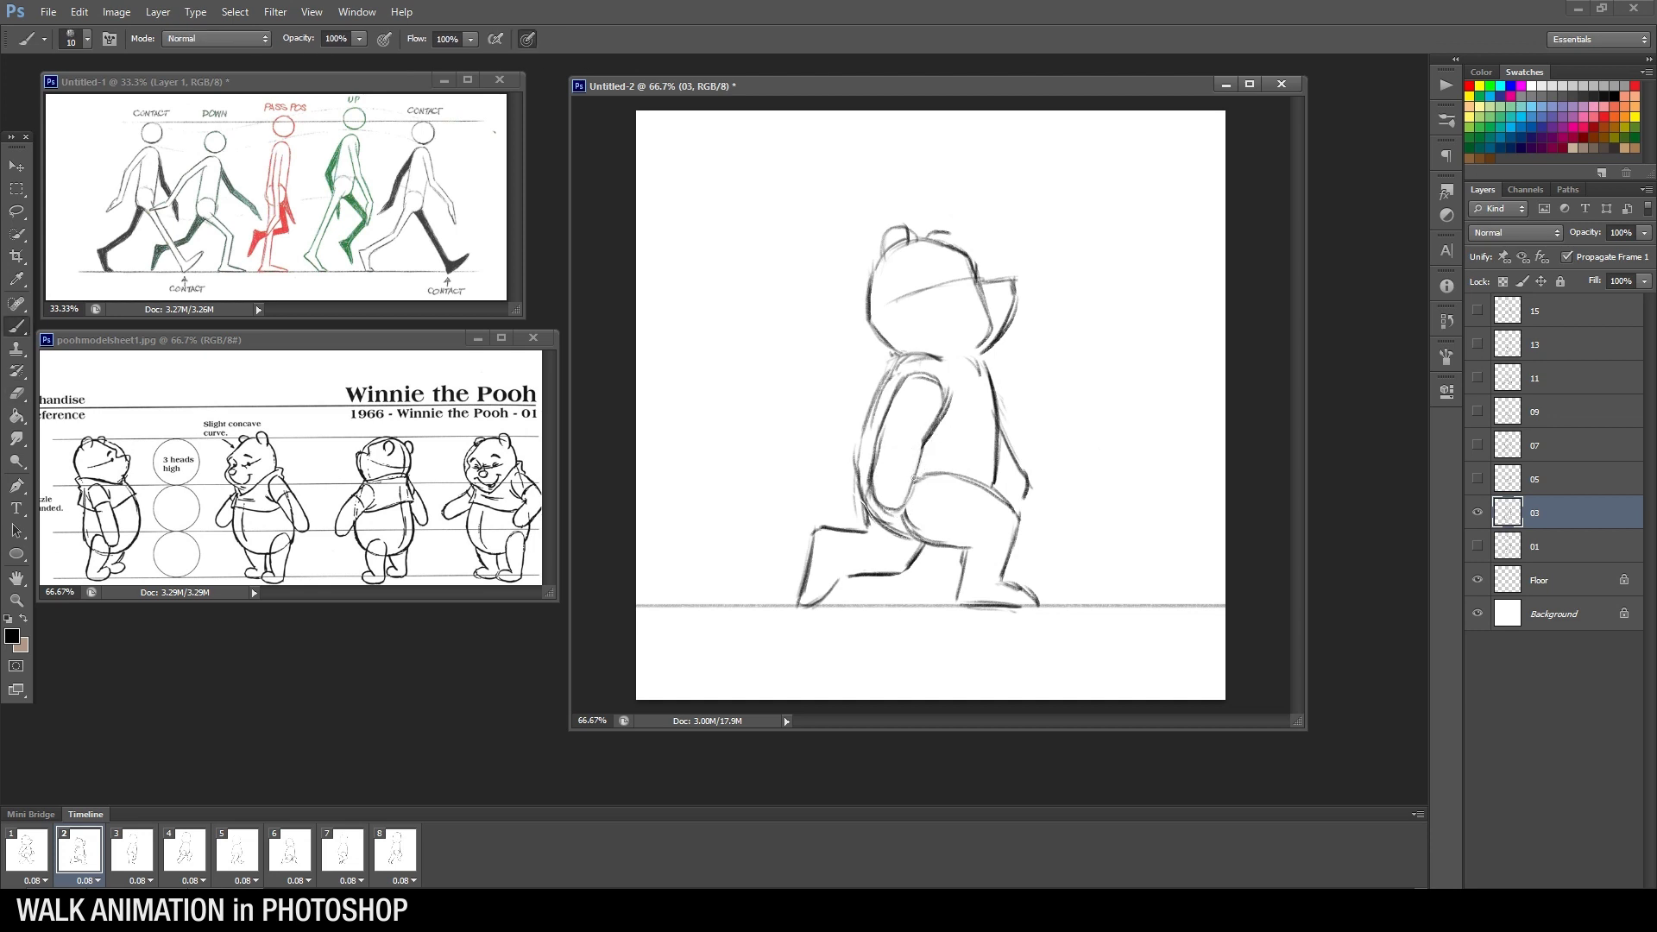
# Erase the near hand and the thigh line around it, and redraw the rounded hand farther back against the hip
pyautogui.press('e')
pyautogui.press('b')
pyautogui.press('e')
pyautogui.press('b')
pyautogui.press('e')
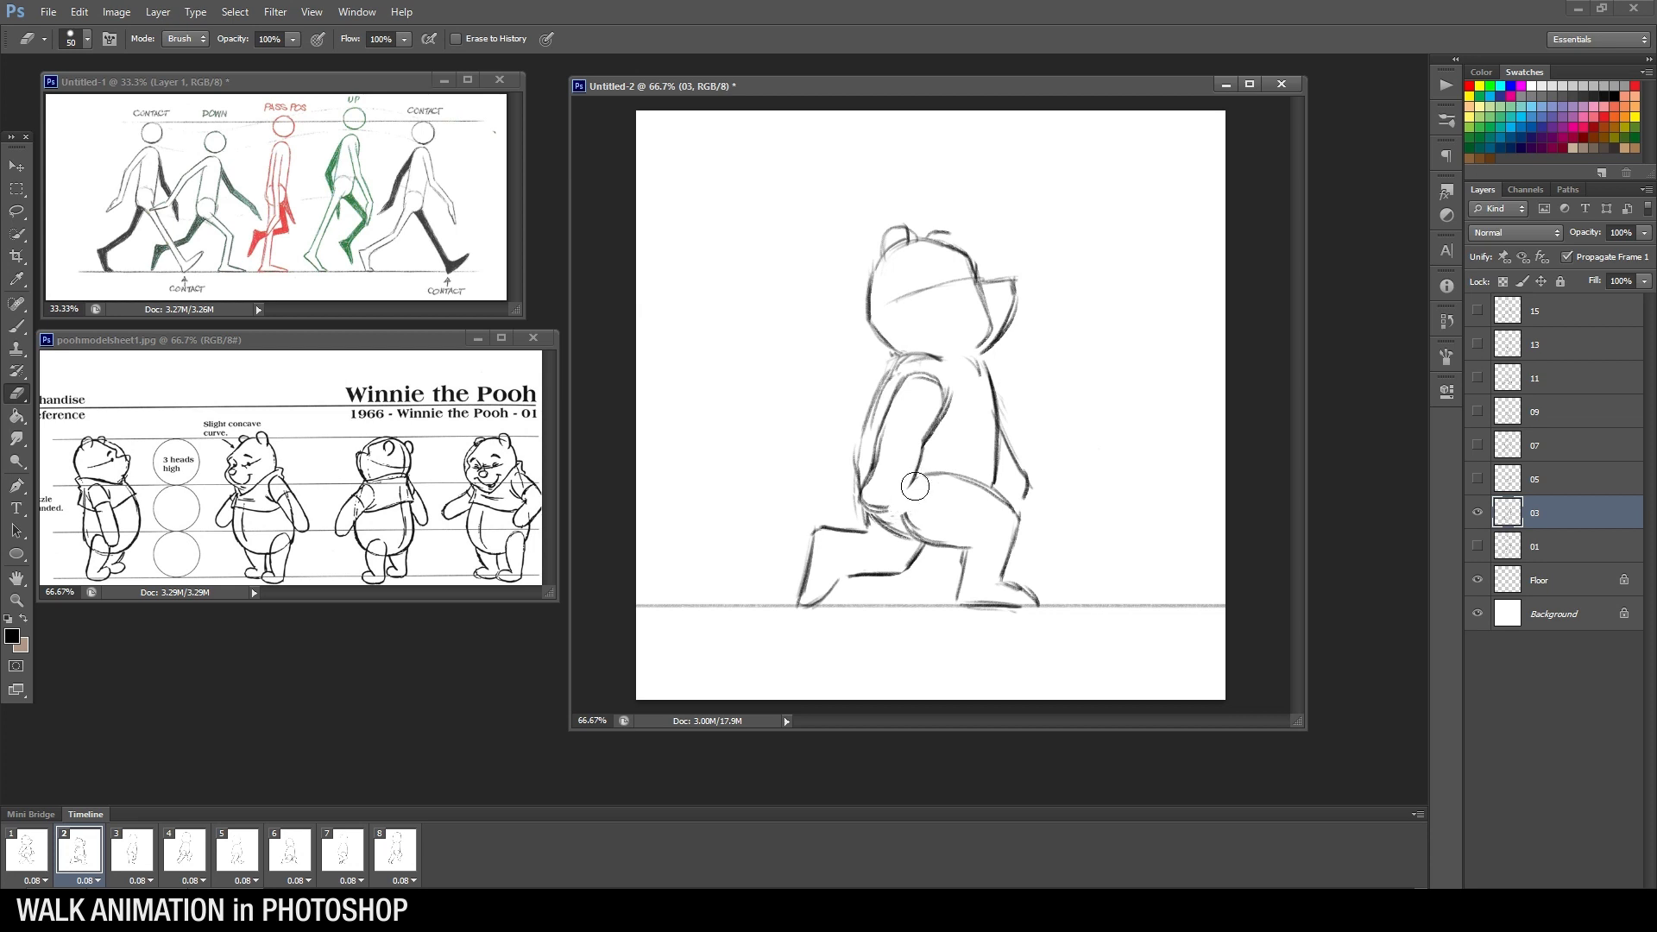
pyautogui.press('b')
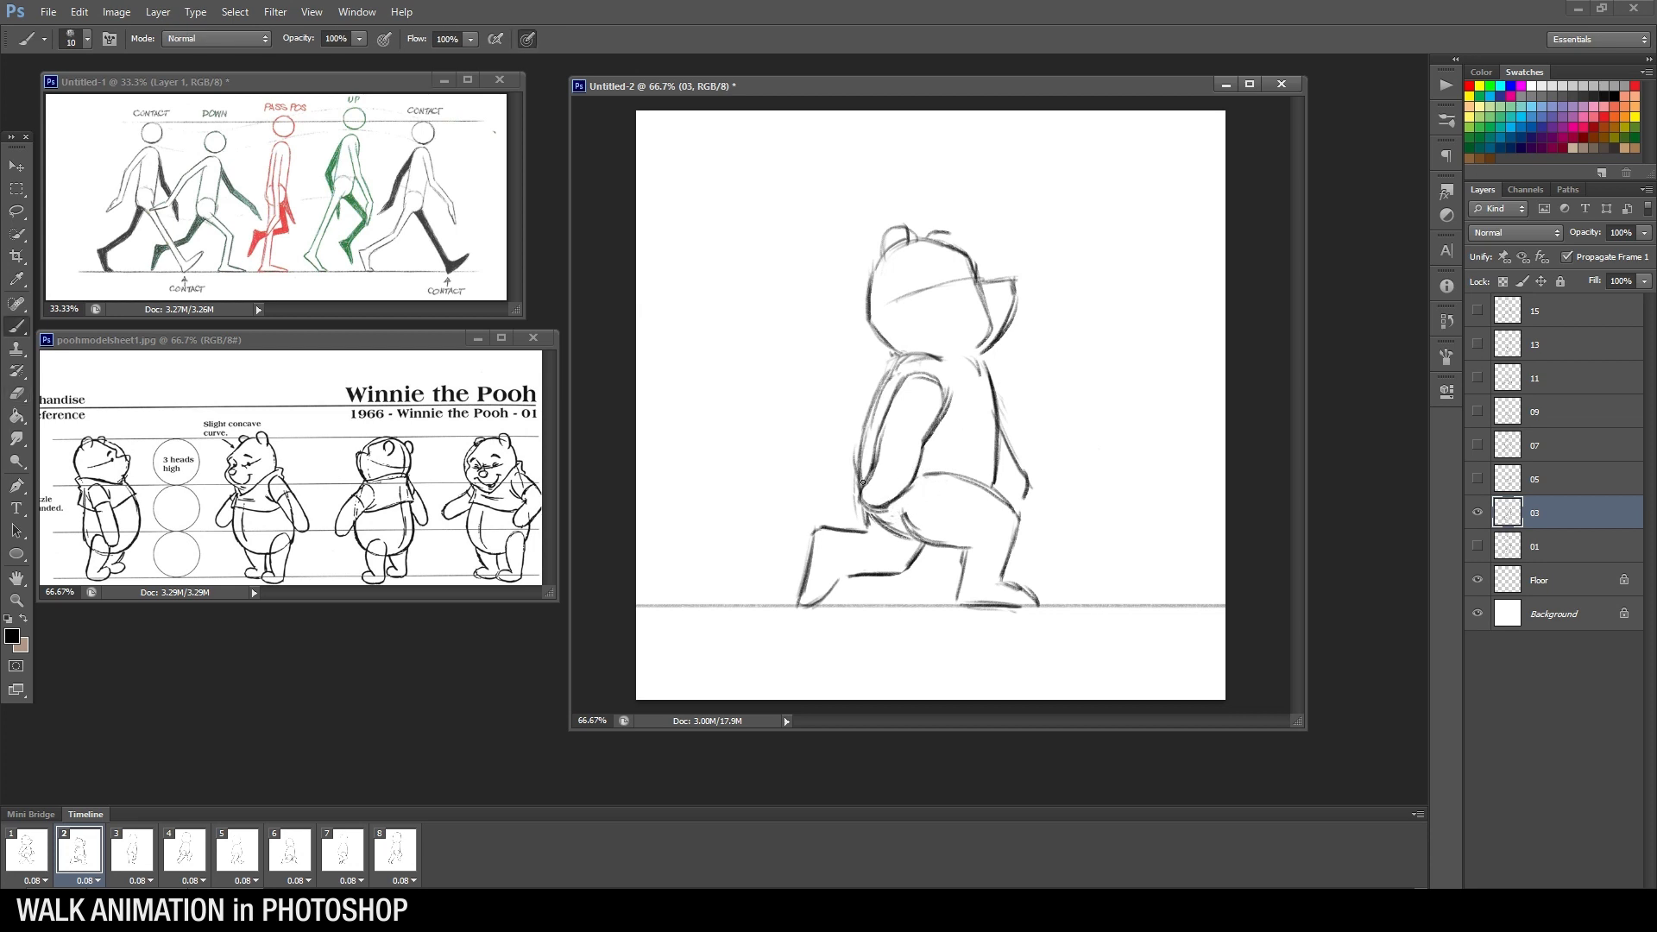
# Compare the down pose with frame 1, erase the inner muzzle line, and close the chin curve on its head
pyautogui.click(46, 854)
pyautogui.click(69, 859)
pyautogui.click(47, 858)
pyautogui.click(75, 859)
pyautogui.click(49, 858)
pyautogui.click(87, 863)
pyautogui.press('e')
pyautogui.press('b')
pyautogui.press('e')
pyautogui.press('b')
# Redraw the down pose's front torso edge behind the far arm and strengthen the neckline, comparing with frame 1
pyautogui.moveTo(989, 377)
pyautogui.mouseDown()
pyautogui.moveTo(1008, 410)
pyautogui.moveTo(1002, 454)
pyautogui.moveTo(990, 439)
pyautogui.moveTo(997, 472)
pyautogui.moveTo(999, 424)
pyautogui.moveTo(1008, 491)
pyautogui.mouseUp()
pyautogui.press('e')
pyautogui.press('b')
pyautogui.click(41, 856)
pyautogui.click(79, 878)
pyautogui.click(62, 866)
pyautogui.click(38, 853)
pyautogui.click(82, 850)
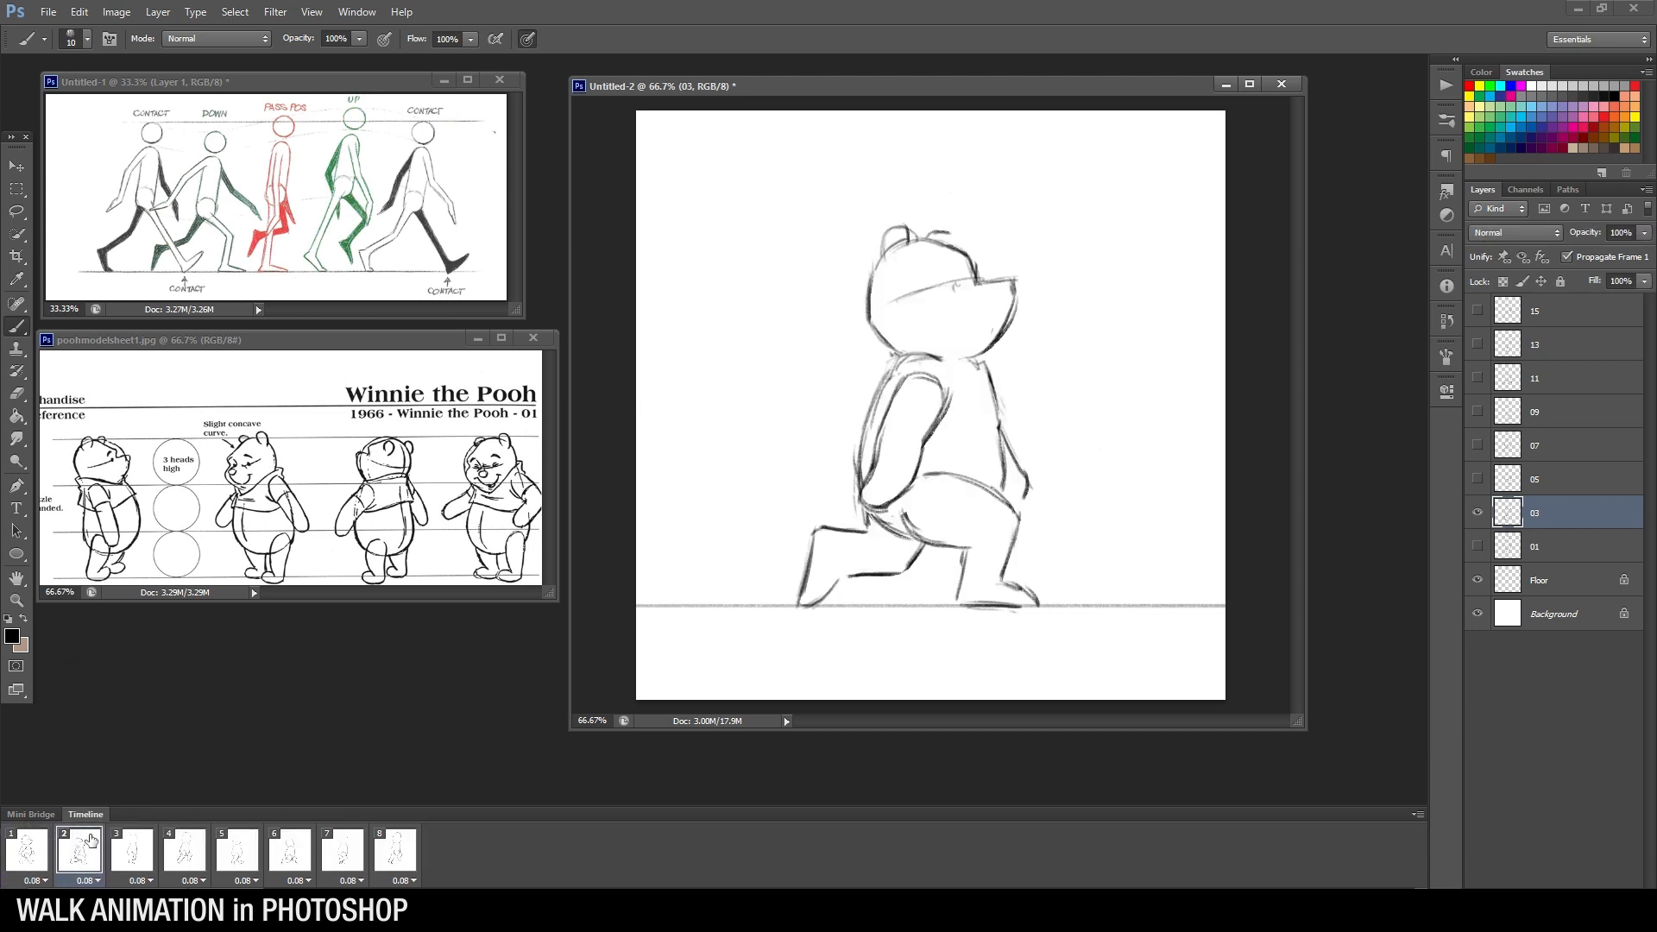
pyautogui.moveTo(941, 358); pyautogui.dragTo(915, 356)
# Select the down pose's head with the Lasso, scale it up to about 103.4%, and clear the selection
pyautogui.press('e')
pyautogui.click(50, 863)
pyautogui.click(79, 850)
pyautogui.press('l')
pyautogui.moveTo(975, 228)
pyautogui.mouseDown()
pyautogui.moveTo(1046, 278)
pyautogui.moveTo(980, 354)
pyautogui.moveTo(910, 354)
pyautogui.moveTo(924, 176)
pyautogui.moveTo(1042, 285)
pyautogui.mouseUp()
pyautogui.hotkey('ctrl', 't')
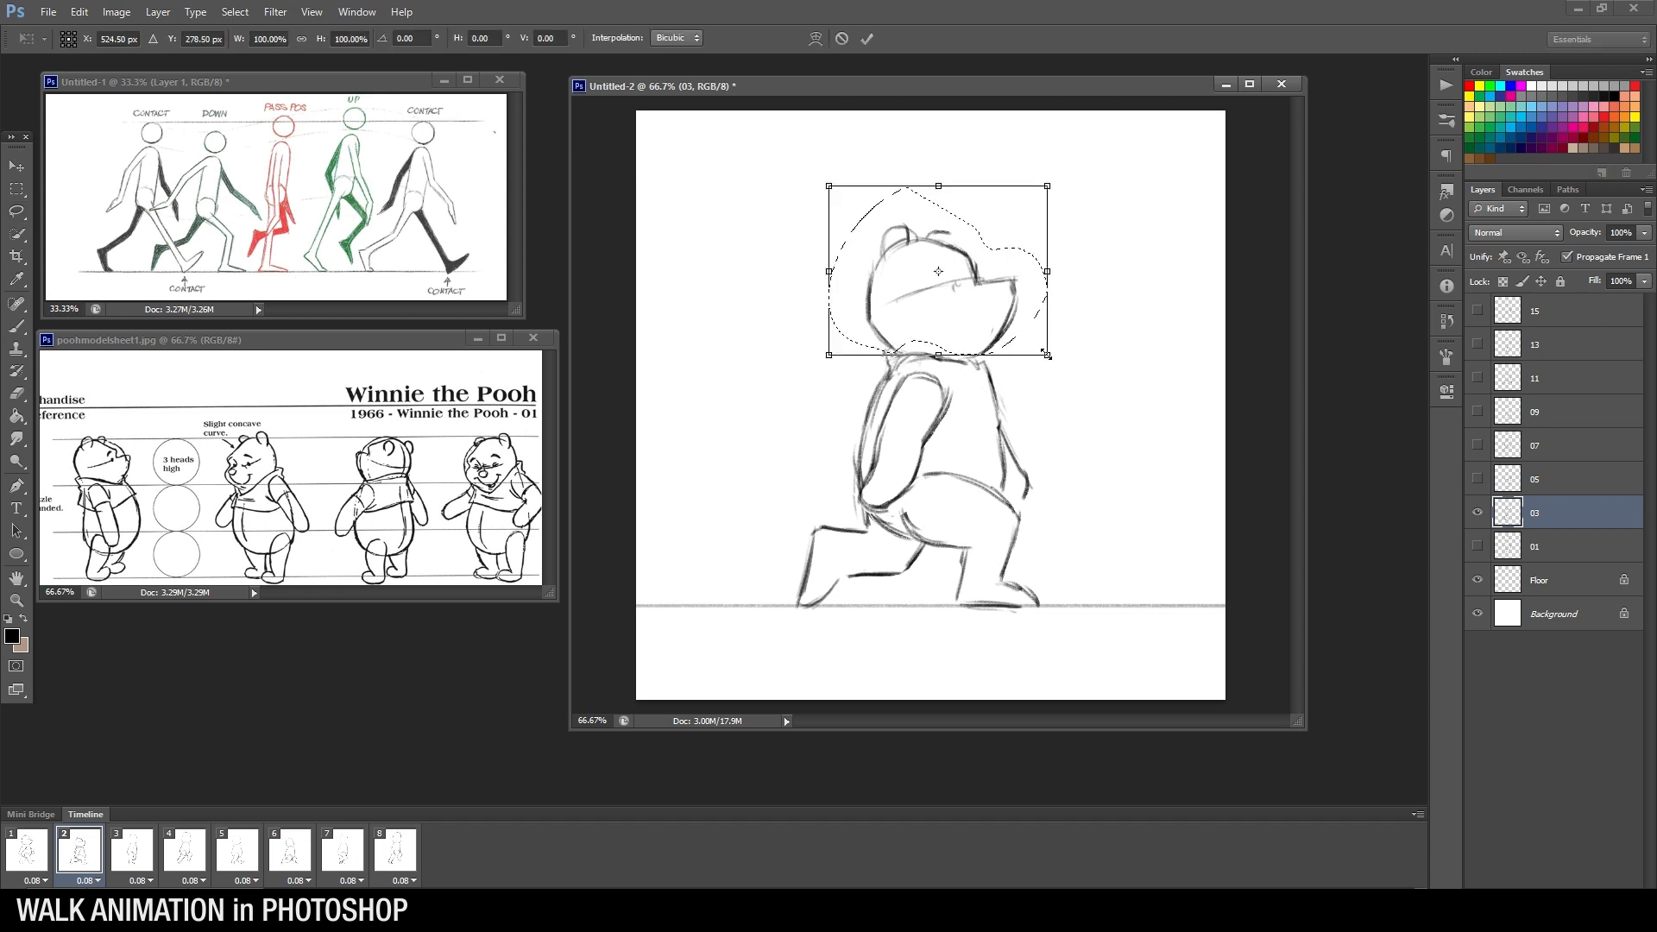
pyautogui.moveTo(1049, 357); pyautogui.dragTo(1053, 360)
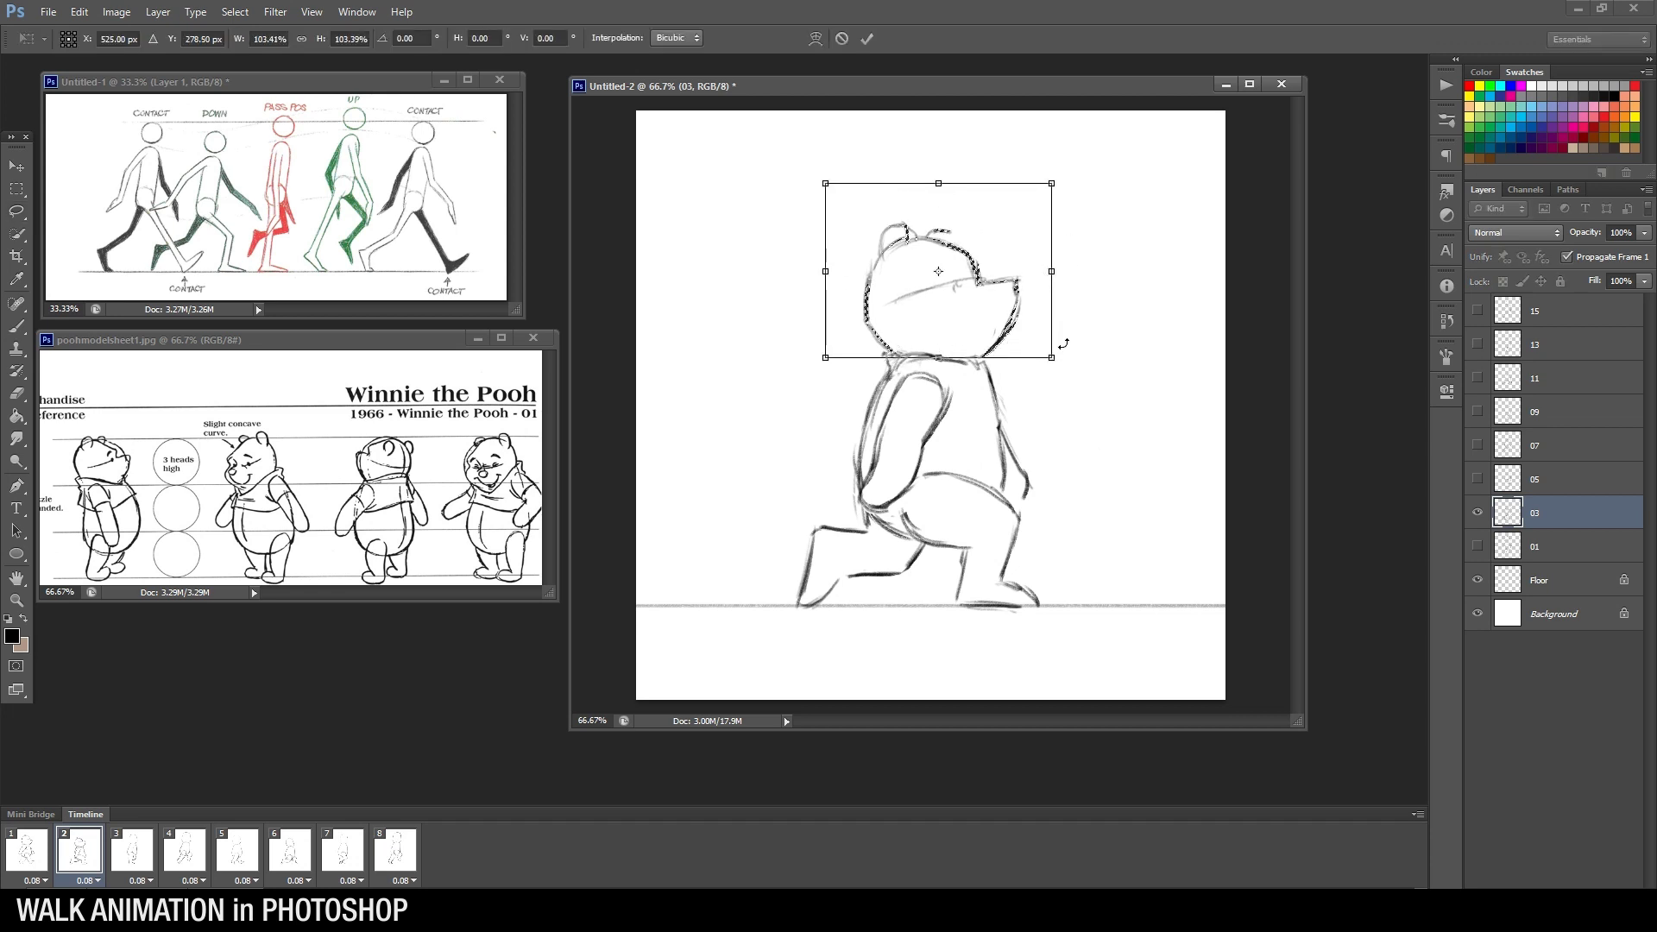
pyautogui.press('Return')
pyautogui.rightClick(980, 276)
pyautogui.click(1017, 286)
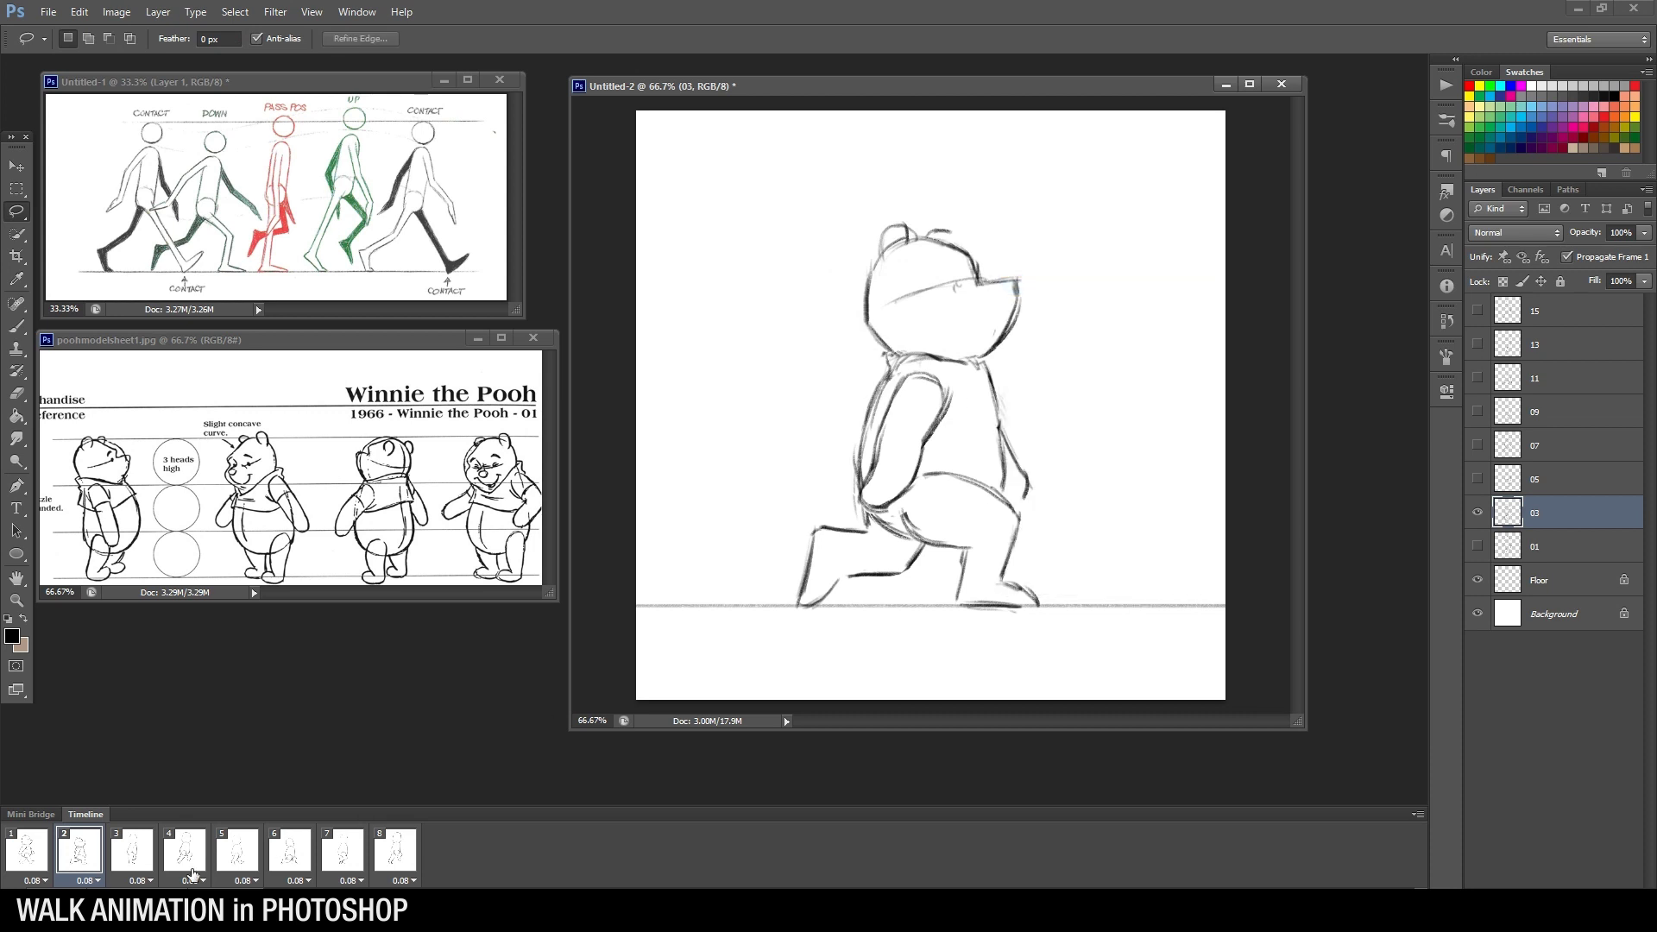
# Compare the resized head and the arm positions between frames 1 and 2
pyautogui.press('b')
pyautogui.click(45, 859)
pyautogui.click(71, 859)
pyautogui.click(45, 859)
pyautogui.click(66, 858)
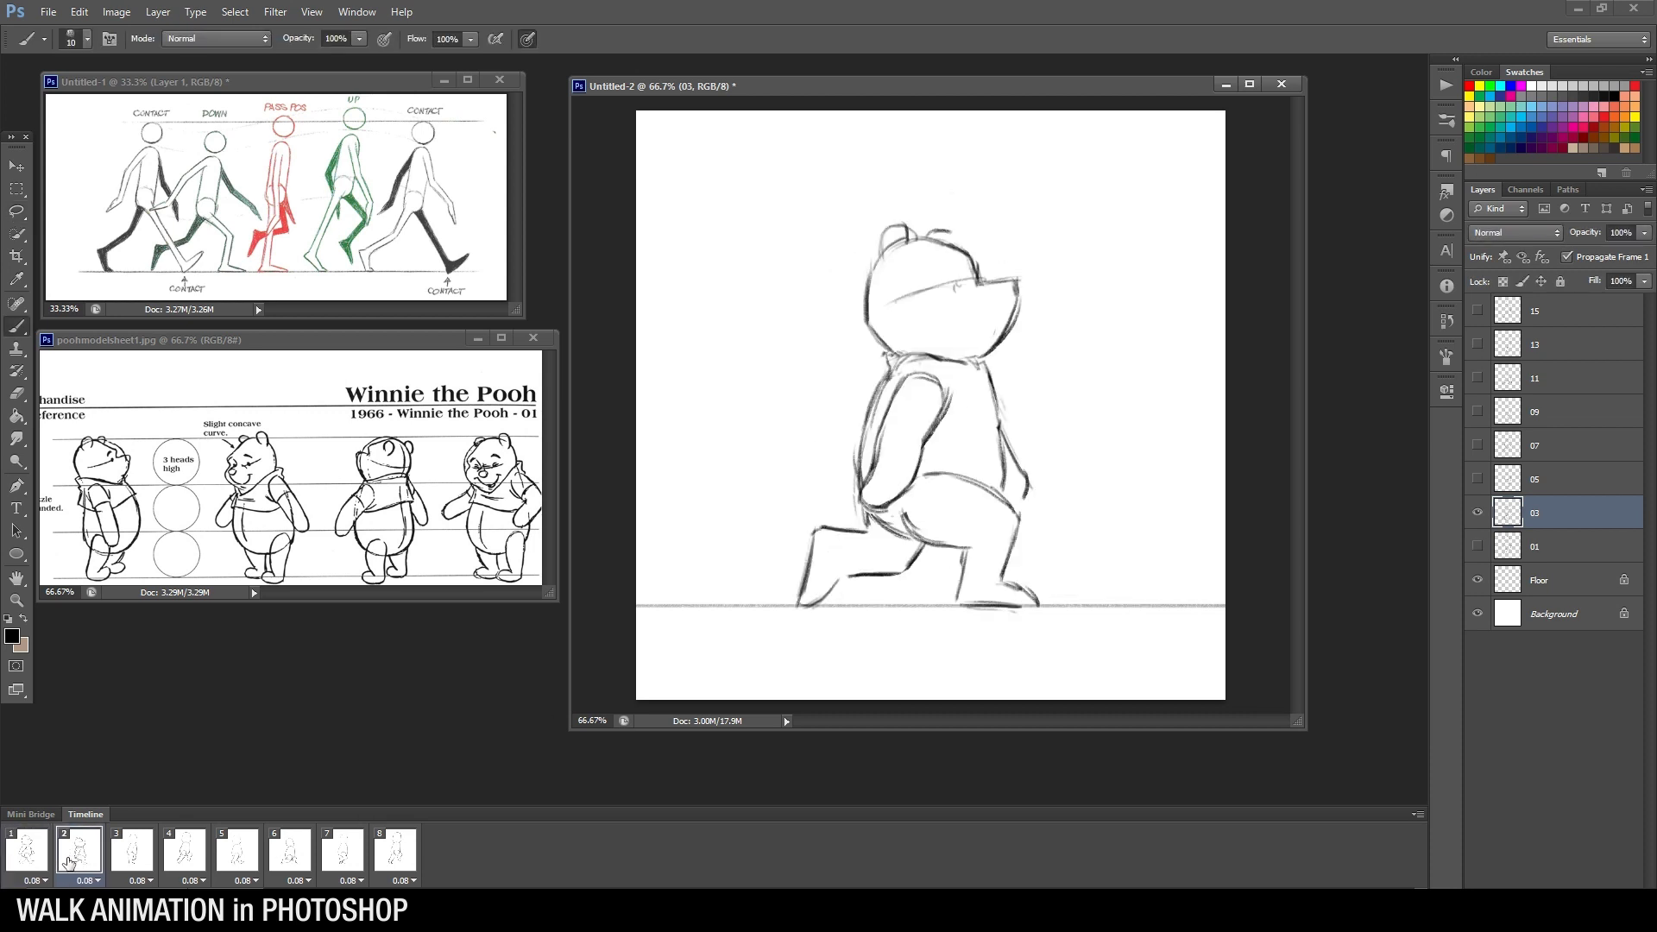
pyautogui.click(44, 859)
pyautogui.click(62, 858)
# Erase and redraw the far arm's edge and hand on the down pose, checking the movement against frame 1
pyautogui.press('e')
pyautogui.moveTo(1001, 412); pyautogui.dragTo(1032, 497)
pyautogui.press('b')
pyautogui.click(43, 859)
pyautogui.click(62, 858)
pyautogui.click(43, 859)
pyautogui.click(86, 880)
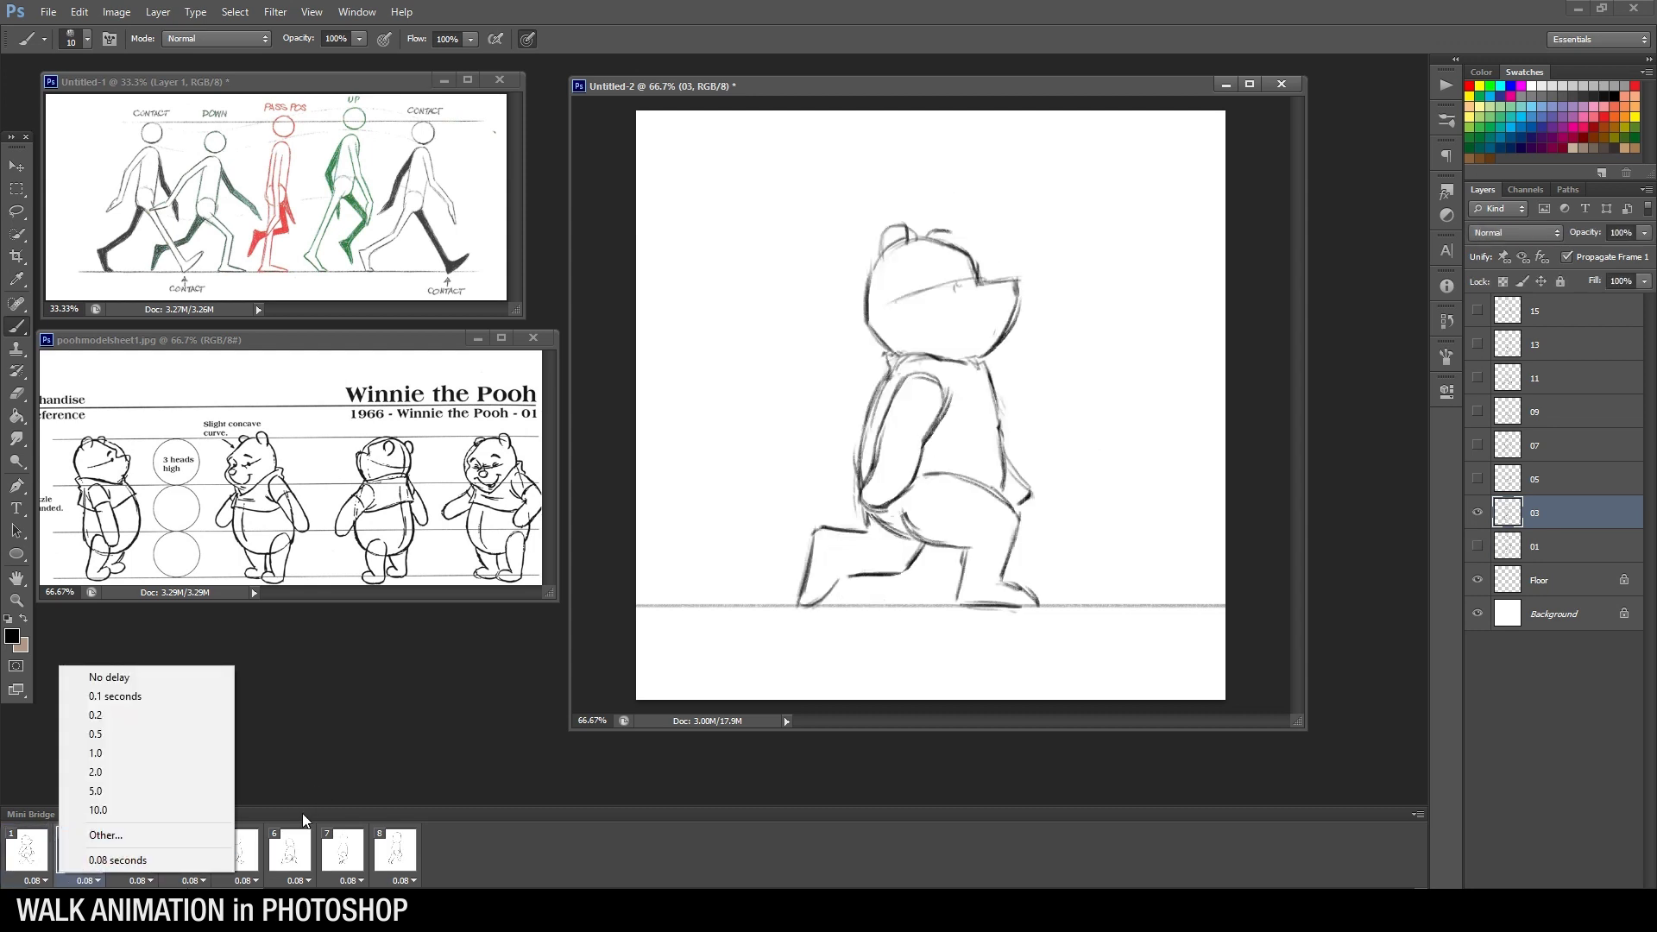
pyautogui.click(262, 788)
# Switch to frame 3 and layer 05, and draw a rounder back of the head on the passing pose
pyautogui.click(122, 861)
pyautogui.click(93, 856)
pyautogui.click(129, 853)
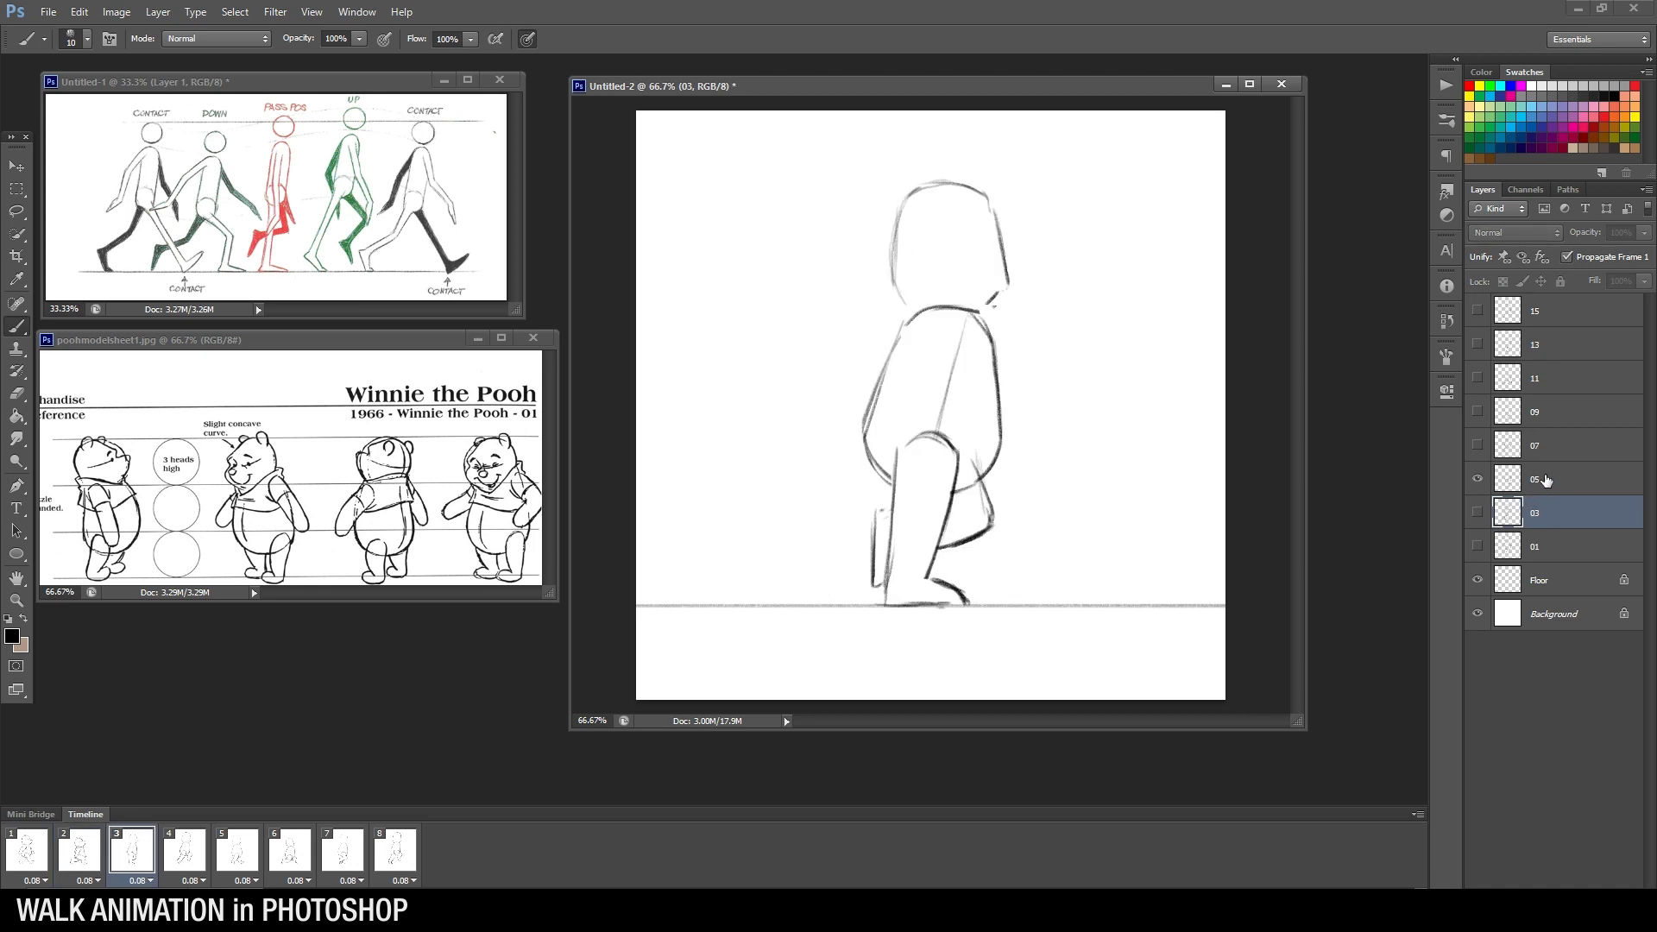
pyautogui.click(1545, 480)
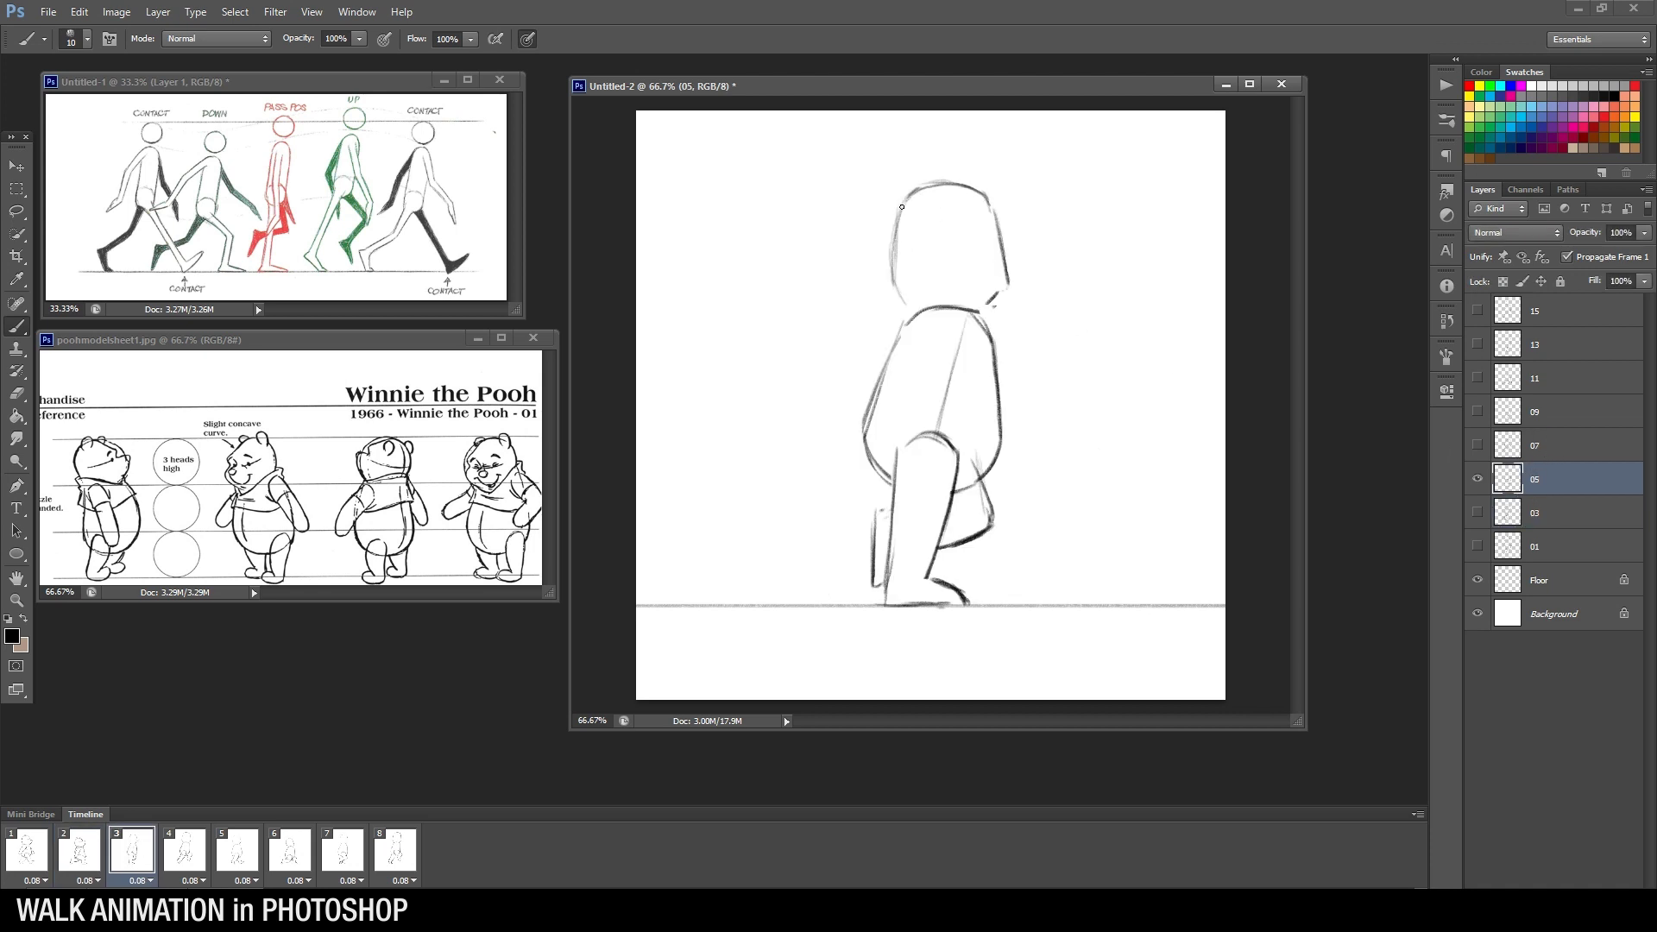
pyautogui.moveTo(900, 204); pyautogui.dragTo(886, 248)
pyautogui.moveTo(881, 246); pyautogui.dragTo(906, 313)
# Draw the forehead, projecting muzzle and near ear on the passing pose's head
pyautogui.press('e')
pyautogui.press('b')
pyautogui.moveTo(967, 182); pyautogui.dragTo(1009, 227)
pyautogui.moveTo(1032, 261); pyautogui.dragTo(997, 308)
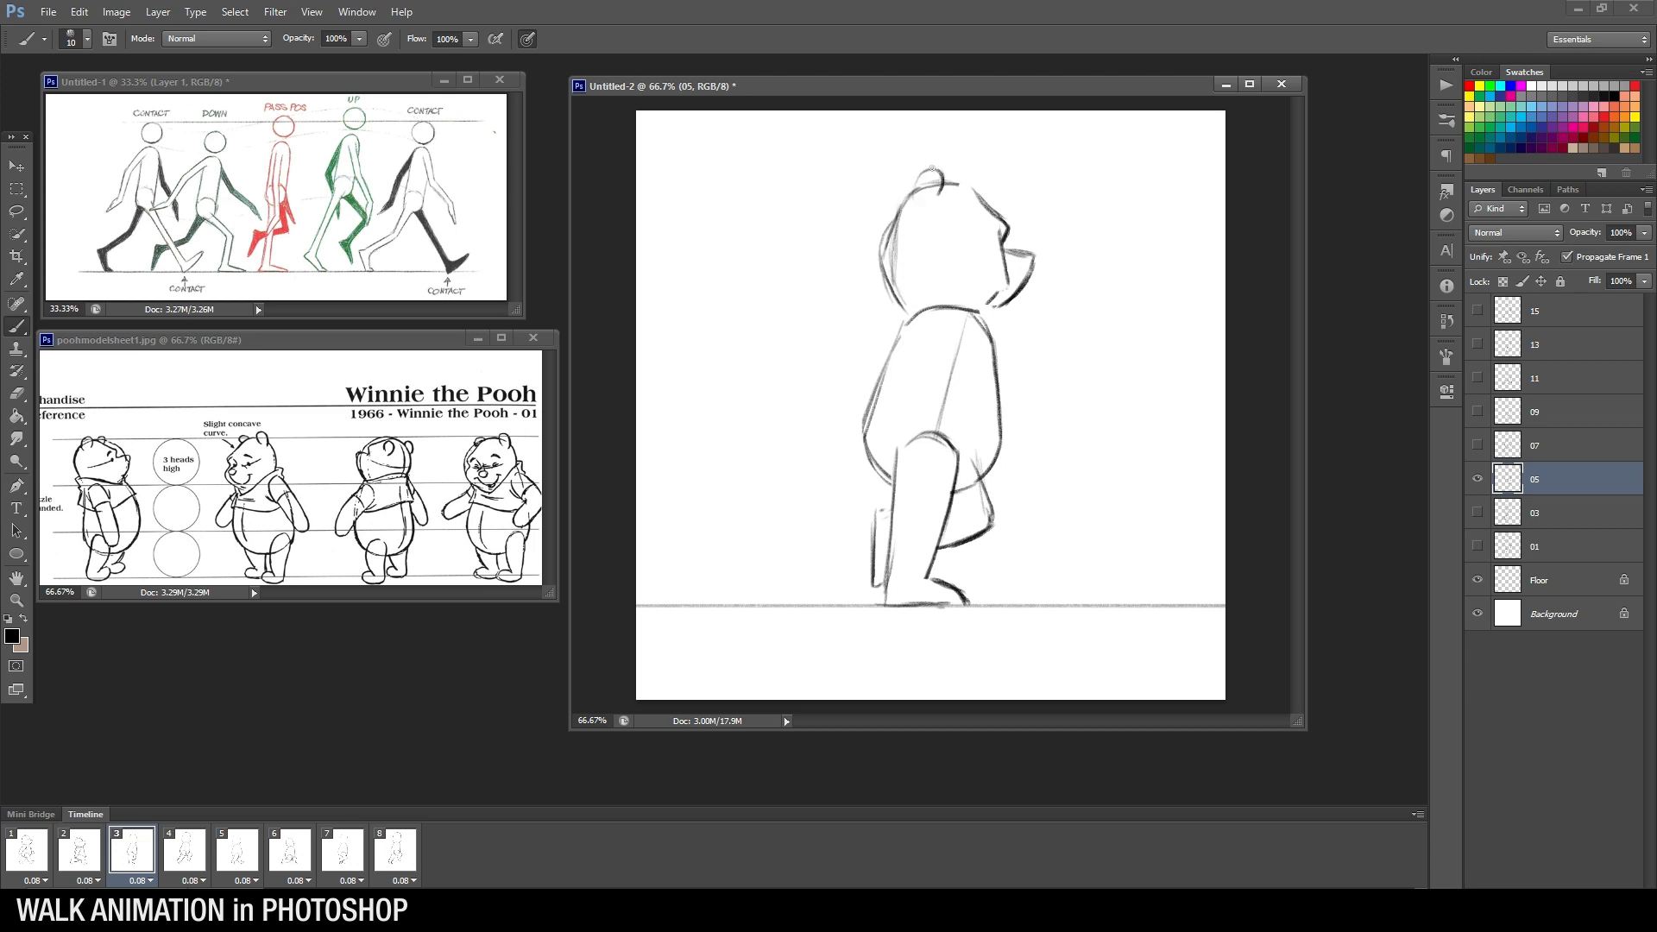
# Erase the old inner line at the back of the passing pose's head and reinforce the new outer curve
pyautogui.press('e')
pyautogui.moveTo(902, 205); pyautogui.dragTo(899, 273)
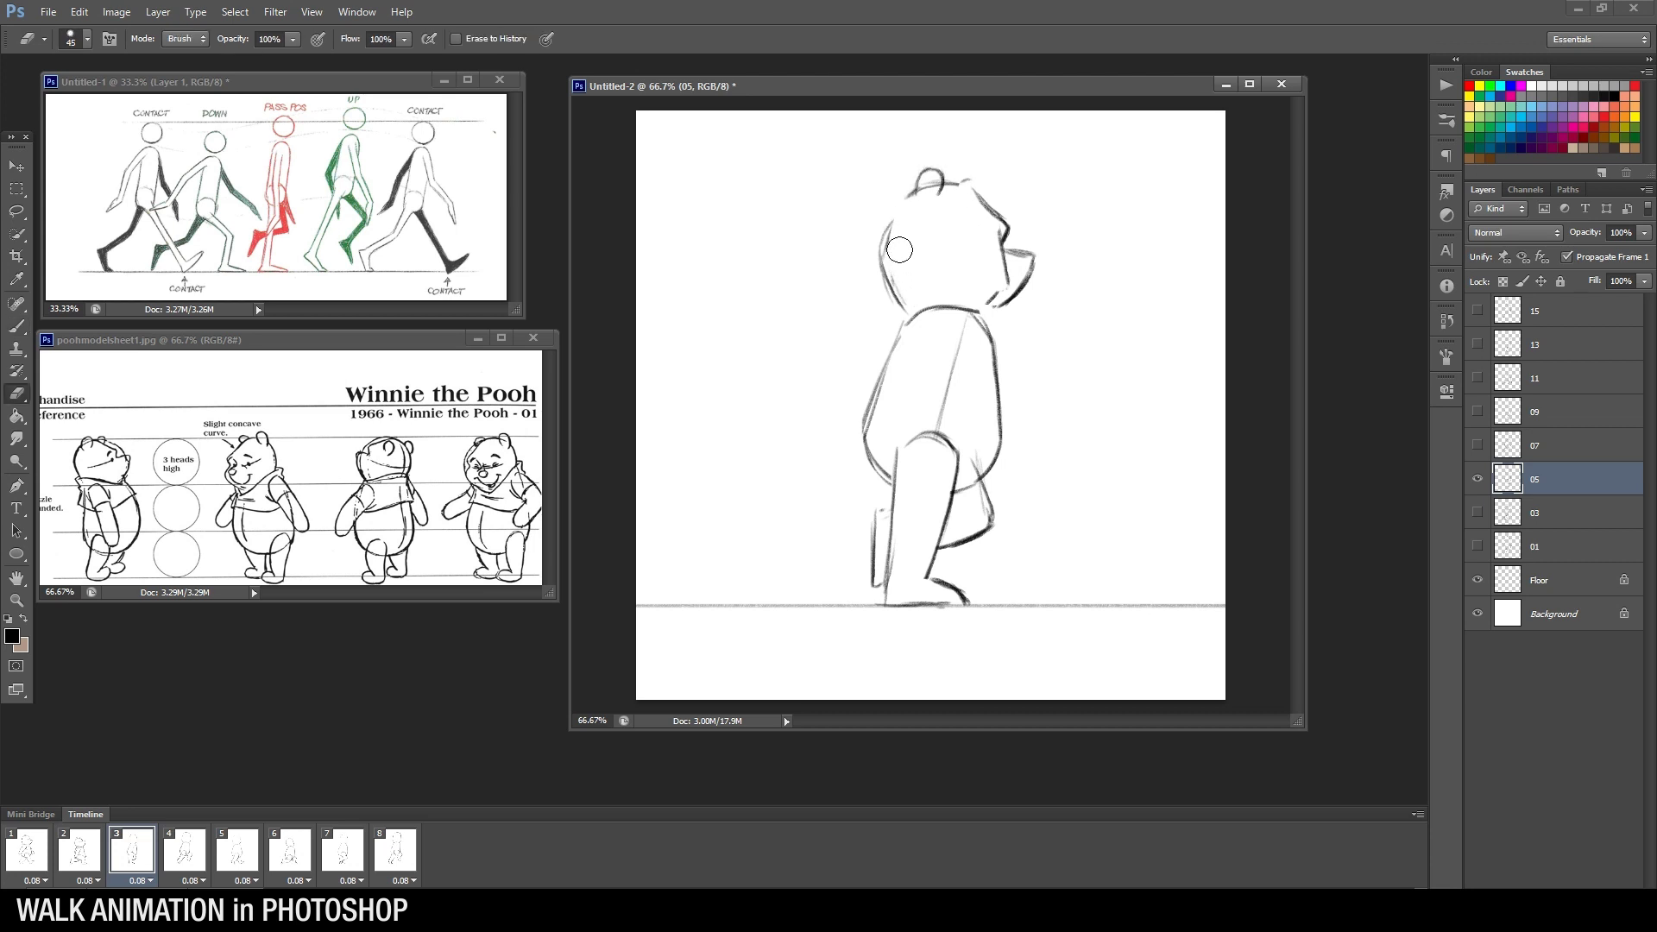
pyautogui.press('b')
pyautogui.moveTo(909, 197); pyautogui.dragTo(882, 251)
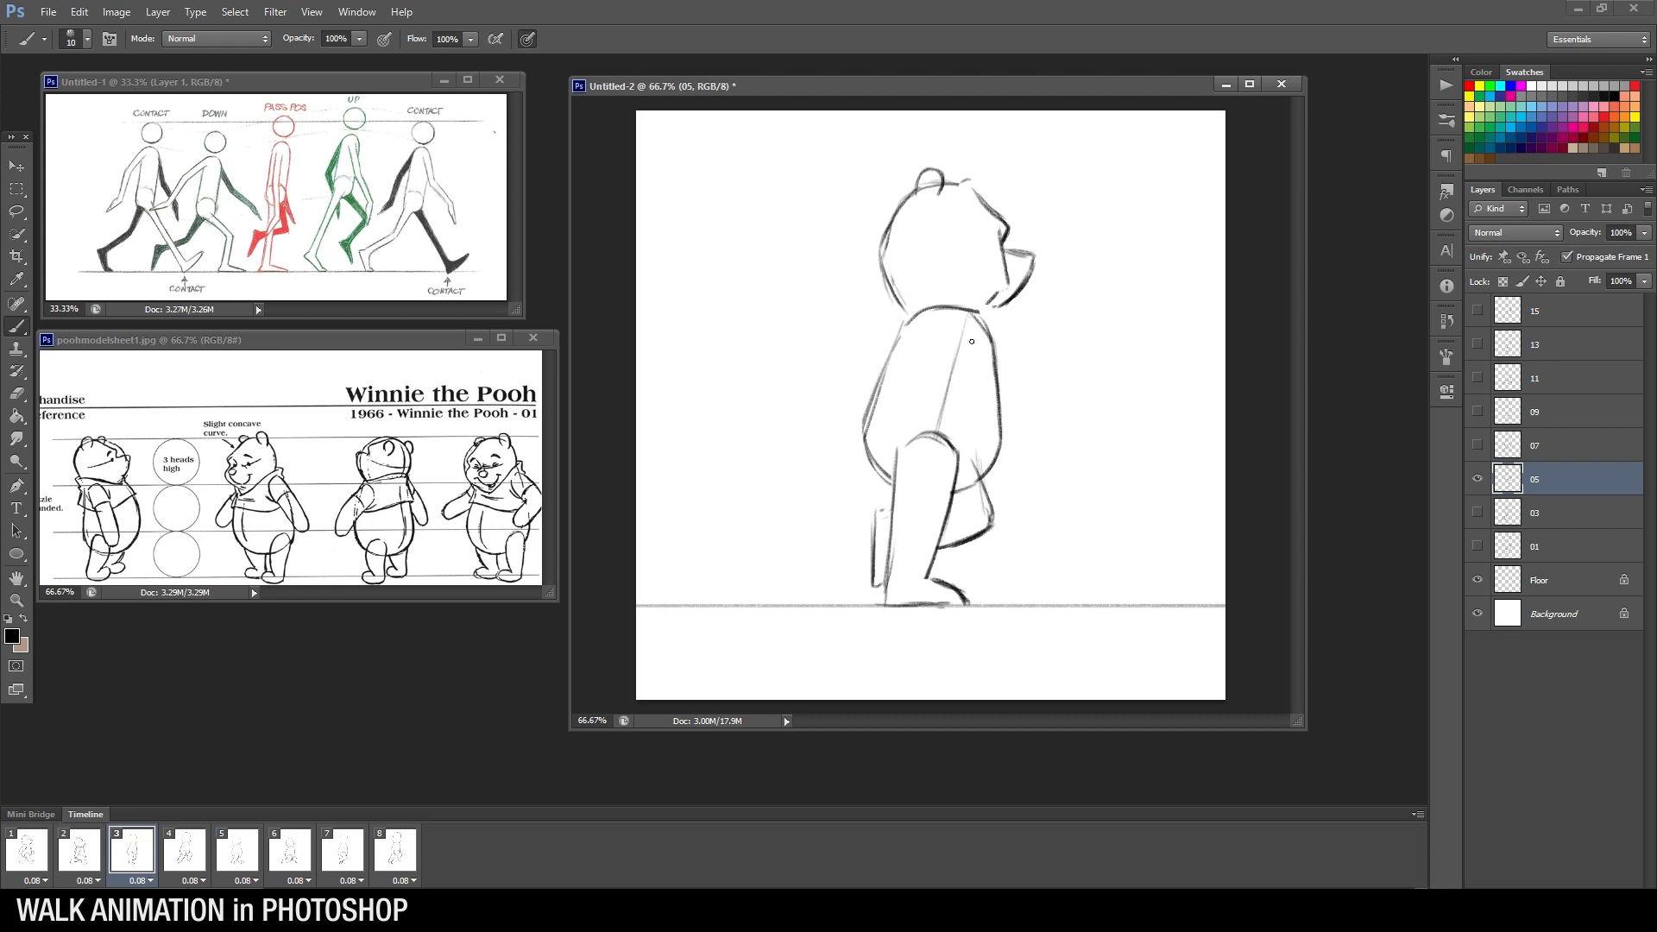
# Draw the shirt collar at the front and back of the neck on the passing pose
pyautogui.press('e')
pyautogui.press('b')
pyautogui.press('e')
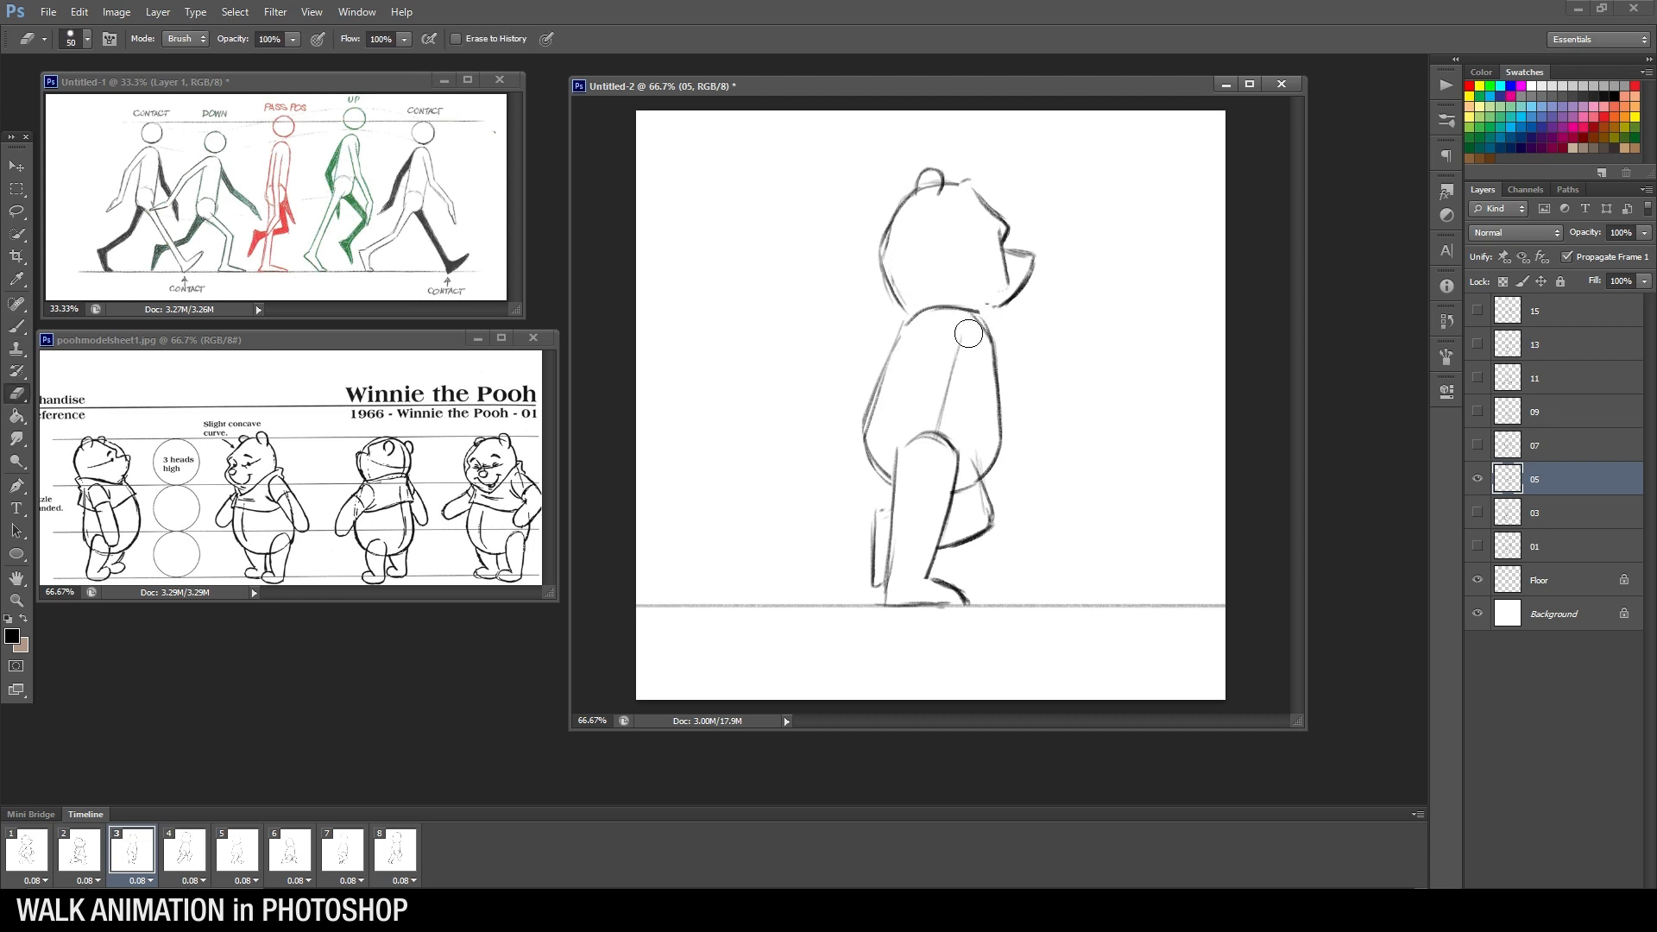
pyautogui.press('b')
pyautogui.moveTo(976, 325); pyautogui.dragTo(1002, 380)
pyautogui.moveTo(903, 319)
pyautogui.mouseDown()
pyautogui.moveTo(877, 359)
pyautogui.moveTo(894, 345)
pyautogui.mouseUp()
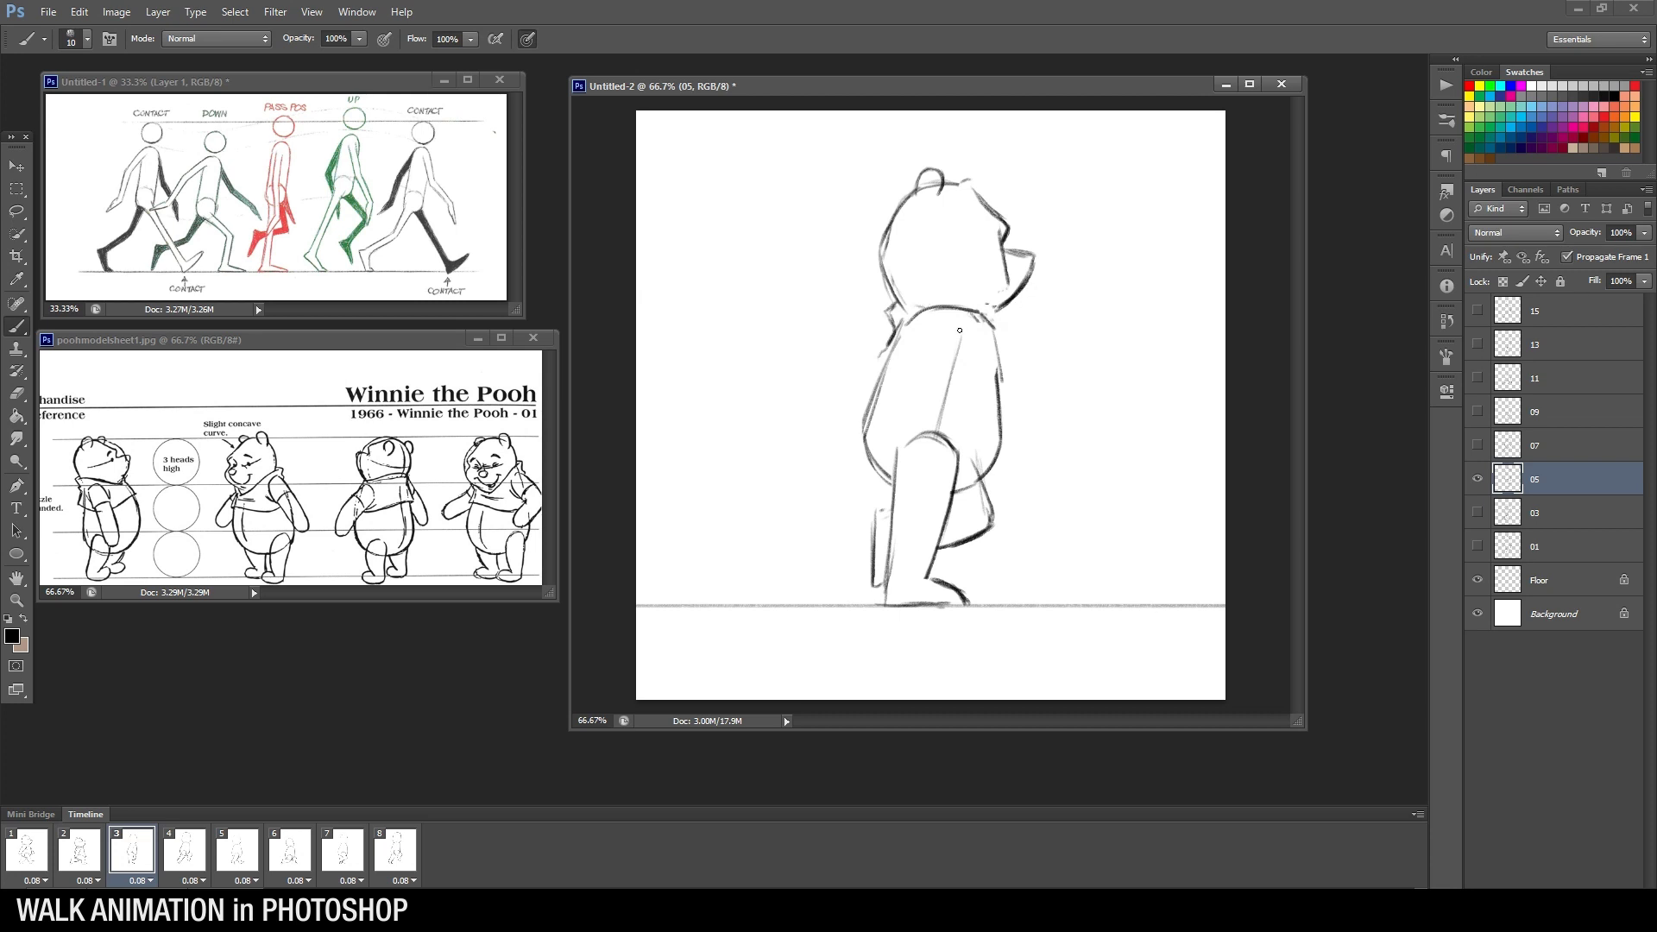
# Draw the near arm from the shoulder down the torso on the passing pose, comparing it with frame 2
pyautogui.click(89, 856)
pyautogui.click(121, 859)
pyautogui.click(91, 857)
pyautogui.click(120, 855)
pyautogui.click(121, 856)
pyautogui.moveTo(939, 324); pyautogui.dragTo(919, 387)
pyautogui.moveTo(923, 341); pyautogui.dragTo(911, 405)
pyautogui.moveTo(966, 355)
pyautogui.mouseDown()
pyautogui.moveTo(918, 440)
pyautogui.moveTo(937, 458)
pyautogui.mouseUp()
pyautogui.press('e')
pyautogui.press('b')
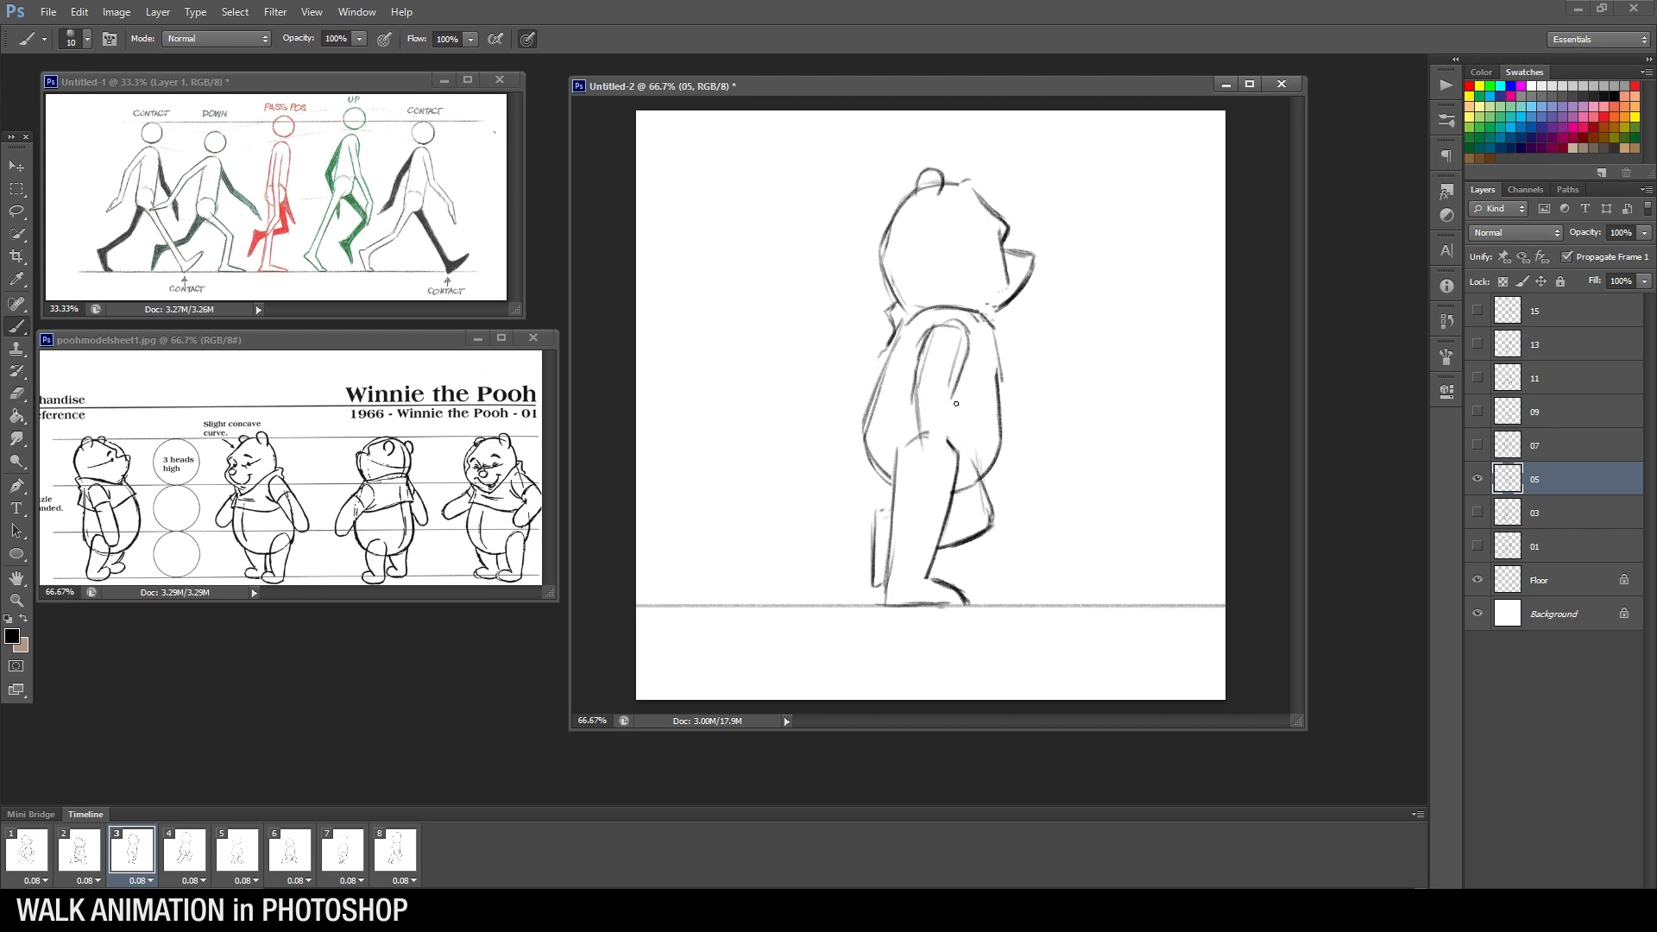
# Erase the construction lines around the passing pose's near arm and close off its hand over the hip
pyautogui.press('e')
pyautogui.moveTo(956, 388)
pyautogui.mouseDown()
pyautogui.moveTo(960, 447)
pyautogui.moveTo(943, 462)
pyautogui.moveTo(939, 437)
pyautogui.moveTo(937, 459)
pyautogui.mouseUp()
pyautogui.press('b')
pyautogui.press('e')
pyautogui.moveTo(944, 463); pyautogui.dragTo(925, 436)
pyautogui.press('b')
pyautogui.press('e')
pyautogui.press('b')
# Redraw the front of the passing pose's torso as a rounder belly curve
pyautogui.moveTo(993, 382)
pyautogui.mouseDown()
pyautogui.moveTo(994, 468)
pyautogui.moveTo(999, 443)
pyautogui.mouseUp()
pyautogui.press('e')
pyautogui.press('b')
pyautogui.moveTo(999, 344); pyautogui.dragTo(995, 461)
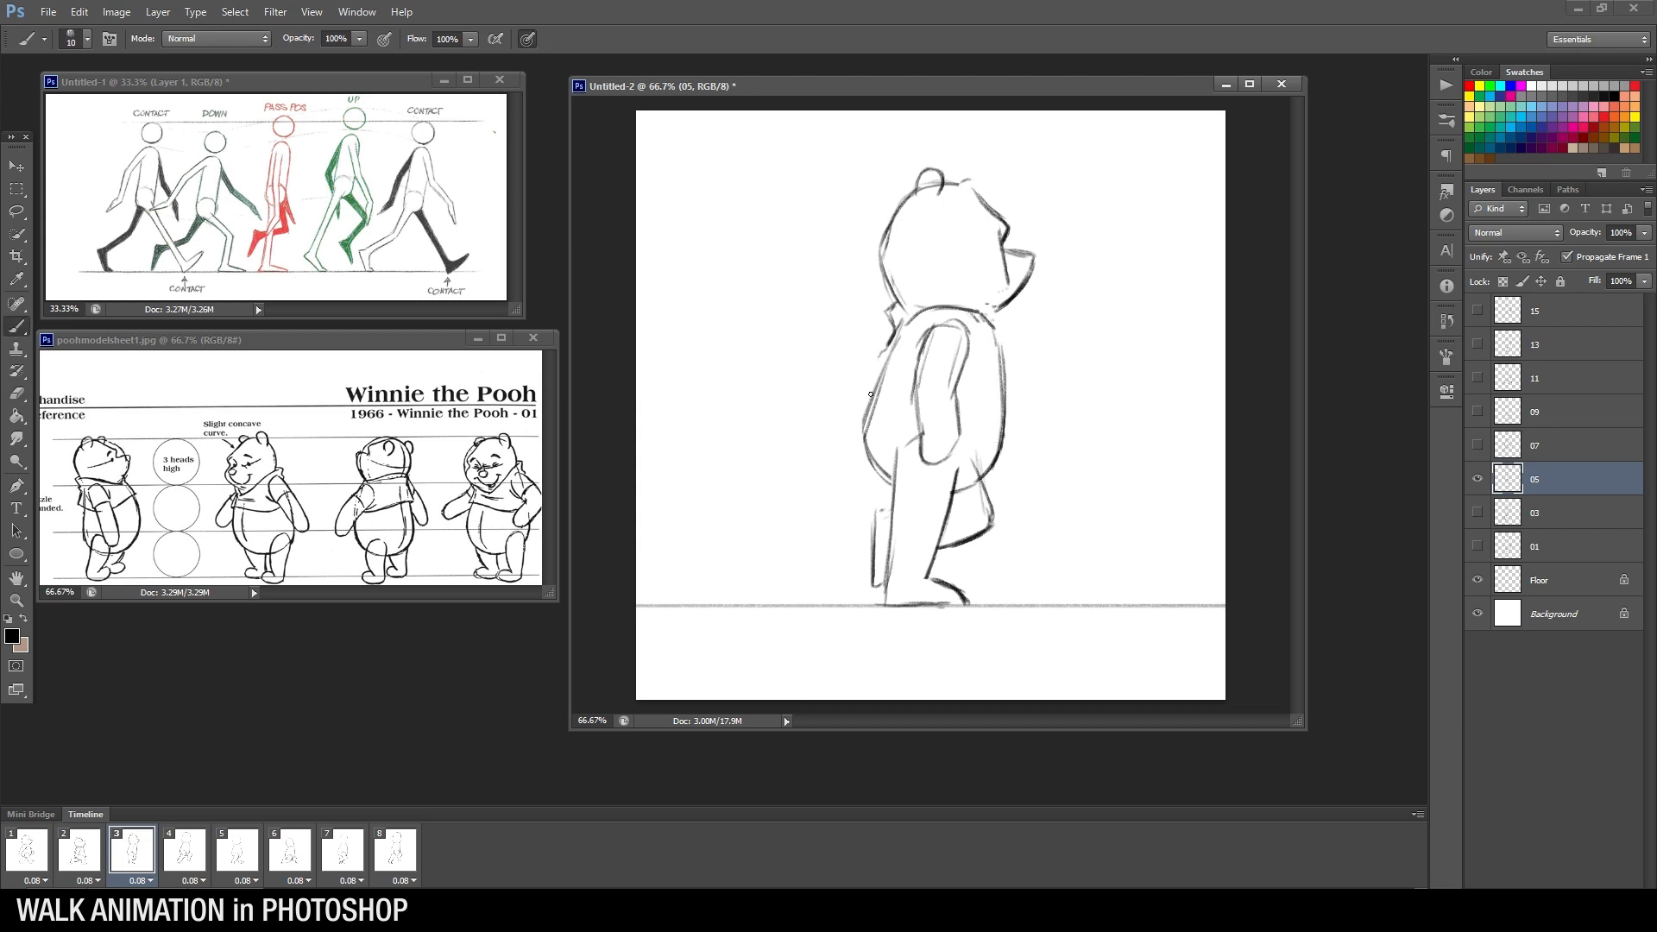
# Erase and redraw the curve of the passing pose's back, and reinforce the leg lines below the body
pyautogui.press('e')
pyautogui.moveTo(880, 380); pyautogui.dragTo(878, 471)
pyautogui.press('b')
pyautogui.moveTo(877, 390); pyautogui.dragTo(860, 467)
pyautogui.moveTo(890, 341); pyautogui.dragTo(871, 389)
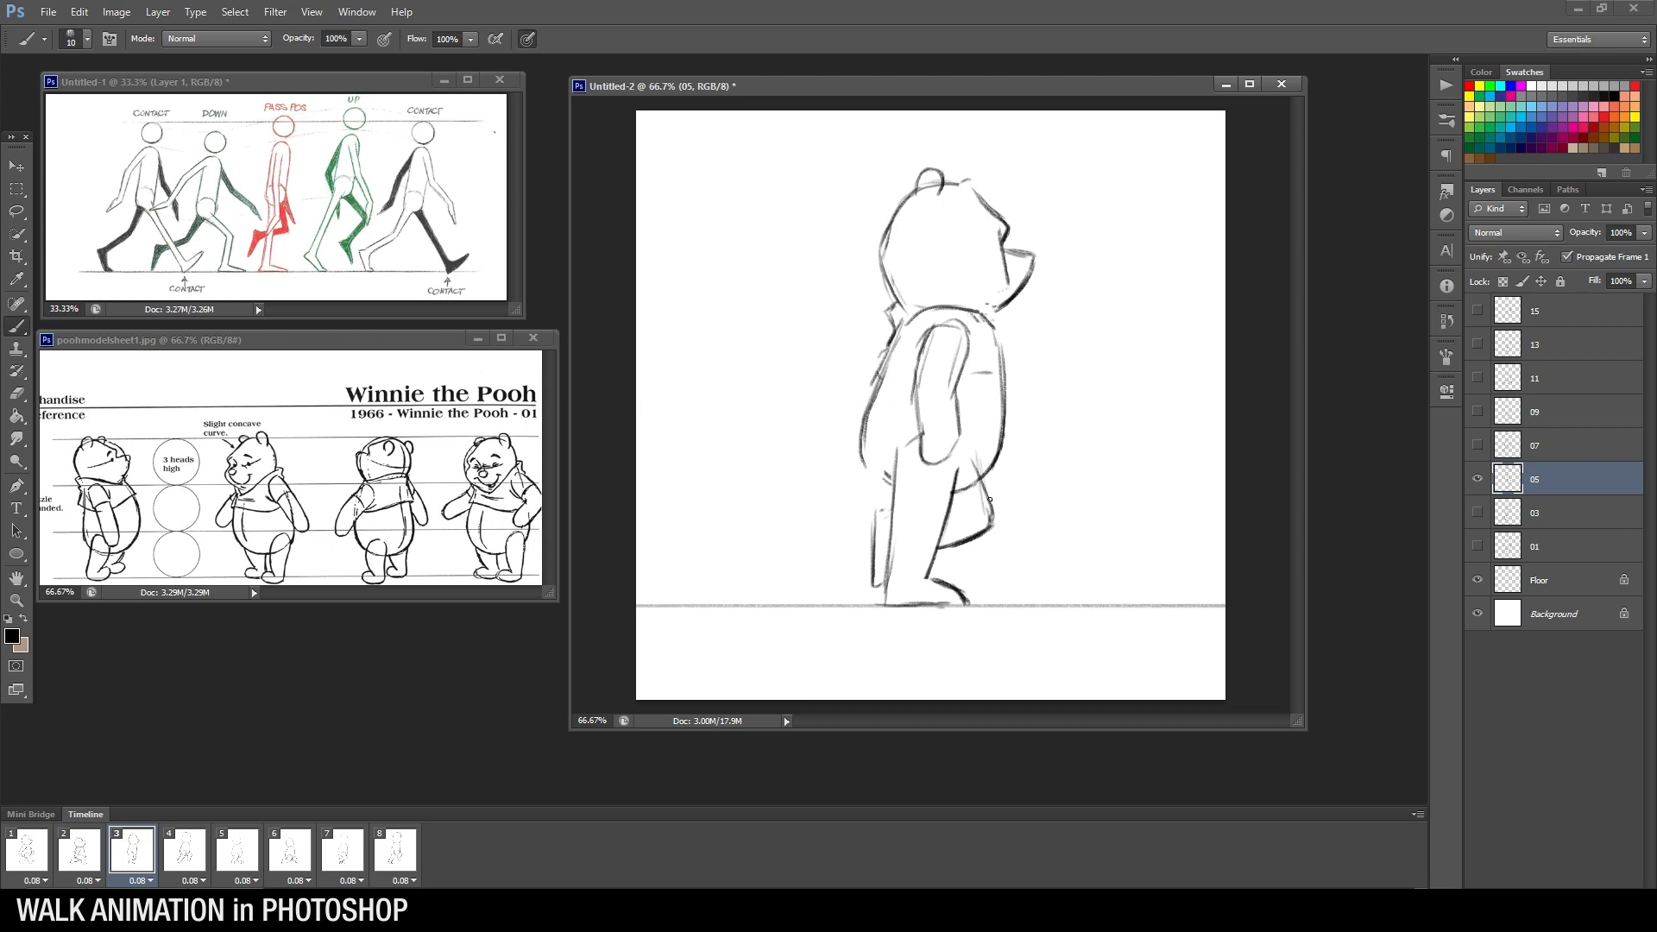
pyautogui.moveTo(983, 478); pyautogui.dragTo(993, 515)
pyautogui.moveTo(898, 528); pyautogui.dragTo(889, 568)
# Add the eye line, eye and far ear to the passing pose's head, comparing it with frame 2
pyautogui.click(91, 850)
pyautogui.click(125, 854)
pyautogui.moveTo(1001, 243); pyautogui.dragTo(932, 245)
pyautogui.press('e')
pyautogui.moveTo(982, 182); pyautogui.dragTo(977, 179)
pyautogui.press('b')
# Compare the passing pose with frames 1 and 2, and clear the old inner line of its muzzle
pyautogui.click(80, 854)
pyautogui.click(129, 858)
pyautogui.click(41, 853)
pyautogui.click(78, 861)
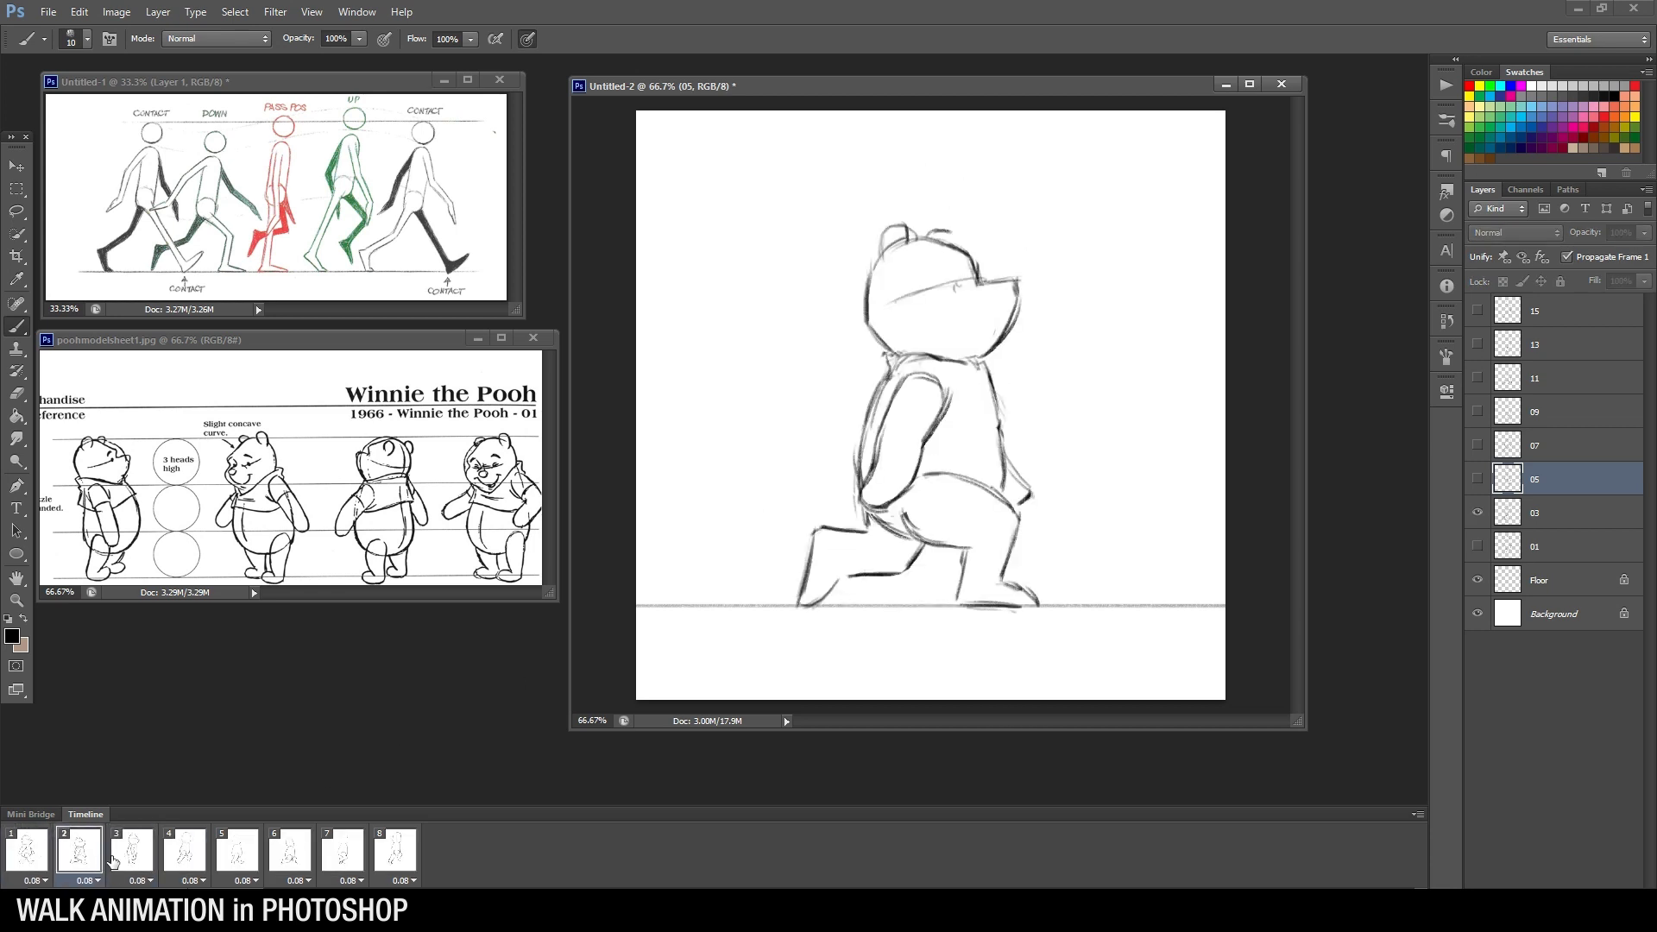
pyautogui.click(126, 852)
pyautogui.press('e')
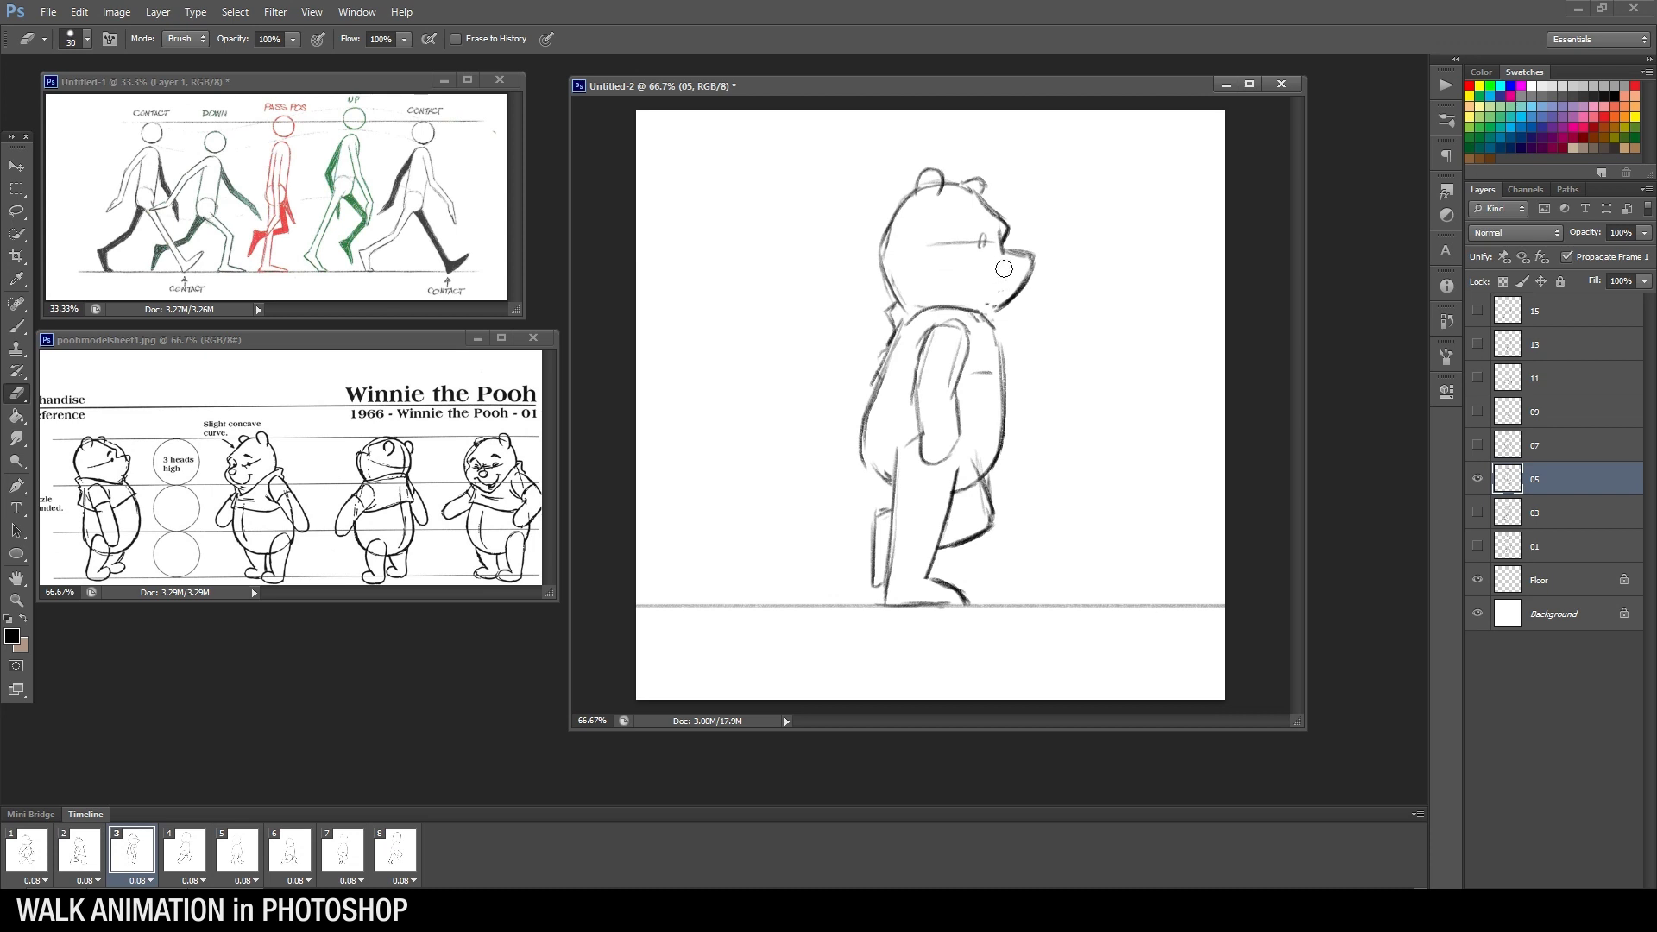
pyautogui.press('b')
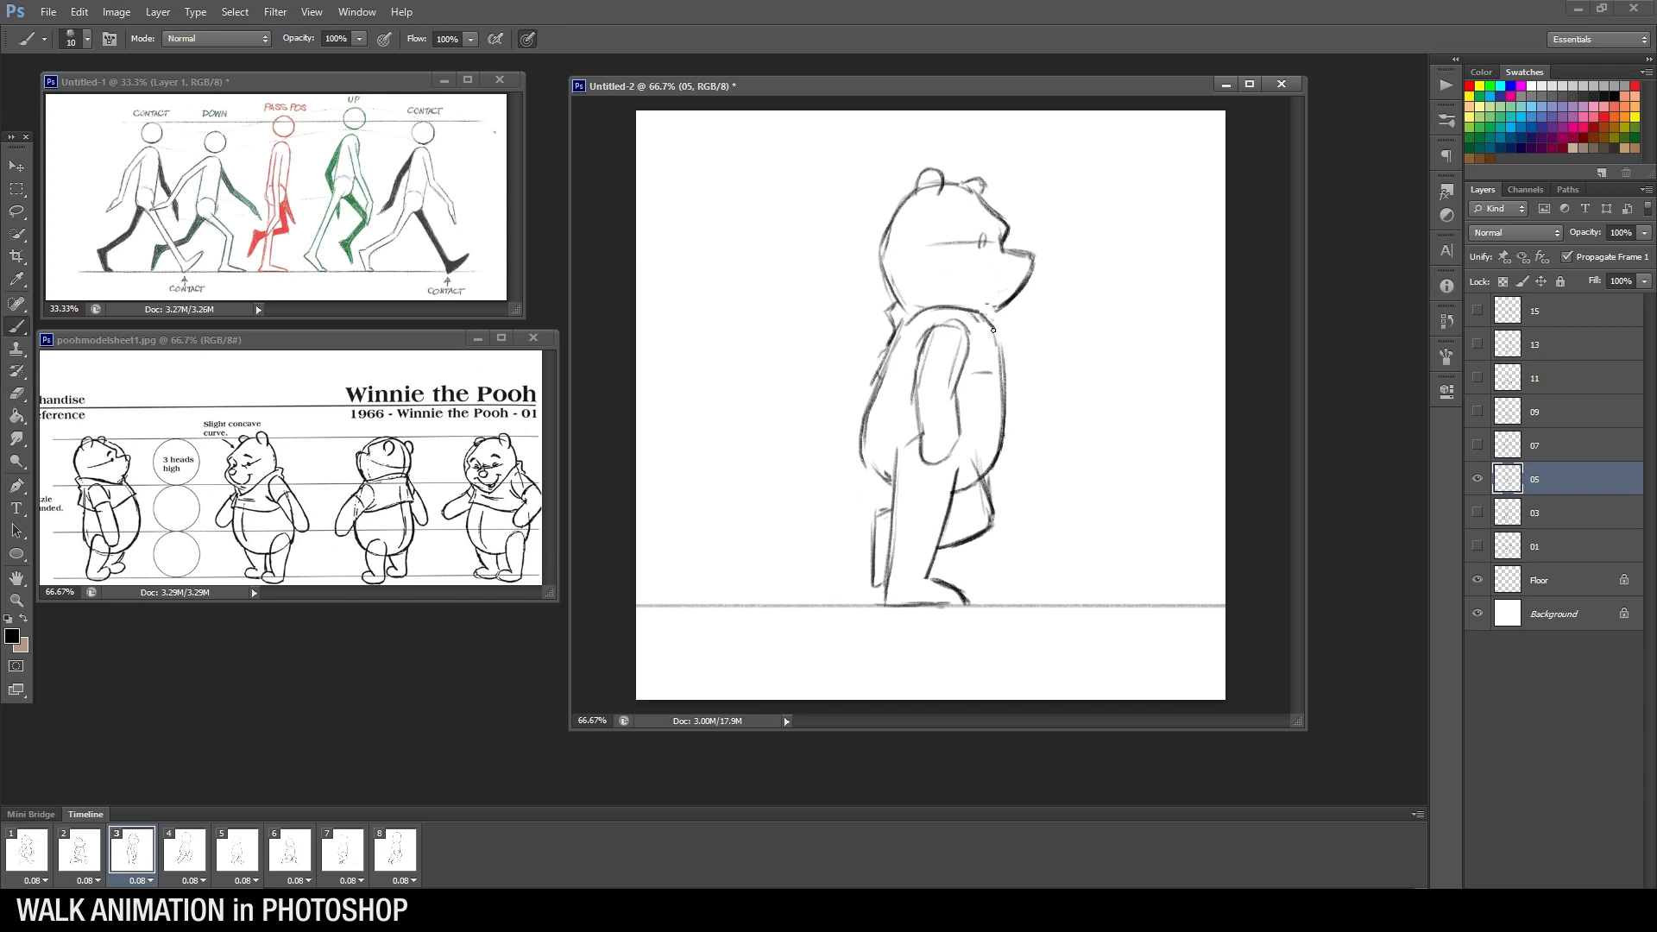
# Clean up the front of the passing pose's chest below the collar, checking the motion across frames 1 to 3
pyautogui.press('e')
pyautogui.moveTo(996, 343); pyautogui.dragTo(1009, 375)
pyautogui.press('b')
pyautogui.click(49, 847)
pyautogui.click(84, 855)
pyautogui.click(130, 849)
pyautogui.click(26, 850)
pyautogui.click(78, 850)
pyautogui.click(131, 850)
# Switch to frame 2 and layer 03, and redraw the down pose's front line from the chest to the belly
pyautogui.click(92, 850)
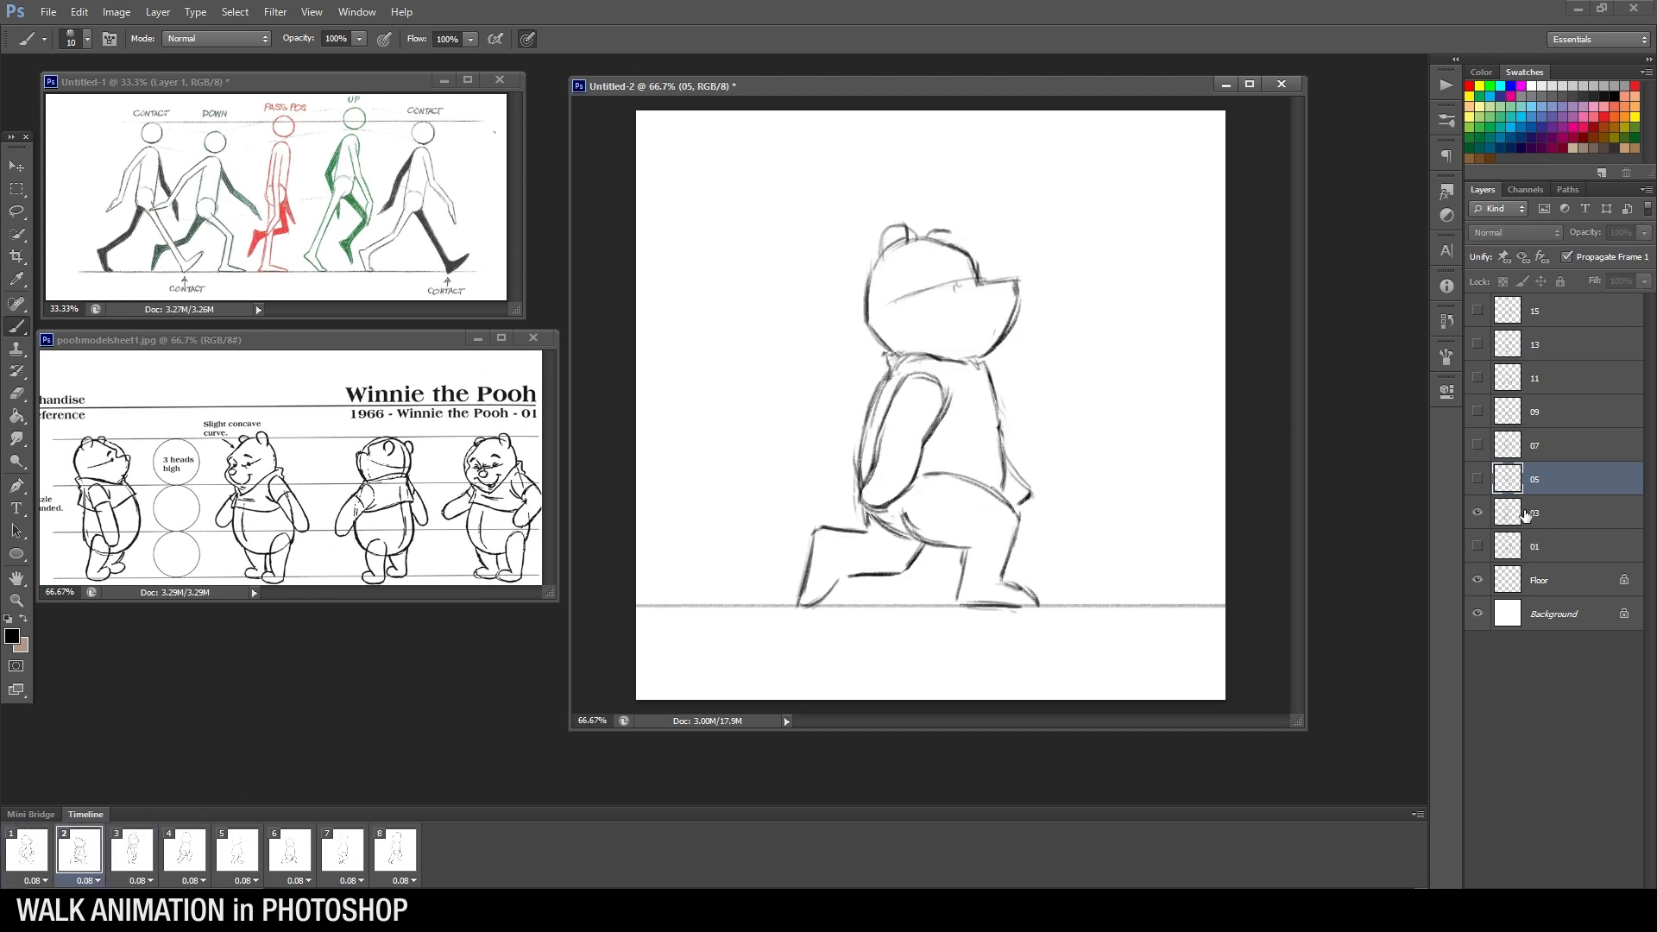
pyautogui.click(1526, 514)
pyautogui.moveTo(990, 391)
pyautogui.mouseDown()
pyautogui.moveTo(1009, 452)
pyautogui.moveTo(987, 373)
pyautogui.moveTo(1012, 500)
pyautogui.mouseUp()
pyautogui.press('e')
pyautogui.press('b')
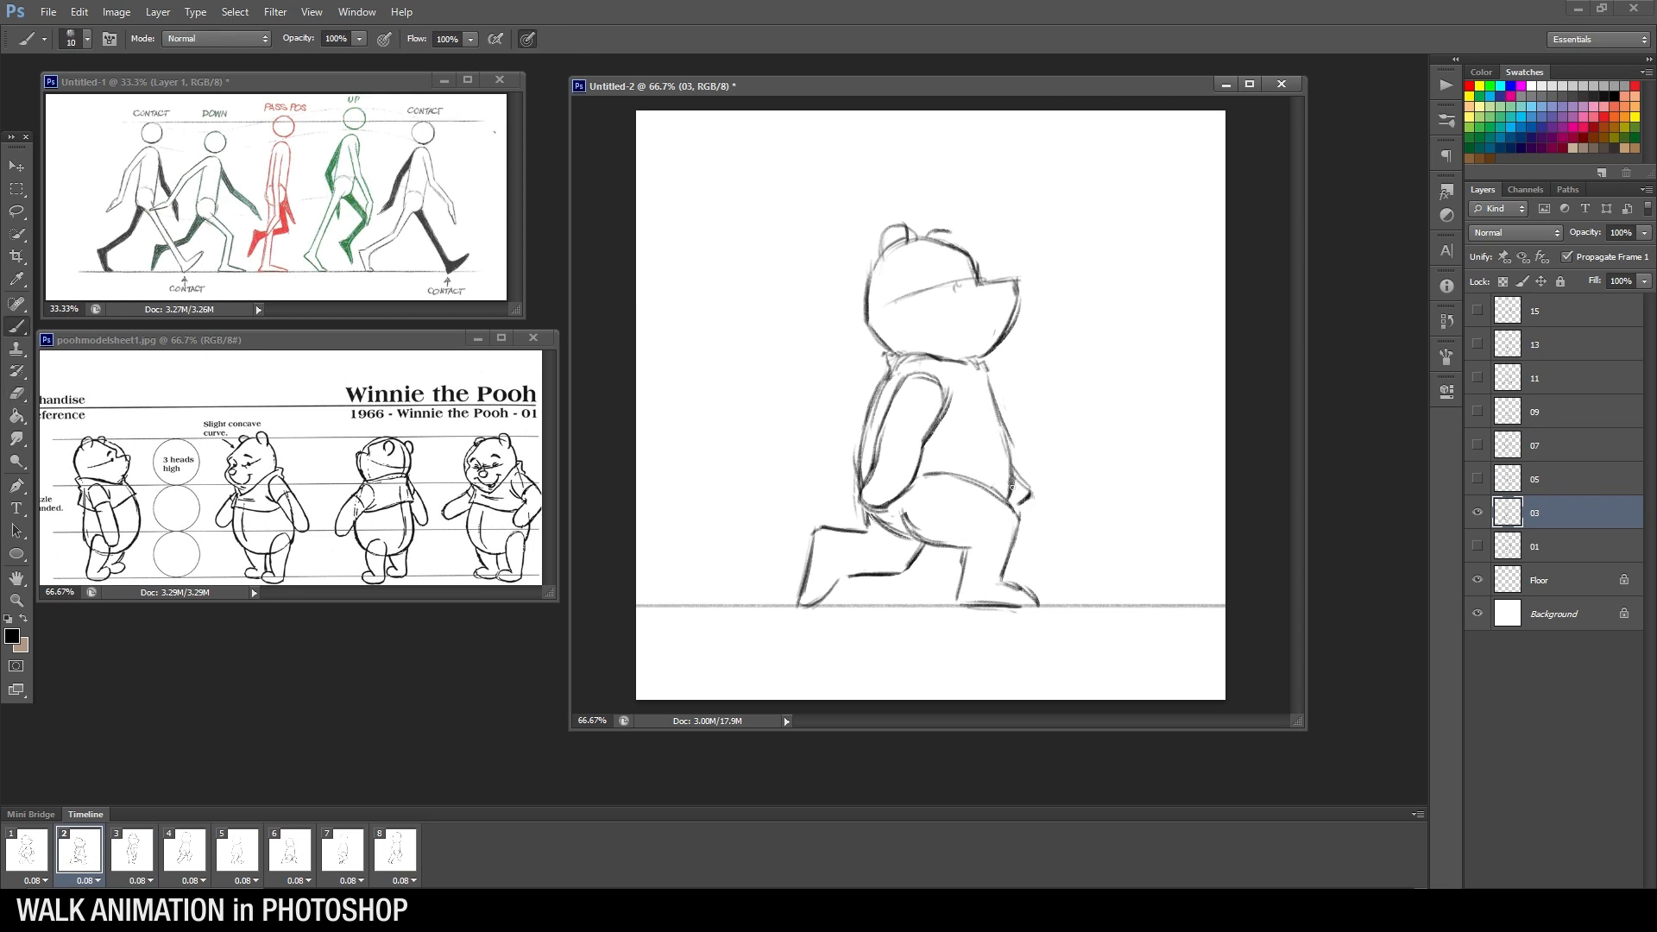
pyautogui.press('e')
pyautogui.moveTo(997, 440); pyautogui.dragTo(1014, 493)
pyautogui.press('b')
pyautogui.press('e')
pyautogui.press('b')
# Redraw the curve of the near thigh under the belly on the down pose
pyautogui.moveTo(903, 508)
pyautogui.mouseDown()
pyautogui.moveTo(946, 545)
pyautogui.moveTo(910, 538)
pyautogui.moveTo(940, 557)
pyautogui.moveTo(958, 546)
pyautogui.mouseUp()
pyautogui.press('e')
pyautogui.press('b')
pyautogui.press('e')
pyautogui.press('b')
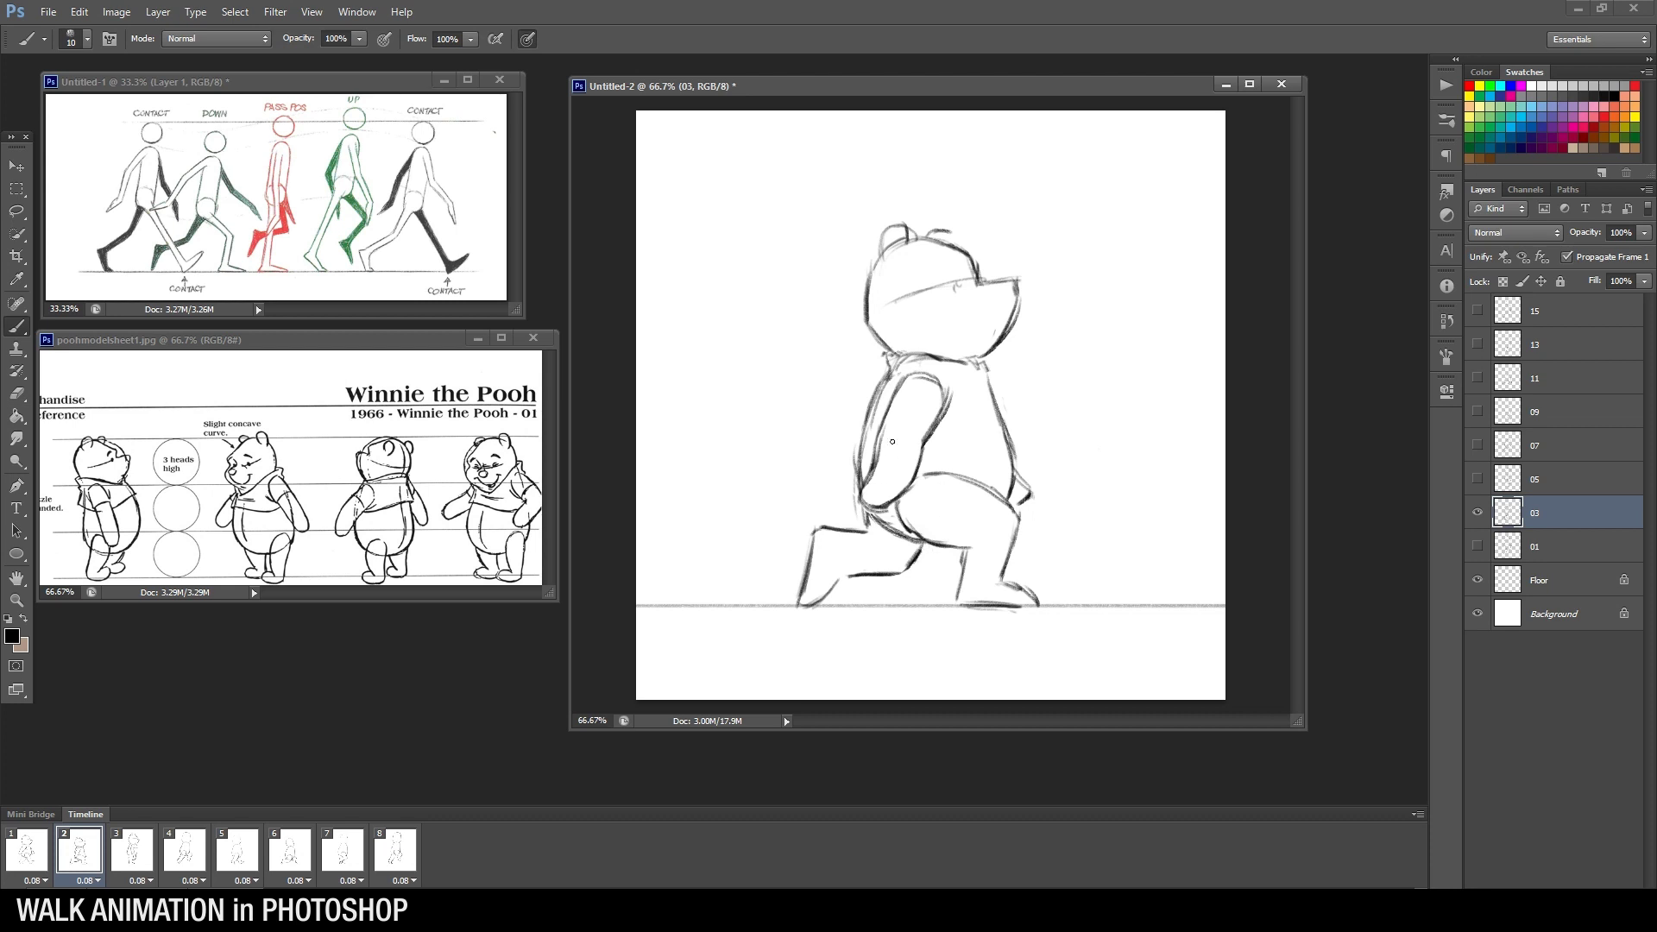
# Compare the down pose with frame 1, and erase and redraw its back line behind the near arm
pyautogui.click(48, 854)
pyautogui.click(95, 860)
pyautogui.click(30, 852)
pyautogui.click(76, 854)
pyautogui.press('e')
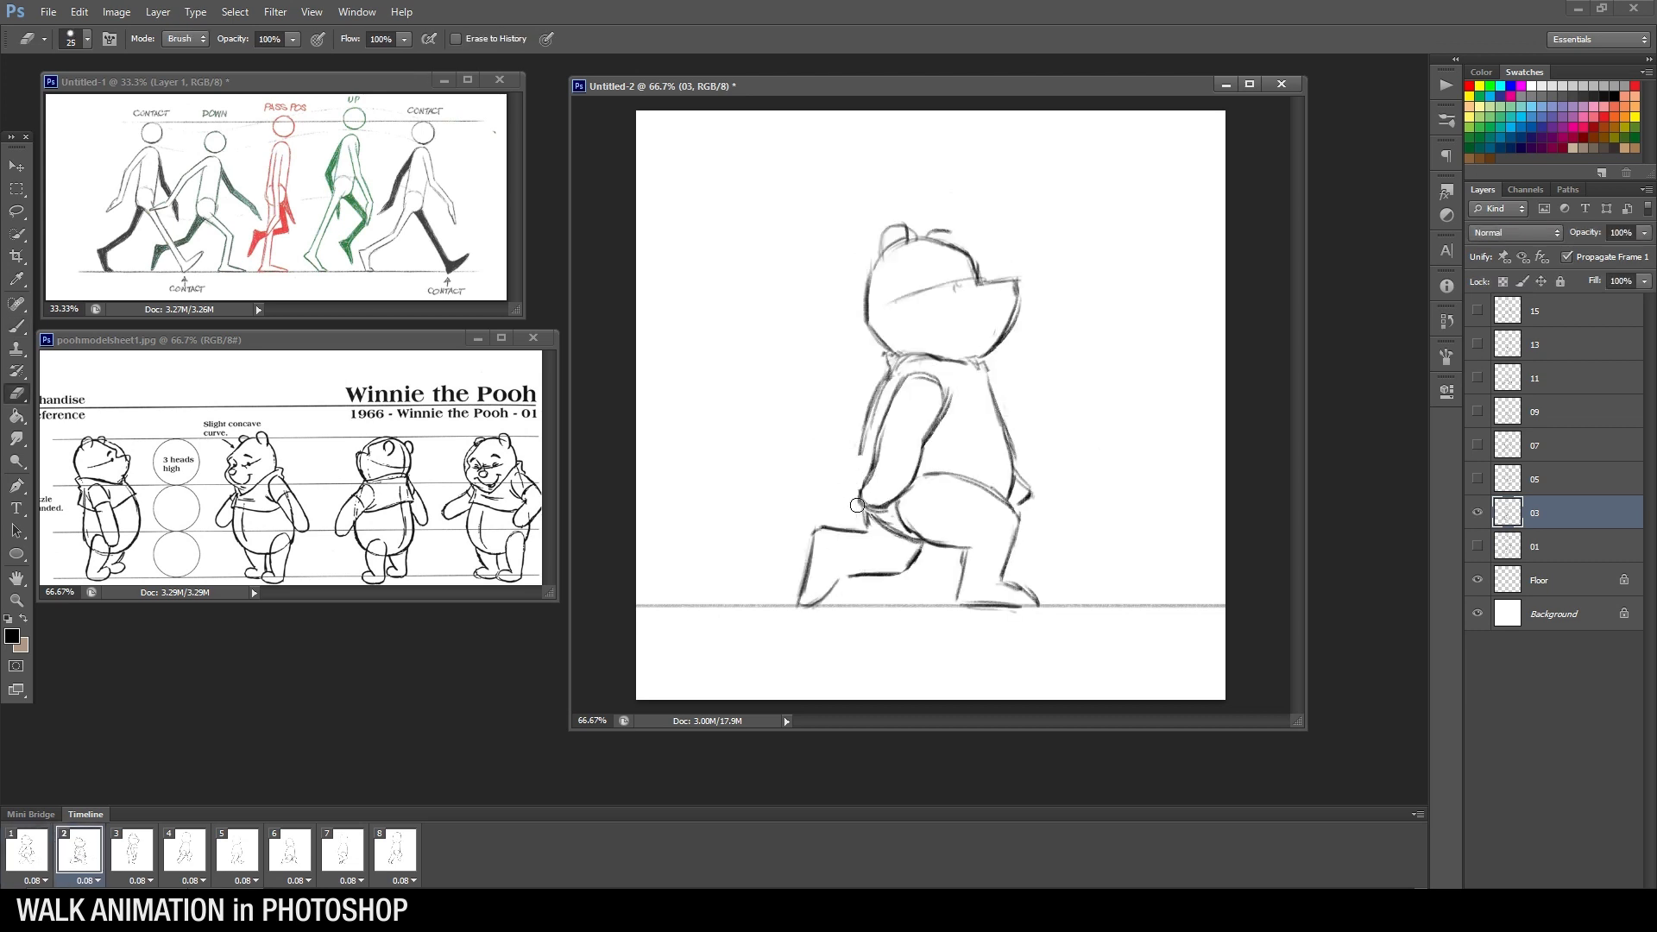
pyautogui.press('b')
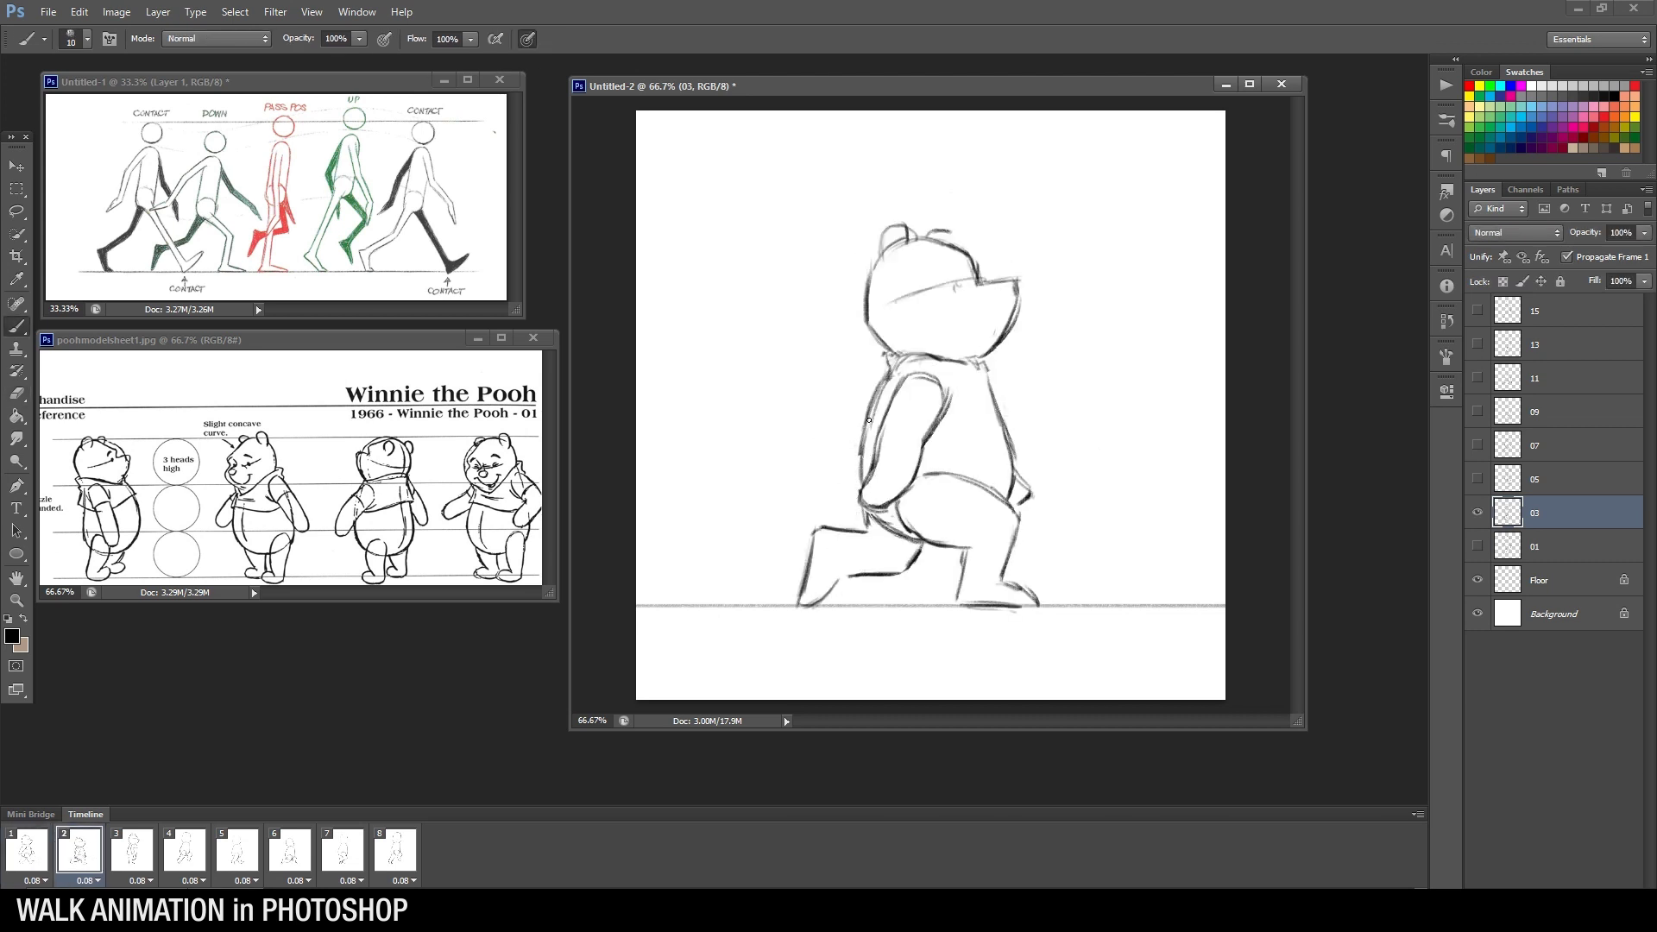
pyautogui.press('e')
pyautogui.moveTo(877, 388); pyautogui.dragTo(861, 451)
pyautogui.press('b')
pyautogui.moveTo(890, 373); pyautogui.dragTo(860, 477)
# Check the head's motion across frames 1 to 3, then select the down pose's head and move it down about 12 px
pyautogui.click(41, 857)
pyautogui.click(80, 864)
pyautogui.click(138, 857)
pyautogui.click(31, 854)
pyautogui.click(93, 861)
pyautogui.press('l')
pyautogui.moveTo(971, 216)
pyautogui.mouseDown()
pyautogui.moveTo(1041, 275)
pyautogui.moveTo(987, 356)
pyautogui.moveTo(880, 221)
pyautogui.moveTo(957, 222)
pyautogui.mouseUp()
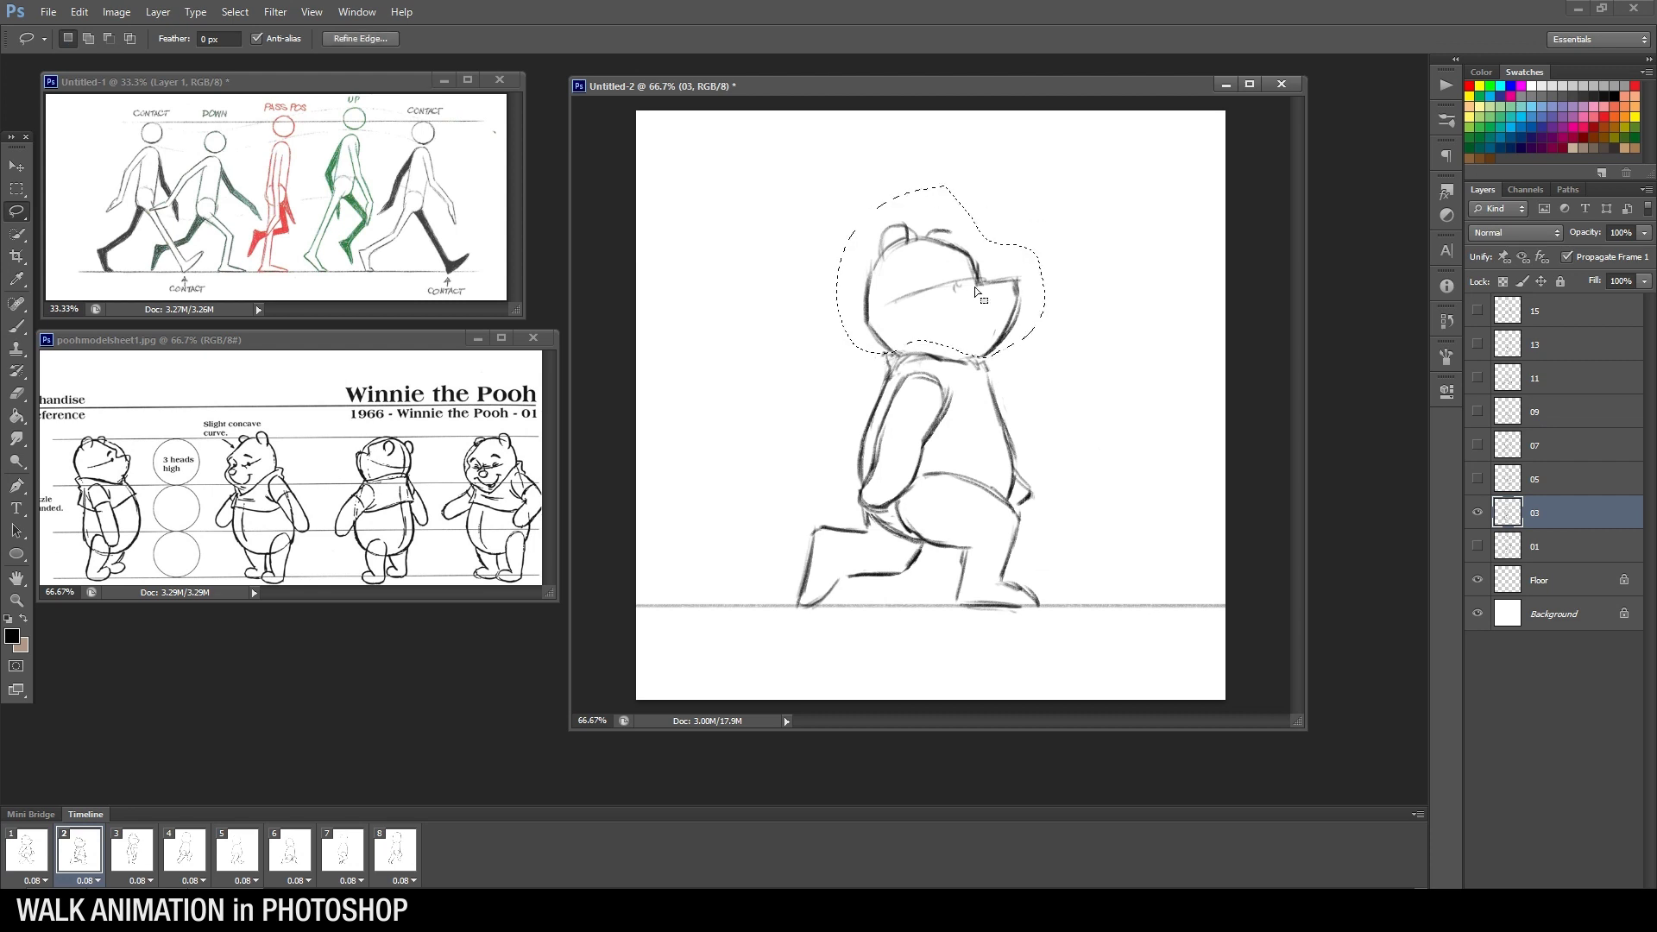
pyautogui.press('v')
pyautogui.moveTo(990, 309); pyautogui.dragTo(989, 315)
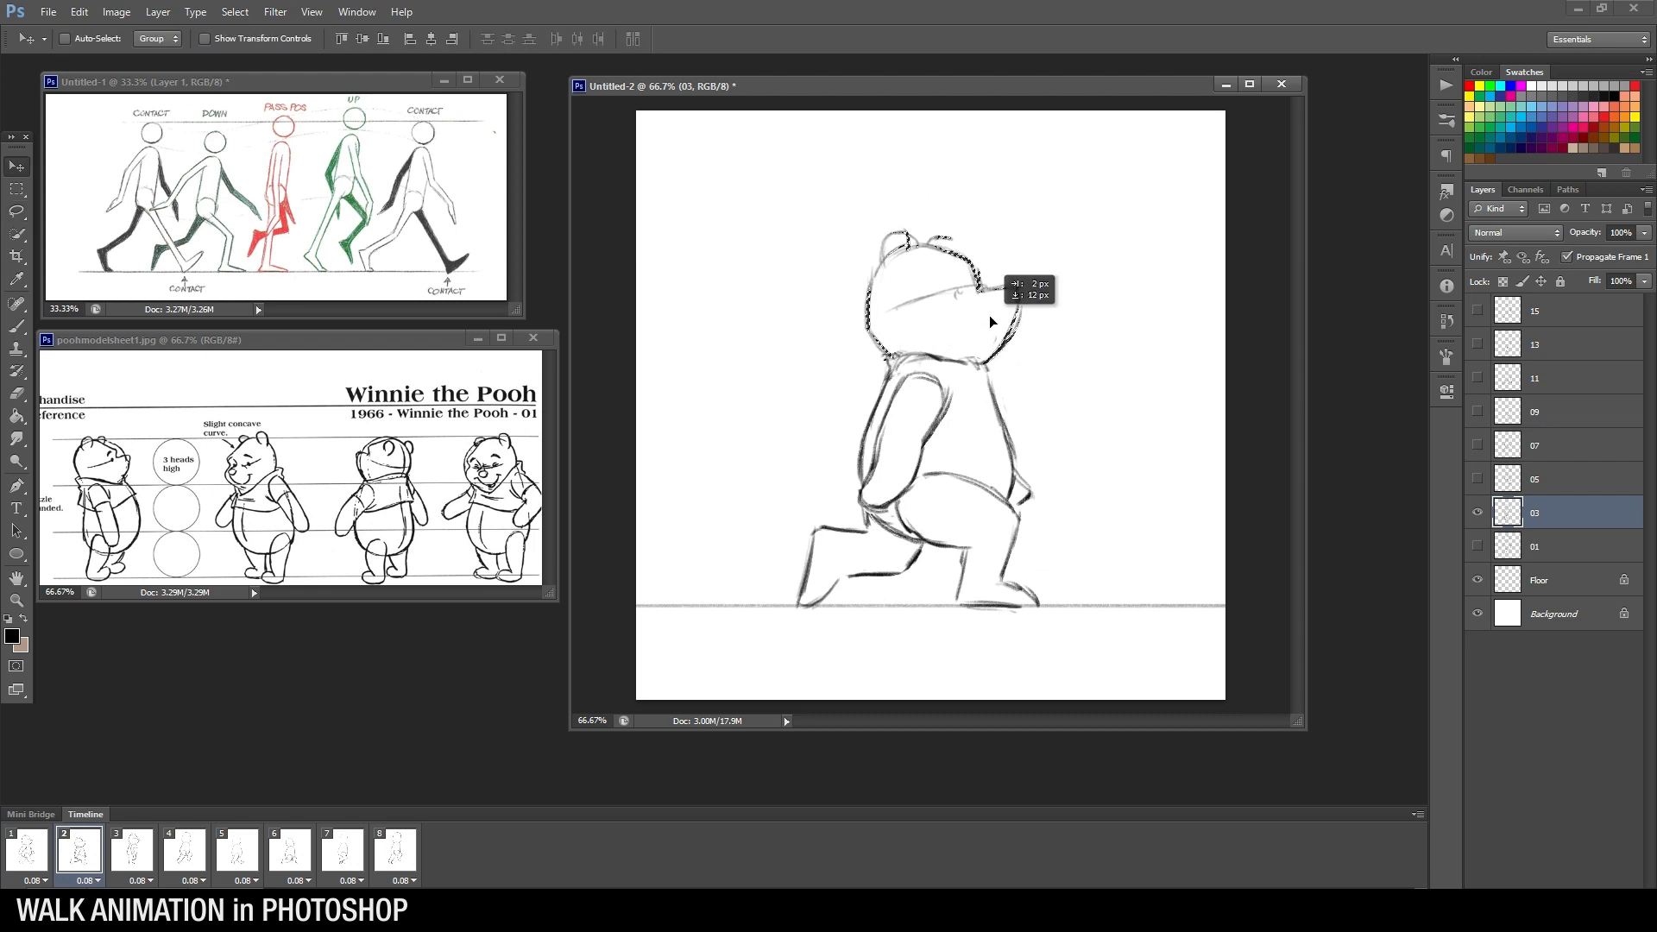
pyautogui.press('l')
pyautogui.rightClick(1057, 293)
pyautogui.click(1094, 323)
pyautogui.rightClick(1026, 343)
pyautogui.click(1073, 357)
# Switch to frame 3 and layer 05, select the passing pose's head and move it up slightly
pyautogui.click(82, 856)
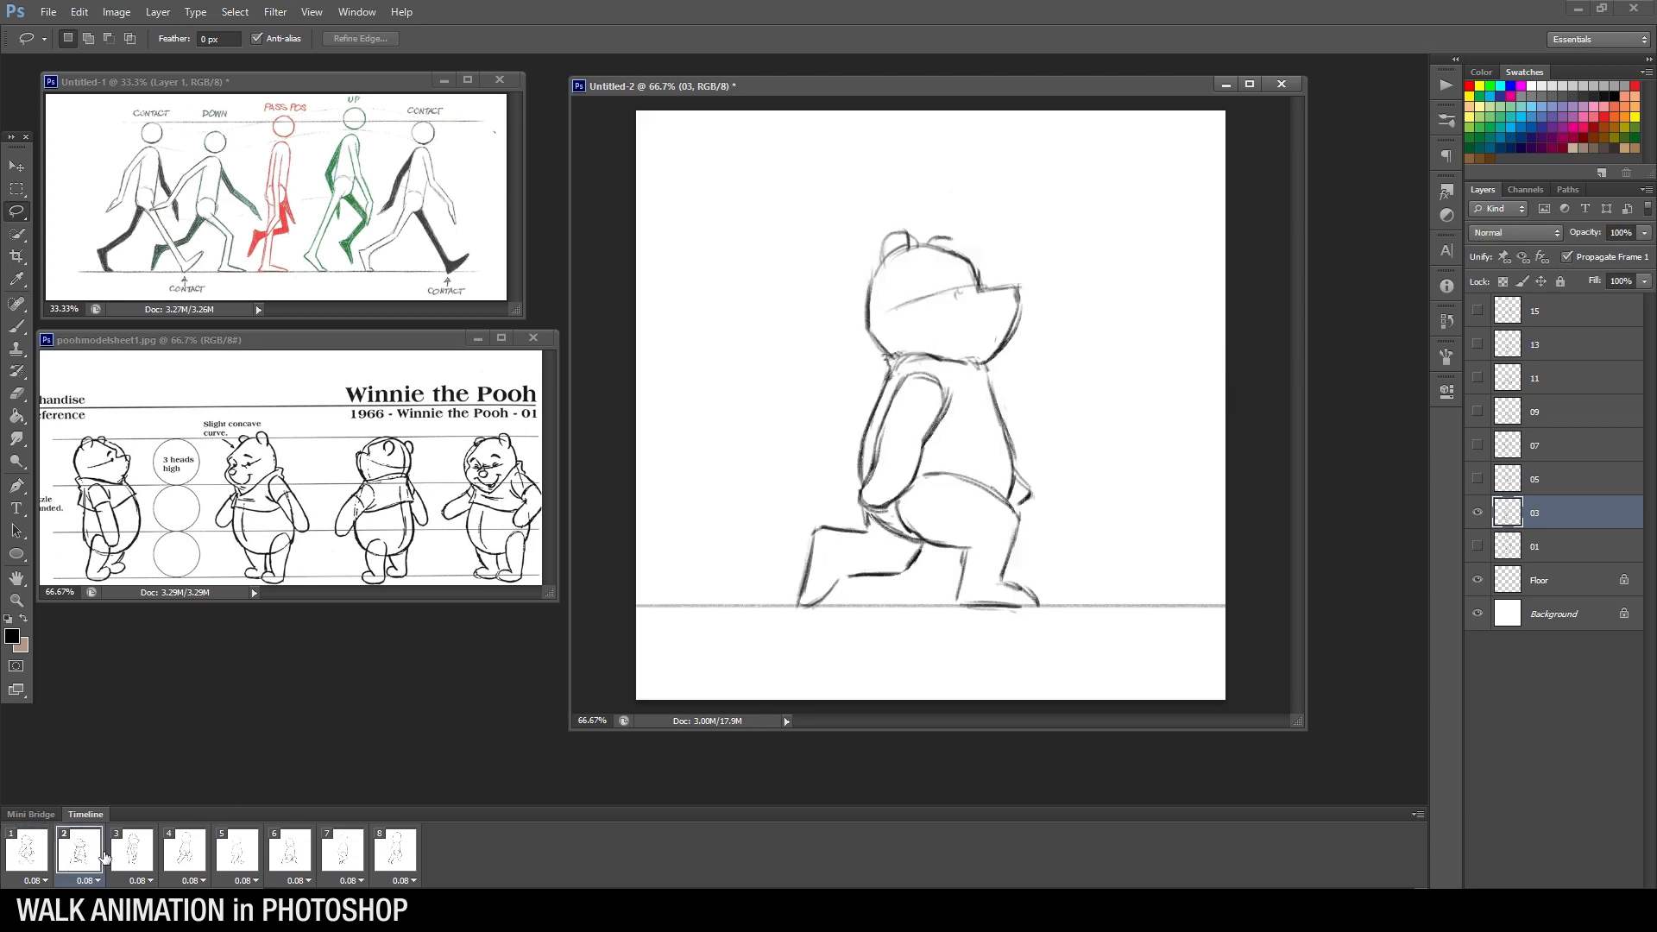
pyautogui.click(148, 855)
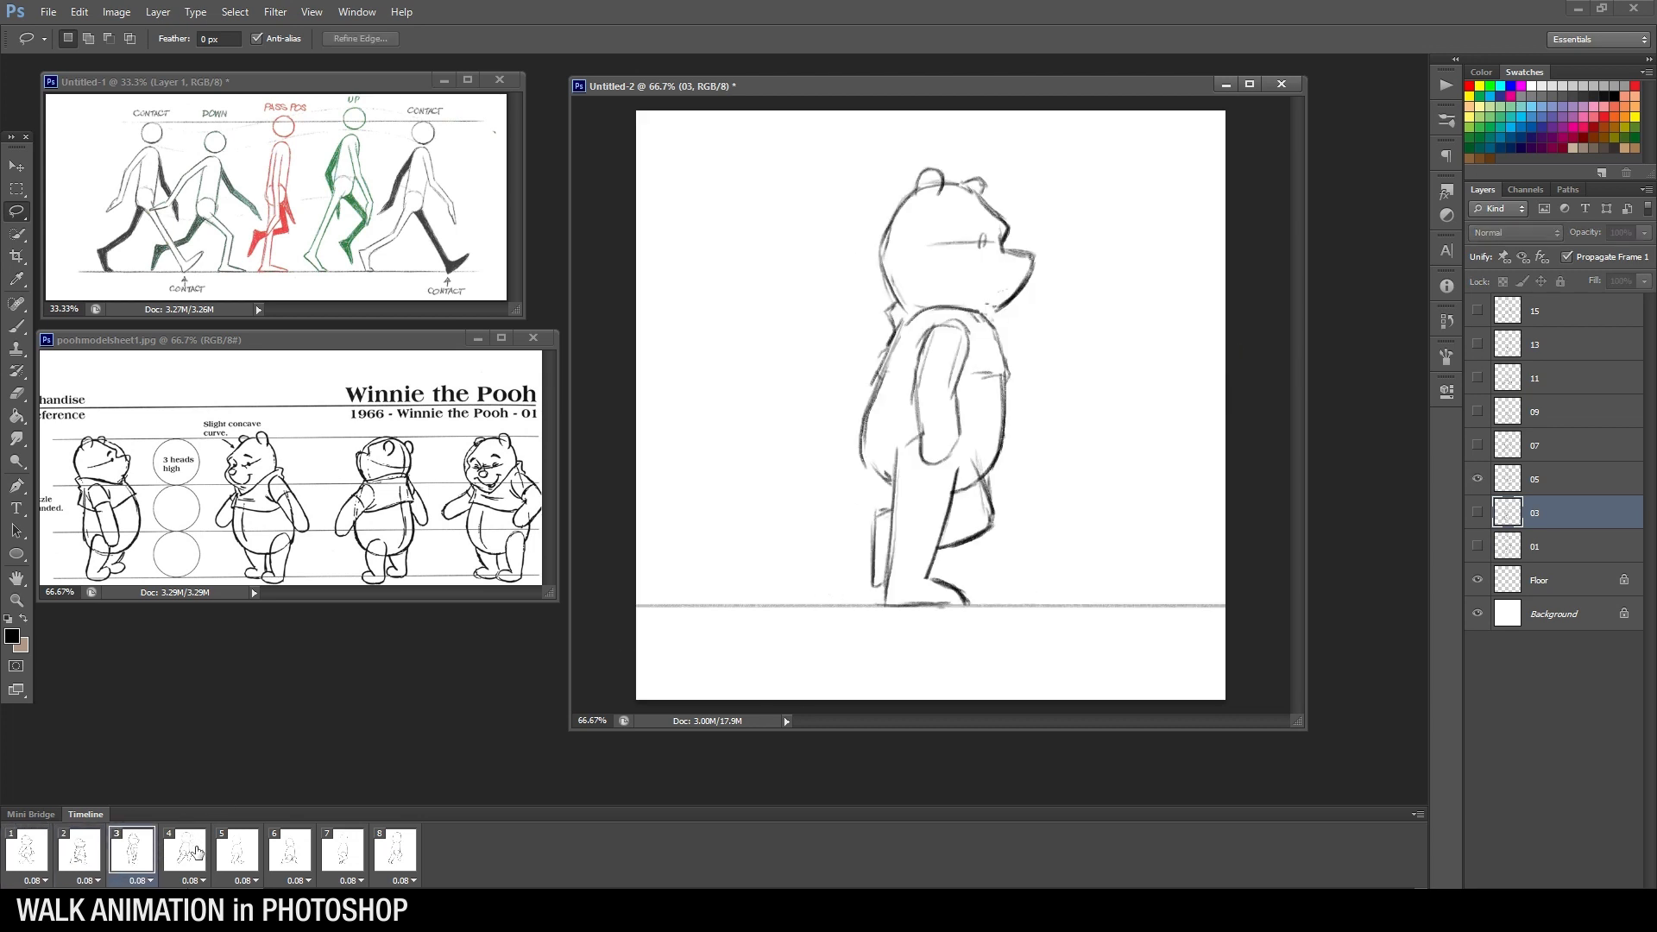
pyautogui.click(1541, 480)
pyautogui.moveTo(1007, 158)
pyautogui.mouseDown()
pyautogui.moveTo(1052, 285)
pyautogui.moveTo(908, 317)
pyautogui.moveTo(866, 274)
pyautogui.moveTo(1003, 155)
pyautogui.mouseUp()
pyautogui.press('v')
pyautogui.moveTo(995, 251); pyautogui.dragTo(995, 248)
pyautogui.press('l')
pyautogui.rightClick(1052, 256)
pyautogui.click(1101, 266)
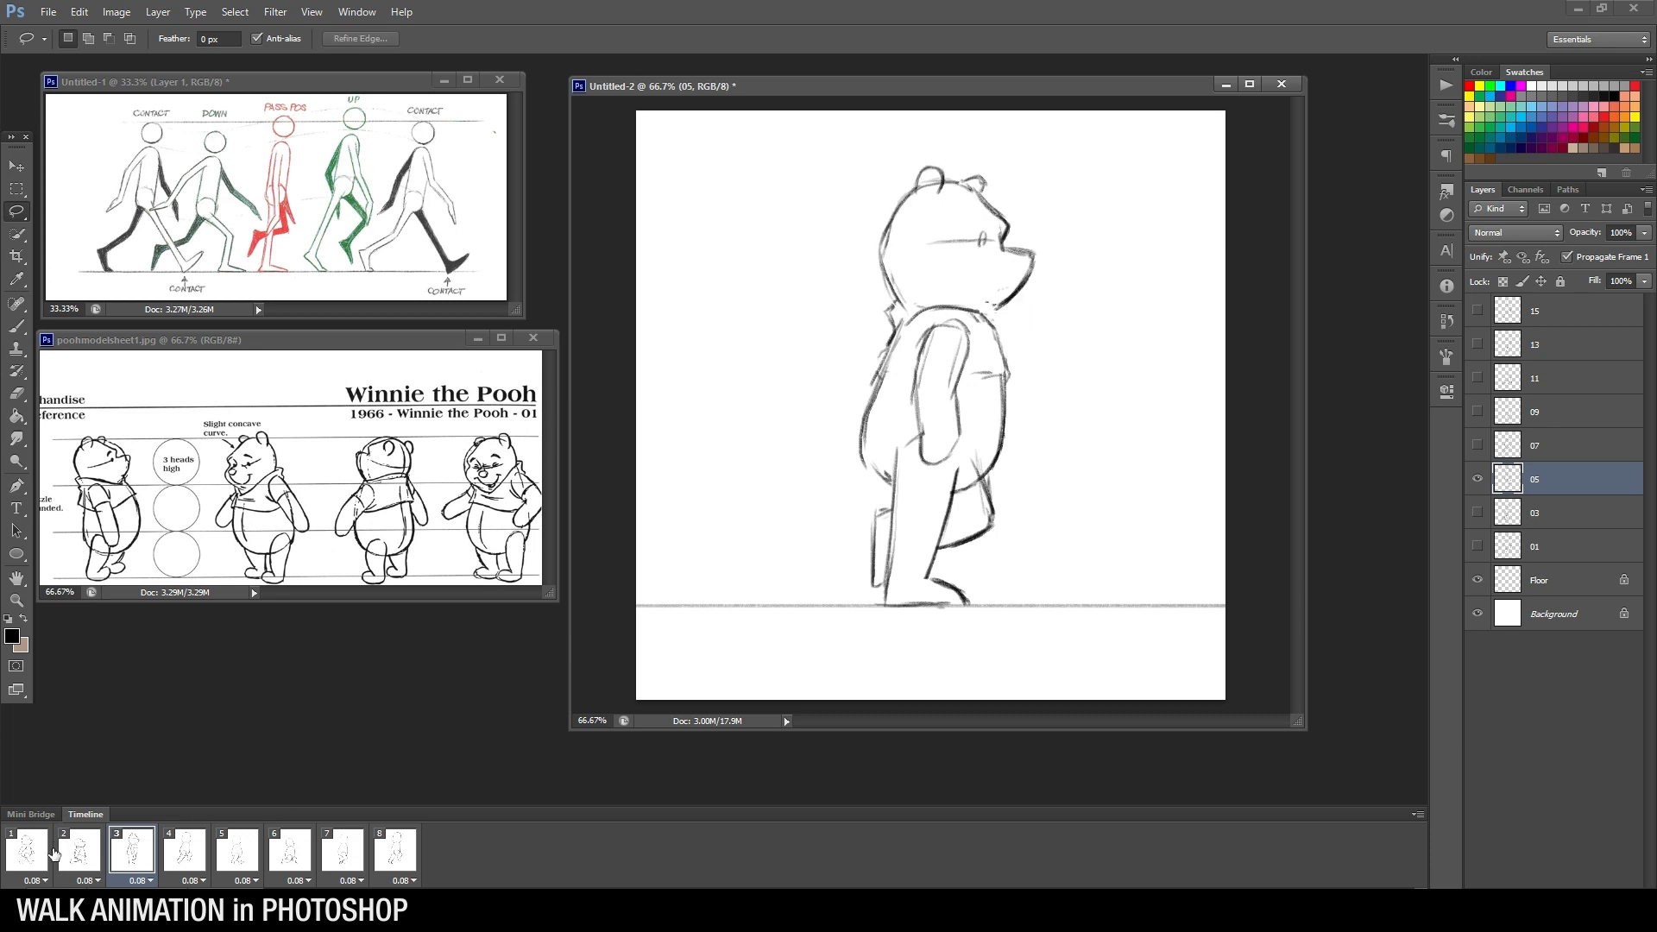
# Flip repeatedly through frames 1 to 3 to examine the head's up-and-down motion
pyautogui.click(33, 853)
pyautogui.click(87, 856)
pyautogui.click(32, 856)
pyautogui.click(73, 863)
pyautogui.click(128, 868)
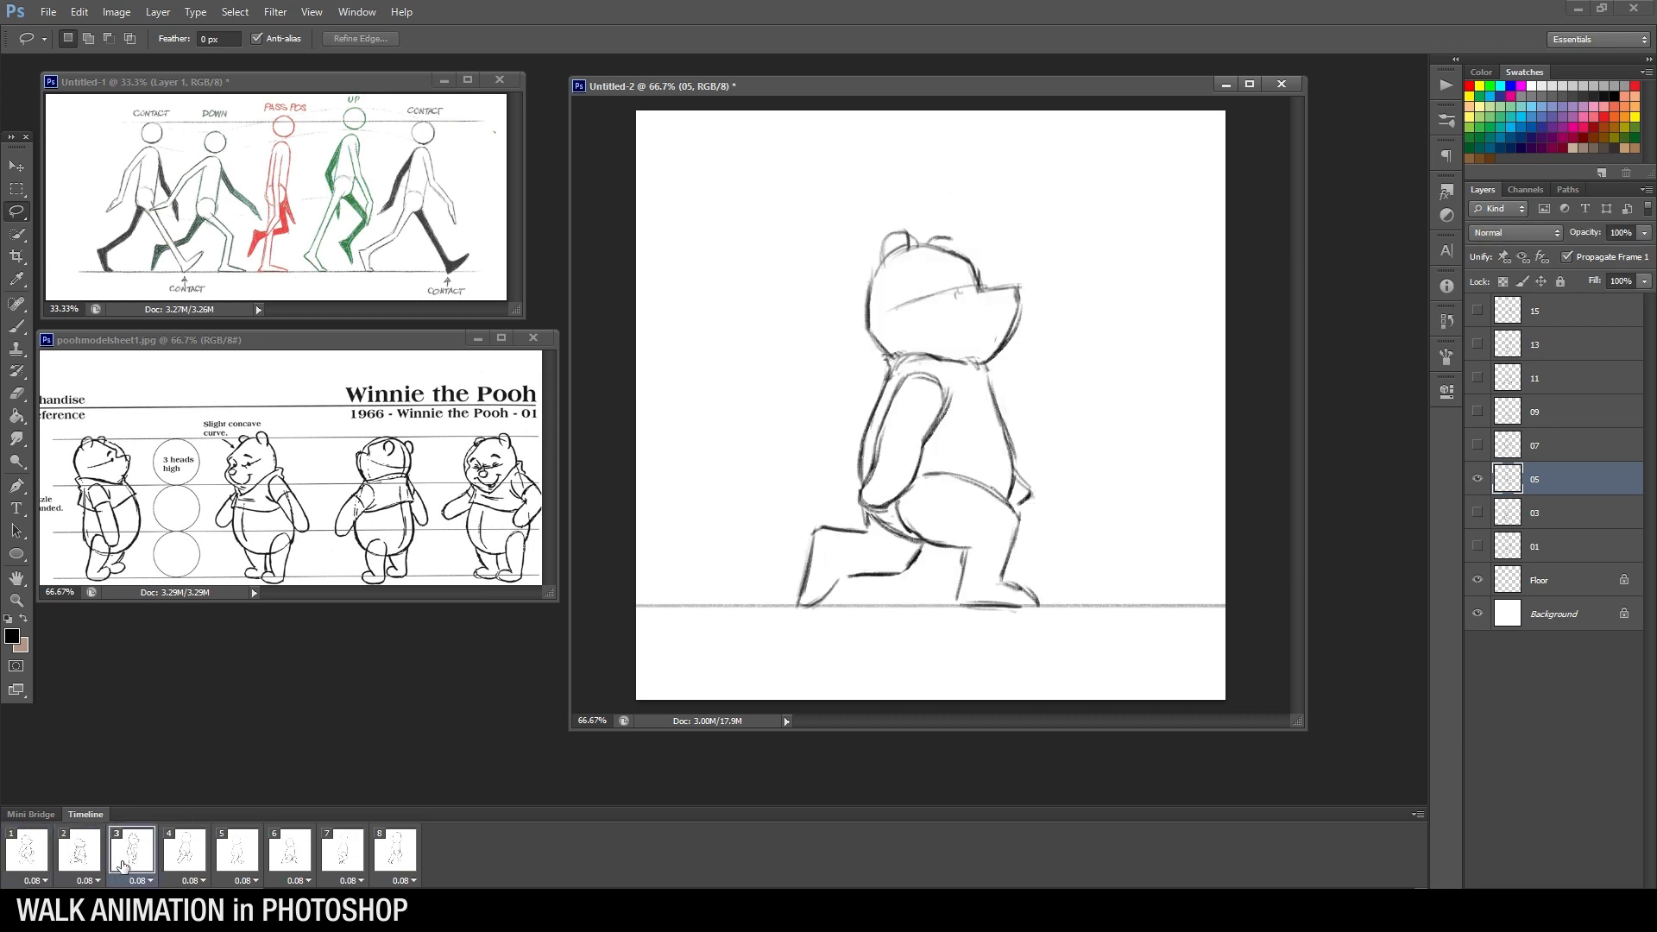
pyautogui.click(31, 856)
pyautogui.click(87, 862)
pyautogui.click(131, 852)
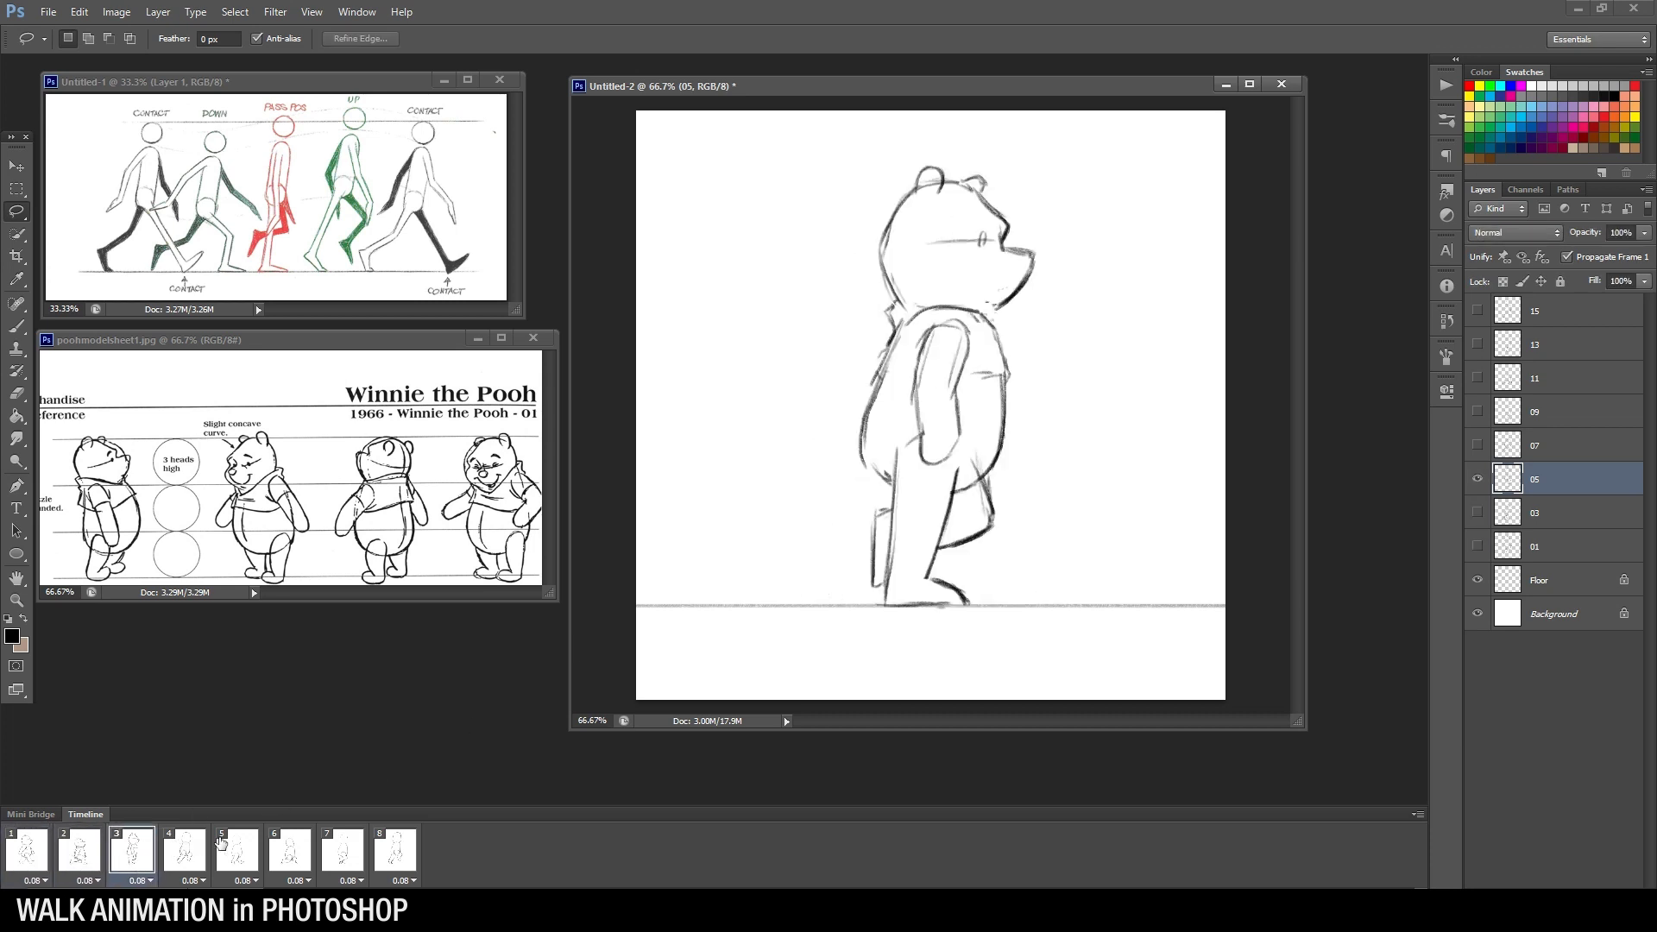
# Switch to frame 4 and layer 07, and draw the eye line and sloping forehead on the up pose's head
pyautogui.click(186, 849)
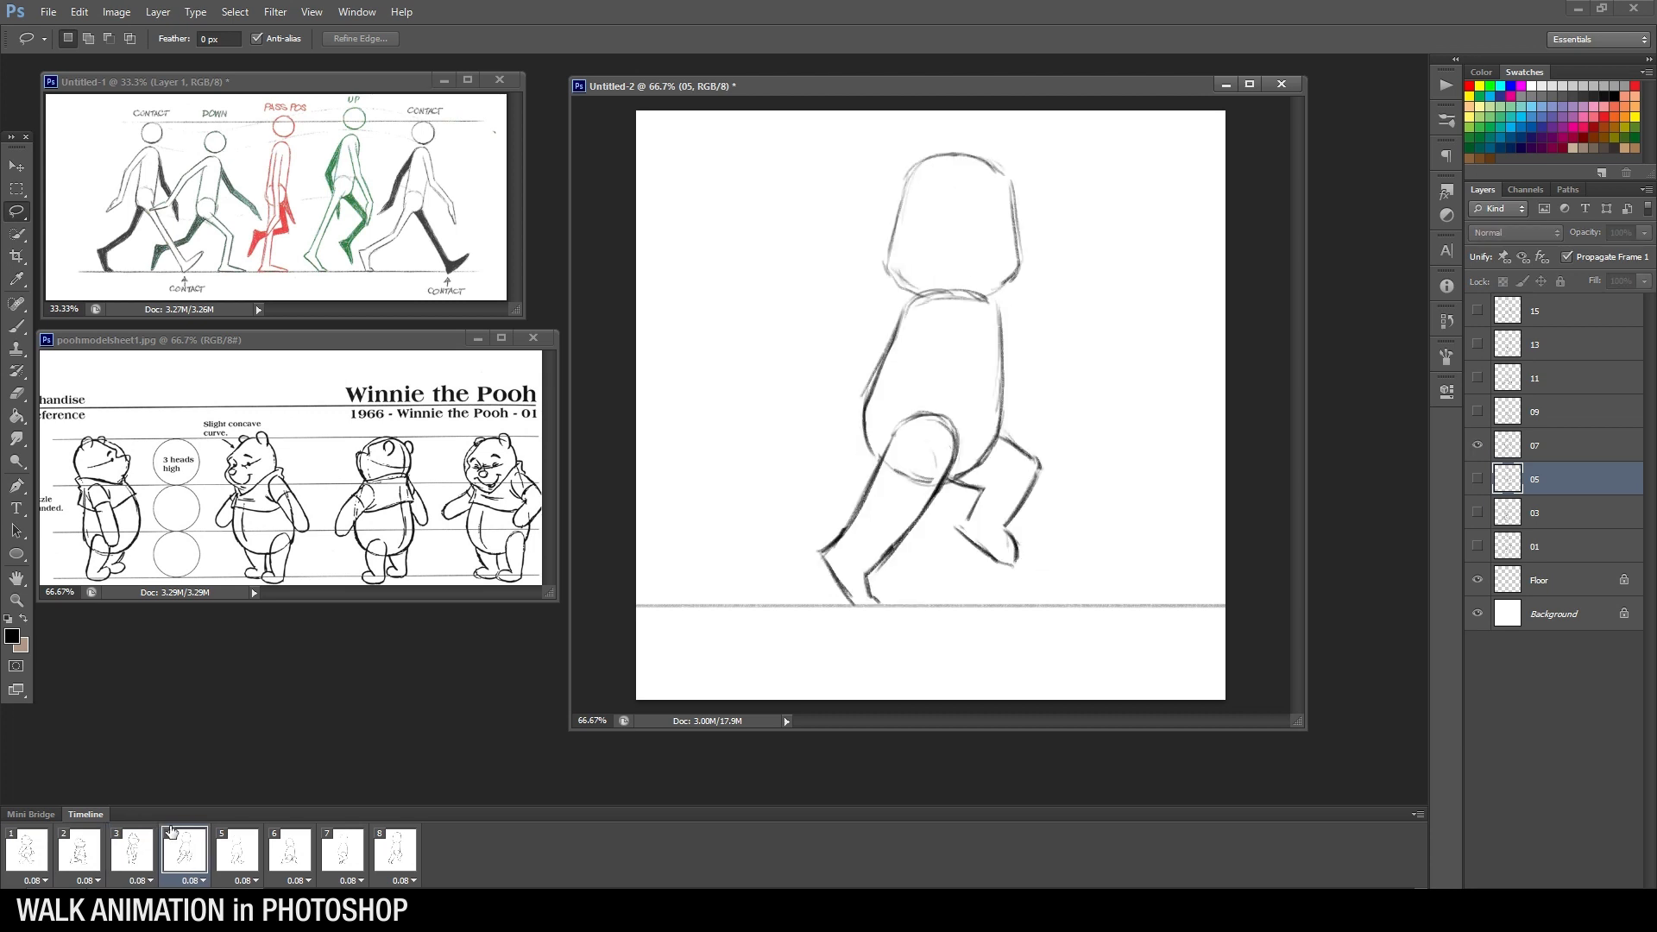
pyautogui.click(1542, 441)
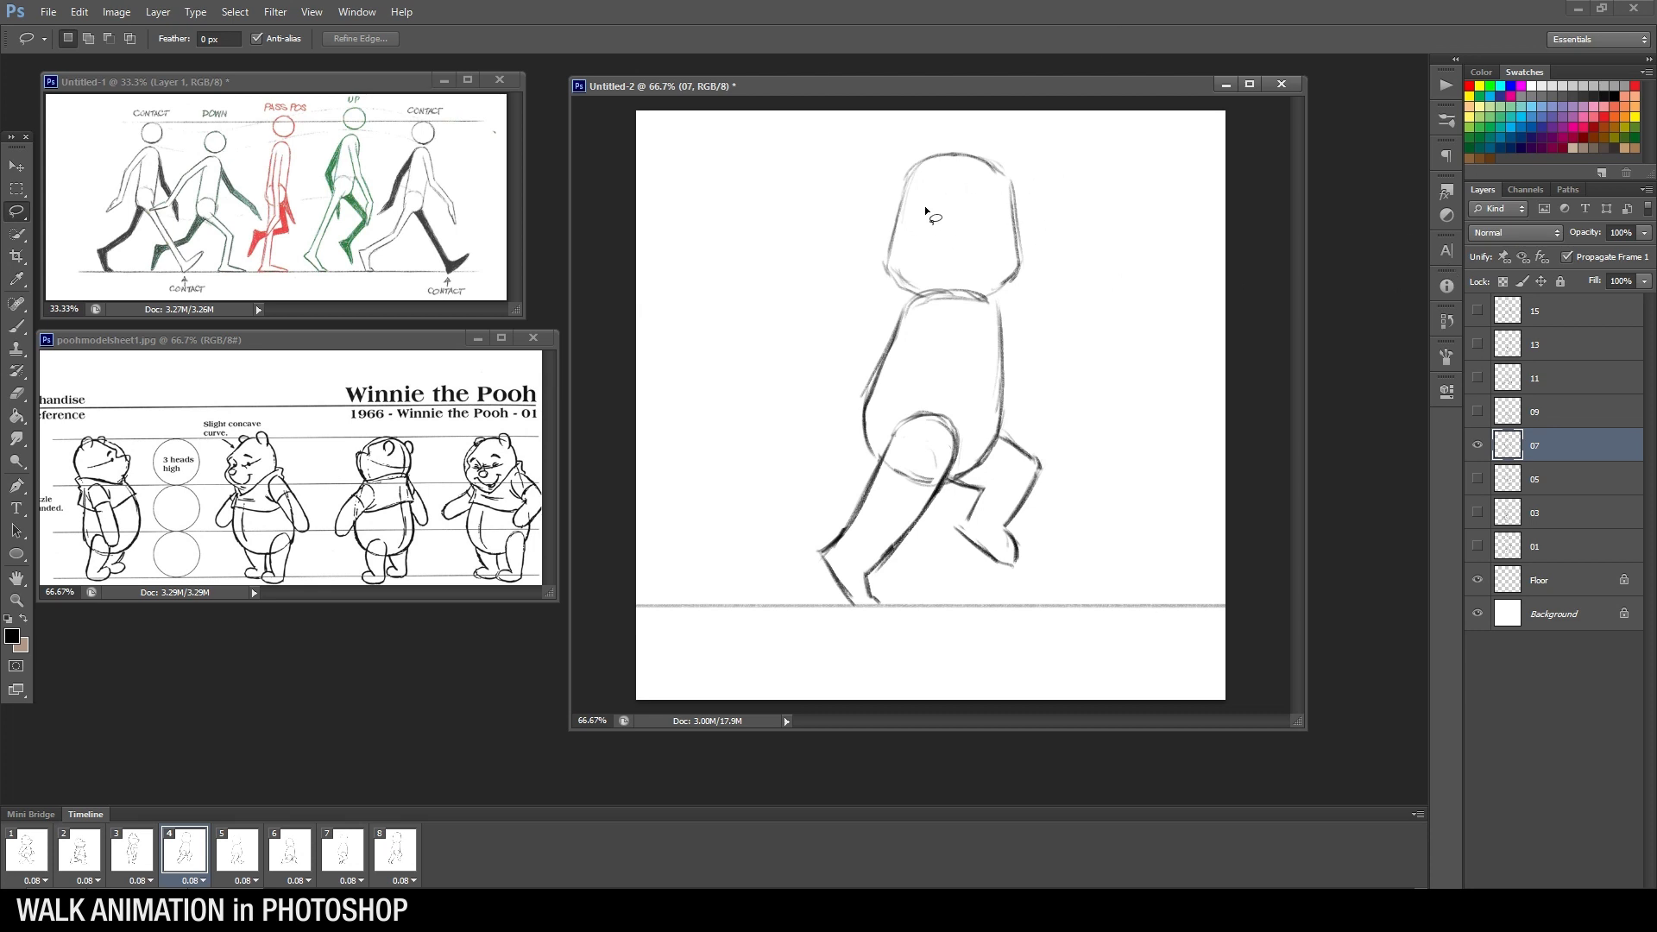
pyautogui.press('b')
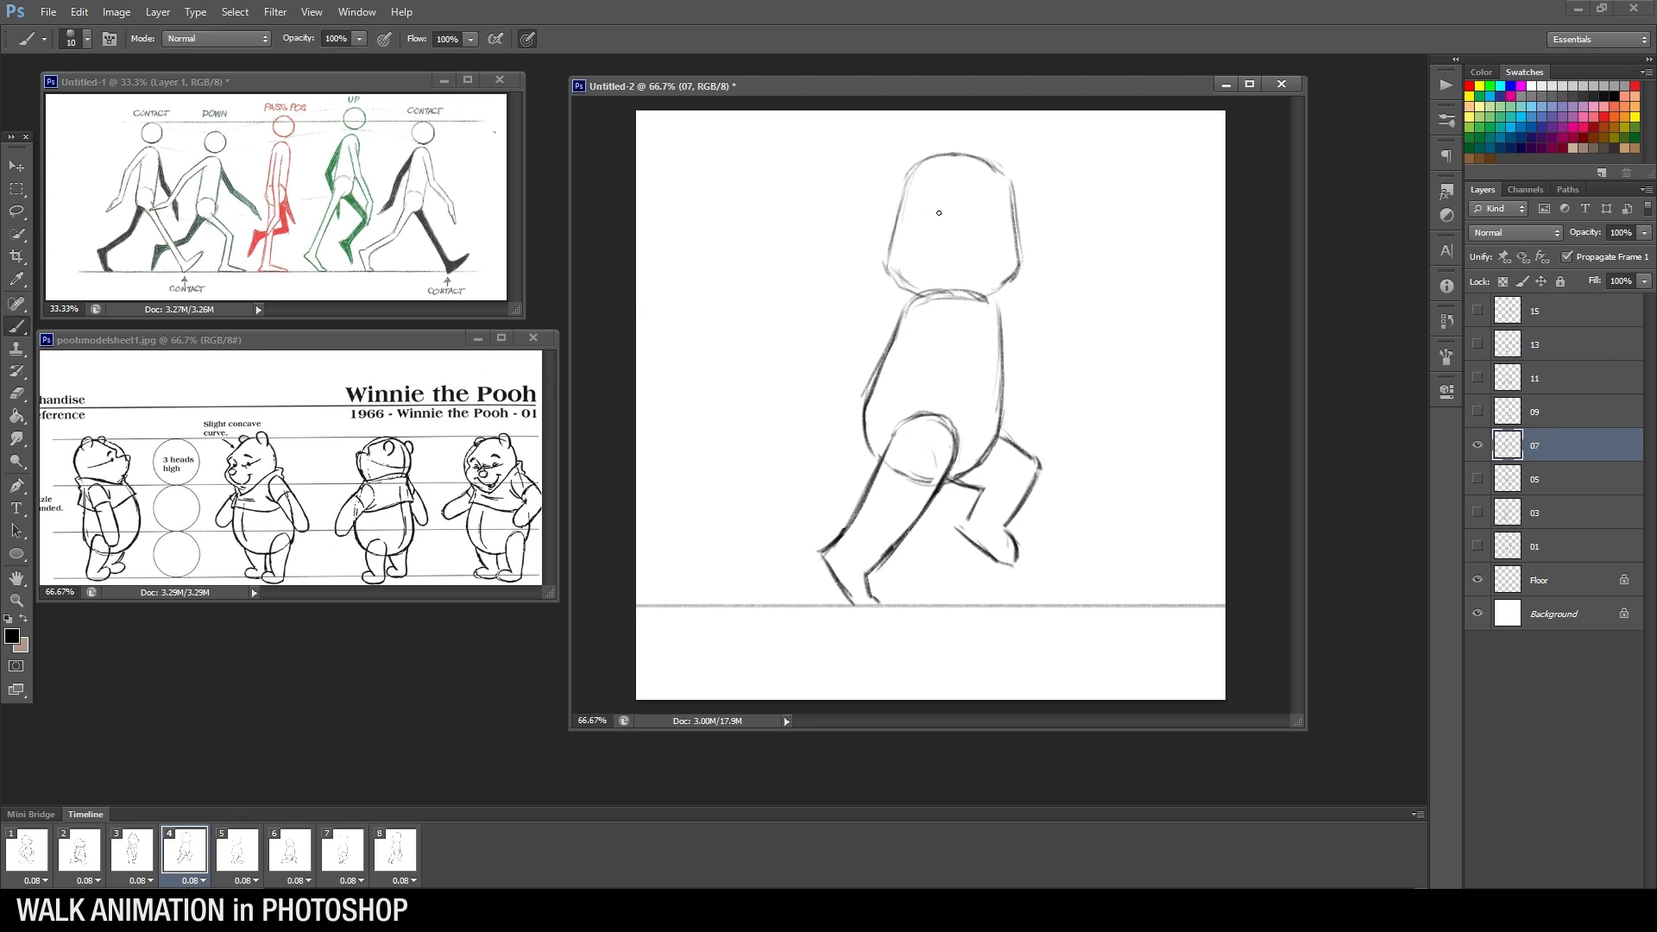
pyautogui.moveTo(921, 215); pyautogui.dragTo(1017, 217)
pyautogui.press('e')
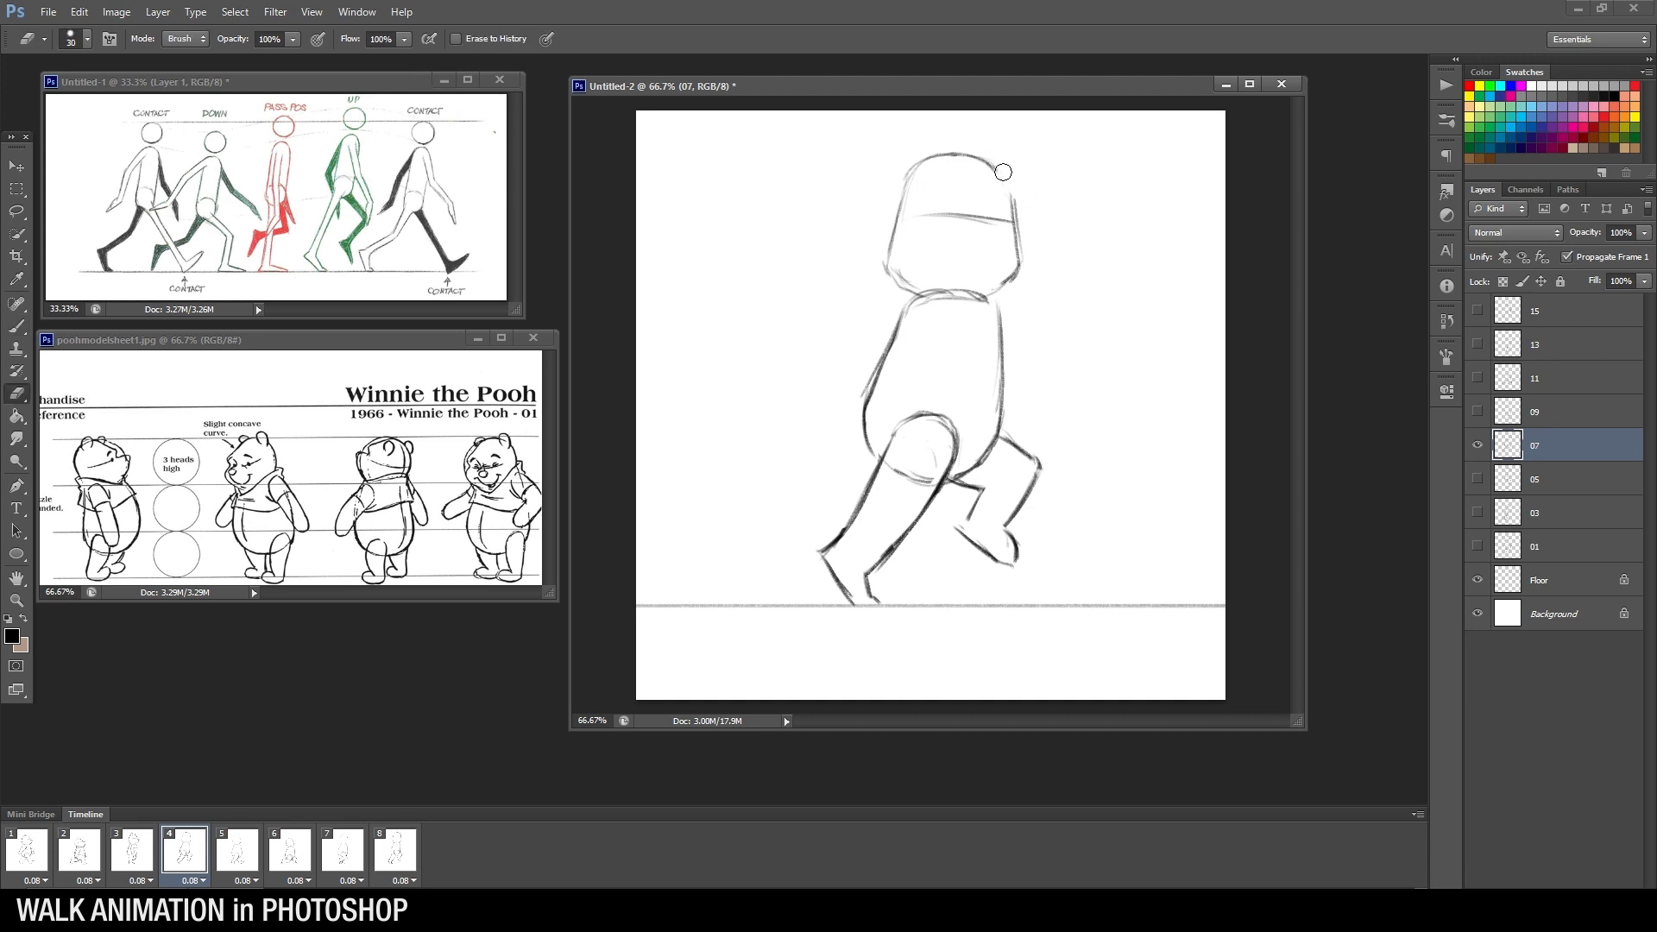
pyautogui.press('b')
pyautogui.moveTo(980, 160); pyautogui.dragTo(1015, 205)
# Draw the projecting muzzle on the up pose's head and erase the old front line behind it
pyautogui.press('e')
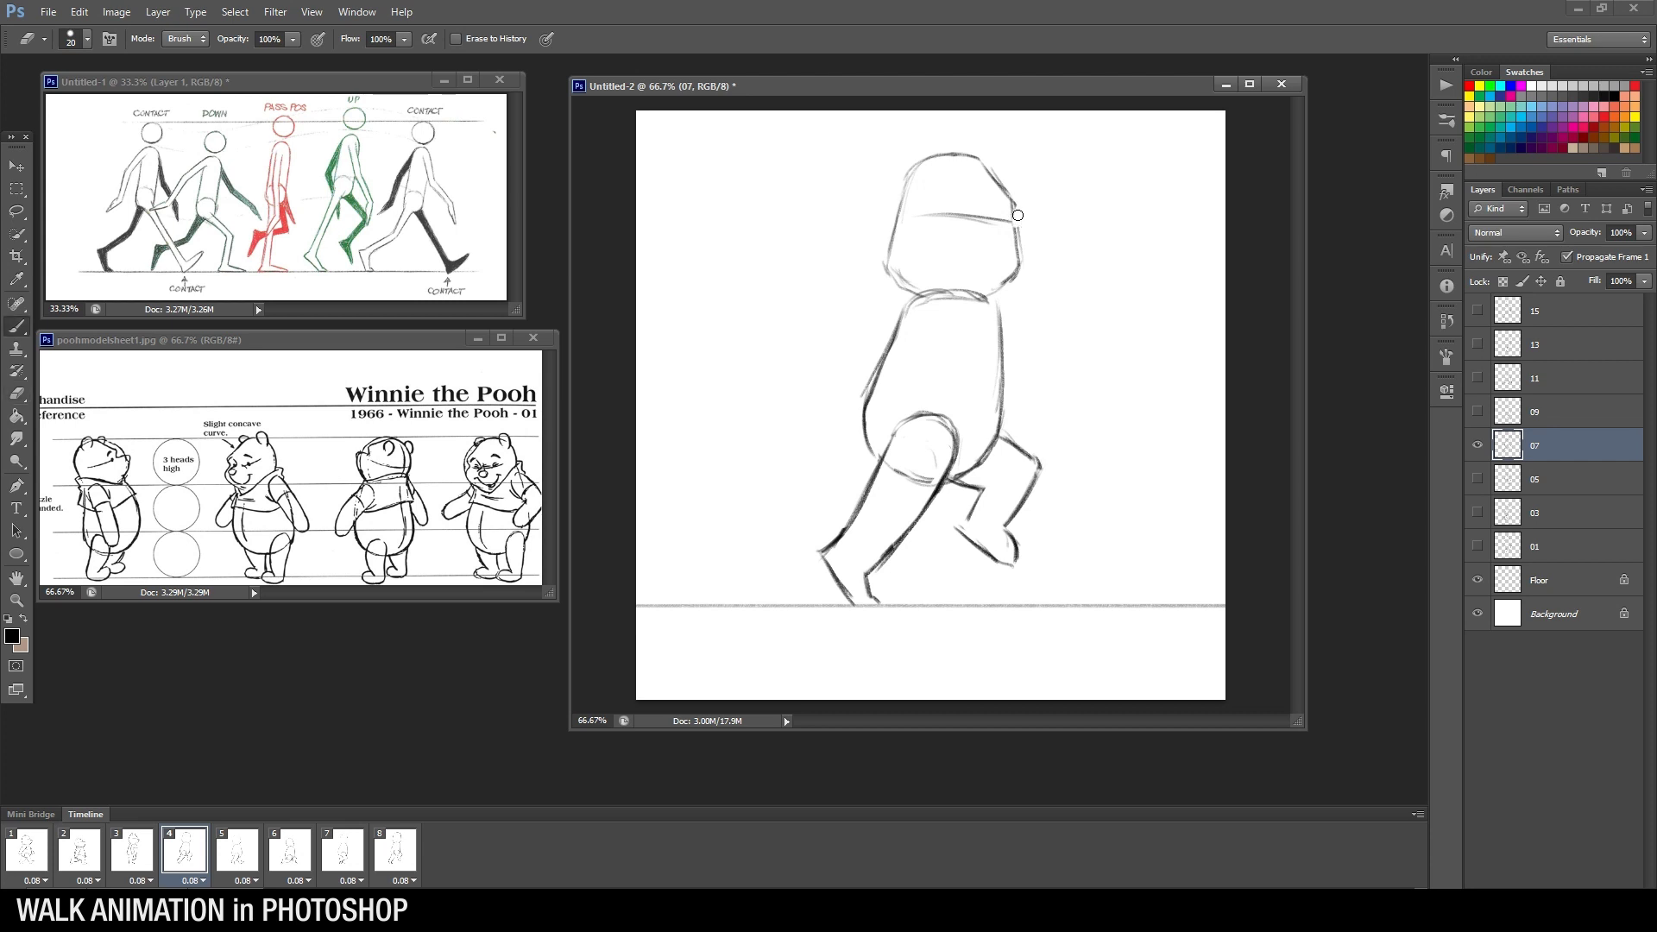
pyautogui.press('b')
pyautogui.press('e')
pyautogui.press('b')
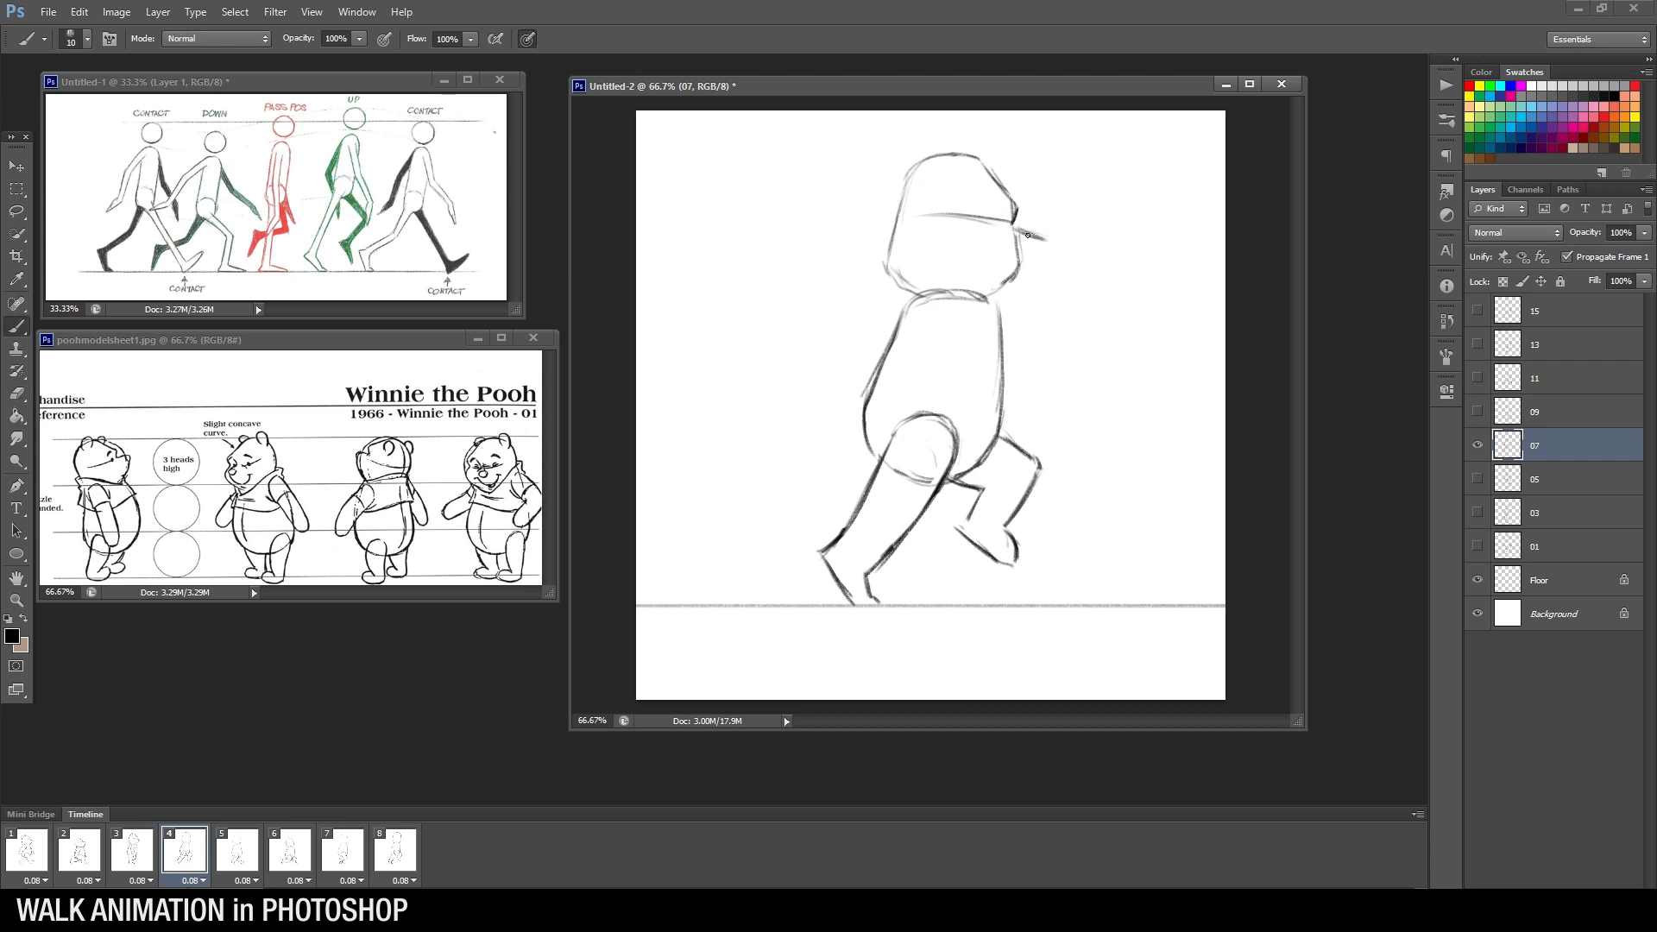
pyautogui.moveTo(1045, 245)
pyautogui.mouseDown()
pyautogui.moveTo(1002, 294)
pyautogui.moveTo(1010, 275)
pyautogui.mouseUp()
pyautogui.press('e')
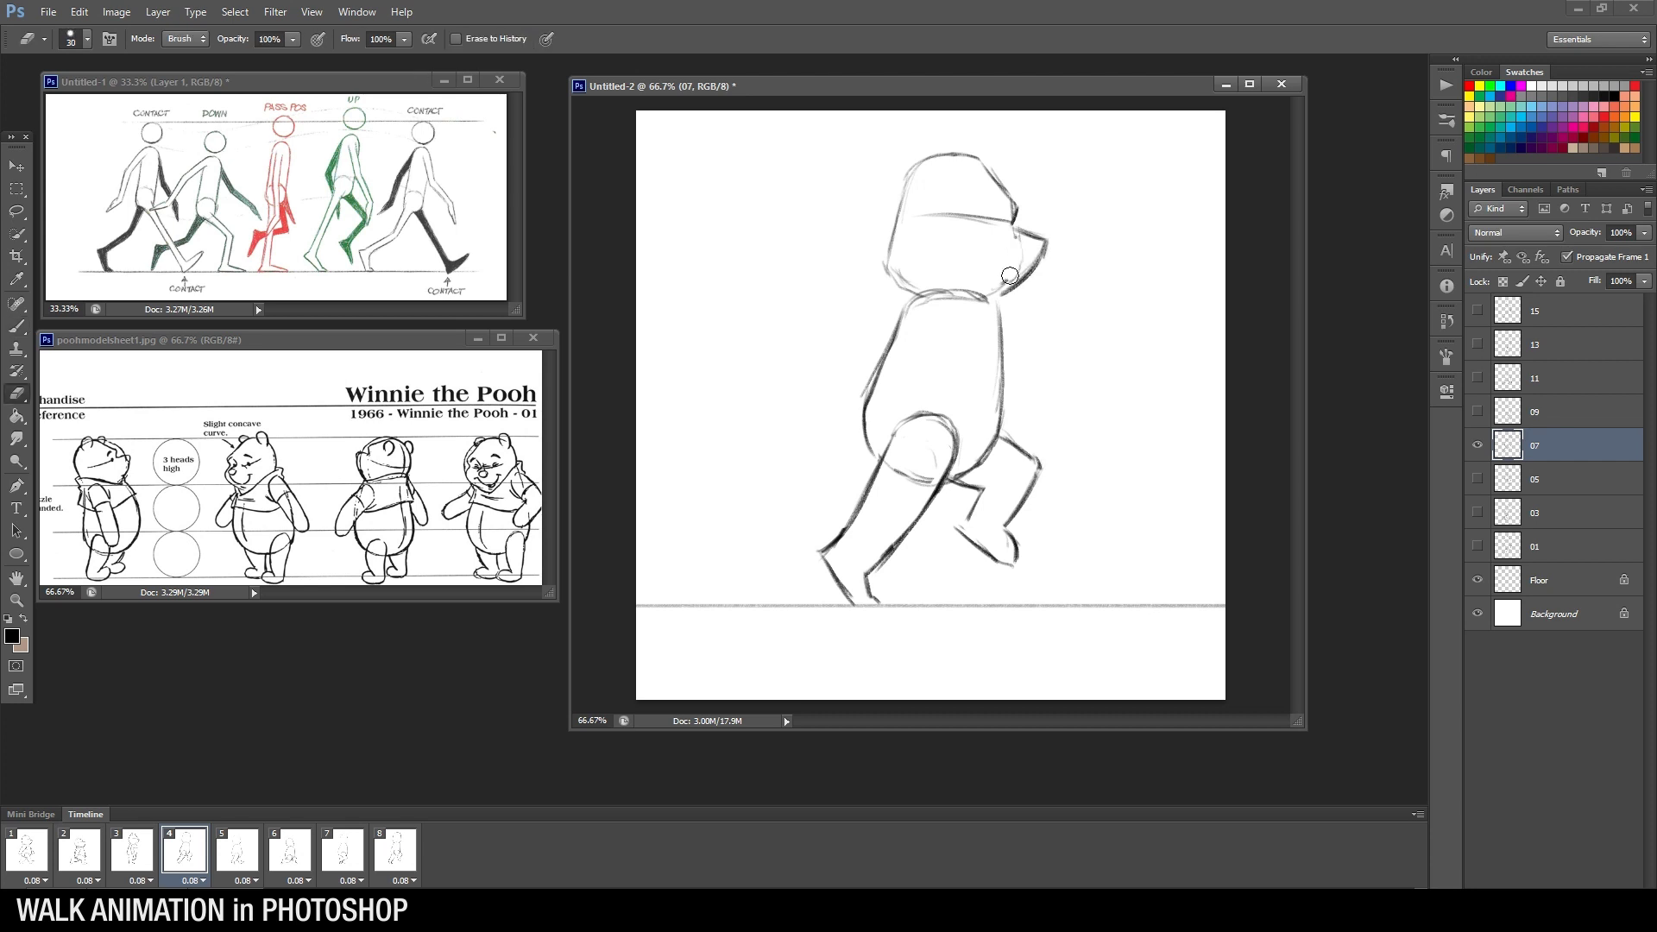
pyautogui.press('b')
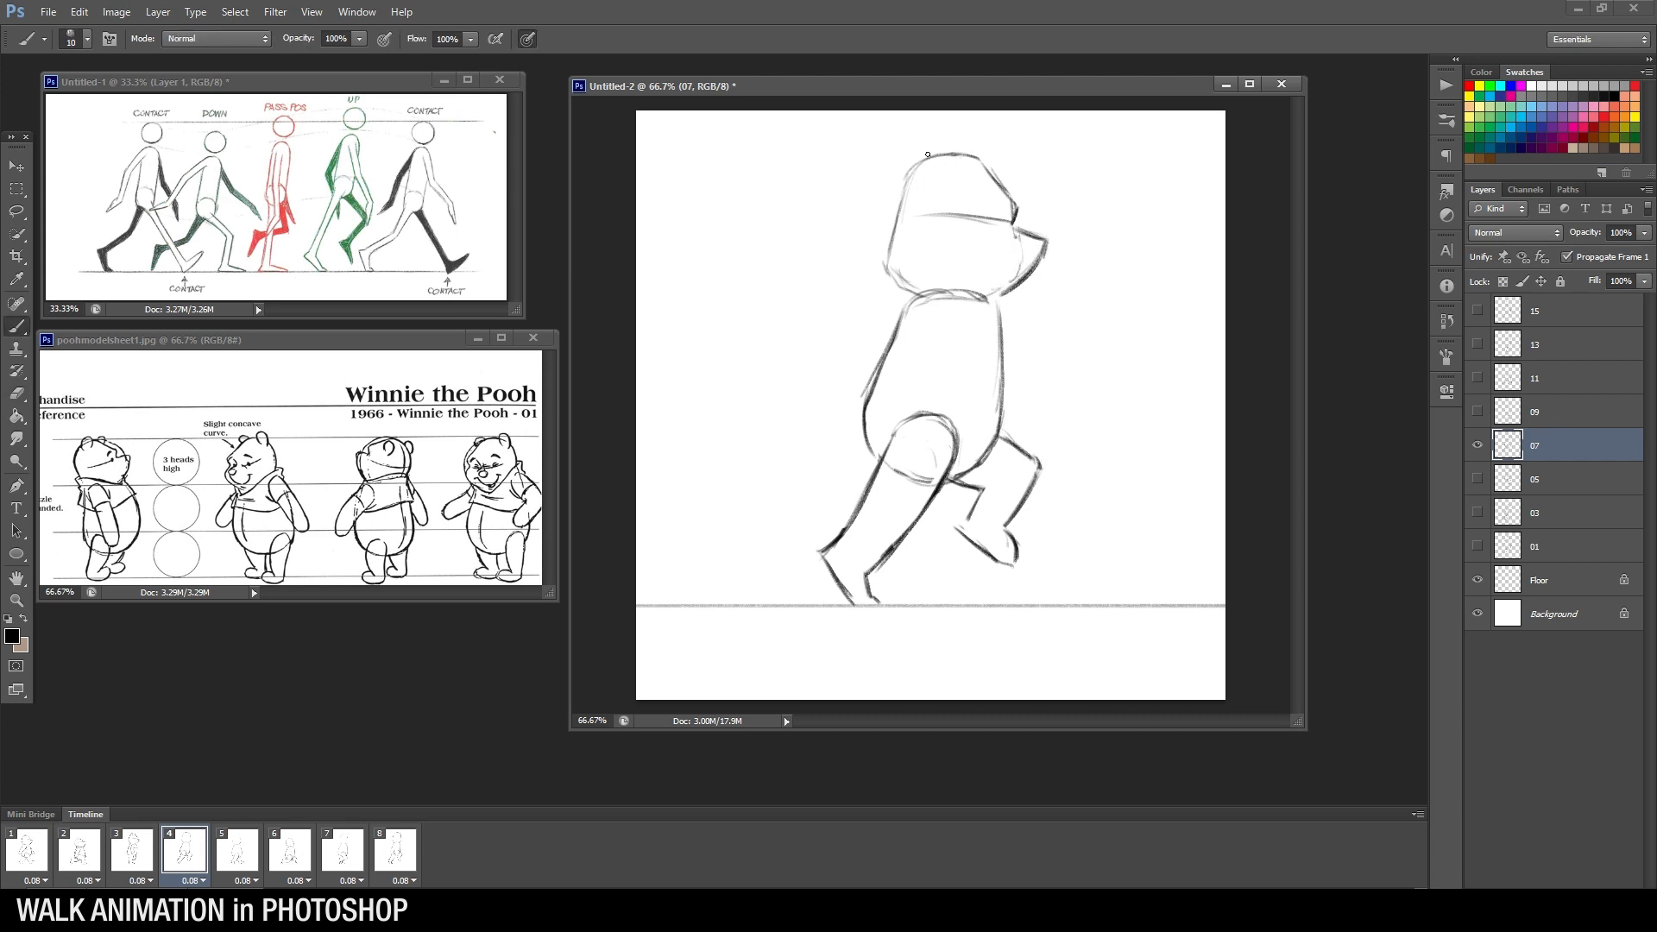
# Erase and redraw the back and top of the up pose's head as a rounder curve
pyautogui.press('e')
pyautogui.moveTo(906, 182)
pyautogui.mouseDown()
pyautogui.moveTo(887, 263)
pyautogui.moveTo(904, 173)
pyautogui.moveTo(883, 214)
pyautogui.moveTo(918, 164)
pyautogui.moveTo(889, 220)
pyautogui.moveTo(906, 275)
pyautogui.mouseUp()
pyautogui.press('b')
pyautogui.press('e')
pyautogui.press('b')
pyautogui.press('e')
pyautogui.moveTo(917, 164); pyautogui.dragTo(990, 159)
pyautogui.press('b')
pyautogui.press('e')
pyautogui.press('b')
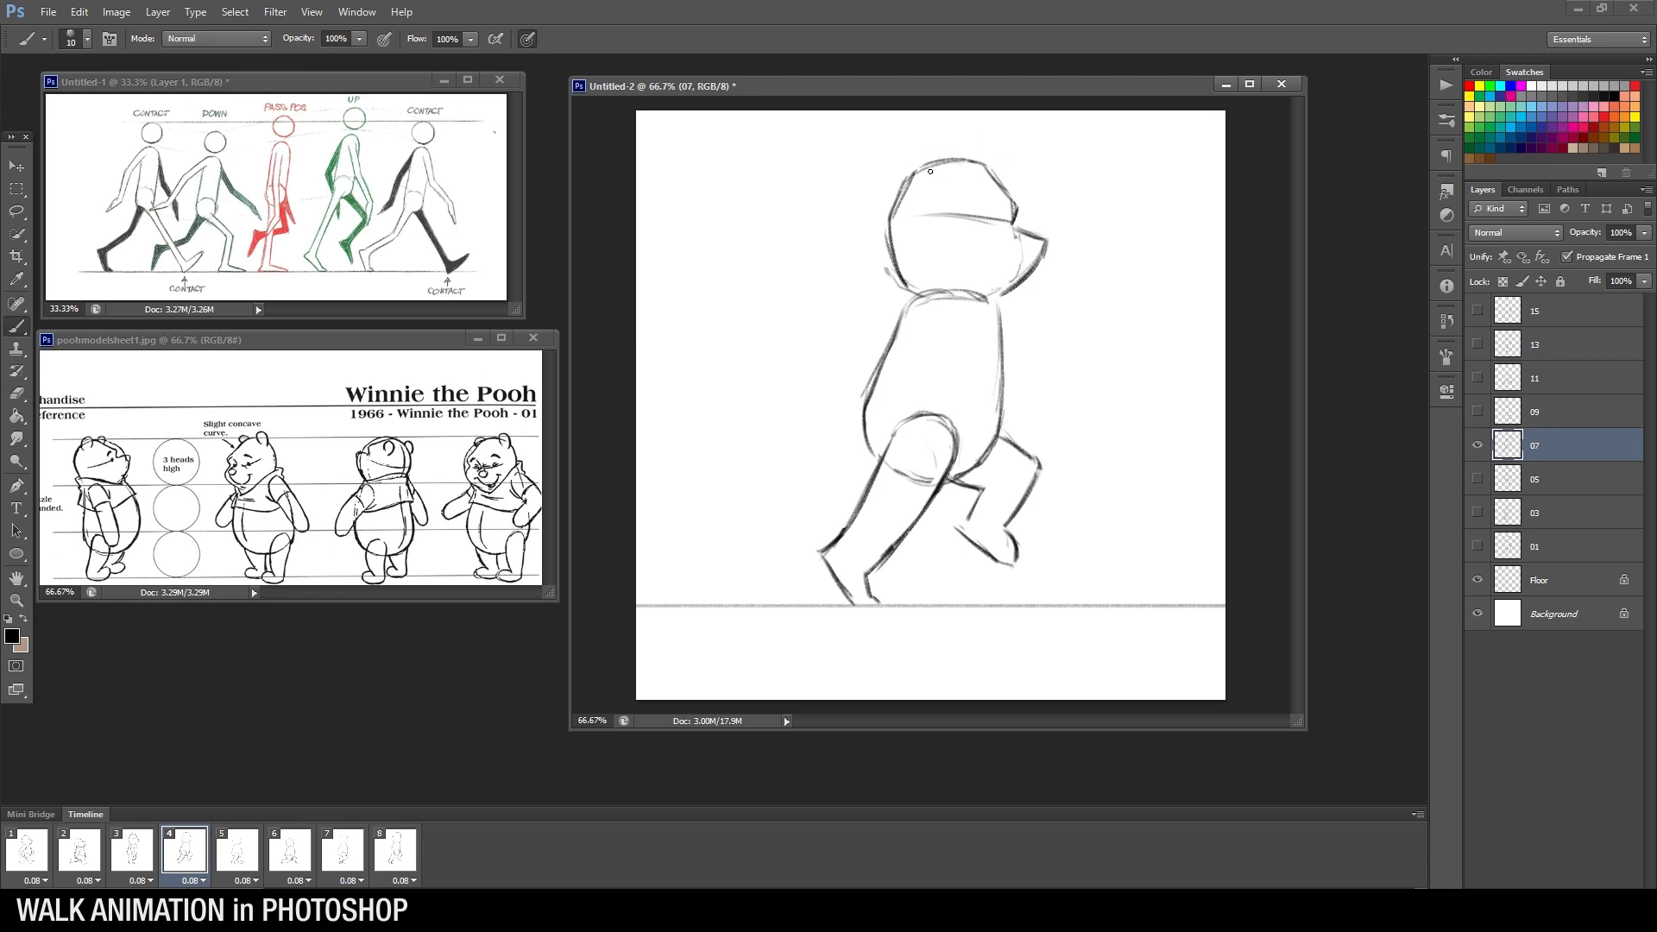
# Add the ears and eye to the up pose's head, and redraw the neckline with its collar
pyautogui.moveTo(931, 166); pyautogui.dragTo(967, 142)
pyautogui.moveTo(959, 139); pyautogui.dragTo(938, 161)
pyautogui.press('e')
pyautogui.moveTo(930, 298); pyautogui.dragTo(992, 298)
pyautogui.press('b')
pyautogui.moveTo(989, 297); pyautogui.dragTo(904, 290)
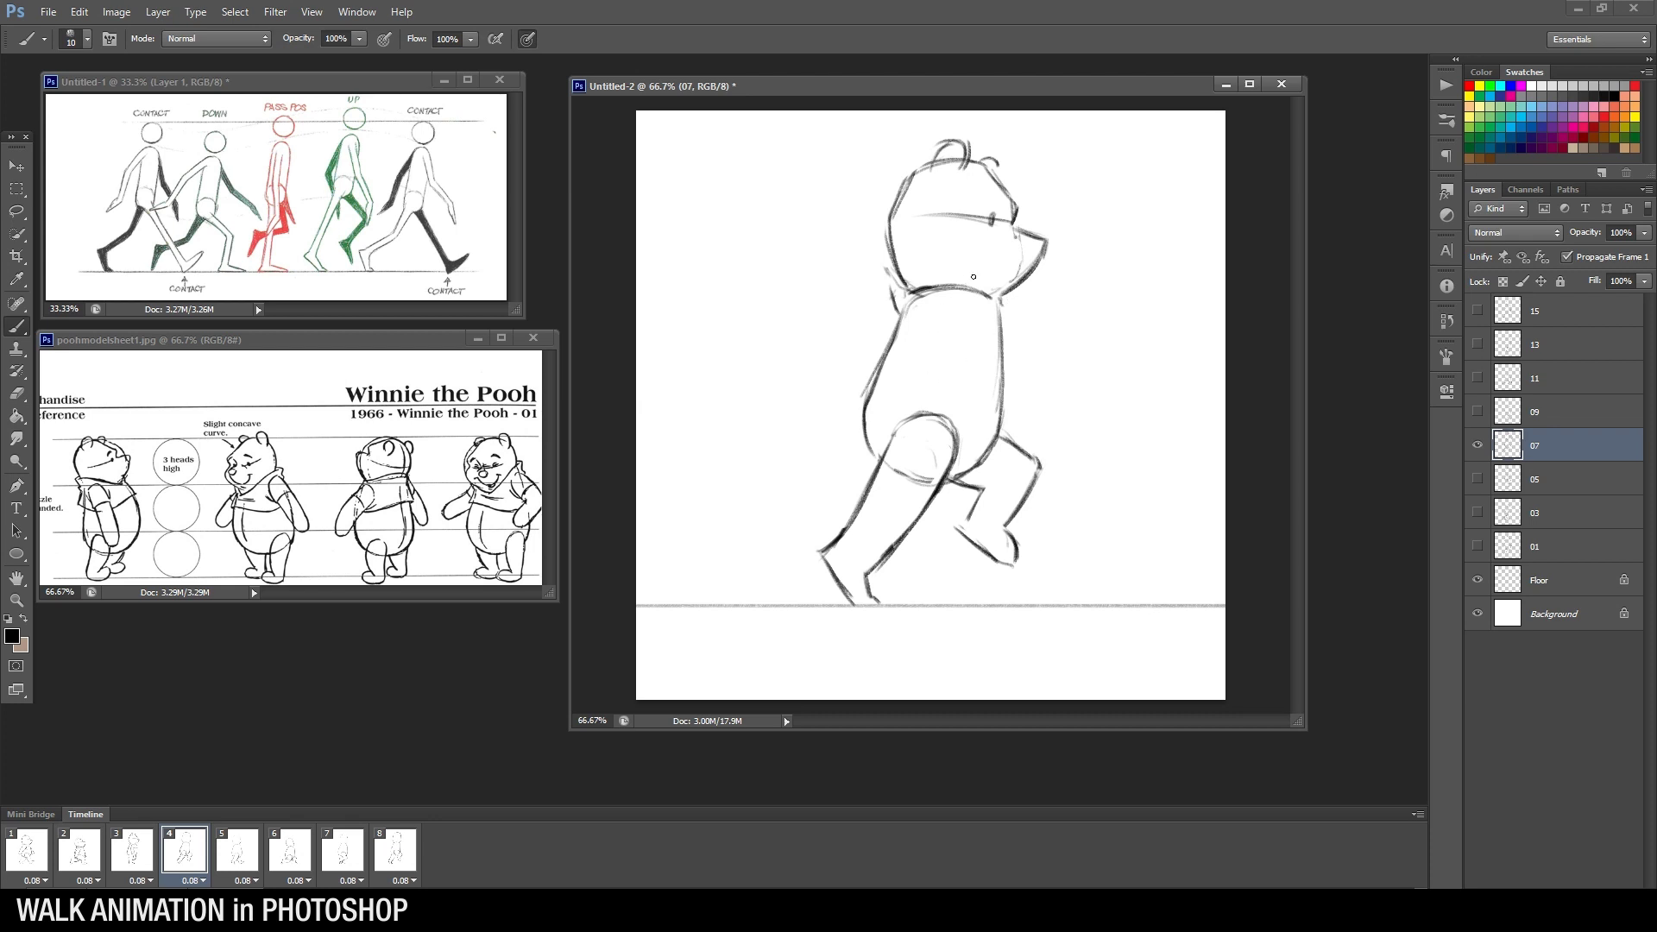
# Draw the near shoulder and the edges of the forward-swinging arm on the up pose, clearing the chest line in front
pyautogui.moveTo(945, 316); pyautogui.dragTo(960, 321)
pyautogui.press('e')
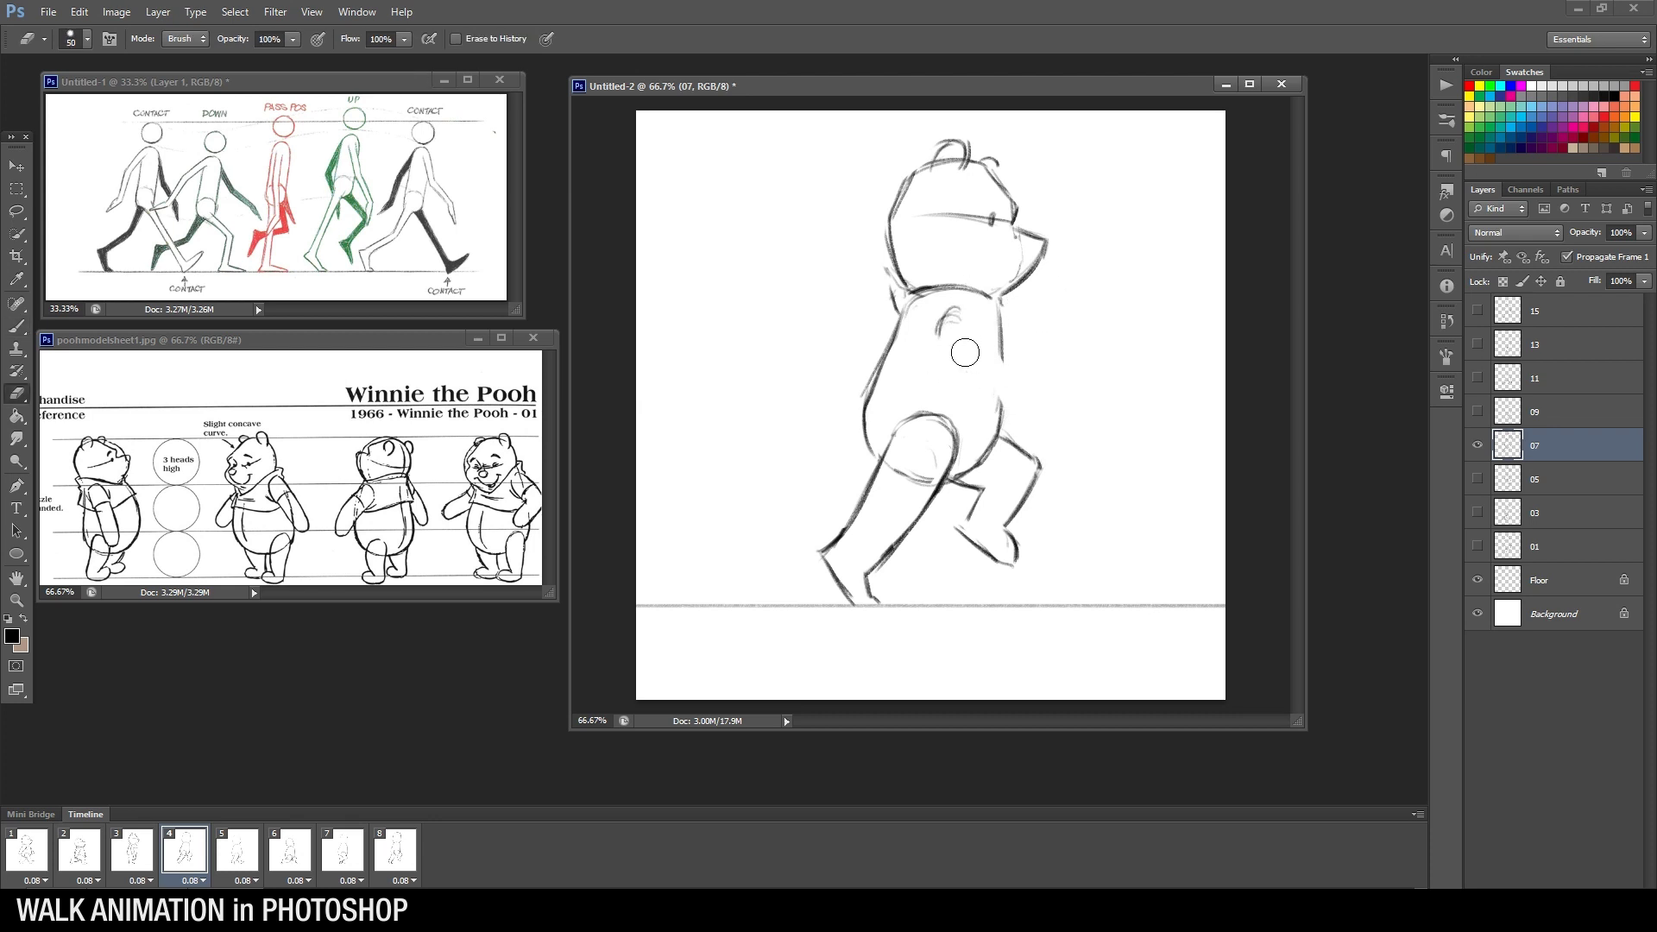
pyautogui.press('b')
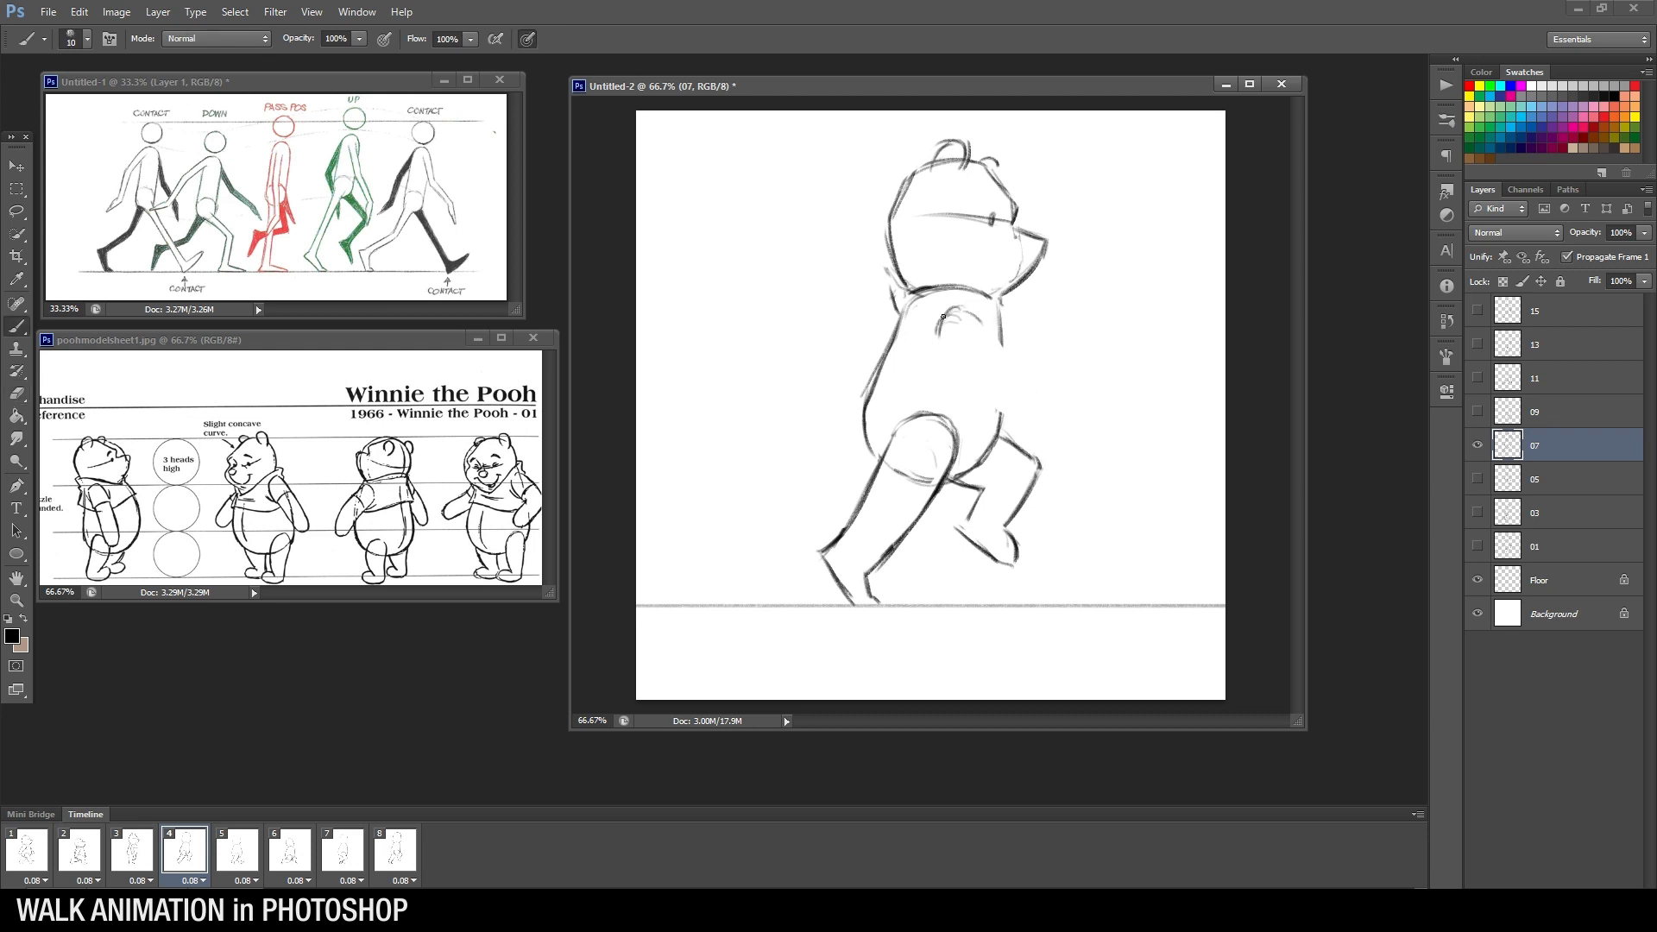
pyautogui.moveTo(938, 334)
pyautogui.mouseDown()
pyautogui.moveTo(974, 394)
pyautogui.moveTo(964, 381)
pyautogui.mouseUp()
pyautogui.moveTo(976, 312)
pyautogui.mouseDown()
pyautogui.moveTo(1009, 348)
pyautogui.moveTo(1005, 381)
pyautogui.moveTo(967, 384)
pyautogui.moveTo(1000, 404)
pyautogui.moveTo(984, 390)
pyautogui.moveTo(1023, 394)
pyautogui.moveTo(1012, 364)
pyautogui.moveTo(1020, 377)
pyautogui.moveTo(981, 359)
pyautogui.moveTo(1041, 412)
pyautogui.mouseUp()
# Redraw the outer edge of the up pose's near arm, add its hand and reinforce the belly line below
pyautogui.press('e')
pyautogui.moveTo(996, 352); pyautogui.dragTo(1036, 407)
pyautogui.press('b')
pyautogui.moveTo(989, 339)
pyautogui.mouseDown()
pyautogui.moveTo(1034, 385)
pyautogui.moveTo(999, 406)
pyautogui.mouseUp()
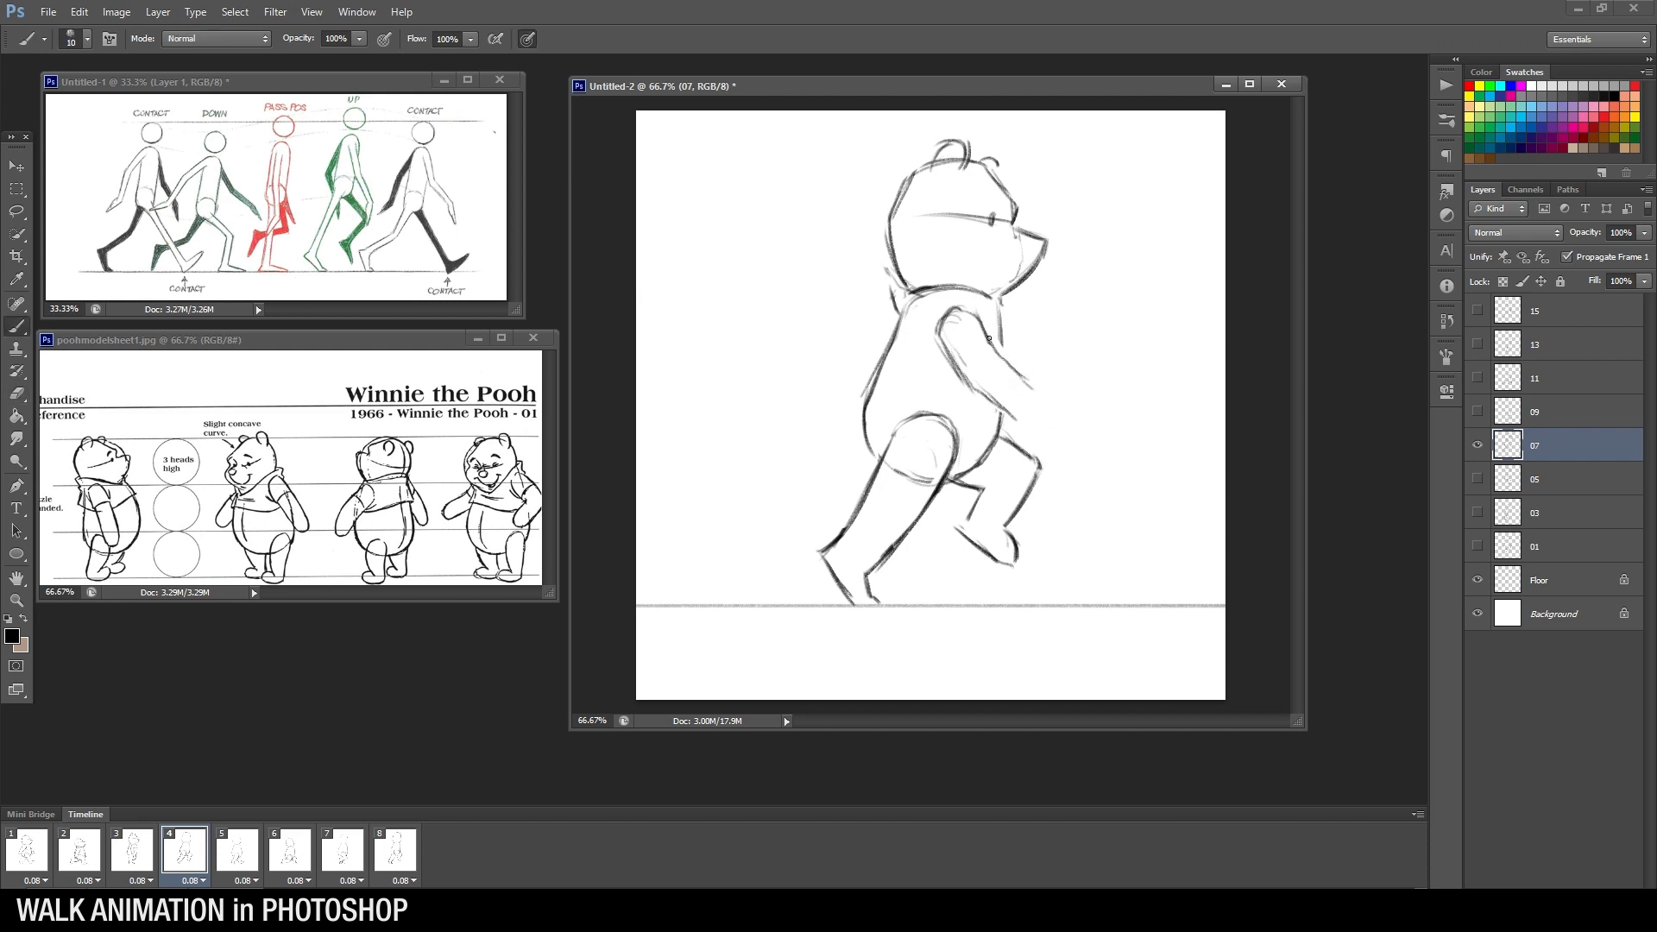
pyautogui.moveTo(986, 326); pyautogui.dragTo(1044, 403)
pyautogui.moveTo(1035, 394)
pyautogui.mouseDown()
pyautogui.moveTo(1033, 439)
pyautogui.moveTo(1035, 393)
pyautogui.mouseUp()
pyautogui.moveTo(1007, 405); pyautogui.dragTo(990, 454)
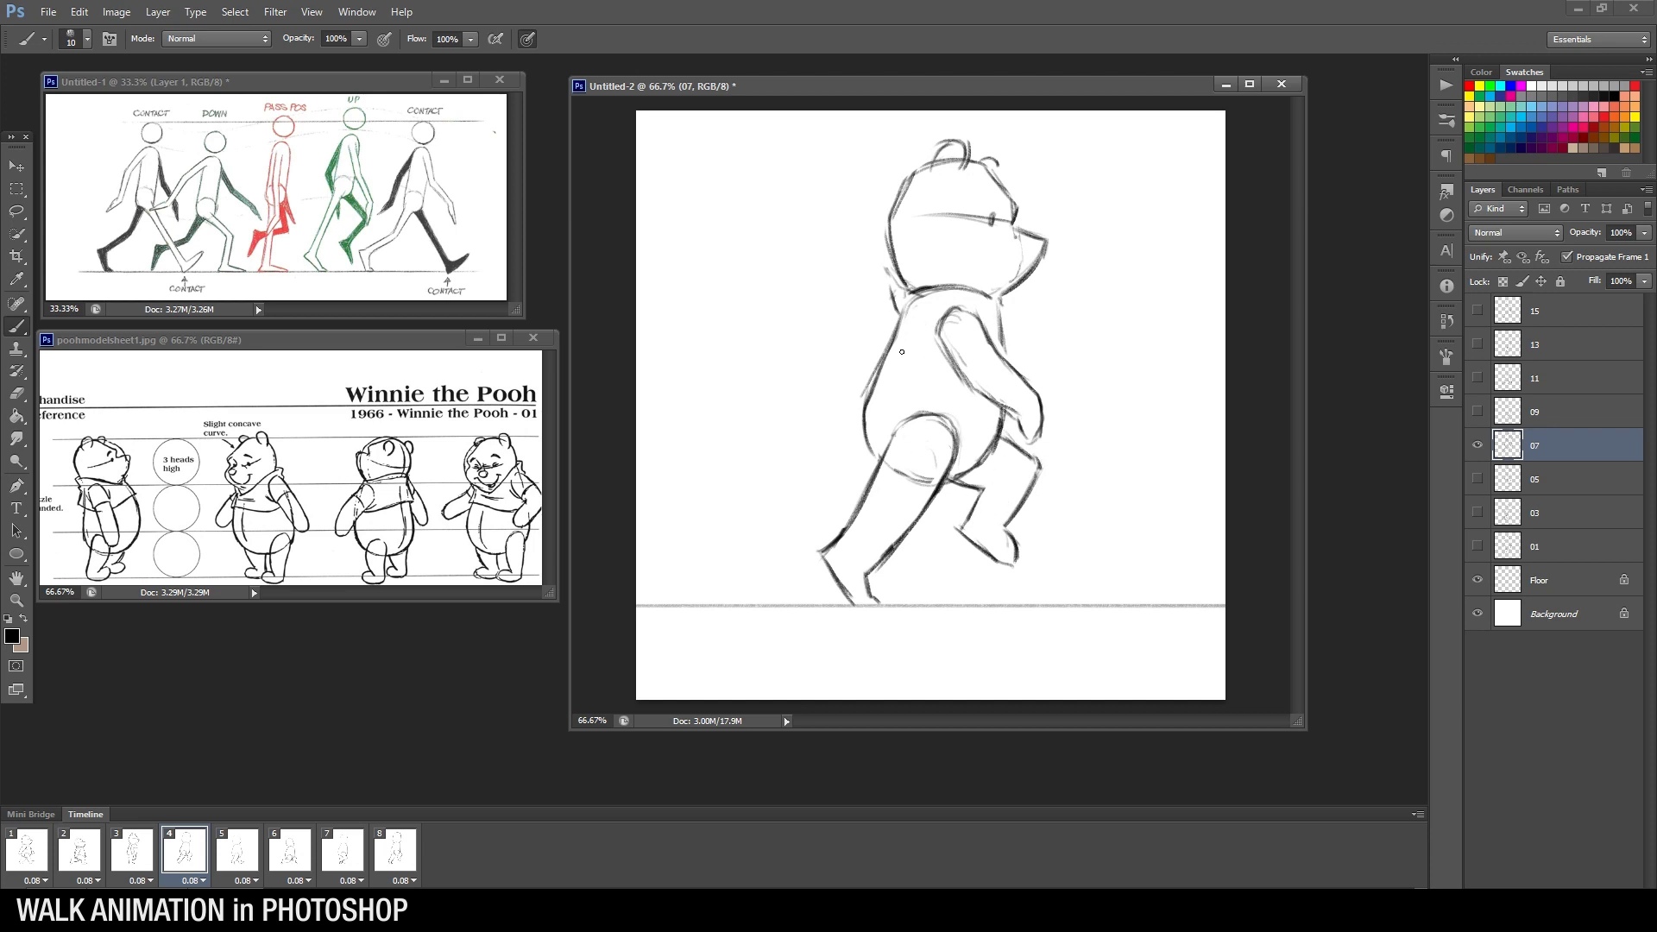
# Erase the stray collar lines at the back of the up pose's neck
pyautogui.press('e')
pyautogui.moveTo(892, 295); pyautogui.dragTo(899, 312)
pyautogui.press('b')
# Flip through frames 1 to 5 to check the up pose against its neighbouring poses
pyautogui.click(128, 857)
pyautogui.click(182, 860)
pyautogui.click(138, 863)
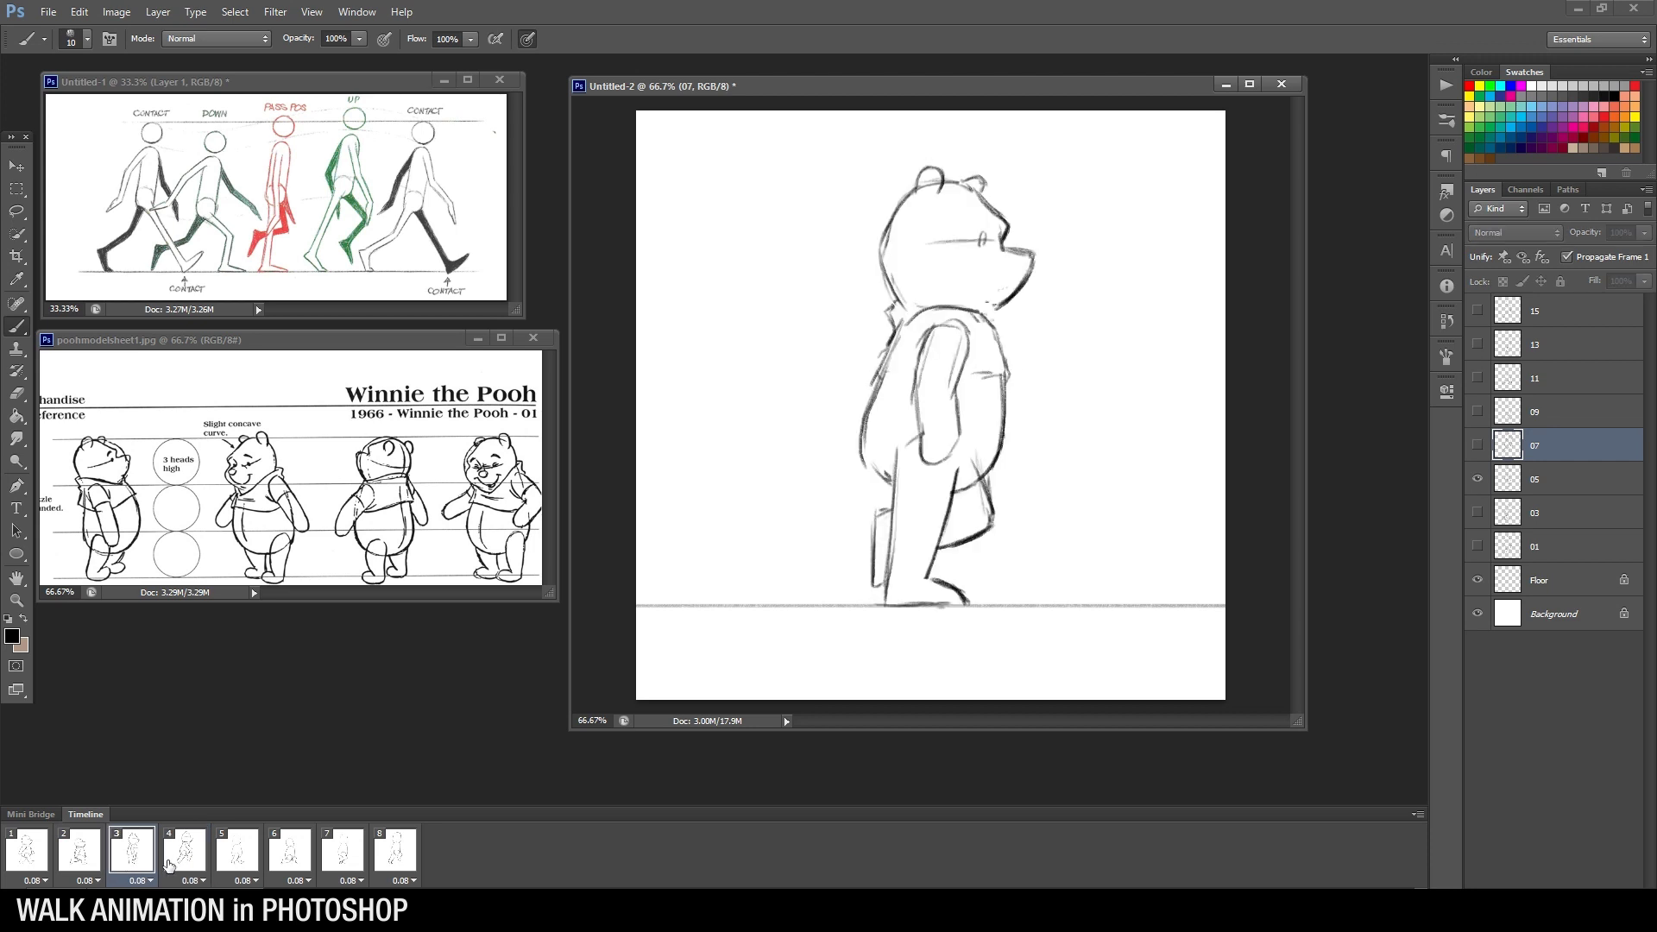
pyautogui.click(192, 856)
pyautogui.click(254, 855)
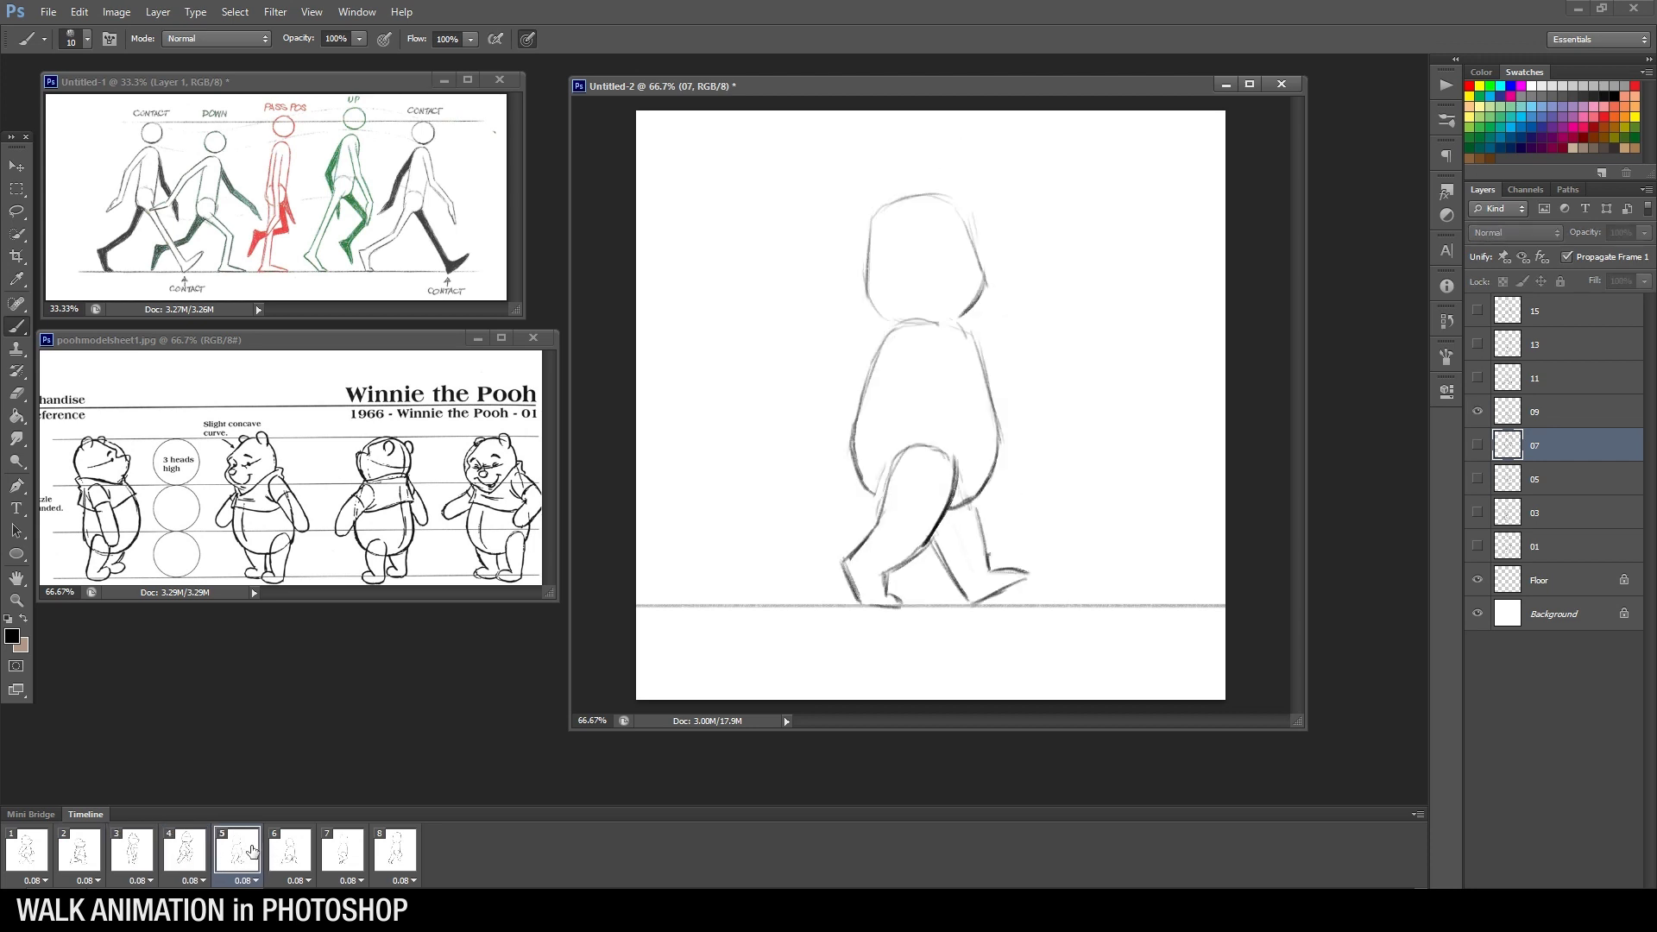
pyautogui.click(198, 851)
pyautogui.click(238, 857)
pyautogui.click(184, 854)
pyautogui.click(238, 857)
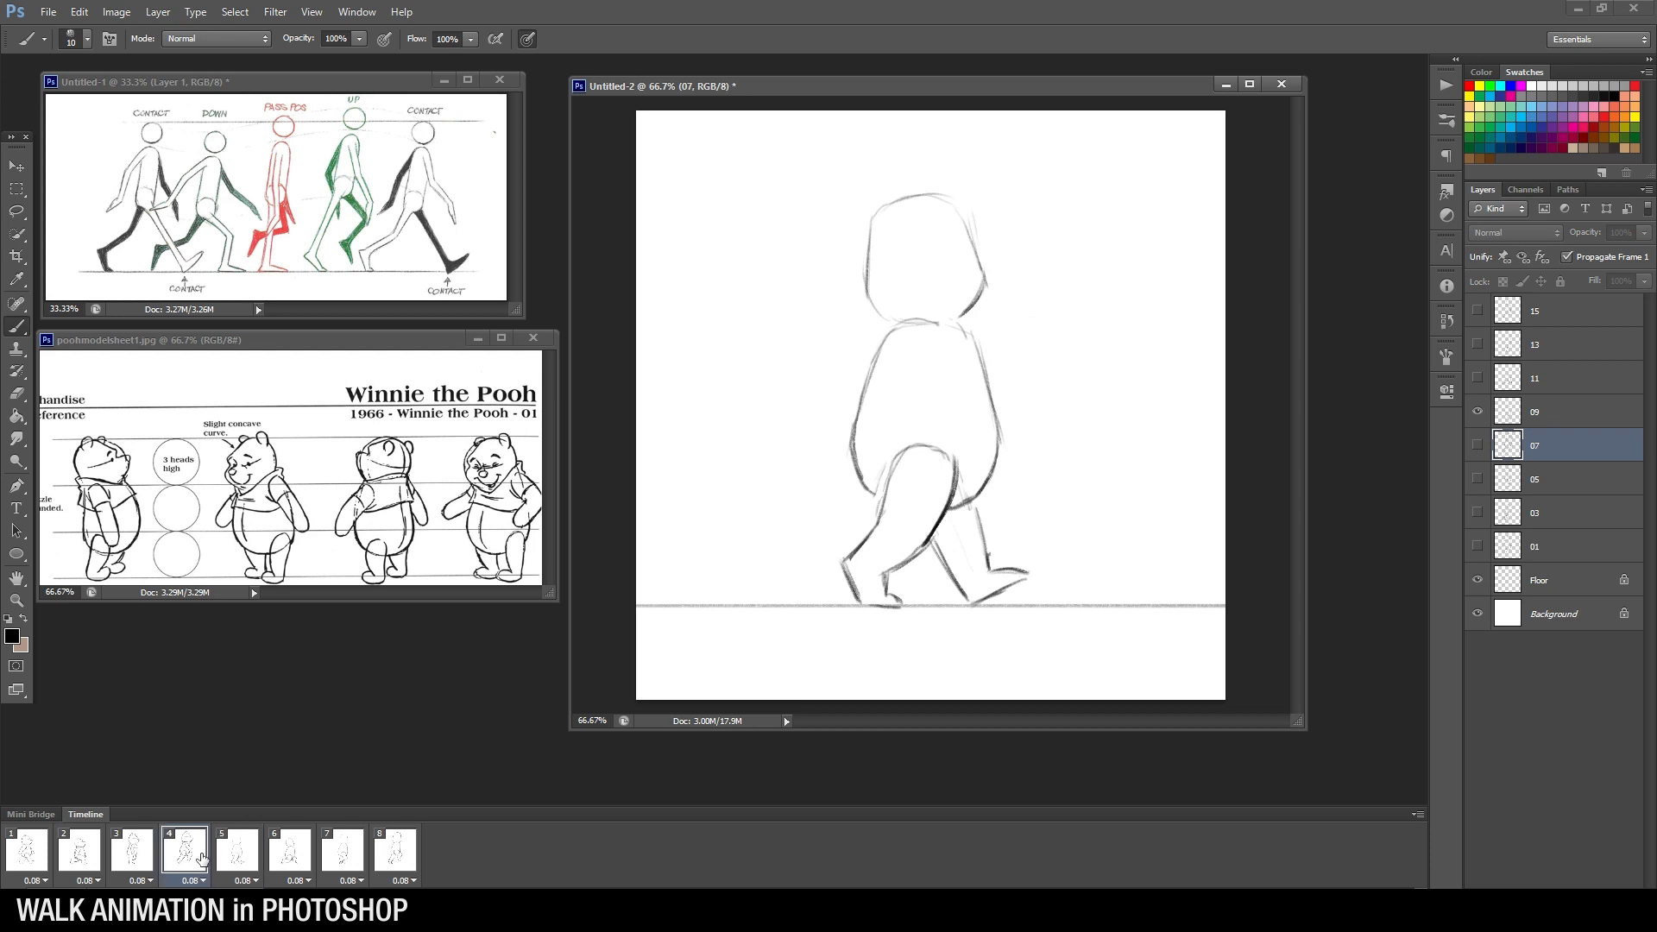
pyautogui.click(50, 857)
pyautogui.click(78, 859)
pyautogui.click(131, 860)
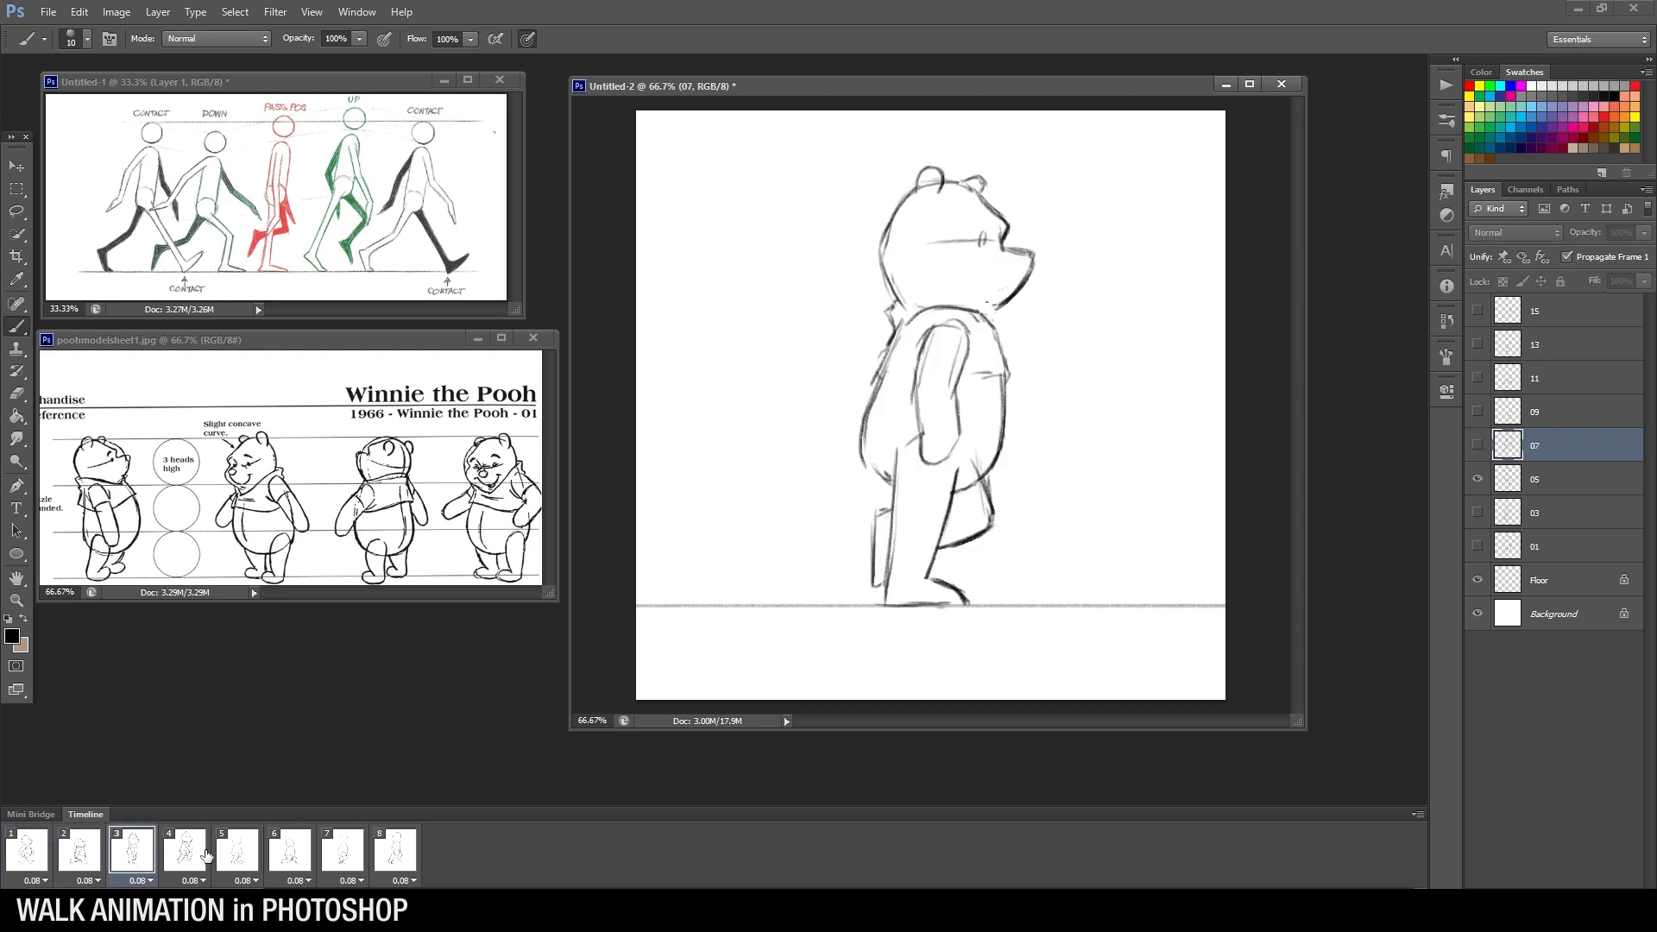
pyautogui.click(37, 858)
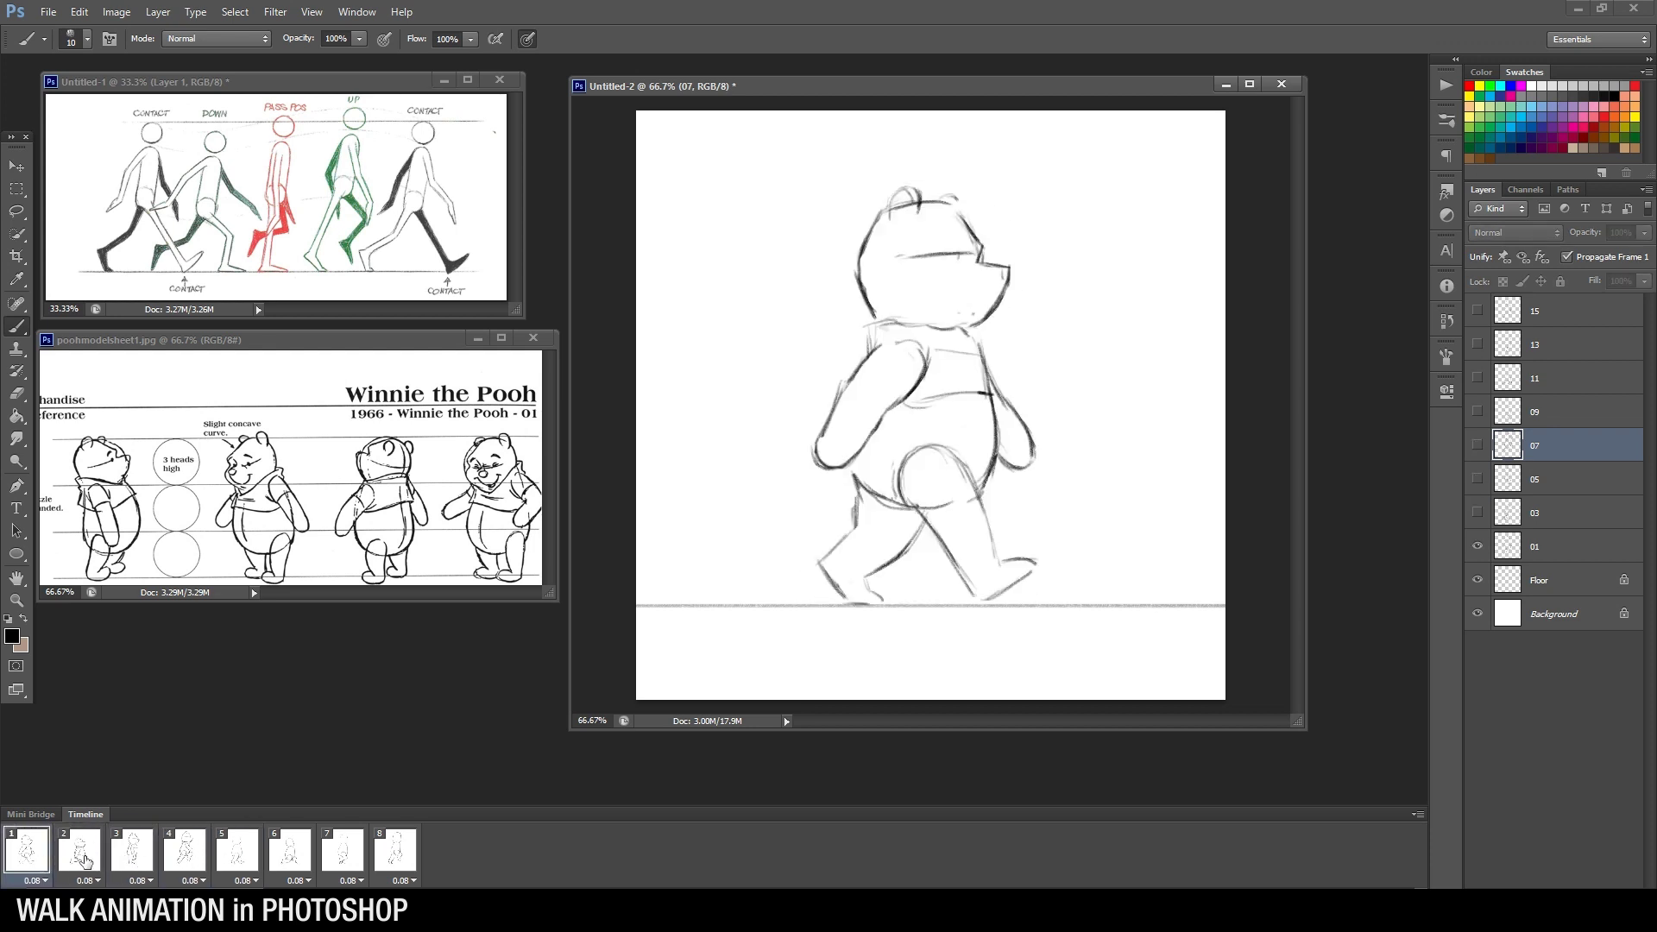
pyautogui.click(82, 859)
pyautogui.click(135, 860)
pyautogui.click(197, 859)
pyautogui.click(243, 858)
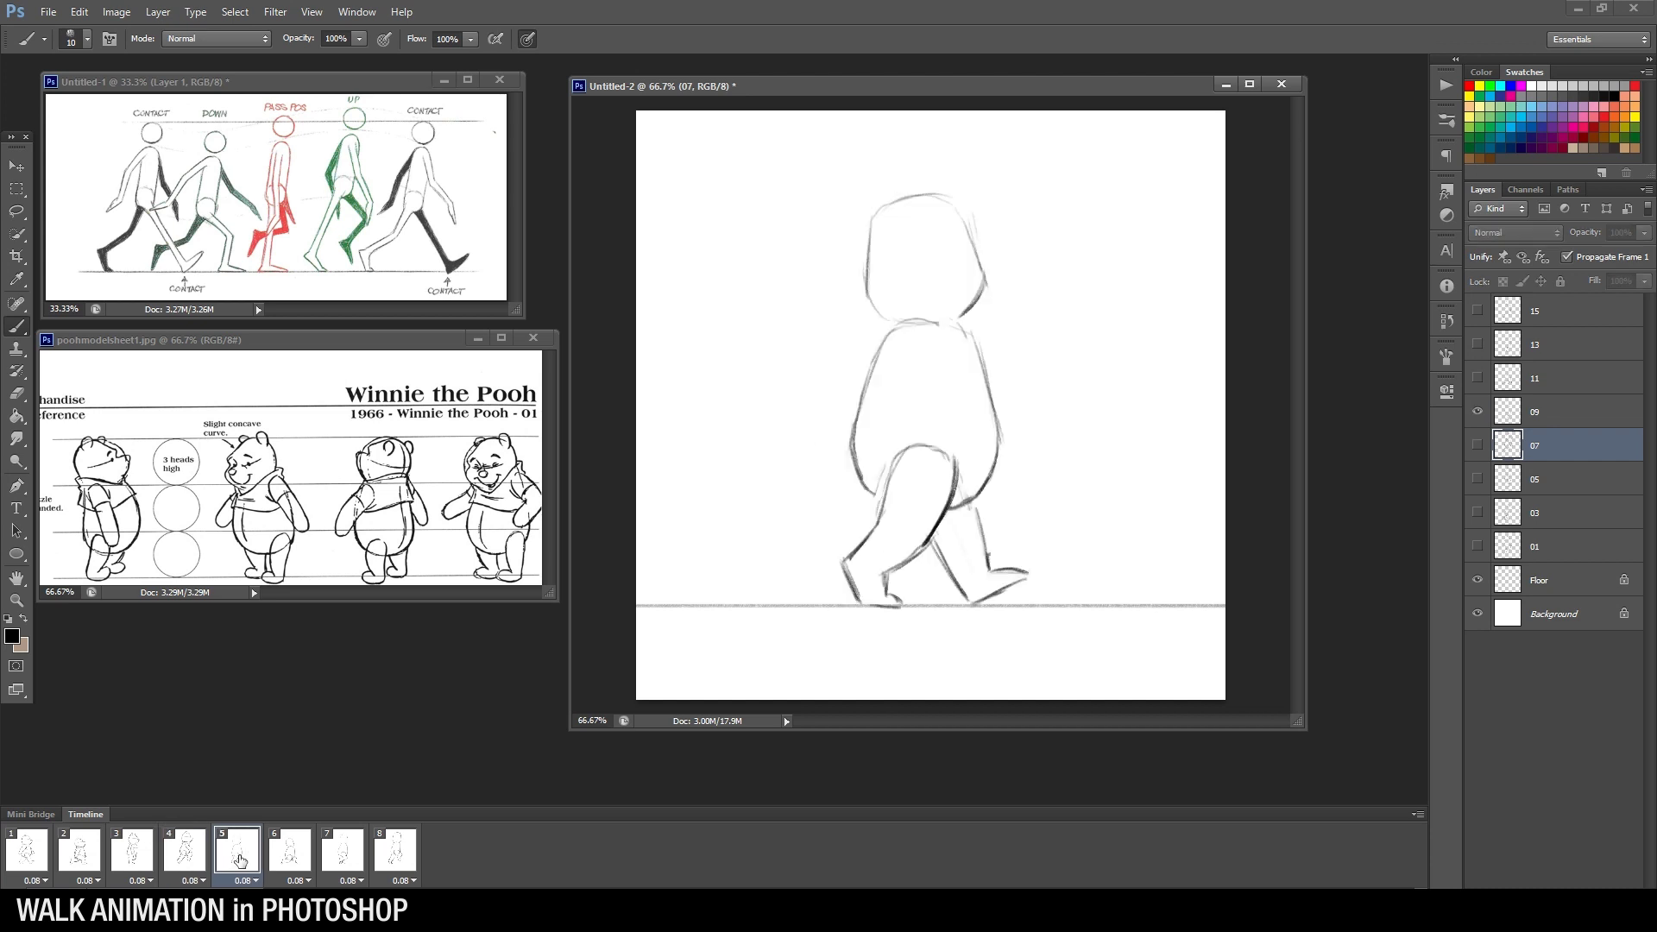
pyautogui.click(204, 860)
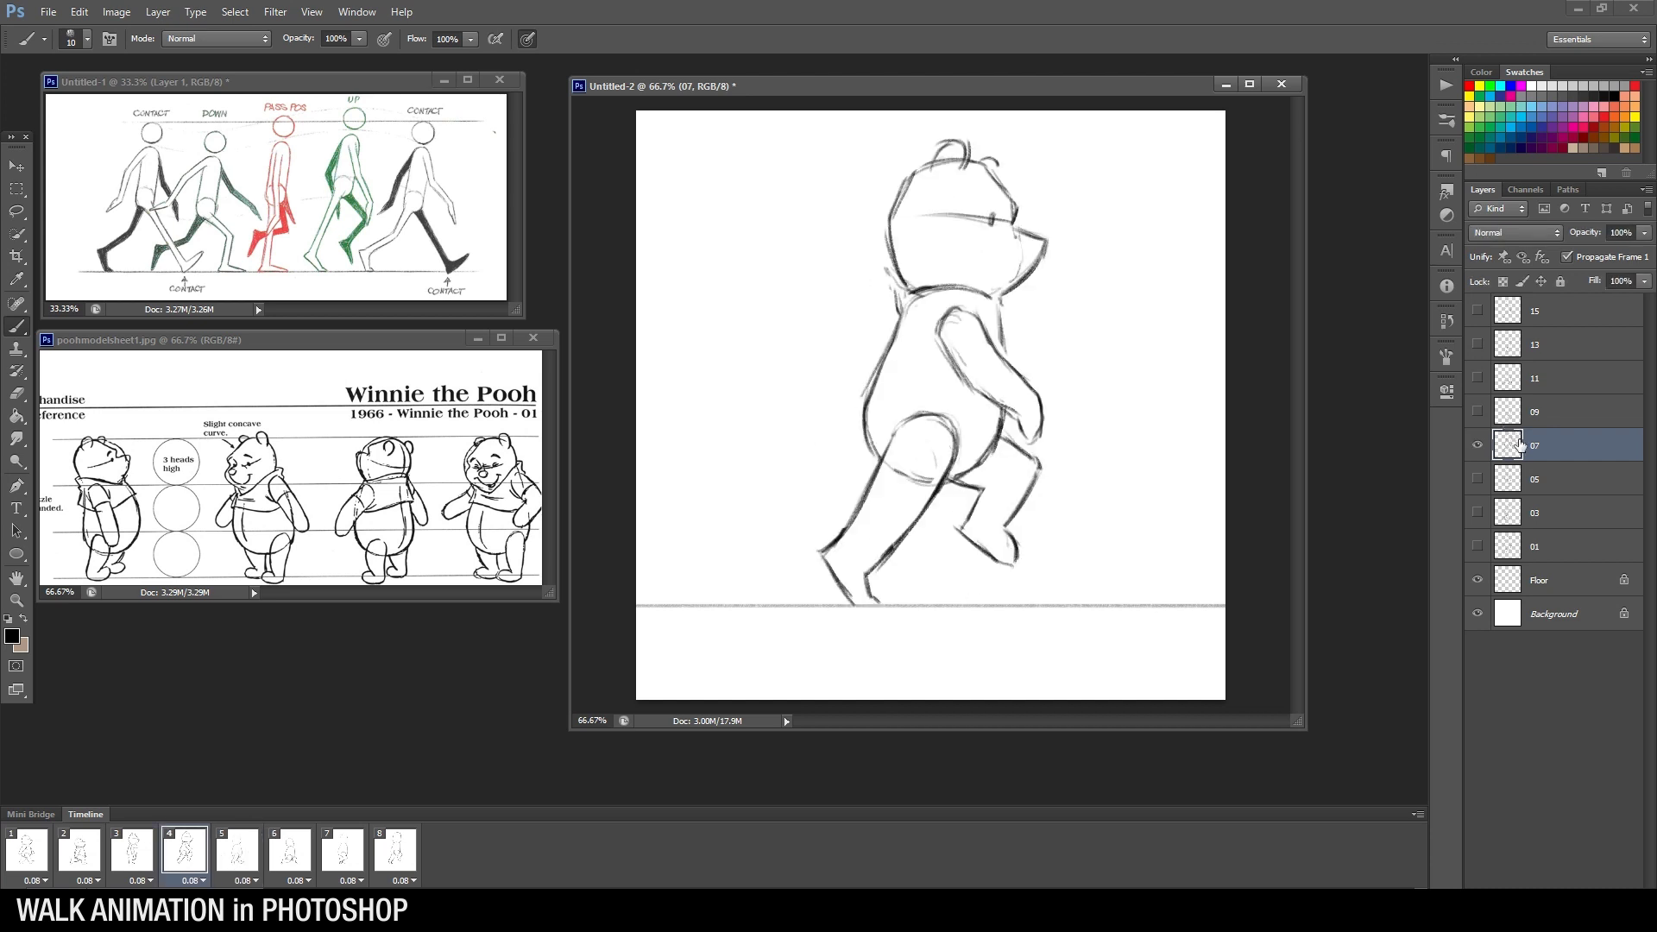
# Lower layer 07 to 54% opacity in frame 4 and compare it with layer 09 overlaid
pyautogui.click(1645, 232)
pyautogui.moveTo(1645, 251); pyautogui.dragTo(1602, 252)
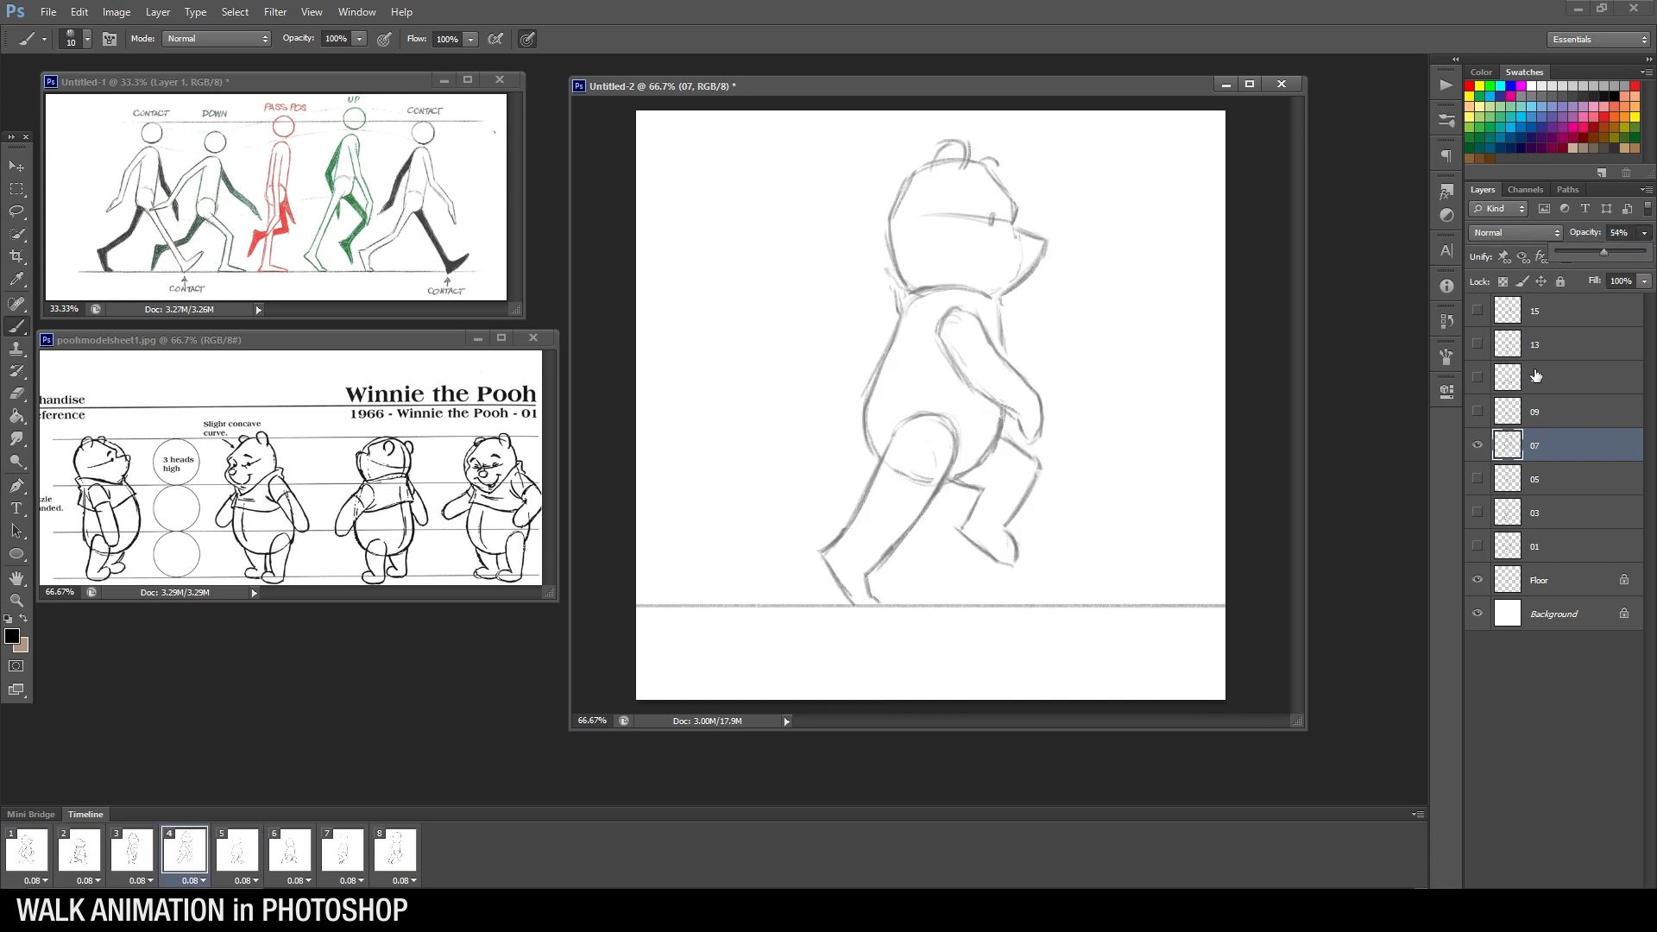
pyautogui.click(1478, 413)
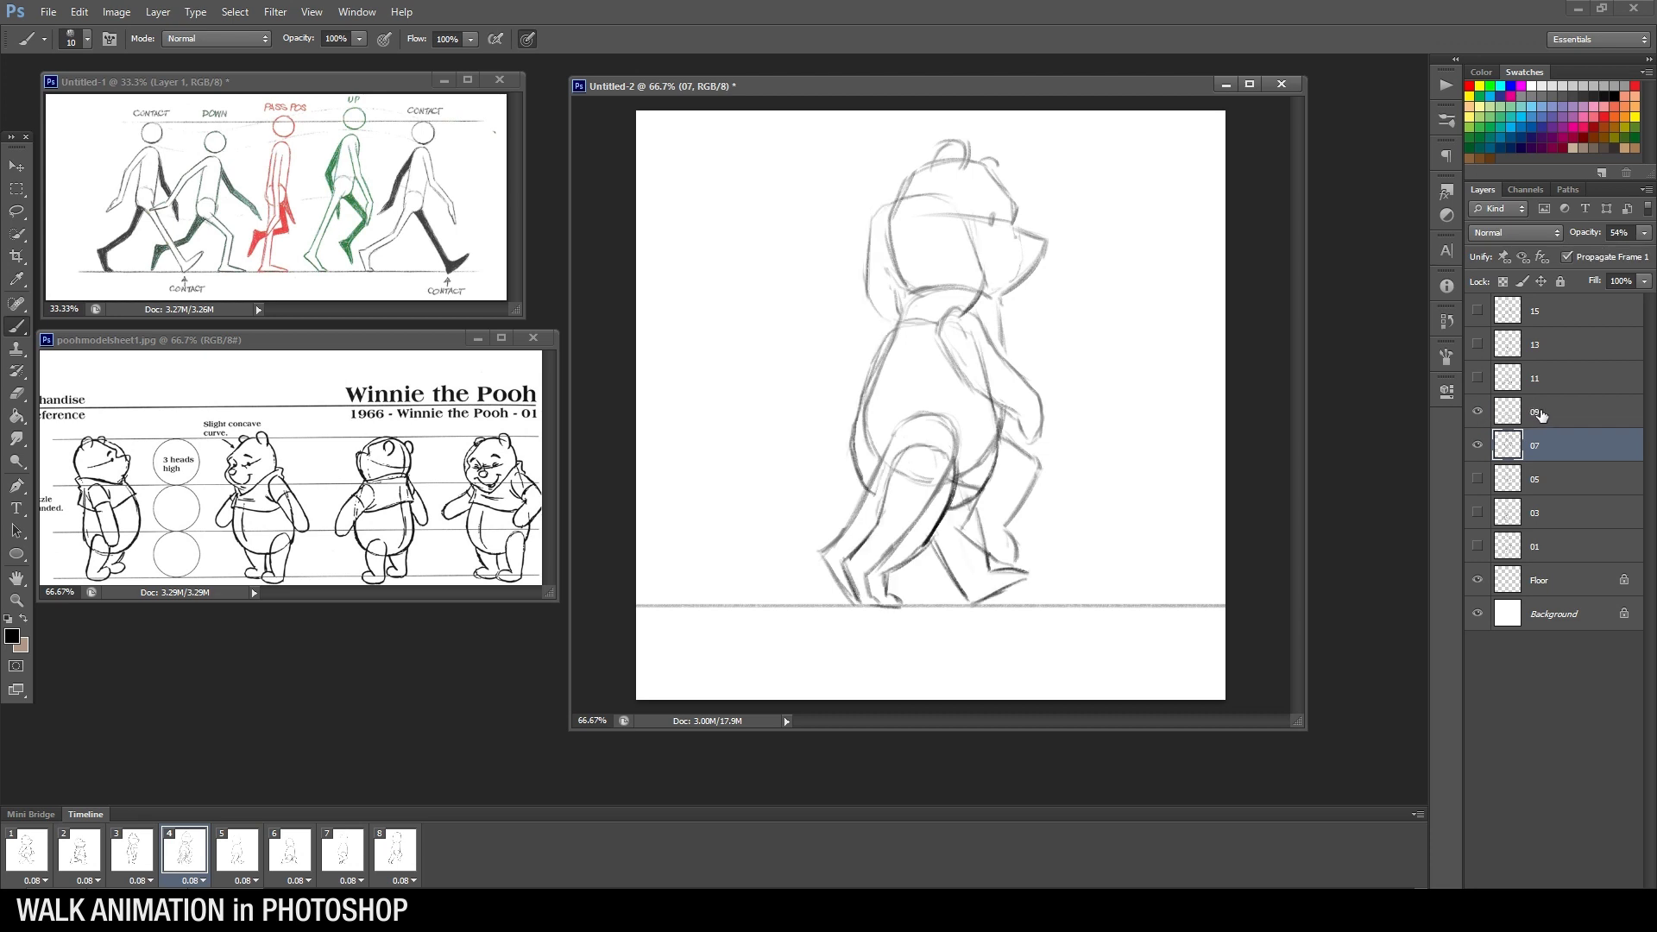
pyautogui.click(1542, 415)
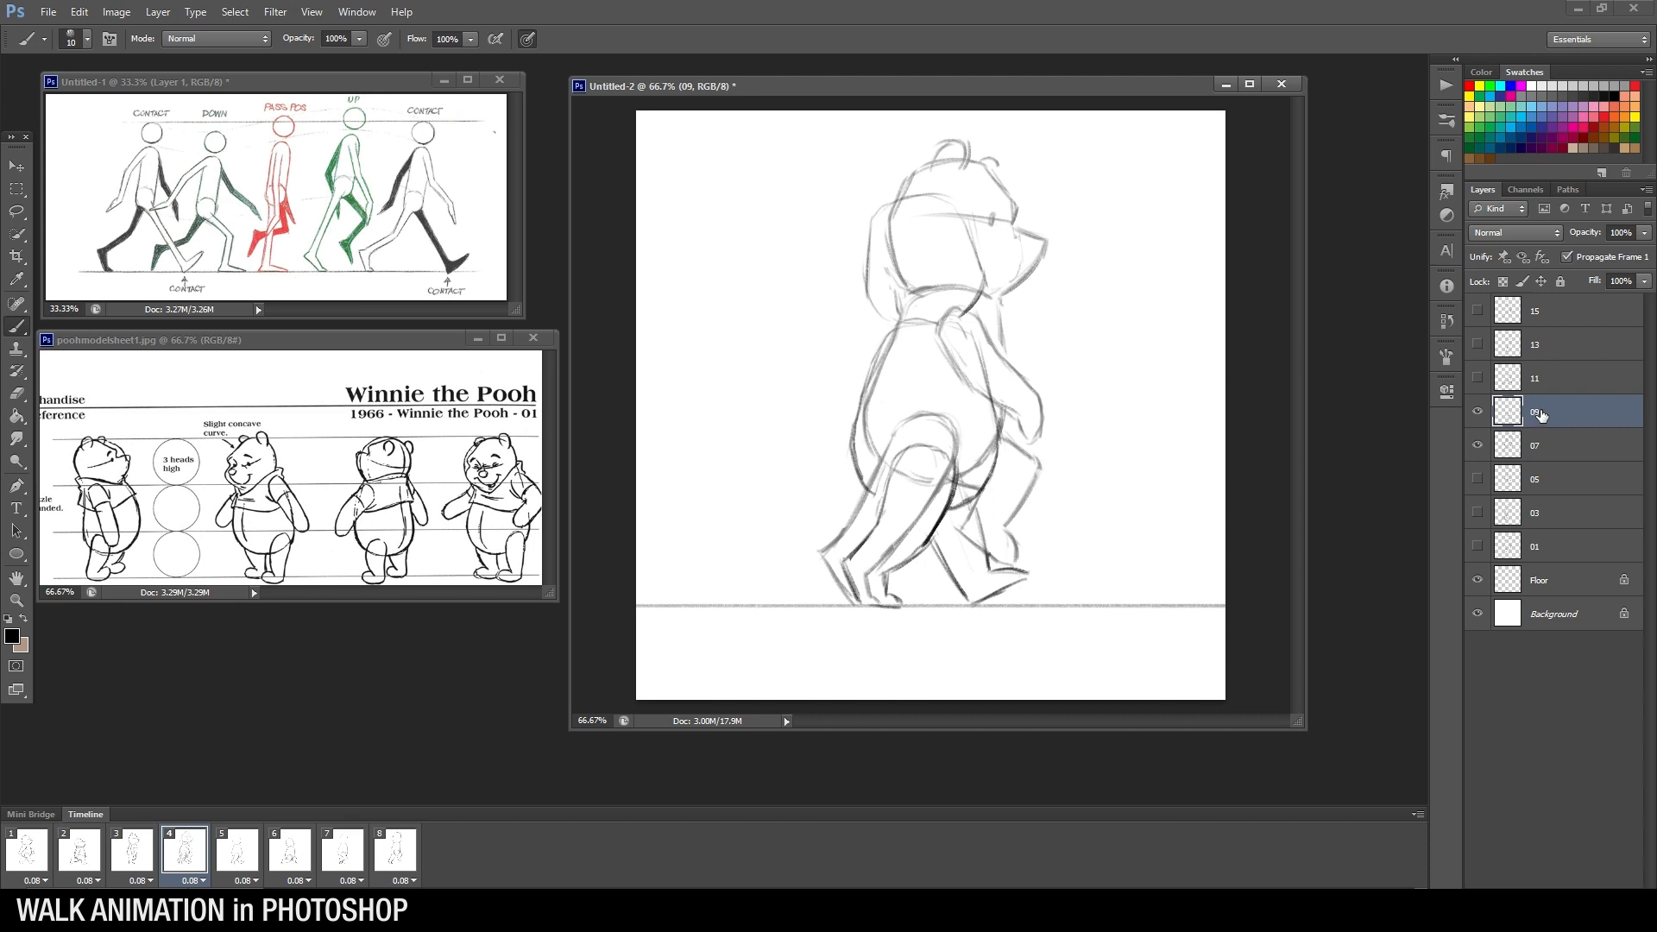
pyautogui.click(1478, 411)
pyautogui.click(1478, 412)
pyautogui.press('l')
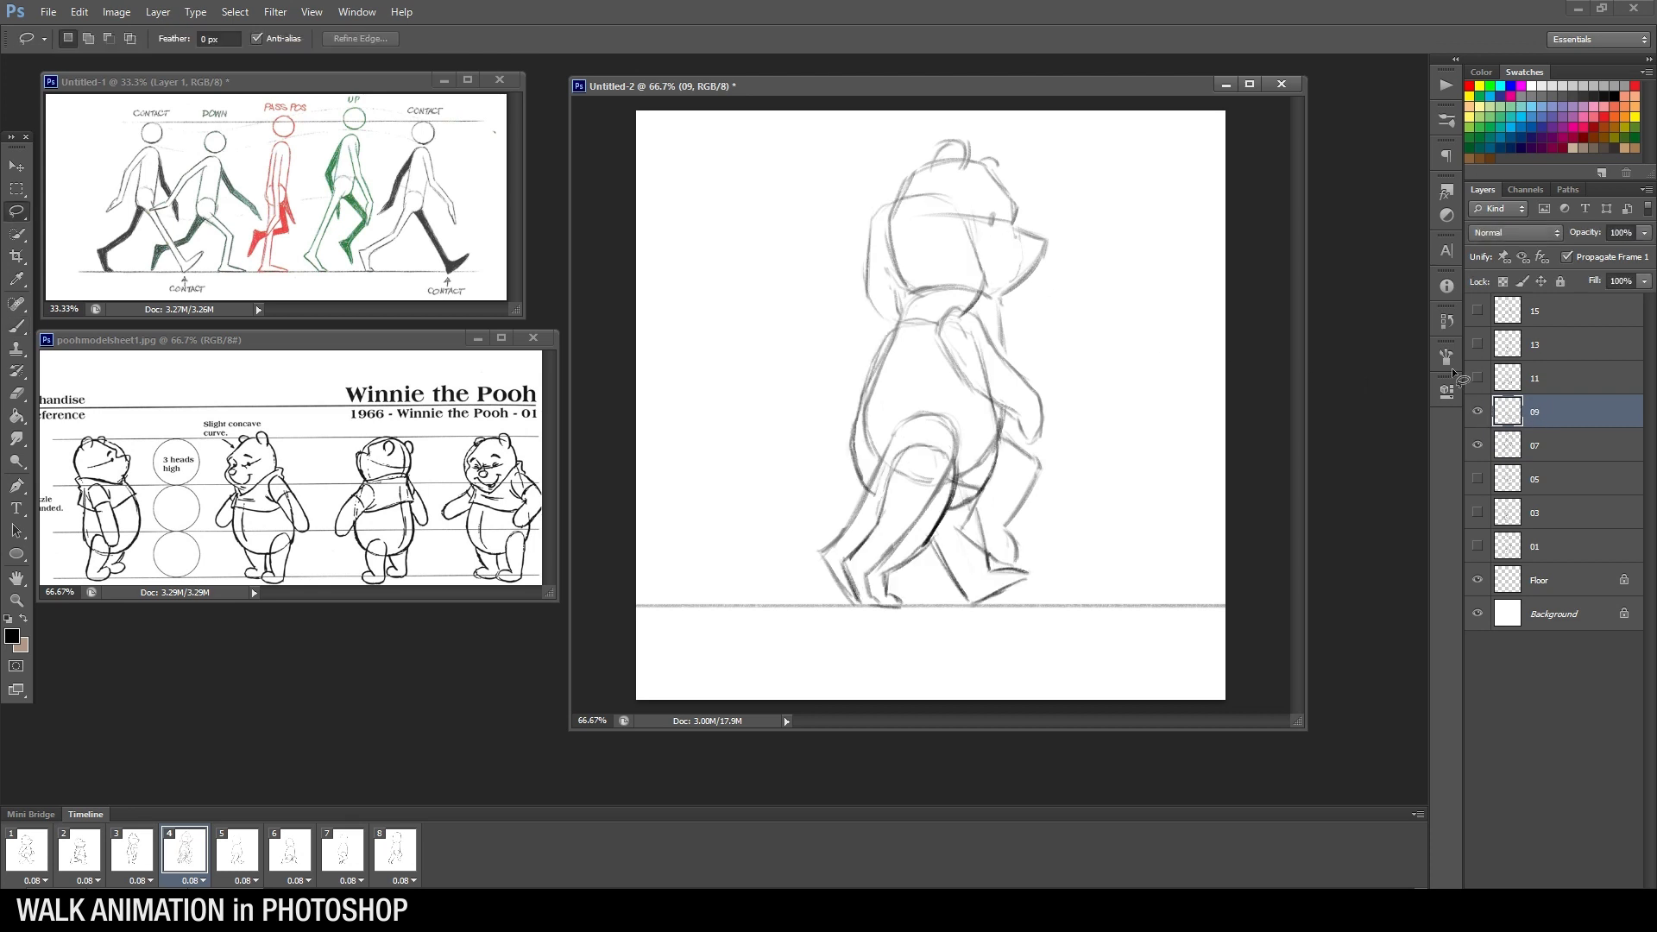
pyautogui.click(1477, 411)
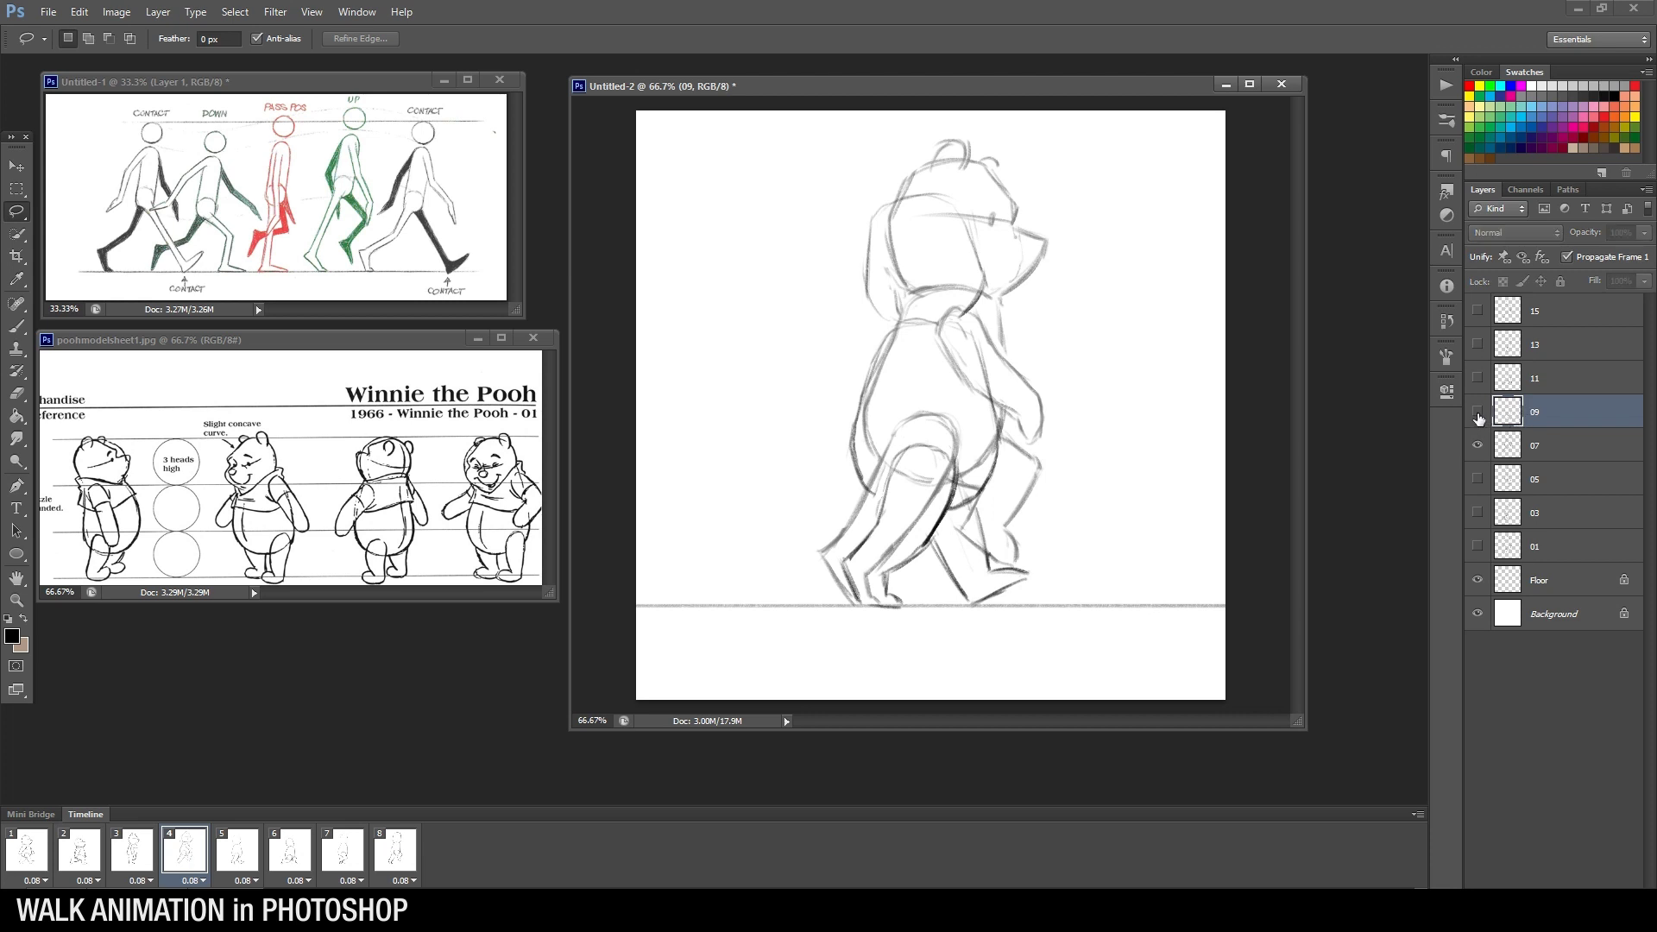
pyautogui.click(136, 859)
pyautogui.click(168, 858)
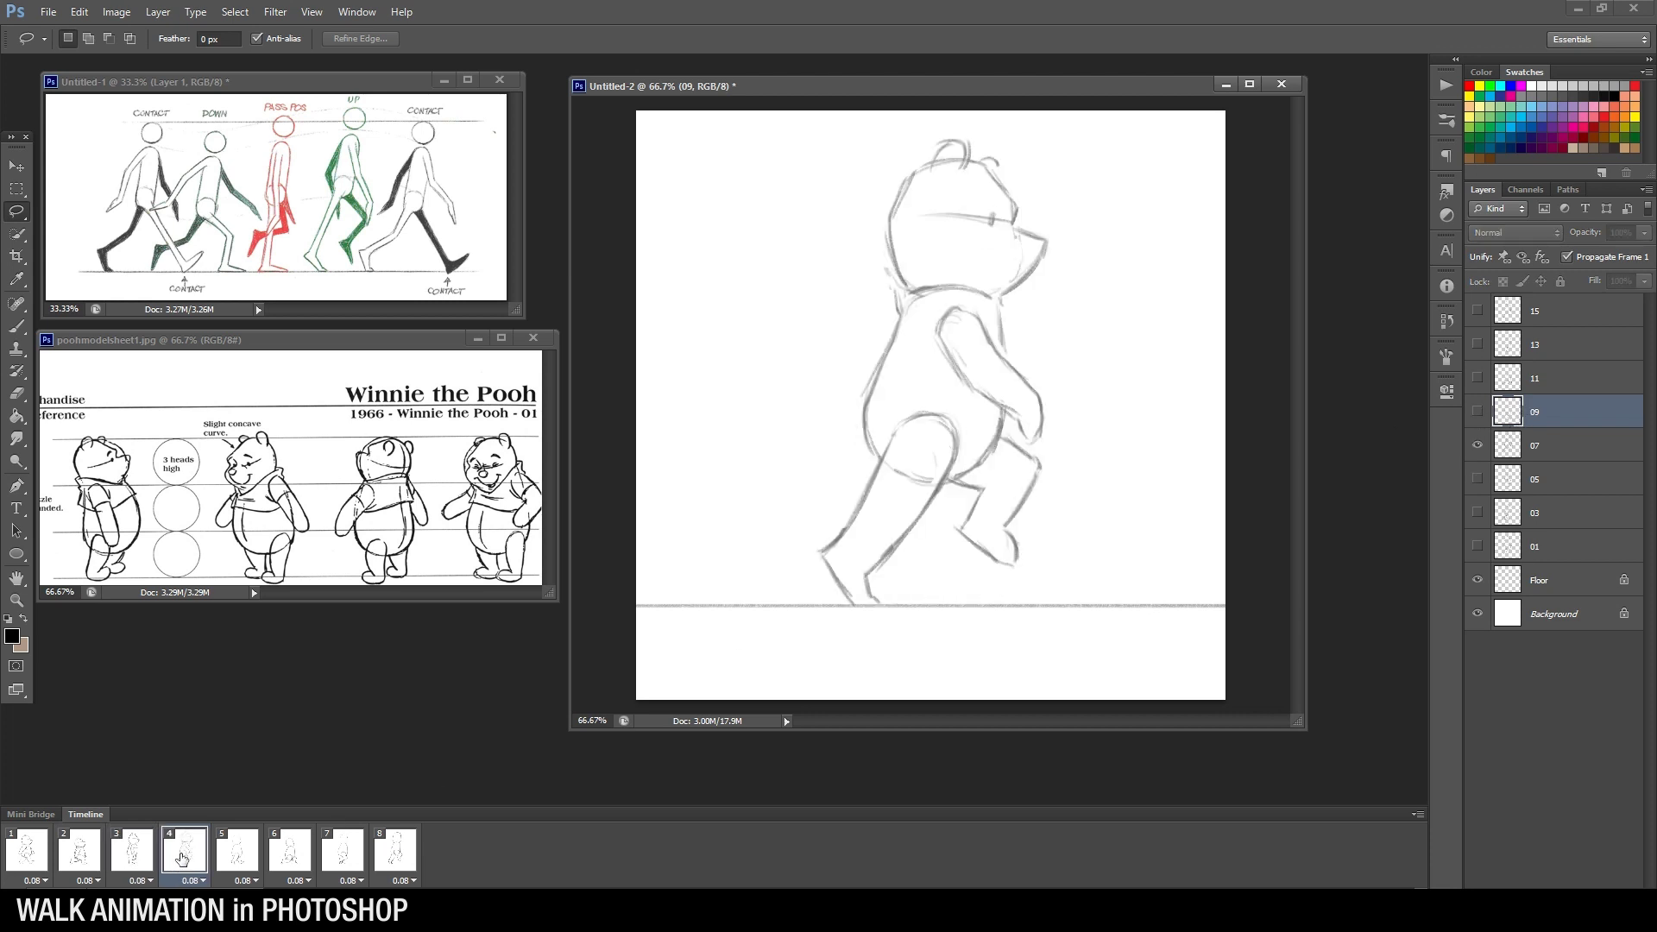
# Show layer 09 in frame 4 and lower its opacity to 26% as a faint guide
pyautogui.click(1569, 450)
pyautogui.click(1477, 412)
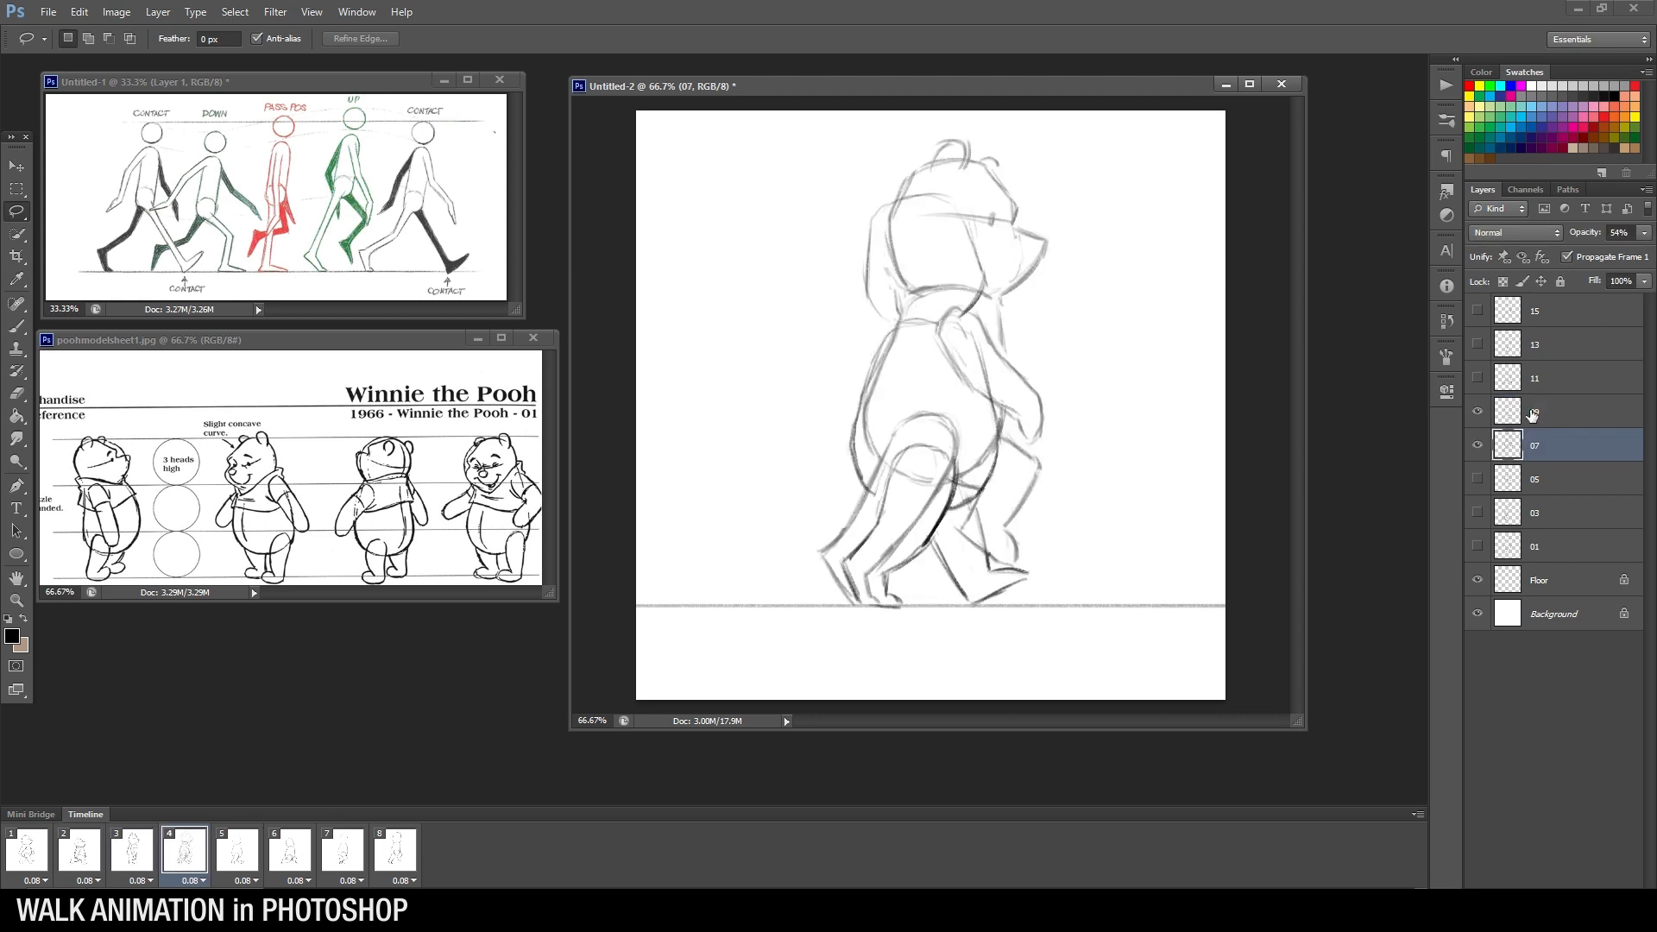
pyautogui.click(1545, 411)
pyautogui.click(1643, 232)
pyautogui.moveTo(1596, 252); pyautogui.dragTo(1572, 289)
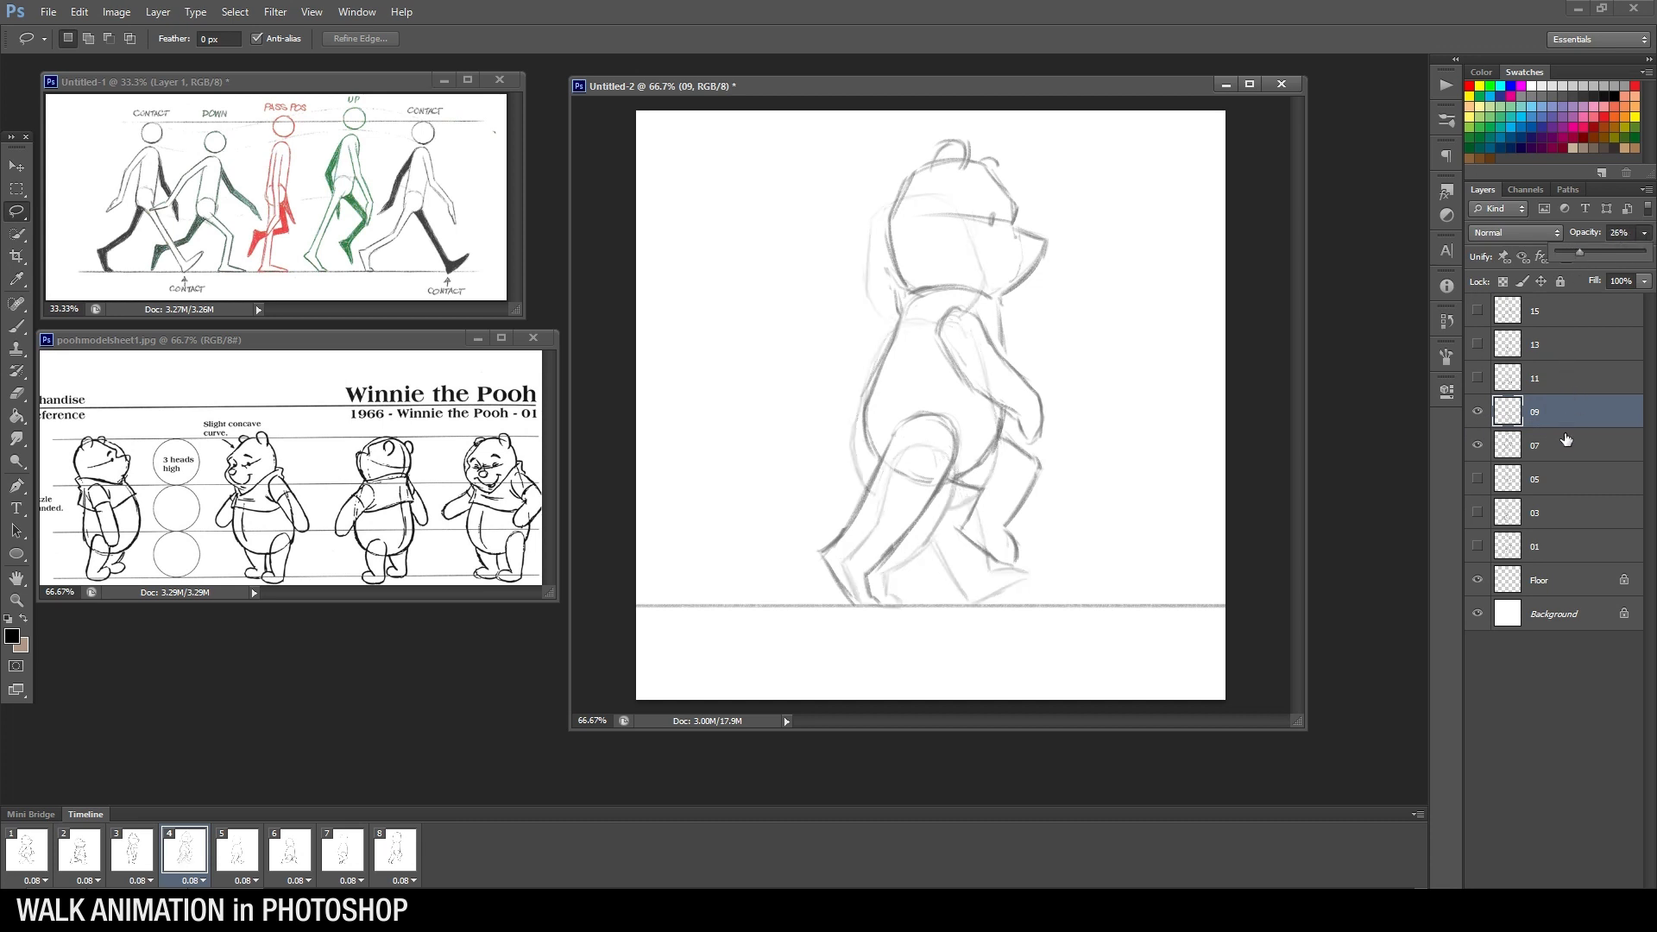
# Select the up pose's head, torso and arm on layer 07 with the Lasso and shift them slightly back over the legs
pyautogui.click(1558, 454)
pyautogui.click(138, 845)
pyautogui.click(175, 858)
pyautogui.moveTo(1020, 140)
pyautogui.mouseDown()
pyautogui.moveTo(1070, 228)
pyautogui.moveTo(1045, 293)
pyautogui.moveTo(1052, 443)
pyautogui.mouseUp()
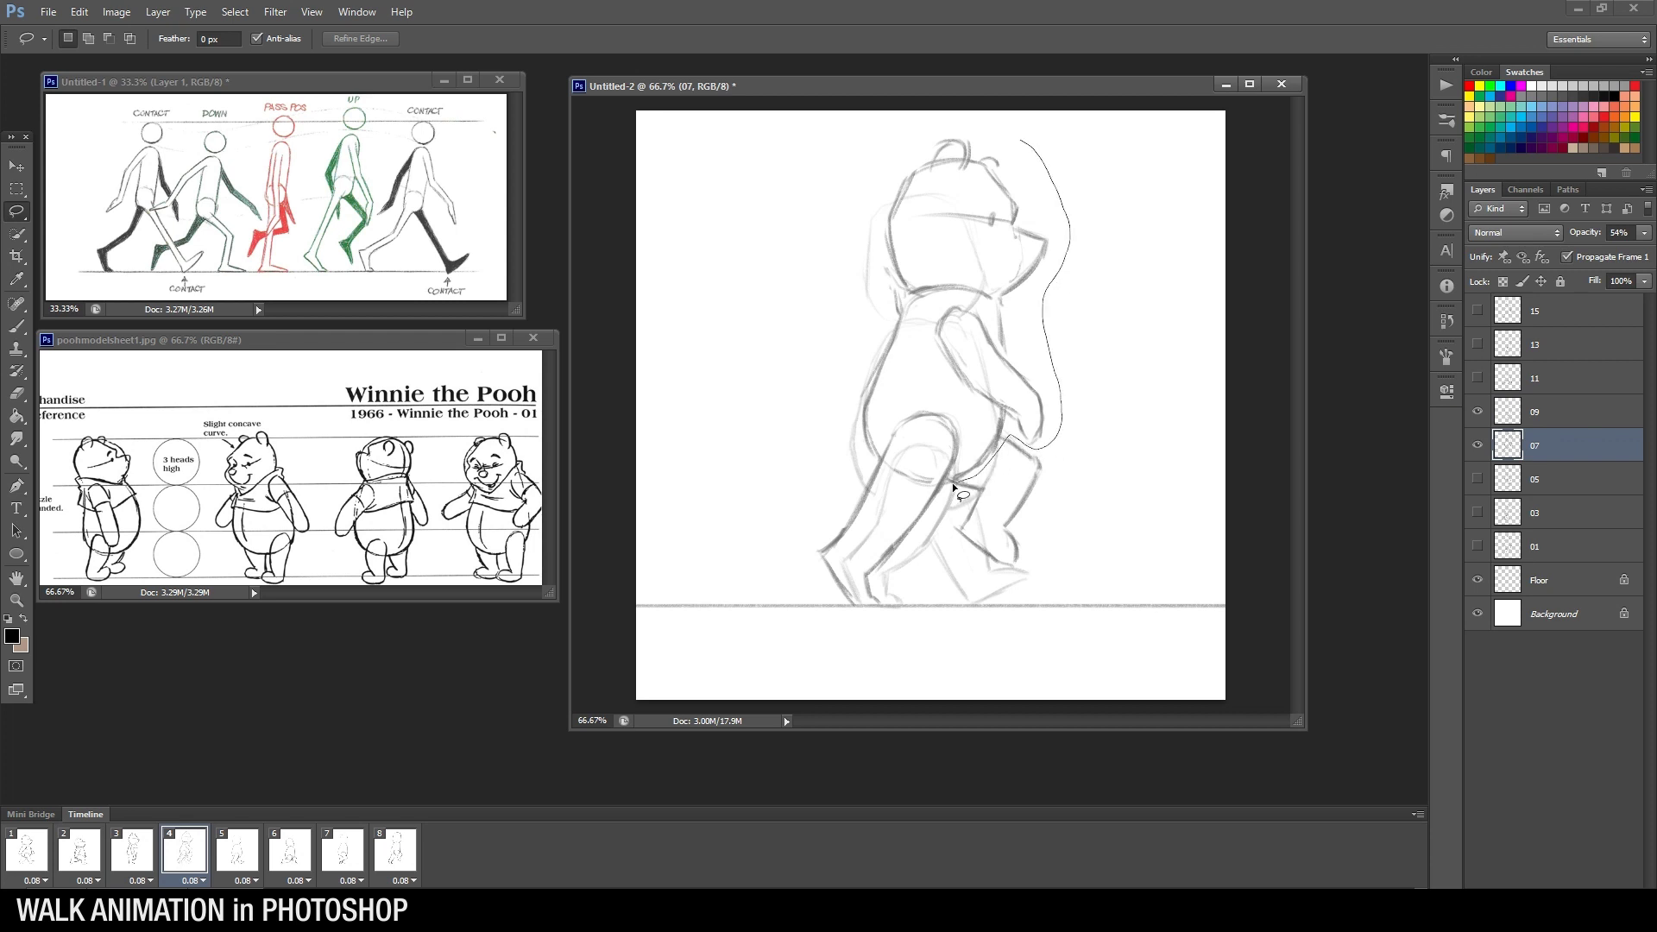
pyautogui.moveTo(842, 385)
pyautogui.mouseDown()
pyautogui.moveTo(888, 130)
pyautogui.moveTo(1001, 121)
pyautogui.mouseUp()
pyautogui.press('v')
pyautogui.moveTo(1005, 294)
pyautogui.mouseDown()
pyautogui.moveTo(994, 284)
pyautogui.moveTo(982, 333)
pyautogui.mouseUp()
pyautogui.press('l')
pyautogui.rightClick(1070, 287)
pyautogui.click(1096, 291)
pyautogui.press('b')
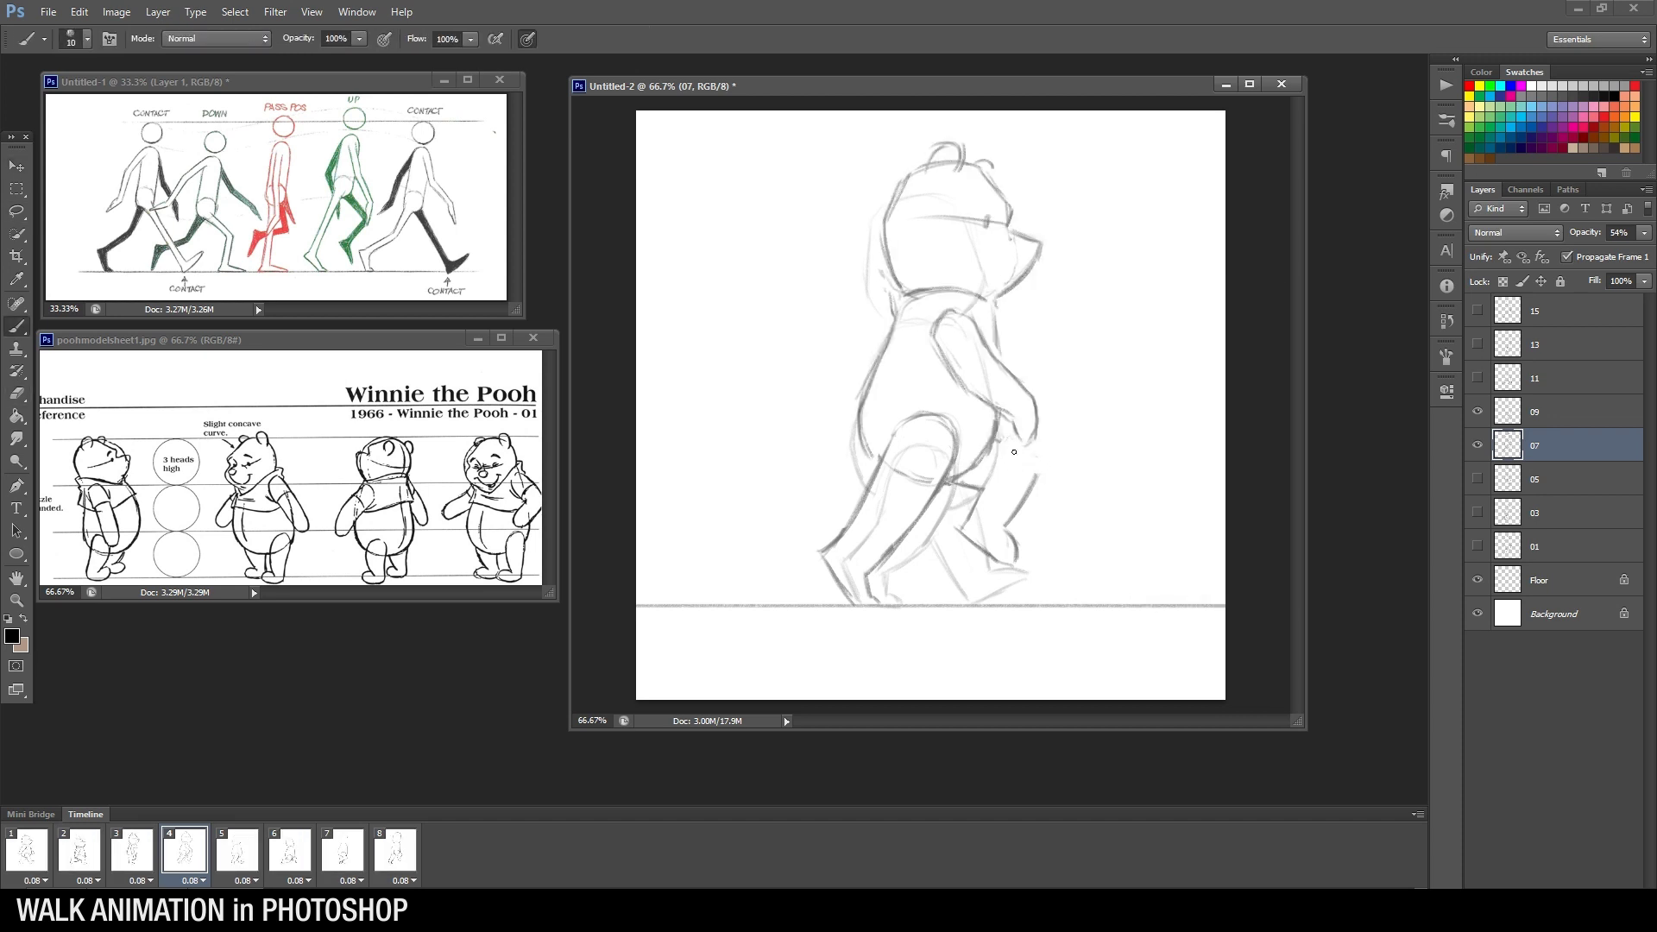
# Reconnect the up pose's front thigh and lower back lines broken by the shift, cleaning up around the hip
pyautogui.moveTo(1001, 438); pyautogui.dragTo(1034, 461)
pyautogui.press('e')
pyautogui.press('b')
pyautogui.moveTo(902, 458)
pyautogui.mouseDown()
pyautogui.moveTo(879, 447)
pyautogui.moveTo(875, 463)
pyautogui.mouseUp()
pyautogui.press('e')
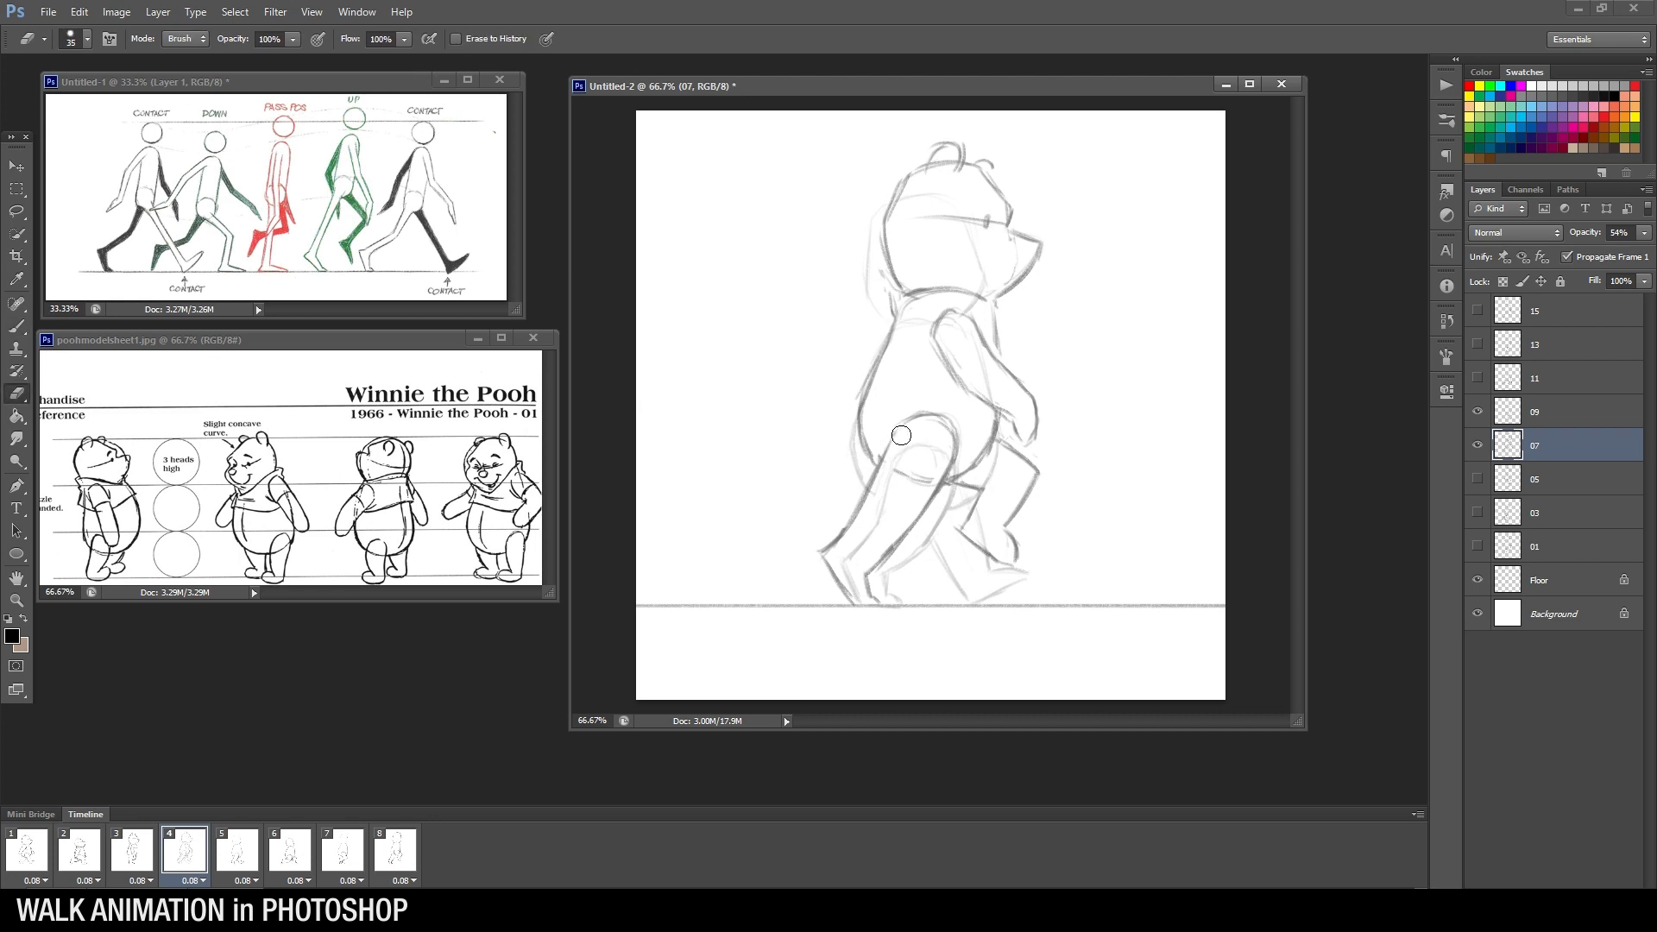
pyautogui.press('b')
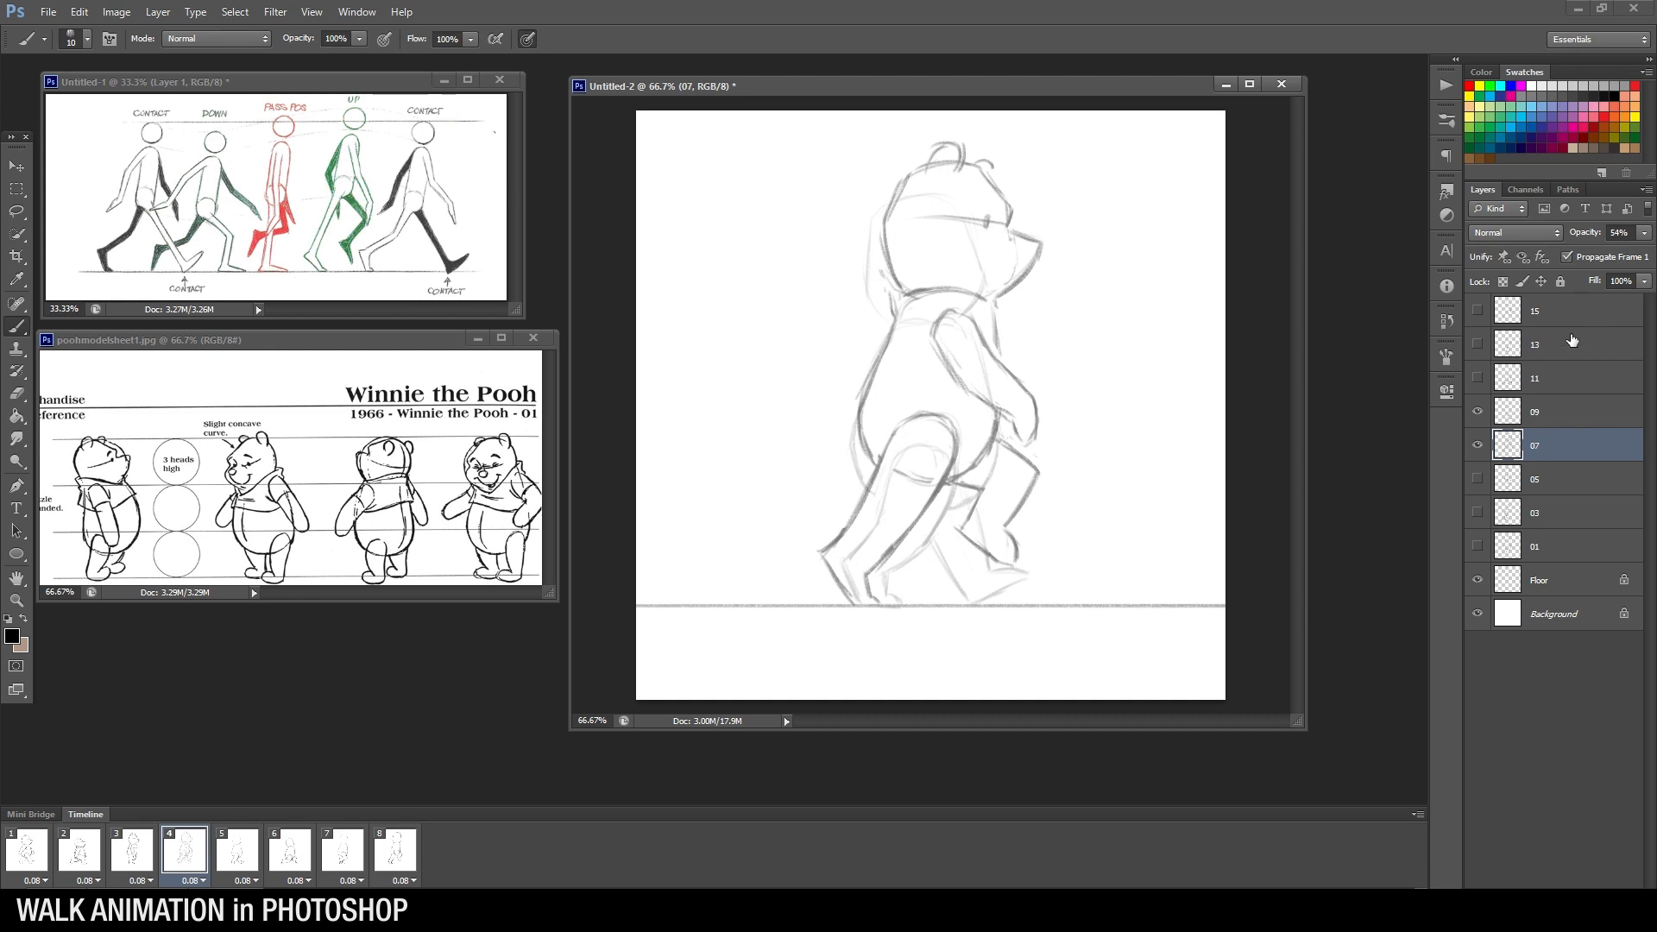
# Hide layer 09 in frame 4 and restore layer 07 to full opacity
pyautogui.click(1477, 412)
pyautogui.click(1644, 232)
pyautogui.click(1647, 252)
# Step through frames 1 to 5 to review how the shifted up pose fits the walk
pyautogui.click(138, 857)
pyautogui.click(188, 865)
pyautogui.click(255, 863)
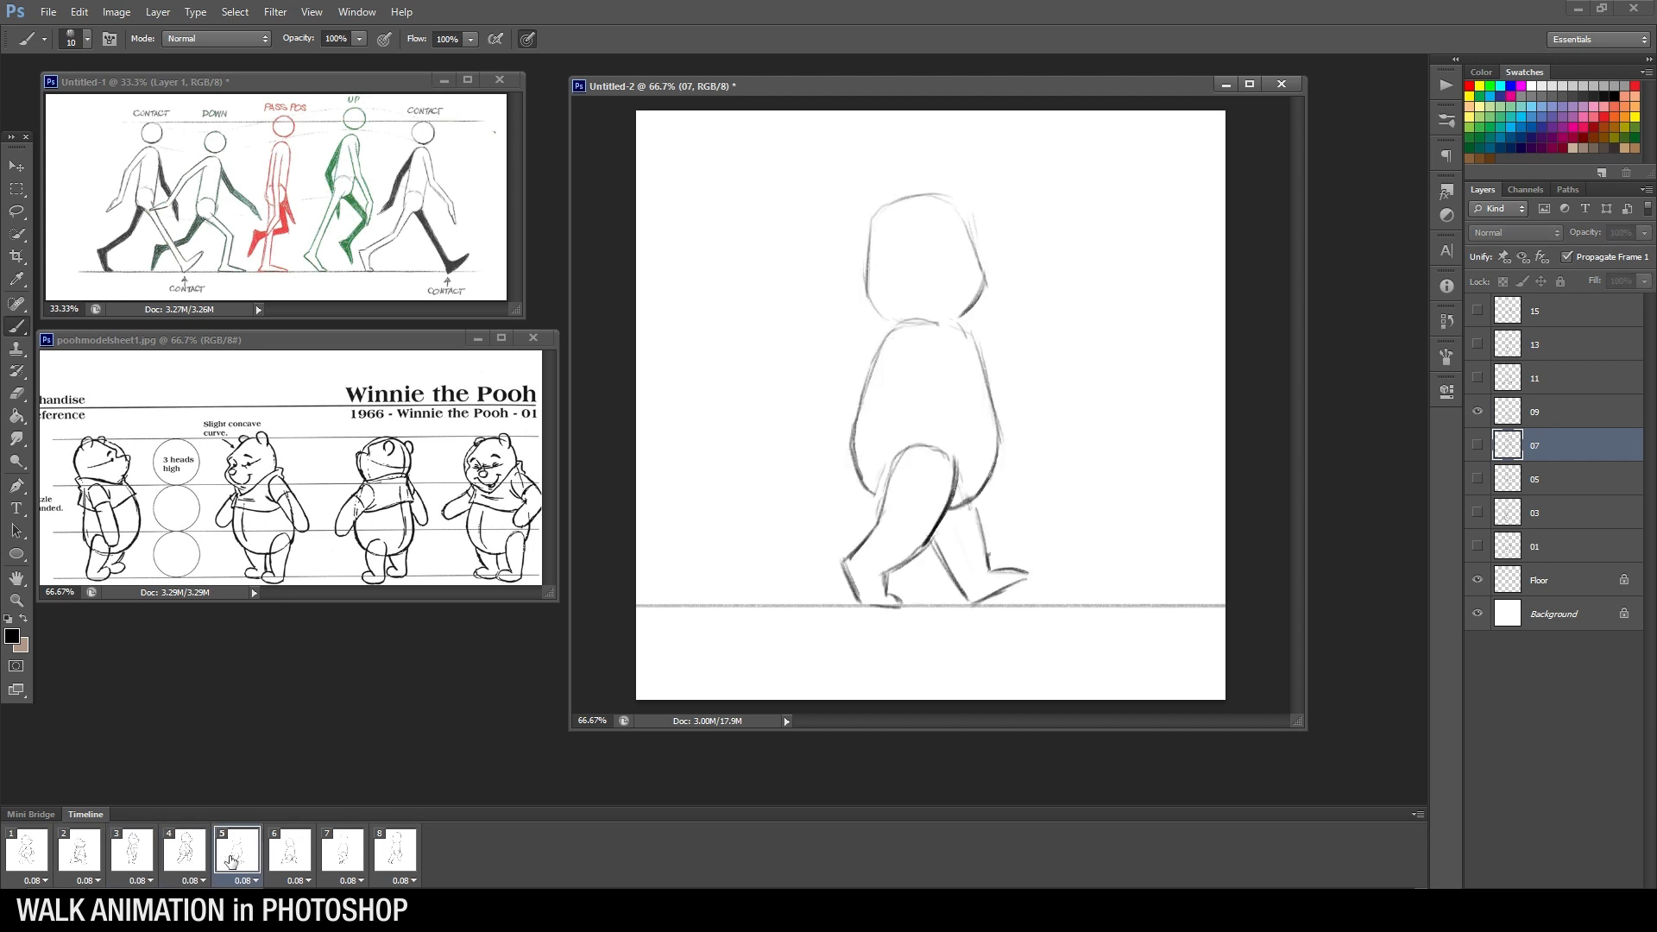
pyautogui.click(34, 854)
pyautogui.click(82, 854)
pyautogui.click(143, 863)
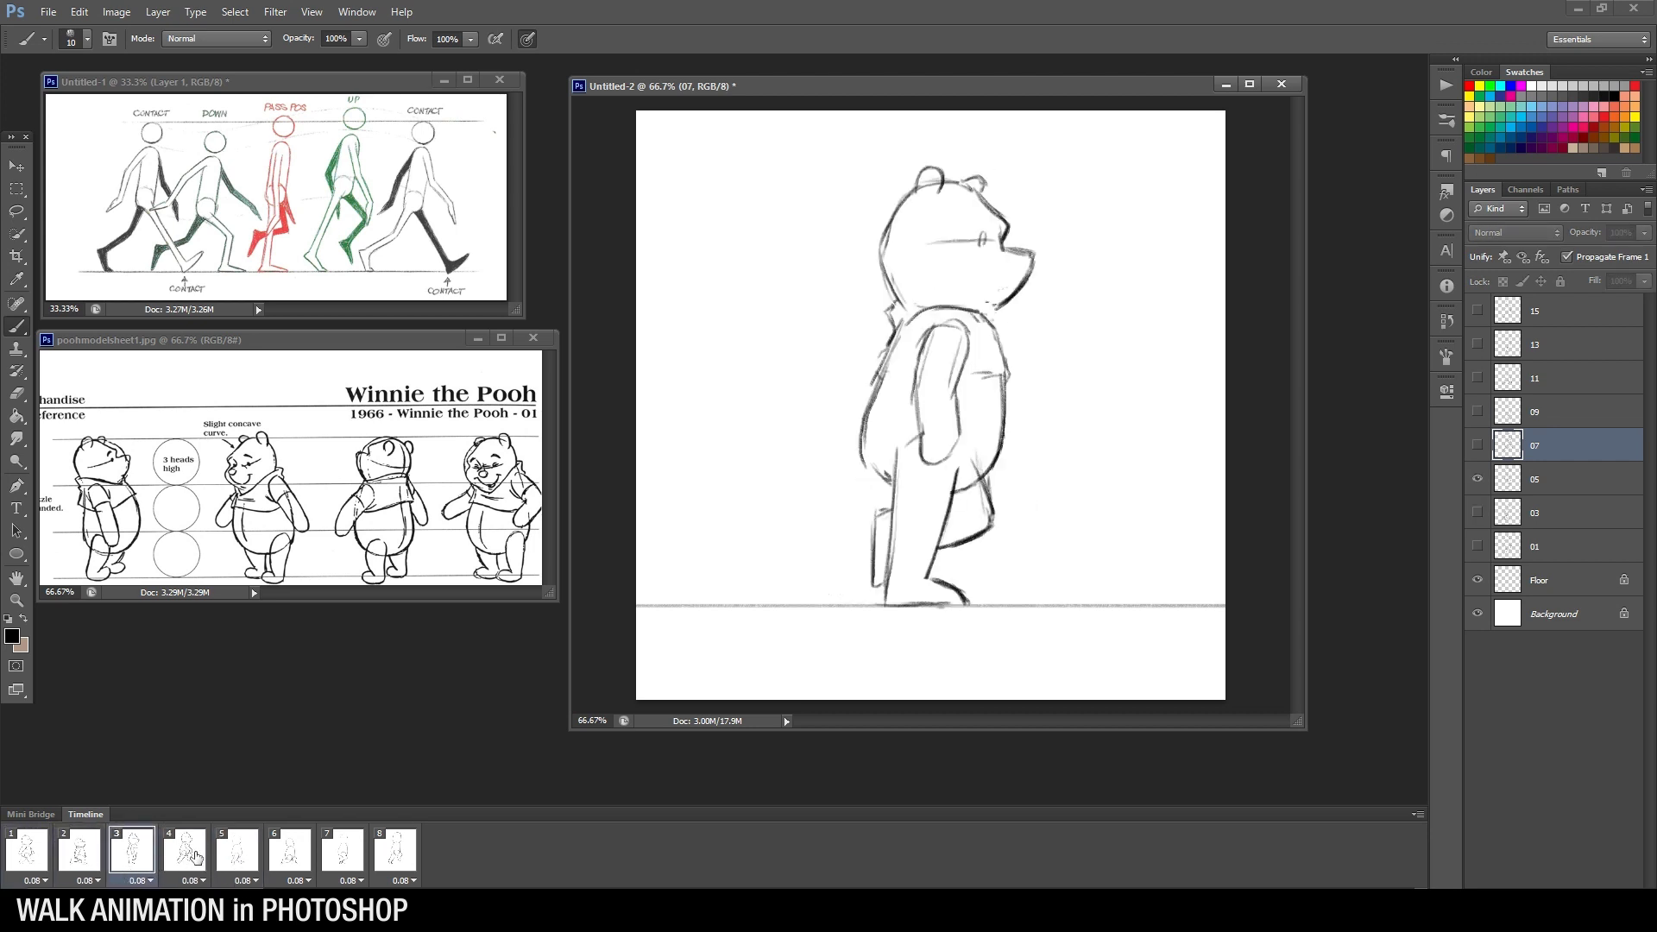
pyautogui.click(194, 858)
pyautogui.click(246, 860)
pyautogui.click(41, 857)
pyautogui.click(222, 865)
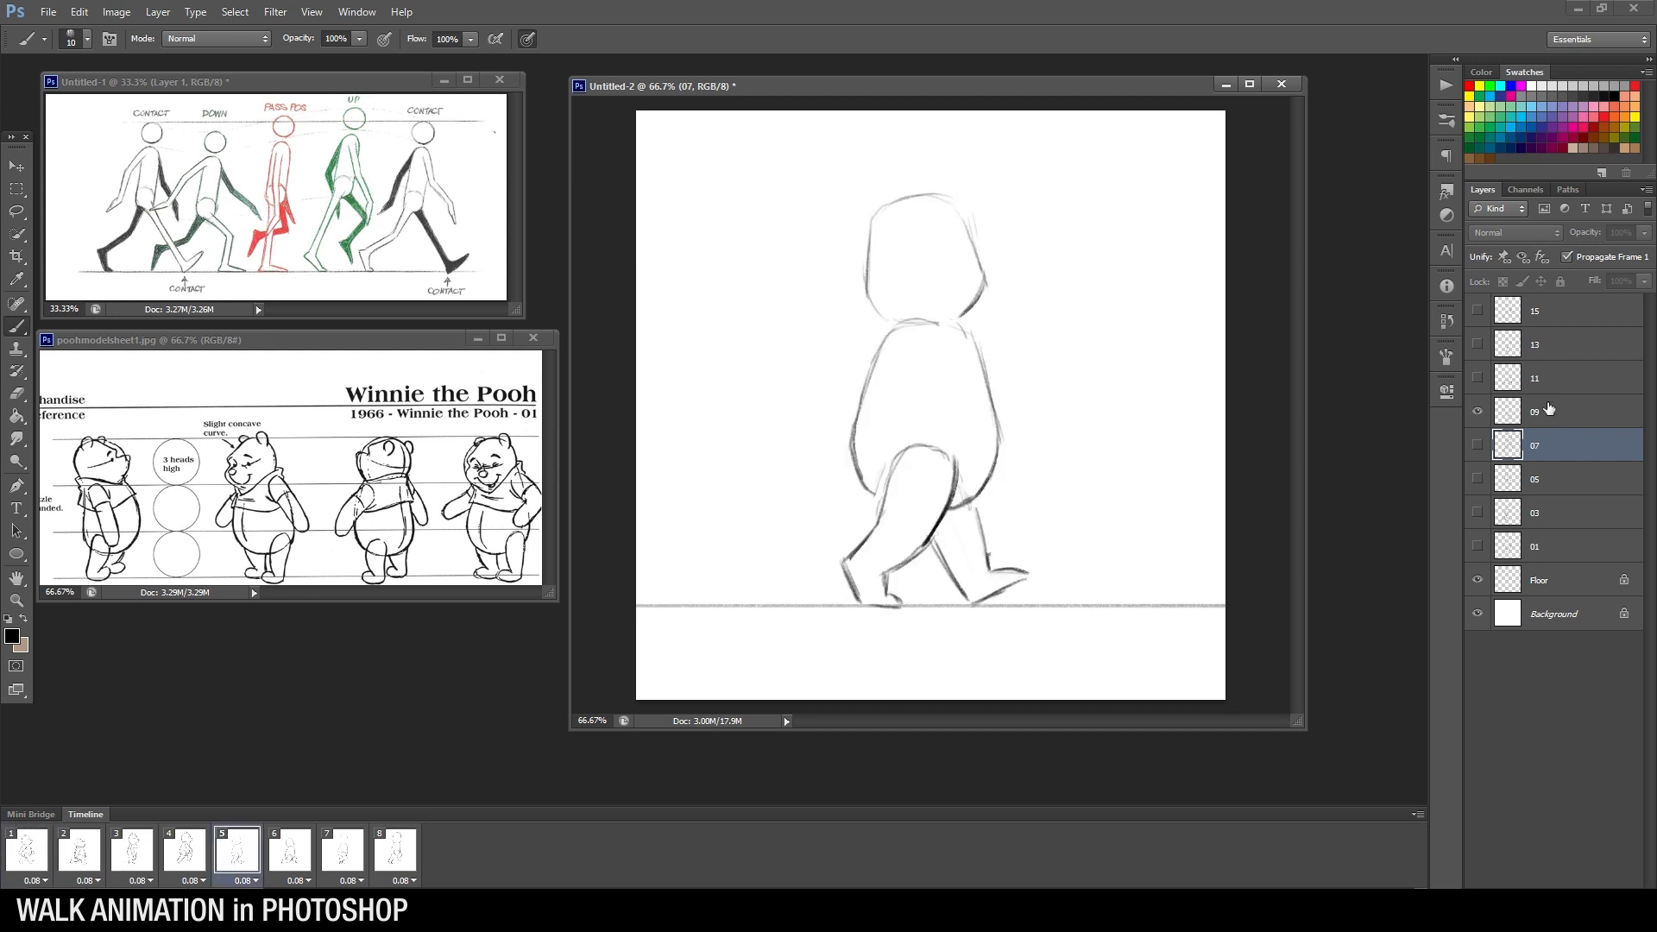
# Show layer 07 at 27% opacity in frame 5 and make layer 09 the active layer
pyautogui.click(1478, 445)
pyautogui.moveTo(1603, 250); pyautogui.dragTo(1571, 250)
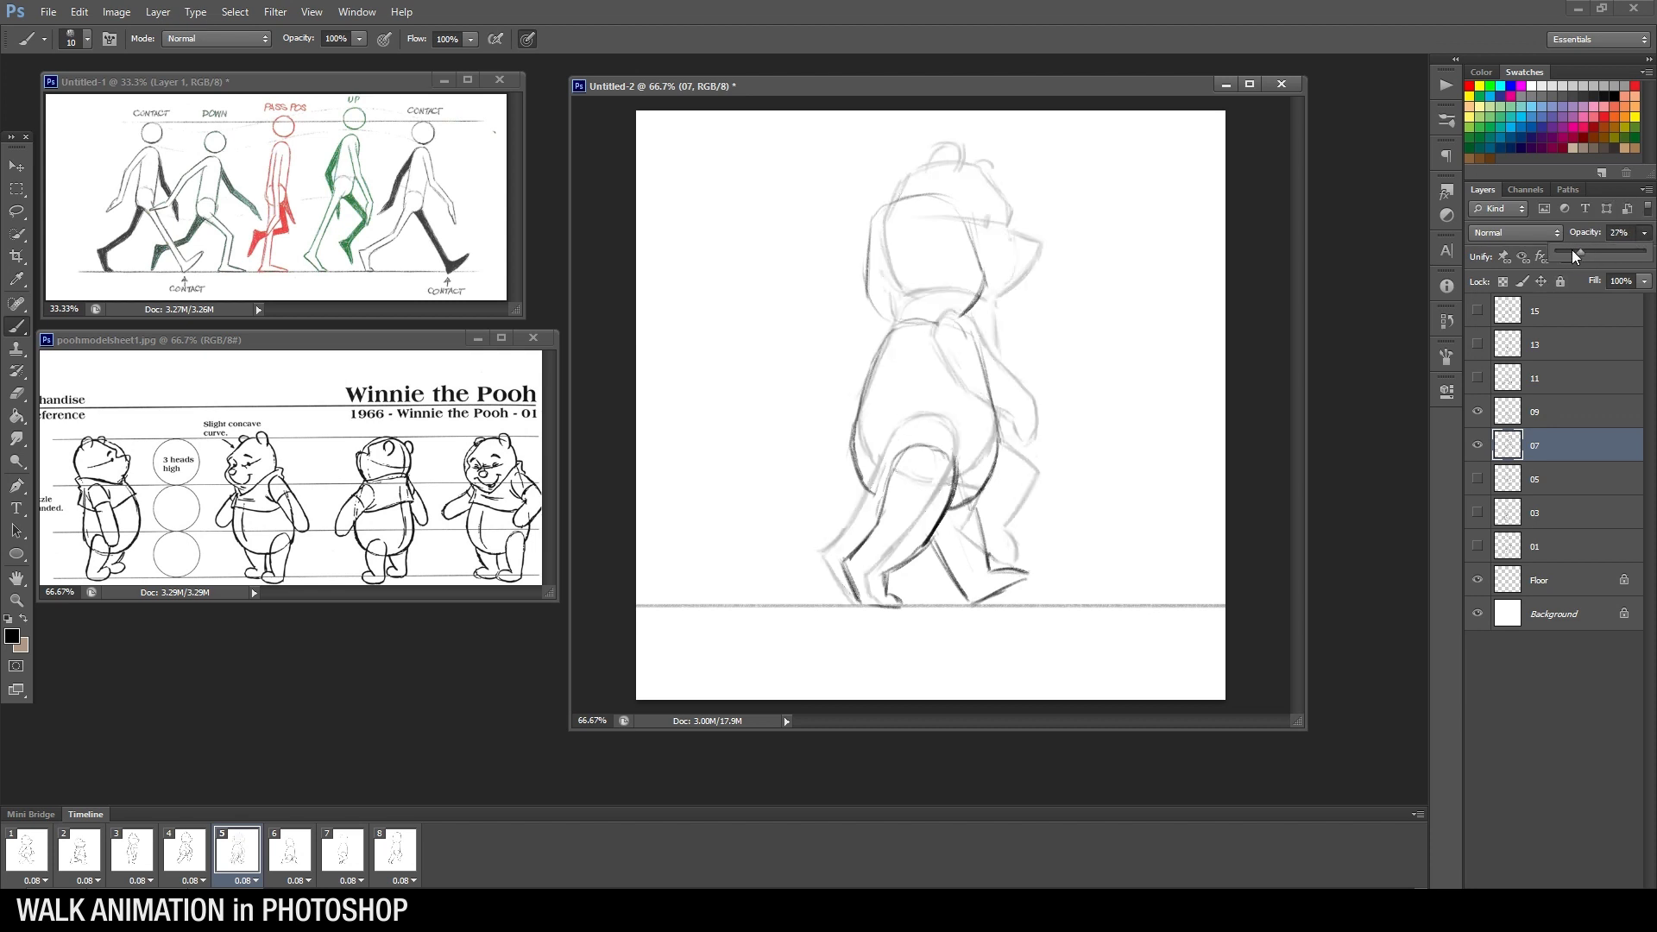
pyautogui.click(1562, 417)
pyautogui.press('e')
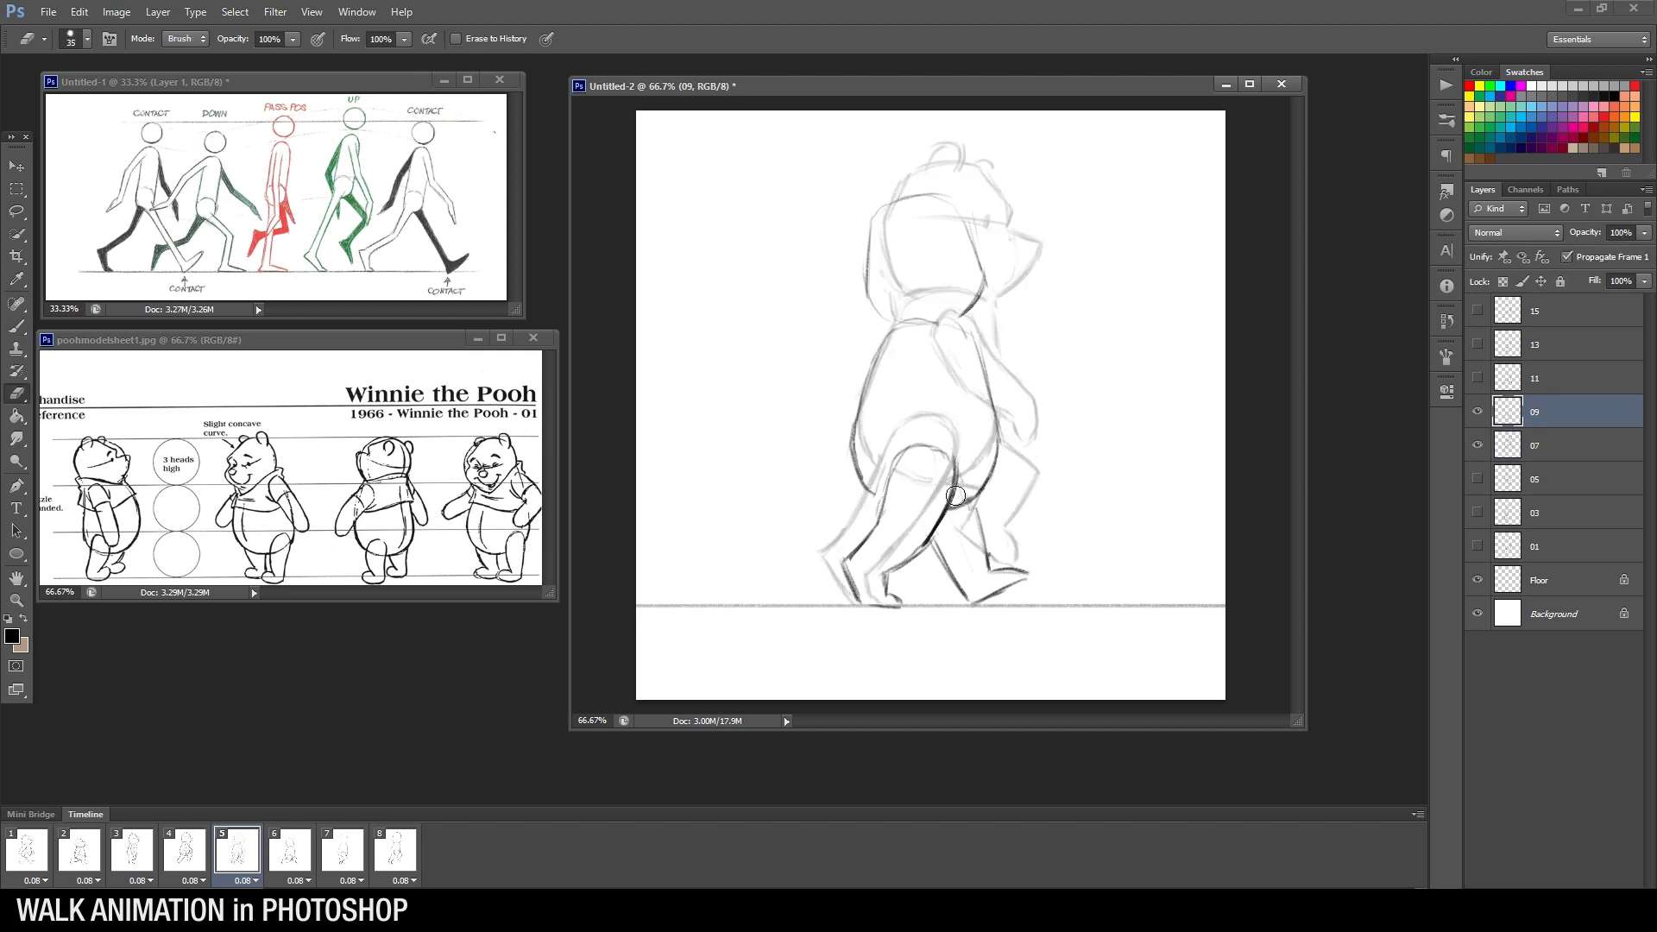
# Show layer 11 in frame 5 as a second faint guide and return to layer 09
pyautogui.click(269, 856)
pyautogui.click(257, 853)
pyautogui.click(1477, 378)
pyautogui.click(1559, 386)
pyautogui.click(1644, 232)
pyautogui.moveTo(1644, 252); pyautogui.dragTo(1571, 253)
pyautogui.hotkey('alt', '[')
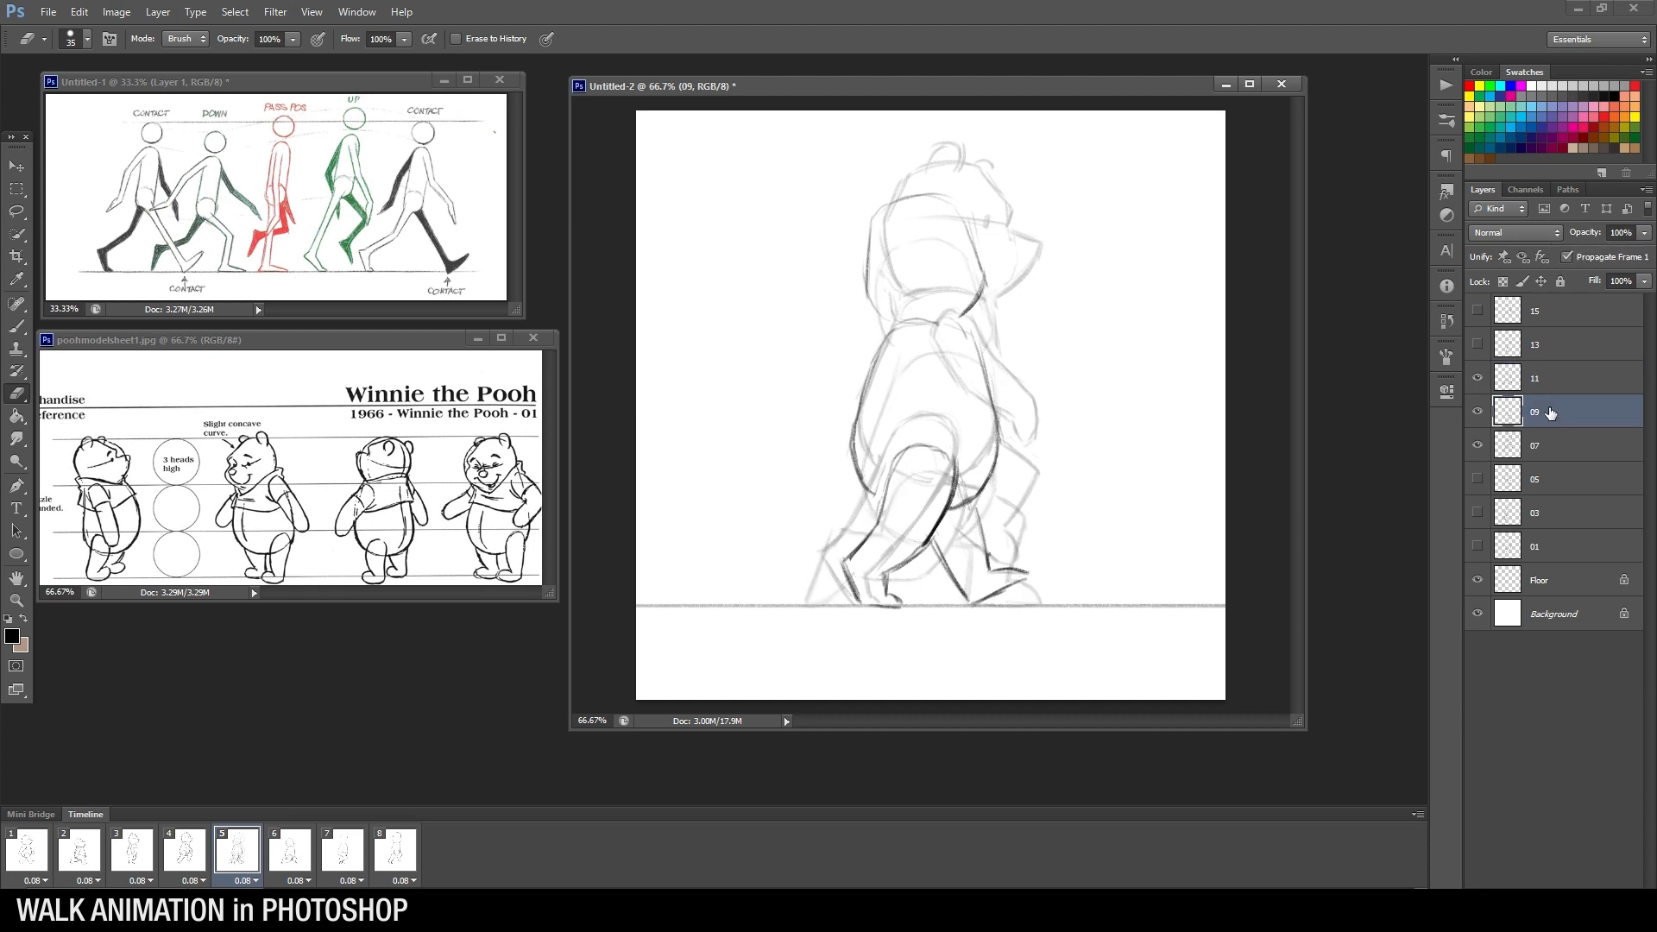
# Save the animation document as PoohWalk.psd
pyautogui.hotkey('ctrl', 's')
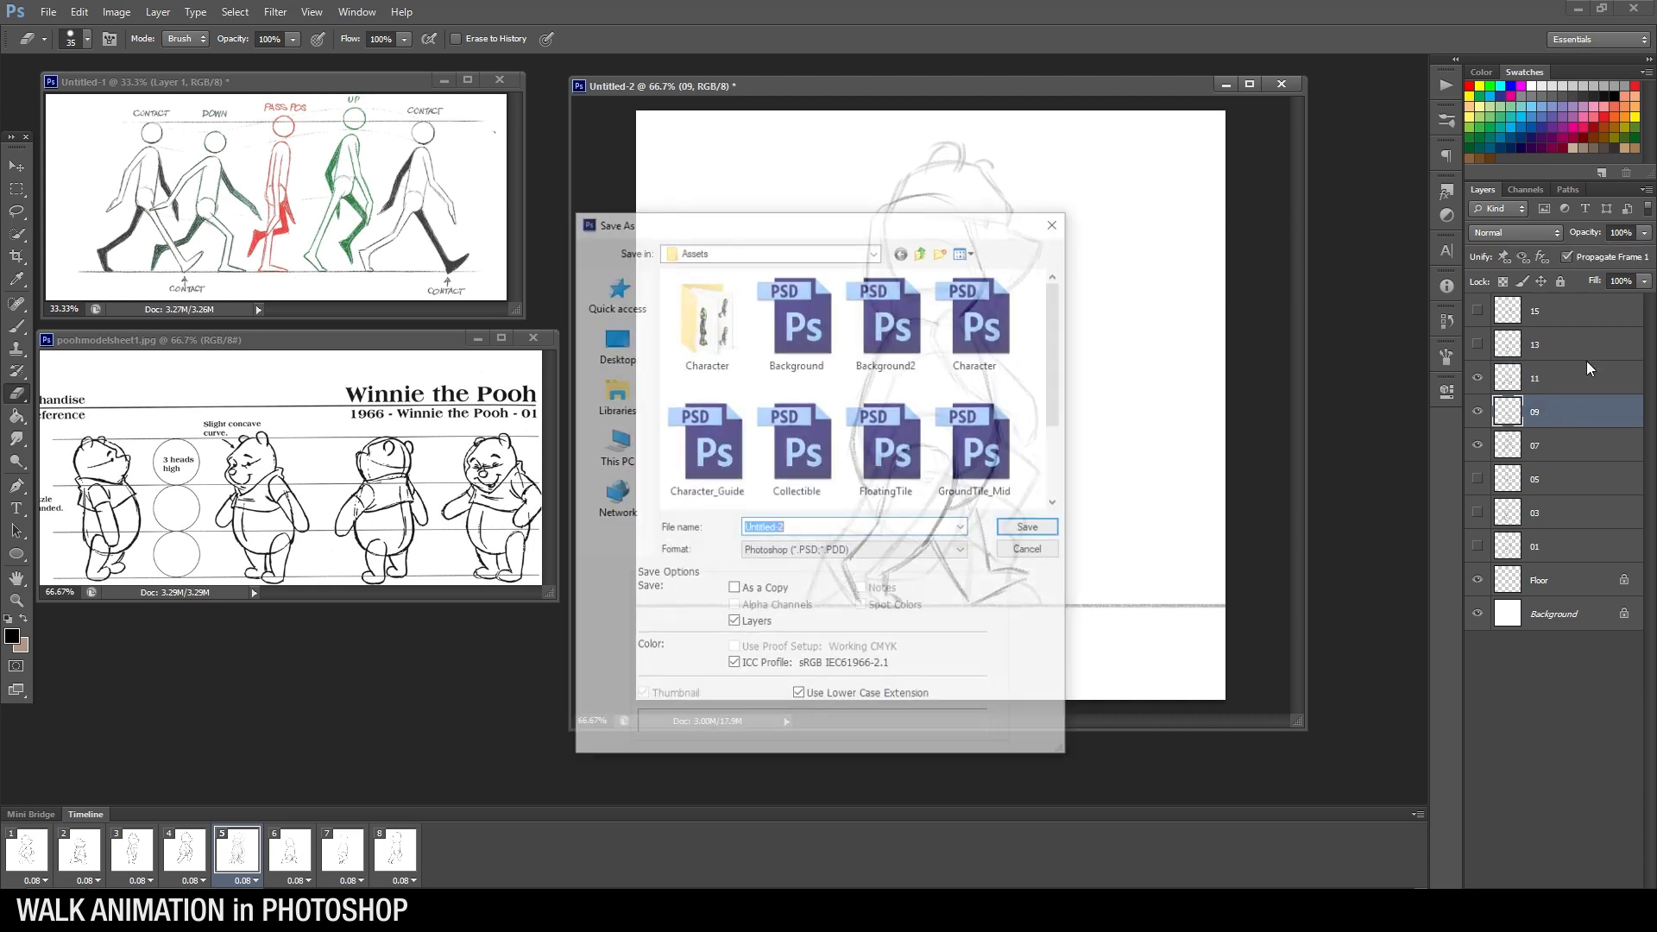
pyautogui.click(1032, 553)
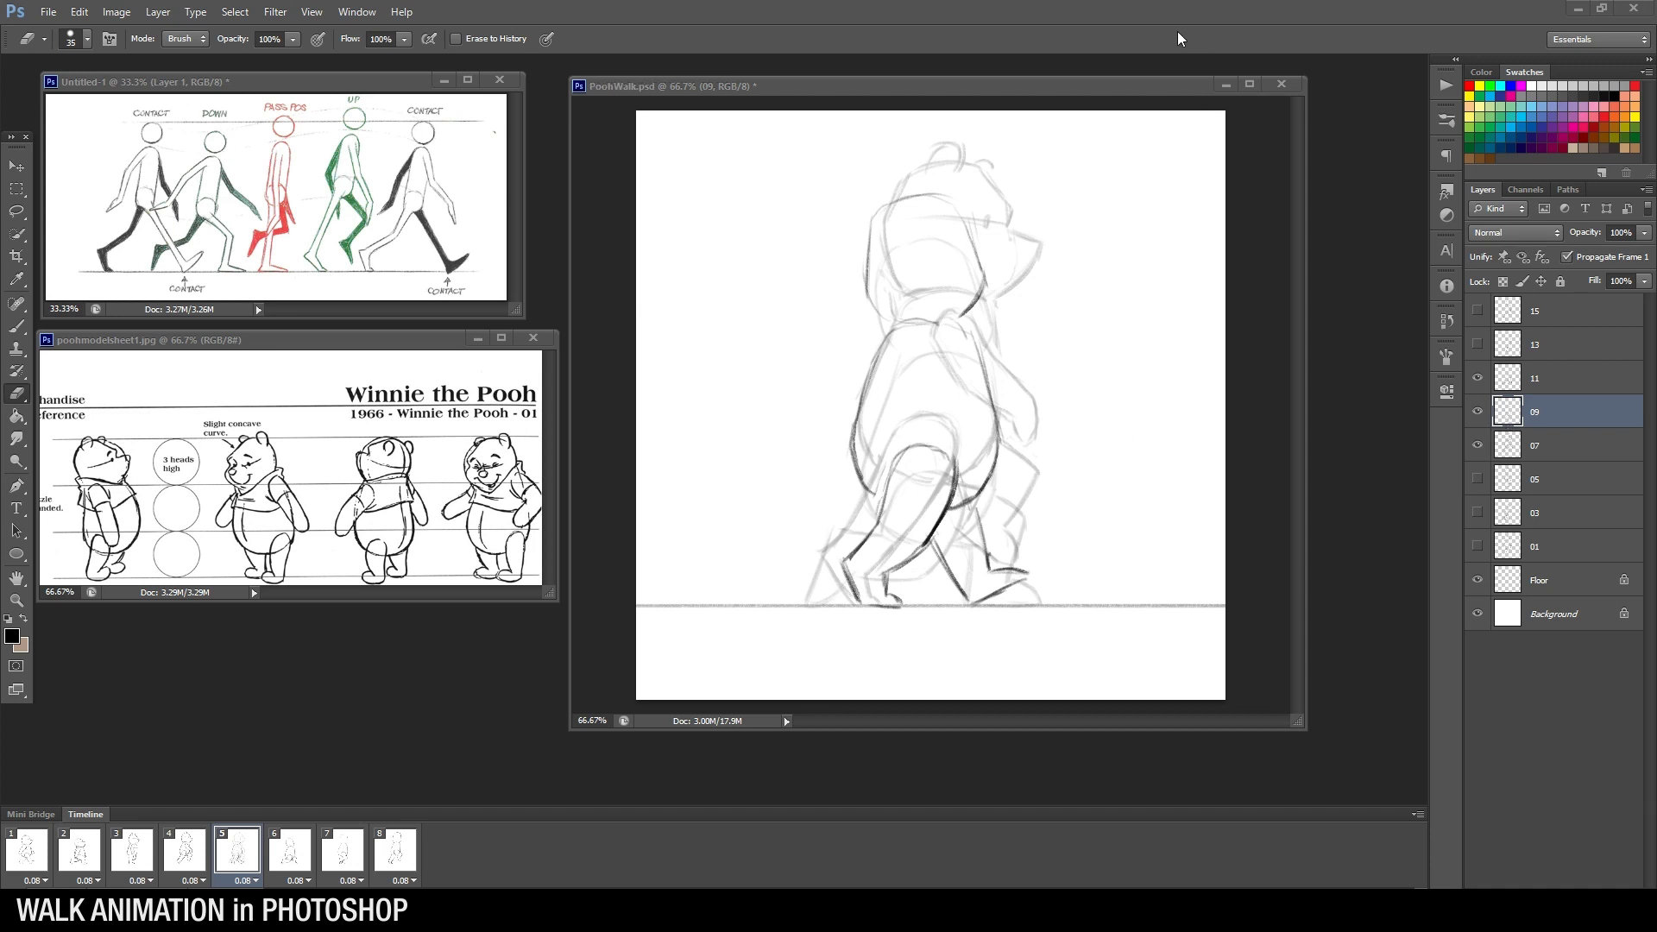
pyautogui.moveTo(1148, 93); pyautogui.dragTo(1150, 92)
# Erase the rear lower leg and foot of the contact pose on layer 09
pyautogui.press(']')
pyautogui.press(']')
pyautogui.press(']')
pyautogui.moveTo(920, 547)
pyautogui.mouseDown()
pyautogui.moveTo(886, 575)
pyautogui.moveTo(899, 609)
pyautogui.moveTo(865, 609)
pyautogui.moveTo(844, 555)
pyautogui.moveTo(914, 466)
pyautogui.moveTo(883, 499)
pyautogui.moveTo(900, 466)
pyautogui.moveTo(946, 512)
pyautogui.moveTo(900, 457)
pyautogui.moveTo(865, 528)
pyautogui.mouseUp()
pyautogui.press('b')
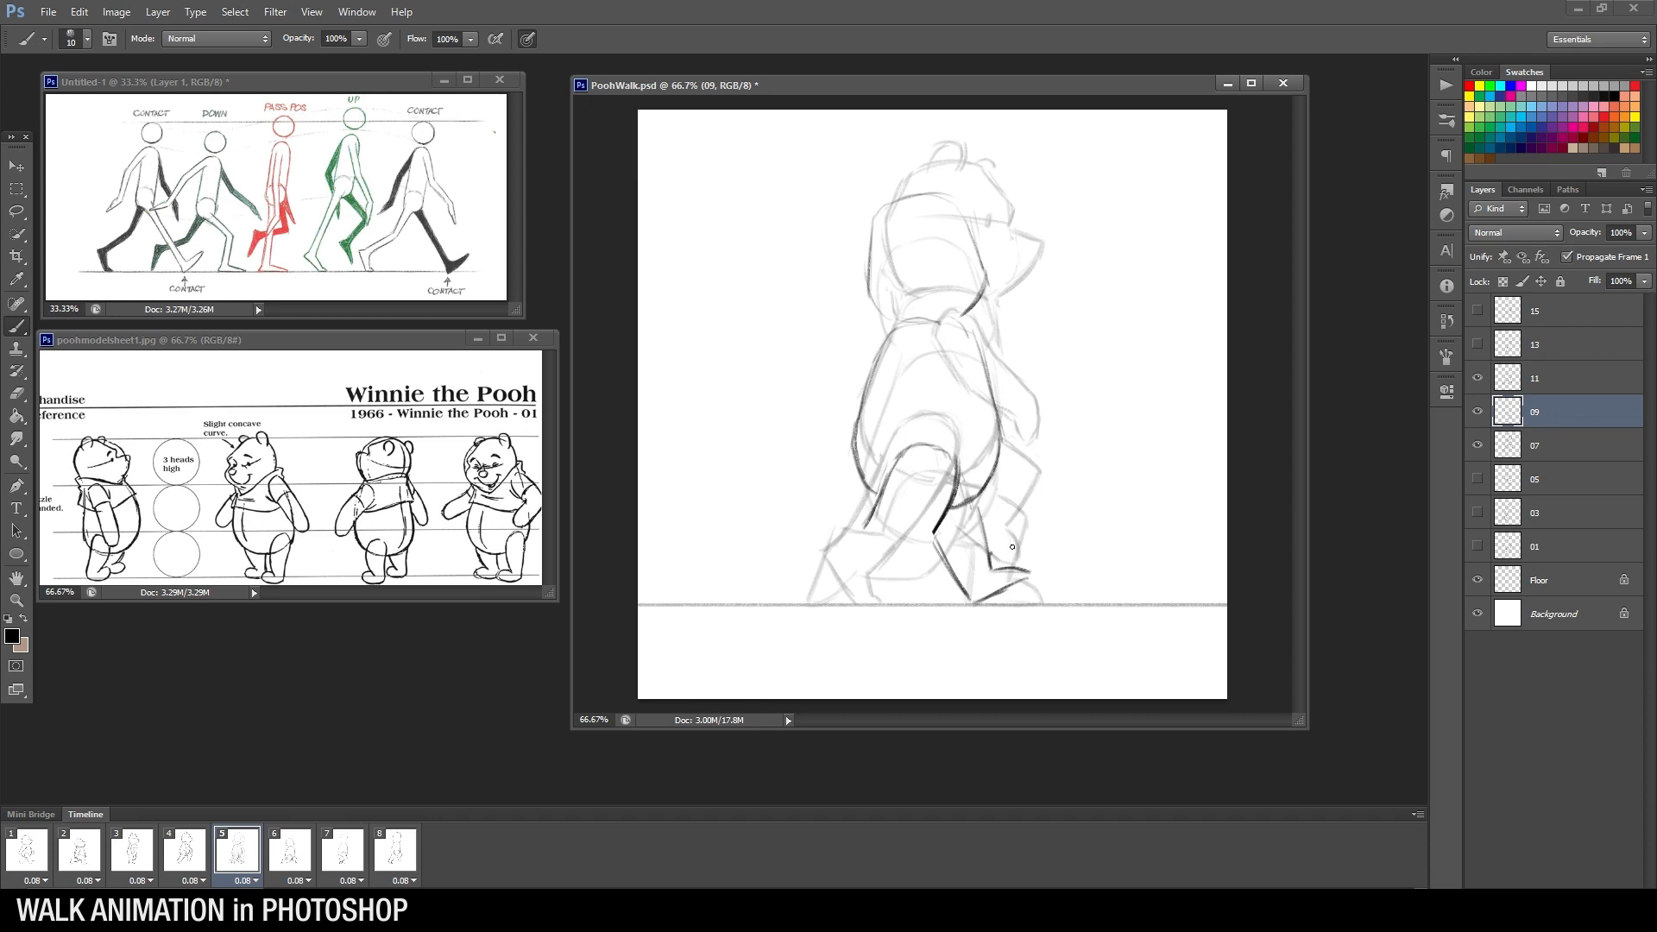
# Redraw the front edge of the contact pose's rear thigh as a curve running down from the belly
pyautogui.press('e')
pyautogui.moveTo(944, 528)
pyautogui.mouseDown()
pyautogui.moveTo(890, 559)
pyautogui.moveTo(943, 524)
pyautogui.mouseUp()
pyautogui.press('b')
pyautogui.press('e')
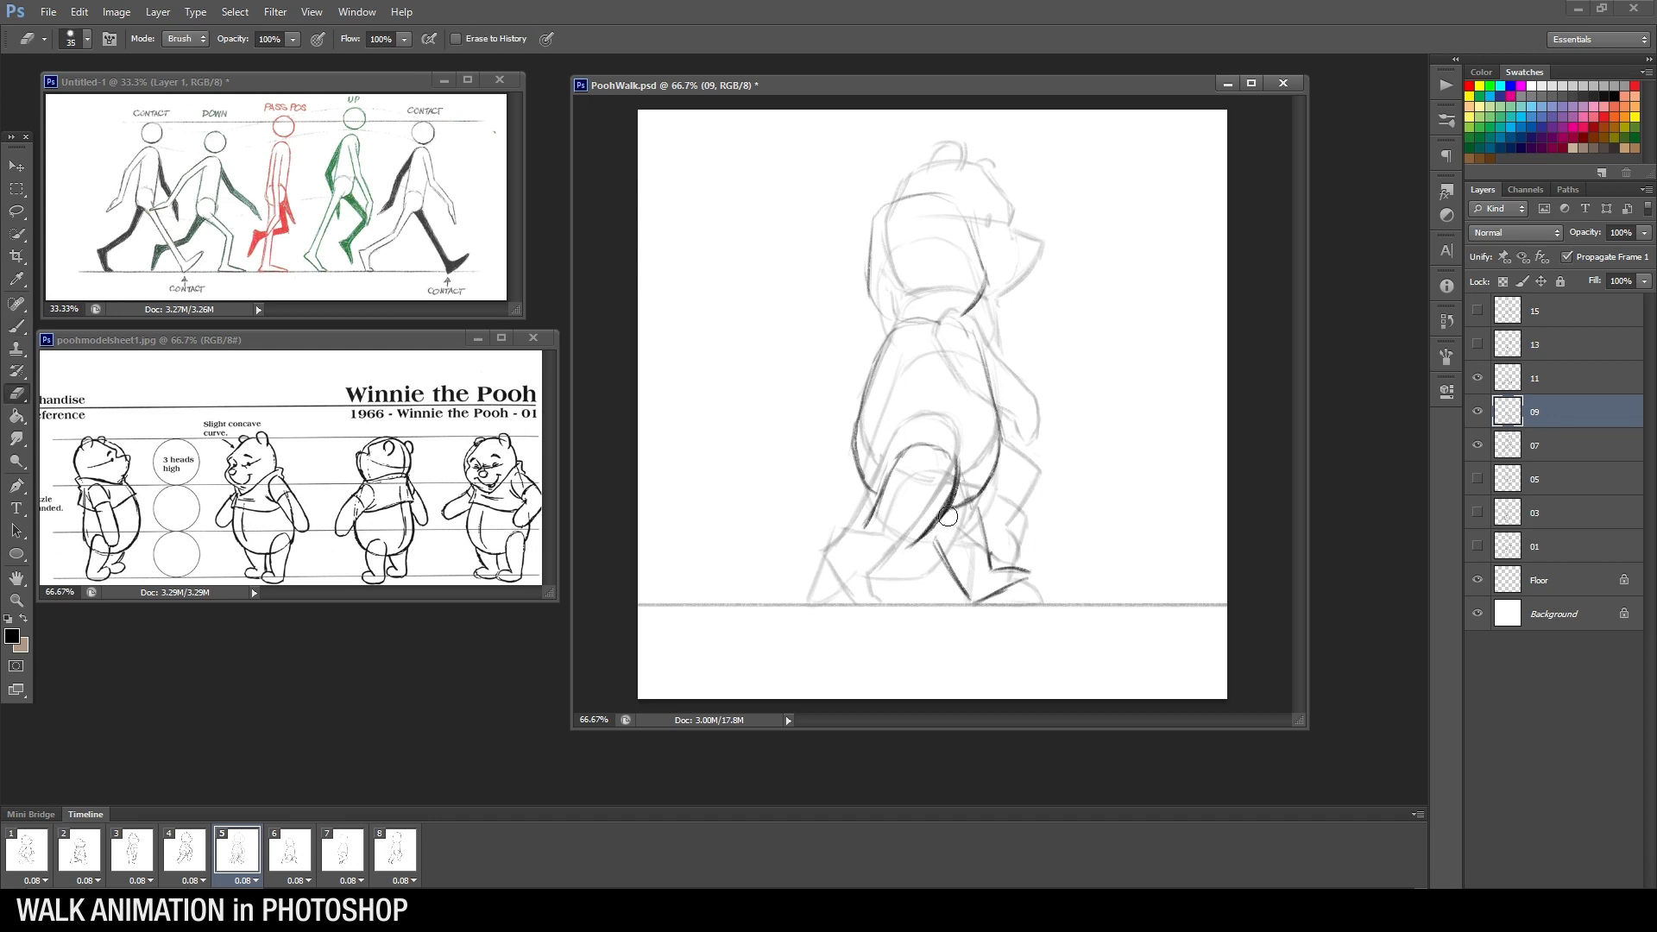
pyautogui.press('b')
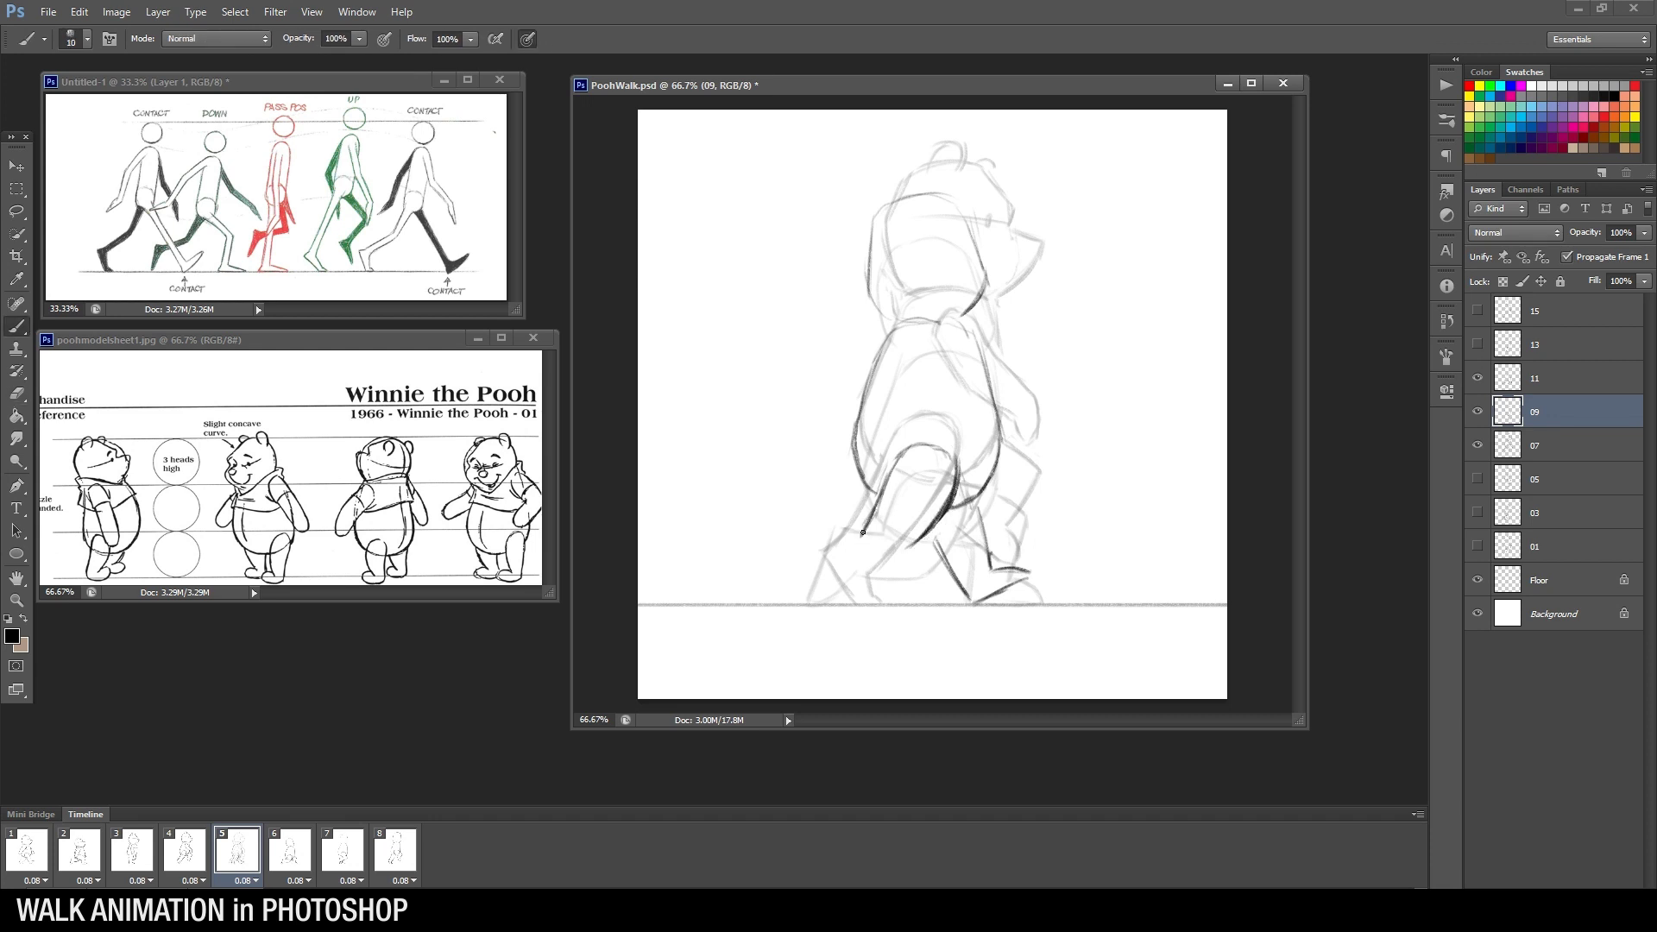
# Draw the back of the contact pose's rear lower leg down to the heel, plus the underside of the shin
pyautogui.moveTo(870, 525)
pyautogui.mouseDown()
pyautogui.moveTo(823, 549)
pyautogui.moveTo(826, 588)
pyautogui.moveTo(826, 554)
pyautogui.moveTo(908, 551)
pyautogui.moveTo(947, 508)
pyautogui.moveTo(902, 557)
pyautogui.mouseUp()
pyautogui.press('e')
pyautogui.press('b')
pyautogui.press('e')
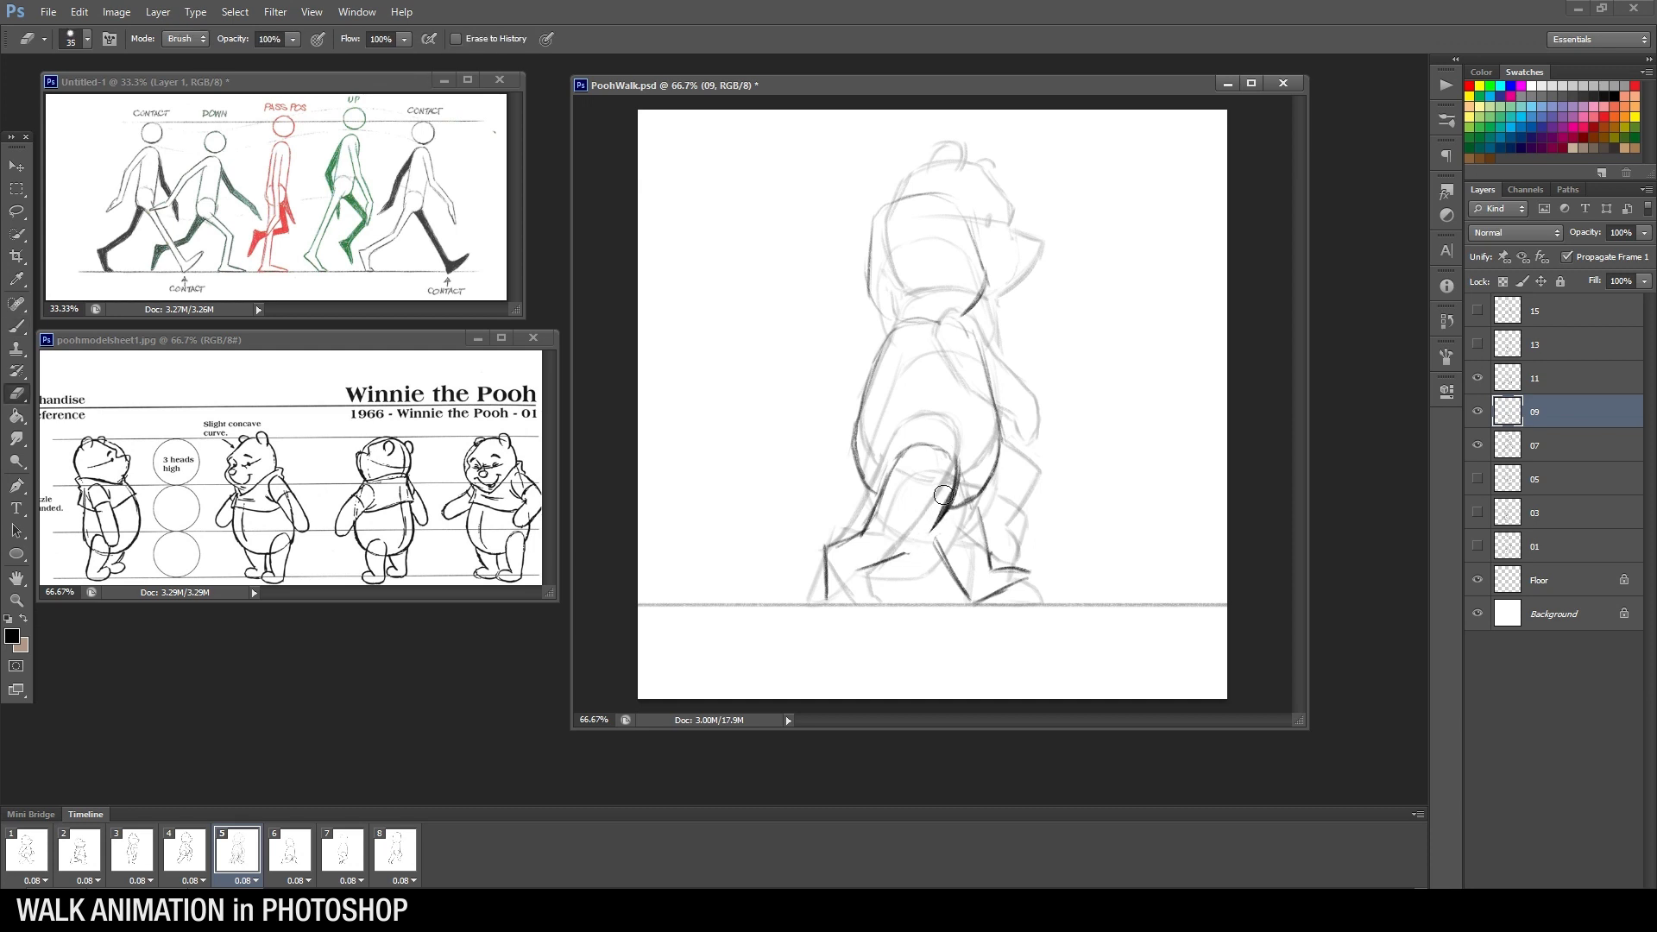
# Join the rear thigh to the knee, draw the foot on the floor line, and compare layer 09 with the guide poses
pyautogui.press('b')
pyautogui.moveTo(954, 488); pyautogui.dragTo(907, 561)
pyautogui.press('e')
pyautogui.press('b')
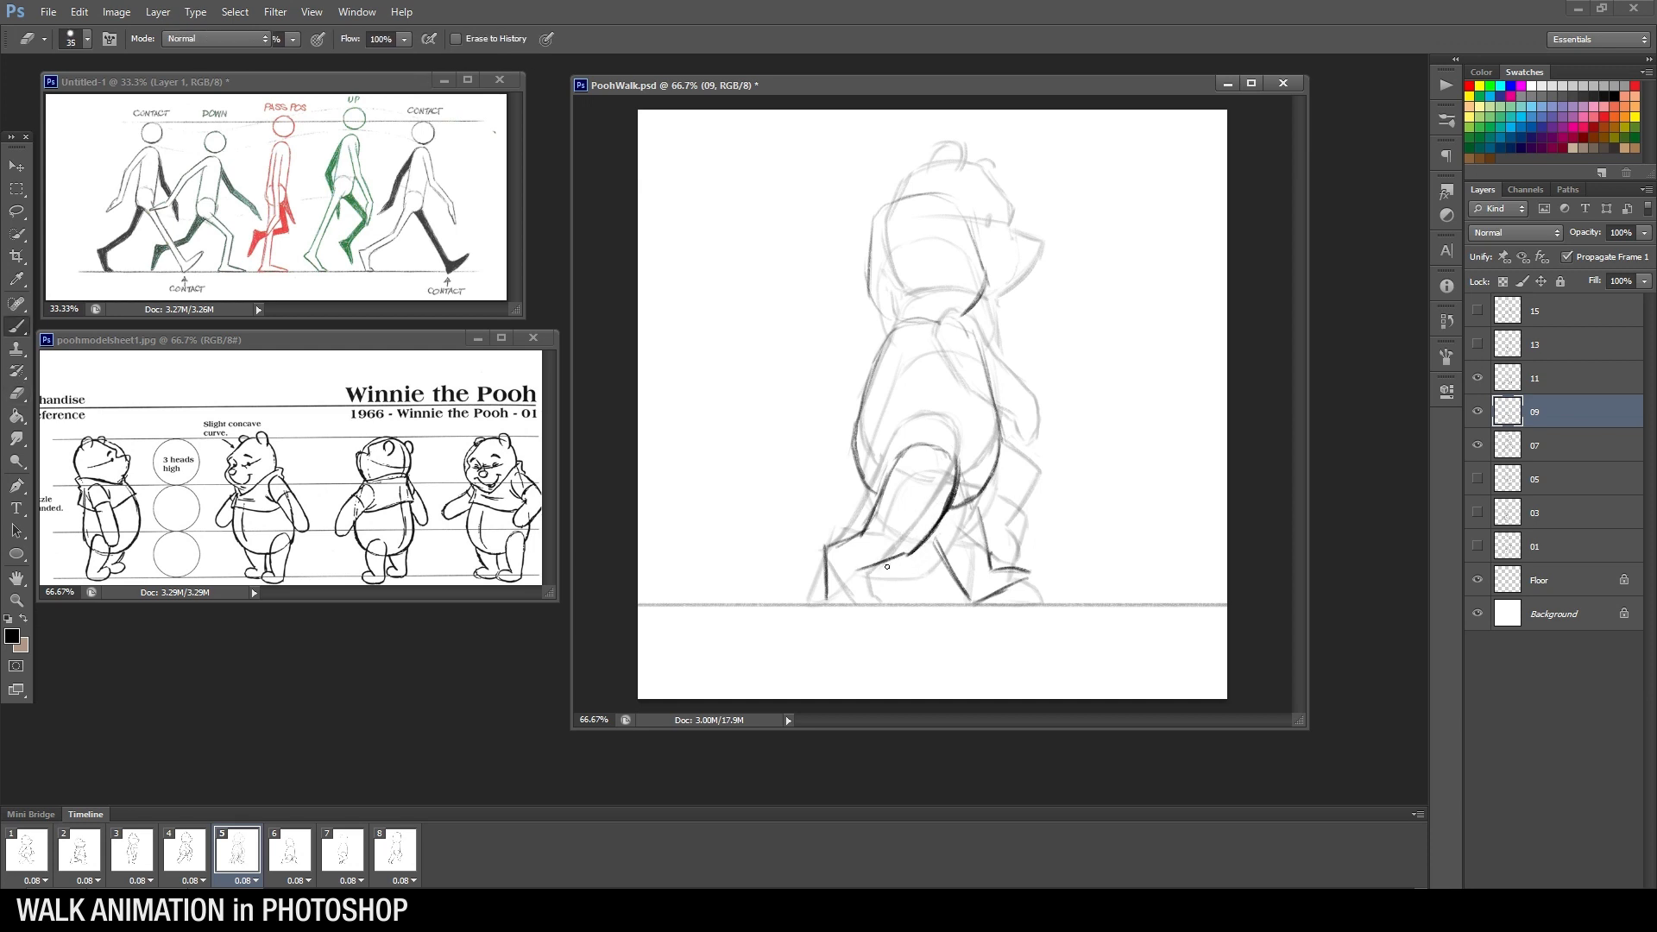
pyautogui.moveTo(858, 604); pyautogui.dragTo(841, 604)
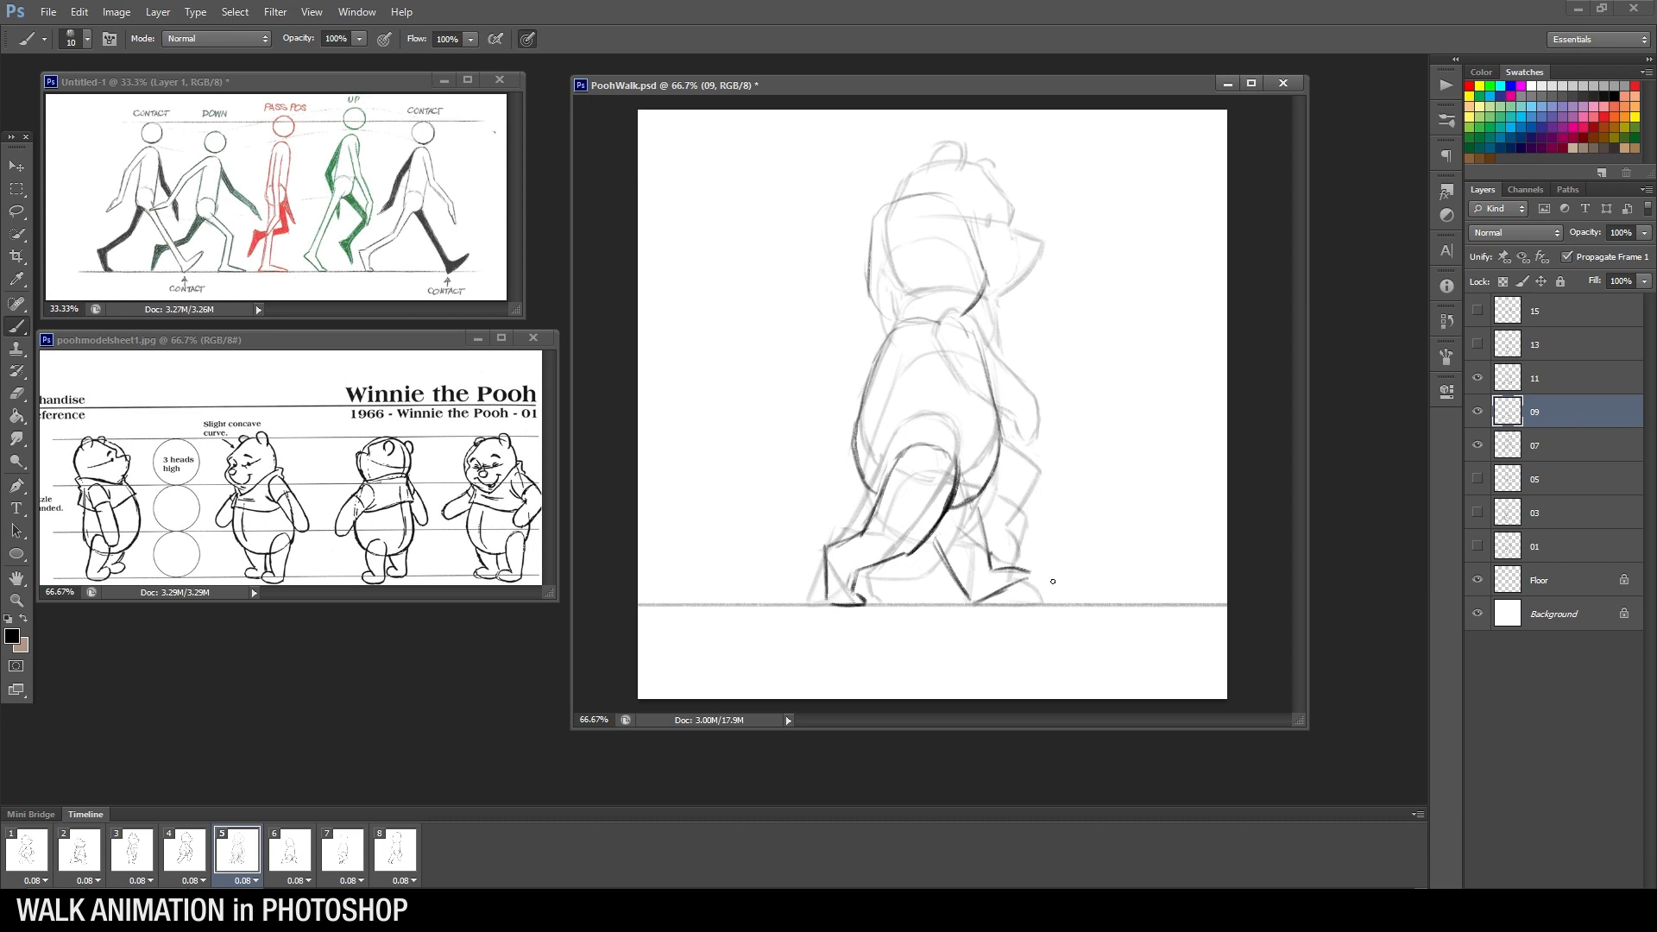
pyautogui.click(1478, 413)
pyautogui.click(1480, 415)
pyautogui.click(1478, 414)
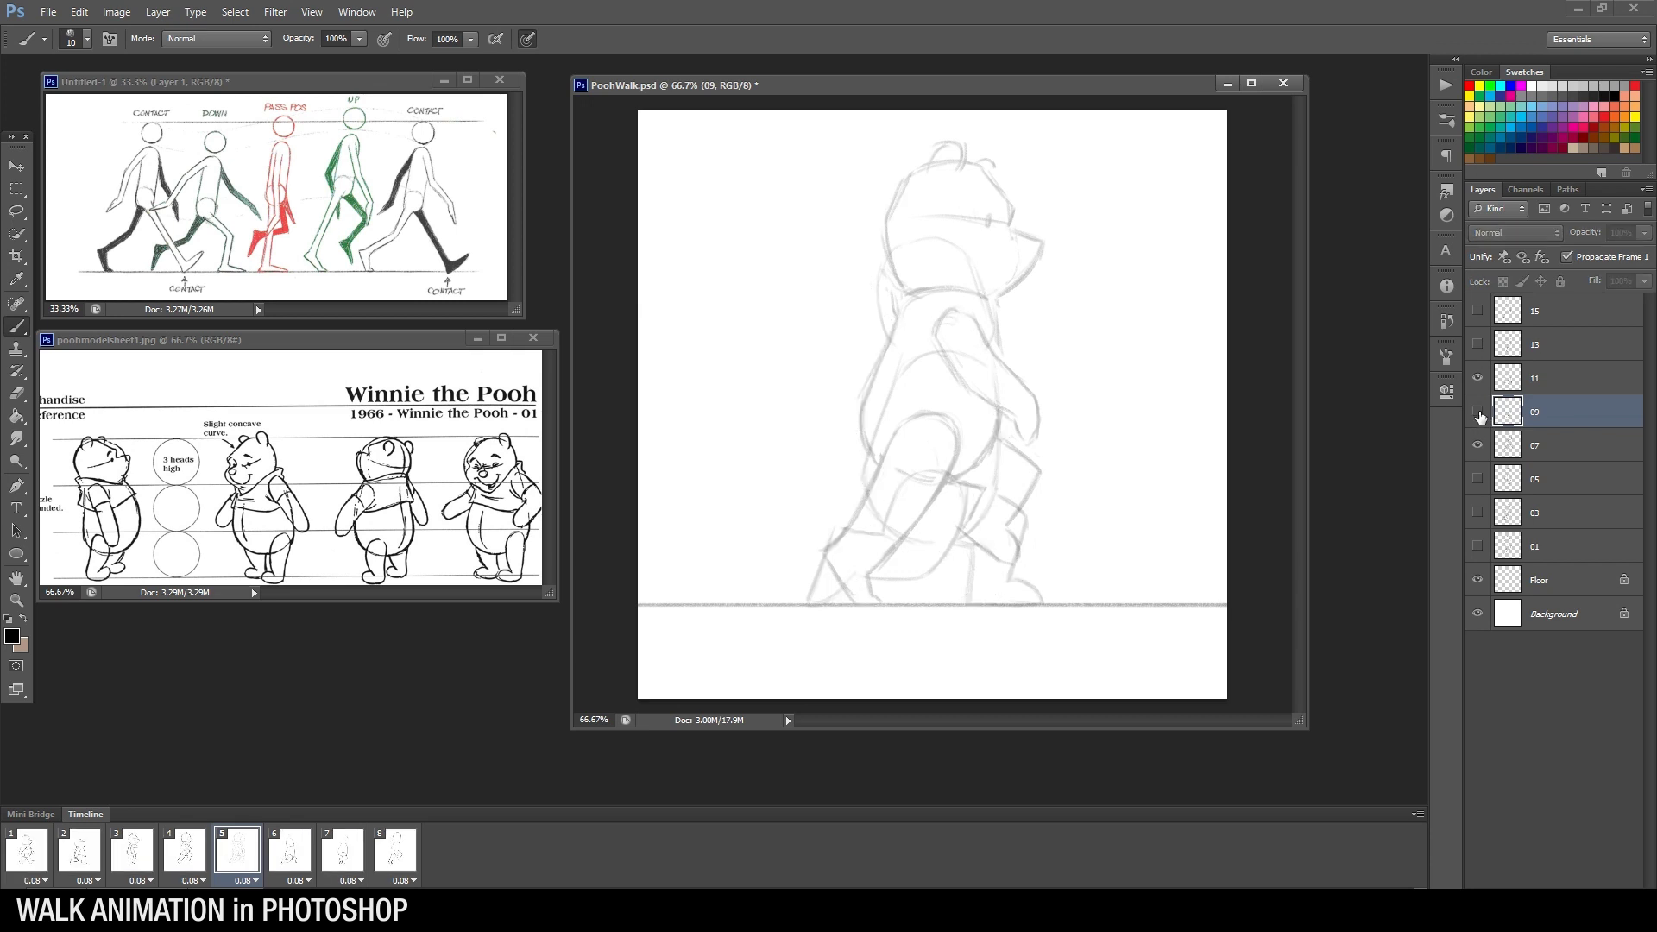
pyautogui.click(1479, 415)
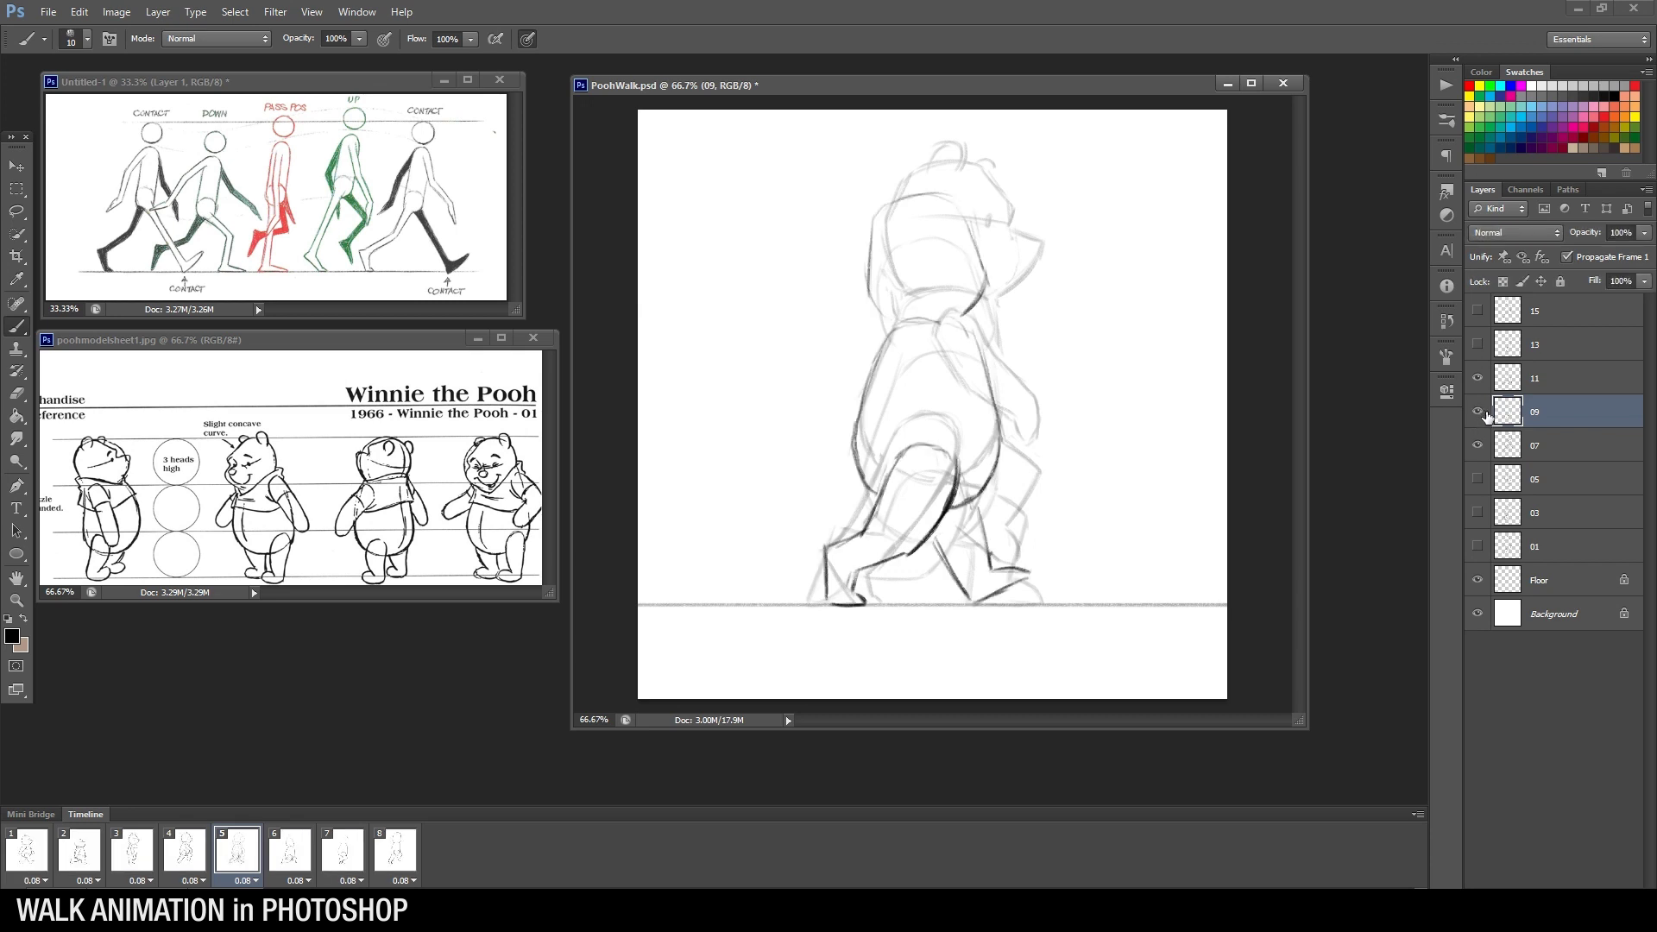
# Draw the front edge of the contact pose's forward leg on layer 09 and compare the pose with its neighbours
pyautogui.moveTo(982, 509); pyautogui.dragTo(992, 568)
pyautogui.click(1478, 415)
pyautogui.click(1478, 414)
# Select the contact pose's head freehand, shift it slightly forward over the body, and compare layer 09 with the guide poses
pyautogui.press('l')
pyautogui.moveTo(954, 184)
pyautogui.mouseDown()
pyautogui.moveTo(1006, 286)
pyautogui.moveTo(971, 317)
pyautogui.moveTo(887, 322)
pyautogui.moveTo(863, 255)
pyautogui.mouseUp()
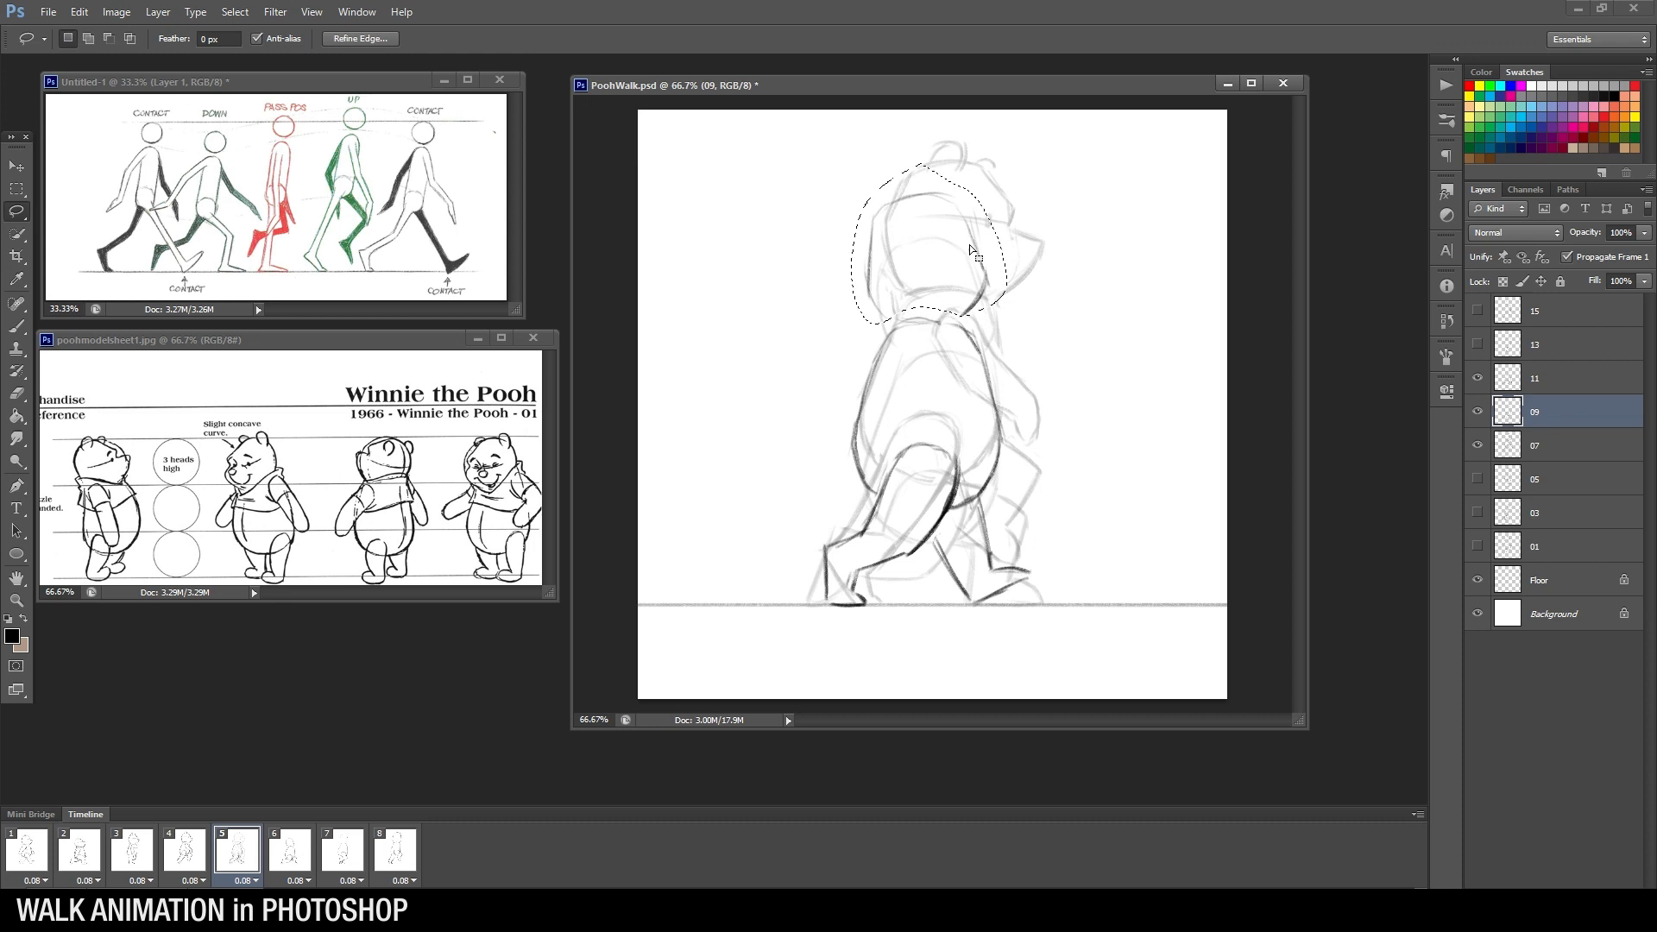
pyautogui.press('v')
pyautogui.moveTo(969, 275); pyautogui.dragTo(981, 278)
pyautogui.press('l')
pyautogui.rightClick(1077, 306)
pyautogui.click(1079, 301)
pyautogui.press('e')
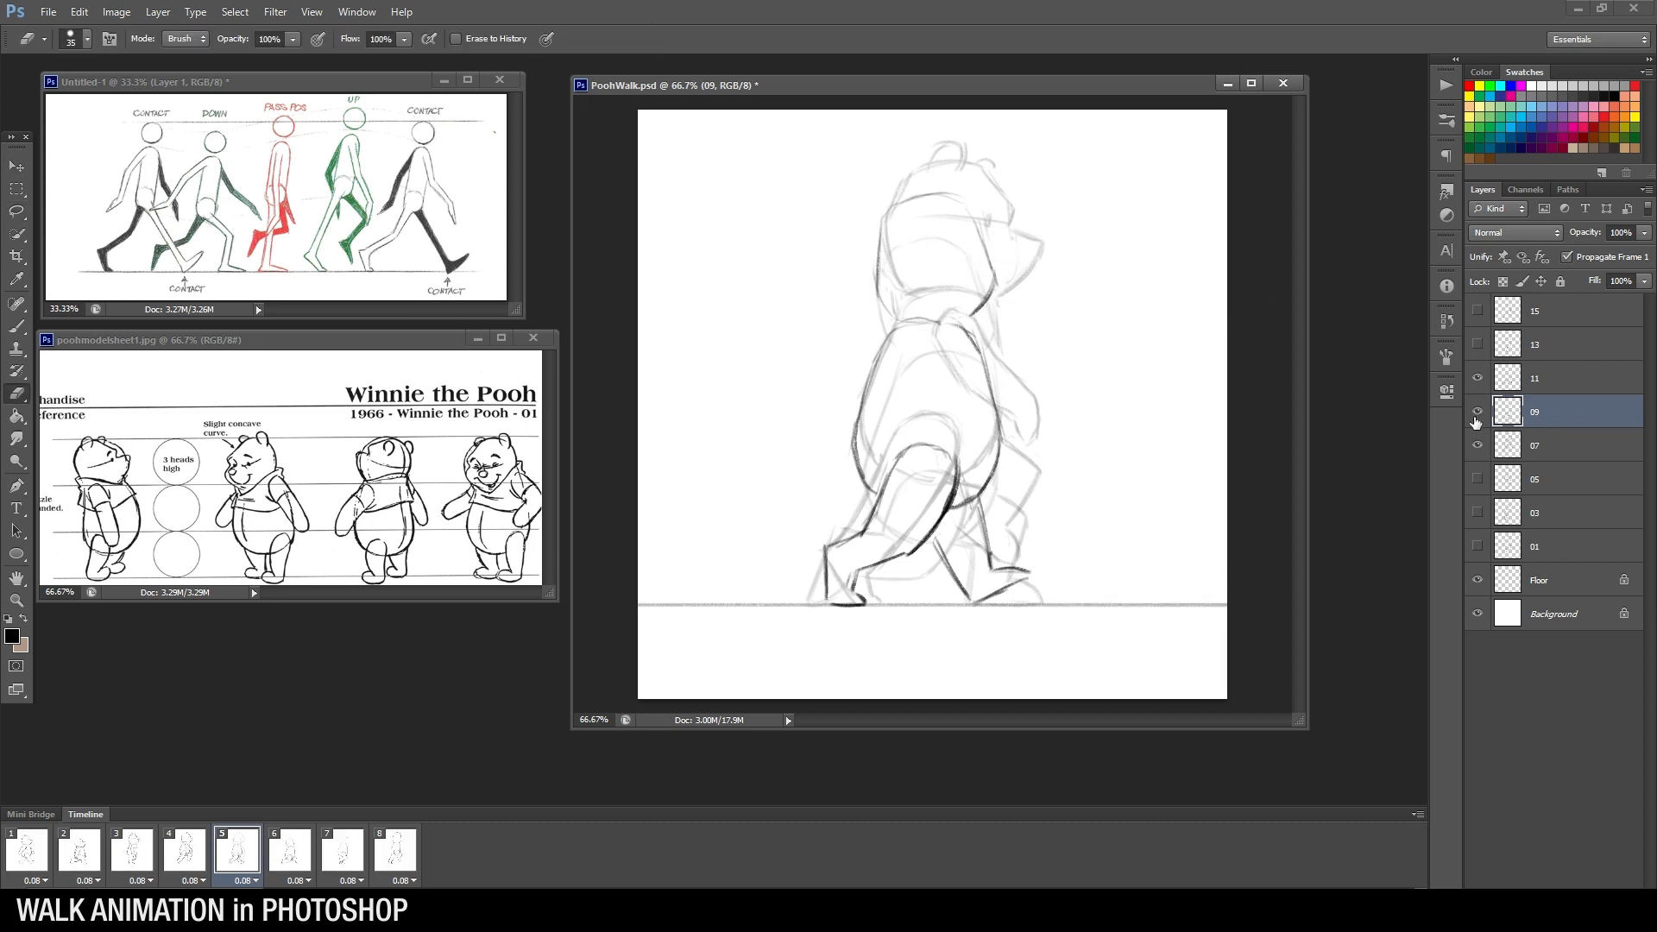
pyautogui.click(1478, 413)
pyautogui.click(1478, 412)
# Erase the back contour of the contact pose's torso and redraw it from neck to hip, including the shoulder line
pyautogui.press(']')
pyautogui.press('b')
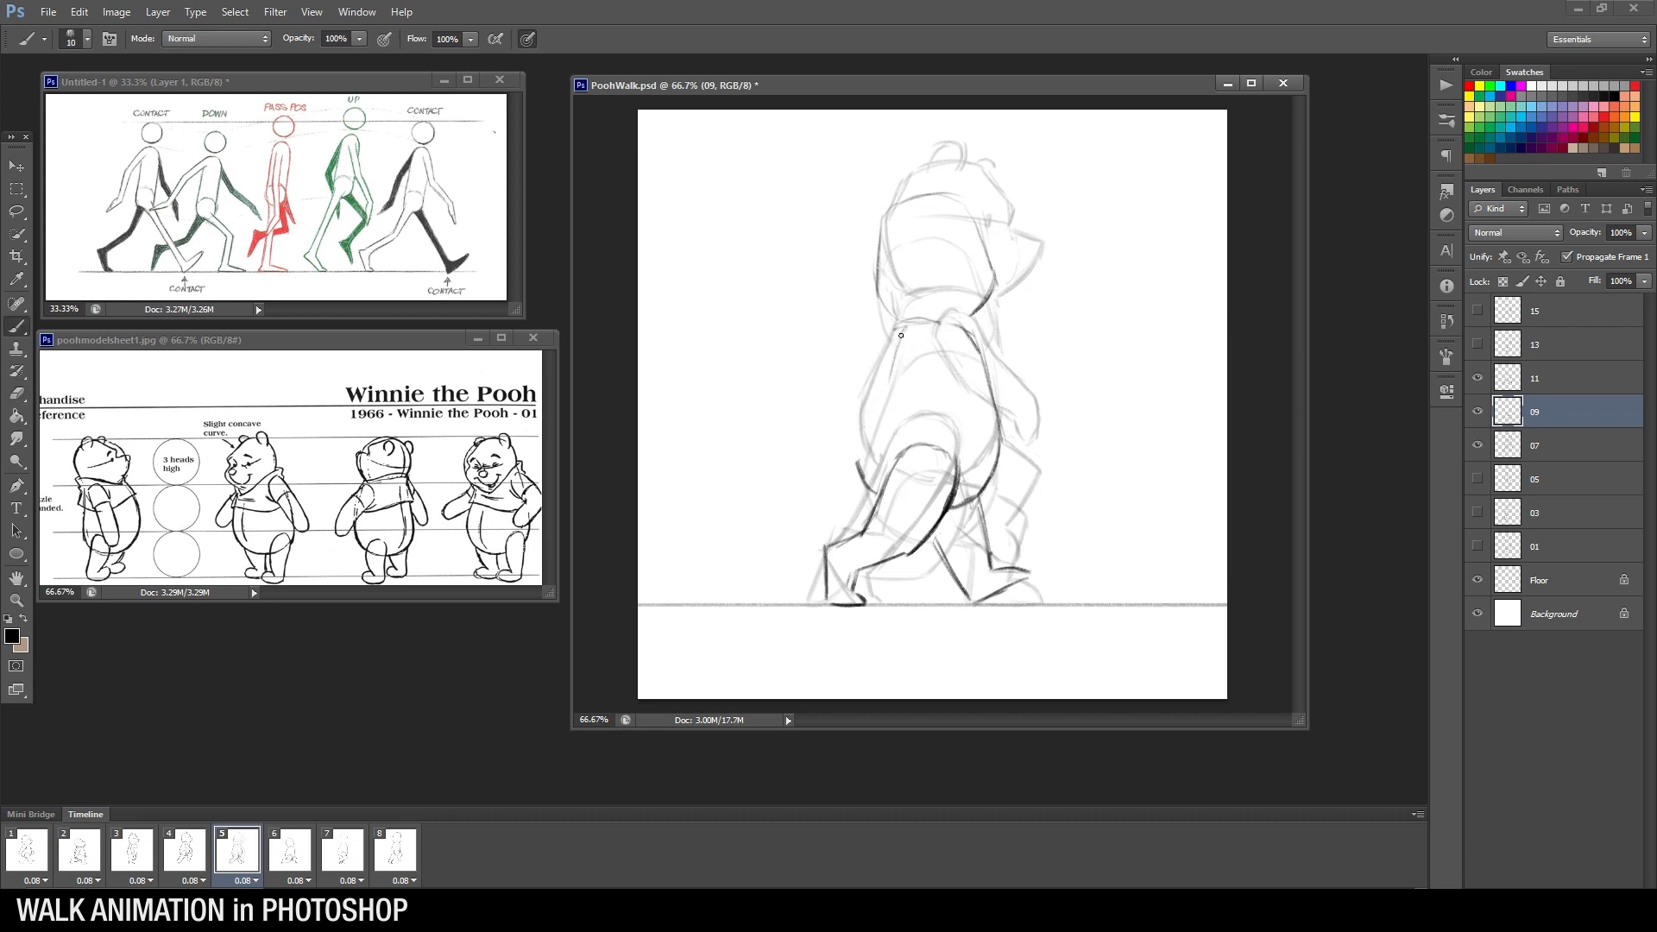
pyautogui.press('e')
pyautogui.moveTo(901, 339)
pyautogui.mouseDown()
pyautogui.moveTo(854, 449)
pyautogui.moveTo(874, 414)
pyautogui.moveTo(858, 471)
pyautogui.mouseUp()
pyautogui.press('b')
pyautogui.press('e')
pyautogui.press('b')
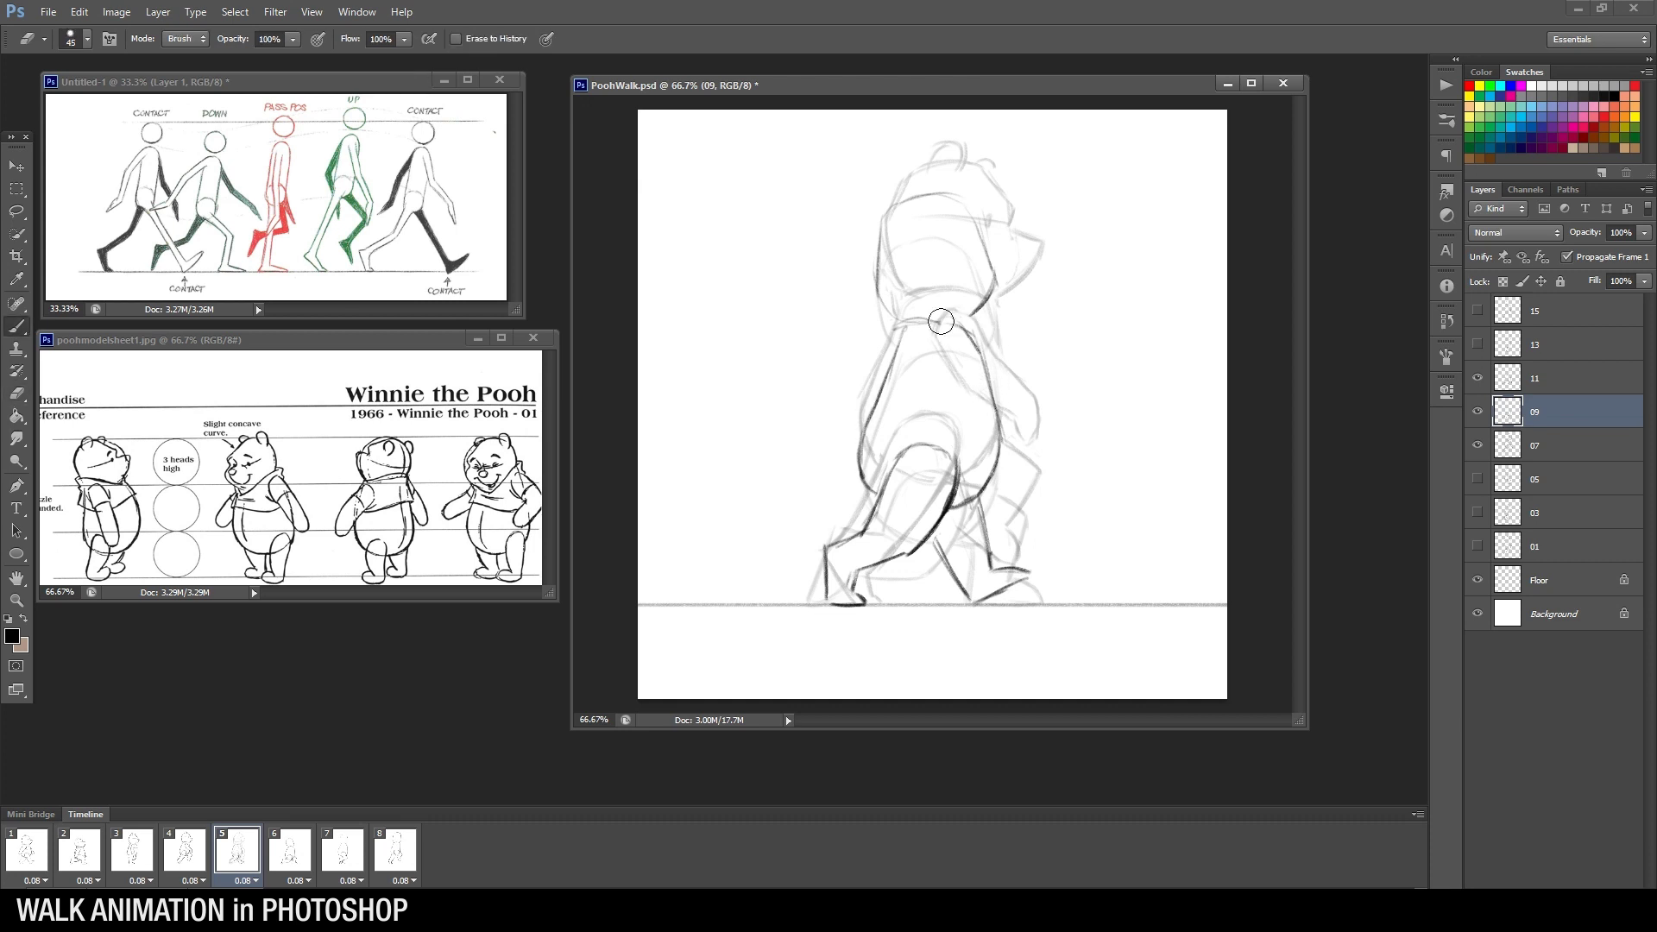
pyautogui.moveTo(915, 320); pyautogui.dragTo(977, 336)
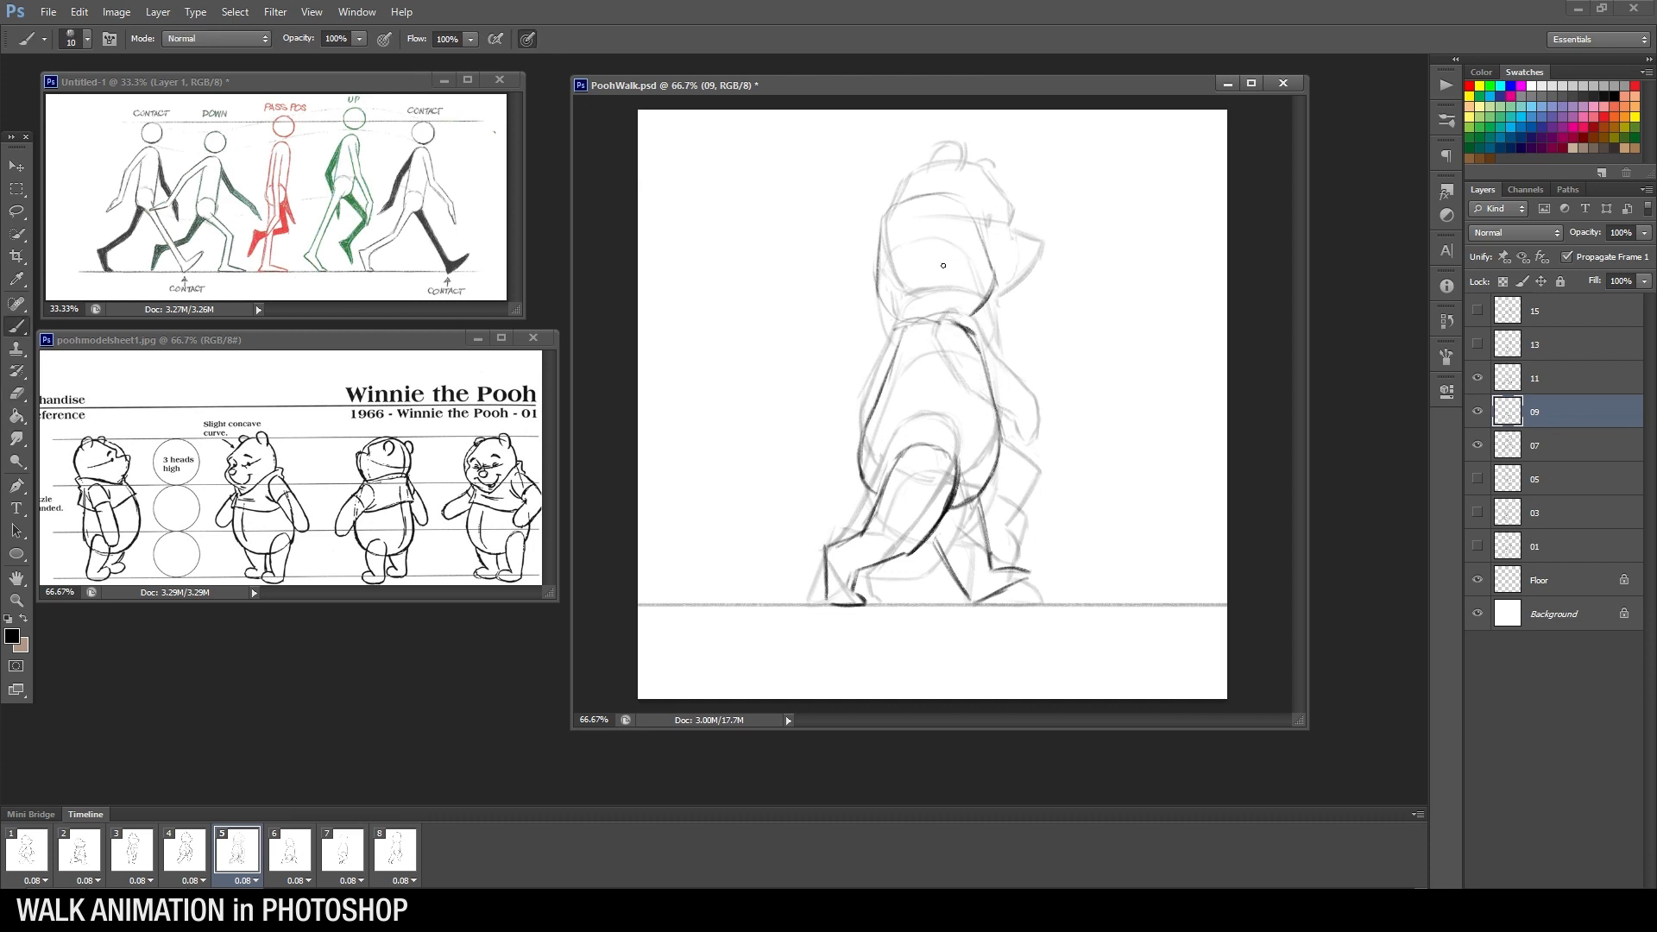
# Draw the eye line across the contact pose's head, plus the pointed snout and the jaw curving back beneath it
pyautogui.moveTo(885, 269)
pyautogui.mouseDown()
pyautogui.moveTo(979, 226)
pyautogui.moveTo(974, 251)
pyautogui.moveTo(1017, 257)
pyautogui.mouseUp()
pyautogui.click(1481, 412)
pyautogui.click(1481, 413)
pyautogui.click(1481, 413)
pyautogui.click(1478, 411)
pyautogui.moveTo(1017, 272)
pyautogui.mouseDown()
pyautogui.moveTo(976, 314)
pyautogui.moveTo(985, 301)
pyautogui.mouseUp()
pyautogui.press('e')
pyautogui.press('b')
# Draw the ears, crown and rounded back of the contact pose's head, and sketch the shirt collar at the neck
pyautogui.moveTo(894, 209); pyautogui.dragTo(939, 199)
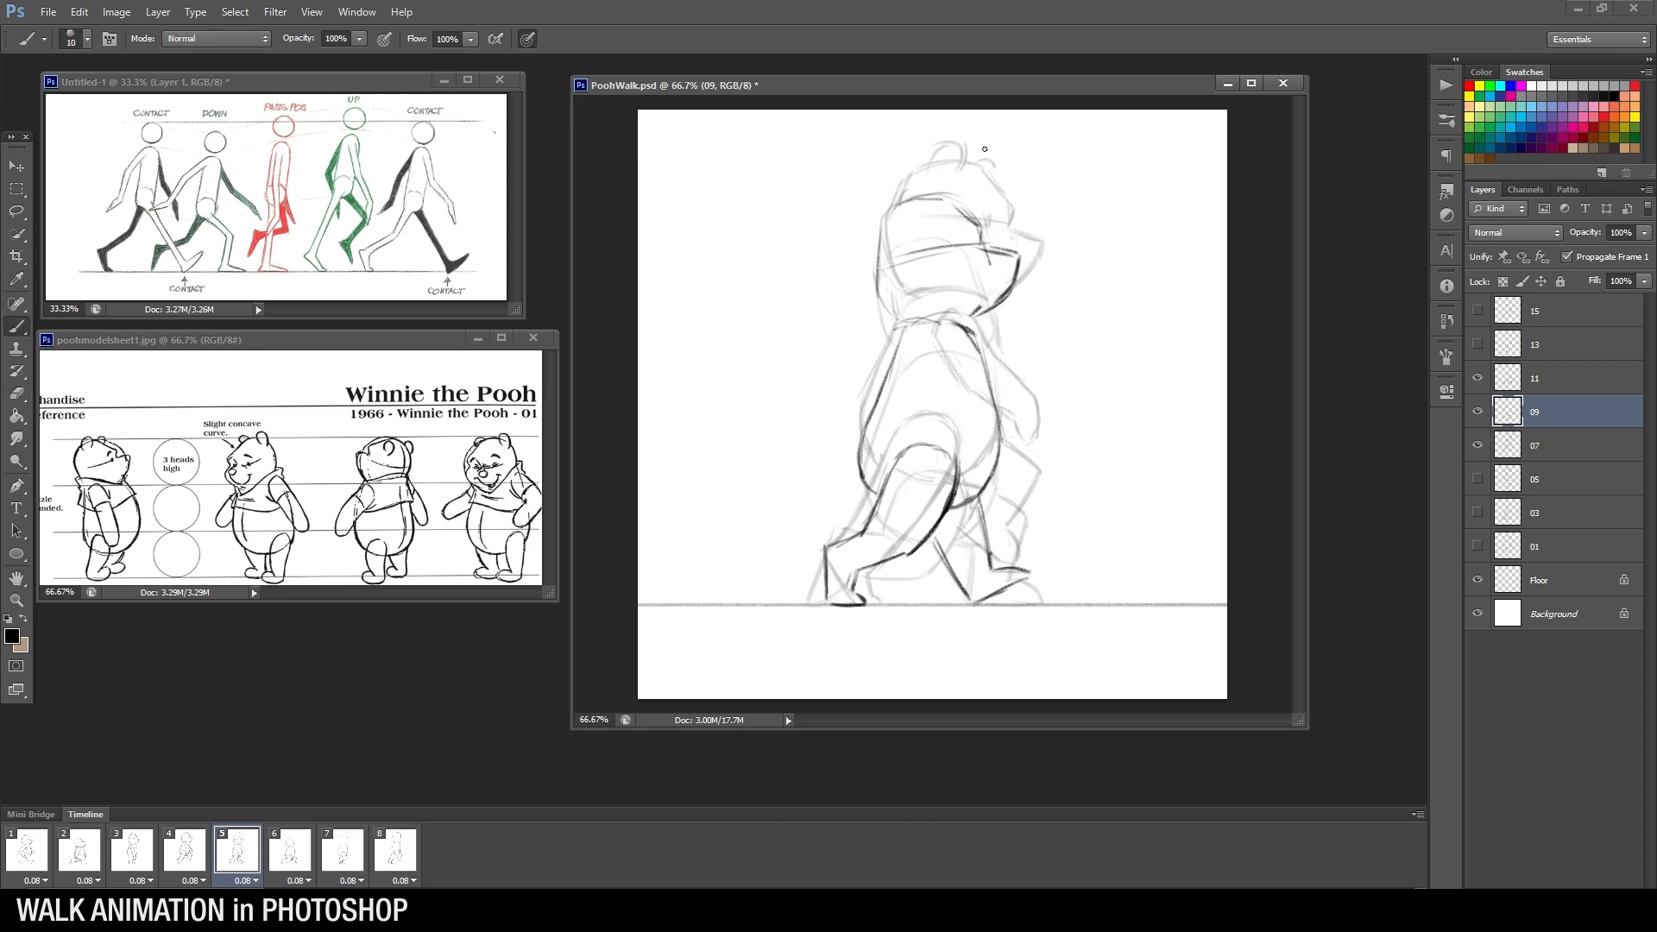
pyautogui.moveTo(925, 204)
pyautogui.mouseDown()
pyautogui.moveTo(920, 181)
pyautogui.moveTo(925, 201)
pyautogui.moveTo(881, 237)
pyautogui.moveTo(890, 255)
pyautogui.moveTo(881, 243)
pyautogui.mouseUp()
pyautogui.press('e')
pyautogui.press('b')
pyautogui.moveTo(885, 212)
pyautogui.mouseDown()
pyautogui.moveTo(873, 272)
pyautogui.moveTo(906, 325)
pyautogui.mouseUp()
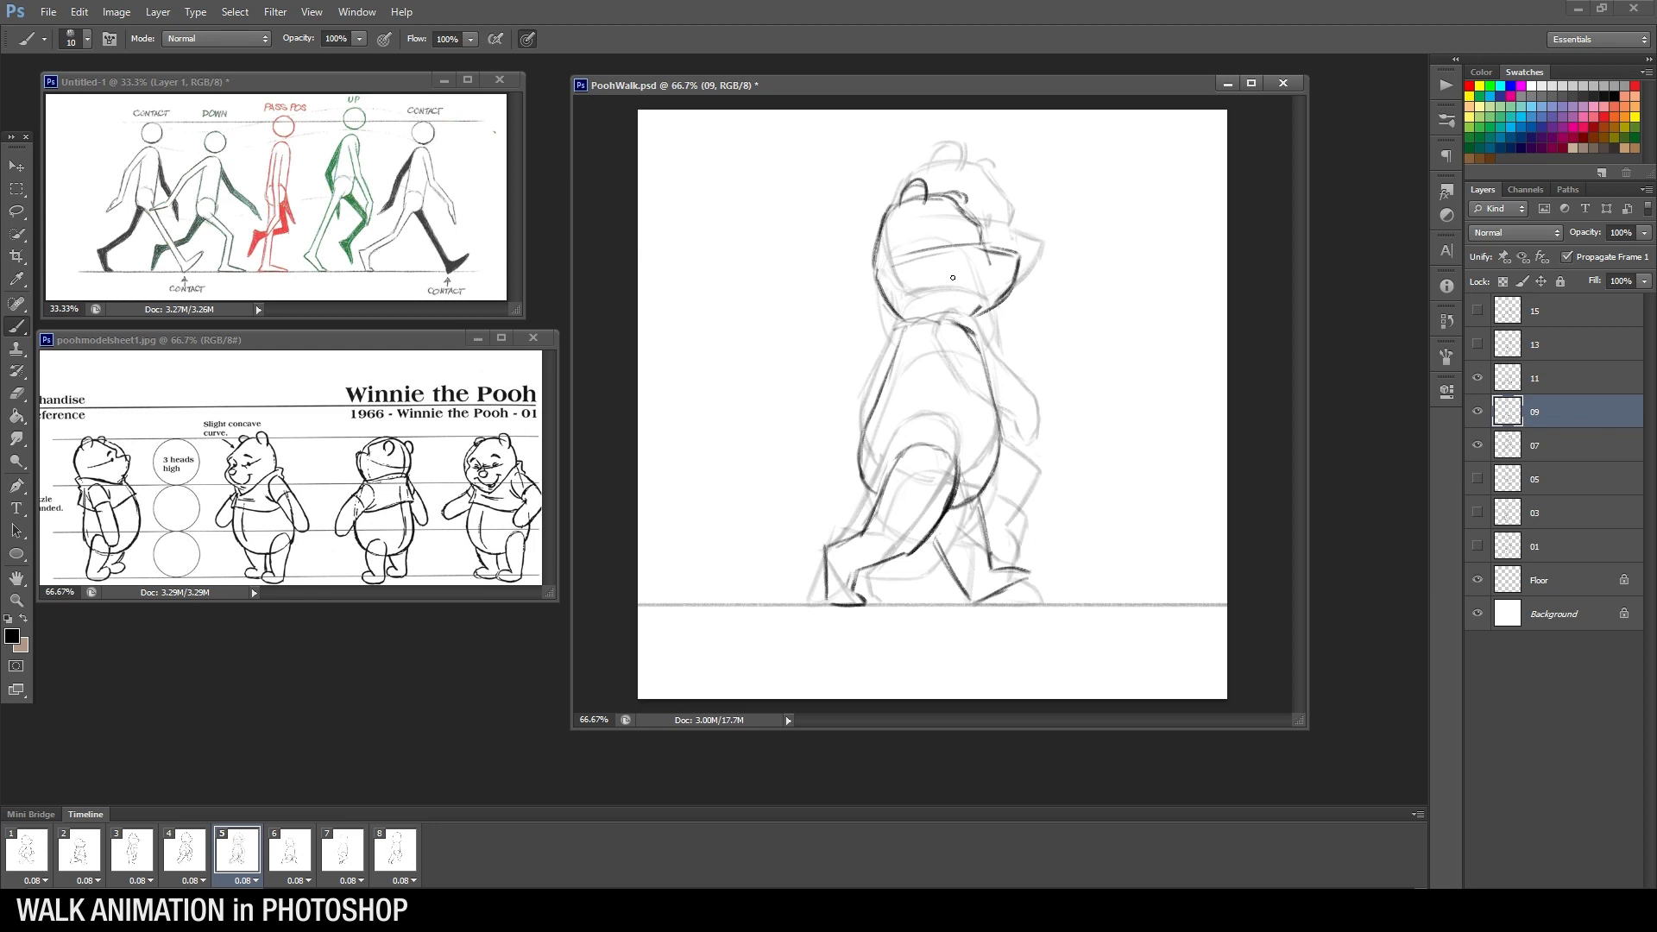
pyautogui.moveTo(937, 317); pyautogui.dragTo(960, 324)
pyautogui.moveTo(888, 330); pyautogui.dragTo(885, 362)
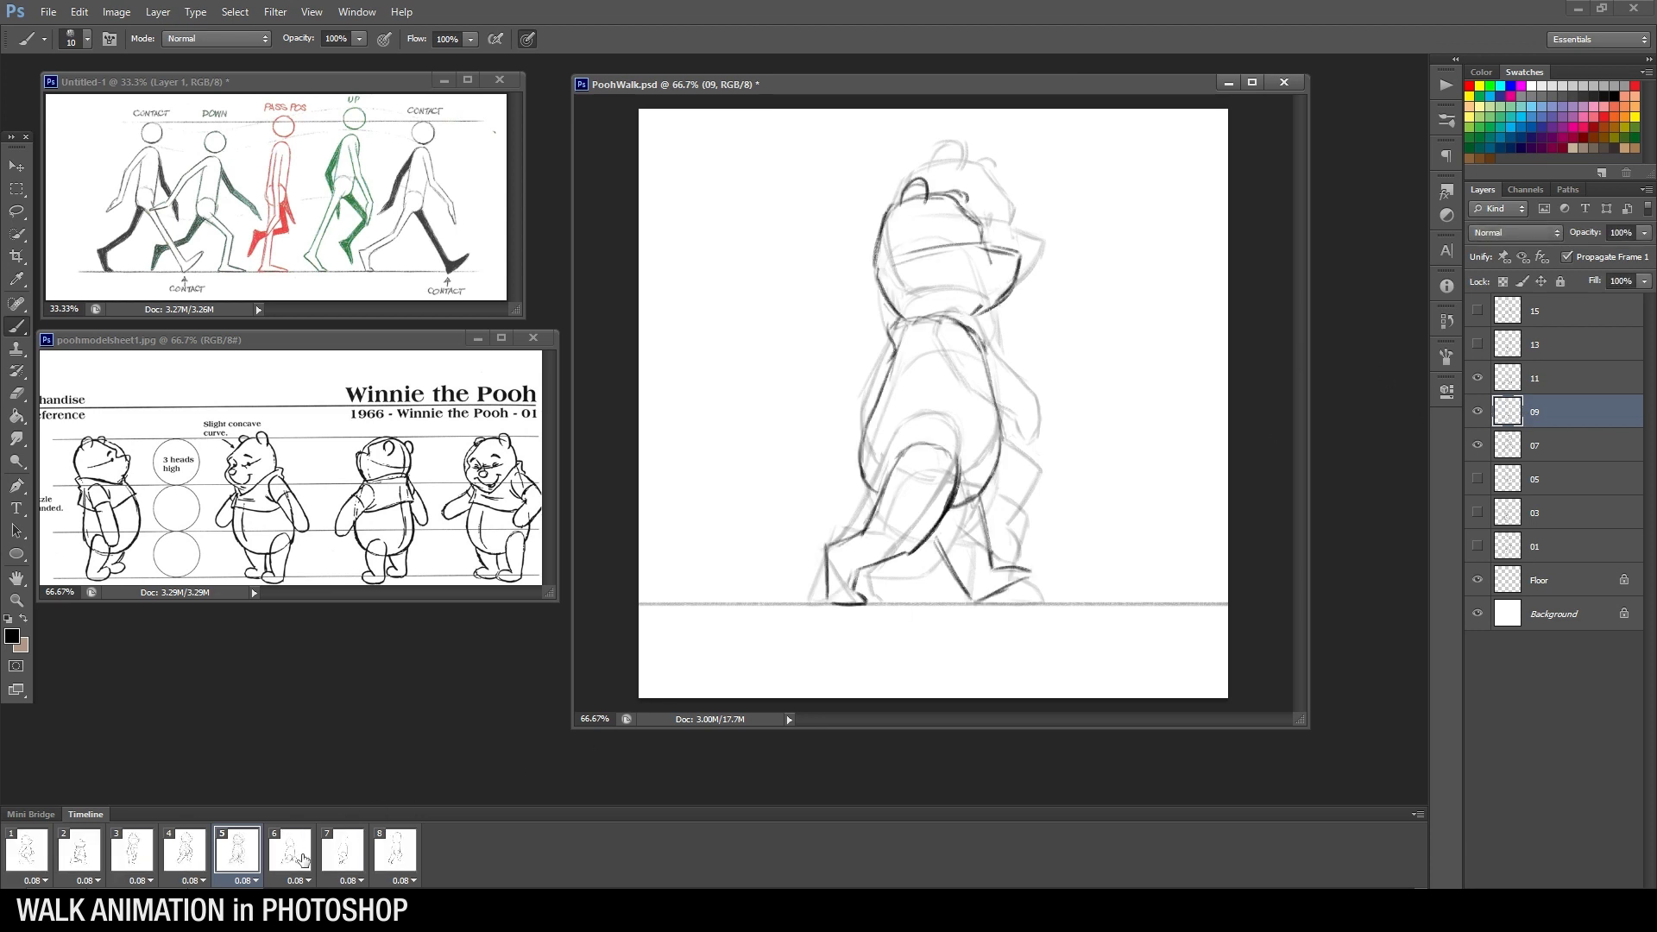
# Compare the poses in frames 2 to 6 of the timeline to judge the arm swing for frame 5
pyautogui.click(298, 855)
pyautogui.click(181, 863)
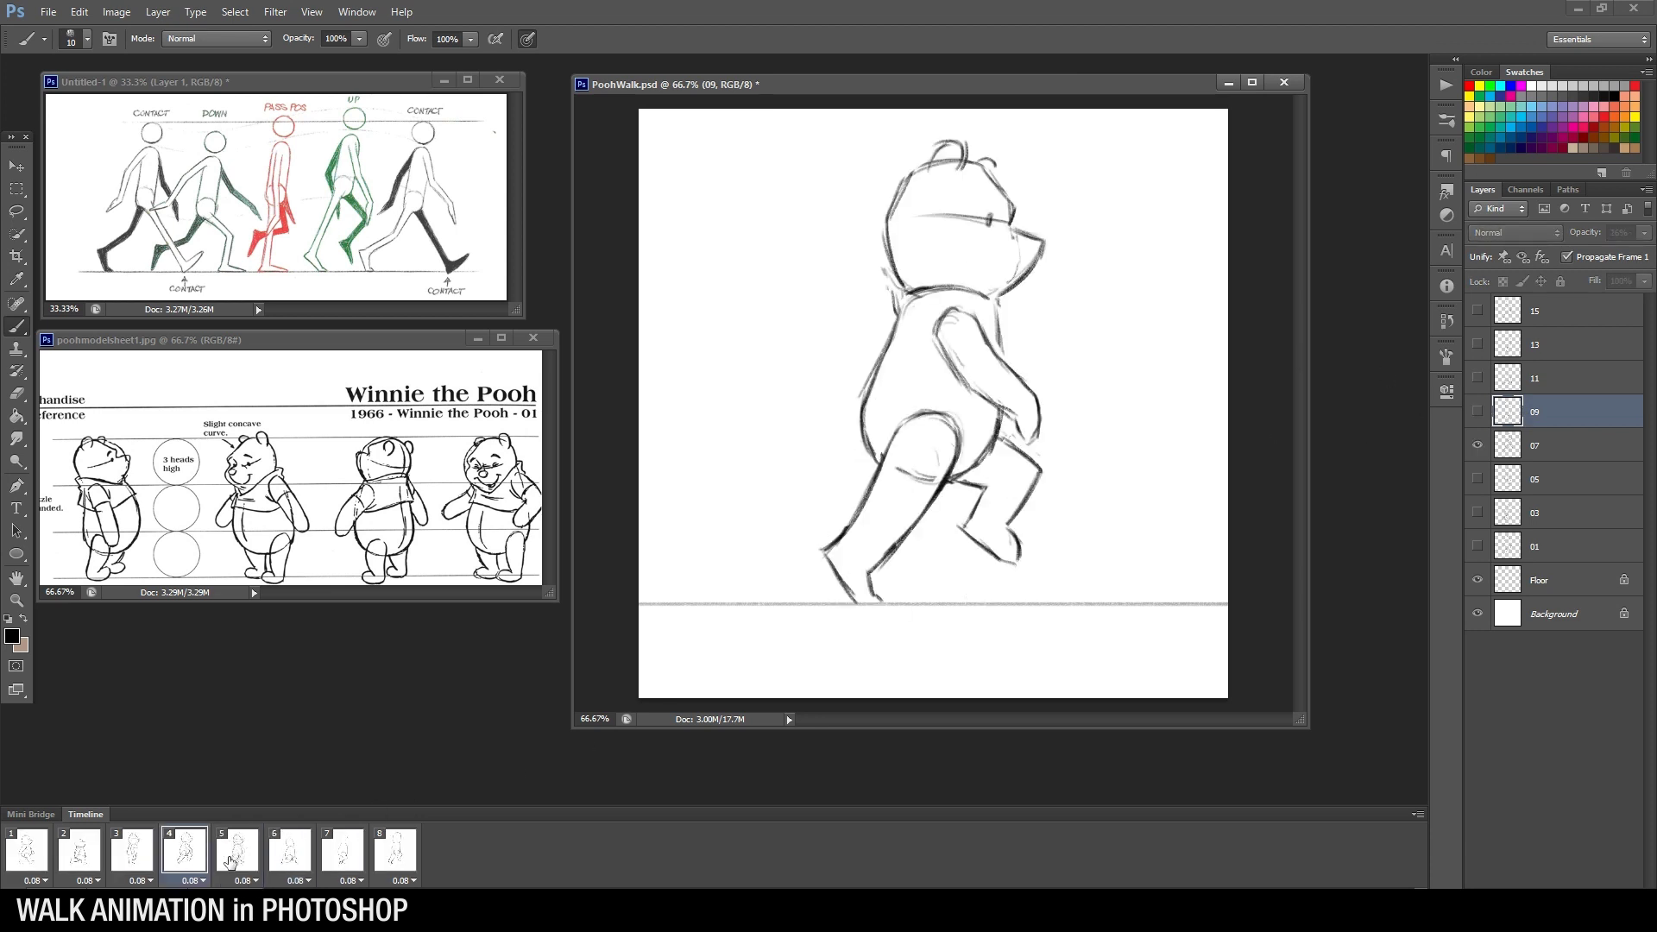
pyautogui.click(229, 863)
pyautogui.click(190, 863)
pyautogui.click(226, 860)
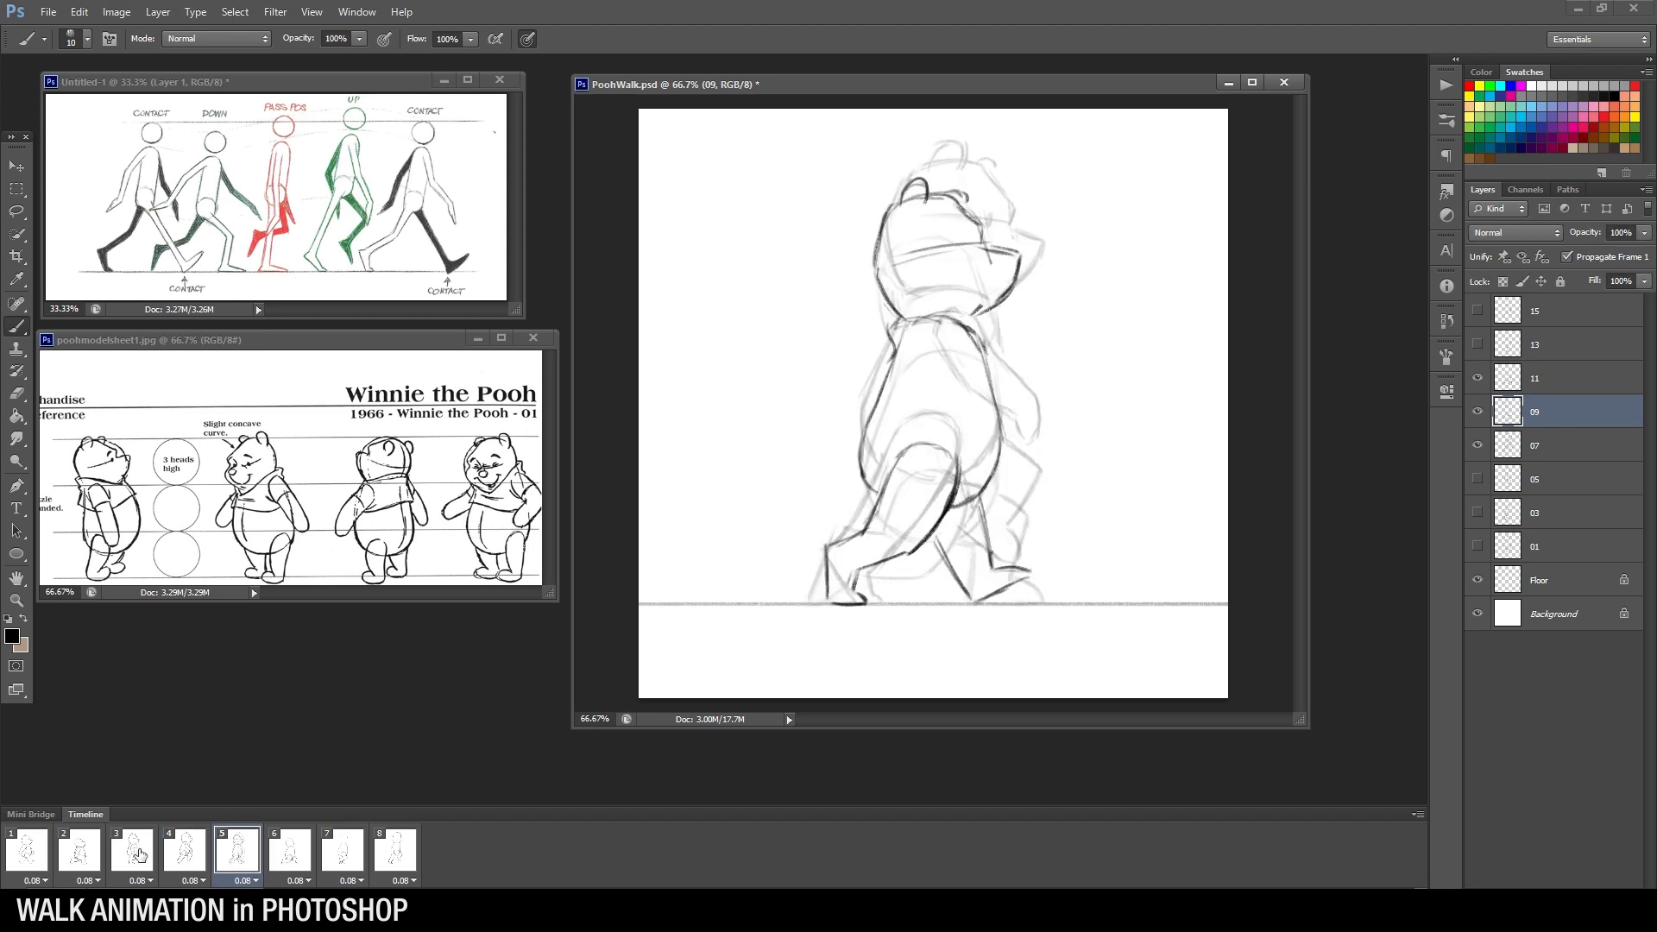
pyautogui.click(140, 856)
pyautogui.click(184, 863)
pyautogui.click(79, 856)
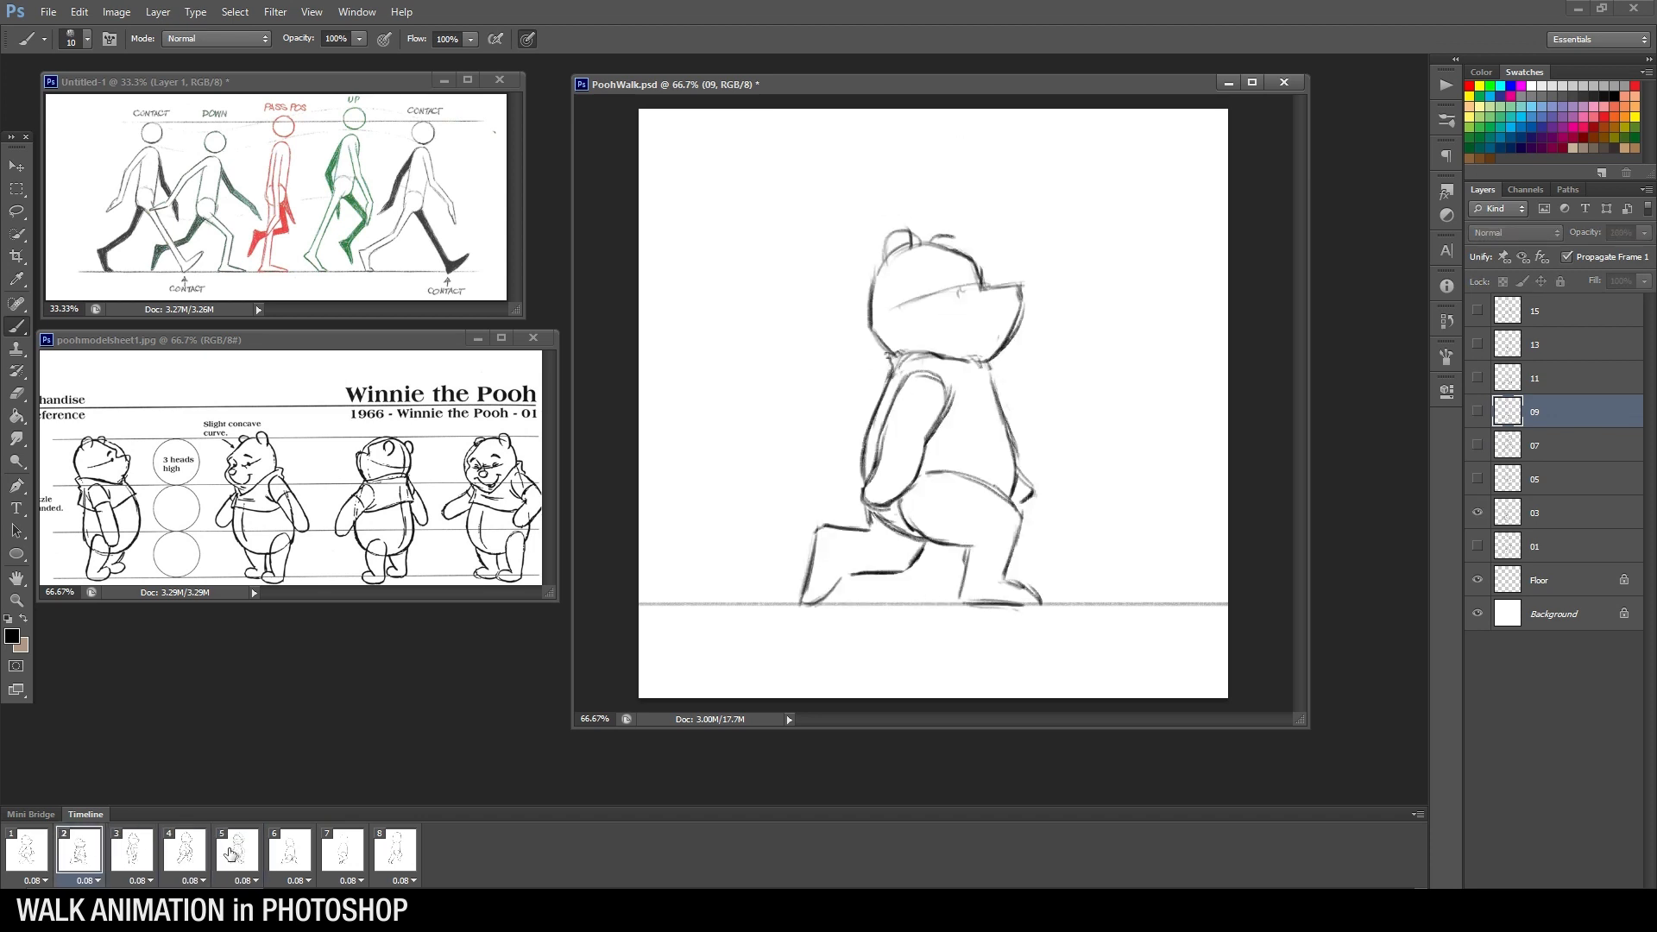
pyautogui.click(238, 863)
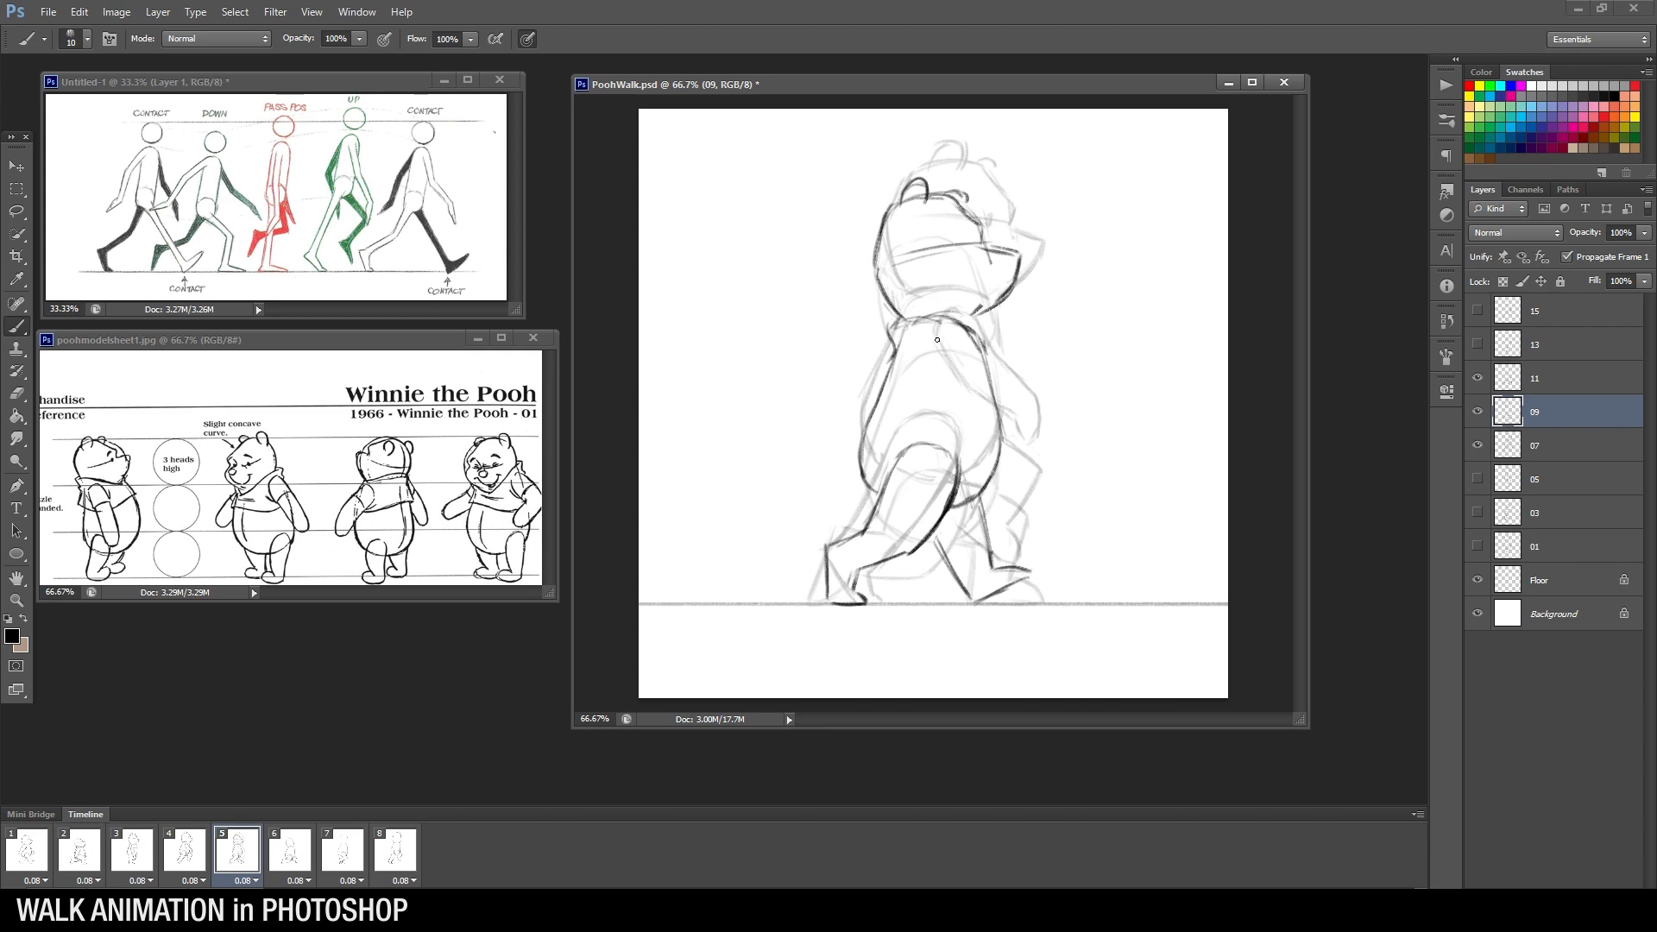
pyautogui.click(198, 857)
pyautogui.click(108, 857)
pyautogui.click(140, 858)
pyautogui.click(198, 854)
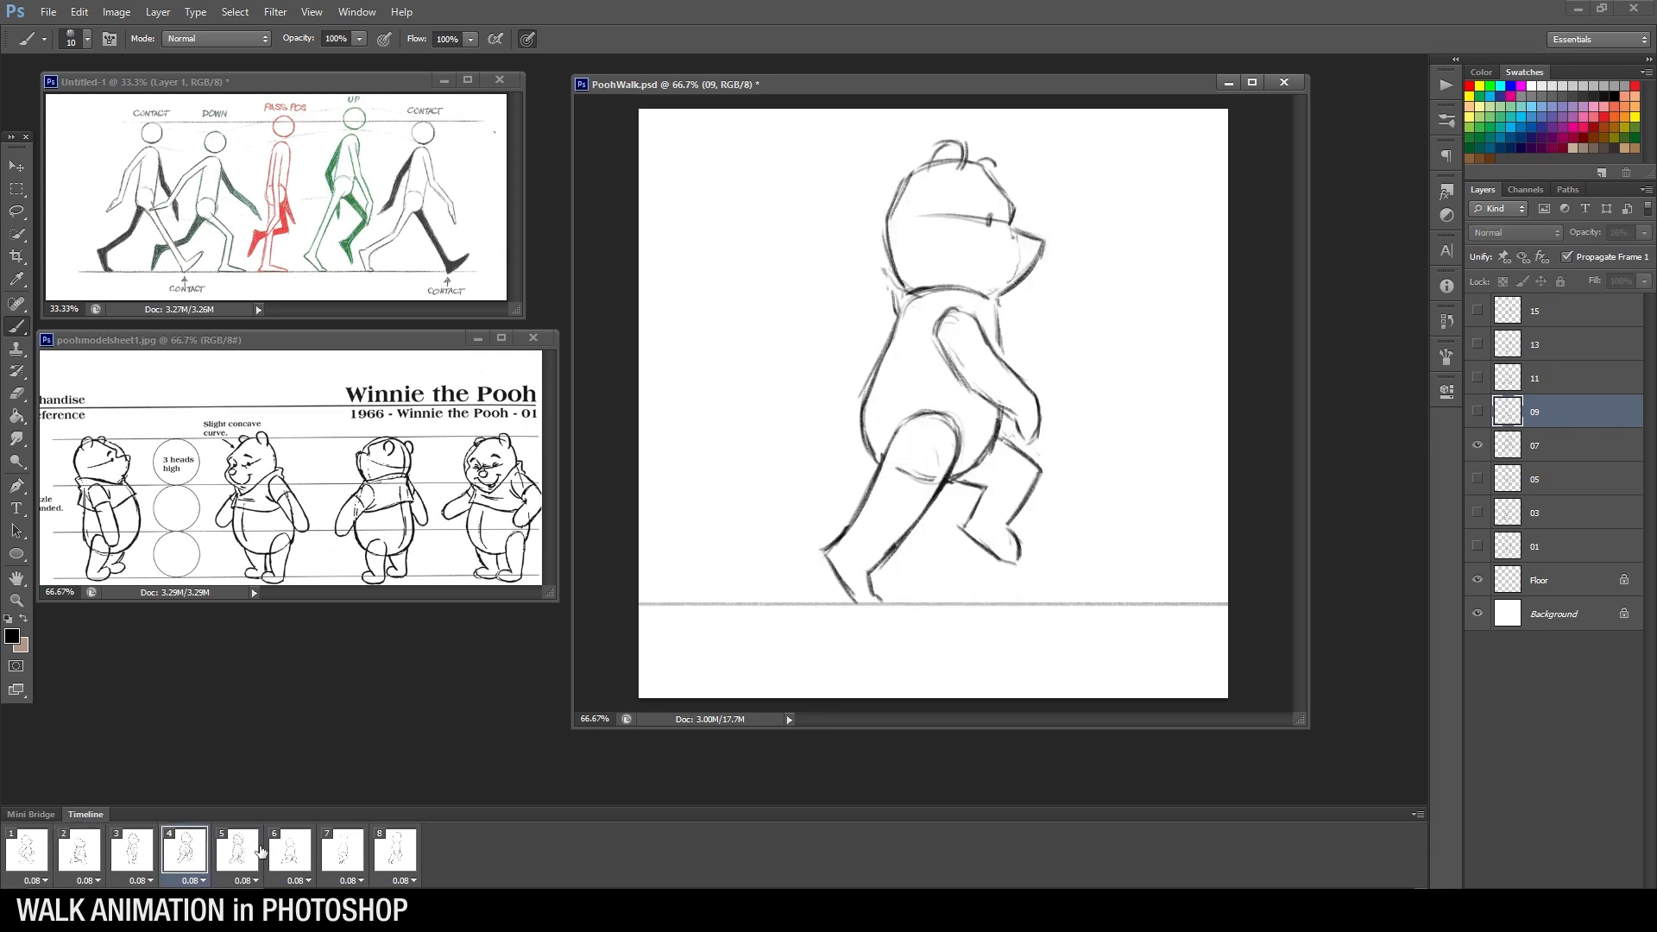
pyautogui.click(236, 854)
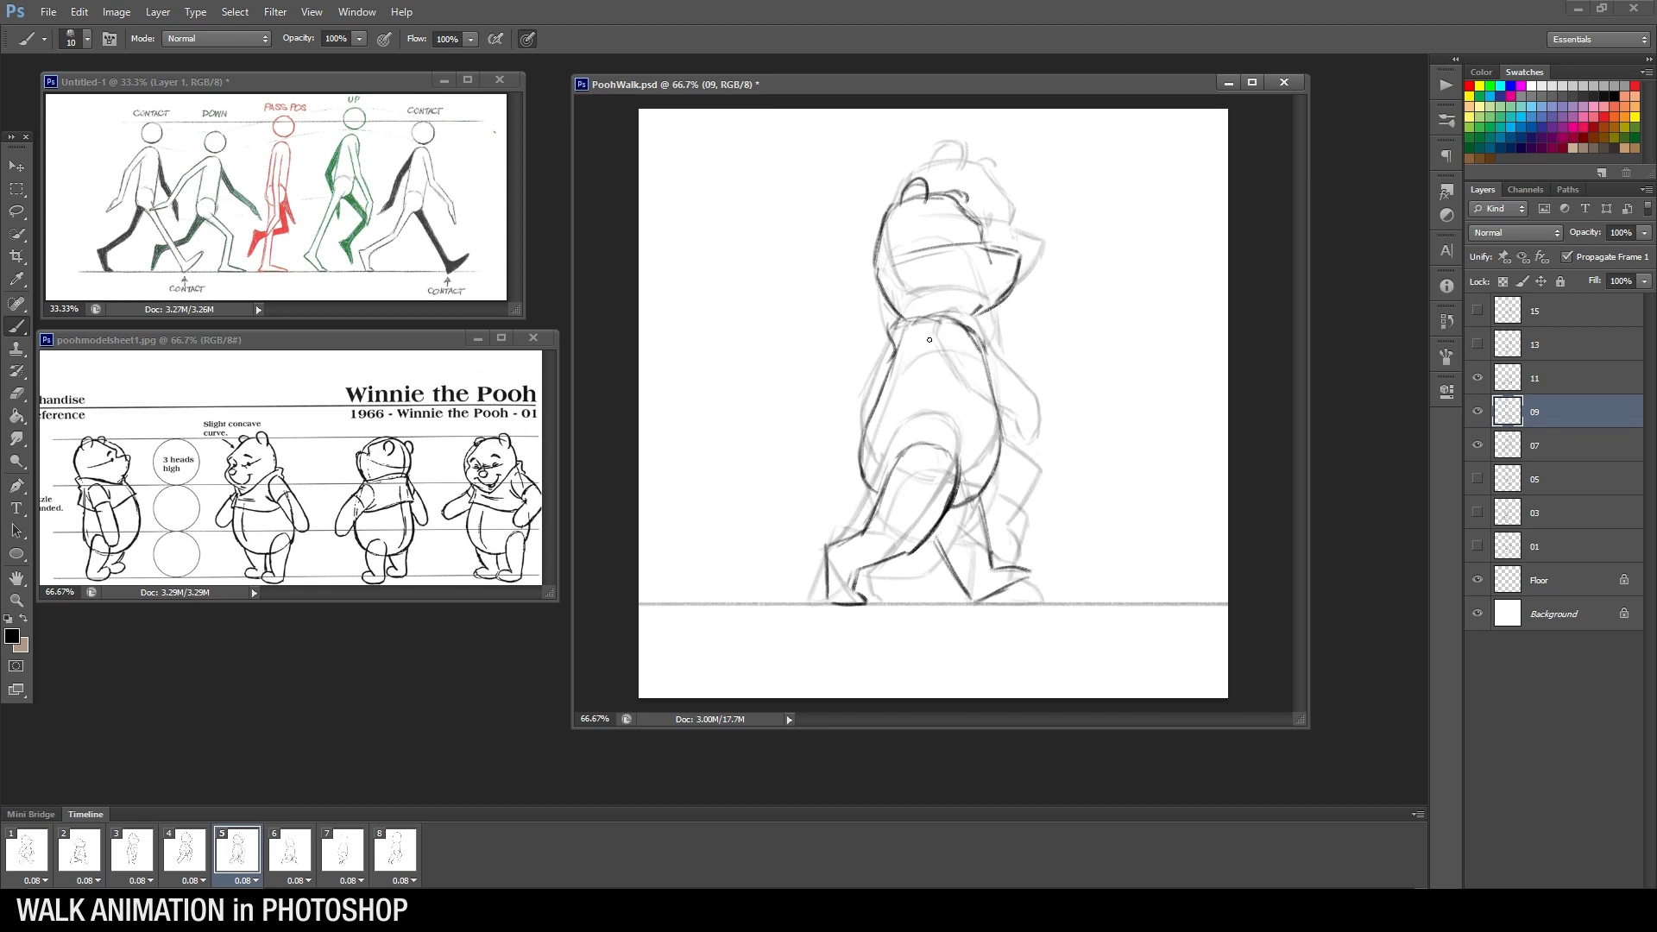
# Draw the contact pose's near arm on layer 09, swinging forward from the shoulder to a hand in front of the belly
pyautogui.moveTo(921, 355)
pyautogui.mouseDown()
pyautogui.moveTo(982, 424)
pyautogui.moveTo(921, 374)
pyautogui.moveTo(979, 408)
pyautogui.moveTo(952, 401)
pyautogui.moveTo(936, 345)
pyautogui.moveTo(951, 344)
pyautogui.moveTo(924, 344)
pyautogui.moveTo(972, 356)
pyautogui.moveTo(954, 342)
pyautogui.moveTo(961, 407)
pyautogui.mouseUp()
pyautogui.press('e')
pyautogui.press('b')
pyautogui.moveTo(952, 345); pyautogui.dragTo(1021, 447)
pyautogui.moveTo(933, 377)
pyautogui.mouseDown()
pyautogui.moveTo(975, 443)
pyautogui.moveTo(920, 363)
pyautogui.moveTo(964, 434)
pyautogui.moveTo(1019, 433)
pyautogui.moveTo(944, 382)
pyautogui.moveTo(1002, 443)
pyautogui.moveTo(984, 434)
pyautogui.moveTo(1014, 451)
pyautogui.mouseUp()
pyautogui.press('e')
pyautogui.press('b')
pyautogui.press('e')
pyautogui.press('b')
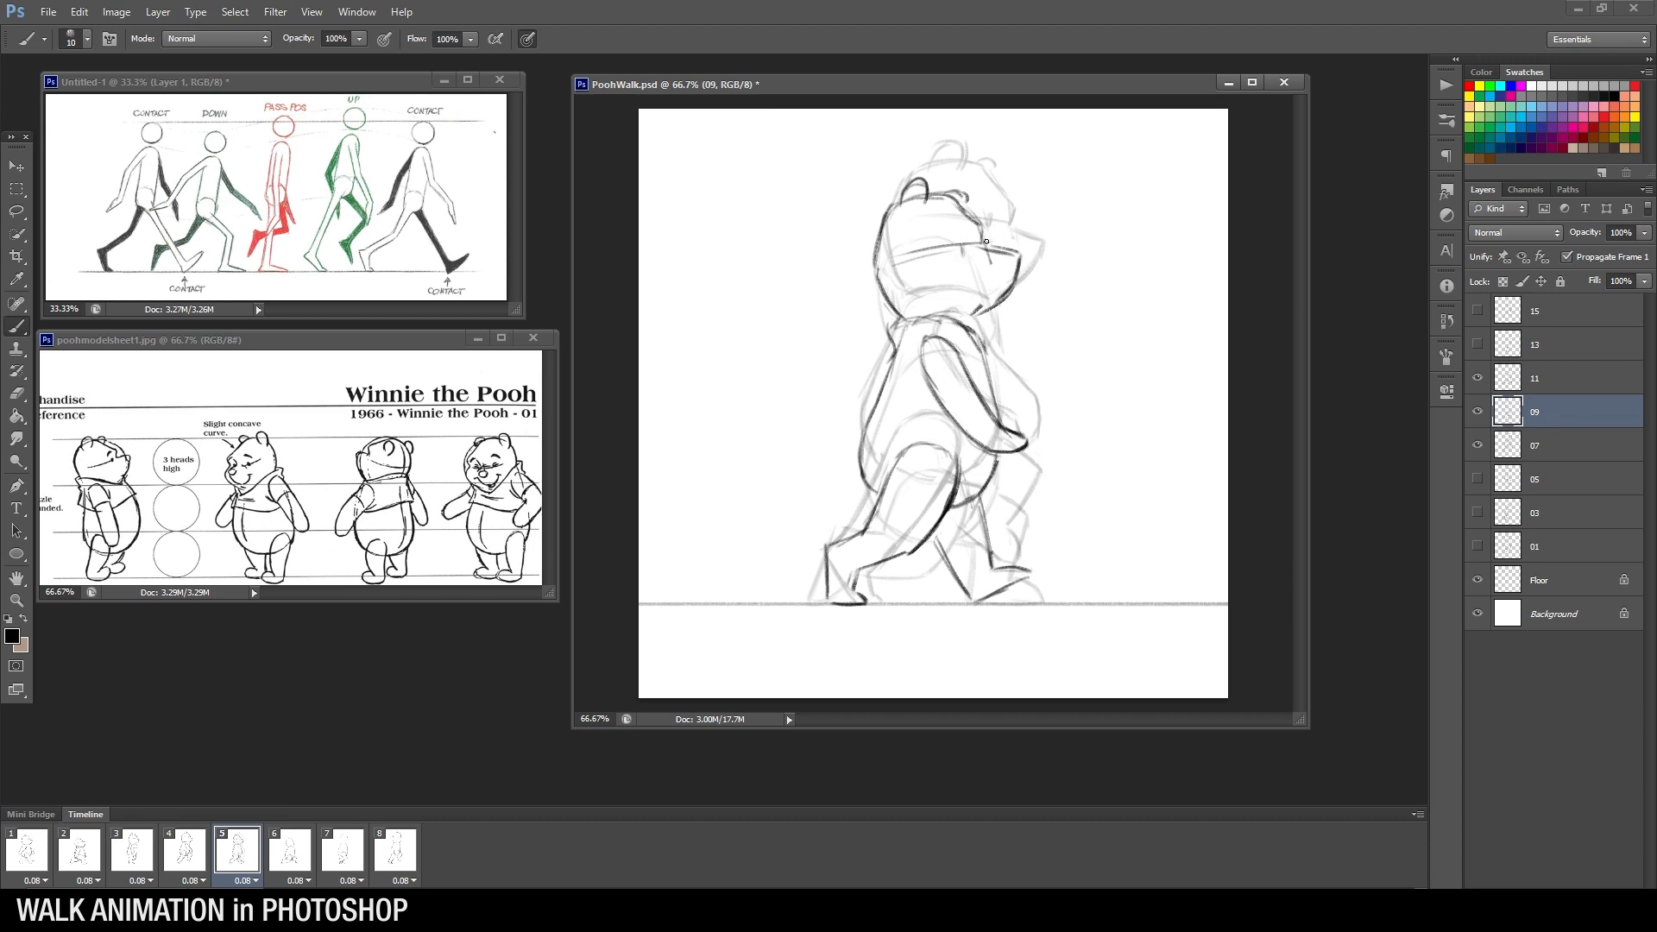
# Hide guide layers 11 and 07 in frame 5 and compare the pose with frames 4 and 6
pyautogui.click(1478, 377)
pyautogui.click(1477, 445)
pyautogui.click(198, 849)
pyautogui.click(244, 861)
pyautogui.click(288, 857)
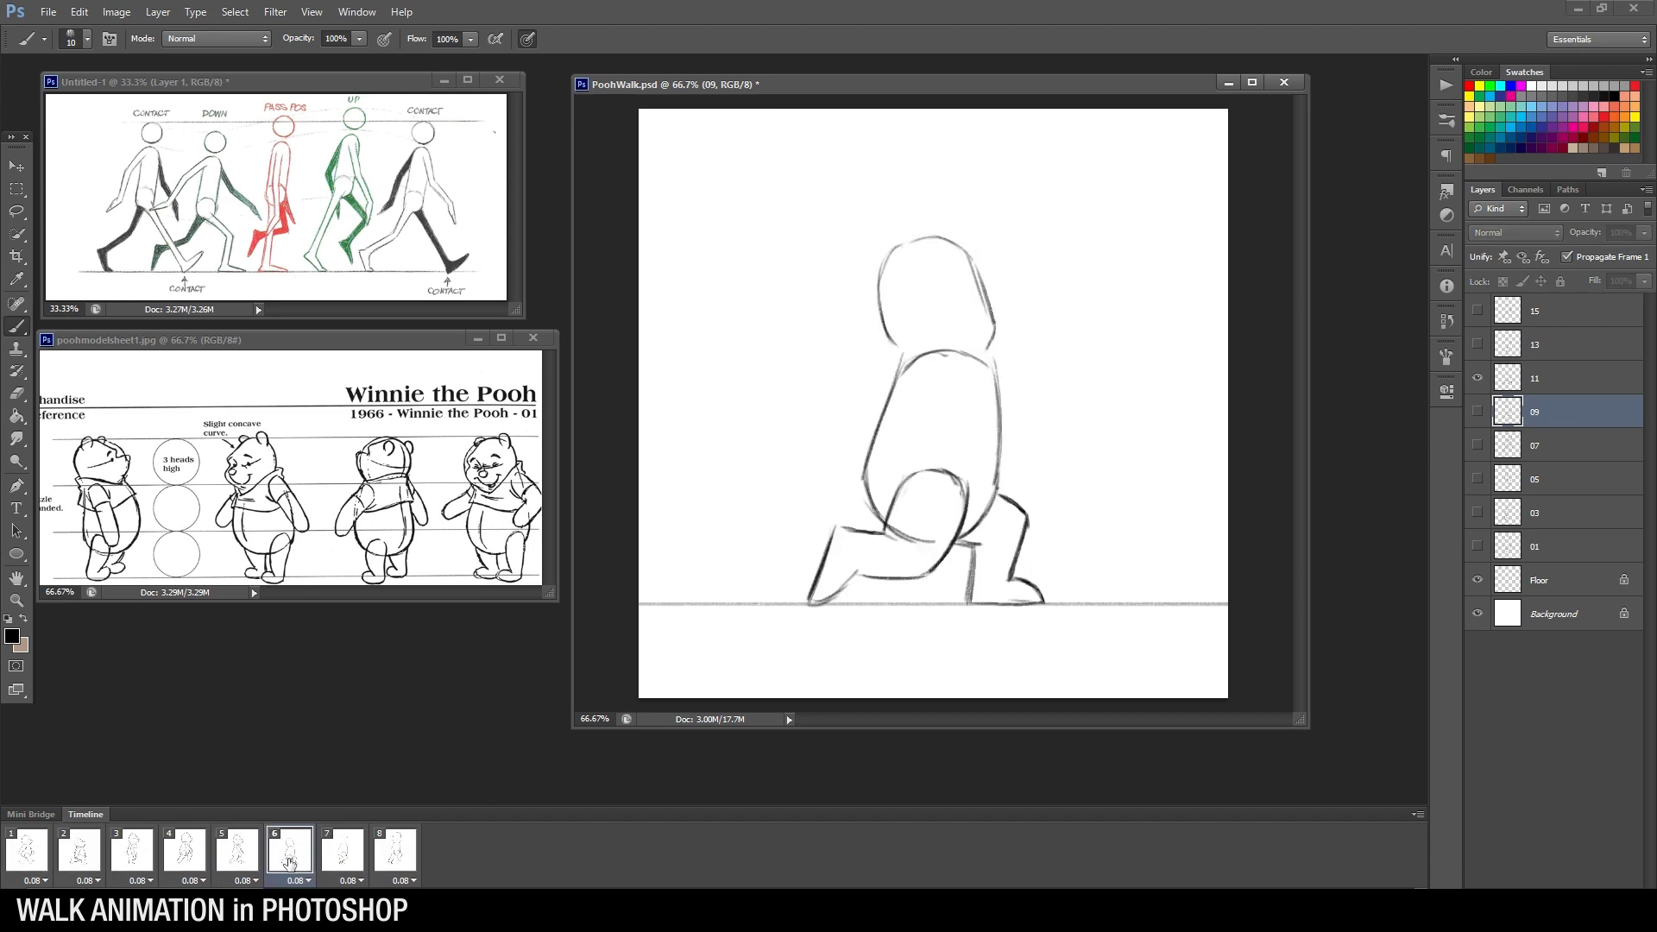
pyautogui.click(251, 859)
pyautogui.click(288, 858)
# Examine how the arms move through frames 2 to 5 of the walk cycle
pyautogui.click(1534, 385)
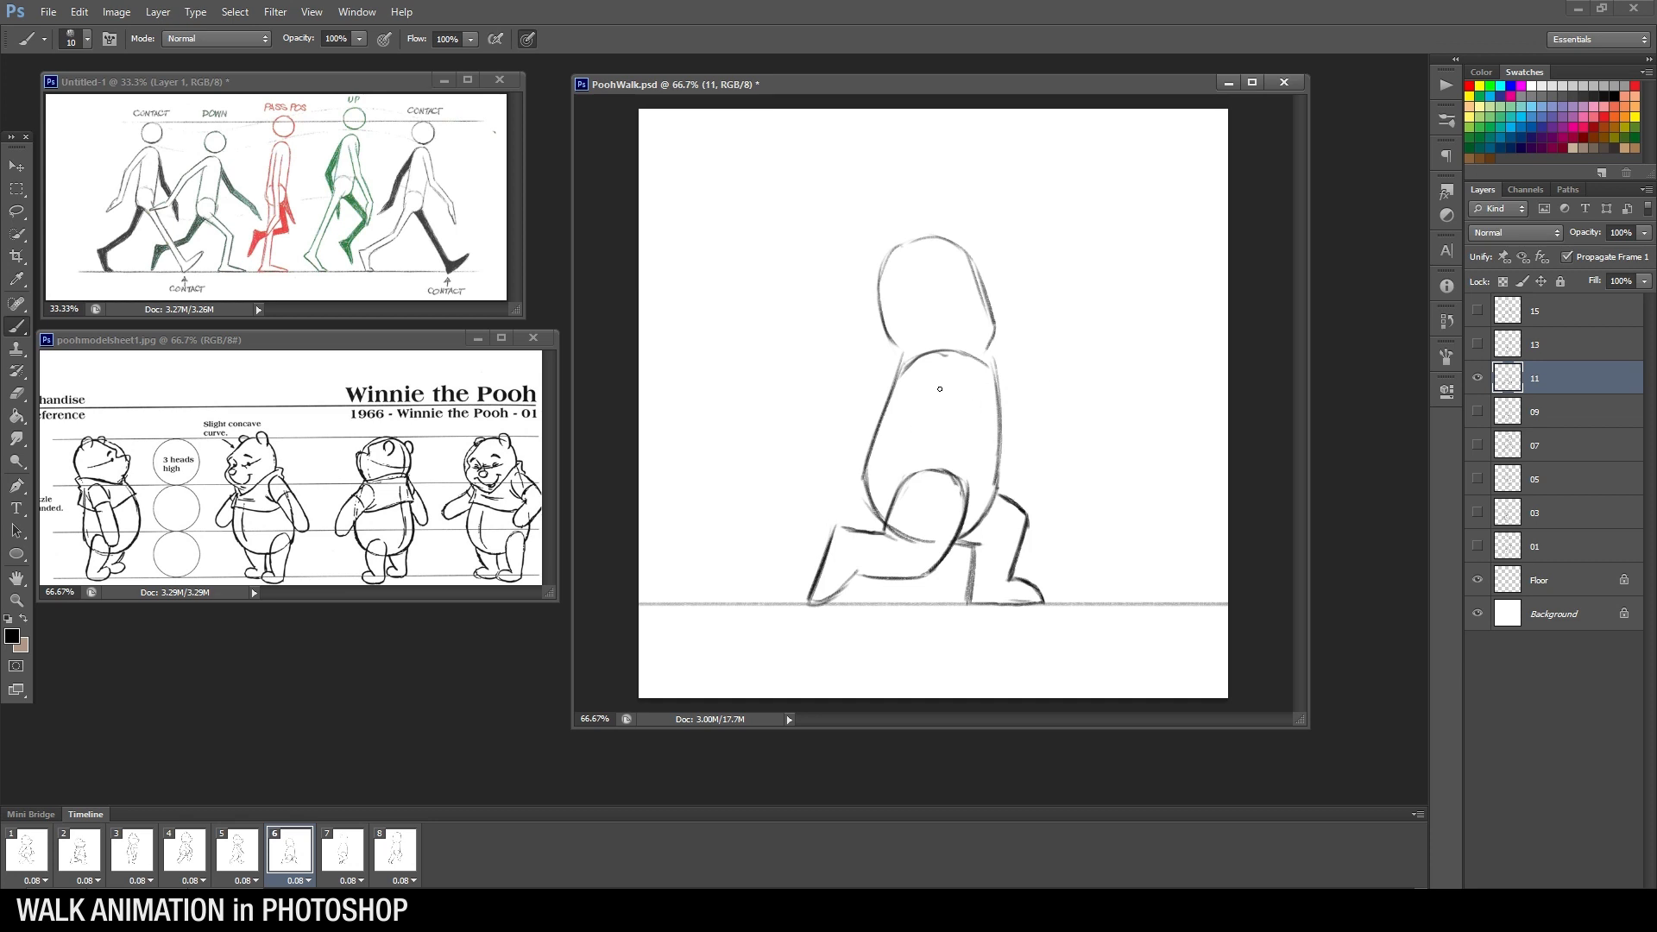
pyautogui.click(196, 856)
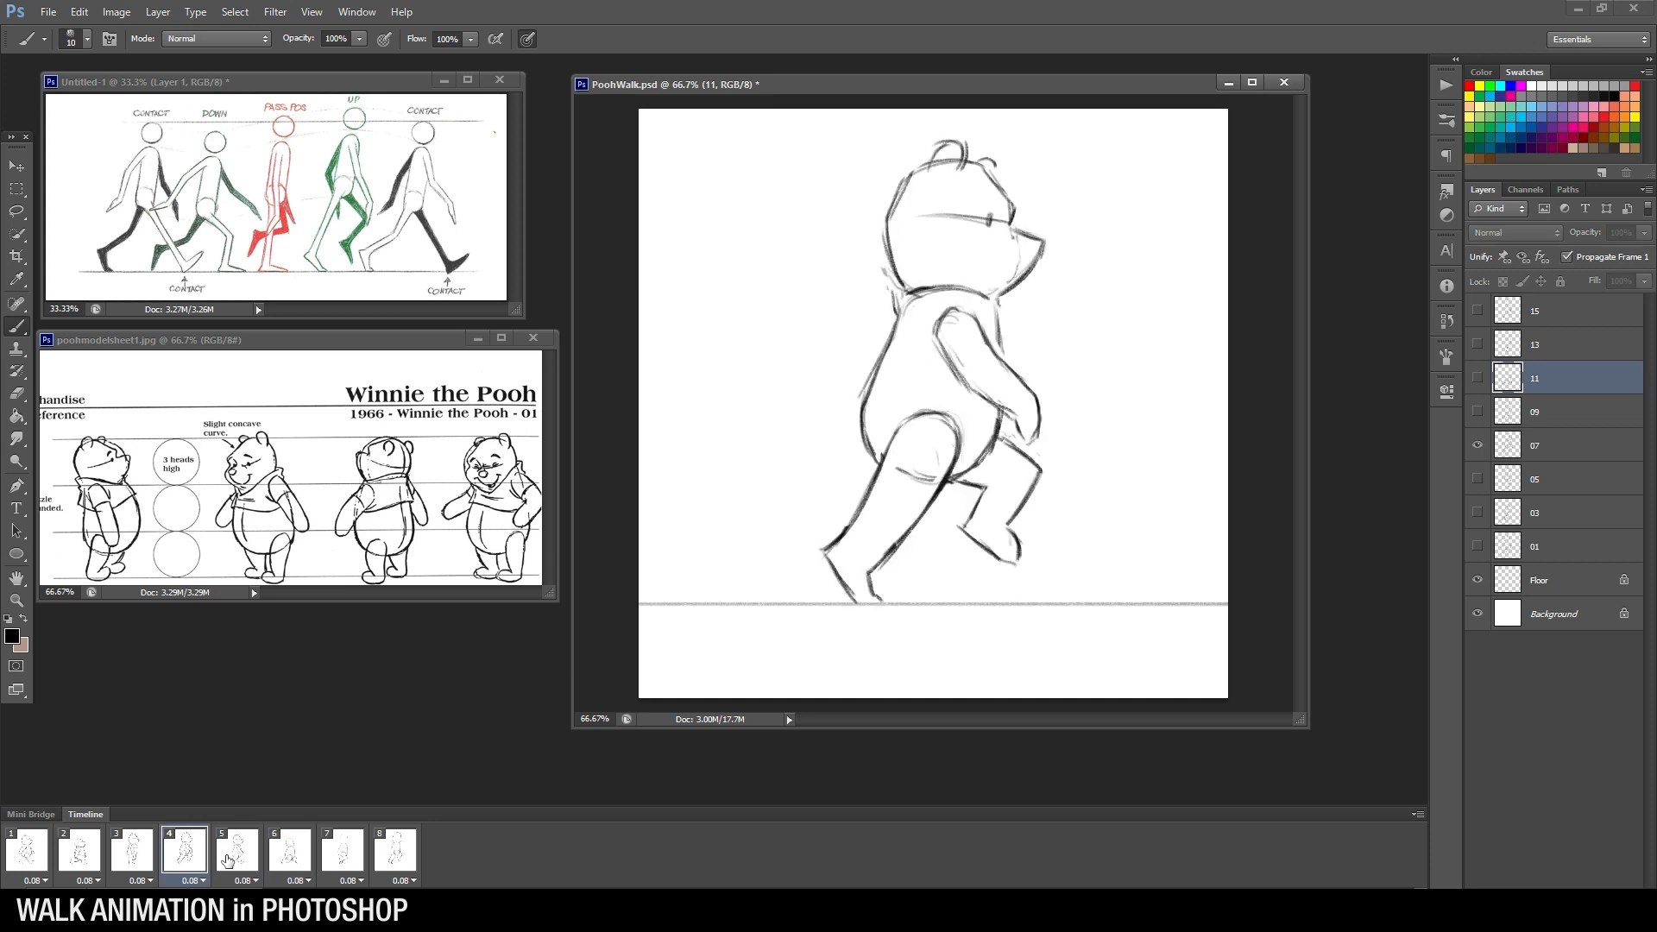
pyautogui.click(230, 861)
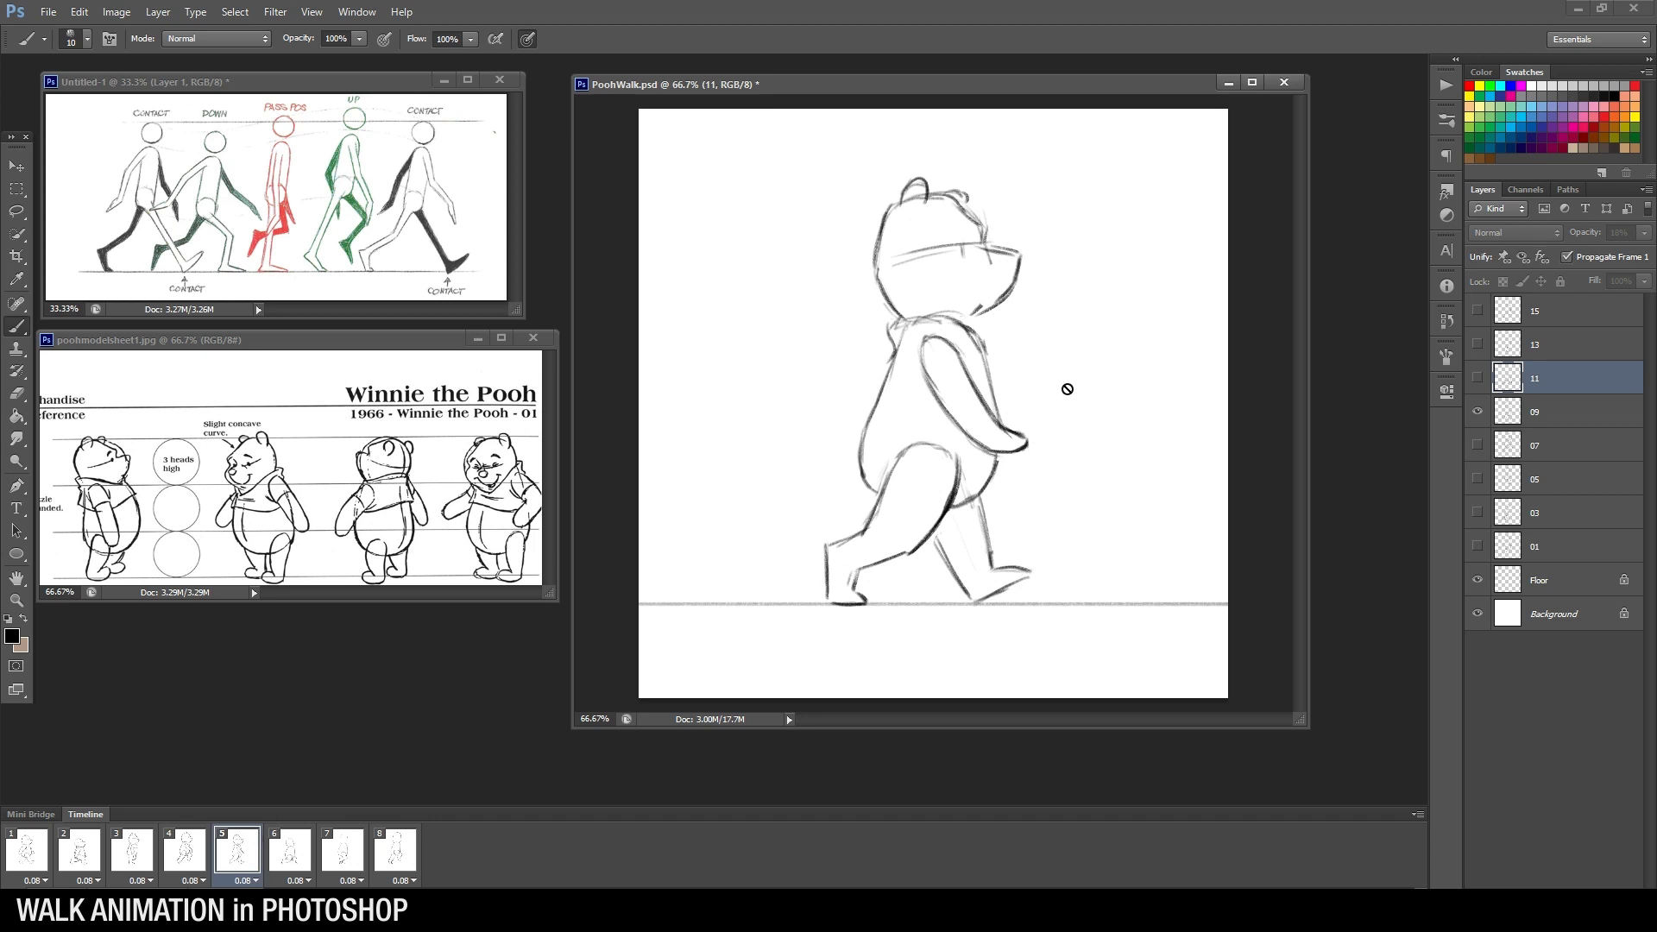
pyautogui.click(192, 858)
pyautogui.click(152, 858)
pyautogui.click(181, 859)
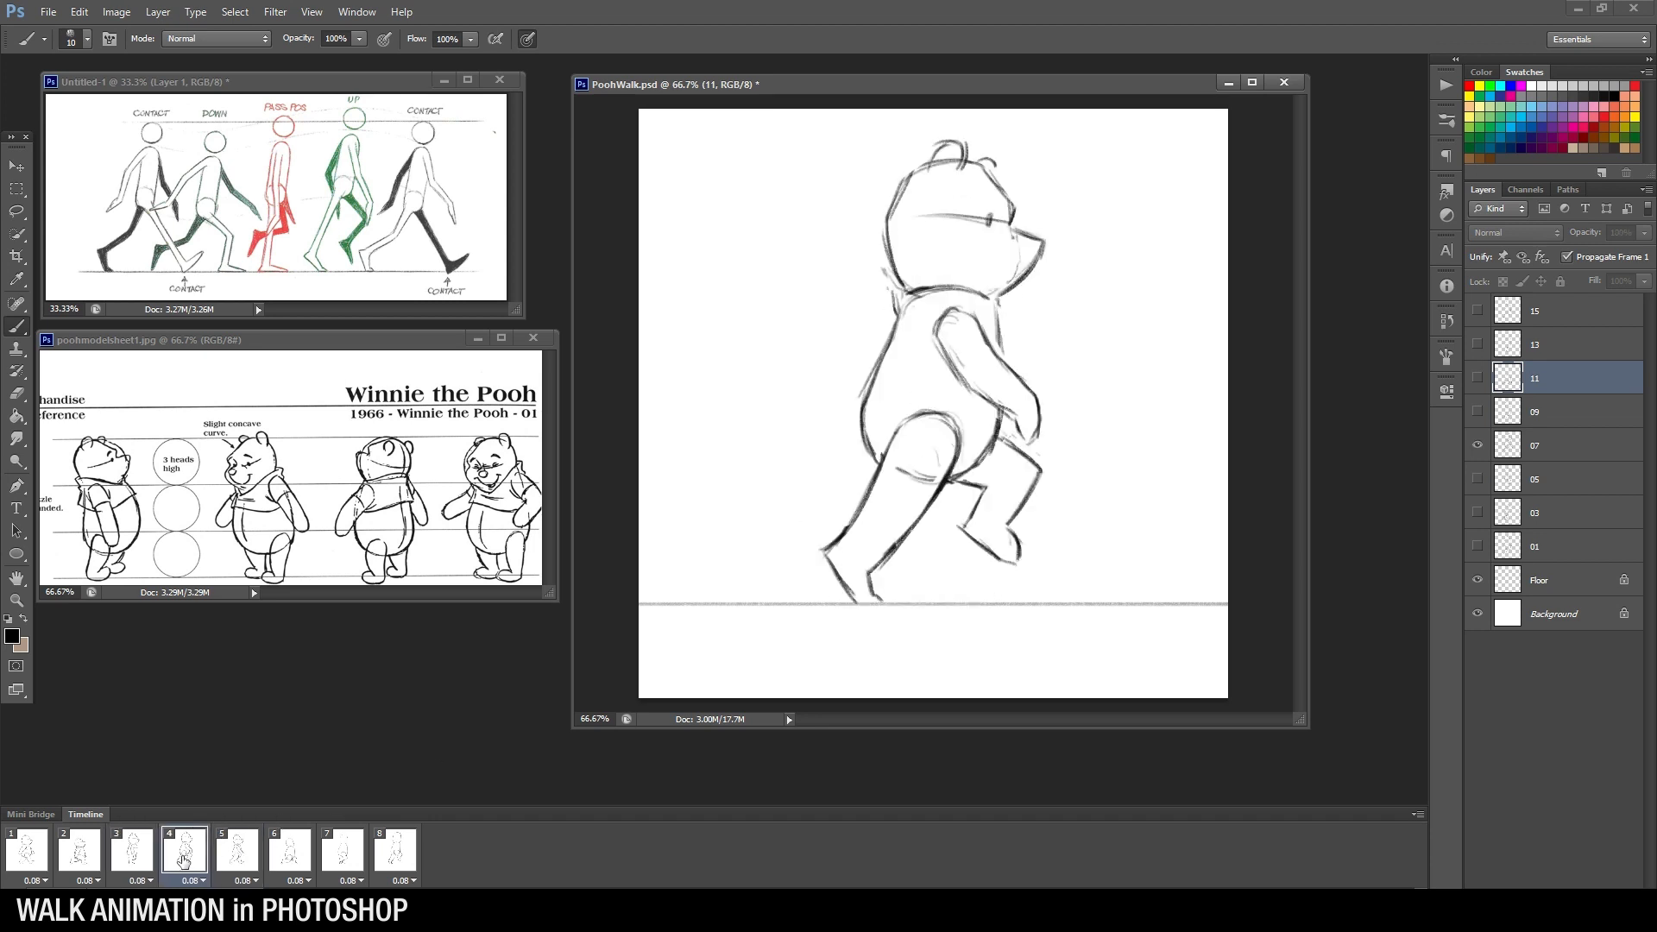
pyautogui.click(79, 858)
pyautogui.click(128, 865)
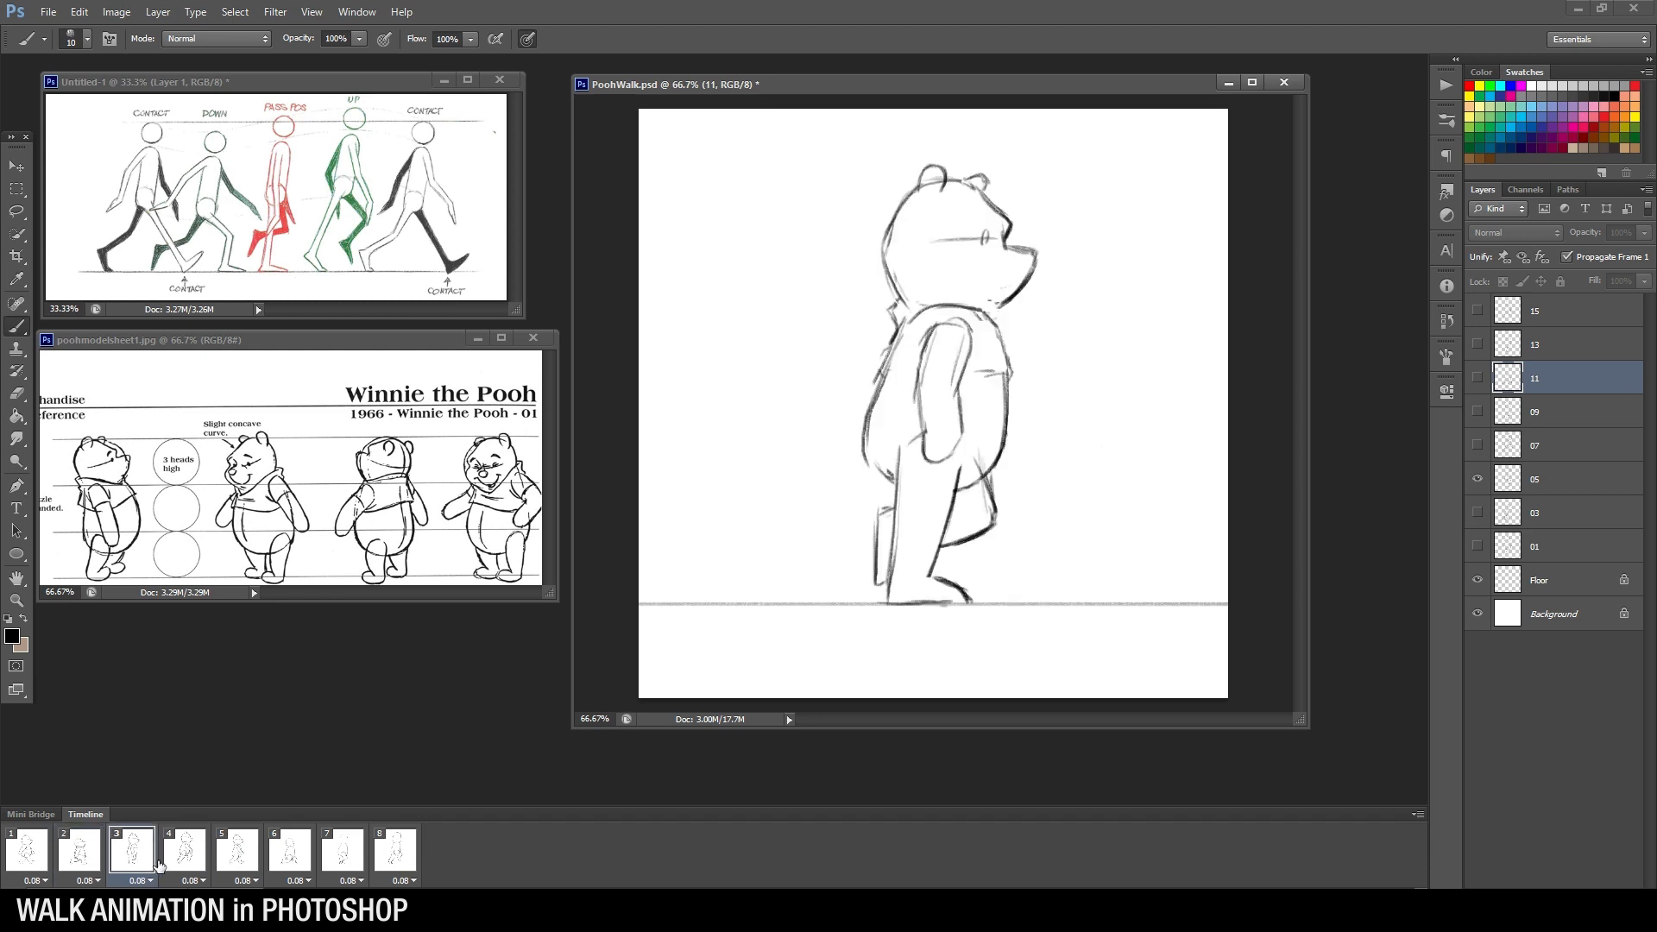
pyautogui.click(185, 856)
pyautogui.click(239, 850)
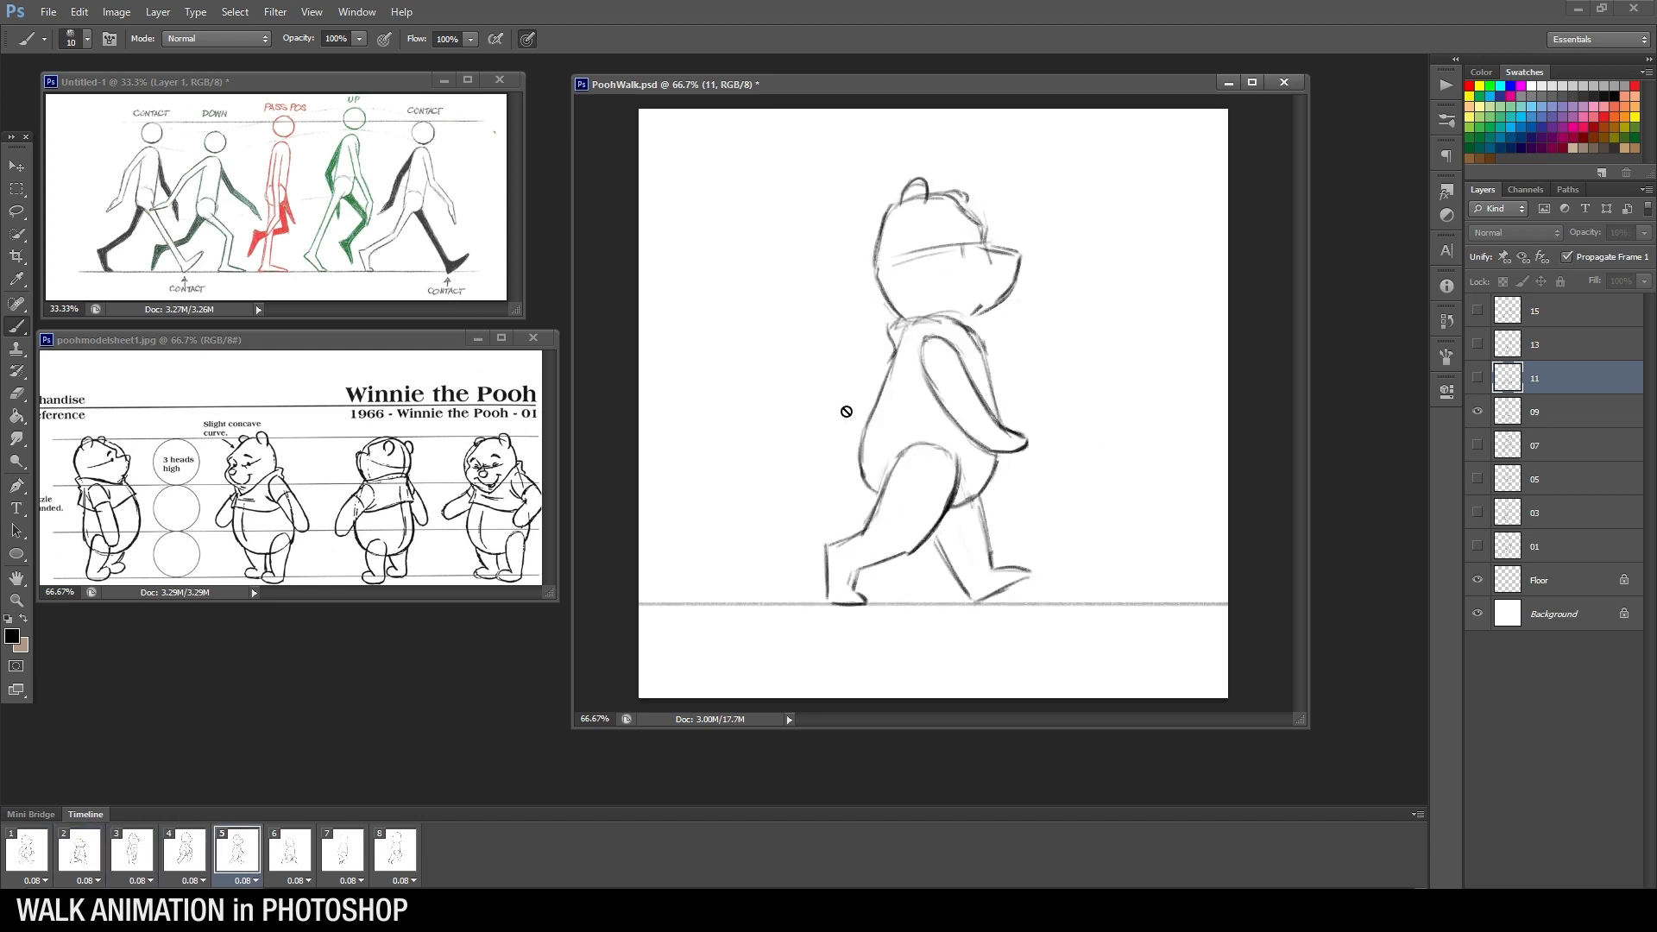
# Draw the far arm on layer 09, trailing behind the contact pose's back
pyautogui.click(1557, 418)
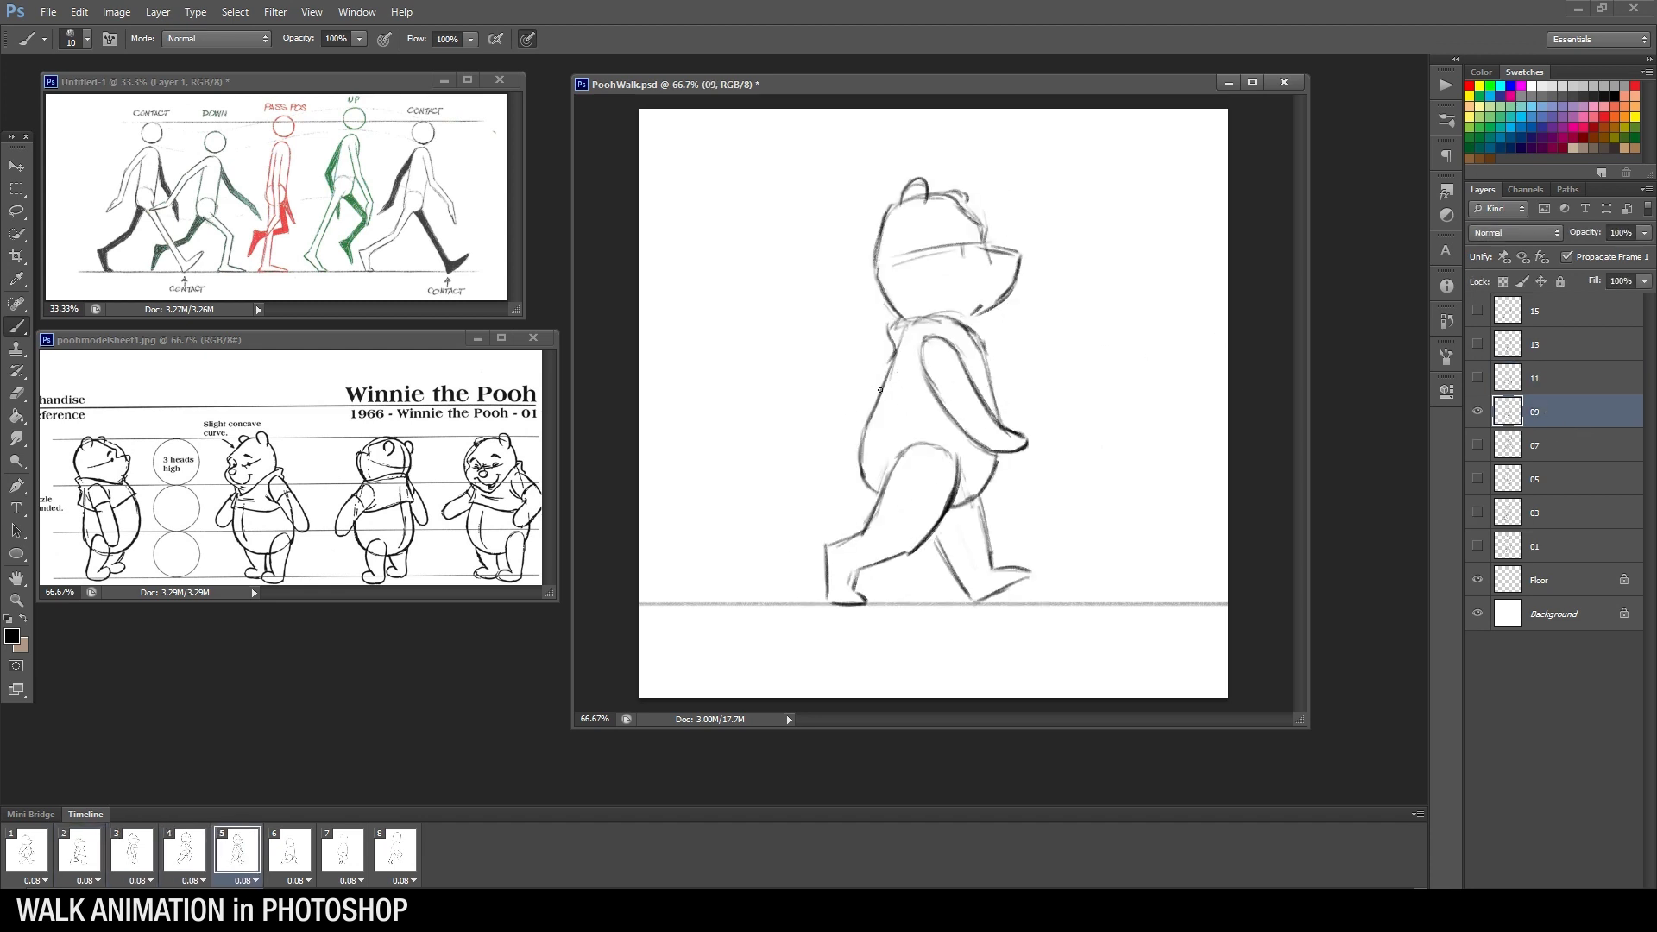
pyautogui.moveTo(880, 388); pyautogui.dragTo(850, 440)
pyautogui.press('e')
pyautogui.moveTo(865, 414)
pyautogui.mouseDown()
pyautogui.moveTo(843, 452)
pyautogui.moveTo(858, 429)
pyautogui.mouseUp()
pyautogui.press('b')
pyautogui.moveTo(889, 369)
pyautogui.mouseDown()
pyautogui.moveTo(855, 422)
pyautogui.moveTo(889, 361)
pyautogui.moveTo(854, 452)
pyautogui.mouseUp()
# Draw the down pose's near arm on layer 11 in frame 6, hanging from the shoulder across the torso
pyautogui.click(289, 852)
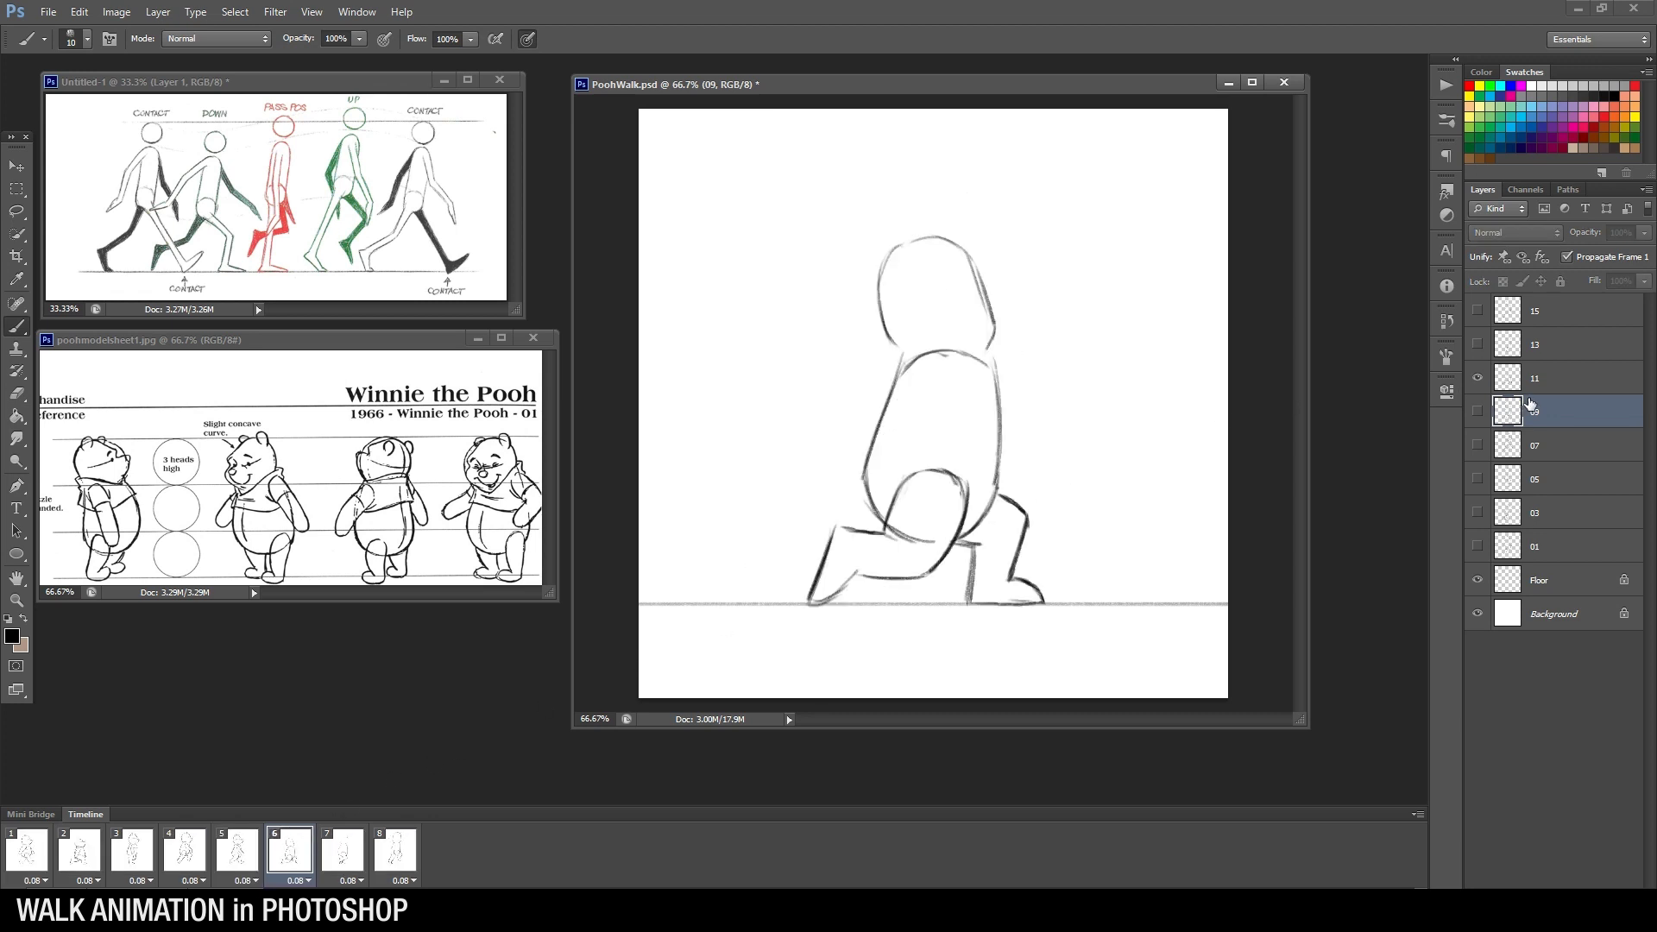
pyautogui.click(1531, 382)
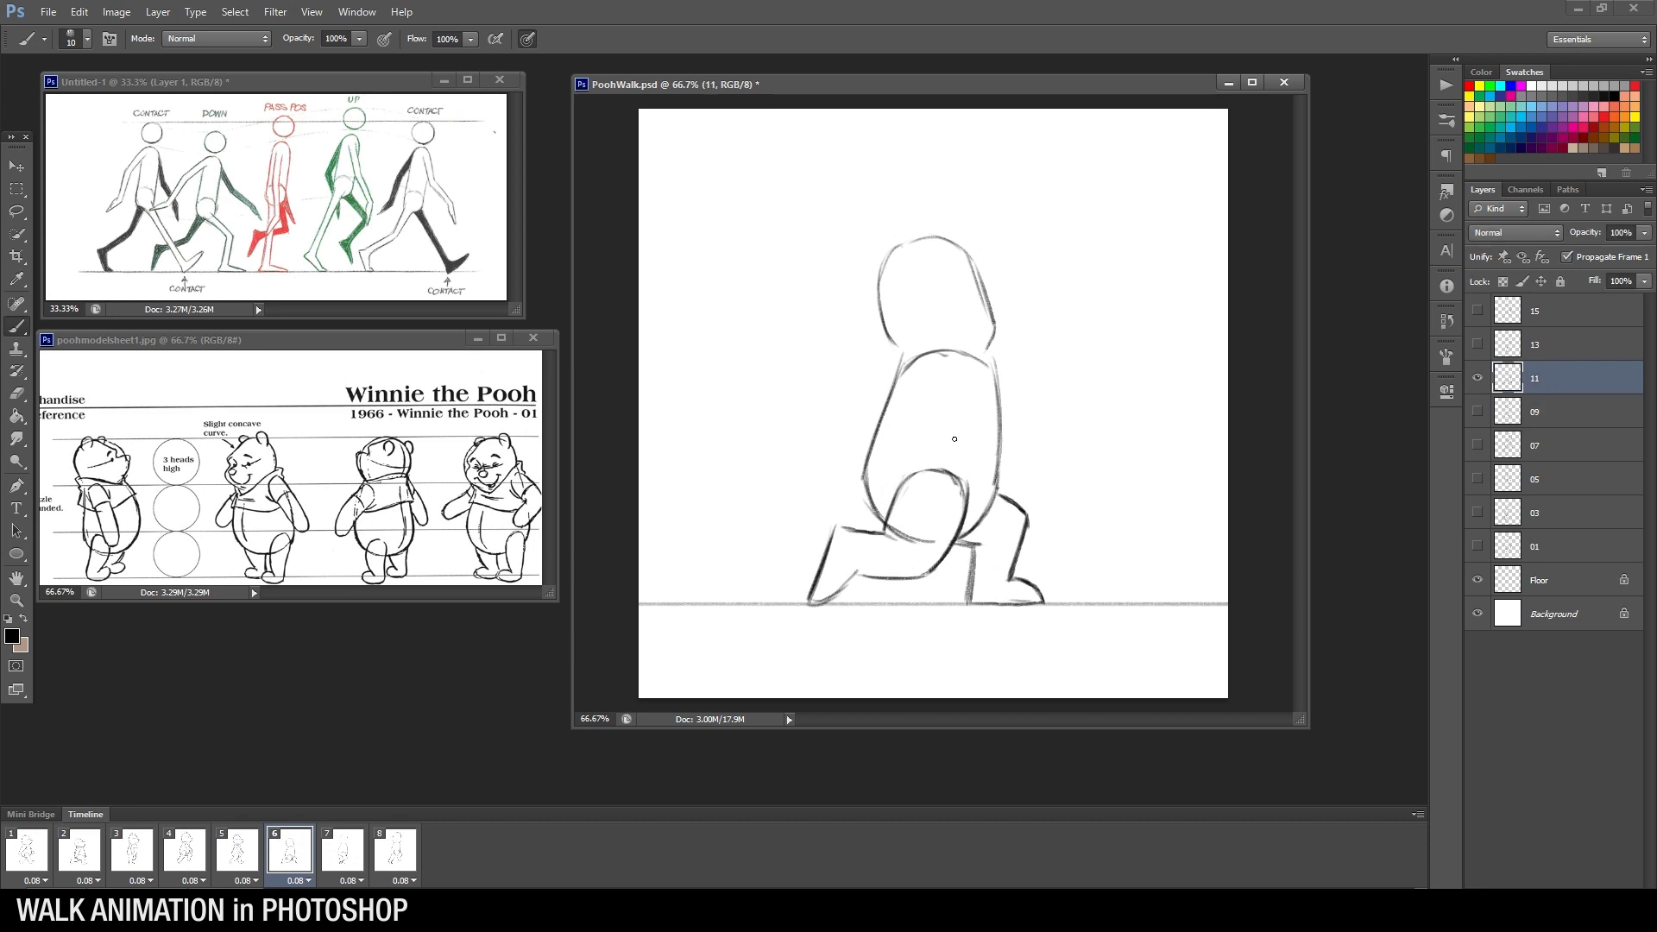
pyautogui.click(191, 854)
pyautogui.click(228, 859)
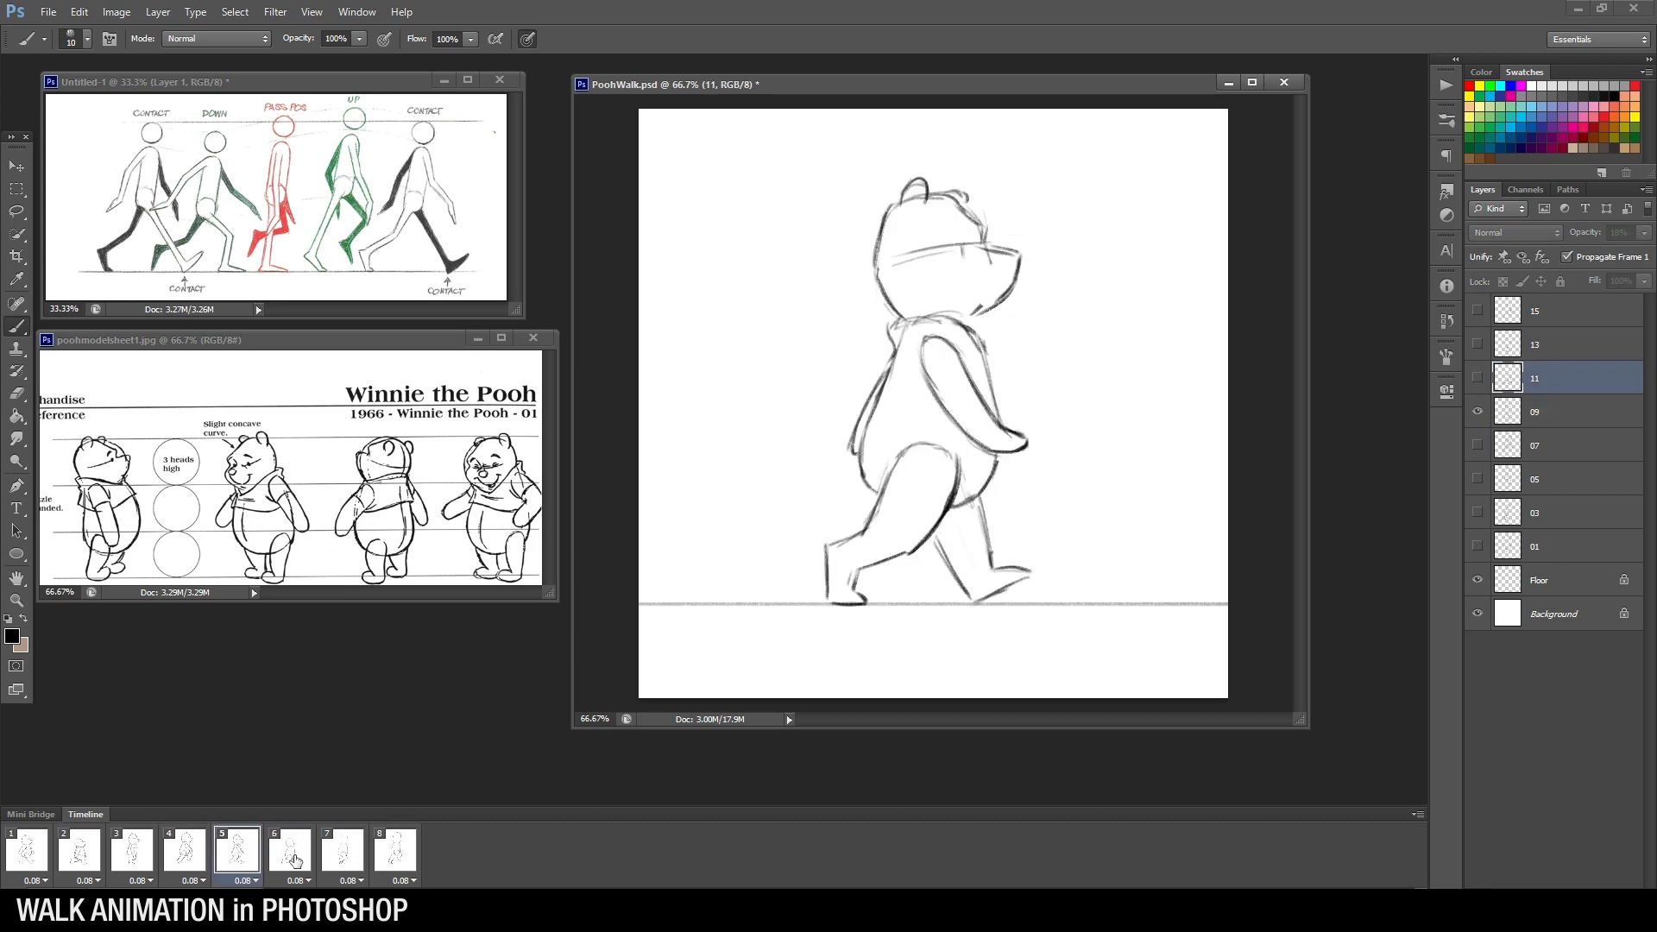
pyautogui.click(293, 861)
pyautogui.moveTo(926, 388)
pyautogui.mouseDown()
pyautogui.moveTo(954, 395)
pyautogui.moveTo(922, 455)
pyautogui.moveTo(927, 487)
pyautogui.moveTo(957, 507)
pyautogui.moveTo(969, 493)
pyautogui.moveTo(938, 465)
pyautogui.moveTo(966, 429)
pyautogui.moveTo(977, 497)
pyautogui.mouseUp()
pyautogui.press('e')
pyautogui.press('b')
pyautogui.moveTo(918, 440); pyautogui.dragTo(970, 508)
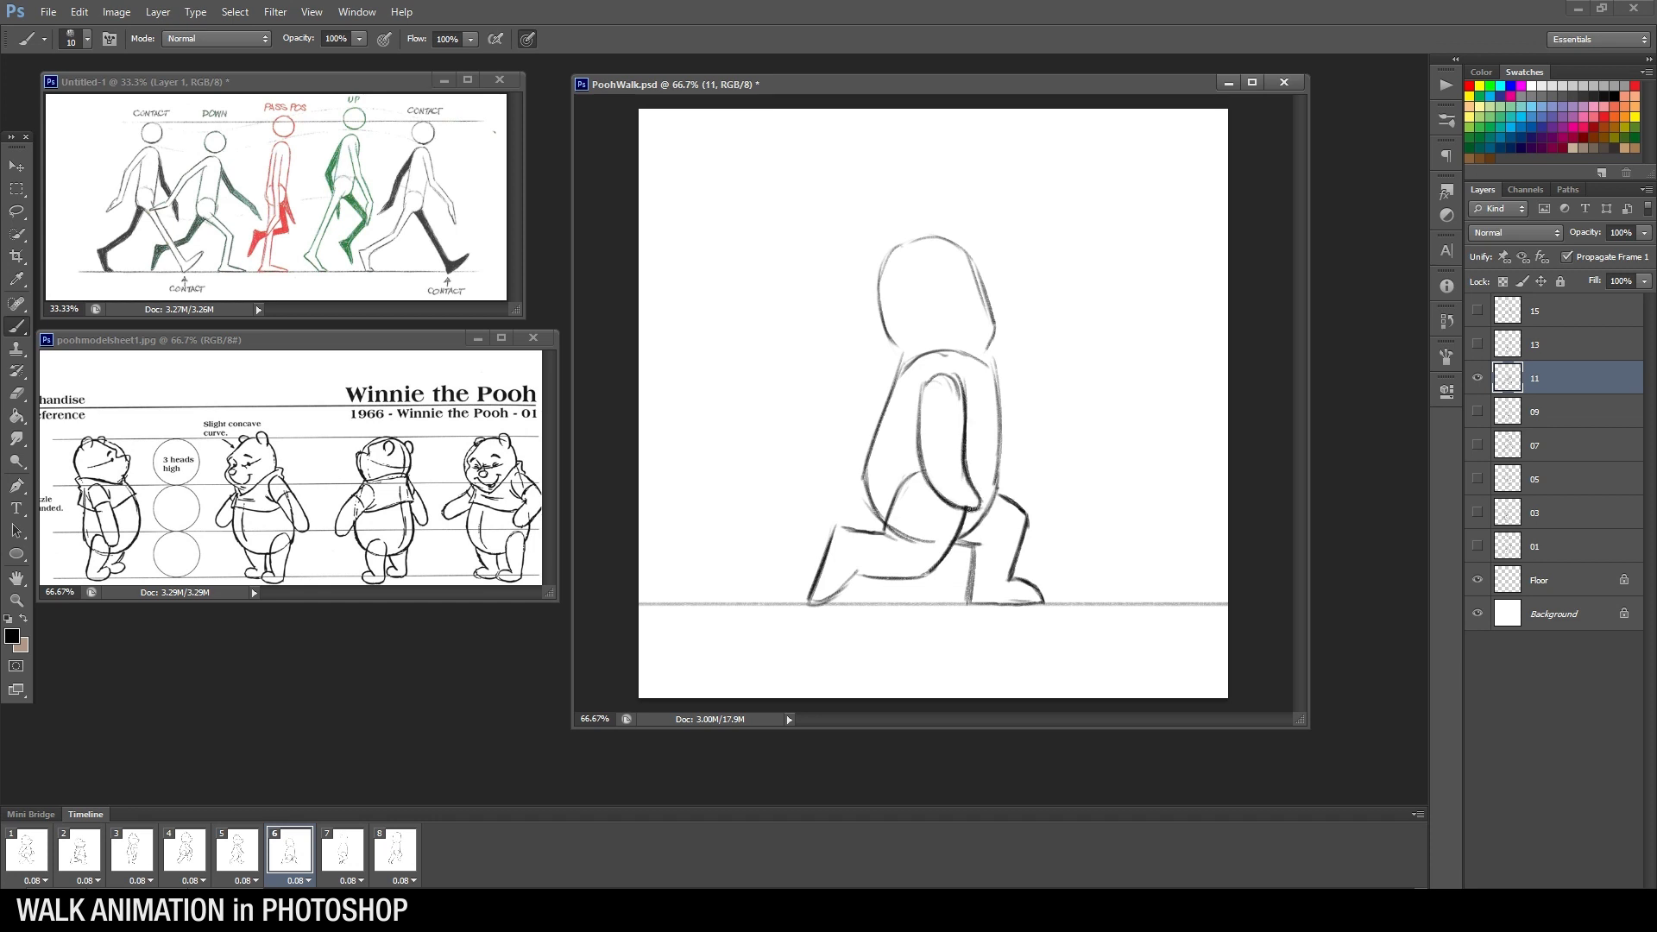
# Erase the belly curve crossing the down pose's near thigh and sketch the shirt edge behind the neck
pyautogui.moveTo(1000, 446); pyautogui.dragTo(997, 497)
pyautogui.press('e')
pyautogui.moveTo(906, 523)
pyautogui.mouseDown()
pyautogui.moveTo(903, 547)
pyautogui.moveTo(932, 542)
pyautogui.mouseUp()
pyautogui.press('b')
pyautogui.moveTo(902, 346); pyautogui.dragTo(881, 416)
# Redraw the down pose's chest and rounded belly front, and reinforce the lower back contour
pyautogui.moveTo(1004, 390); pyautogui.dragTo(983, 518)
pyautogui.press('e')
pyautogui.moveTo(997, 449); pyautogui.dragTo(982, 526)
pyautogui.press('b')
pyautogui.moveTo(1006, 458); pyautogui.dragTo(977, 530)
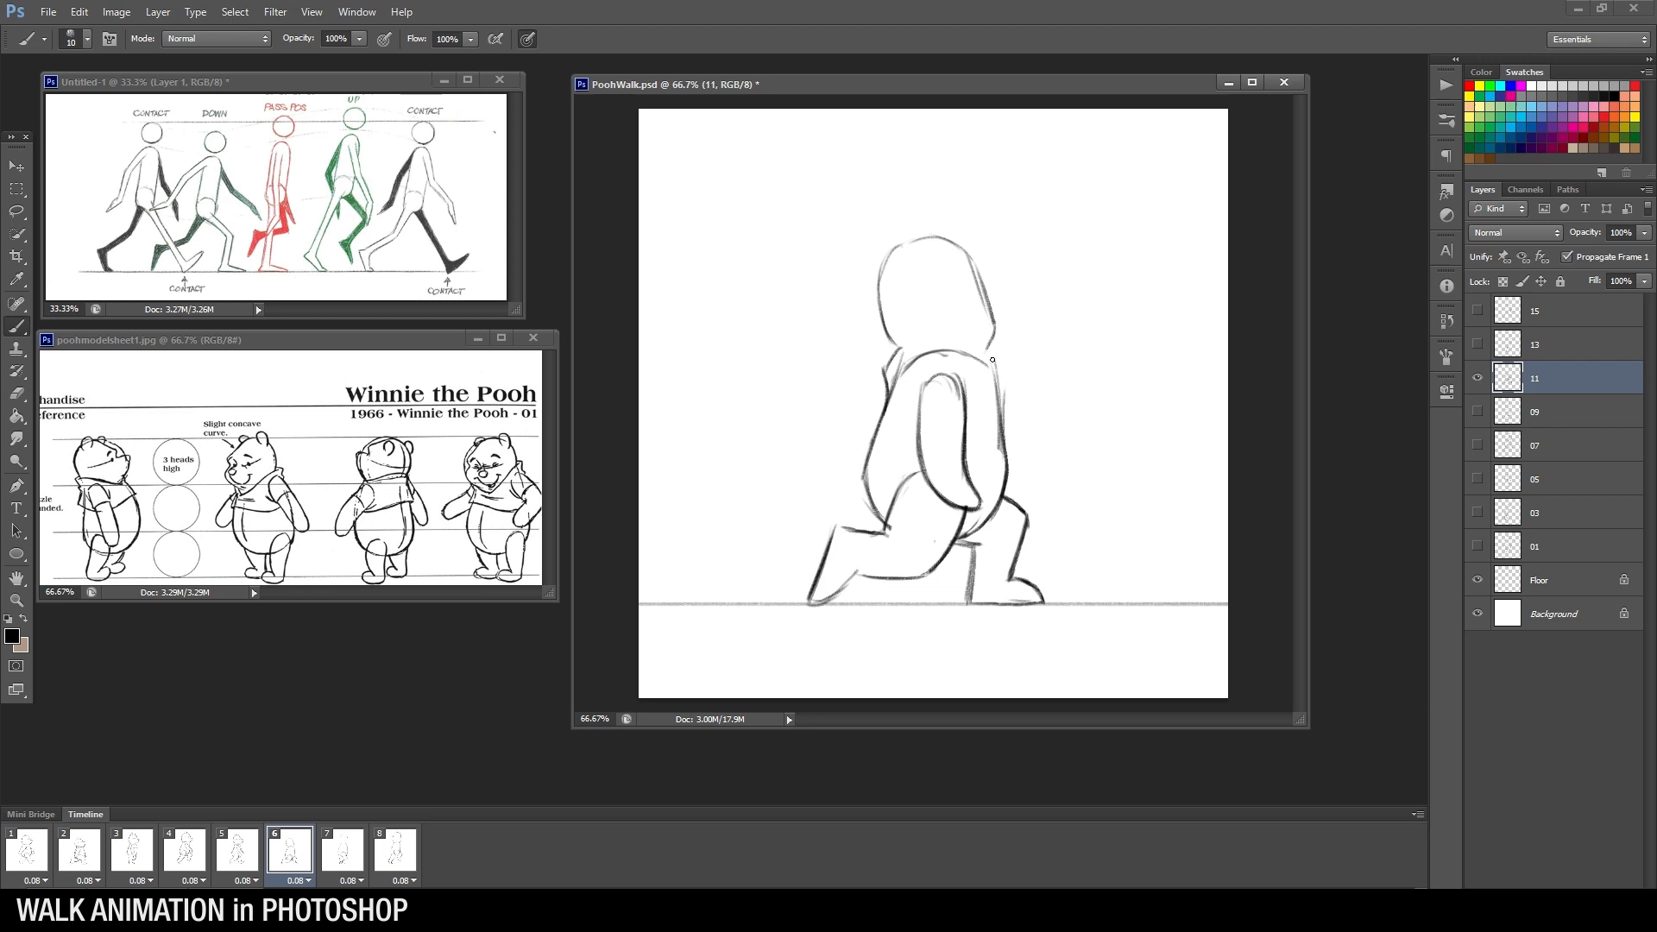
pyautogui.moveTo(892, 397); pyautogui.dragTo(866, 483)
# Draw the down pose's eye line, brow, snout and jaw on layer 11, checking frames 4 and 5 for reference
pyautogui.click(200, 850)
pyautogui.click(246, 855)
pyautogui.click(286, 858)
pyautogui.moveTo(901, 302); pyautogui.dragTo(989, 283)
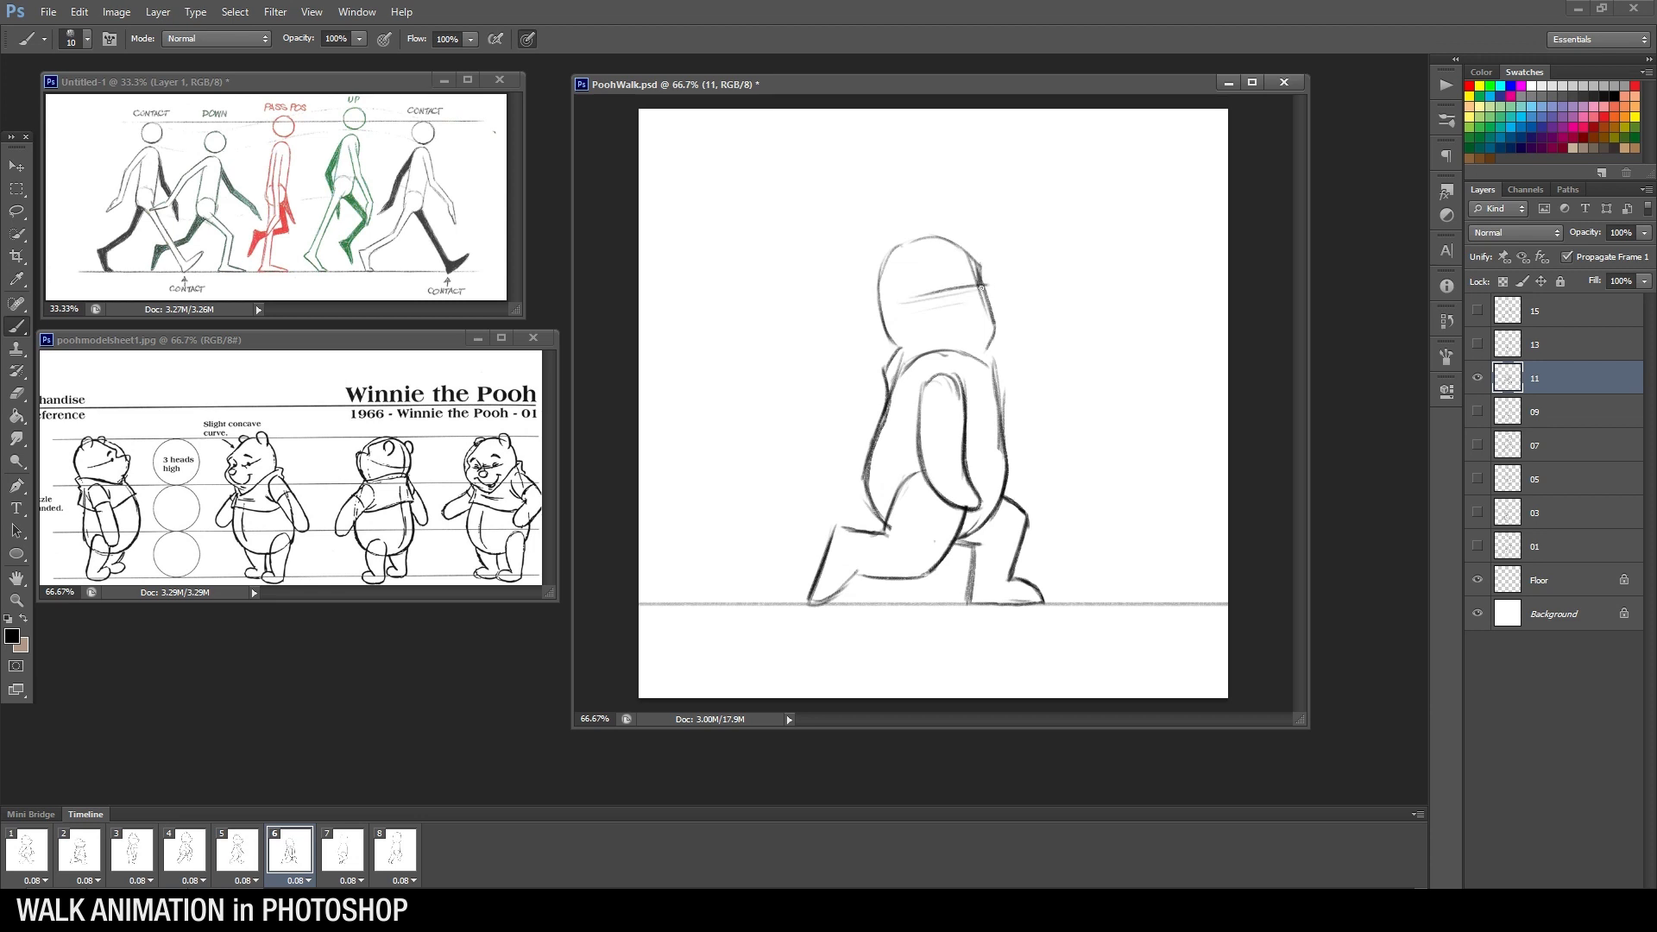
pyautogui.moveTo(984, 296); pyautogui.dragTo(1014, 300)
pyautogui.moveTo(1014, 300); pyautogui.dragTo(988, 358)
# Erase the back of the down pose's head and redraw it as a fuller curve down to the neck
pyautogui.press('e')
pyautogui.moveTo(896, 259)
pyautogui.mouseDown()
pyautogui.moveTo(872, 297)
pyautogui.moveTo(902, 352)
pyautogui.moveTo(883, 335)
pyautogui.mouseUp()
pyautogui.press('b')
pyautogui.press('e')
pyautogui.press('b')
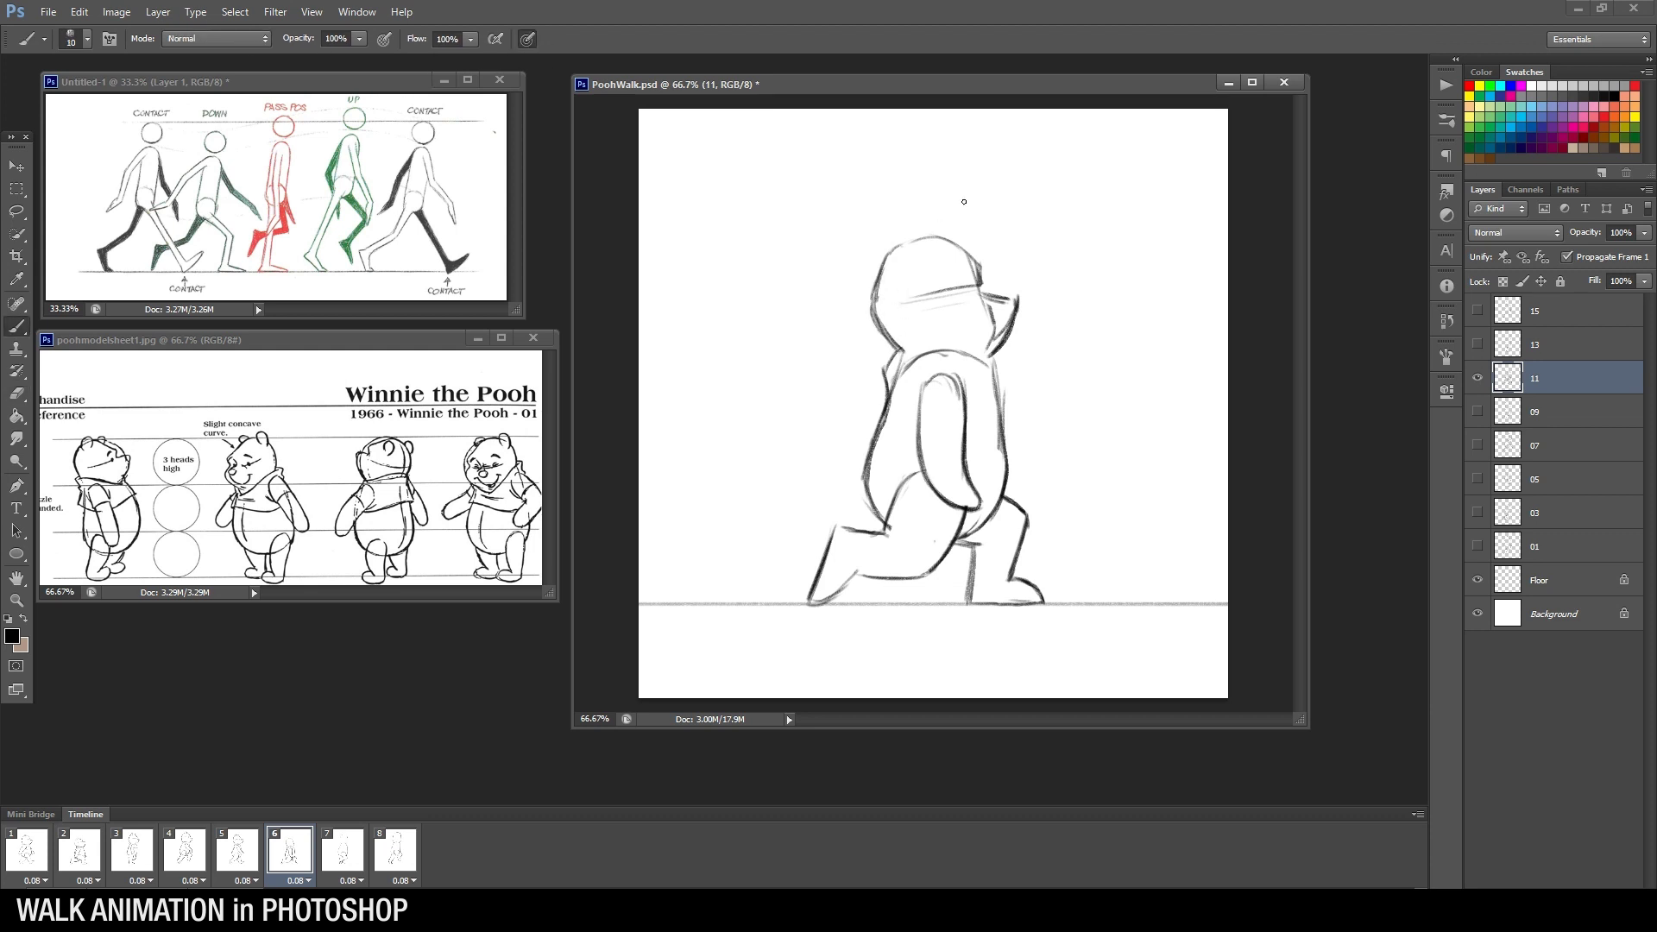
# Rework the top of the down pose's head with ears and an eye mark, and erase the stray line inside the snout
pyautogui.press('e')
pyautogui.moveTo(939, 231)
pyautogui.mouseDown()
pyautogui.moveTo(984, 256)
pyautogui.moveTo(945, 240)
pyautogui.moveTo(966, 255)
pyautogui.mouseUp()
pyautogui.press('b')
pyautogui.moveTo(955, 236); pyautogui.dragTo(965, 248)
pyautogui.press('e')
pyautogui.moveTo(990, 307)
pyautogui.mouseDown()
pyautogui.moveTo(998, 339)
pyautogui.moveTo(991, 312)
pyautogui.mouseUp()
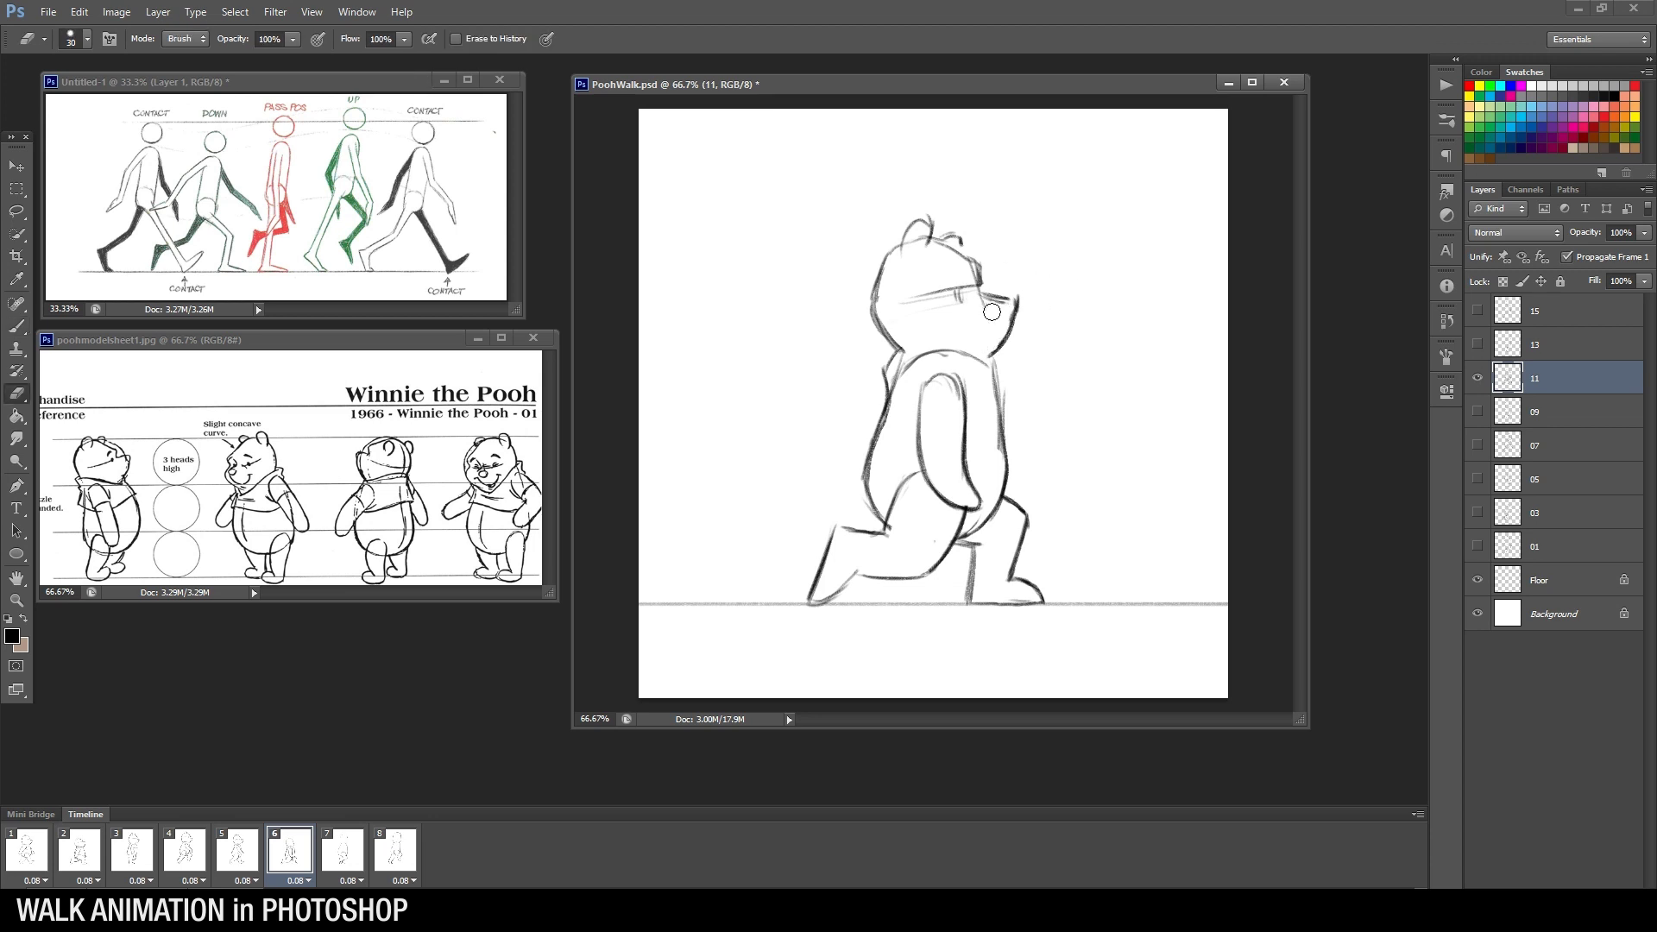
pyautogui.press('b')
# On layer 13 in frame 7, draw the shoulder and back edge of the near arm, checking frames 4 to 6 for reference
pyautogui.click(191, 854)
pyautogui.click(237, 854)
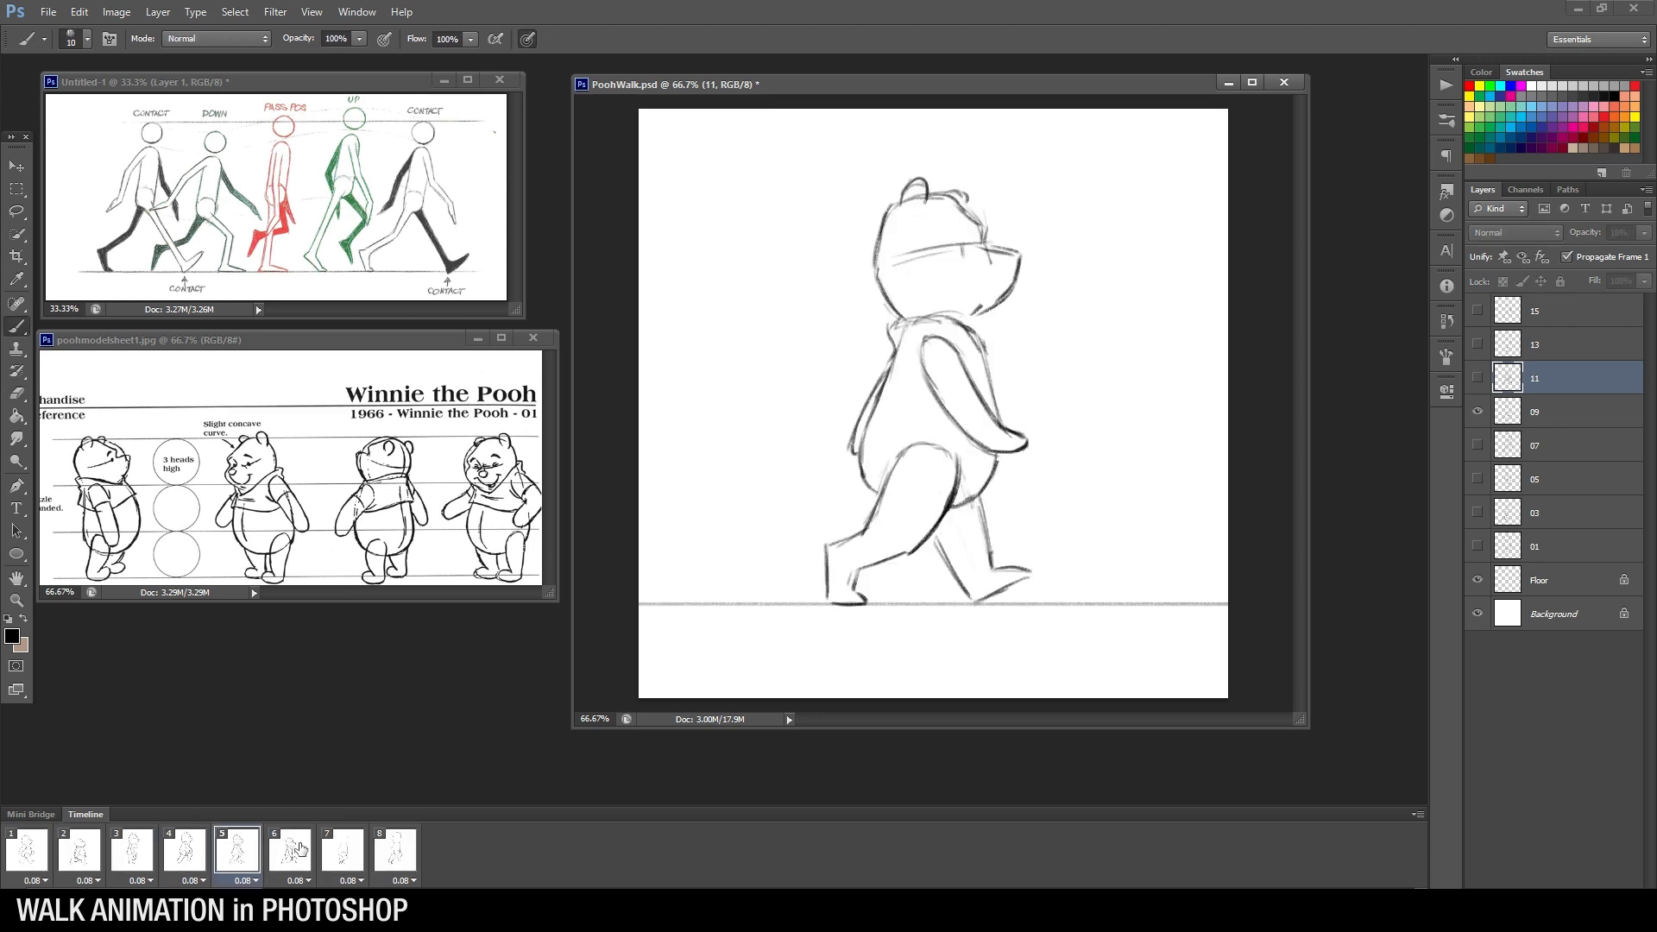
pyautogui.click(299, 847)
pyautogui.click(357, 849)
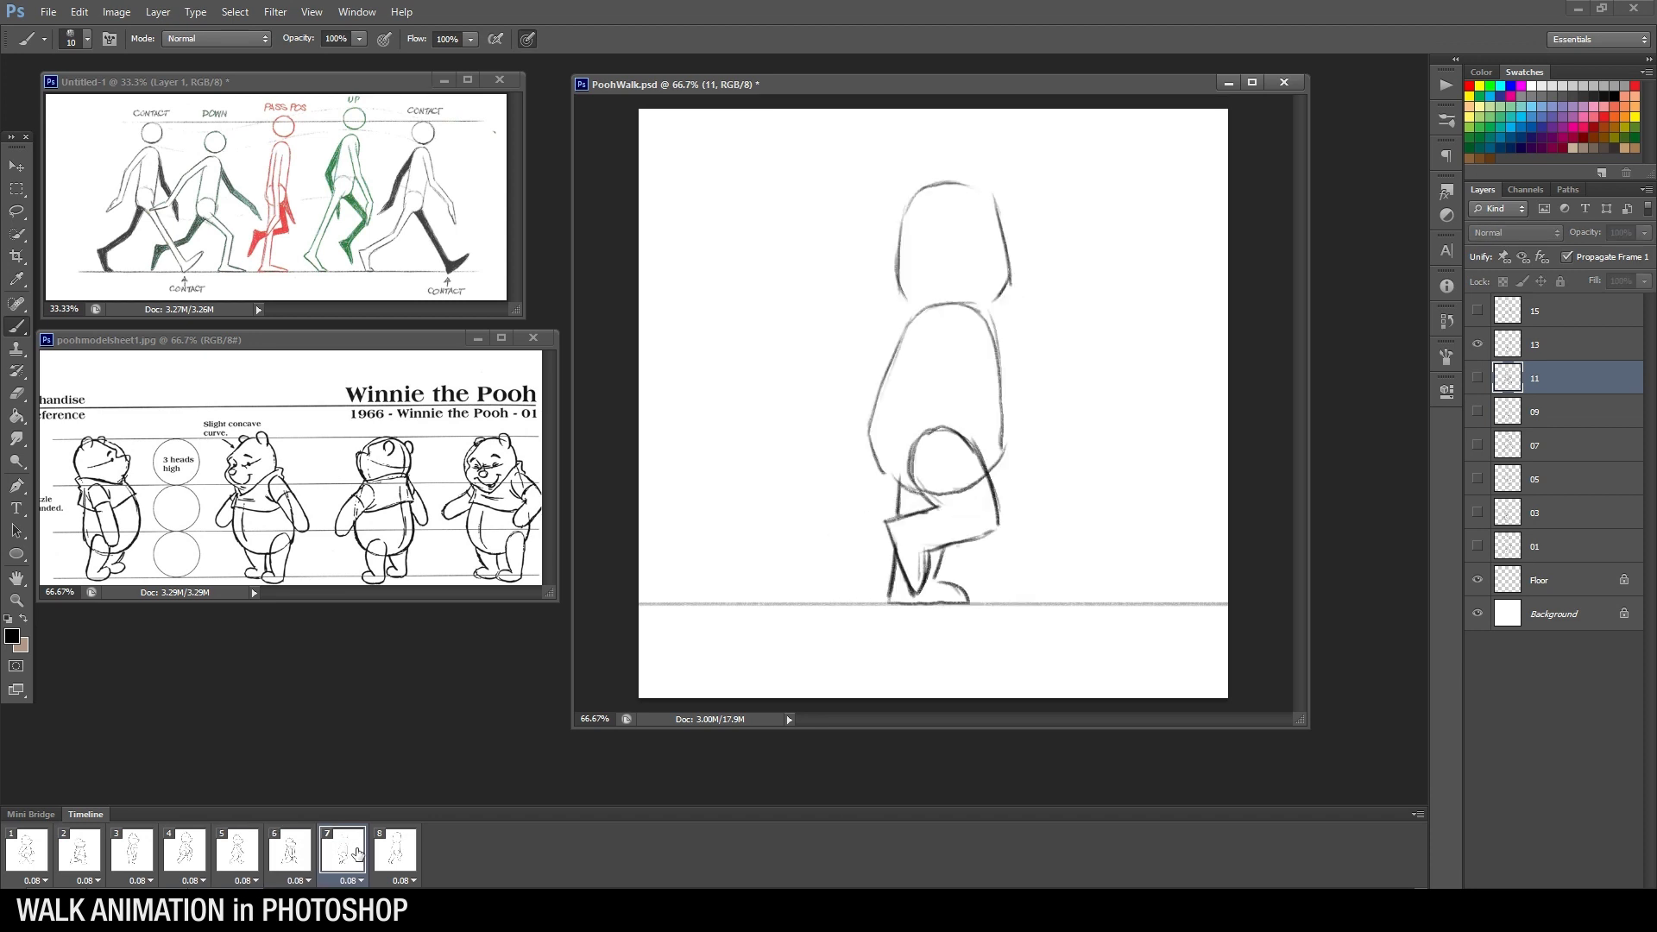
pyautogui.click(1520, 352)
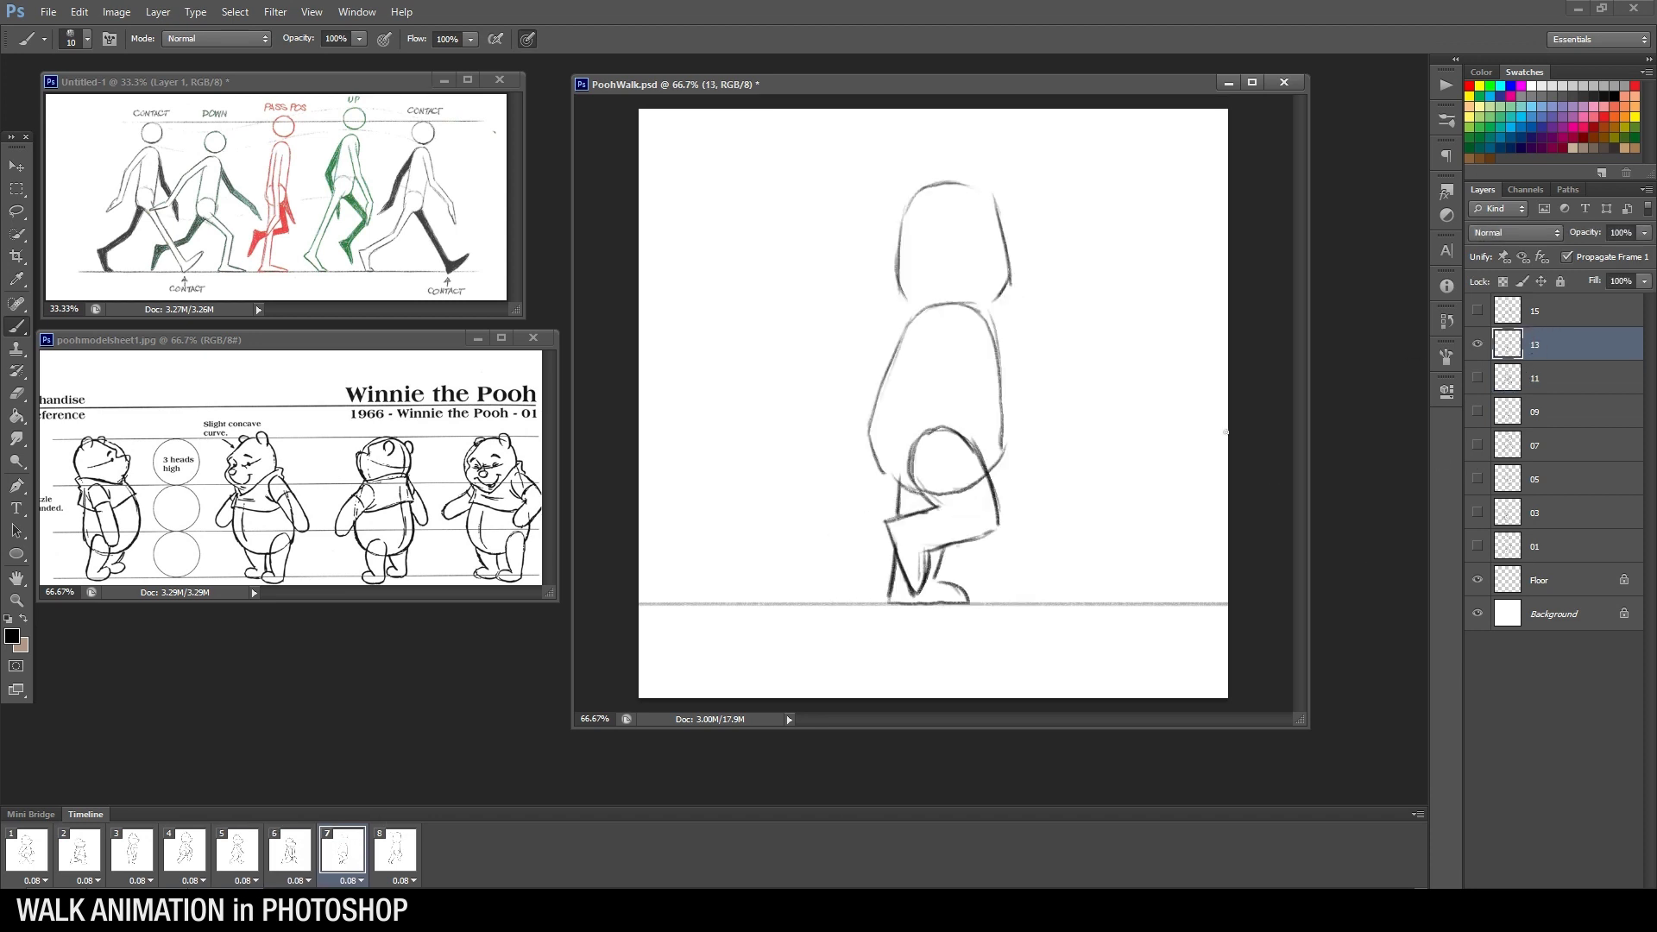
pyautogui.click(243, 854)
pyautogui.click(285, 859)
pyautogui.click(332, 849)
pyautogui.moveTo(943, 335)
pyautogui.mouseDown()
pyautogui.moveTo(897, 392)
pyautogui.moveTo(915, 352)
pyautogui.moveTo(894, 399)
pyautogui.moveTo(904, 374)
pyautogui.moveTo(922, 463)
pyautogui.mouseUp()
pyautogui.press('e')
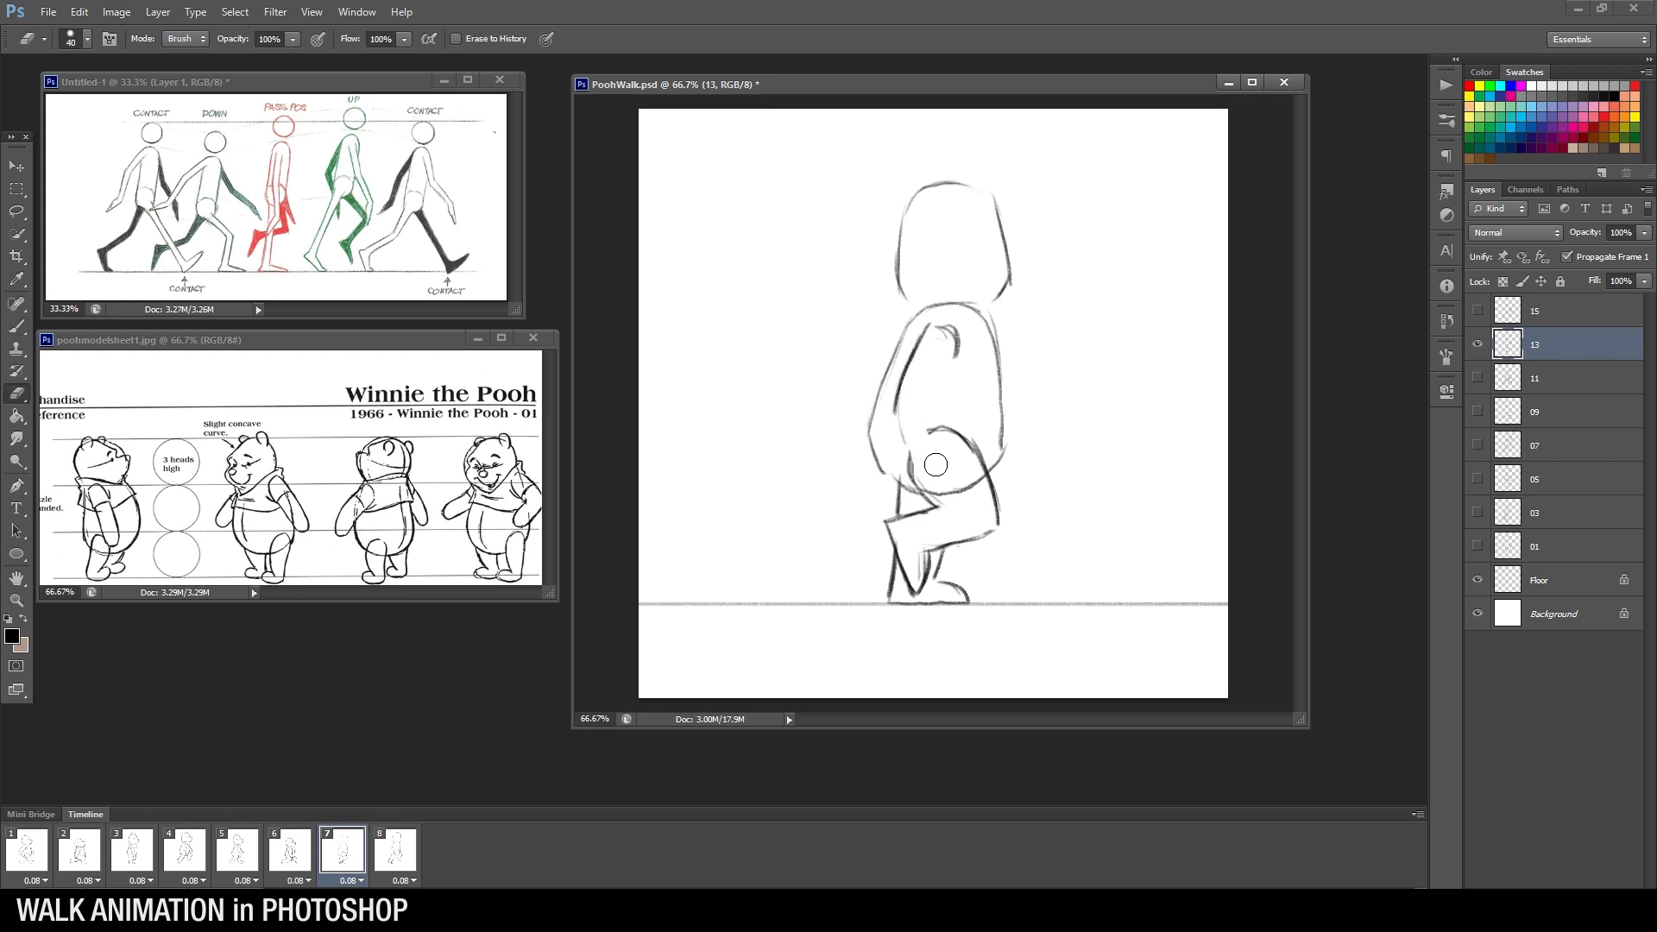
# Complete the near arm on layer 13 with its front edge and rounded hand, erasing the thigh outline behind it
pyautogui.press('b')
pyautogui.moveTo(936, 398)
pyautogui.mouseDown()
pyautogui.moveTo(953, 363)
pyautogui.moveTo(951, 439)
pyautogui.moveTo(896, 396)
pyautogui.moveTo(937, 469)
pyautogui.mouseUp()
pyautogui.press('e')
pyautogui.moveTo(924, 357)
pyautogui.mouseDown()
pyautogui.moveTo(909, 381)
pyautogui.moveTo(928, 337)
pyautogui.moveTo(899, 386)
pyautogui.moveTo(937, 397)
pyautogui.moveTo(905, 438)
pyautogui.moveTo(924, 461)
pyautogui.mouseUp()
pyautogui.press('b')
pyautogui.press('e')
pyautogui.press('b')
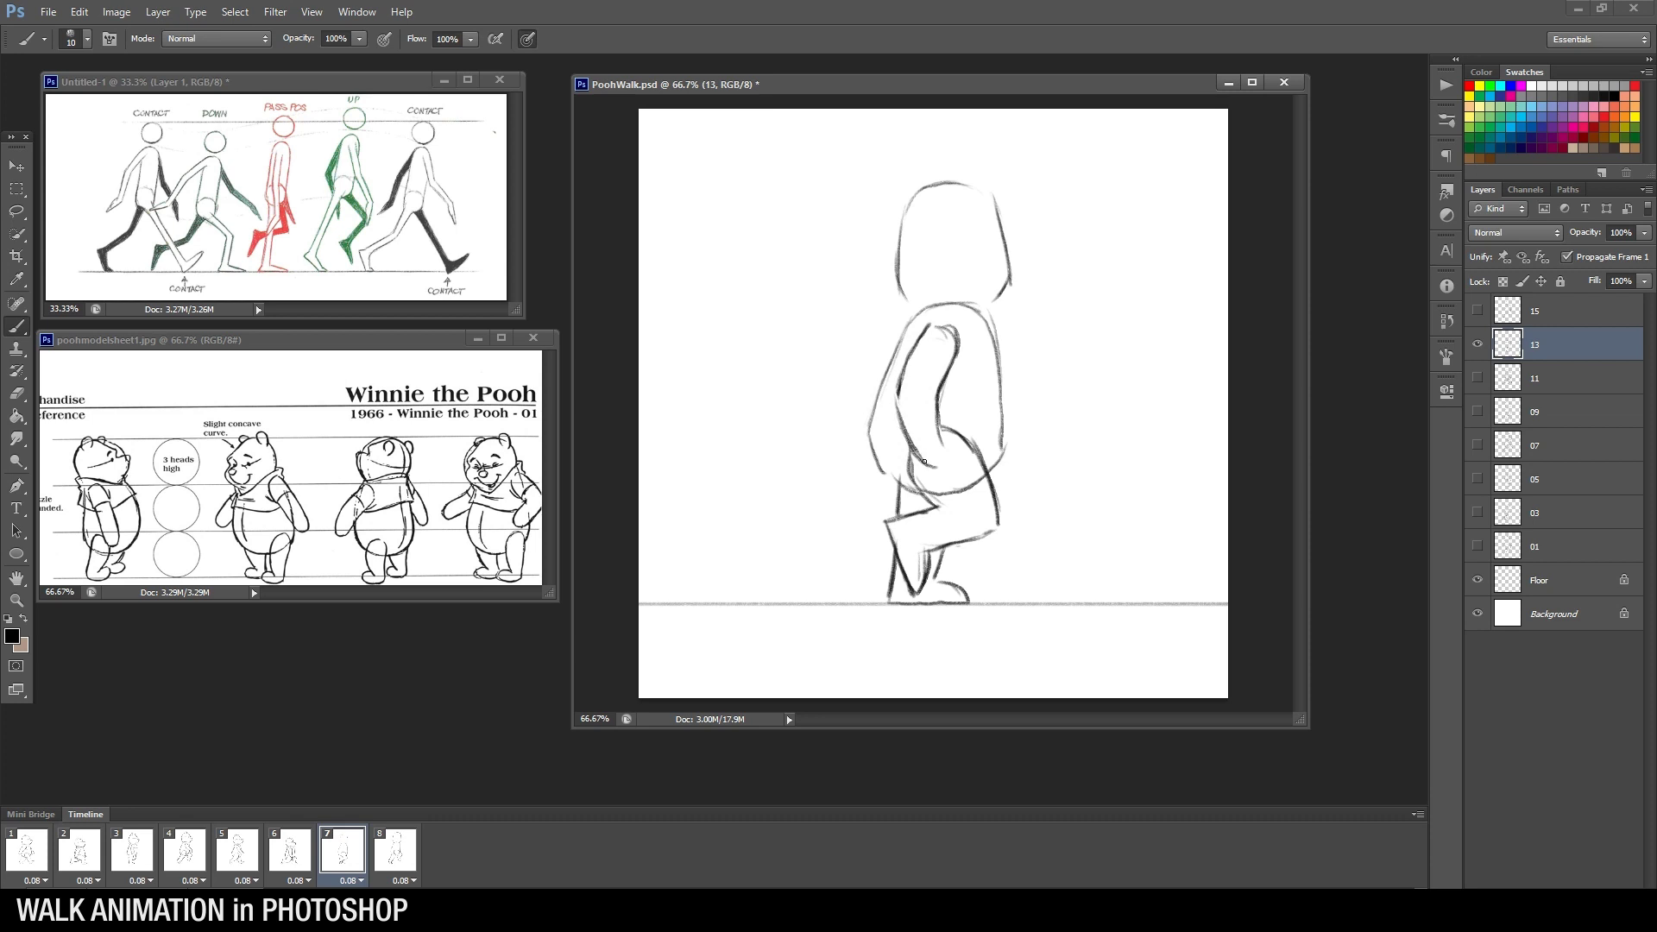
pyautogui.moveTo(935, 398); pyautogui.dragTo(954, 462)
pyautogui.press('e')
# Add the collar at the back of the neck, the eye line, the brow and the protruding snout on layer 13
pyautogui.press('b')
pyautogui.moveTo(892, 309); pyautogui.dragTo(891, 354)
pyautogui.moveTo(946, 240)
pyautogui.mouseDown()
pyautogui.moveTo(1001, 236)
pyautogui.moveTo(996, 215)
pyautogui.mouseUp()
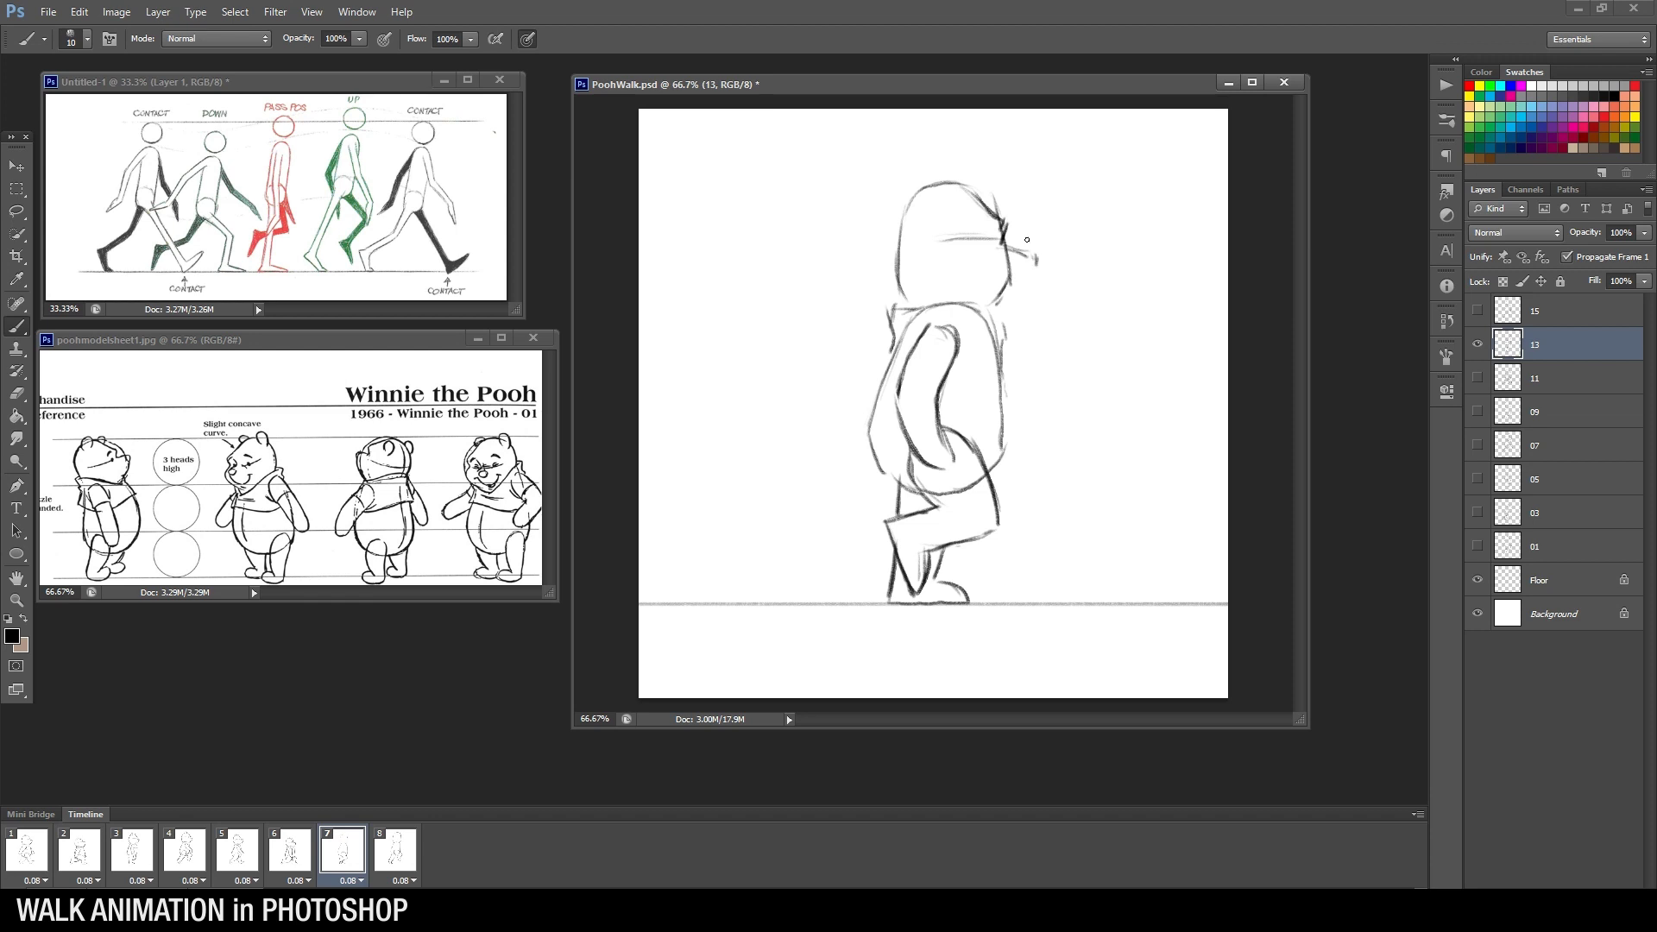
pyautogui.moveTo(1039, 243); pyautogui.dragTo(1018, 288)
# Lasso the head on layer 11 in frame 6, rotate it slightly upward around the neck with Free Transform, and deselect
pyautogui.click(201, 851)
pyautogui.click(237, 856)
pyautogui.click(287, 852)
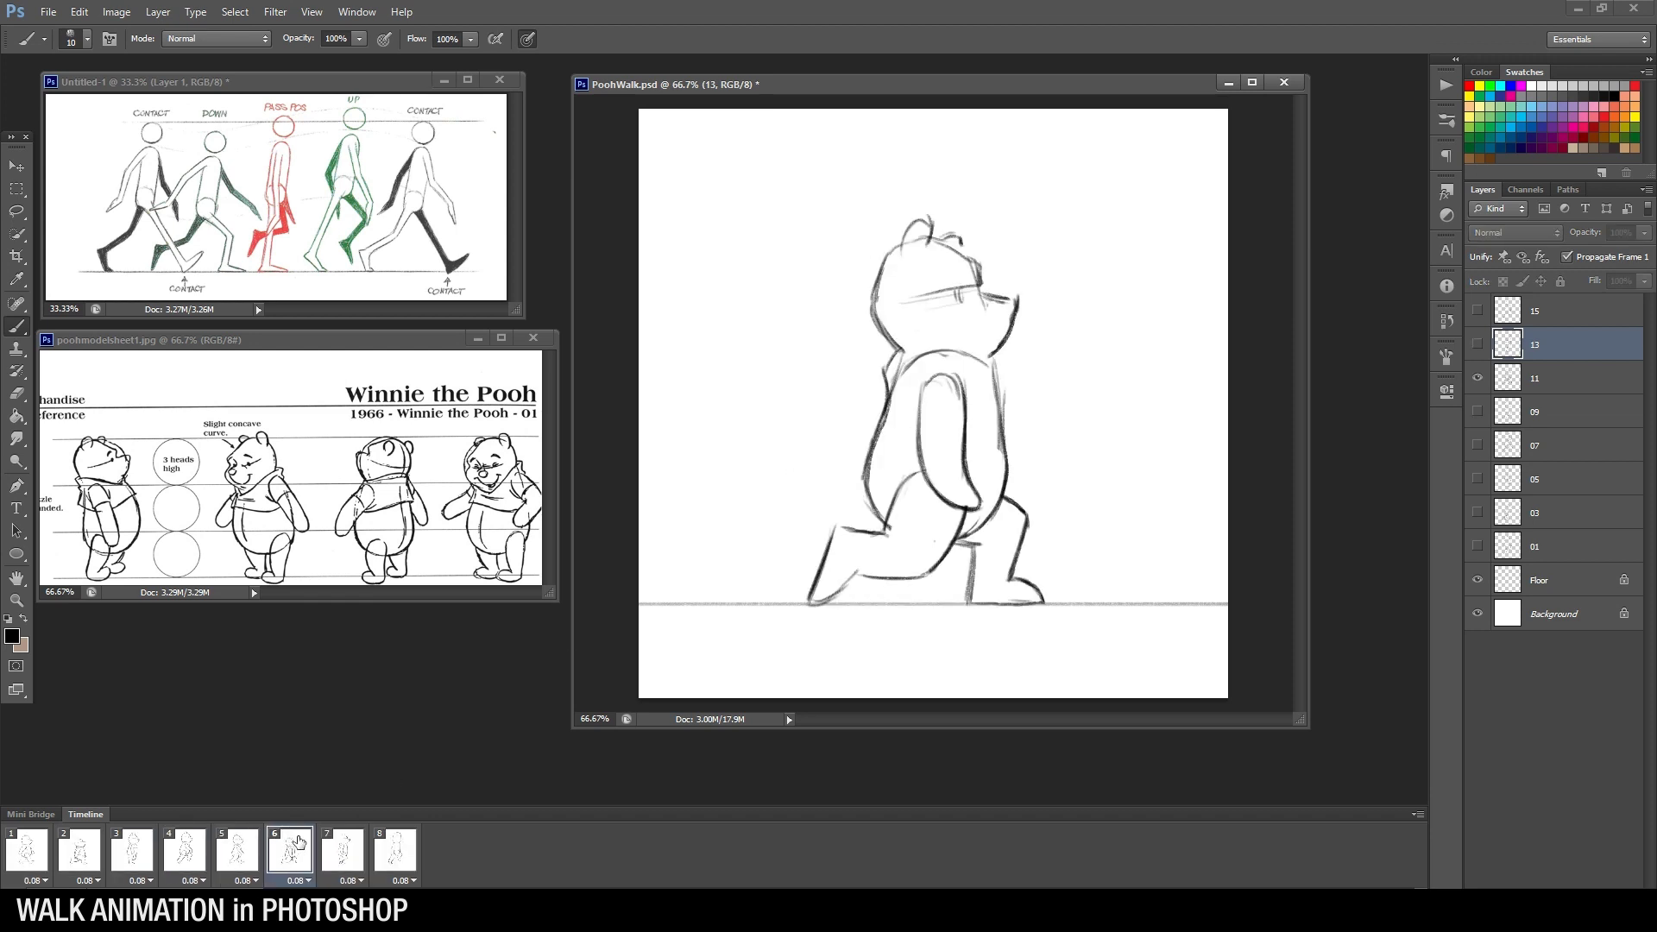
pyautogui.click(1552, 384)
pyautogui.press('l')
pyautogui.moveTo(975, 209)
pyautogui.mouseDown()
pyautogui.moveTo(1044, 293)
pyautogui.moveTo(1023, 346)
pyautogui.moveTo(901, 358)
pyautogui.mouseUp()
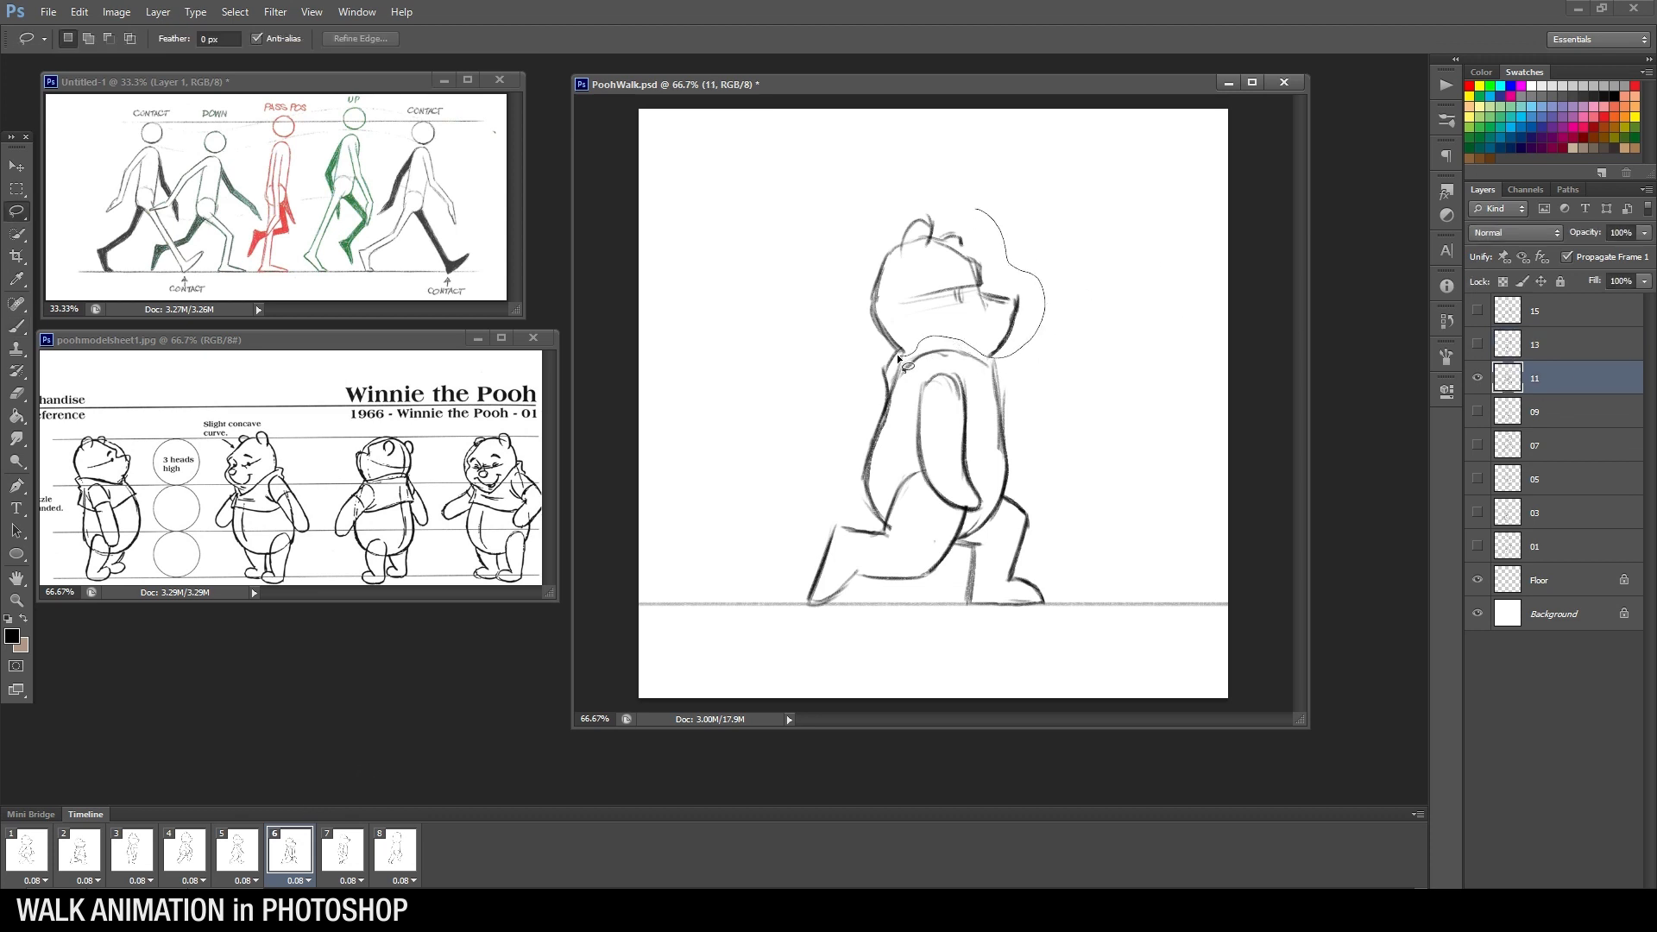
pyautogui.moveTo(904, 195); pyautogui.dragTo(930, 188)
pyautogui.hotkey('ctrl', 't')
pyautogui.moveTo(947, 272); pyautogui.dragTo(947, 341)
pyautogui.moveTo(1095, 333); pyautogui.dragTo(1098, 315)
pyautogui.moveTo(1039, 264); pyautogui.dragTo(1044, 262)
pyautogui.press('Return')
pyautogui.rightClick(1063, 231)
pyautogui.click(1091, 243)
# Check frames 2 to 6, then erase the back of the head on layer 13, redraw it as a fuller curve and add ears
pyautogui.click(75, 853)
pyautogui.click(123, 854)
pyautogui.click(199, 850)
pyautogui.click(244, 852)
pyautogui.click(289, 852)
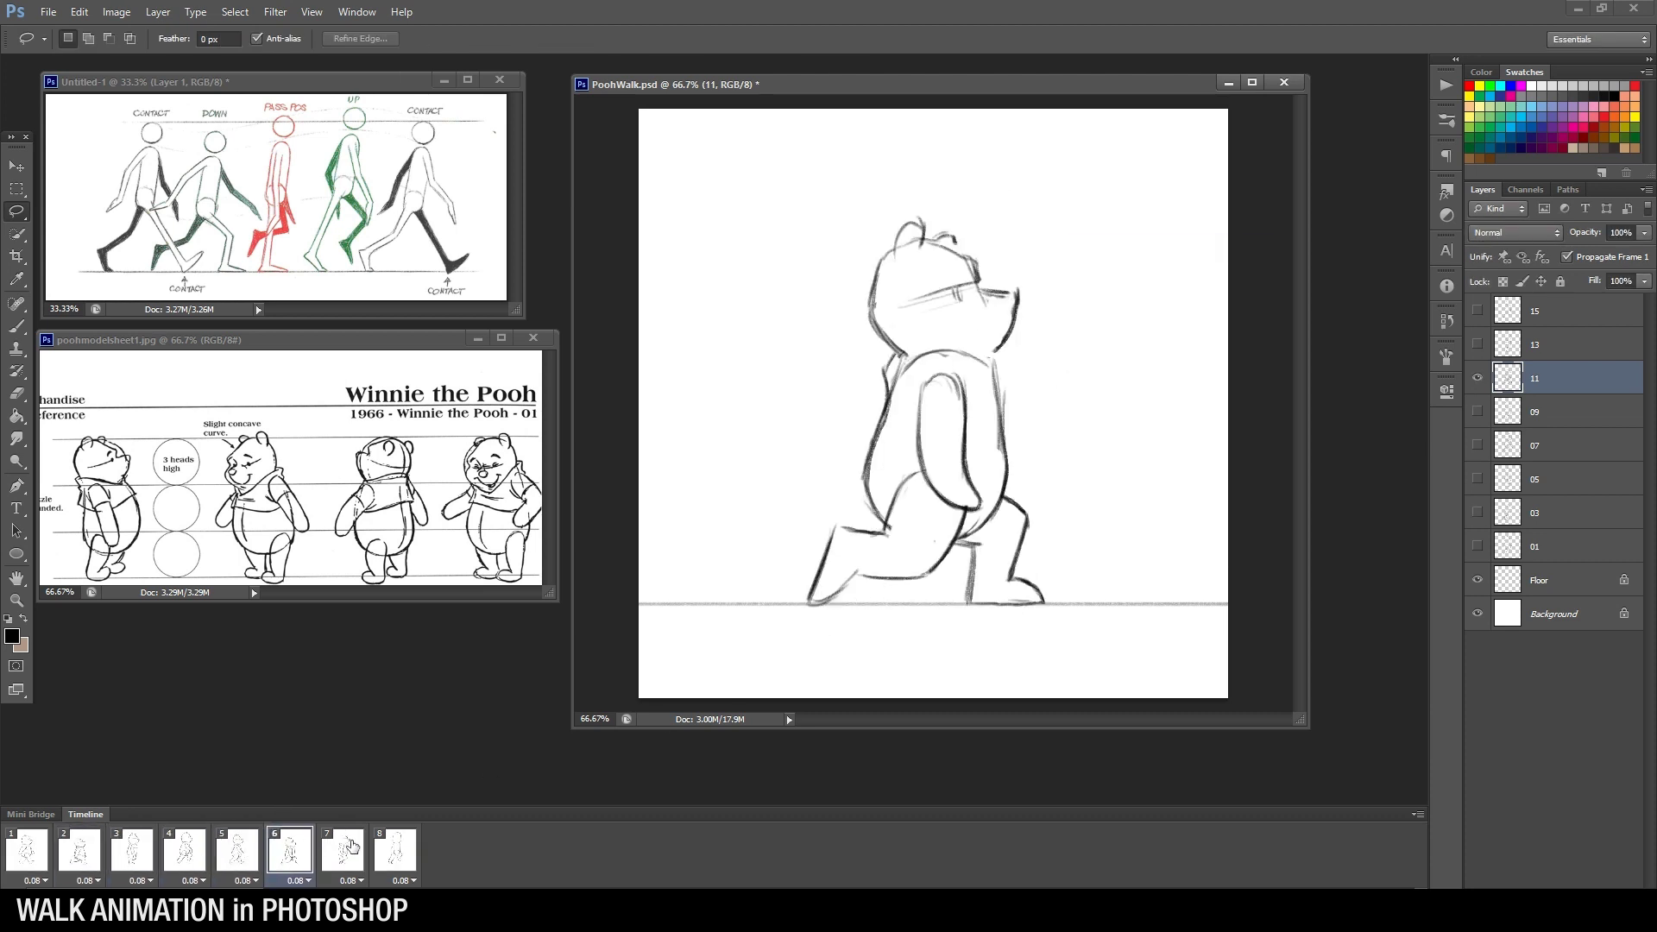
pyautogui.click(362, 842)
pyautogui.click(1544, 346)
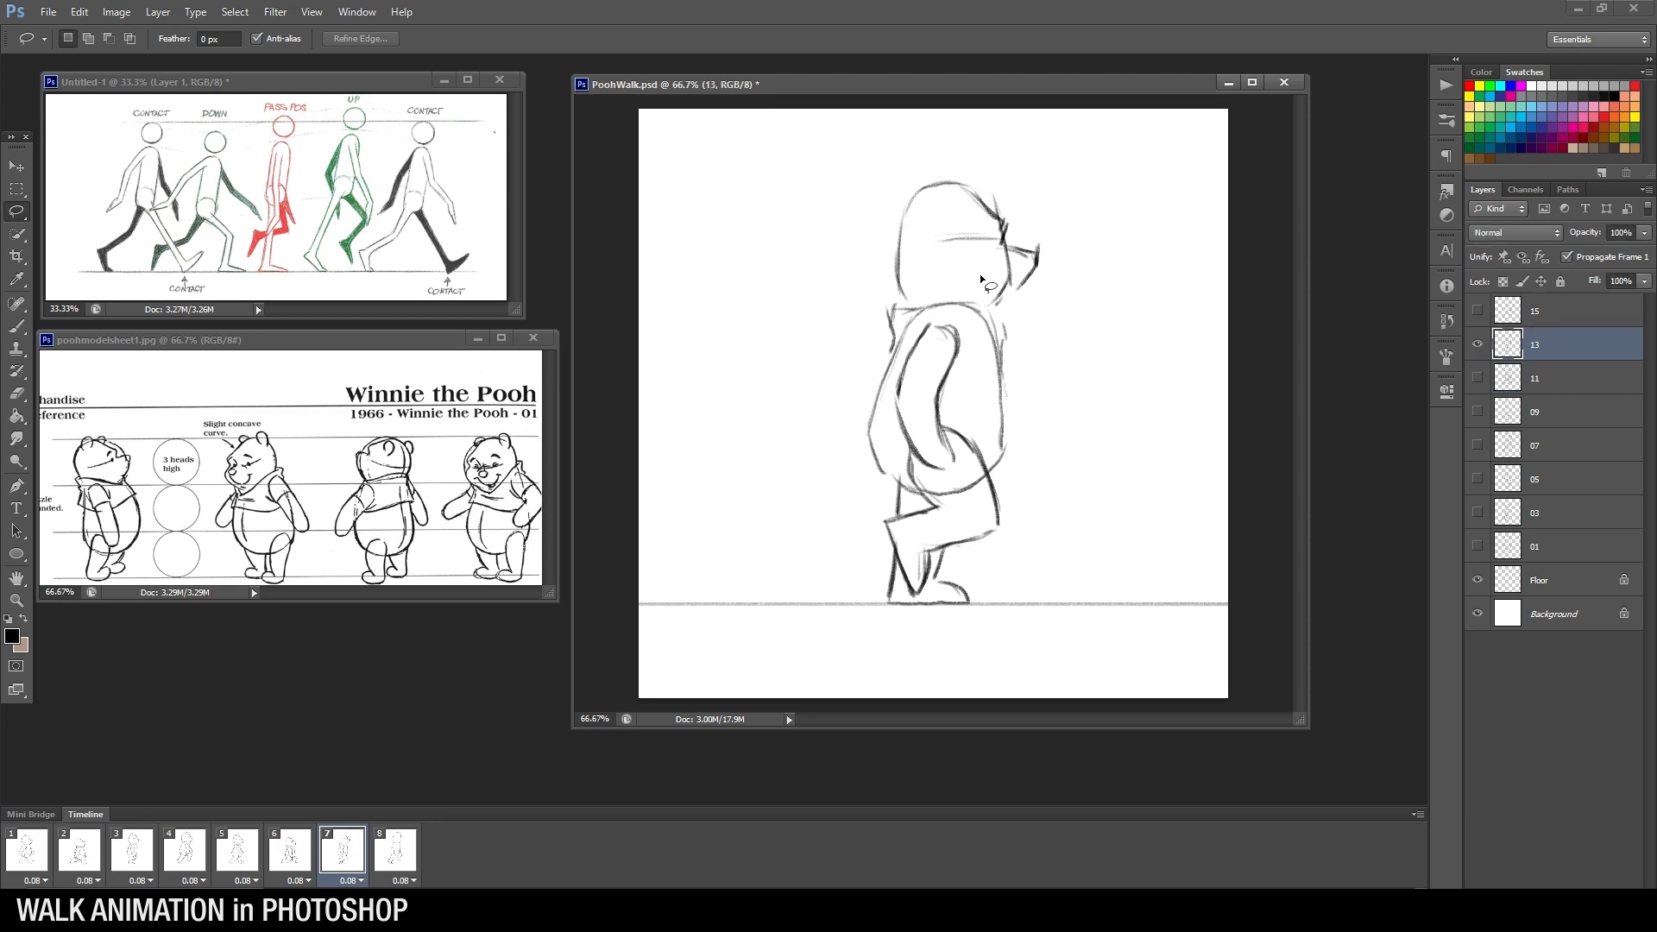
pyautogui.press('b')
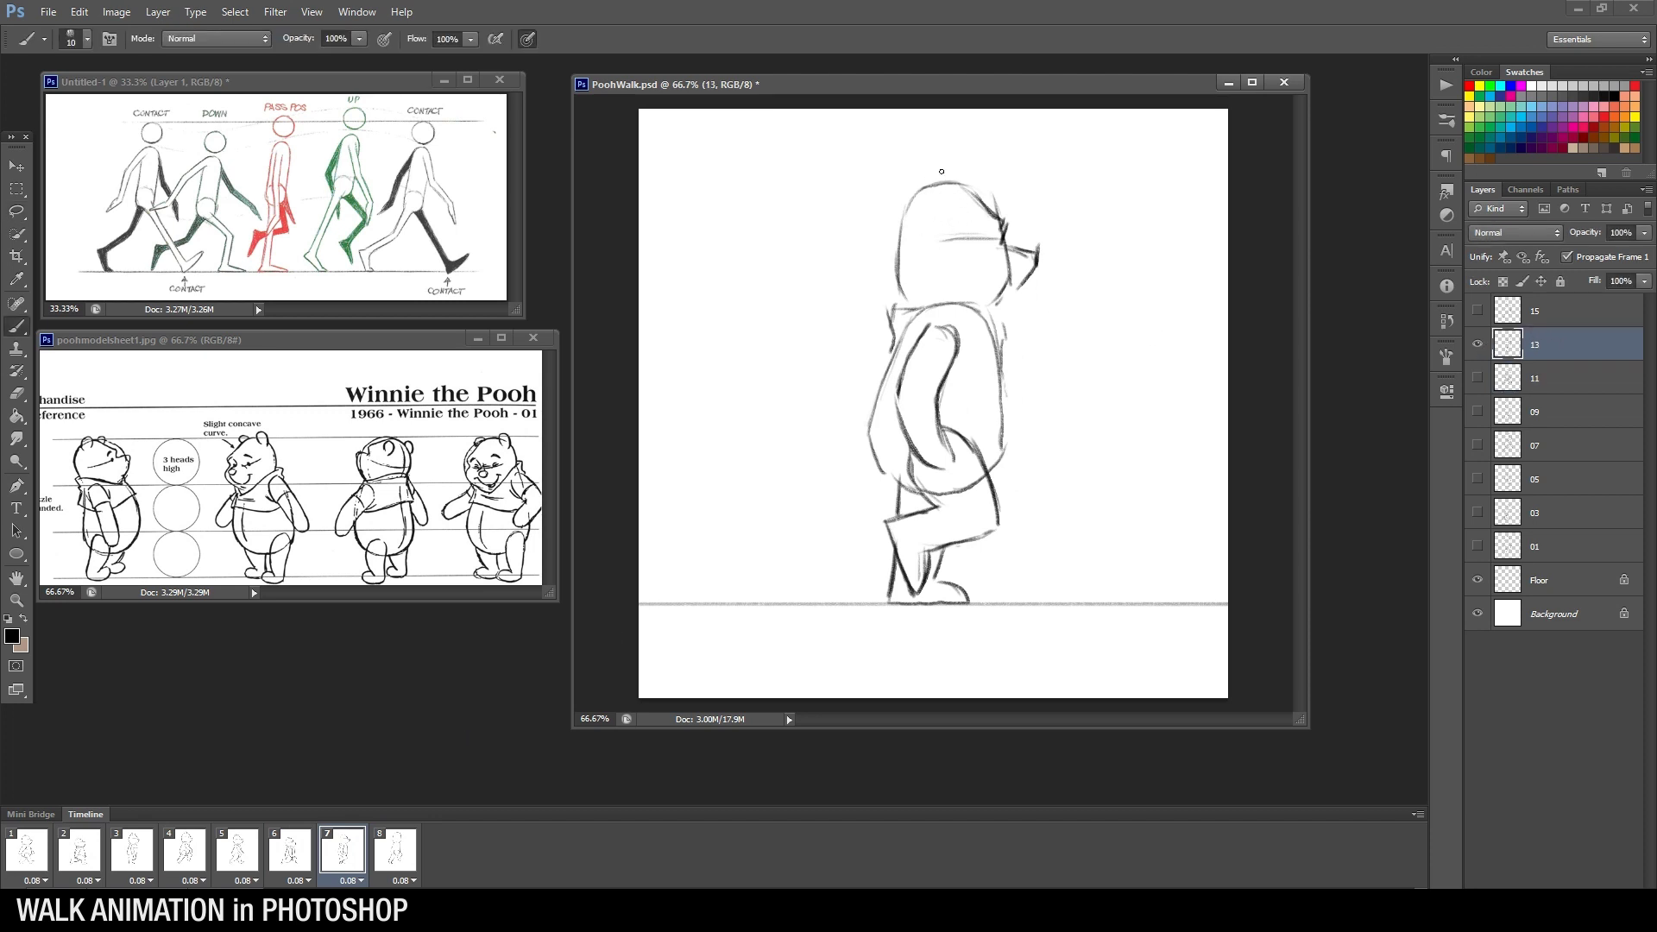
pyautogui.press('e')
pyautogui.moveTo(975, 183)
pyautogui.mouseDown()
pyautogui.moveTo(952, 179)
pyautogui.moveTo(983, 203)
pyautogui.moveTo(913, 266)
pyautogui.moveTo(897, 306)
pyautogui.mouseUp()
pyautogui.press('b')
pyautogui.press('e')
pyautogui.press('b')
pyautogui.moveTo(887, 245)
pyautogui.mouseDown()
pyautogui.moveTo(908, 219)
pyautogui.moveTo(892, 243)
pyautogui.moveTo(888, 221)
pyautogui.moveTo(908, 299)
pyautogui.mouseUp()
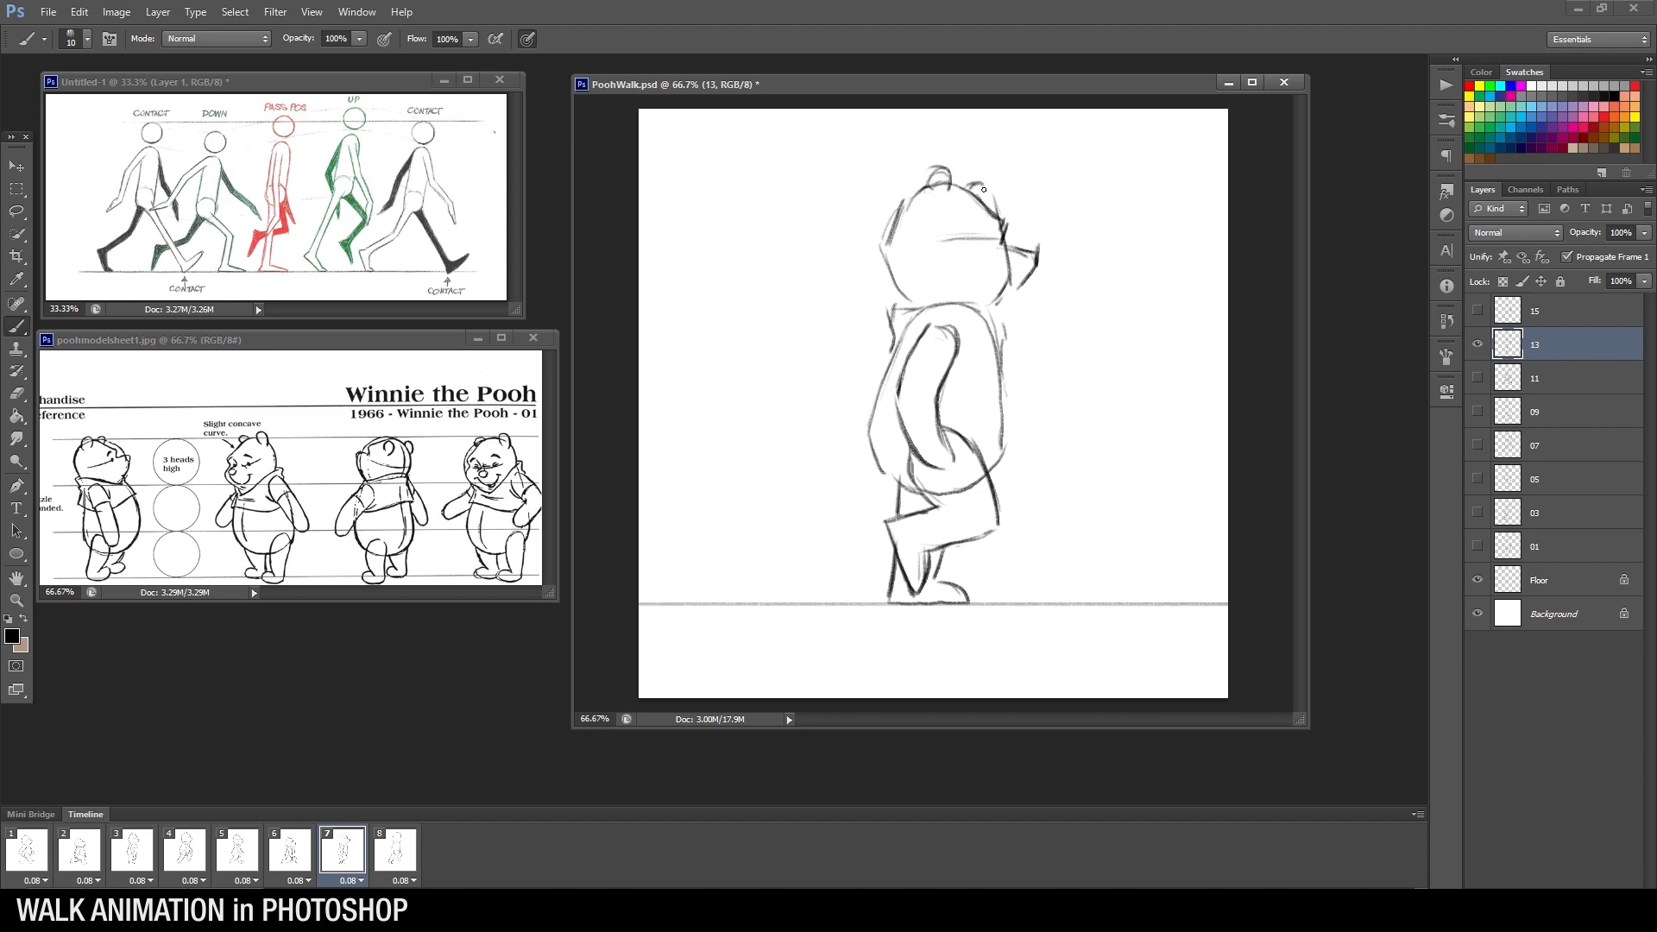
# Erase the lower front of the torso on layer 13 and redraw the chest and belly line
pyautogui.press('e')
pyautogui.moveTo(999, 389); pyautogui.dragTo(1004, 440)
pyautogui.press('b')
pyautogui.moveTo(996, 354); pyautogui.dragTo(1007, 429)
# On layer 15 in frame 8, sketch the upper part of the near arm swinging back, comparing frames 5 to 7
pyautogui.click(290, 854)
pyautogui.click(339, 852)
pyautogui.click(397, 850)
pyautogui.click(1553, 312)
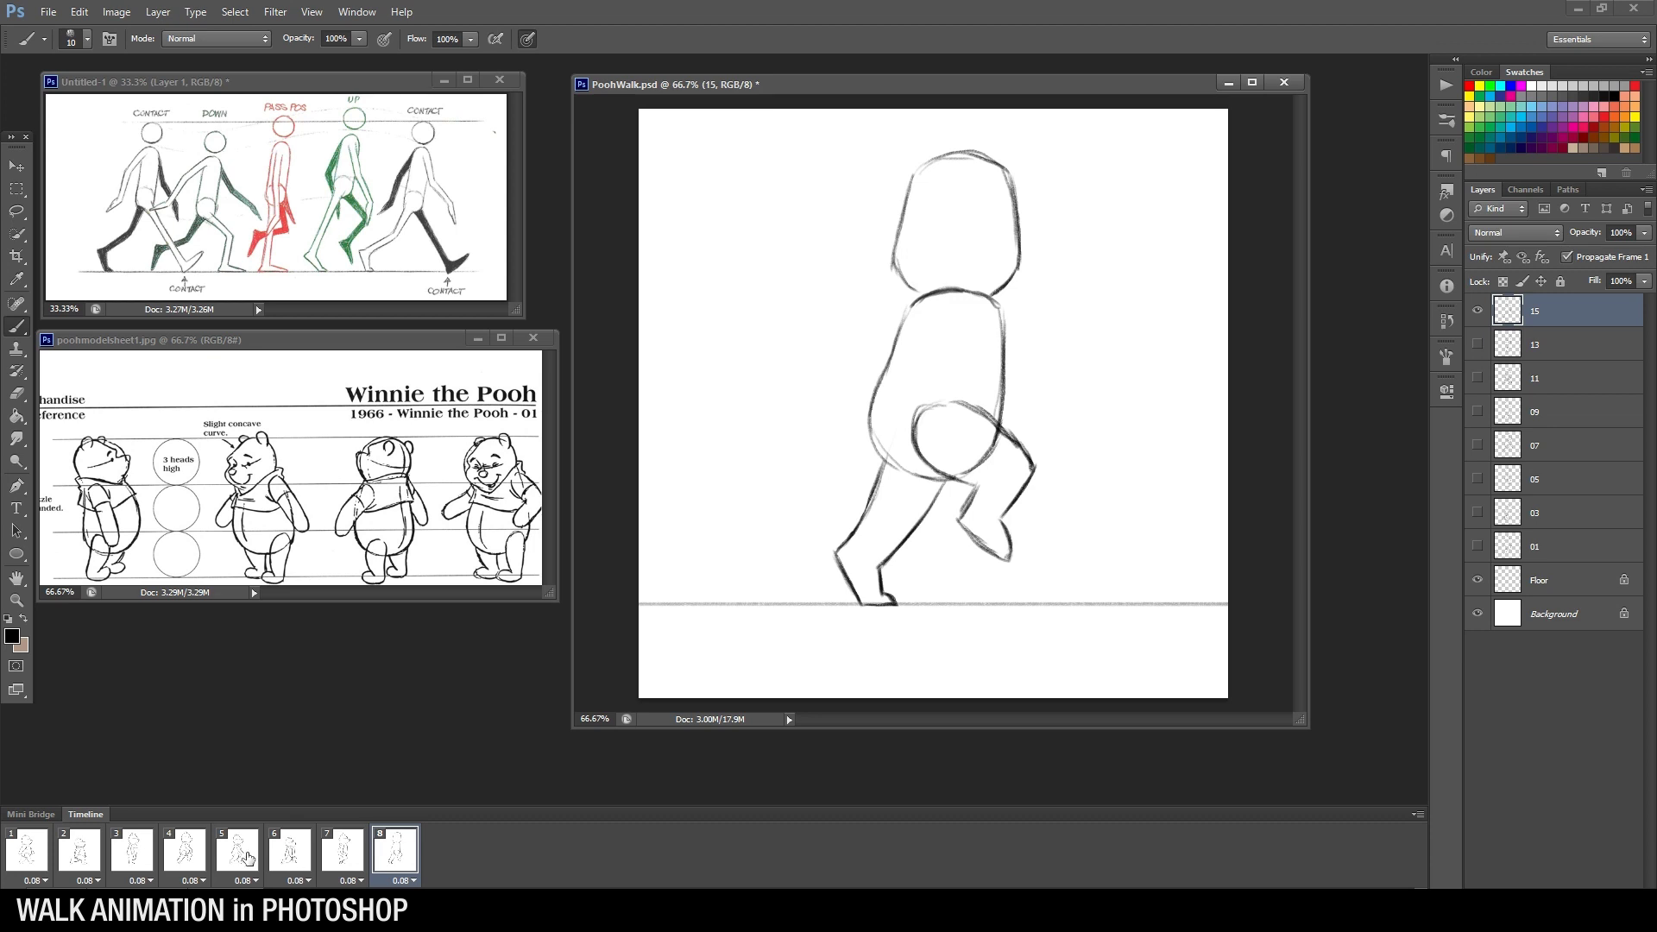
pyautogui.click(238, 854)
pyautogui.click(290, 855)
pyautogui.click(363, 854)
pyautogui.click(397, 850)
pyautogui.moveTo(932, 316)
pyautogui.mouseDown()
pyautogui.moveTo(874, 400)
pyautogui.moveTo(882, 366)
pyautogui.moveTo(869, 408)
pyautogui.moveTo(881, 357)
pyautogui.moveTo(880, 437)
pyautogui.mouseUp()
pyautogui.press('e')
pyautogui.press('b')
pyautogui.press('e')
pyautogui.press('b')
# Draw the bent forearm of the up pose's near arm and strengthen the line at the shoulder
pyautogui.moveTo(877, 363); pyautogui.dragTo(867, 420)
pyautogui.moveTo(872, 374)
pyautogui.mouseDown()
pyautogui.moveTo(869, 463)
pyautogui.moveTo(899, 399)
pyautogui.moveTo(874, 412)
pyautogui.moveTo(869, 455)
pyautogui.moveTo(900, 424)
pyautogui.mouseUp()
pyautogui.press('e')
pyautogui.press('b')
pyautogui.moveTo(937, 358)
pyautogui.mouseDown()
pyautogui.moveTo(908, 394)
pyautogui.moveTo(968, 314)
pyautogui.moveTo(945, 331)
pyautogui.moveTo(946, 307)
pyautogui.moveTo(947, 355)
pyautogui.moveTo(938, 322)
pyautogui.moveTo(898, 354)
pyautogui.moveTo(933, 315)
pyautogui.mouseUp()
pyautogui.press('e')
pyautogui.press('b')
pyautogui.press('e')
pyautogui.press('b')
# Compare with frames 1 and 6, then erase the body line behind the up pose's hand and clean up its arm outline
pyautogui.click(36, 854)
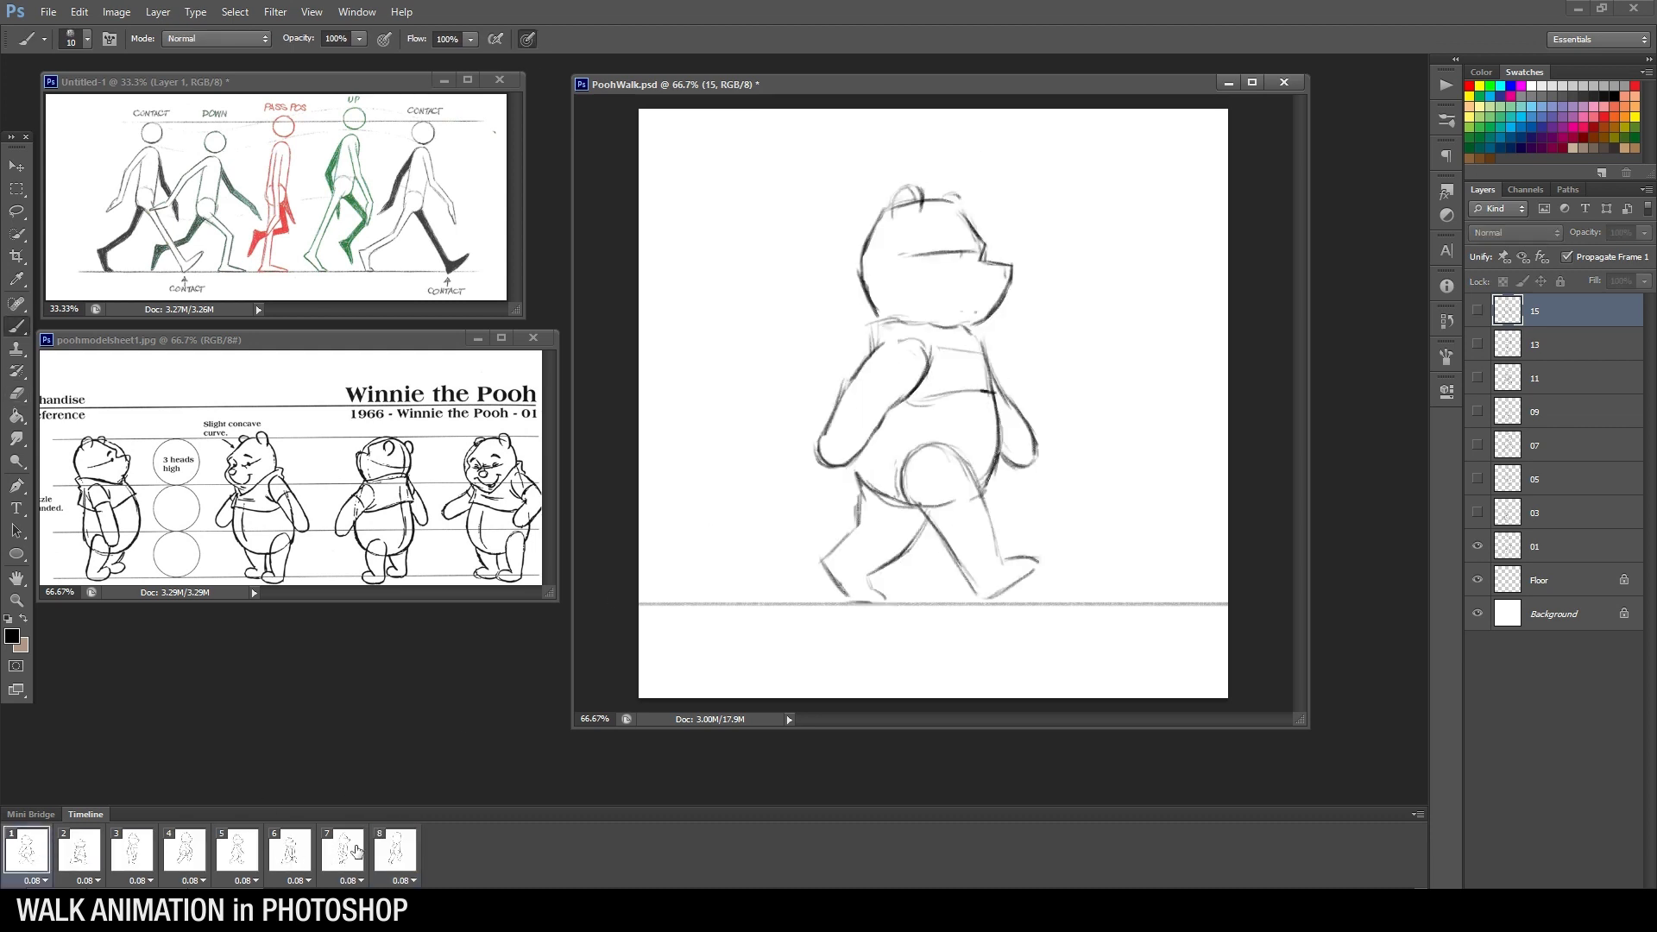
pyautogui.click(381, 855)
pyautogui.click(290, 854)
pyautogui.click(396, 854)
pyautogui.press('e')
pyautogui.moveTo(862, 456)
pyautogui.mouseDown()
pyautogui.moveTo(905, 404)
pyautogui.moveTo(900, 387)
pyautogui.moveTo(895, 439)
pyautogui.mouseUp()
pyautogui.press('b')
pyautogui.press('e')
pyautogui.press('b')
pyautogui.press('e')
pyautogui.moveTo(921, 380)
pyautogui.mouseDown()
pyautogui.moveTo(951, 359)
pyautogui.moveTo(917, 385)
pyautogui.moveTo(942, 308)
pyautogui.mouseUp()
pyautogui.press('b')
pyautogui.press('e')
pyautogui.press('b')
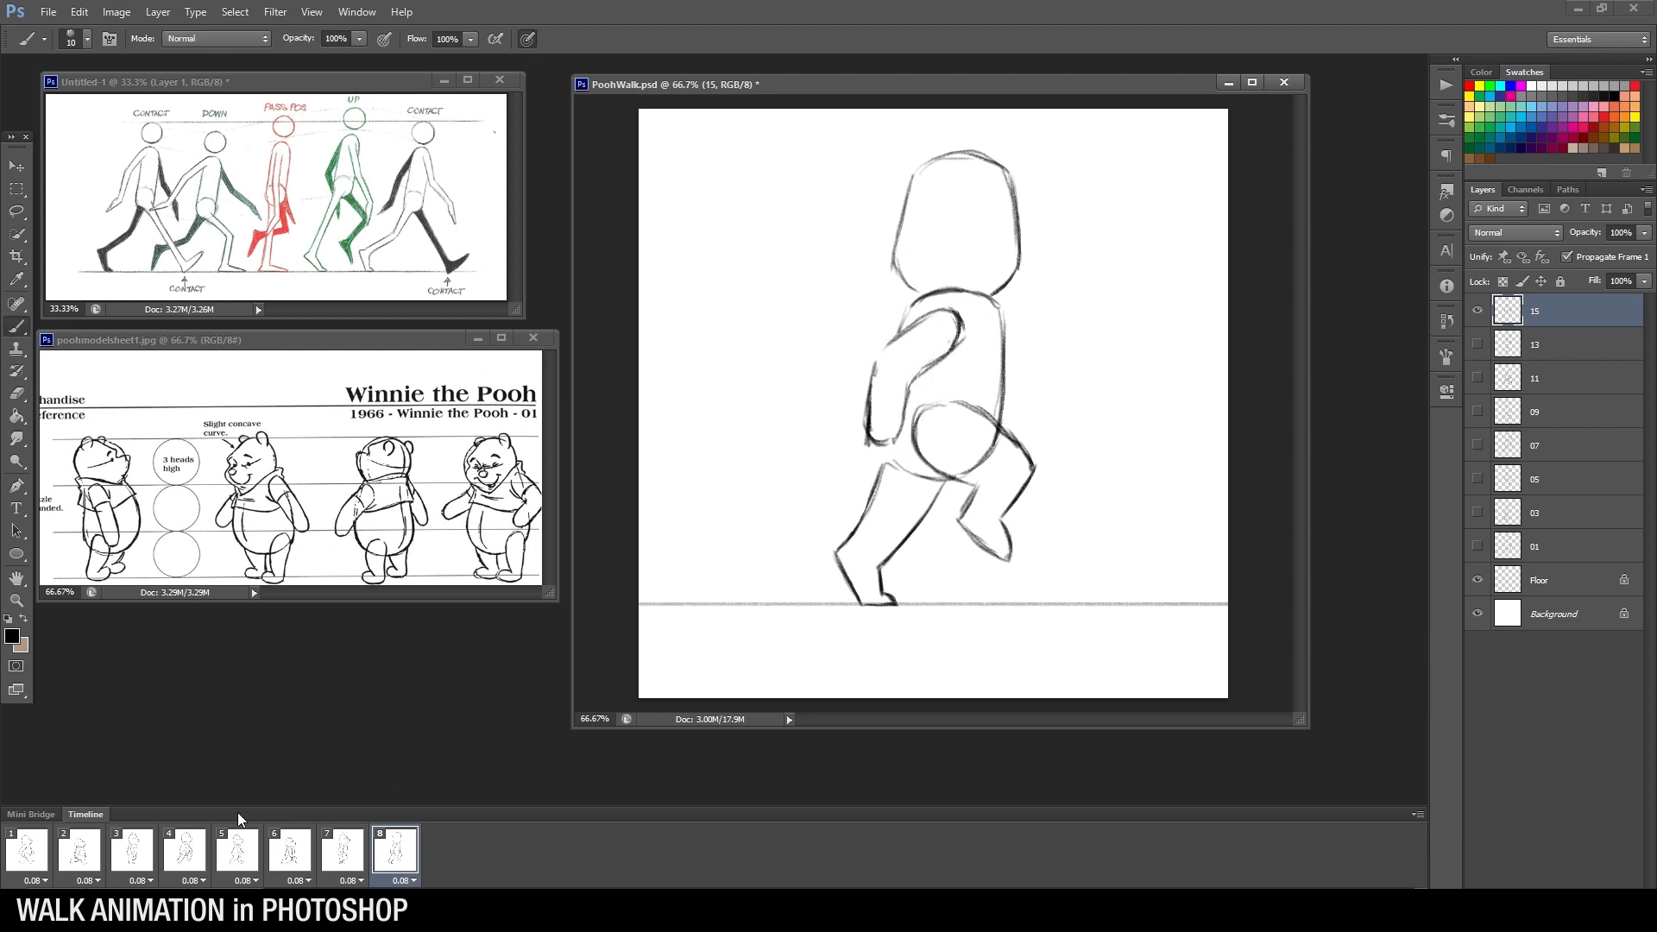
# Redraw the up pose's forearm with a clean outline and rounded hand, checking it against frames 1, 6 and 7
pyautogui.click(52, 856)
pyautogui.click(403, 861)
pyautogui.press('e')
pyautogui.press('b')
pyautogui.moveTo(873, 366); pyautogui.dragTo(863, 429)
pyautogui.moveTo(874, 365)
pyautogui.mouseDown()
pyautogui.moveTo(866, 409)
pyautogui.moveTo(885, 440)
pyautogui.mouseUp()
pyautogui.press('e')
pyautogui.press('b')
pyautogui.click(294, 859)
pyautogui.click(345, 859)
pyautogui.click(395, 859)
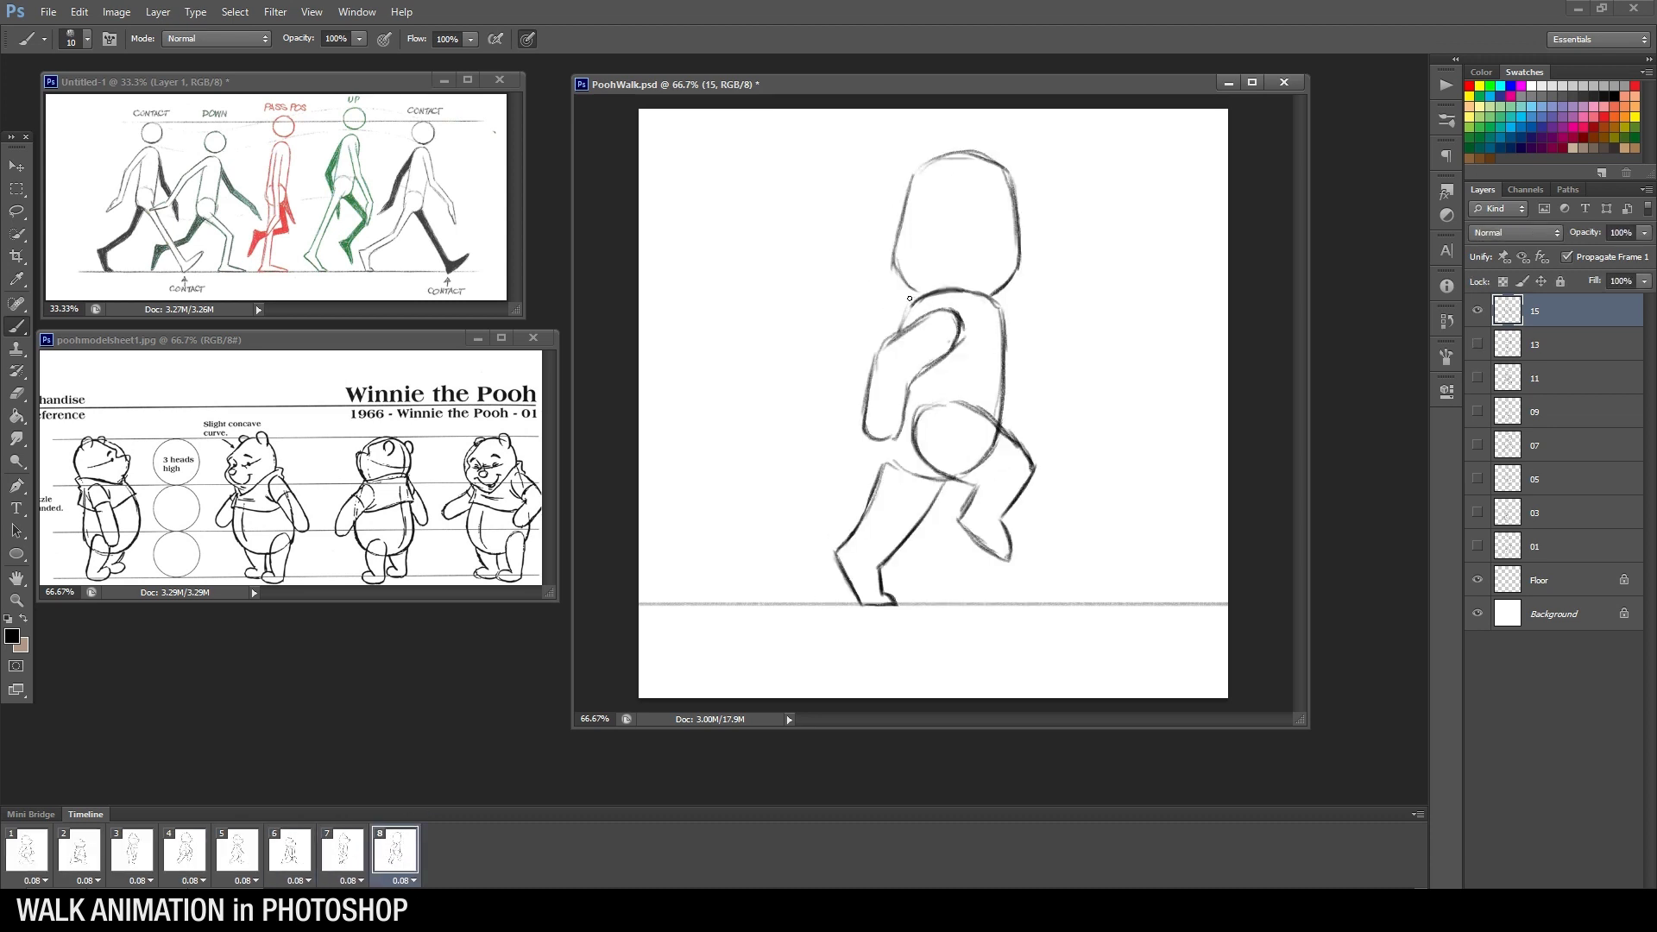
# Add the collar at the back of the up pose's neck, round out the back of the head and erase its upper front
pyautogui.moveTo(894, 298); pyautogui.dragTo(908, 331)
pyautogui.press('e')
pyautogui.moveTo(915, 183)
pyautogui.mouseDown()
pyautogui.moveTo(897, 238)
pyautogui.moveTo(907, 191)
pyautogui.mouseUp()
pyautogui.press('b')
pyautogui.moveTo(898, 258); pyautogui.dragTo(900, 192)
pyautogui.press('e')
pyautogui.moveTo(980, 155); pyautogui.dragTo(1017, 173)
pyautogui.press('b')
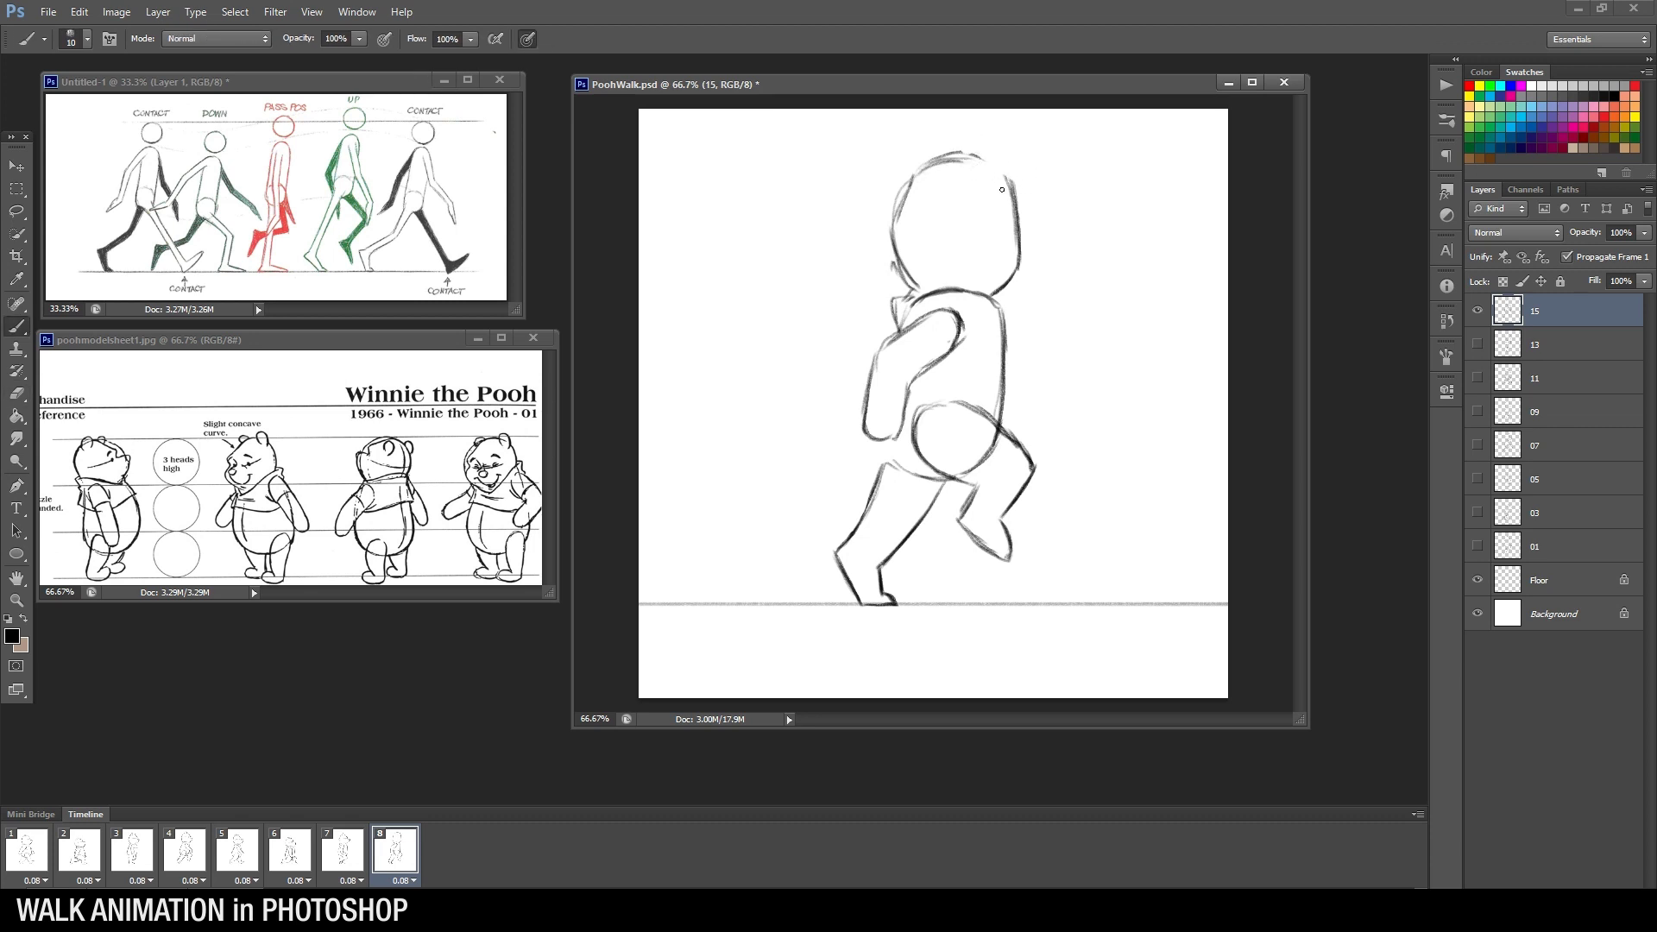
# Draw the up pose's forehead, eye line, snout and jaw on layer 15, erasing the excess strokes around the nose
pyautogui.moveTo(978, 163); pyautogui.dragTo(1015, 202)
pyautogui.moveTo(938, 221)
pyautogui.mouseDown()
pyautogui.moveTo(1013, 220)
pyautogui.moveTo(990, 225)
pyautogui.mouseUp()
pyautogui.press('e')
pyautogui.press('e')
pyautogui.moveTo(1050, 246); pyautogui.dragTo(1035, 237)
pyautogui.press('b')
pyautogui.press('e')
pyautogui.moveTo(1049, 250)
pyautogui.mouseDown()
pyautogui.moveTo(1010, 288)
pyautogui.moveTo(1015, 257)
pyautogui.moveTo(1002, 283)
pyautogui.mouseUp()
pyautogui.press('b')
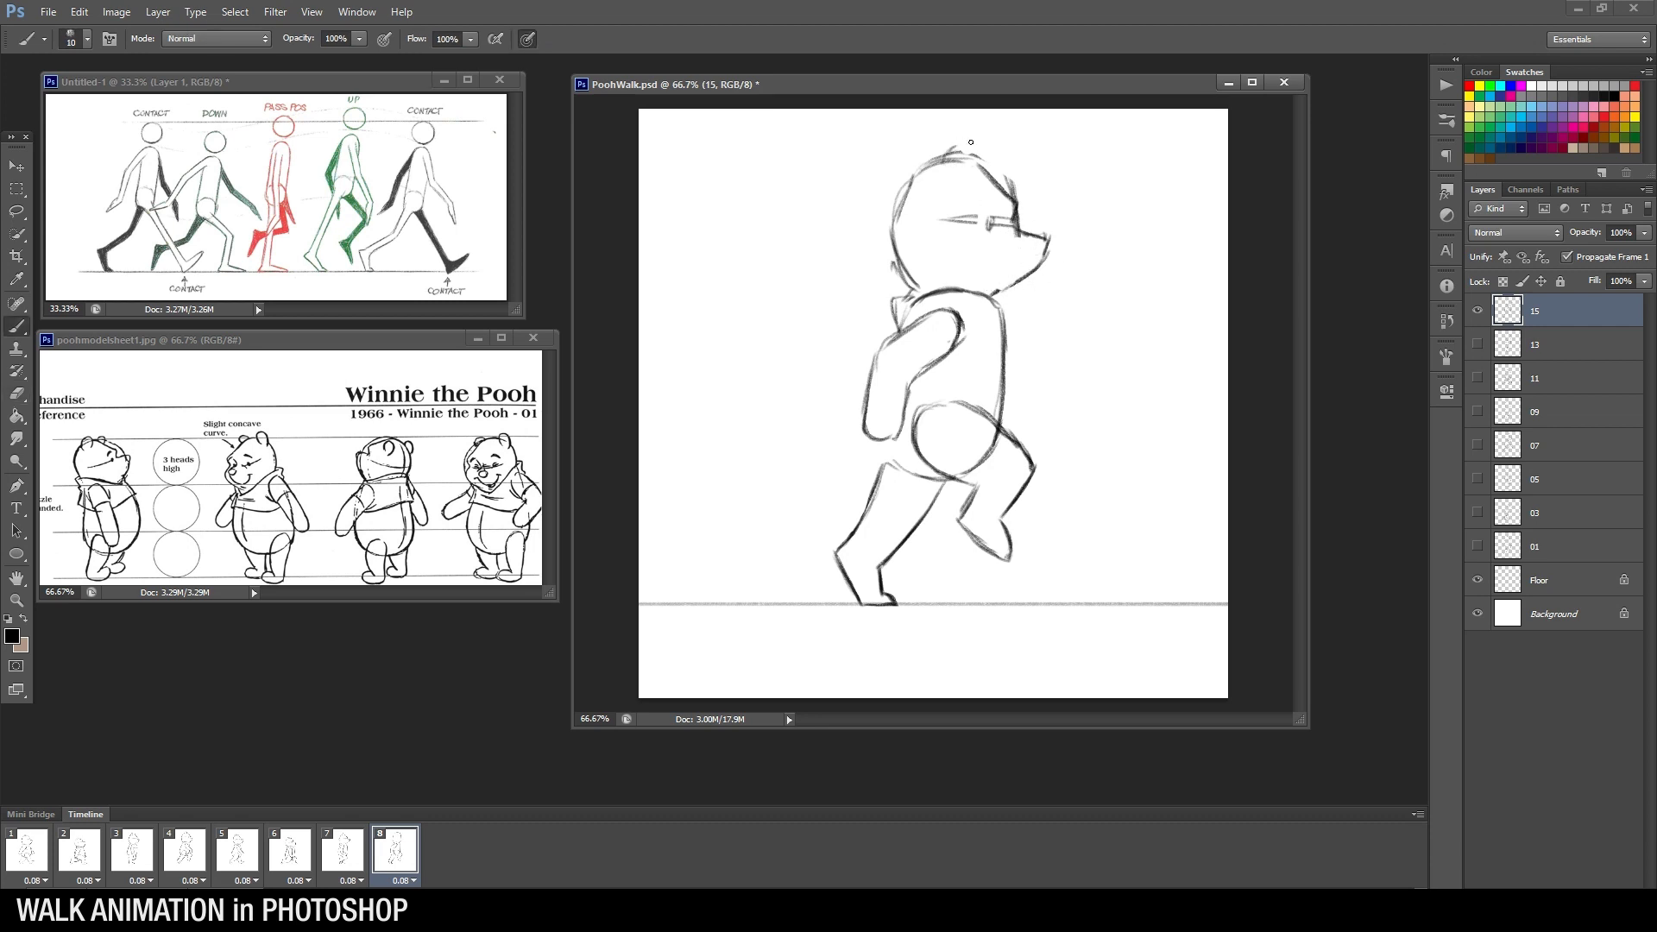
# Finish the up pose's ears, tidying the forehead line, and compare the head with frames 7 and 1
pyautogui.press('e')
pyautogui.moveTo(1021, 188); pyautogui.dragTo(1004, 176)
pyautogui.press('b')
pyautogui.click(355, 851)
pyautogui.click(385, 854)
pyautogui.click(34, 861)
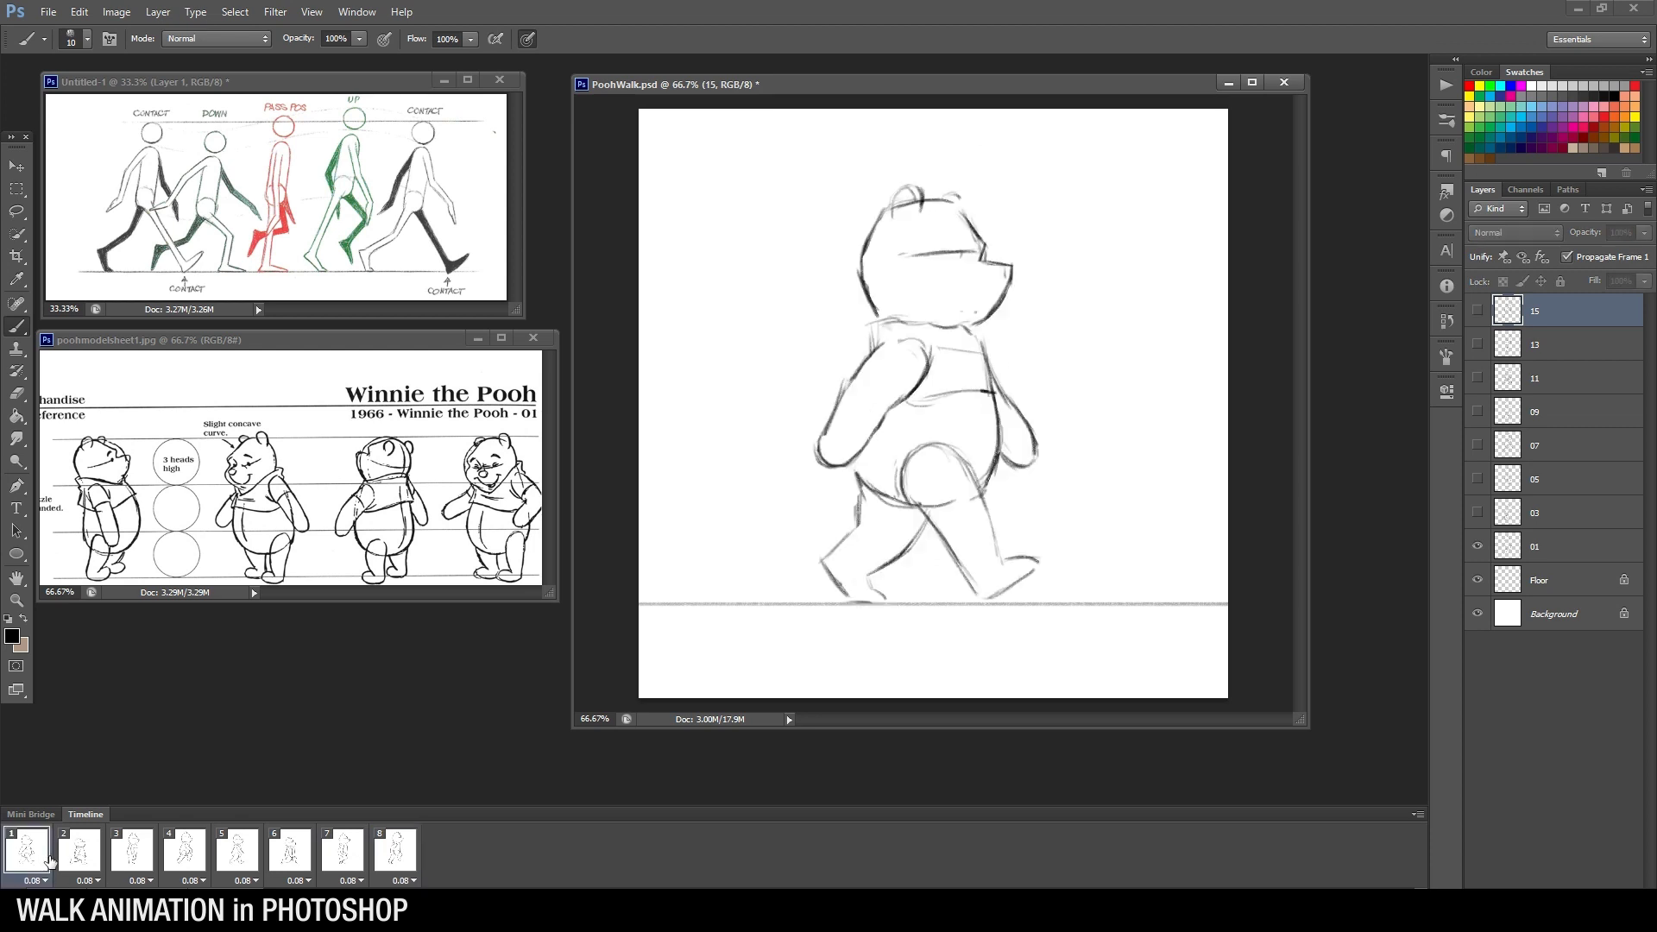
# Erase the front of the torso on layer 15 in frame 8 and redraw it as a fuller chest and belly line
pyautogui.click(393, 848)
pyautogui.press('e')
pyautogui.moveTo(1001, 343); pyautogui.dragTo(1006, 412)
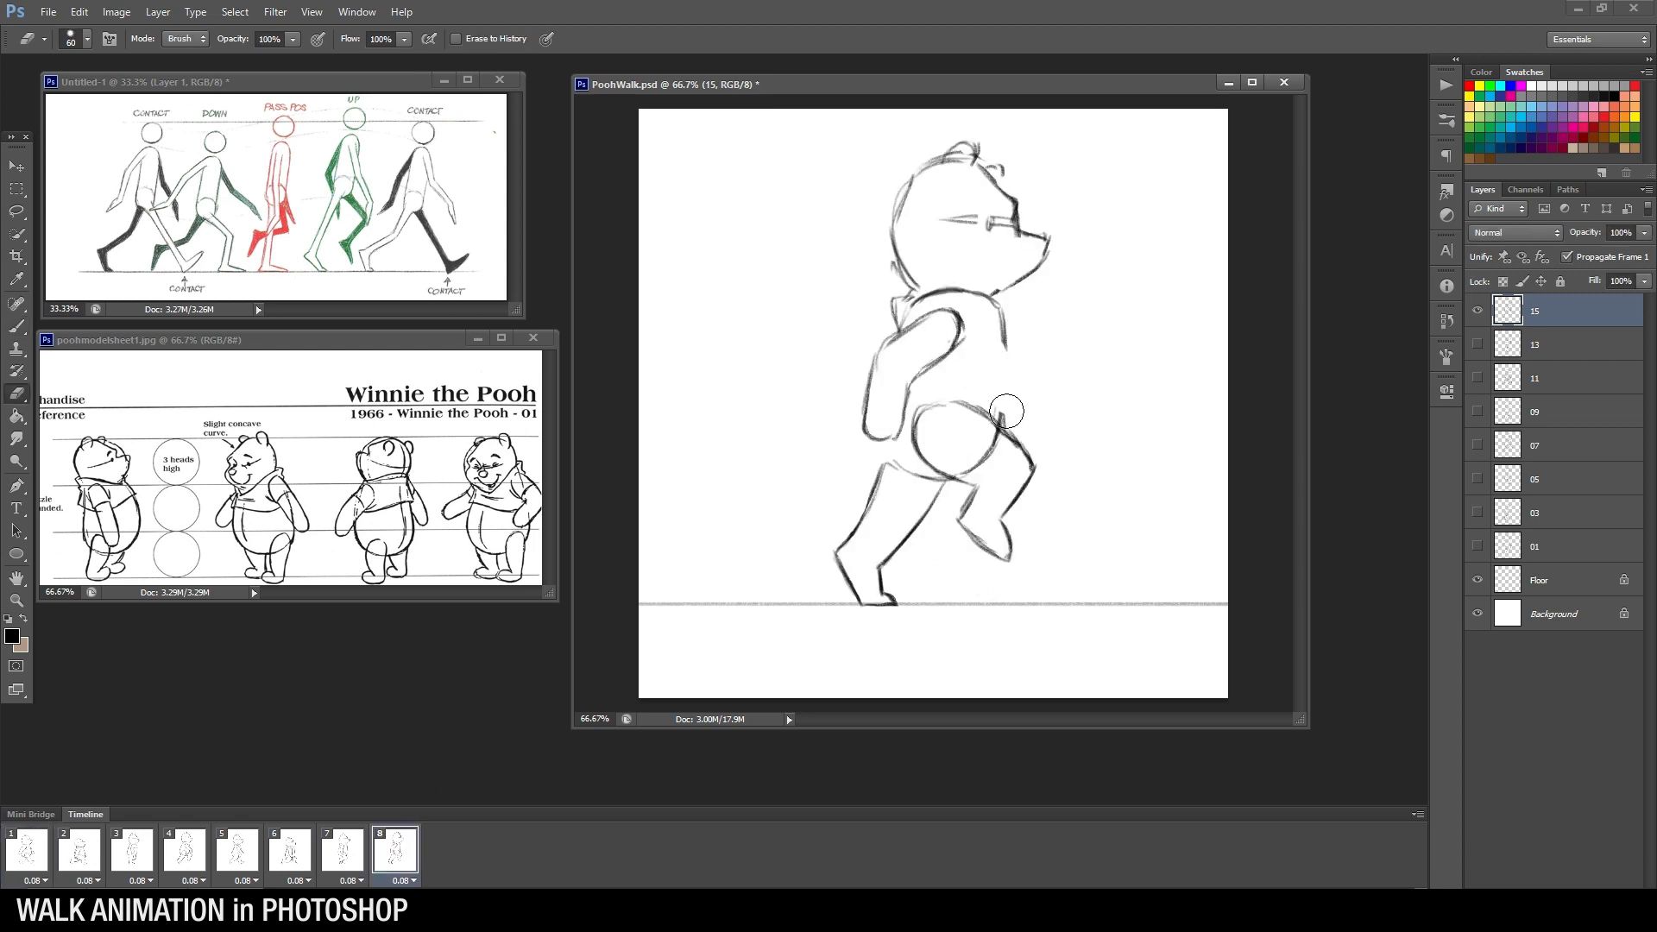
pyautogui.press('b')
pyautogui.moveTo(1003, 320); pyautogui.dragTo(1015, 423)
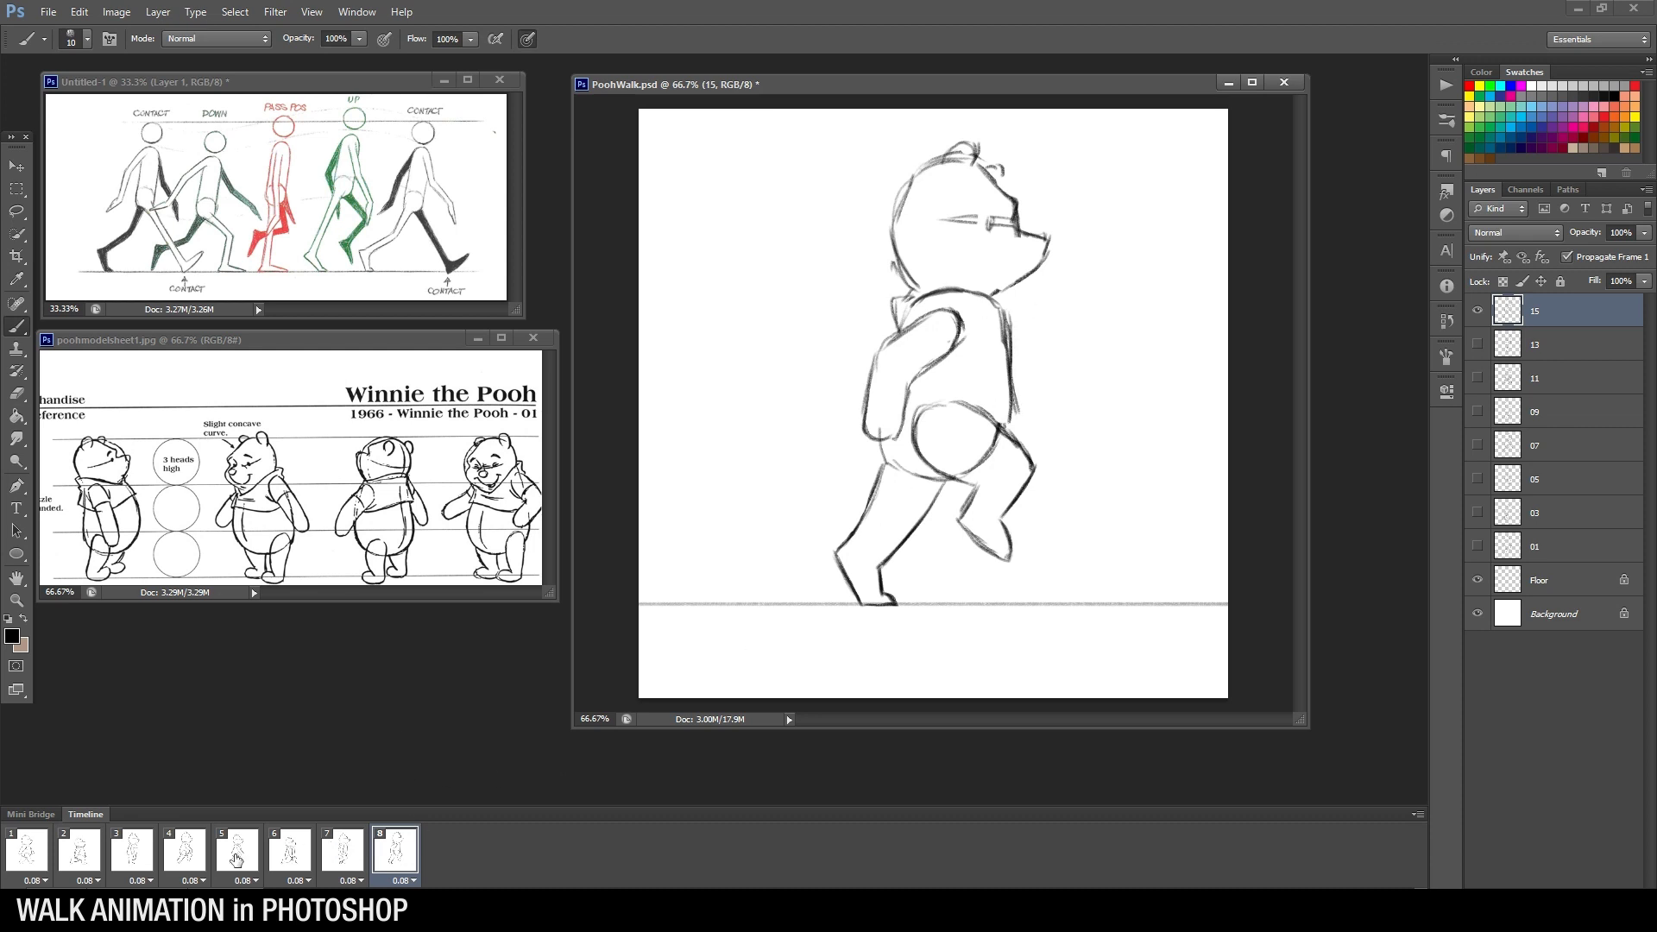
# Play back the walk cycle from frame 1 and stop it
pyautogui.click(41, 850)
pyautogui.press('space')
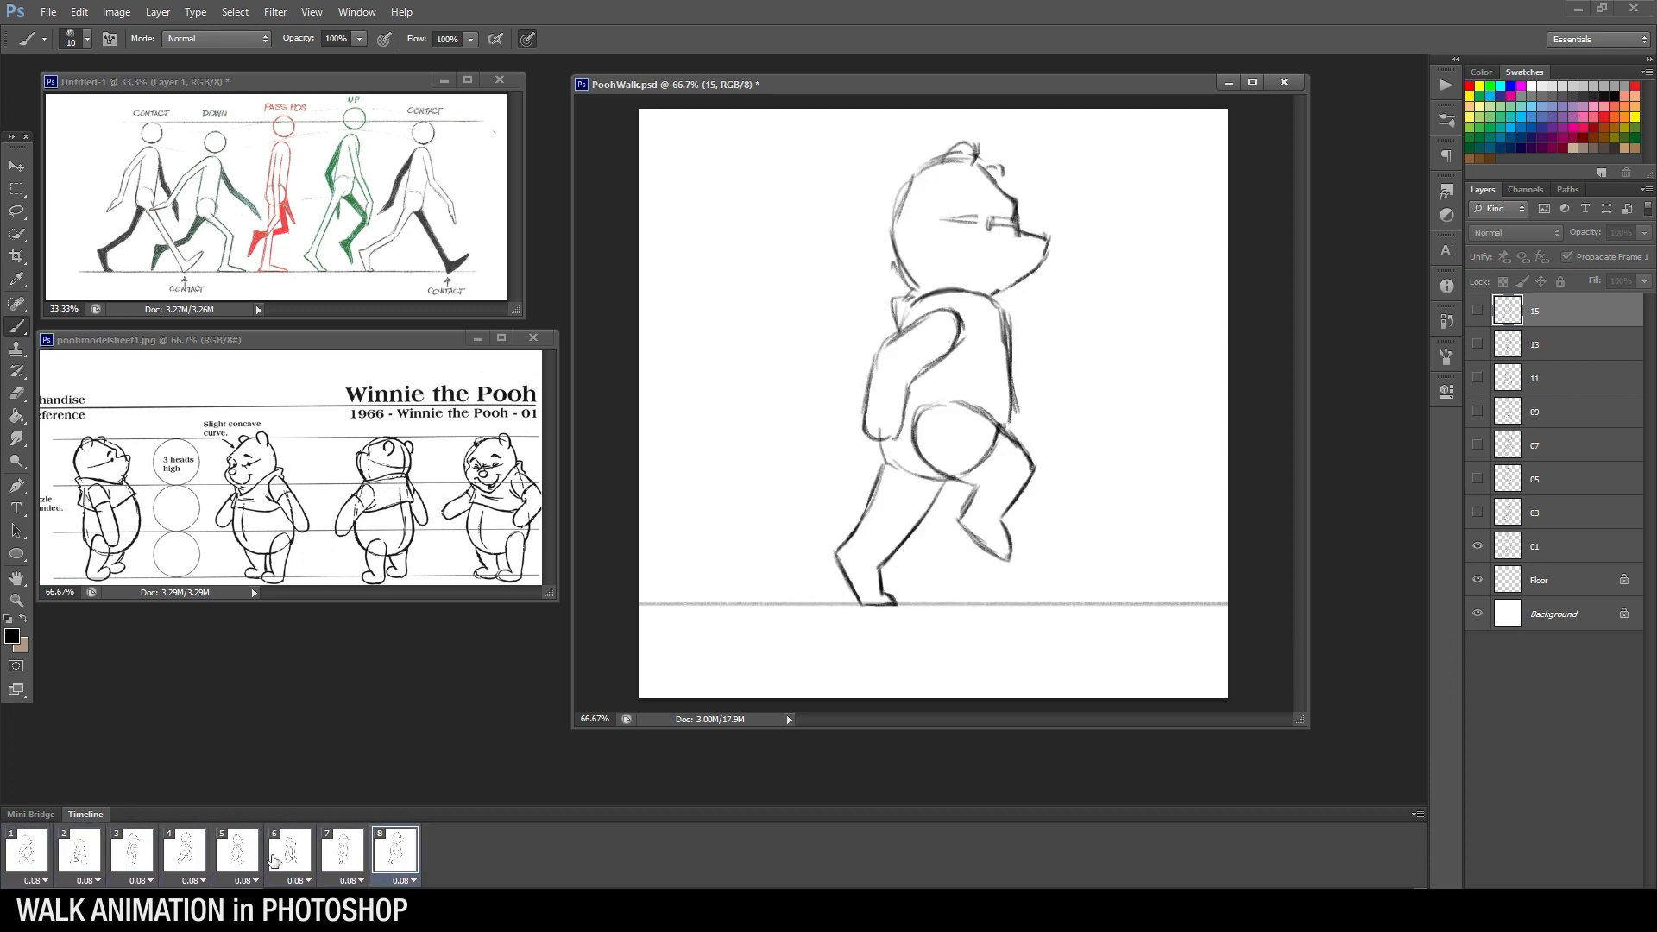
pyautogui.click(121, 897)
# In frame 1, put layer 01 inside a new layer group named 01 and collapse the group
pyautogui.click(48, 853)
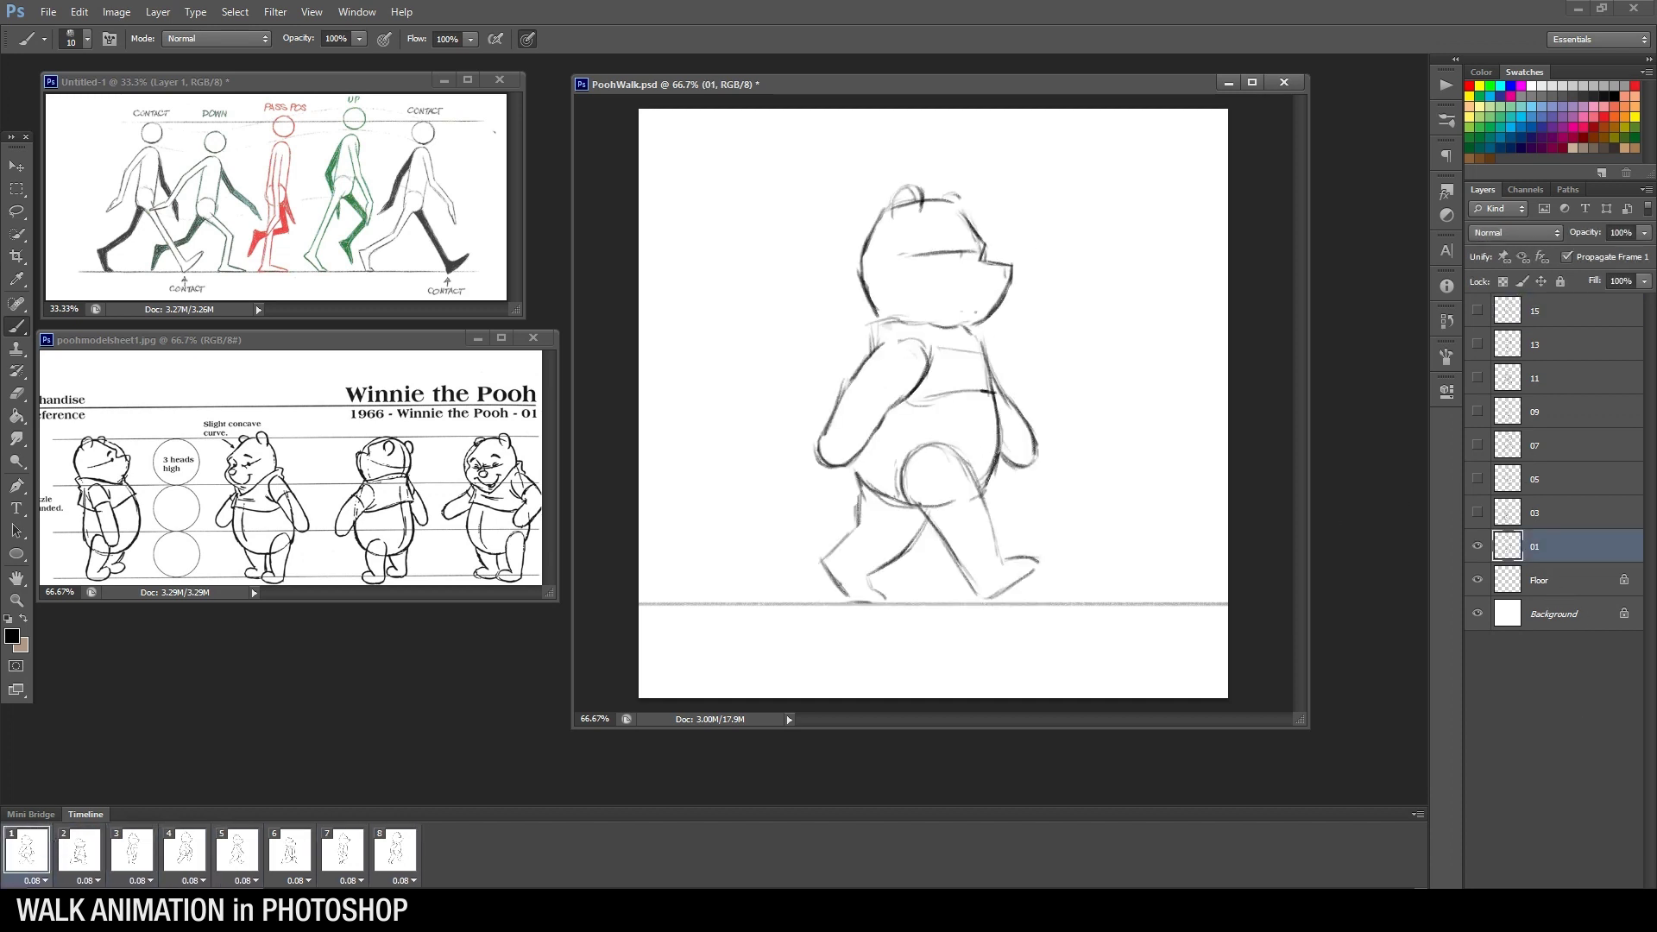
pyautogui.hotkey('ctrl', 'g')
pyautogui.doubleClick(1542, 542)
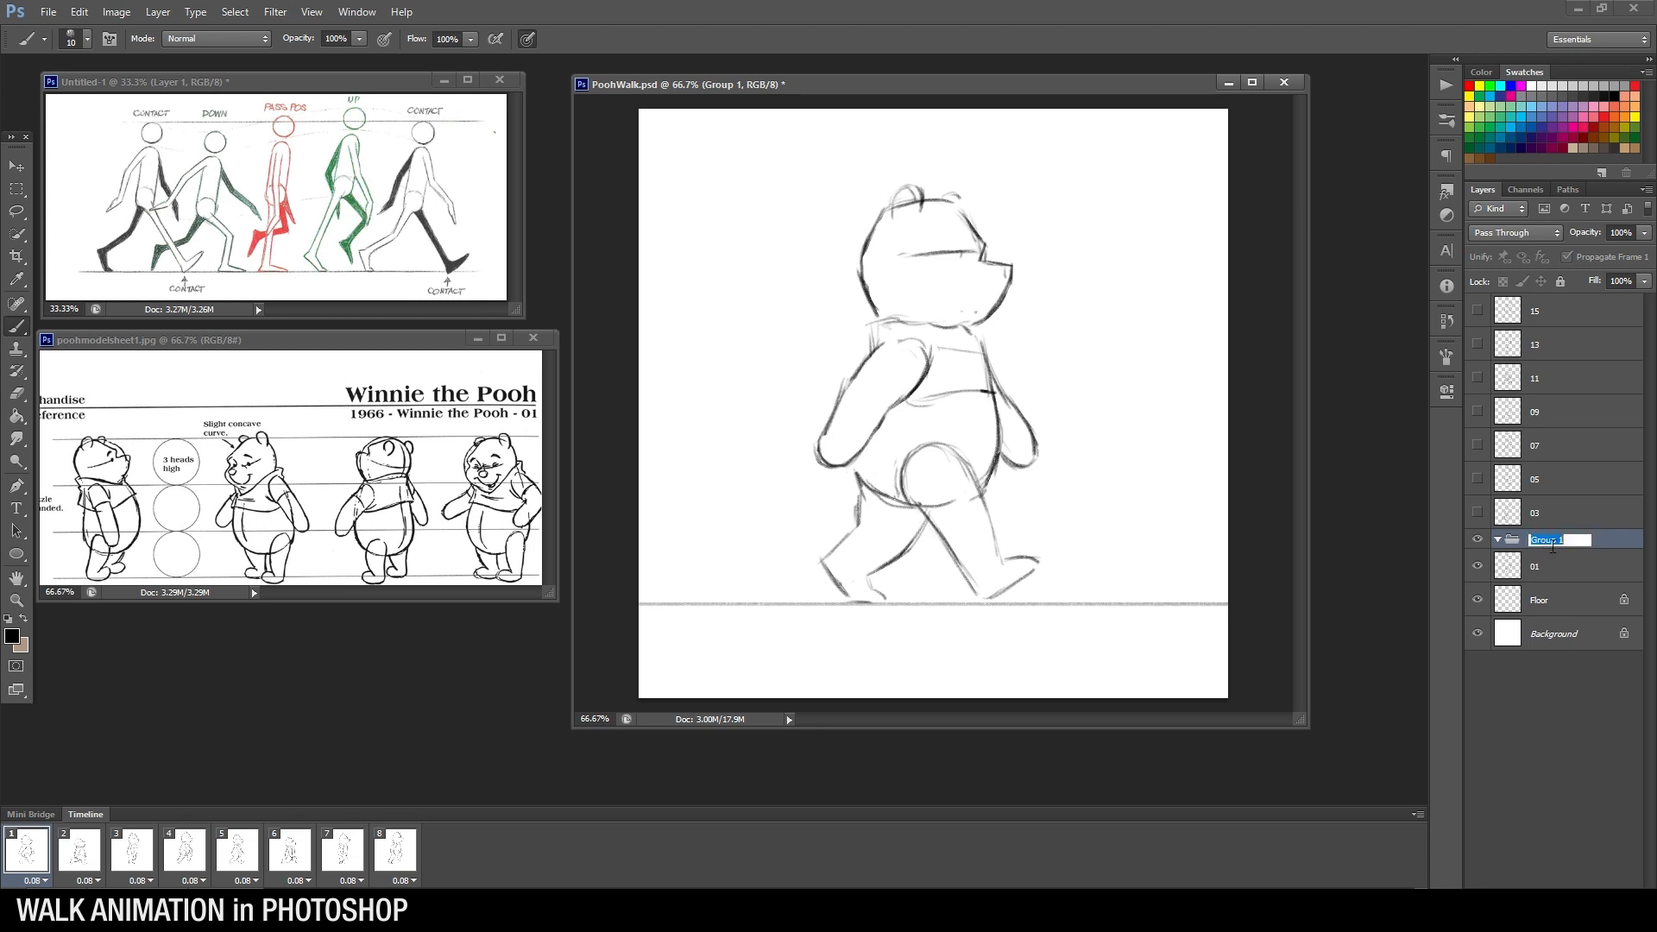
pyautogui.moveTo(1557, 564); pyautogui.dragTo(1554, 541)
pyautogui.click(1498, 540)
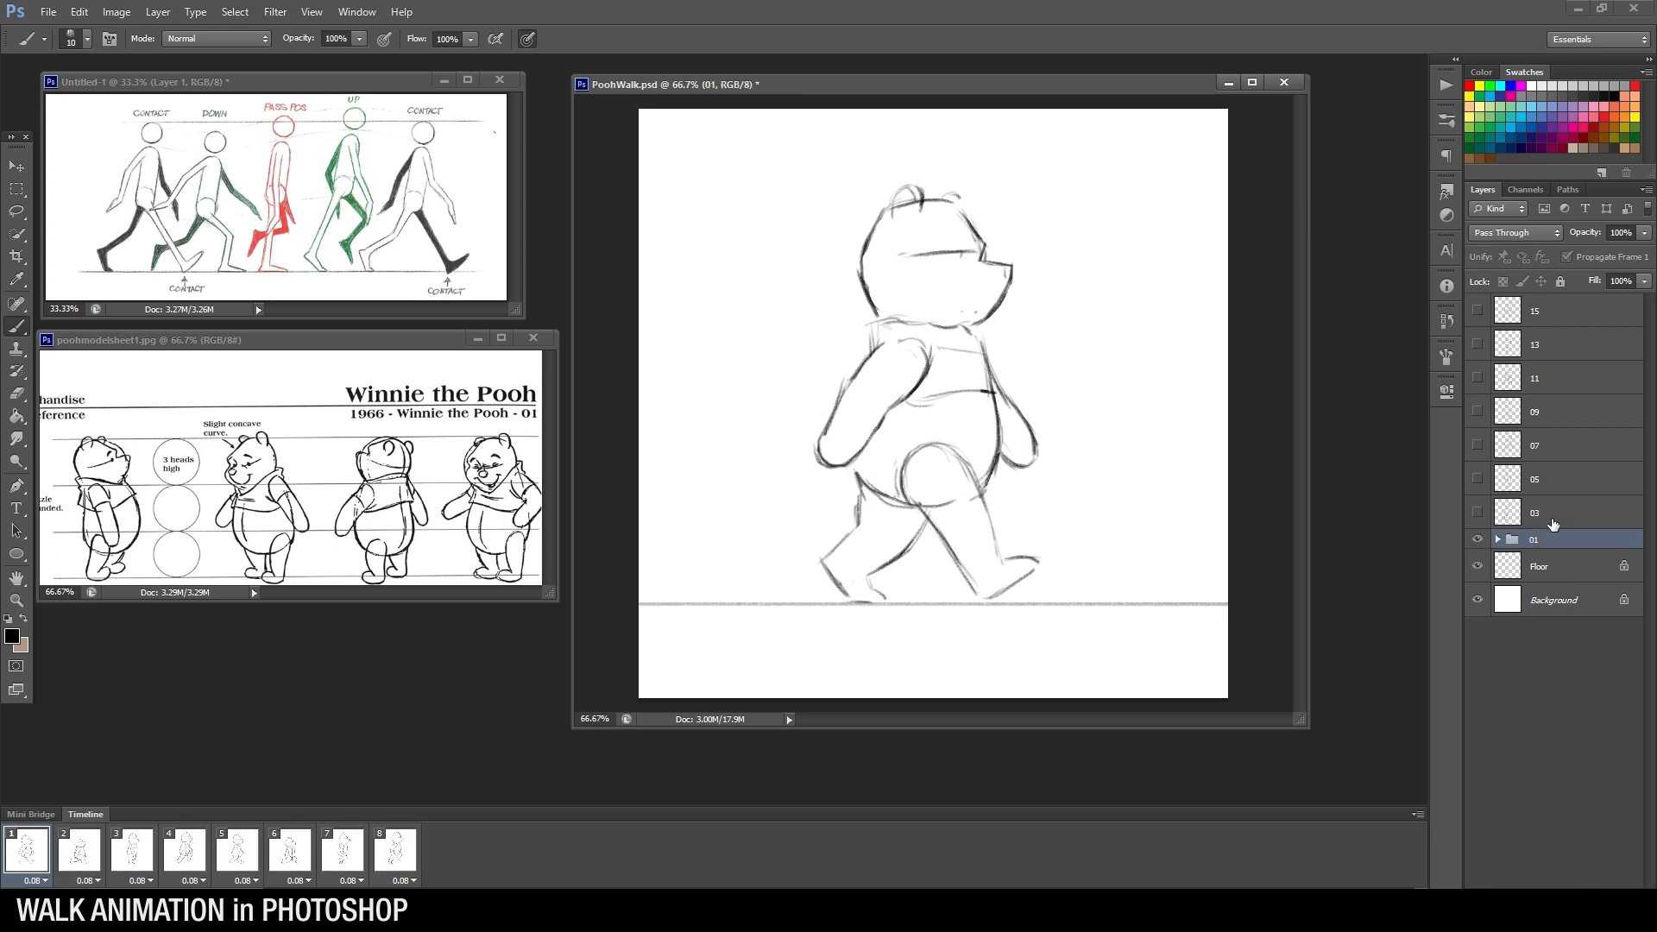
# Create a layer group named 03, move layer 03 into it and collapse the group
pyautogui.click(1553, 519)
pyautogui.click(1577, 897)
pyautogui.doubleClick(1546, 505)
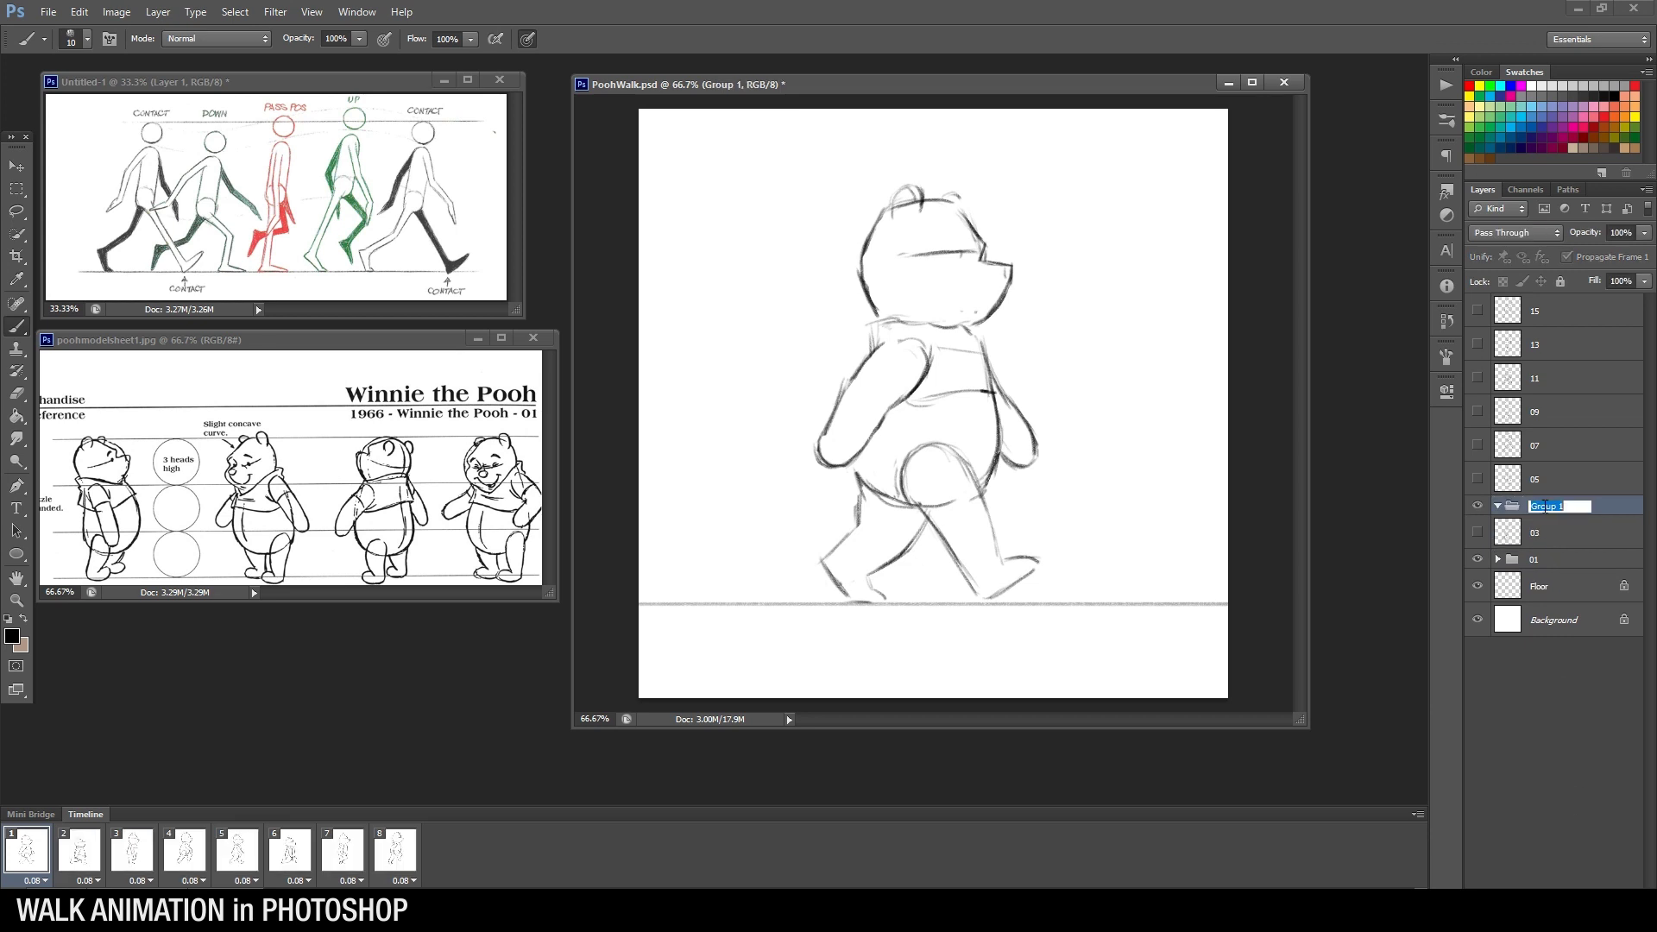
pyautogui.click(1554, 531)
pyautogui.moveTo(1554, 532); pyautogui.dragTo(1547, 504)
pyautogui.click(1498, 506)
# Create a layer group named 05, move layer 05 into it and collapse the group
pyautogui.click(1553, 480)
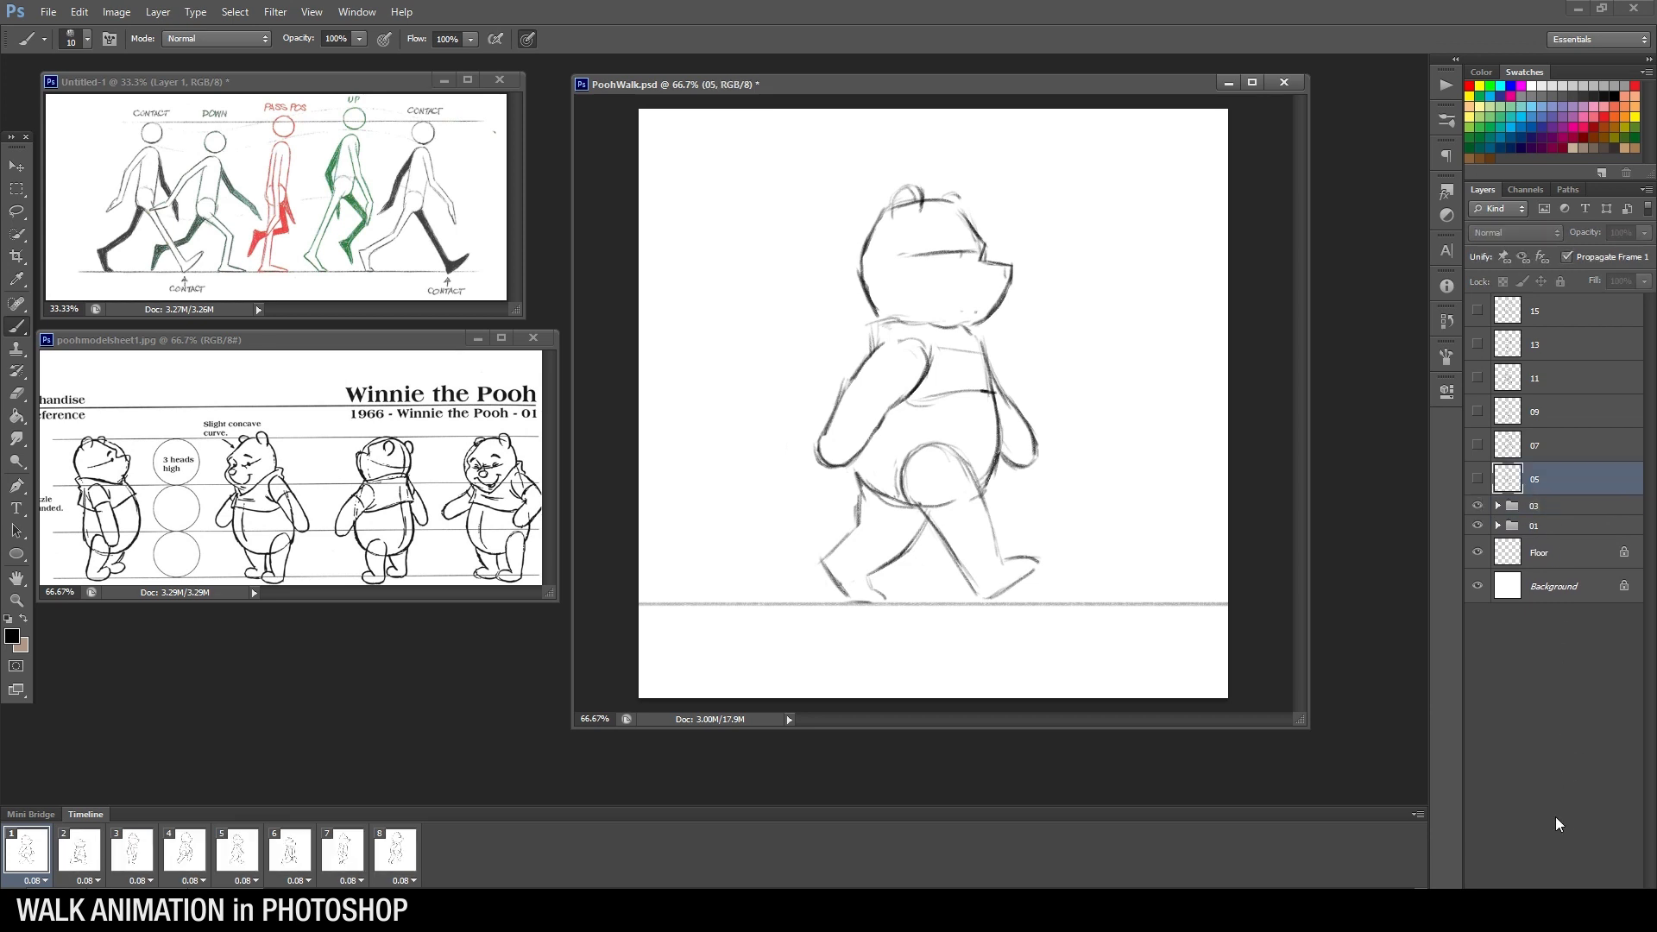
pyautogui.hotkey('ctrl', 'g')
pyautogui.doubleClick(1545, 473)
pyautogui.write('05')
pyautogui.press('Return')
pyautogui.moveTo(1544, 499); pyautogui.dragTo(1530, 474)
pyautogui.click(1530, 473)
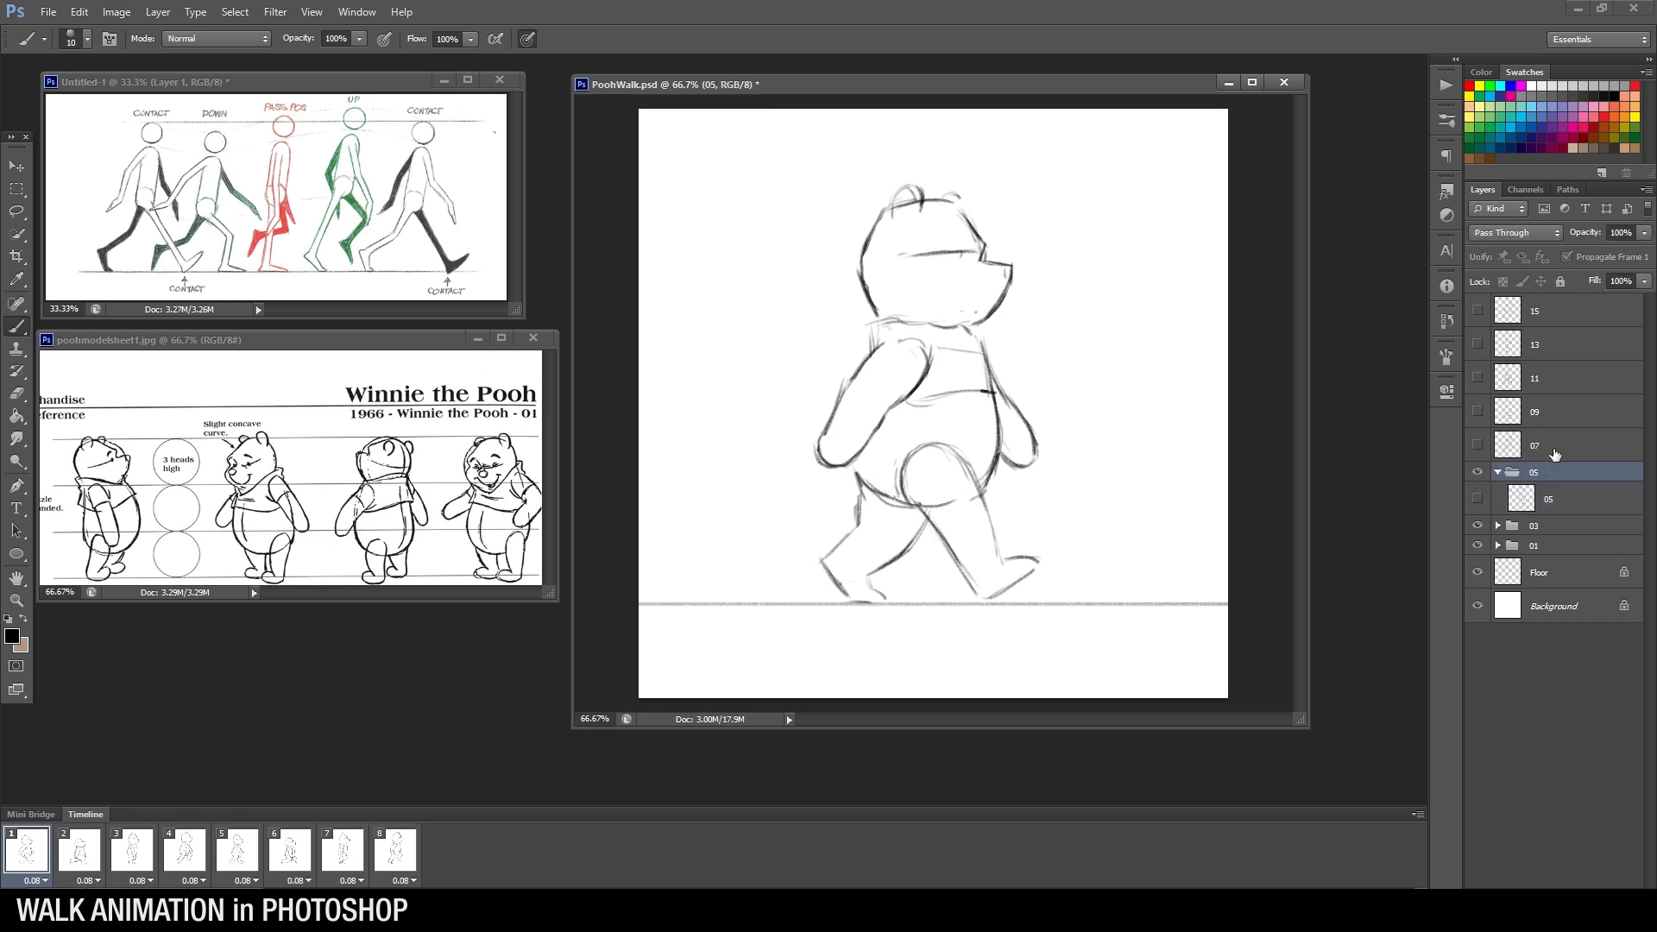
pyautogui.click(1498, 472)
# Create a layer group named 07, move layer 07 into it and collapse the group
pyautogui.click(1534, 445)
pyautogui.click(1587, 862)
pyautogui.doubleClick(1547, 439)
pyautogui.write('07')
pyautogui.press('Return')
pyautogui.moveTo(1553, 470); pyautogui.dragTo(1501, 440)
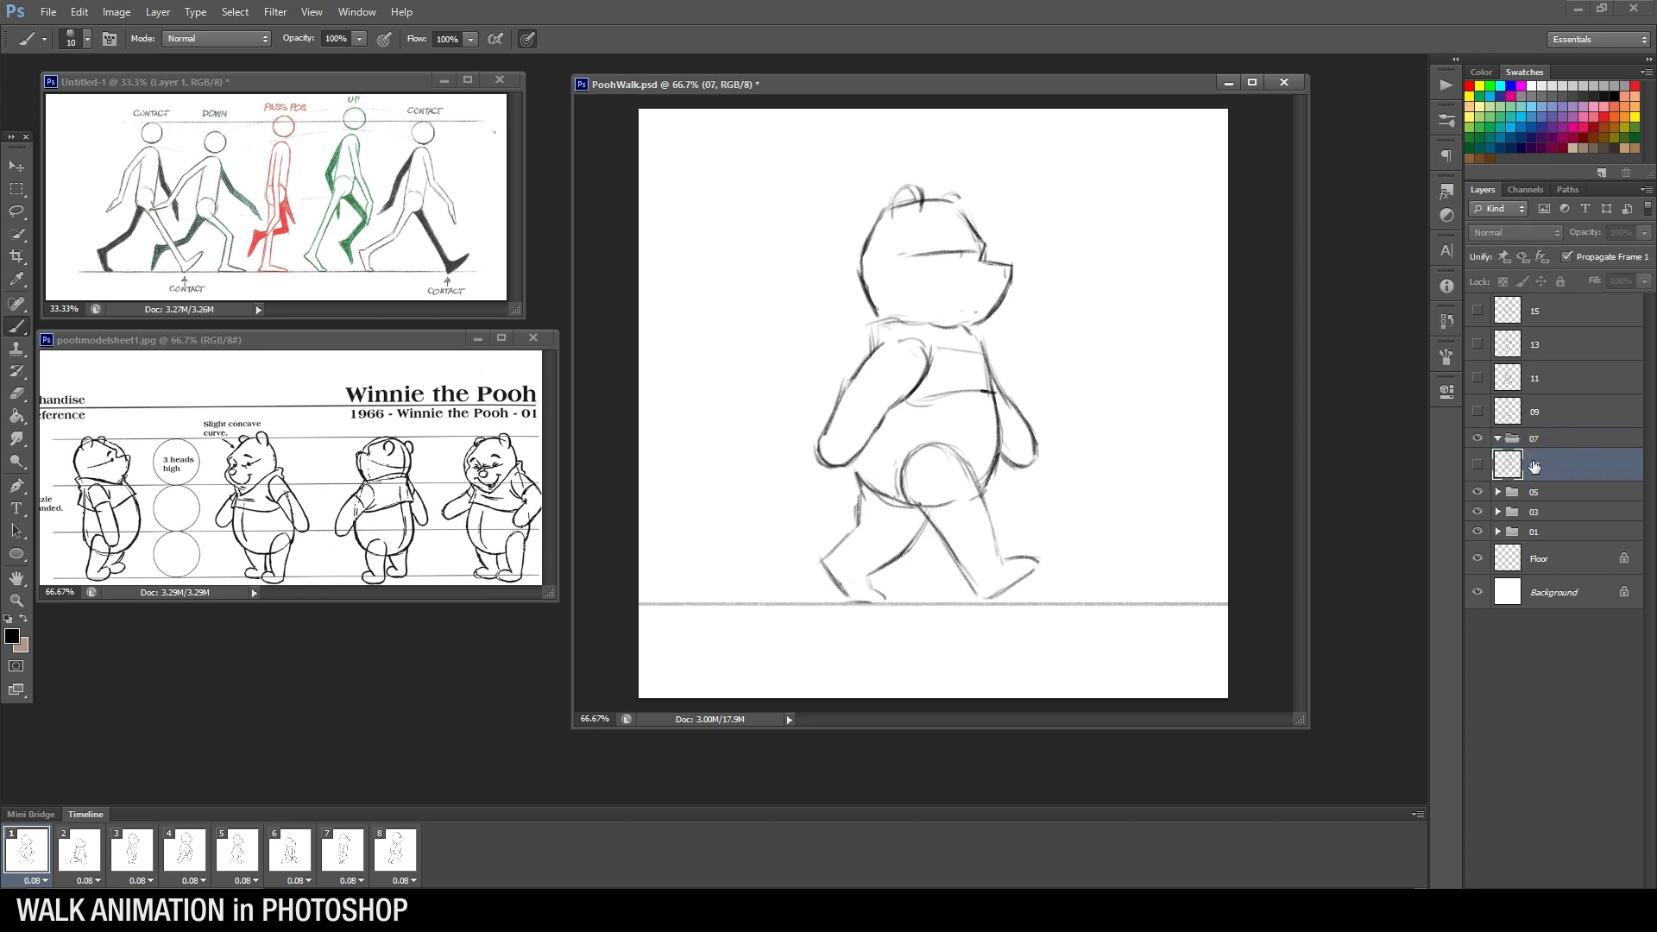
pyautogui.click(1498, 438)
# Create a layer group named 09, move layer 09 into it and collapse the group
pyautogui.click(1564, 418)
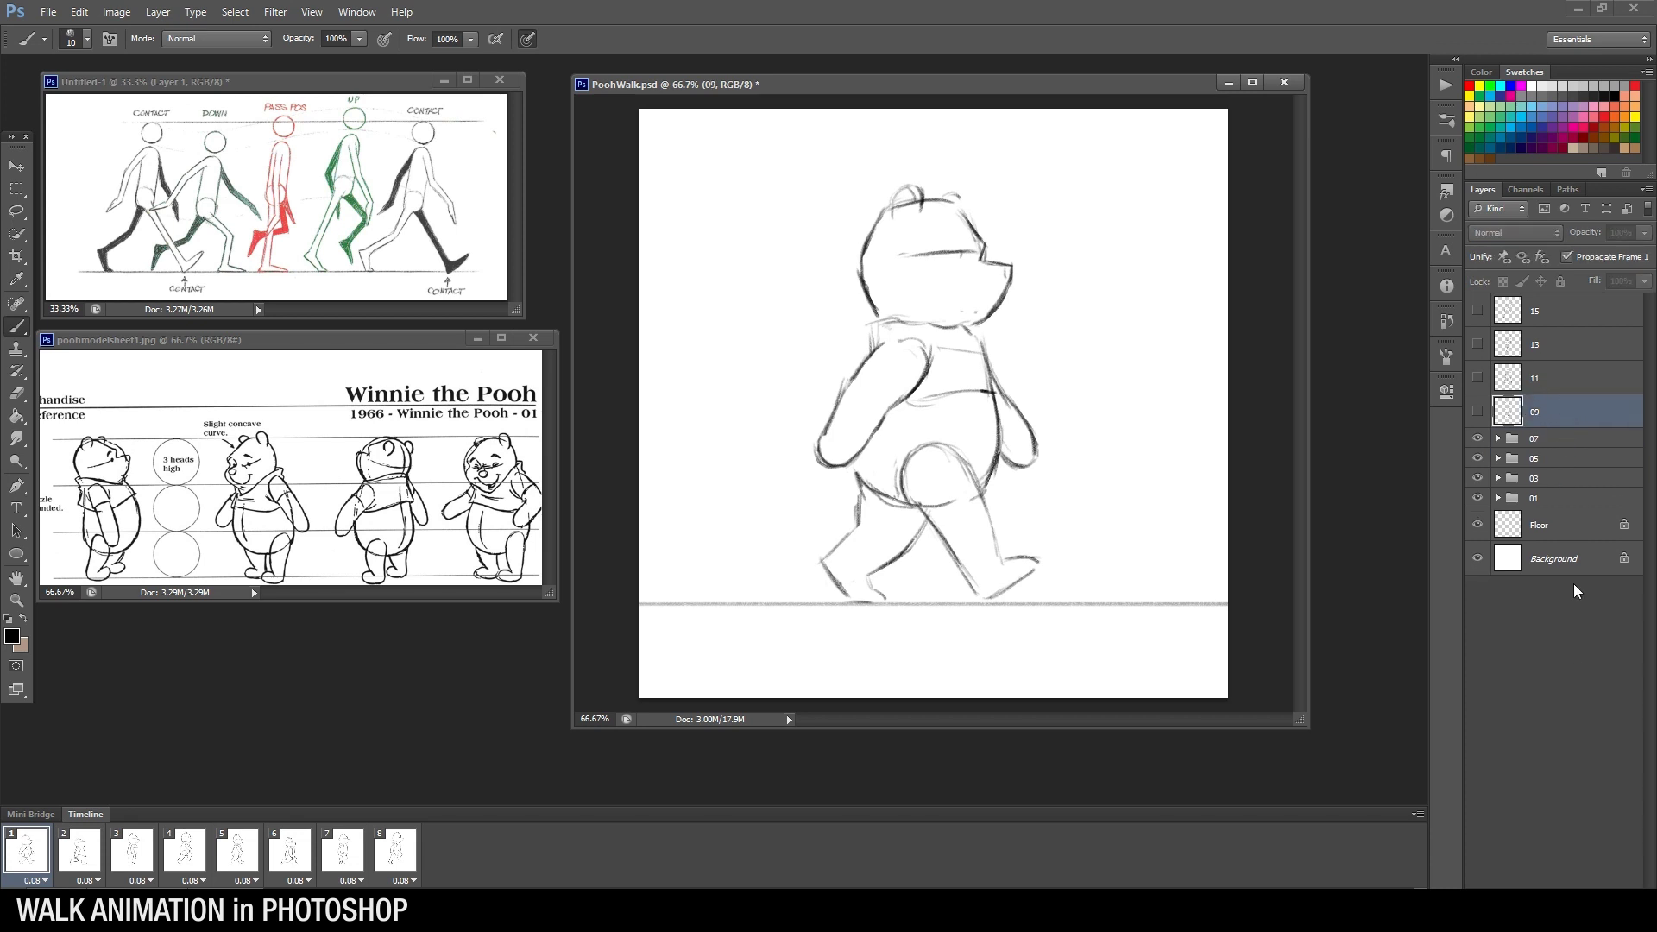
pyautogui.click(1584, 897)
pyautogui.doubleClick(1543, 406)
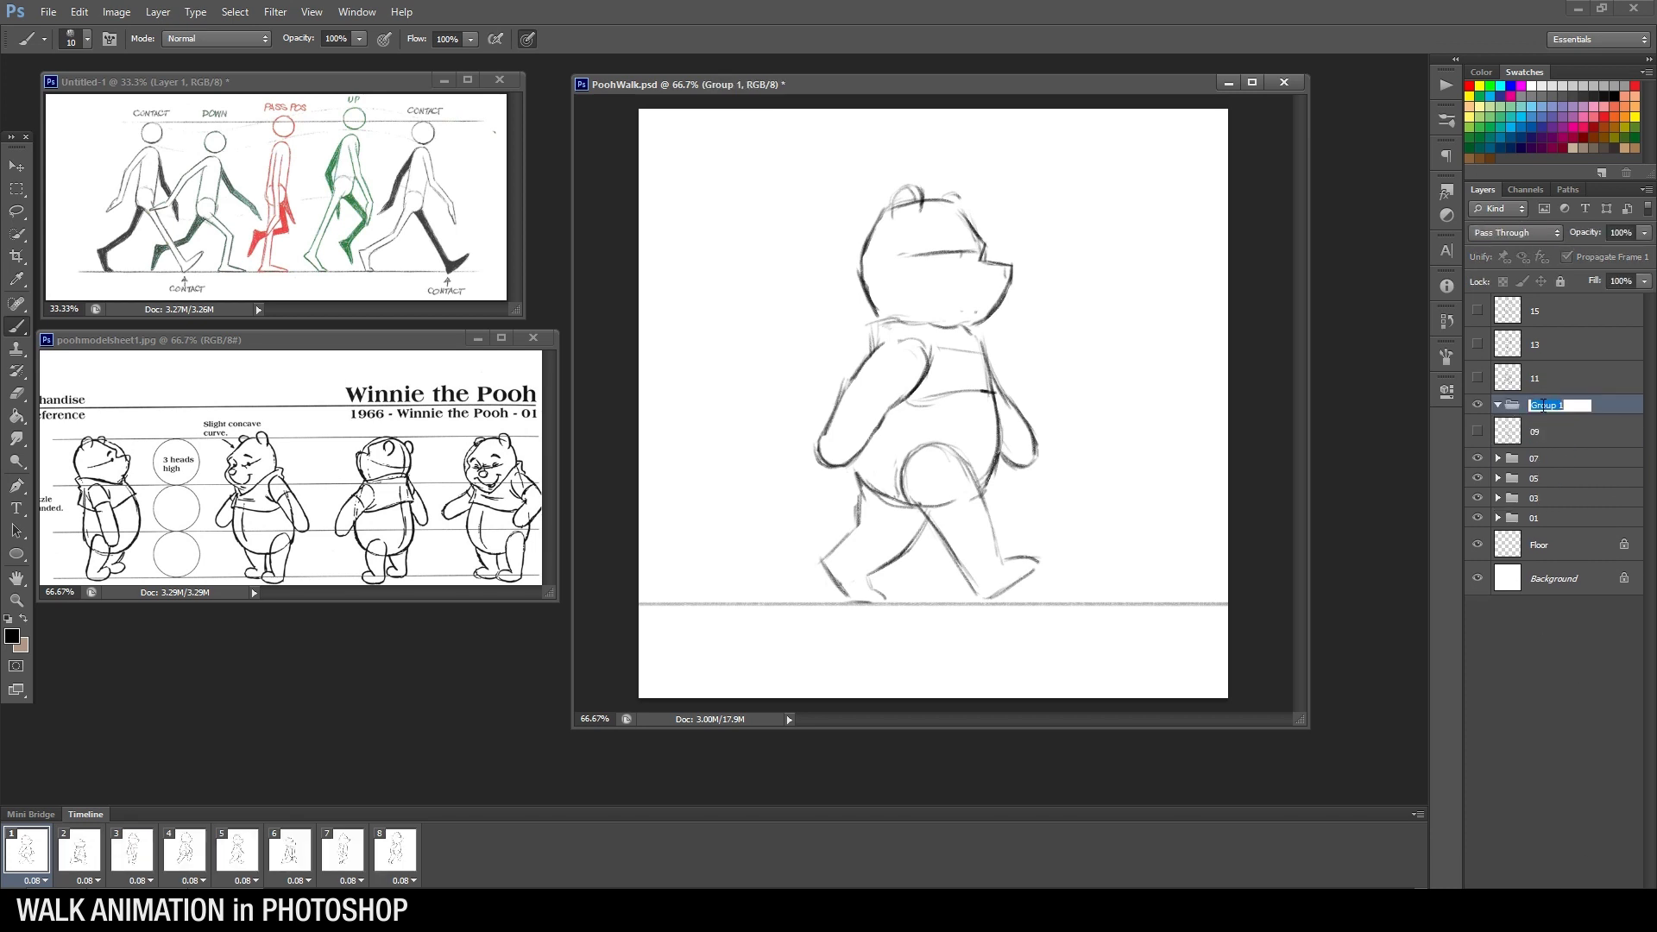
pyautogui.write('09')
pyautogui.press('Return')
pyautogui.moveTo(1544, 432); pyautogui.dragTo(1500, 407)
pyautogui.click(1498, 405)
# Create a layer group named 11, move layer 11 into it and collapse the group
pyautogui.click(1554, 380)
pyautogui.click(1584, 897)
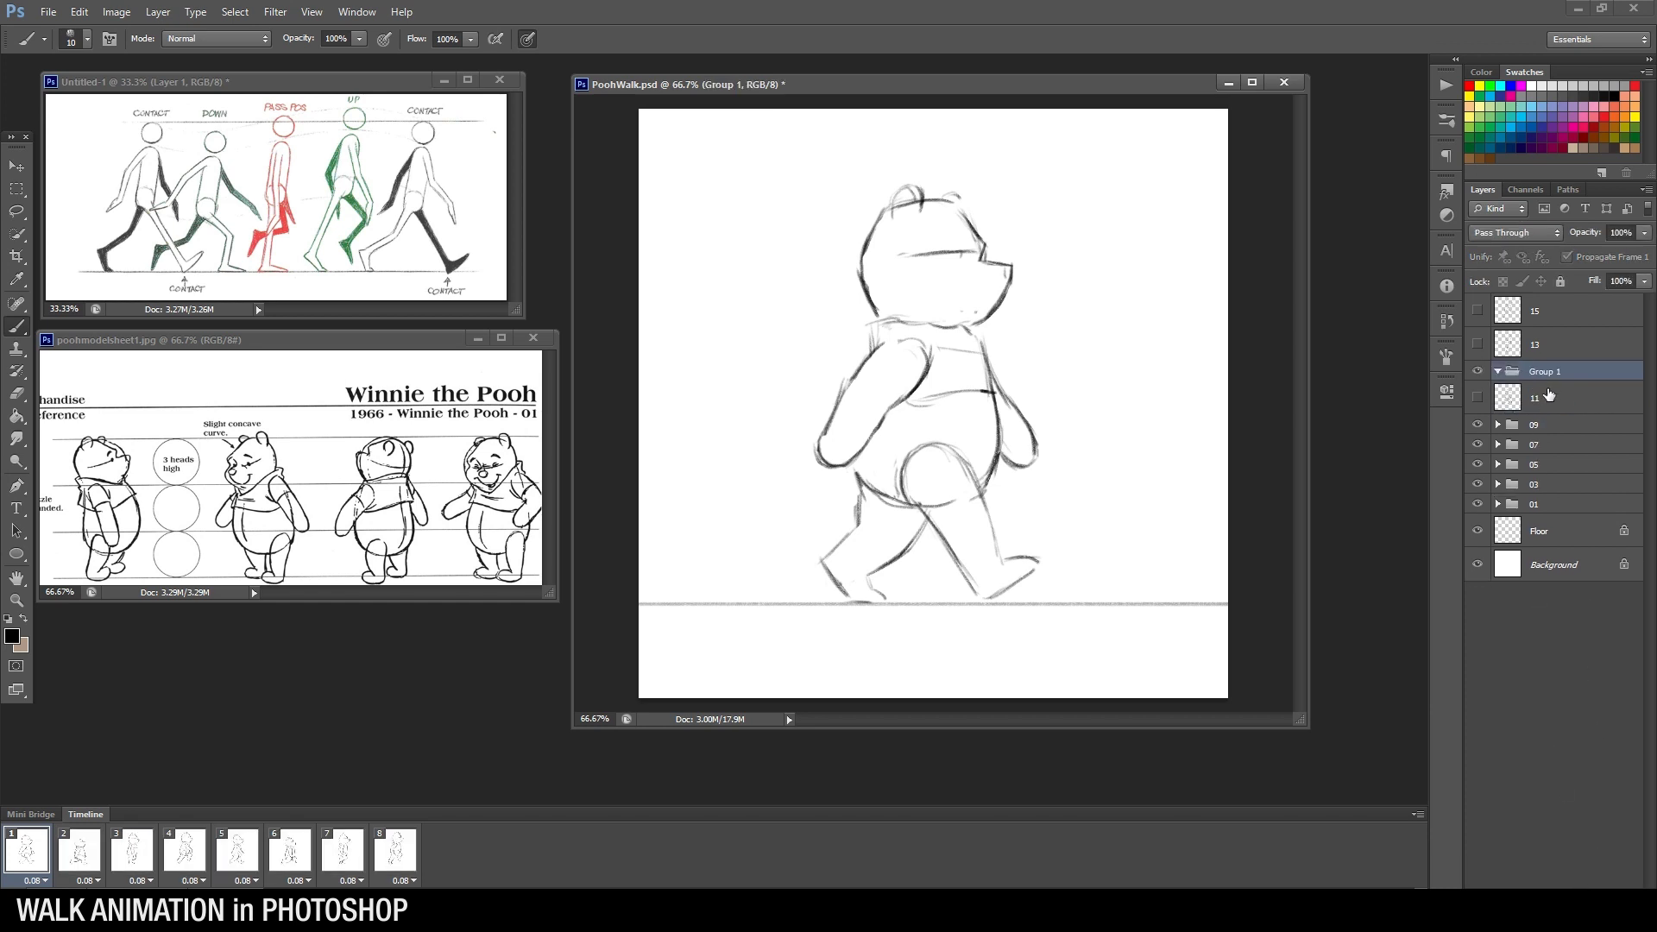
pyautogui.moveTo(1549, 399); pyautogui.dragTo(1549, 371)
pyautogui.click(1498, 372)
# Create a layer group named 13, move layer 13 into it and collapse the group
pyautogui.click(1556, 347)
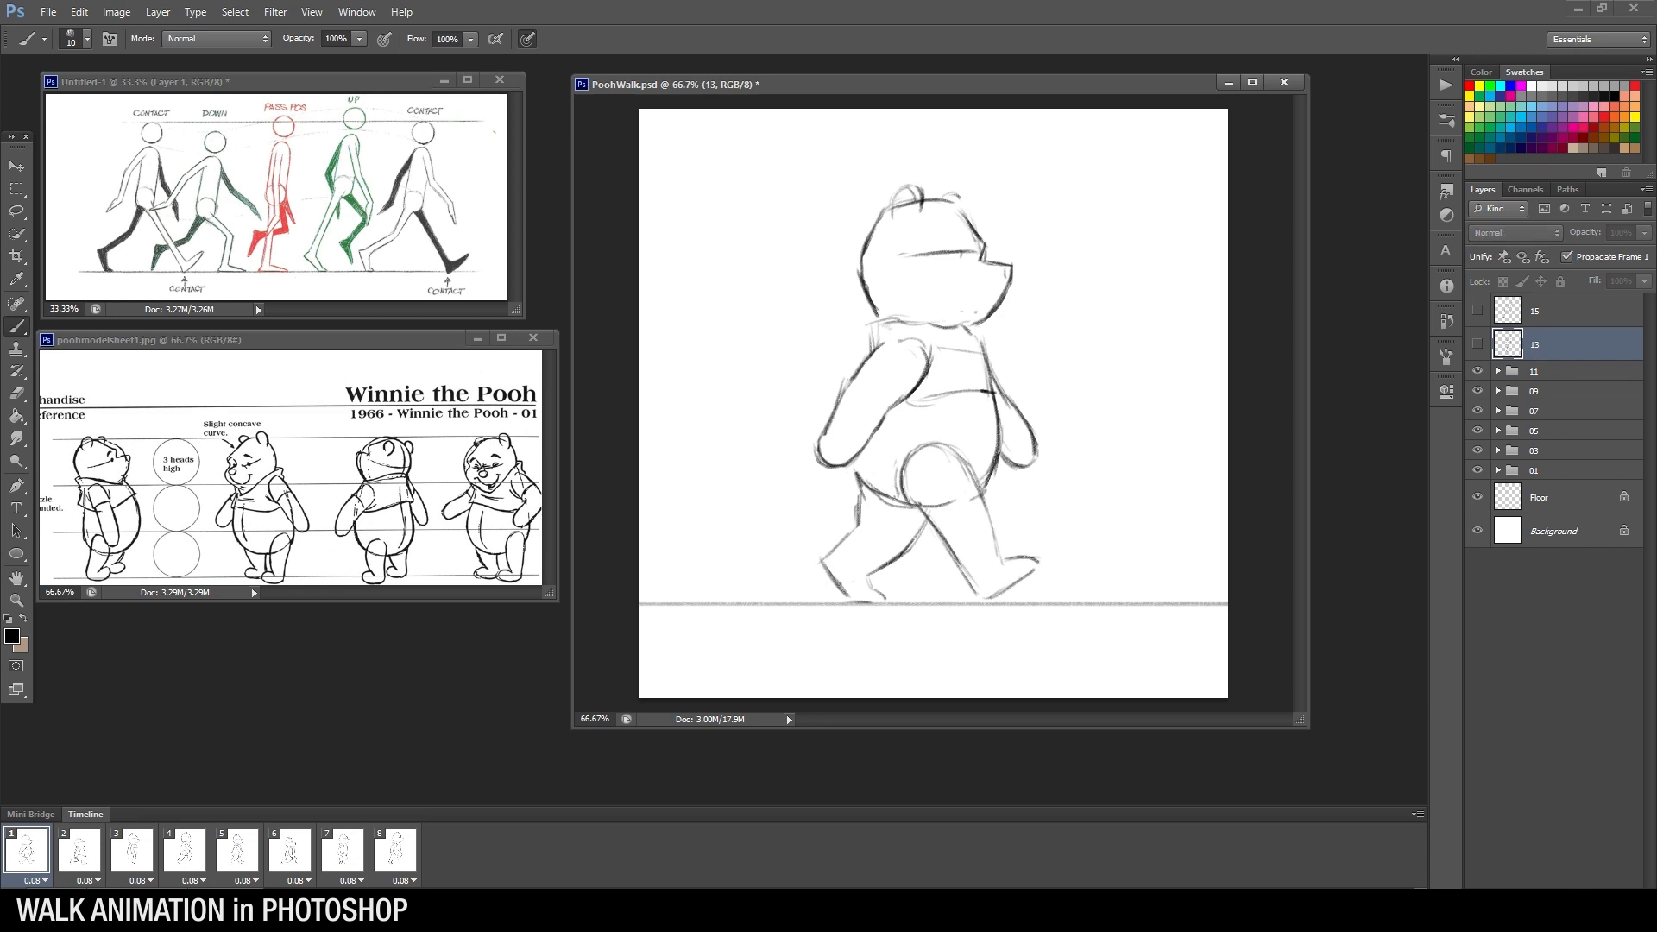
pyautogui.click(1583, 898)
pyautogui.doubleClick(1546, 338)
pyautogui.press('Return')
pyautogui.moveTo(1554, 370); pyautogui.dragTo(1511, 339)
pyautogui.click(1498, 337)
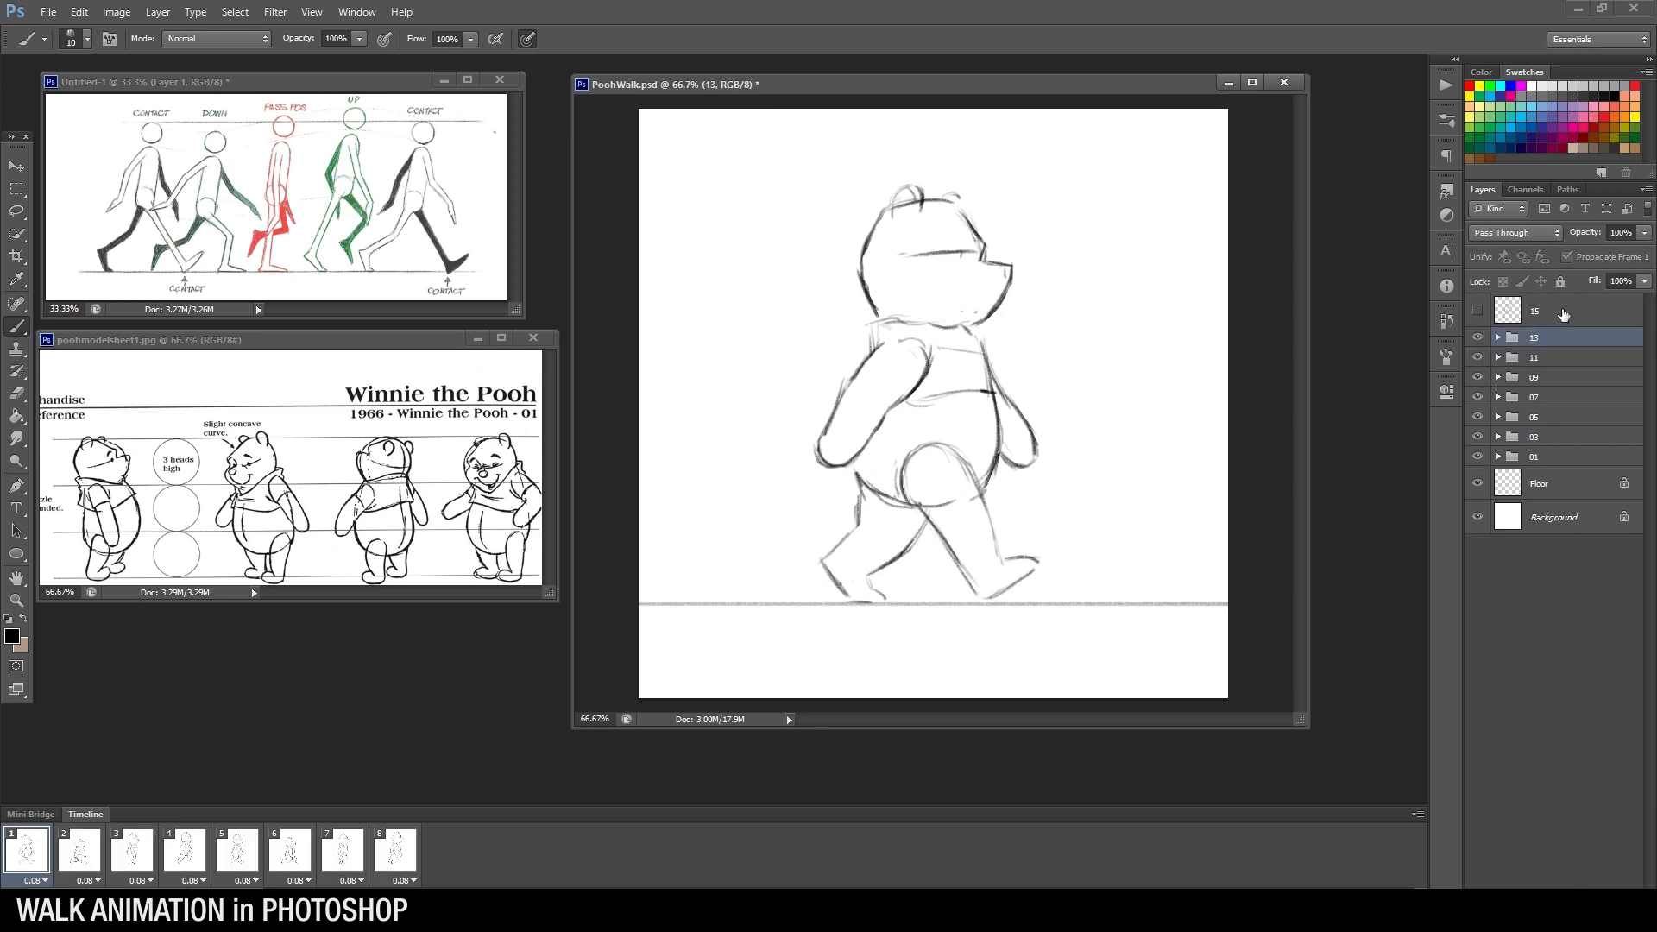
# Create a layer group named 15, move layer 15 into it and collapse the group
pyautogui.click(1561, 316)
pyautogui.click(1579, 880)
pyautogui.doubleClick(1545, 305)
pyautogui.write('15')
pyautogui.press('Return')
pyautogui.moveTo(1537, 328); pyautogui.dragTo(1520, 308)
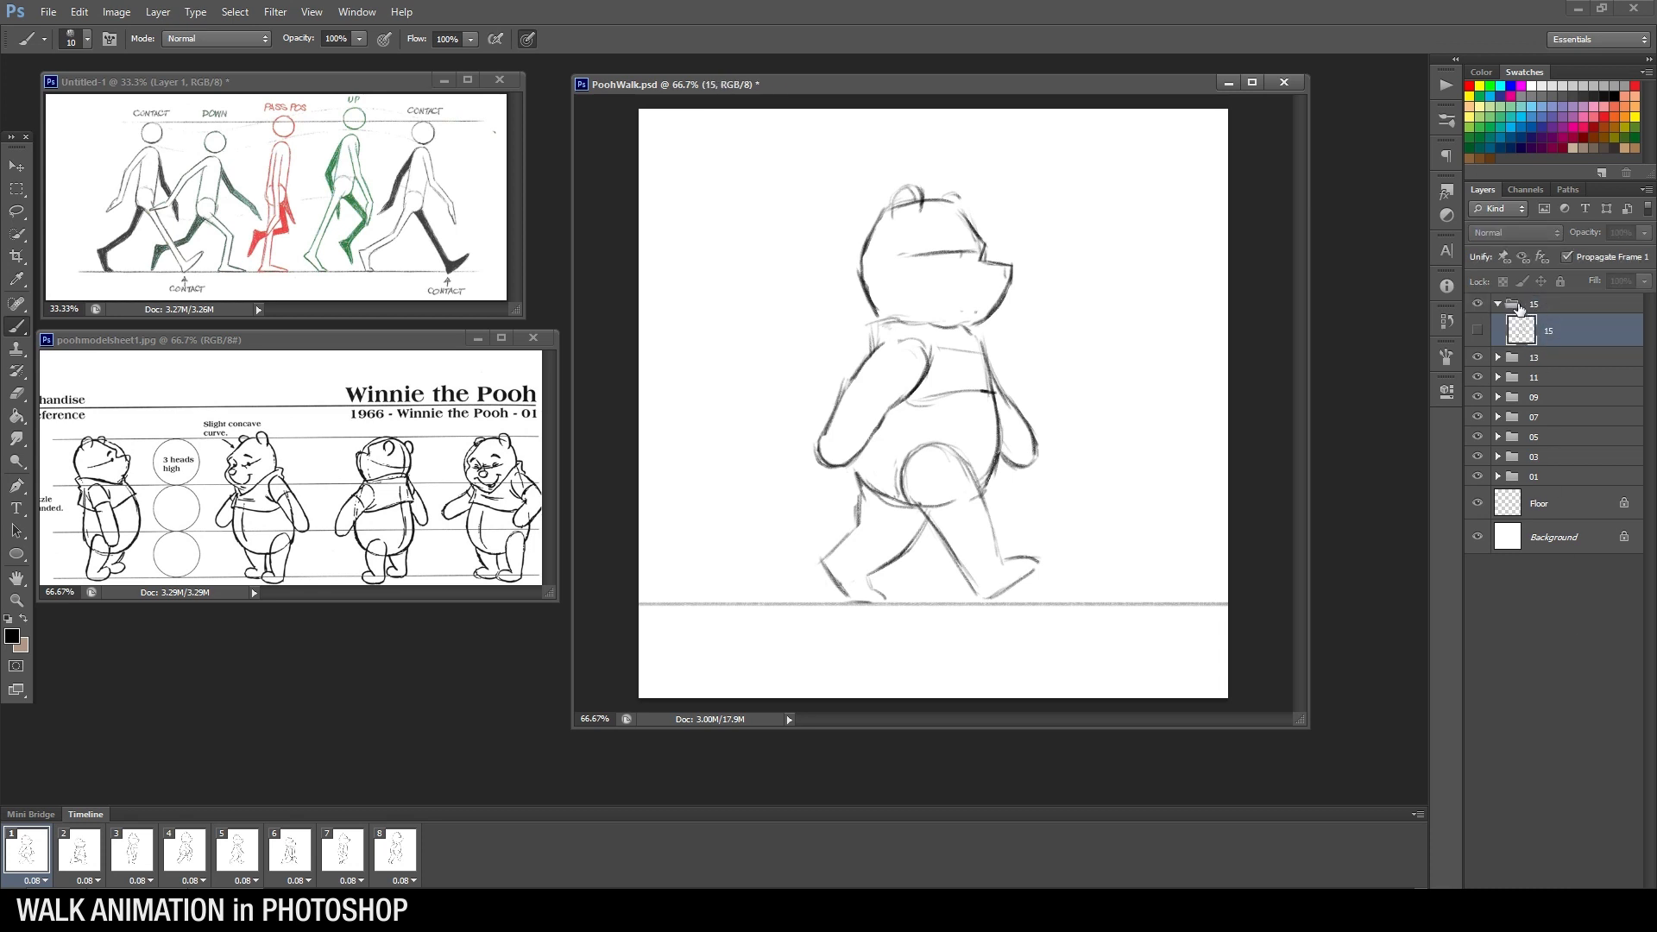
pyautogui.click(1498, 303)
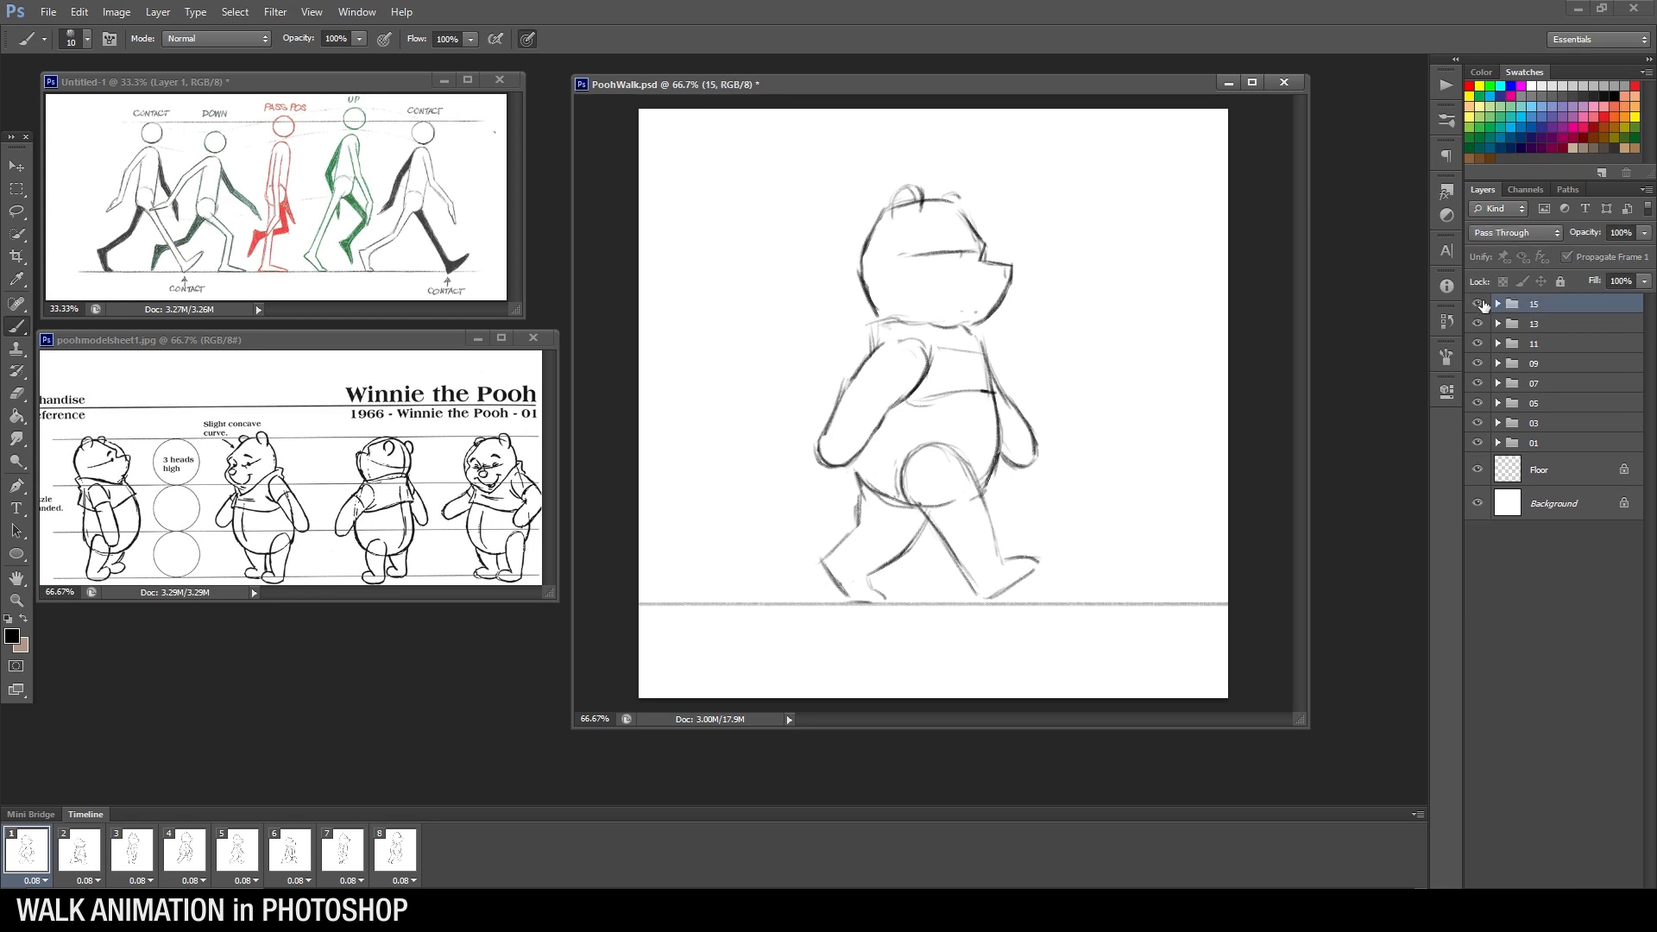
# Make group 03 visible in frame 2 and group 05 visible in frame 3
pyautogui.click(83, 858)
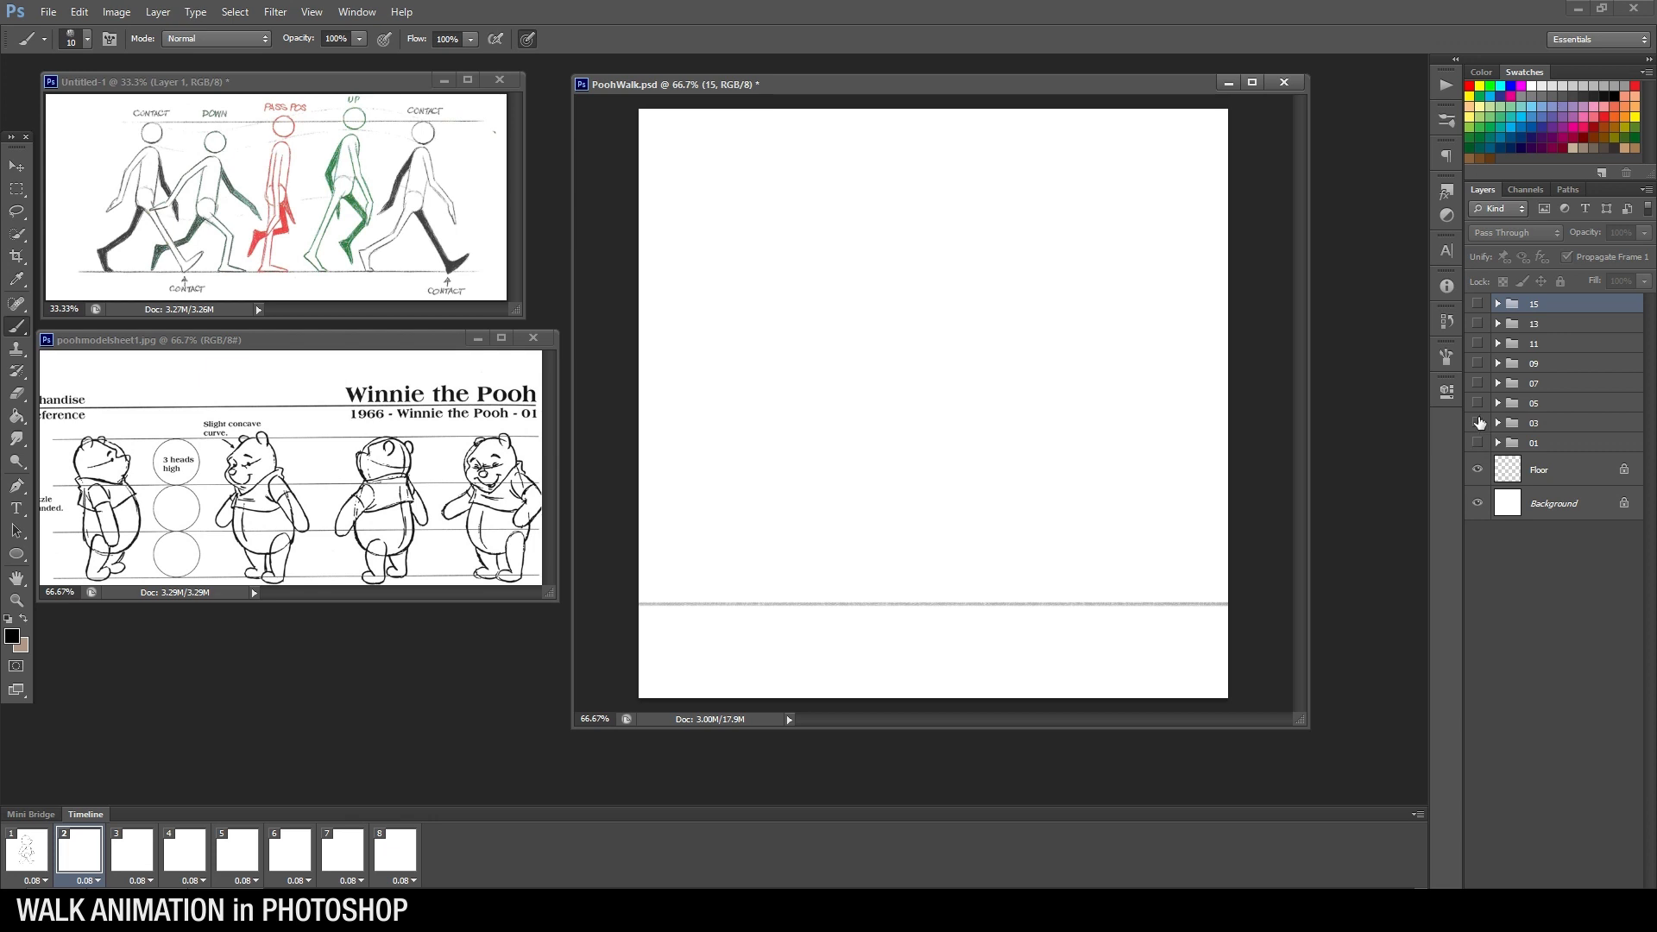
pyautogui.click(1478, 423)
pyautogui.press('Right')
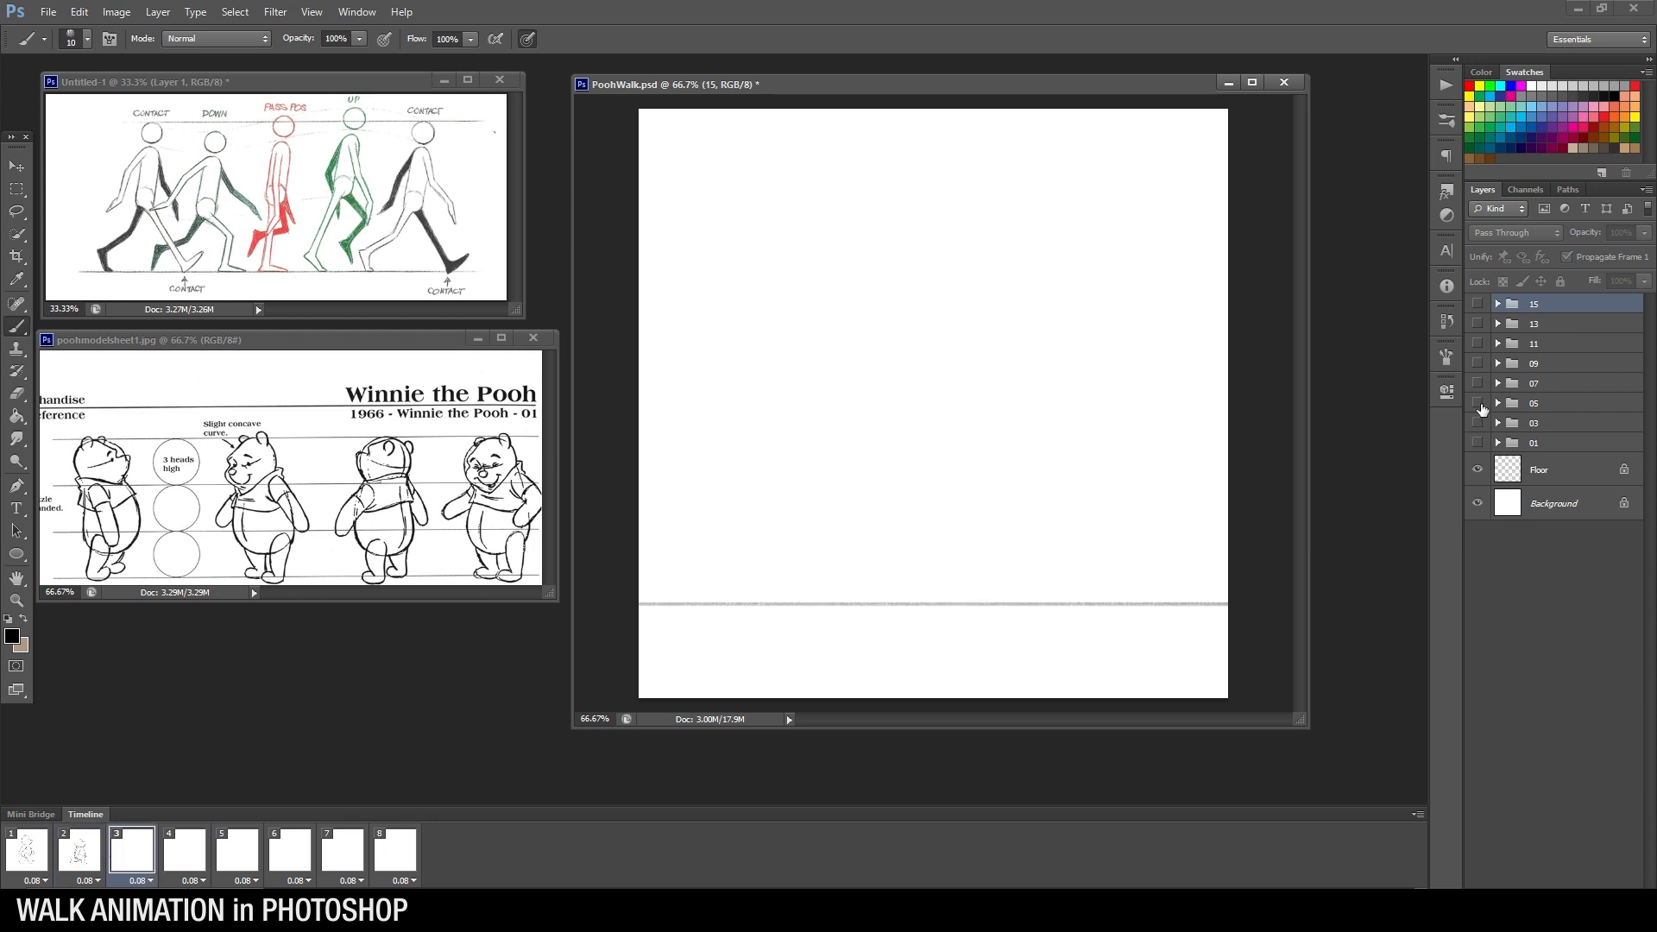
pyautogui.click(1479, 406)
# Hide group 01 in frames 4 to 8 and make group 07 visible in frame 4
pyautogui.click(195, 845)
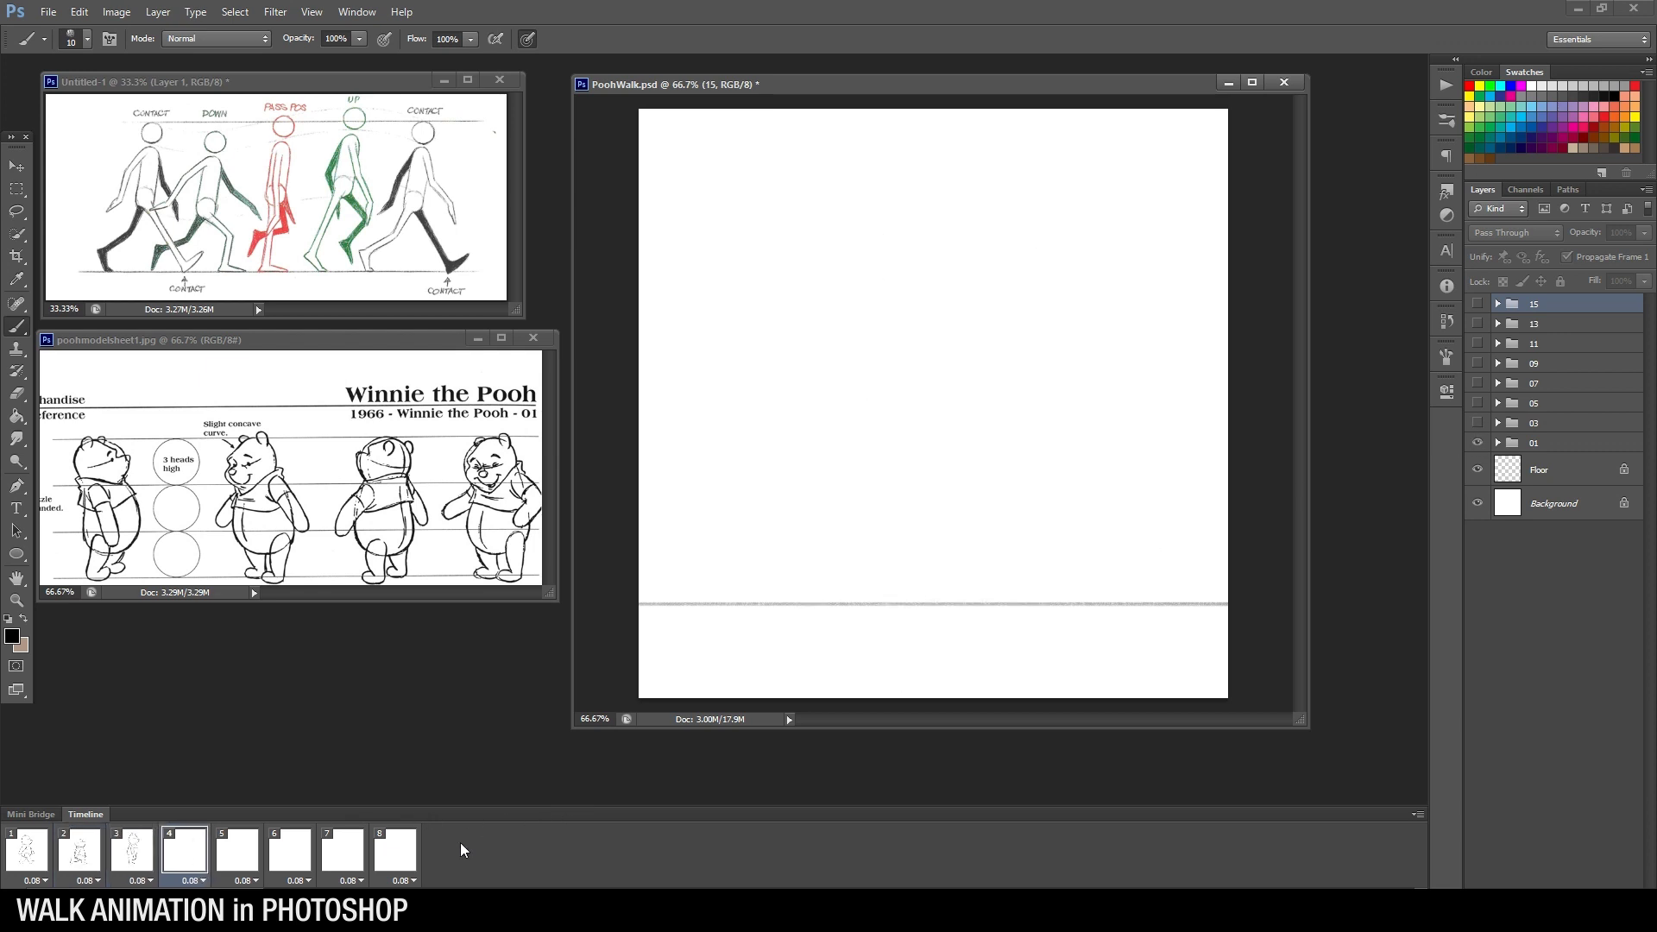
pyautogui.keyDown('shift'); pyautogui.click(419, 839); pyautogui.keyUp('shift')
pyautogui.click(197, 845)
pyautogui.click(1477, 383)
# Make groups 09, 11, 13 and 15 visible in frames 5, 6, 7 and 8 respectively
pyautogui.click(236, 858)
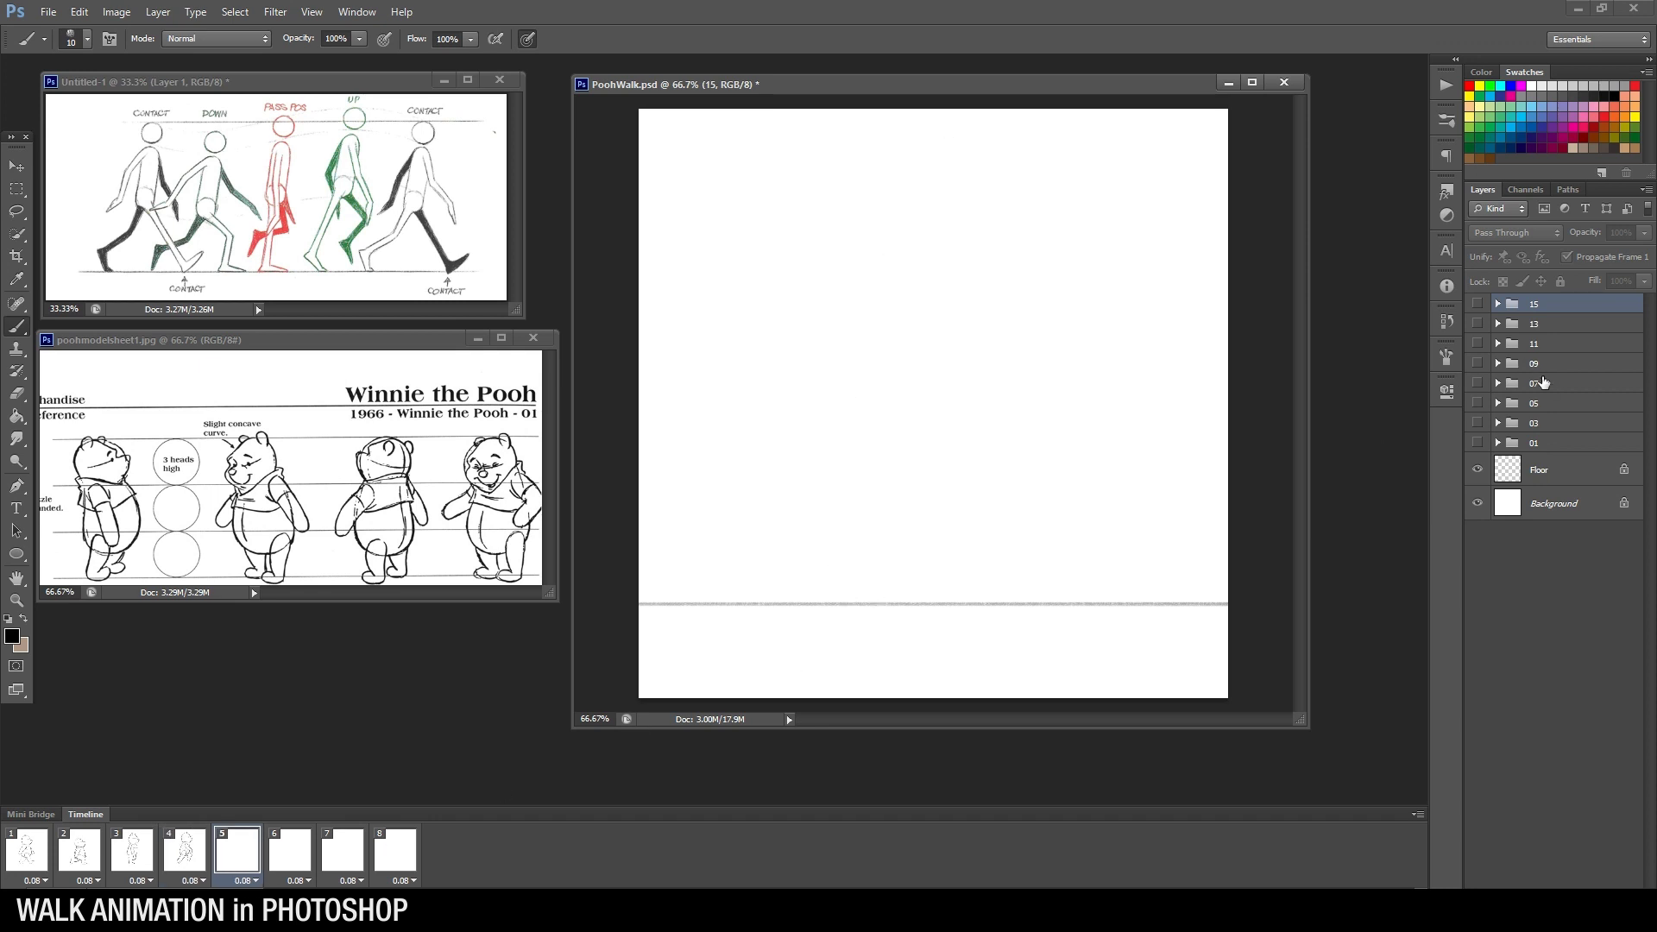
pyautogui.click(1478, 363)
pyautogui.click(290, 854)
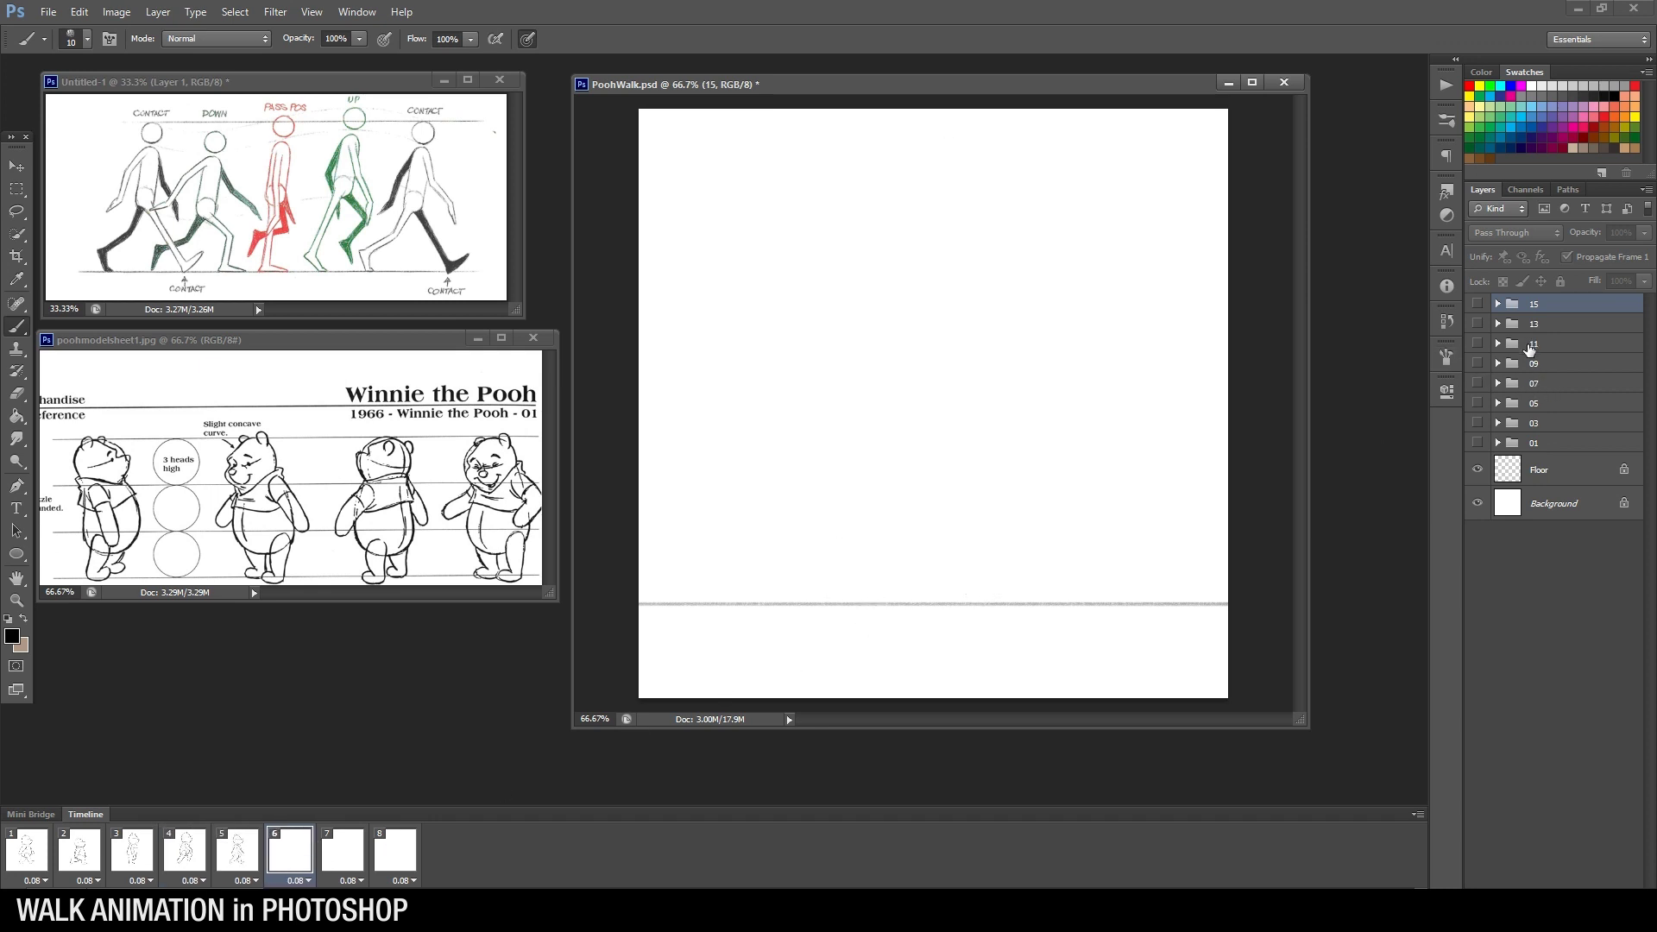
pyautogui.click(1477, 343)
pyautogui.click(343, 854)
pyautogui.click(1477, 323)
pyautogui.click(405, 842)
pyautogui.click(1477, 304)
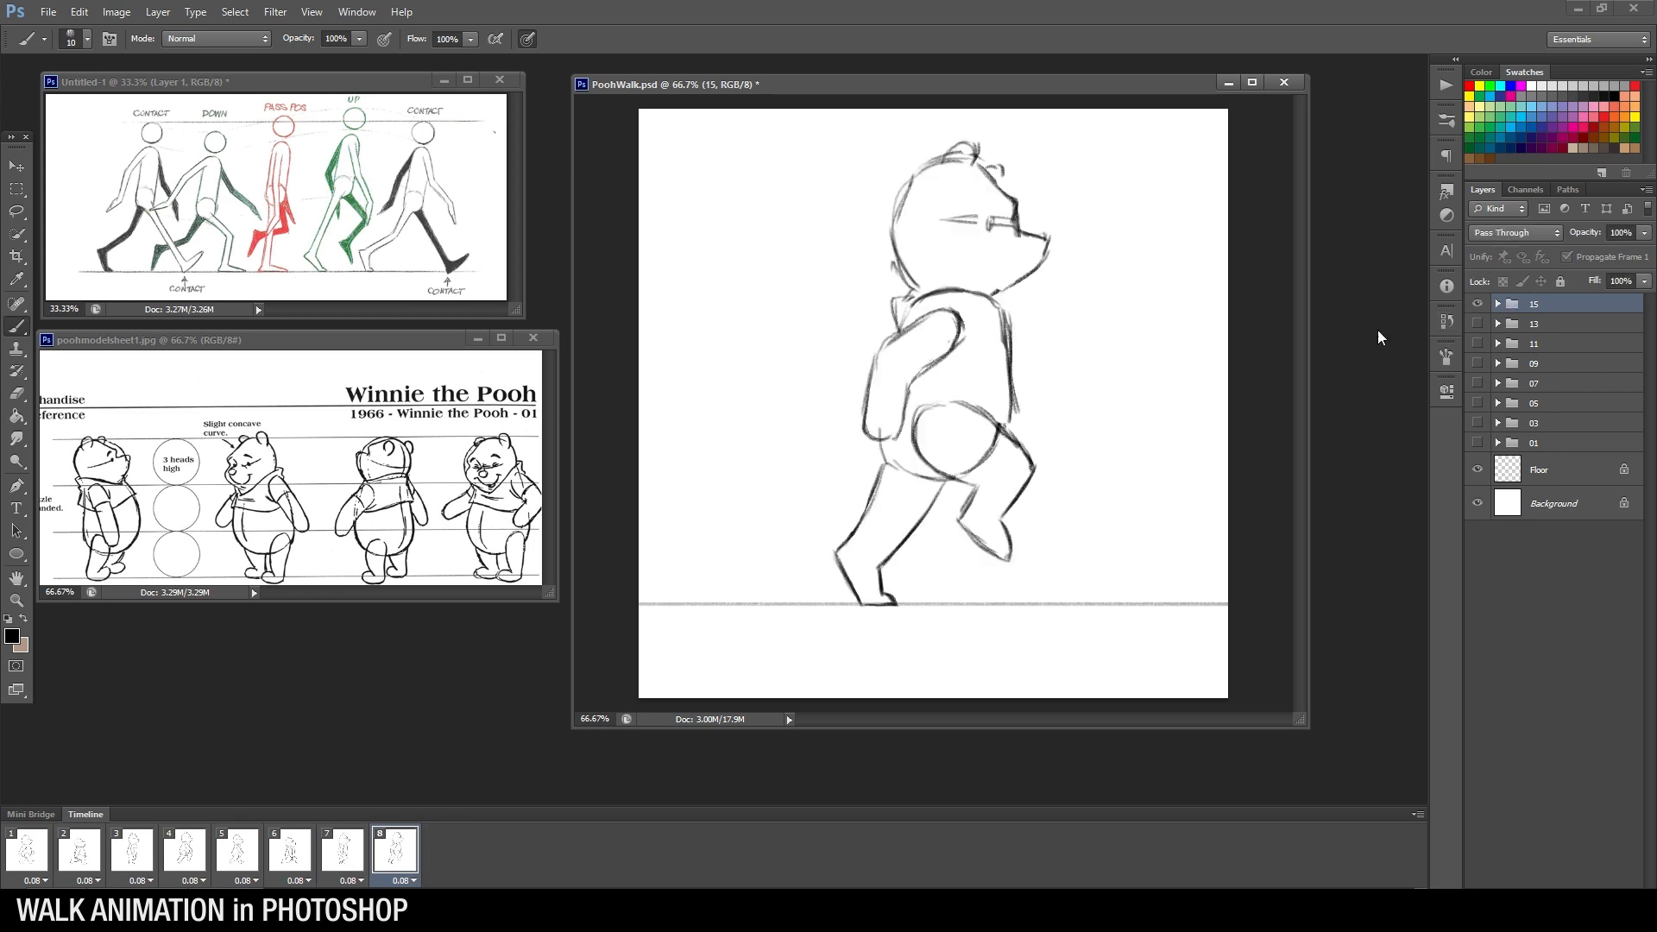
# Step through the animation frames up to frame 8 to check each pose, rechecking frames 6 to 8
pyautogui.click(36, 855)
pyautogui.click(147, 894)
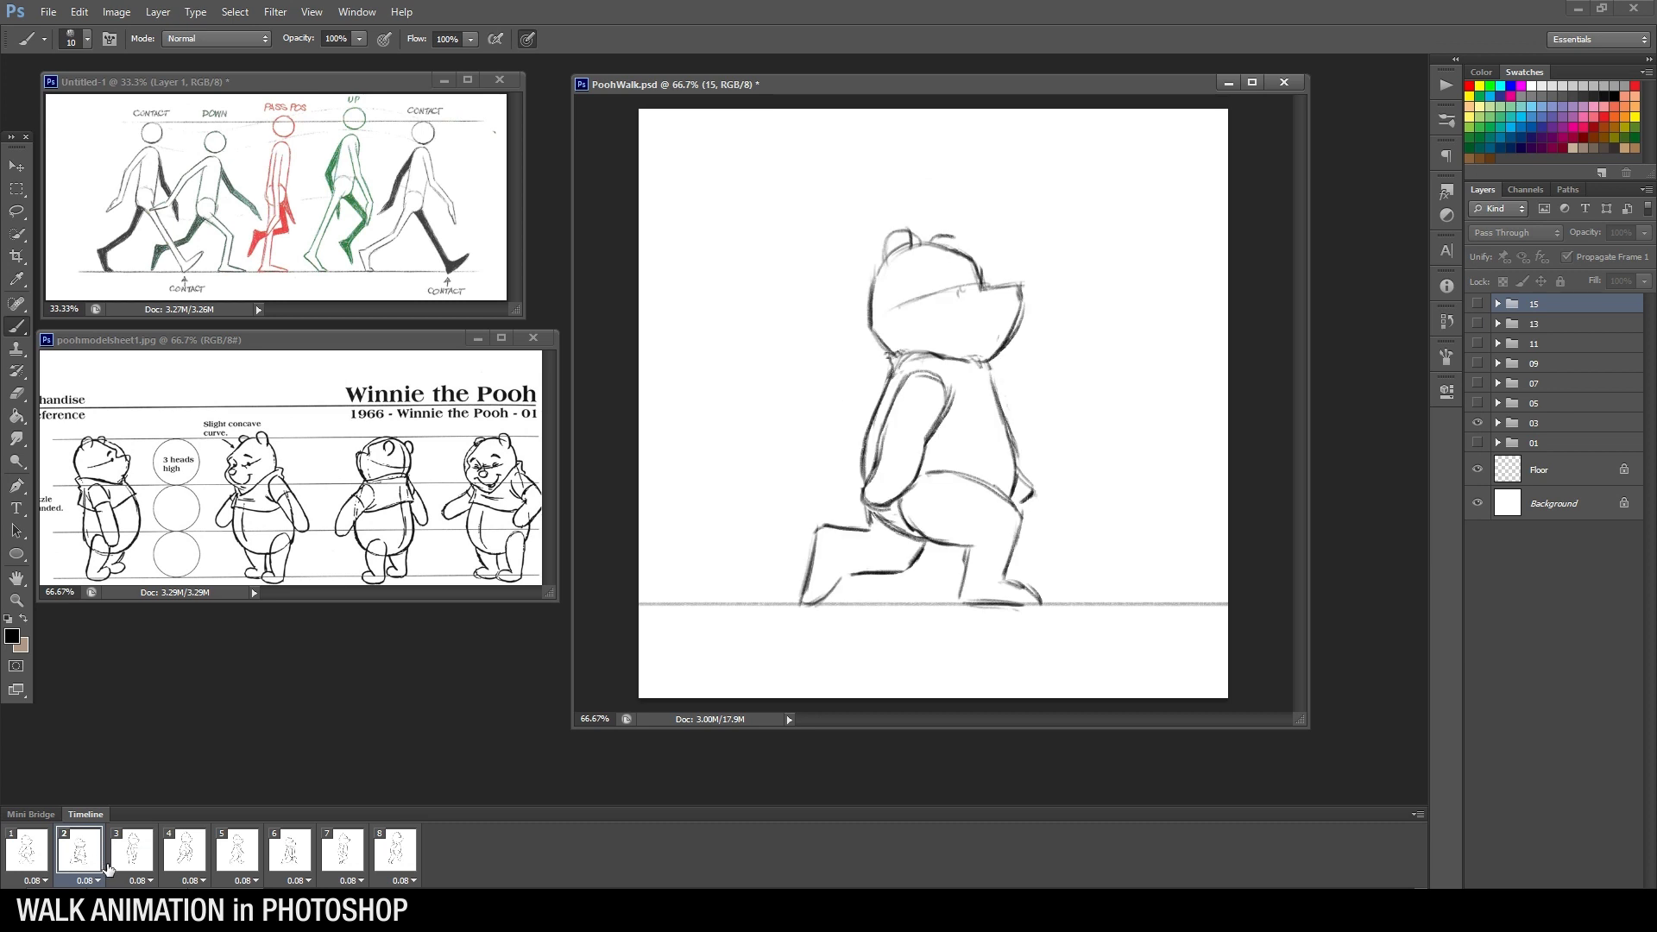
pyautogui.click(184, 854)
pyautogui.click(235, 855)
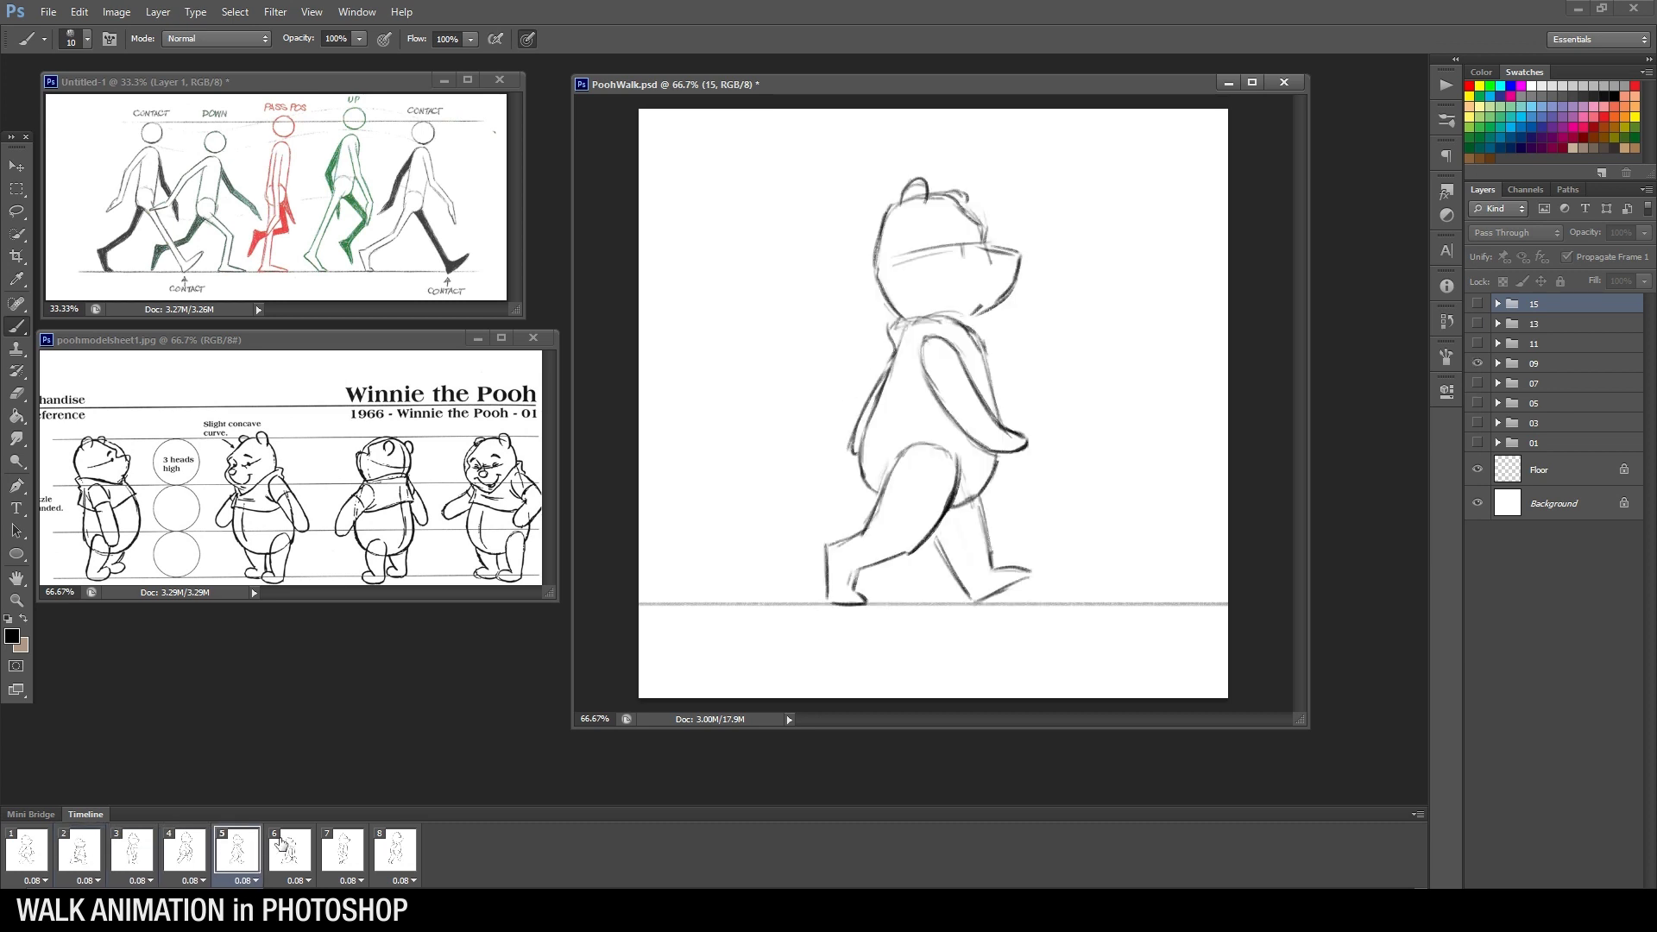
pyautogui.click(294, 853)
pyautogui.click(328, 851)
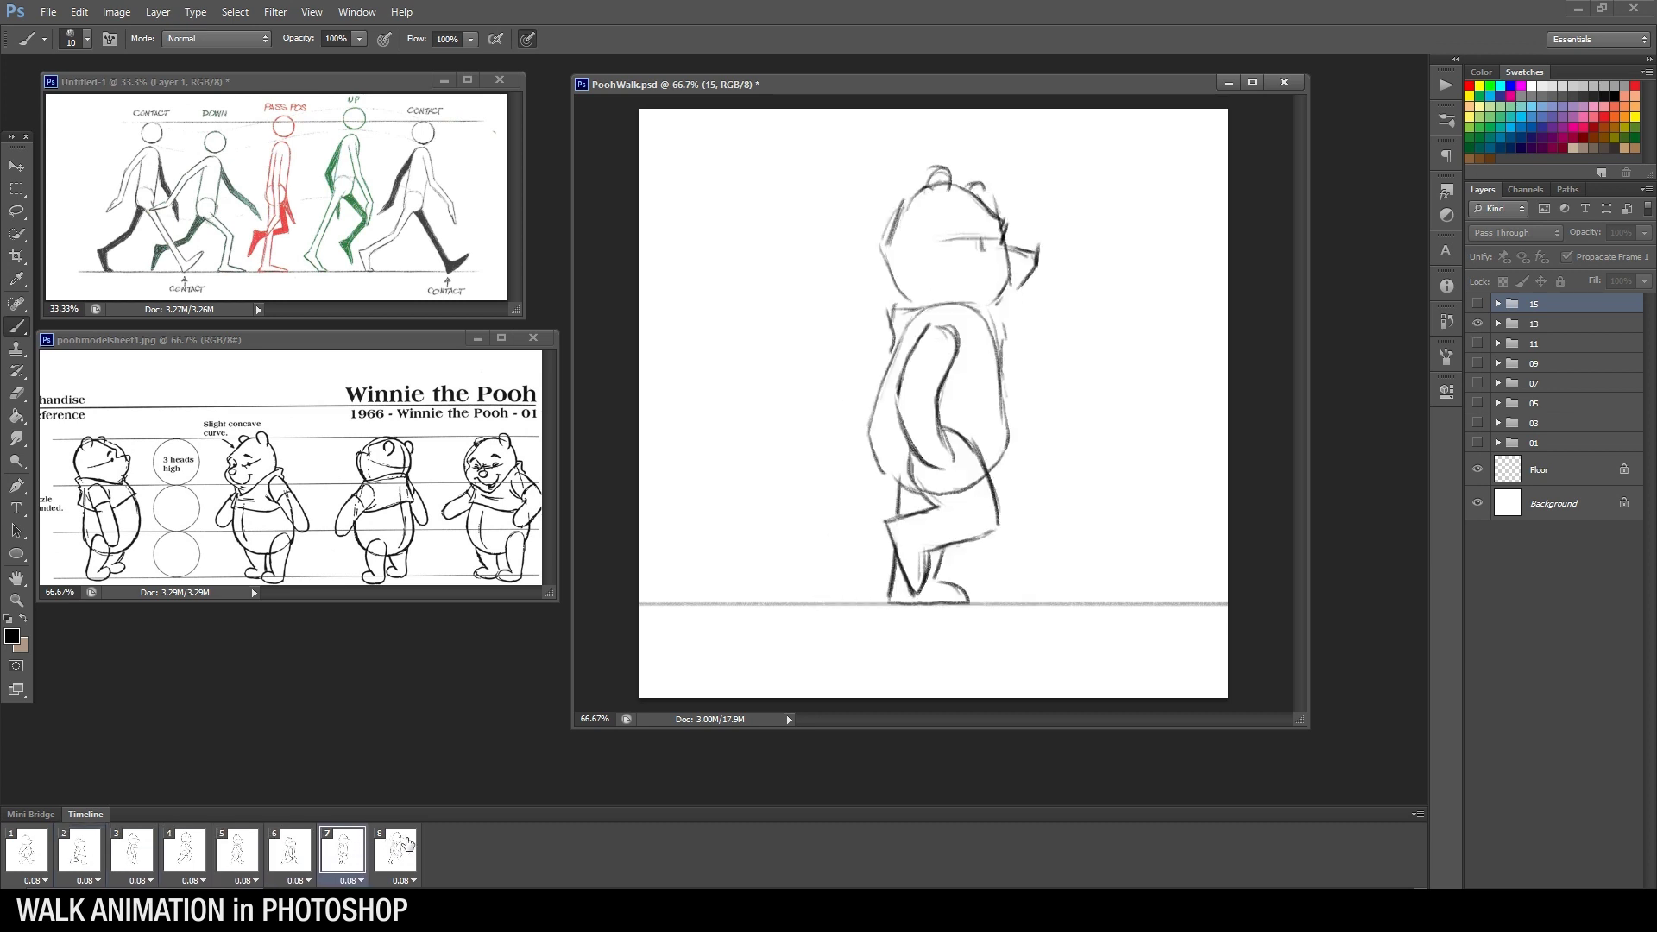
pyautogui.click(404, 860)
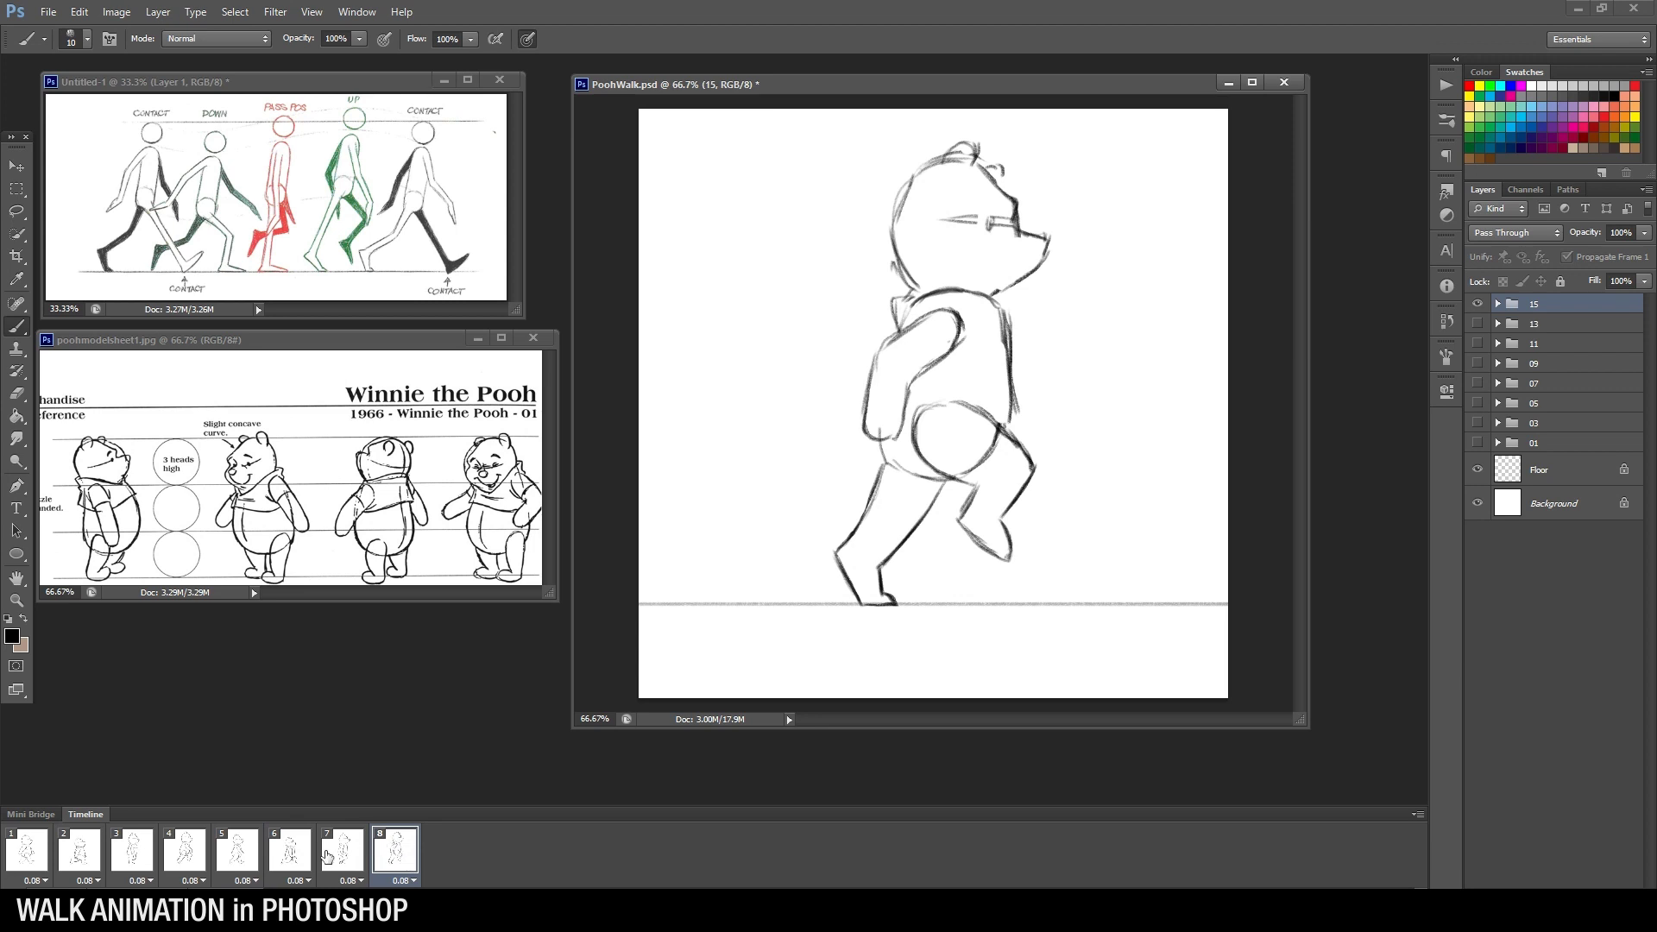
pyautogui.click(299, 854)
pyautogui.click(341, 853)
pyautogui.click(384, 852)
# Step through frames 1 to 8 again, comparing frames 4 and 5 back and forth
pyautogui.click(37, 863)
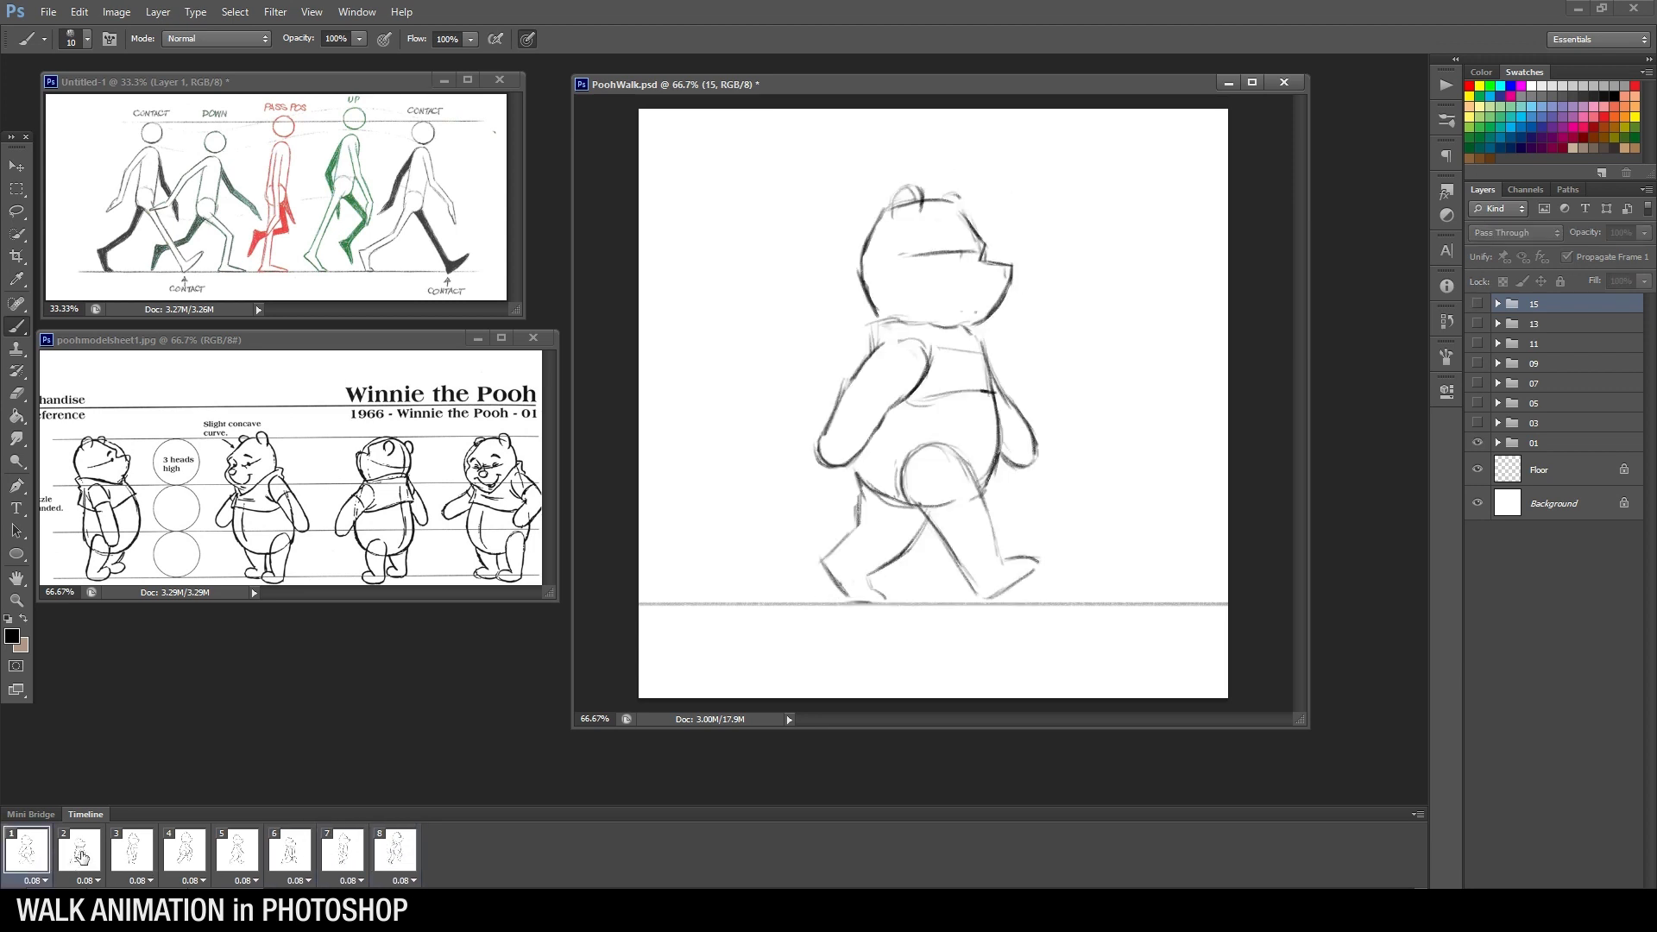
pyautogui.click(81, 857)
pyautogui.click(128, 858)
pyautogui.click(185, 856)
pyautogui.click(240, 853)
pyautogui.click(182, 858)
pyautogui.click(238, 854)
pyautogui.click(285, 852)
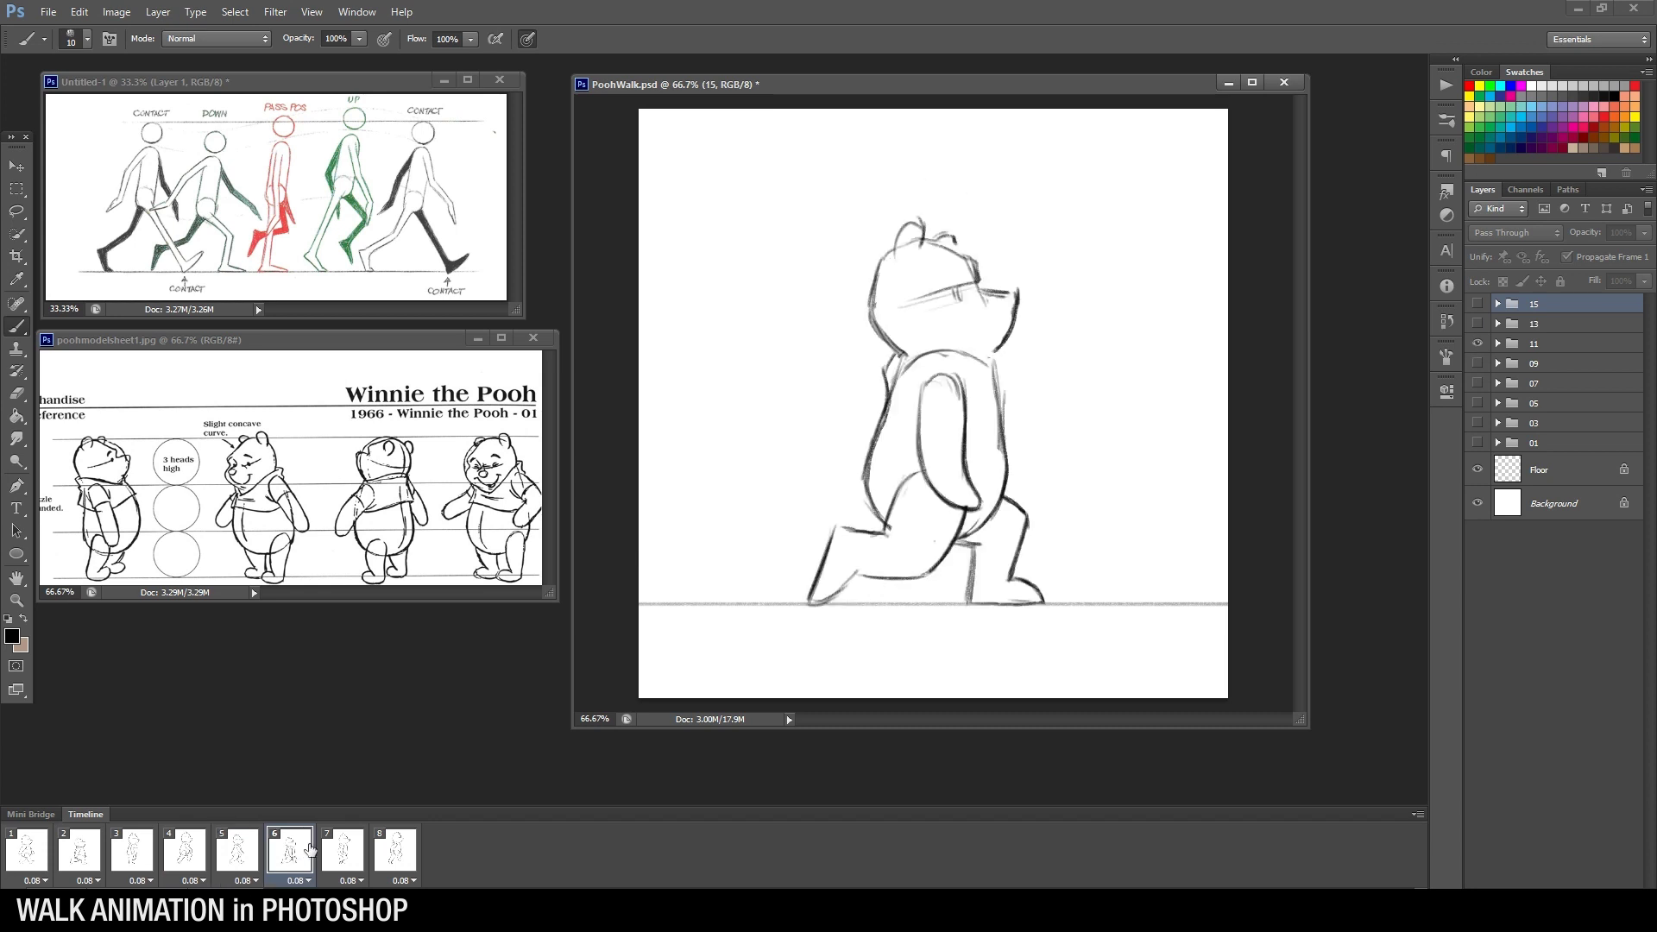
pyautogui.click(349, 851)
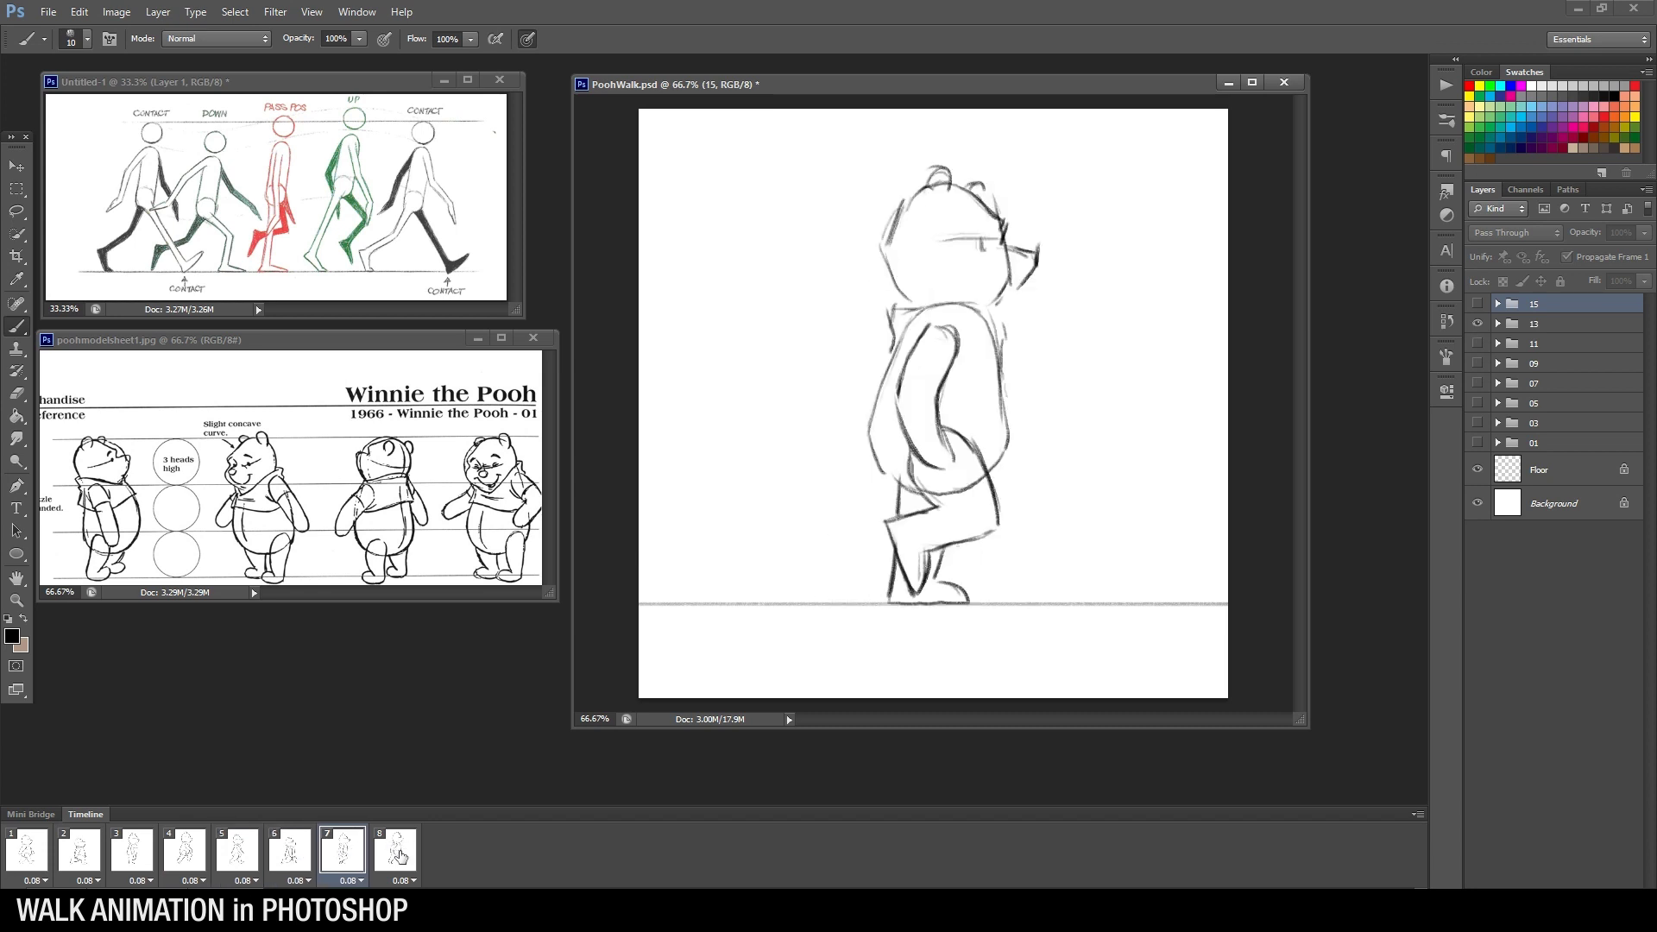
pyautogui.click(399, 853)
# Compare the poses of frames 7 and 8 with frame 1 to check the loop transition
pyautogui.click(33, 858)
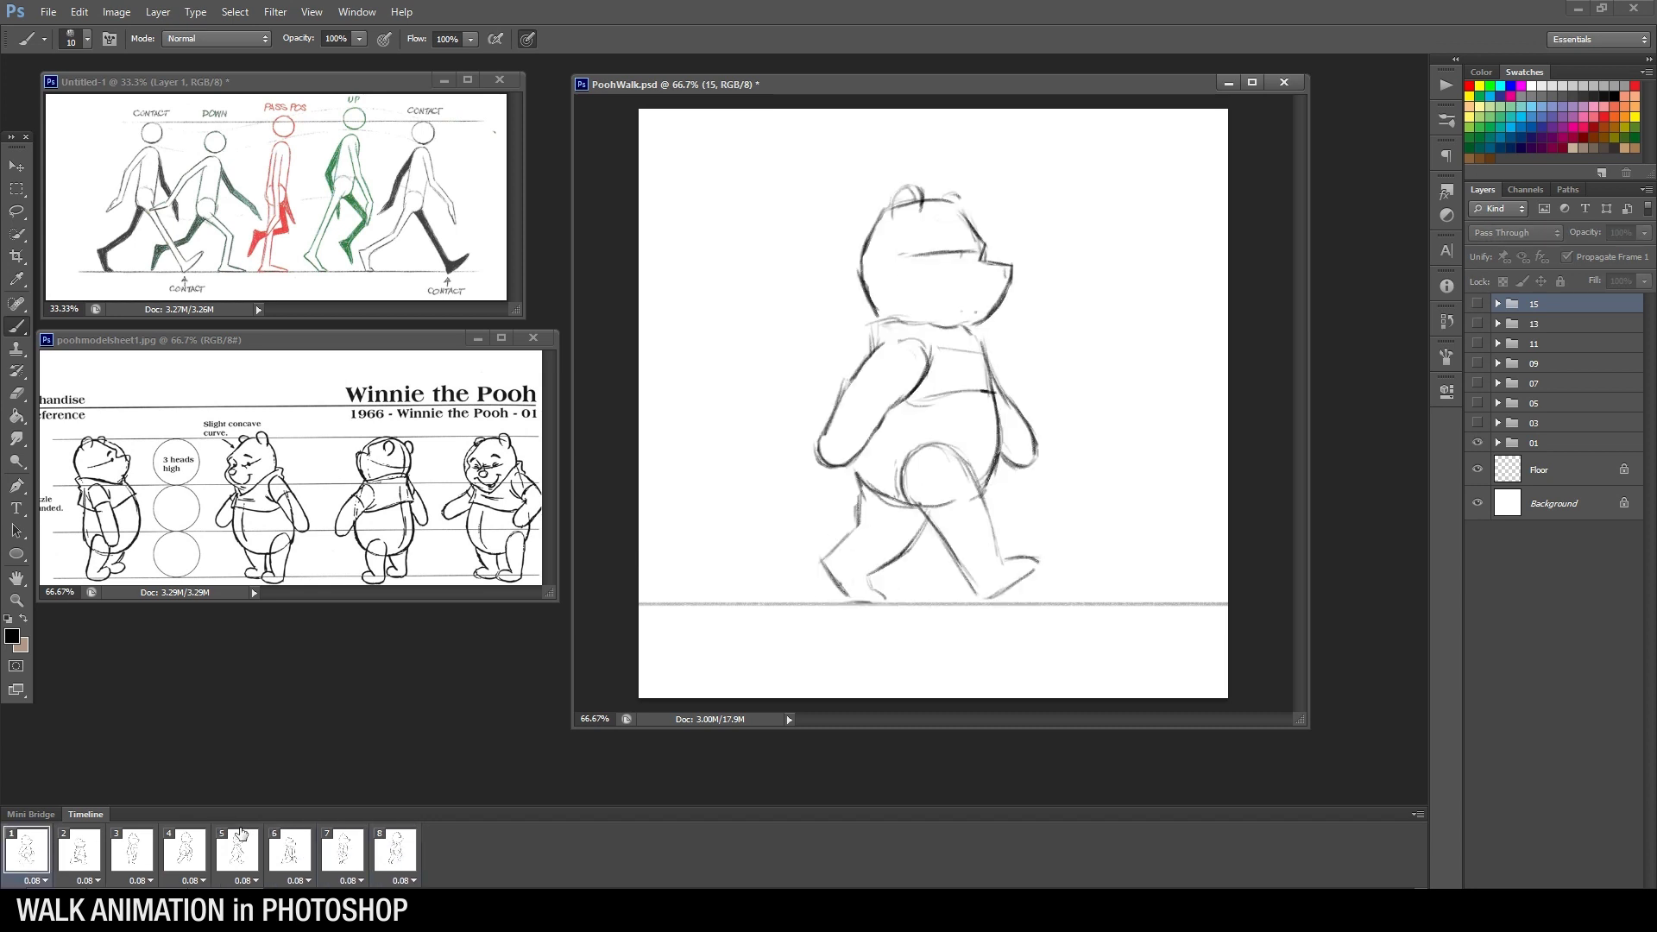
pyautogui.click(393, 854)
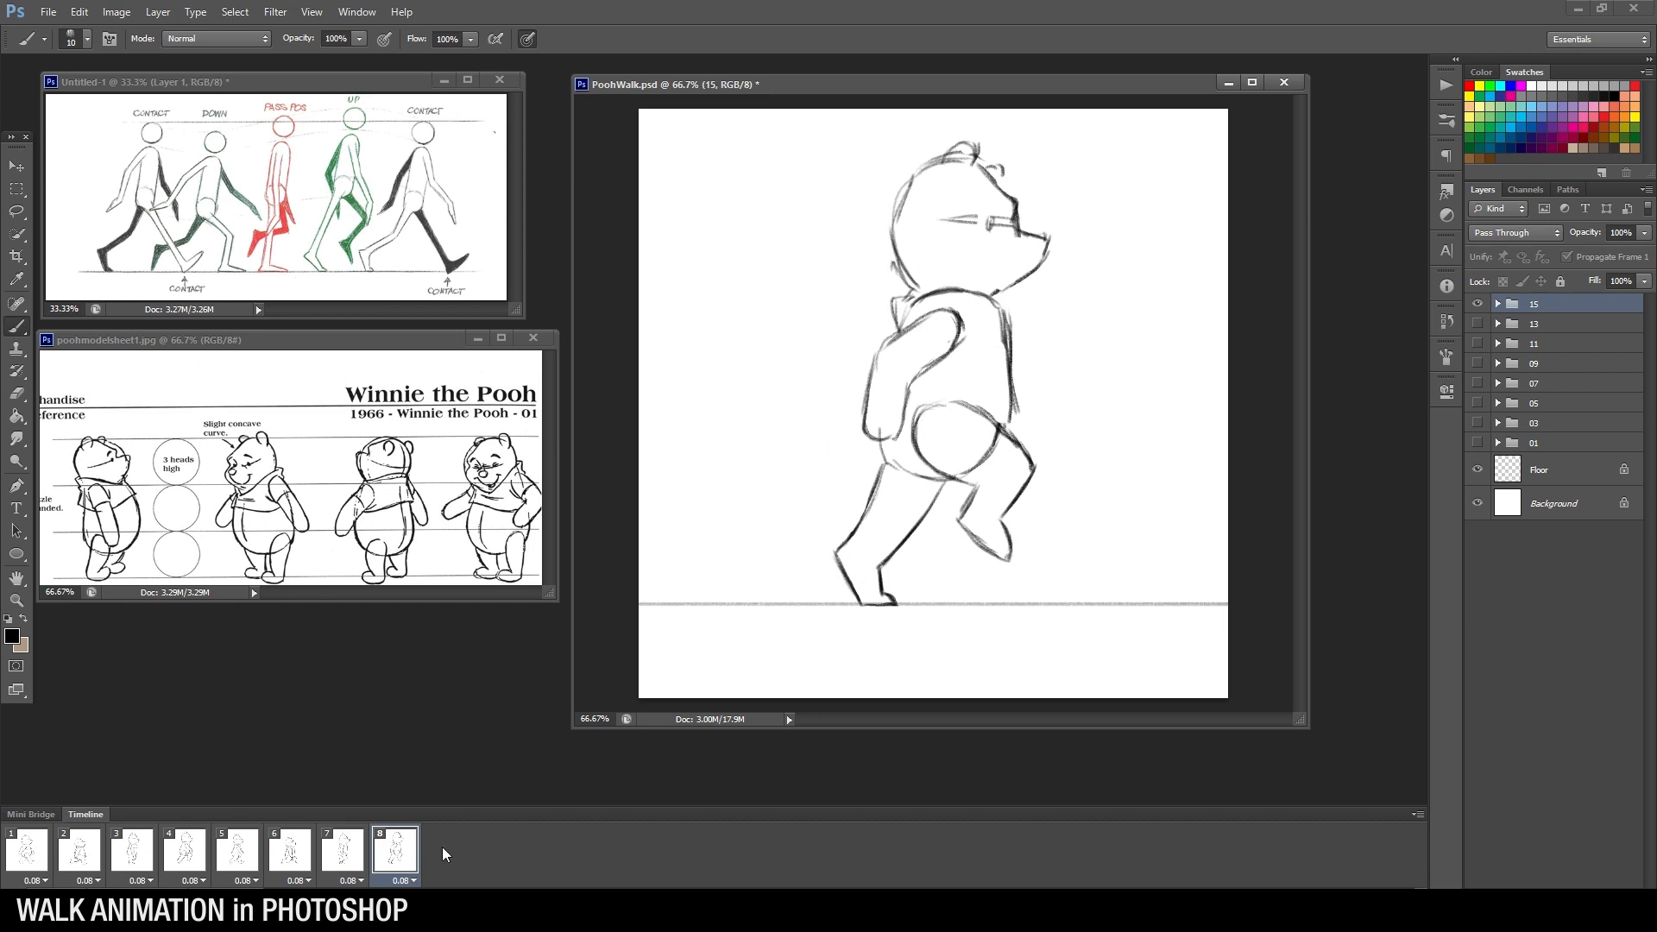
pyautogui.click(41, 863)
pyautogui.click(340, 854)
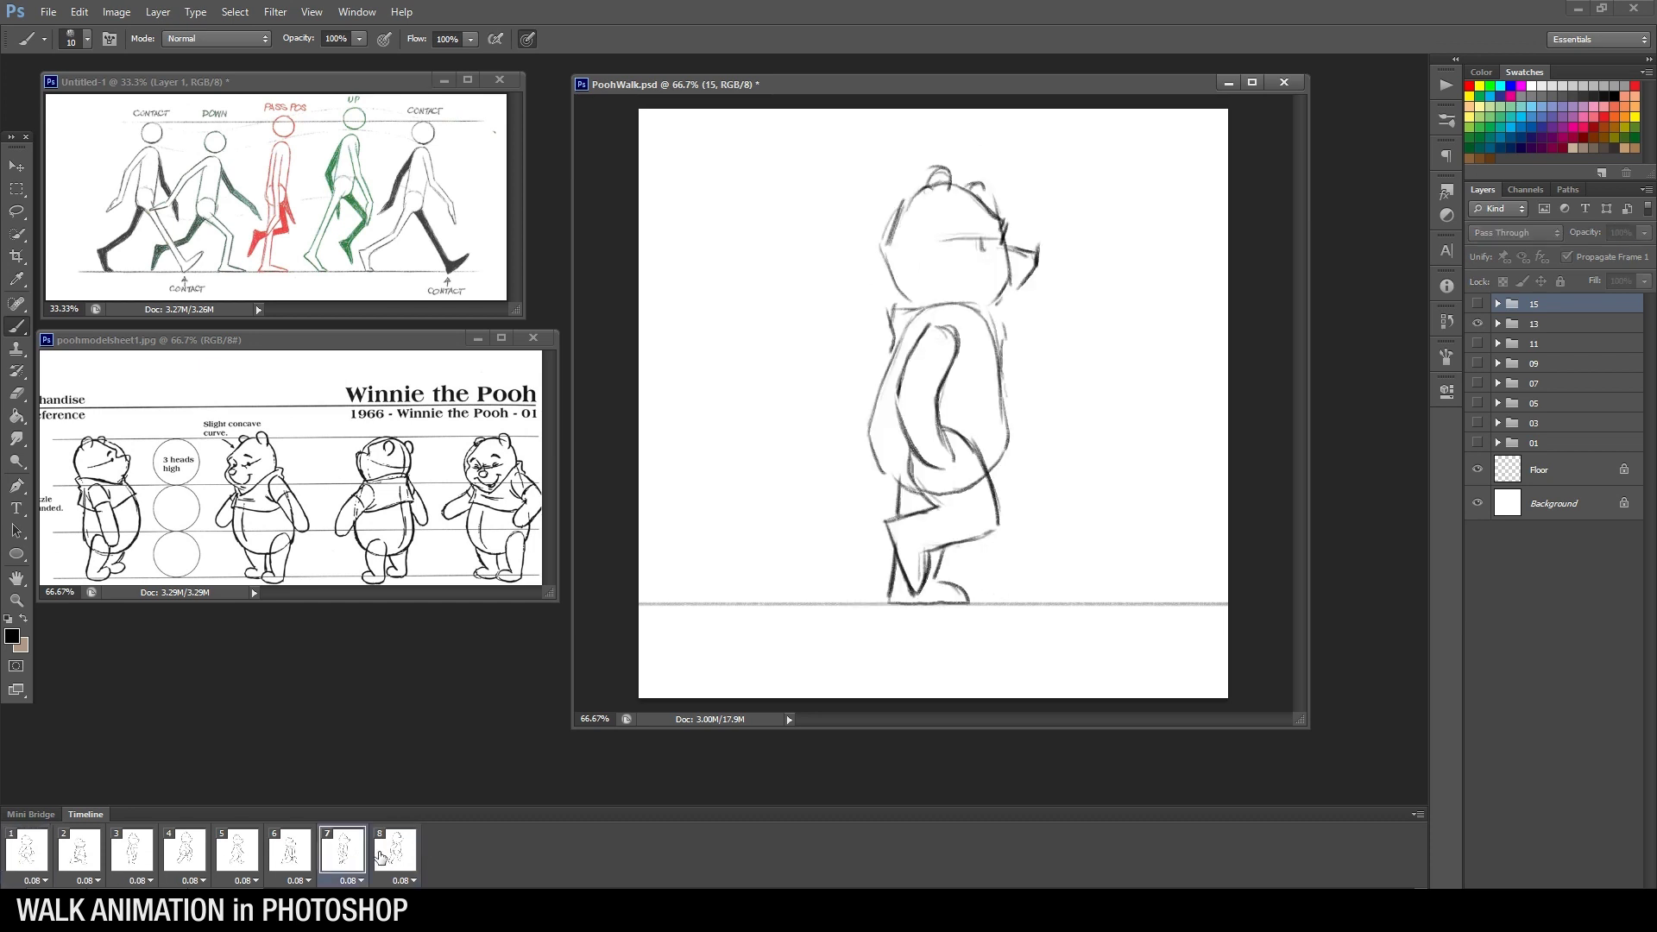
pyautogui.click(379, 856)
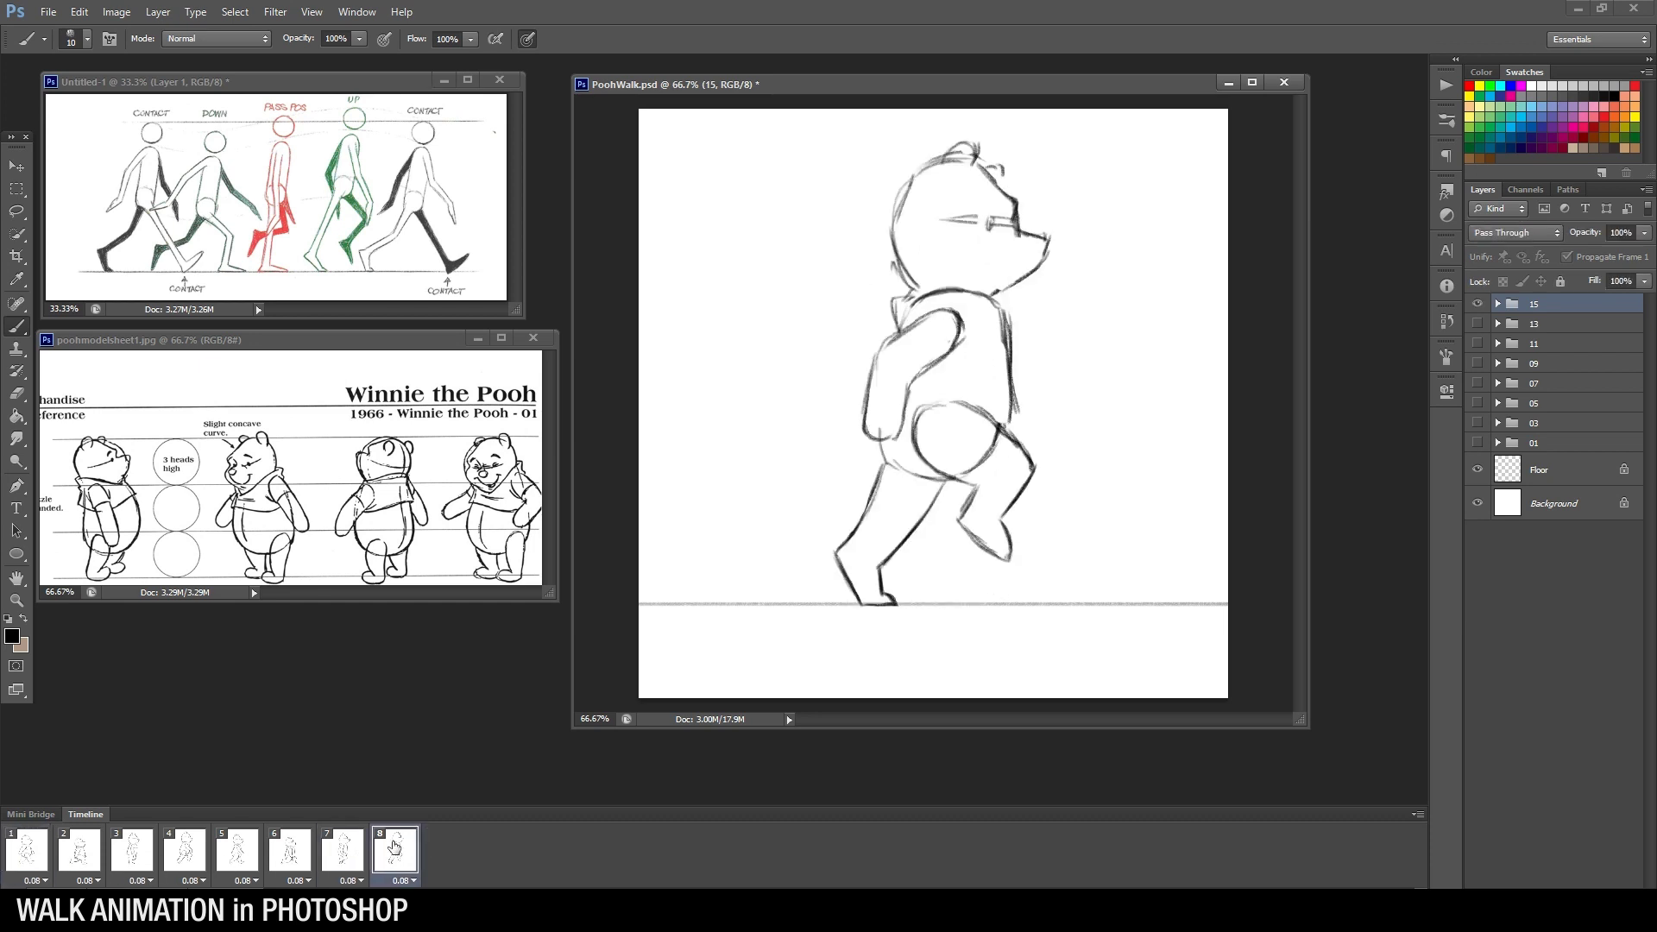
# In frame 8, show group 01 with its layer and set the group's opacity to 30% as a reference
pyautogui.click(1478, 444)
pyautogui.click(1544, 444)
pyautogui.click(1498, 443)
pyautogui.click(1478, 469)
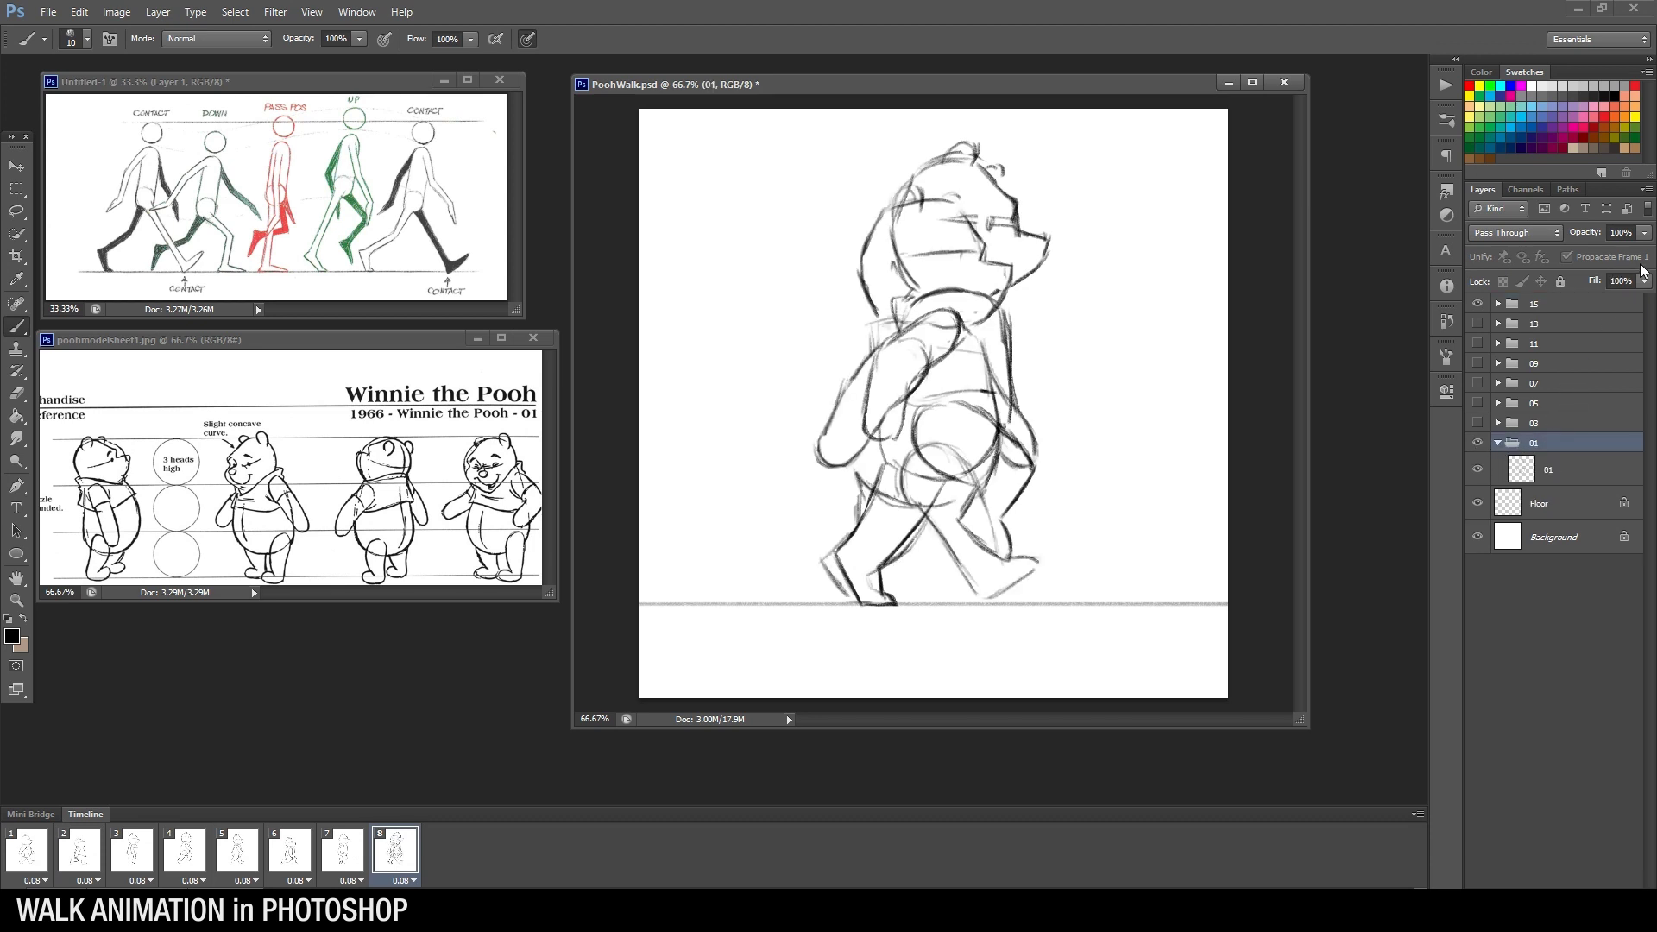
pyautogui.click(1643, 232)
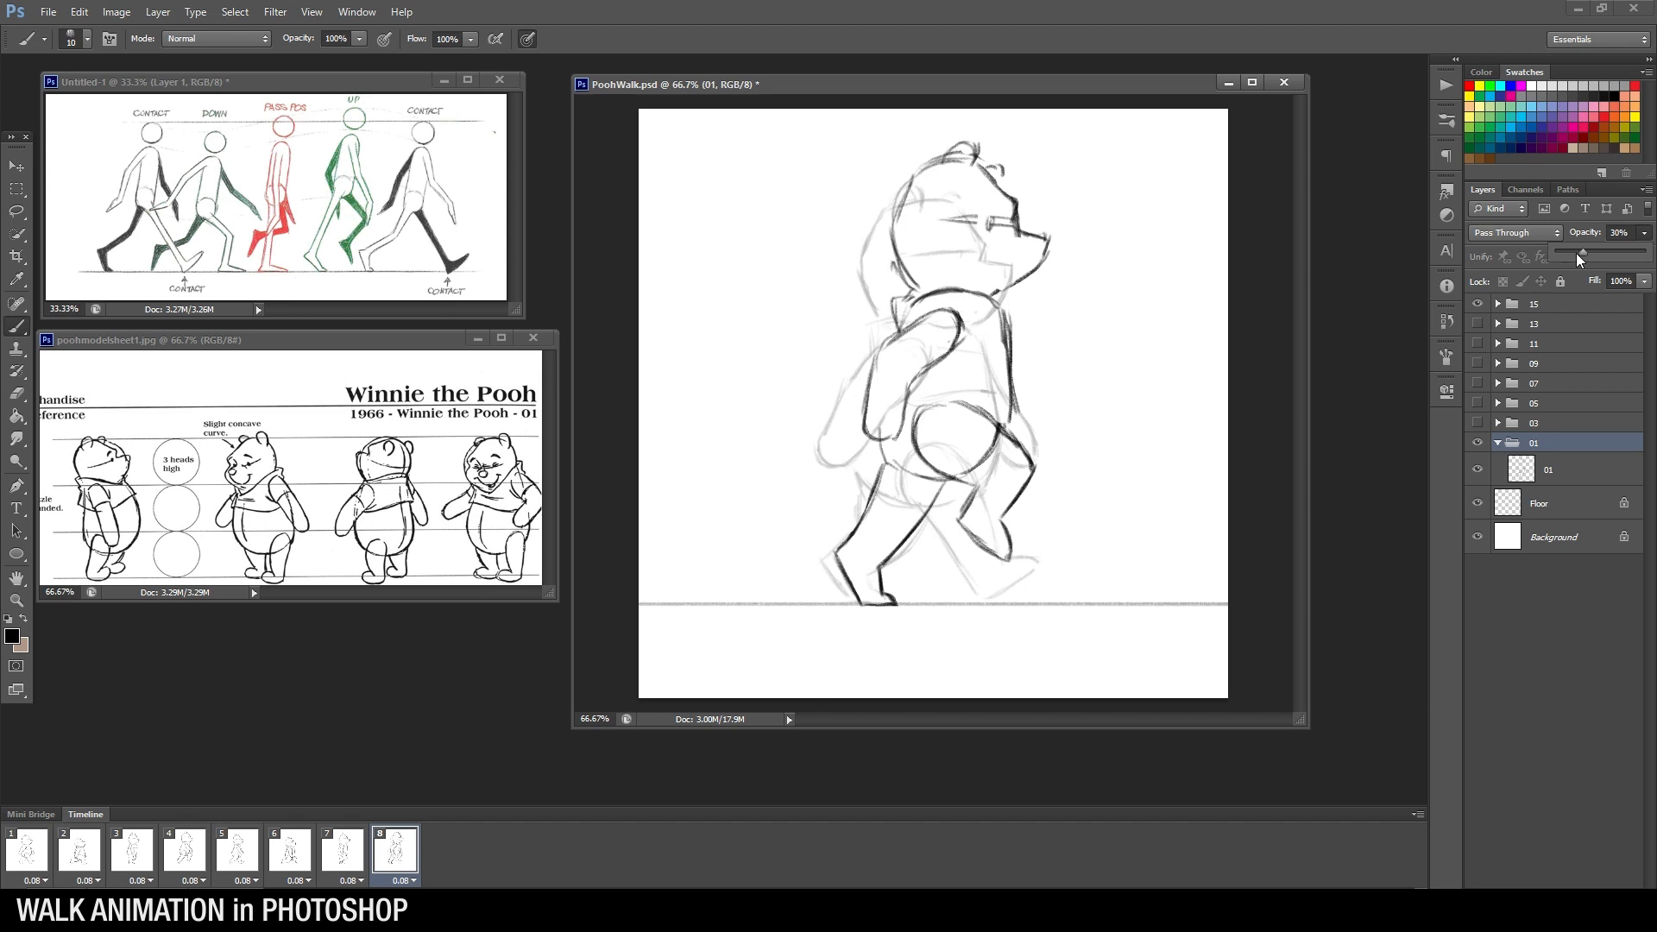
# Expand group 15 and erase the supporting leg of the bear on layer 15
pyautogui.click(1545, 305)
pyautogui.click(1498, 303)
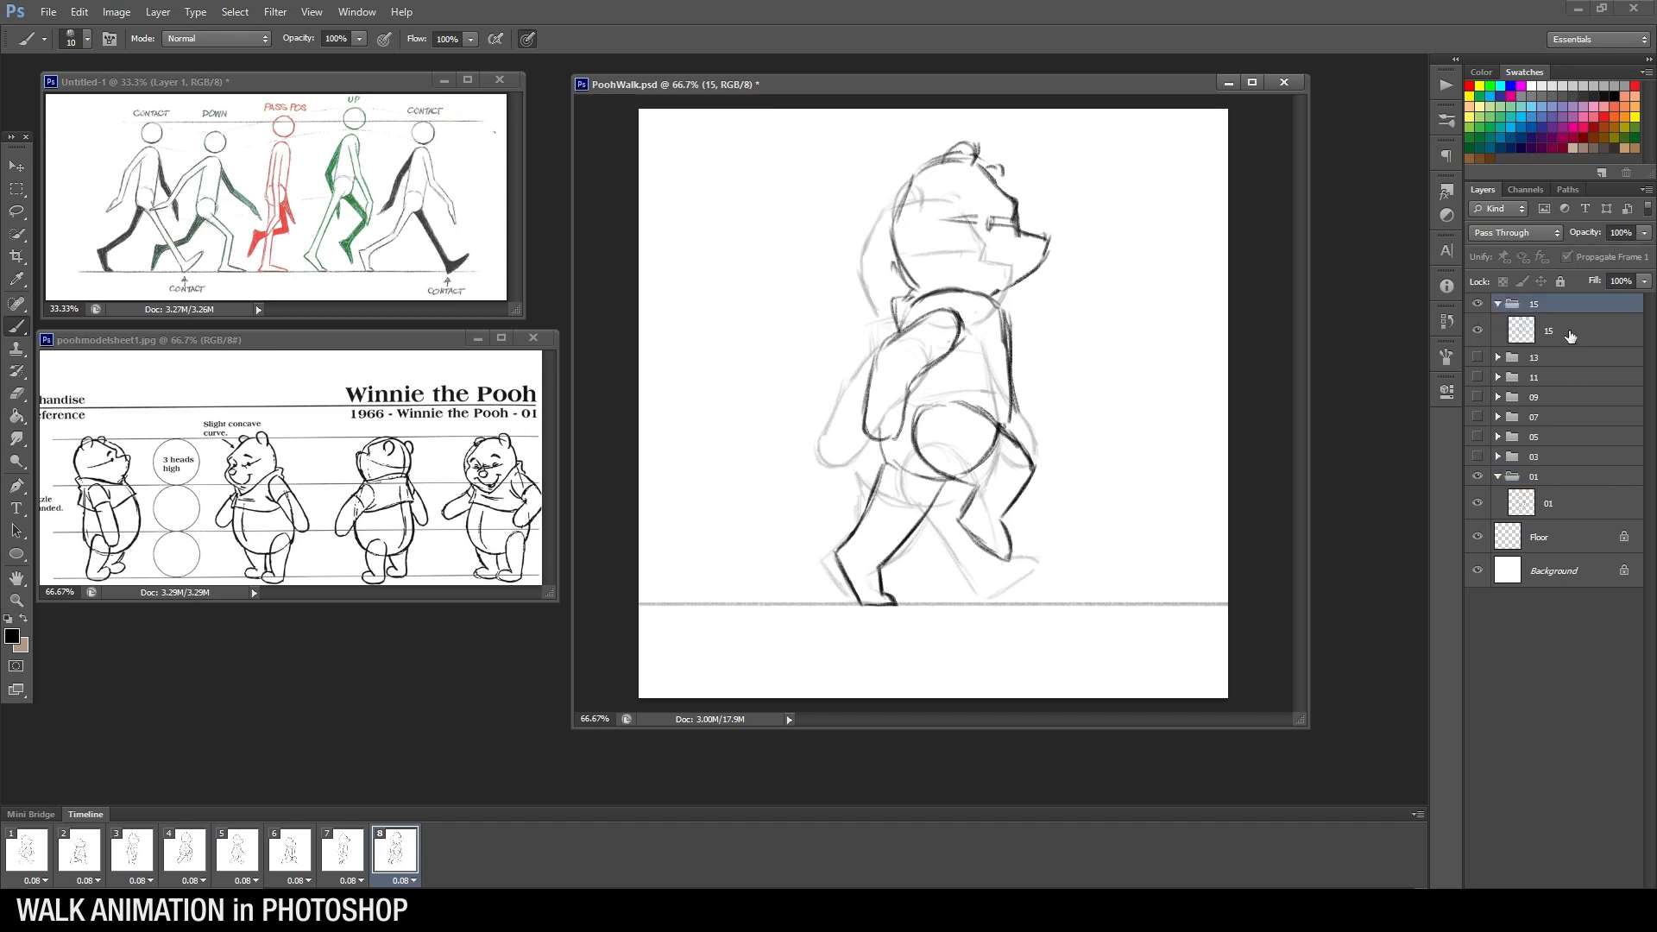
pyautogui.click(1549, 330)
pyautogui.press('e')
pyautogui.moveTo(882, 498)
pyautogui.mouseDown()
pyautogui.moveTo(871, 488)
pyautogui.moveTo(856, 546)
pyautogui.moveTo(874, 599)
pyautogui.moveTo(903, 603)
pyautogui.moveTo(942, 481)
pyautogui.moveTo(902, 571)
pyautogui.mouseUp()
pyautogui.press('b')
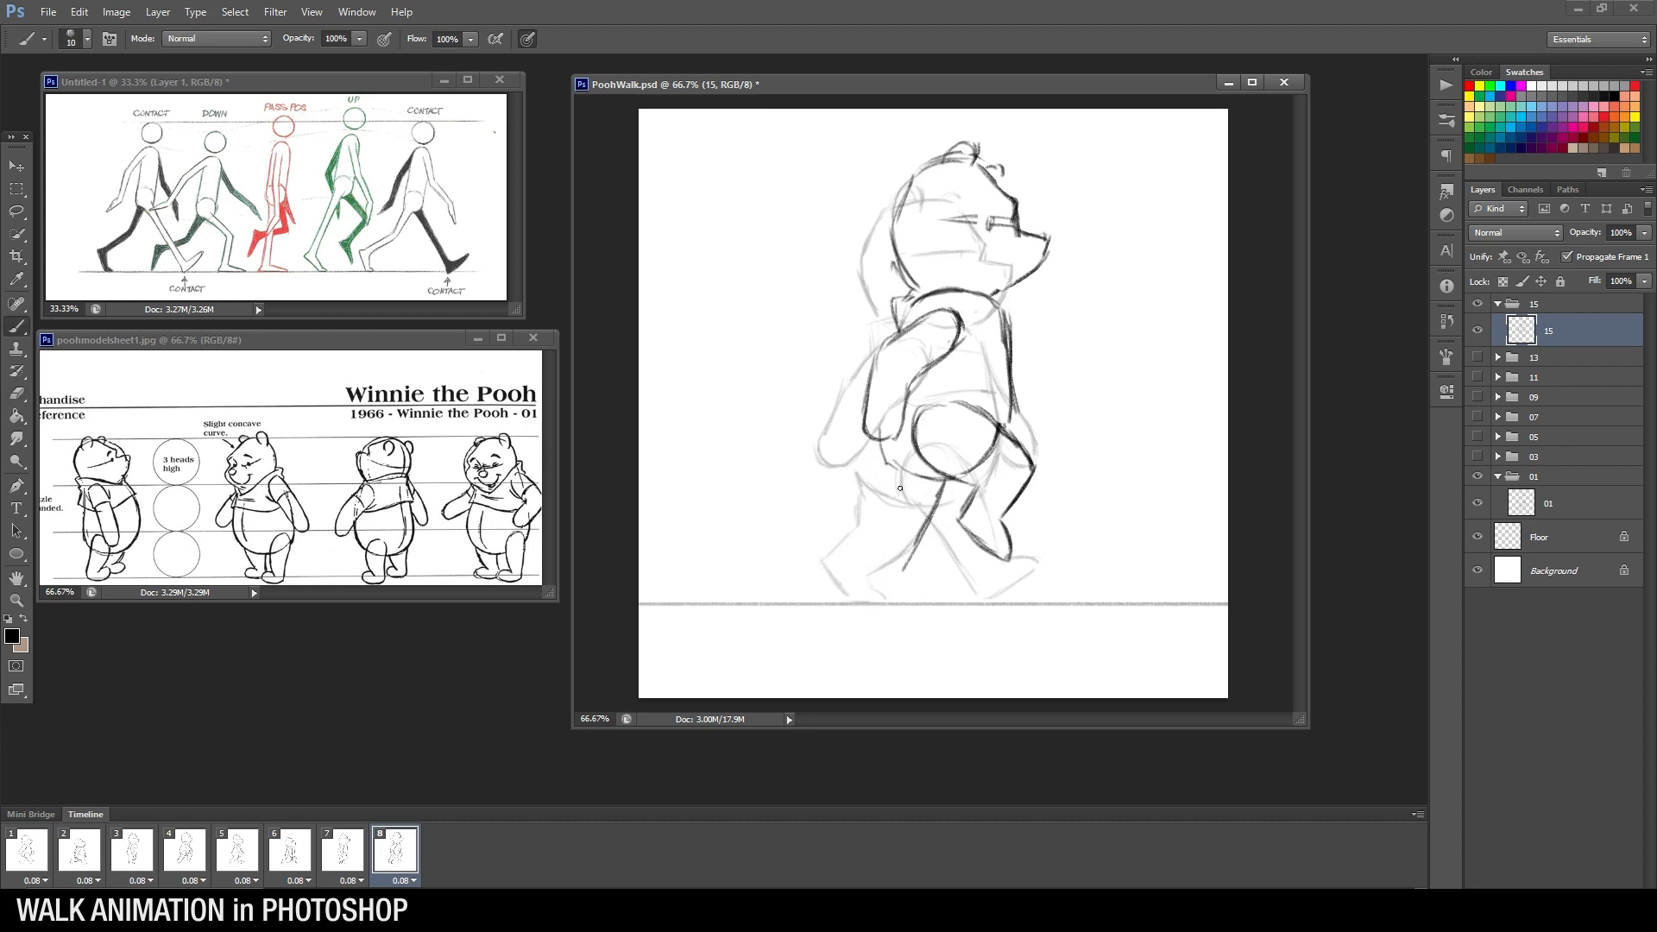
# Redraw the supporting leg on layer 15 farther forward, with its foot on the floor line
pyautogui.moveTo(882, 457)
pyautogui.mouseDown()
pyautogui.moveTo(883, 518)
pyautogui.moveTo(891, 481)
pyautogui.moveTo(900, 529)
pyautogui.moveTo(925, 528)
pyautogui.moveTo(949, 487)
pyautogui.moveTo(915, 552)
pyautogui.mouseUp()
pyautogui.press('e')
pyautogui.press('b')
pyautogui.press('e')
pyautogui.moveTo(952, 480)
pyautogui.mouseDown()
pyautogui.moveTo(904, 568)
pyautogui.moveTo(938, 497)
pyautogui.moveTo(922, 528)
pyautogui.mouseUp()
pyautogui.press('b')
pyautogui.moveTo(887, 473); pyautogui.dragTo(878, 533)
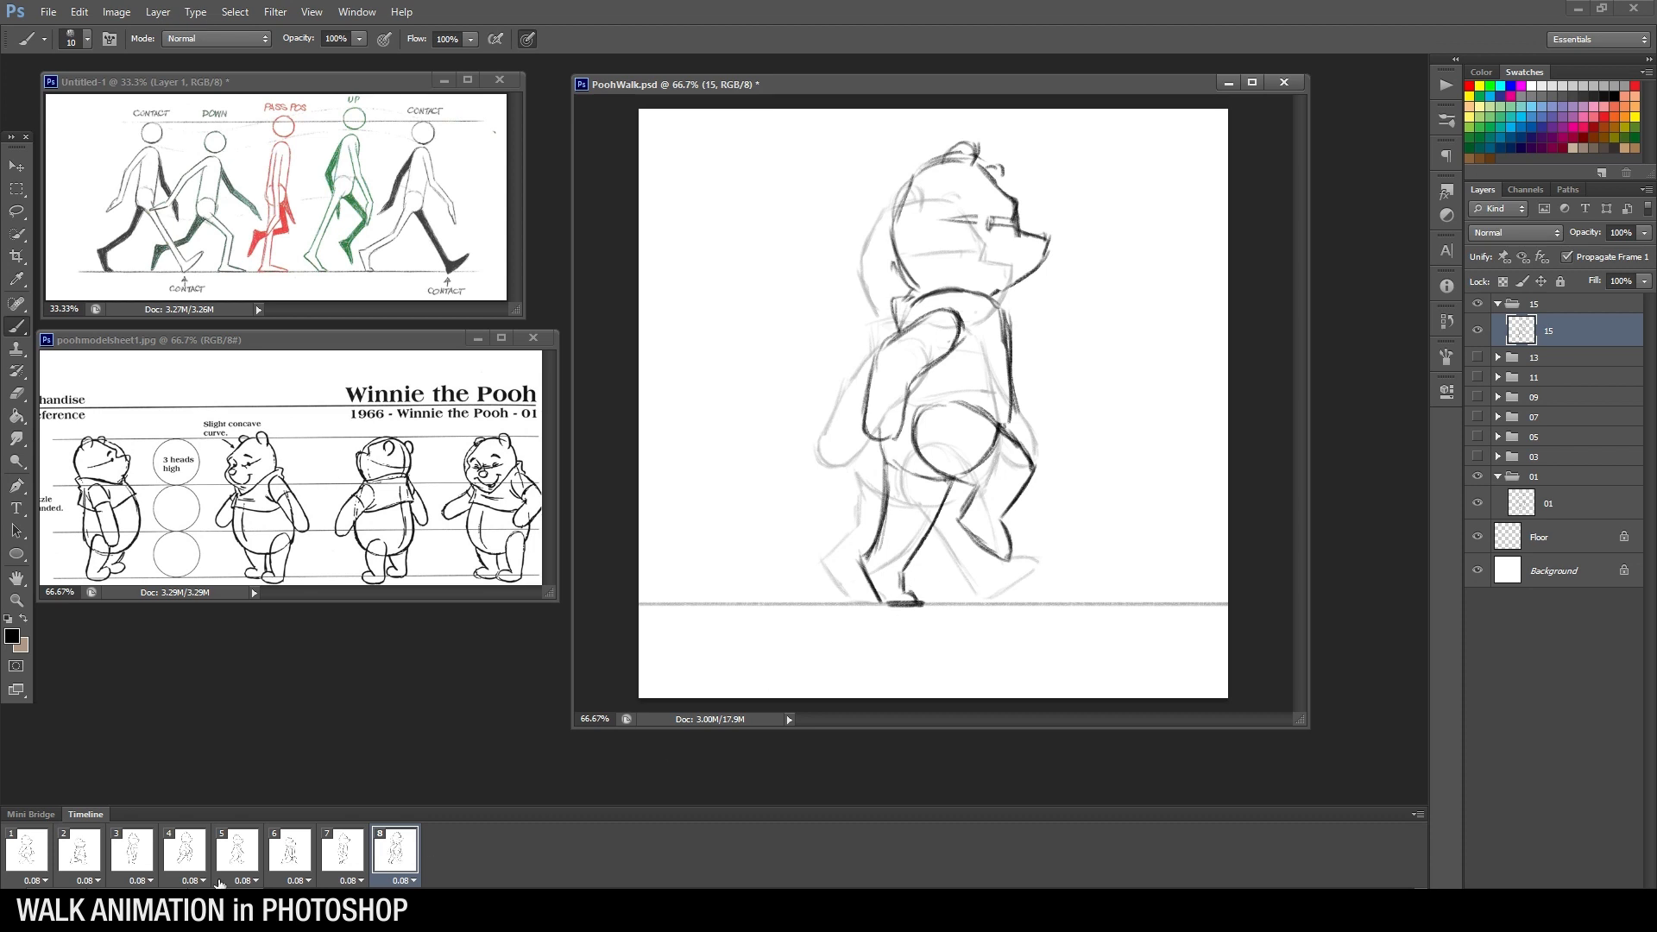
# Compare frame 1 with frames 6, 7 and 8 to check the redrawn leg
pyautogui.click(49, 853)
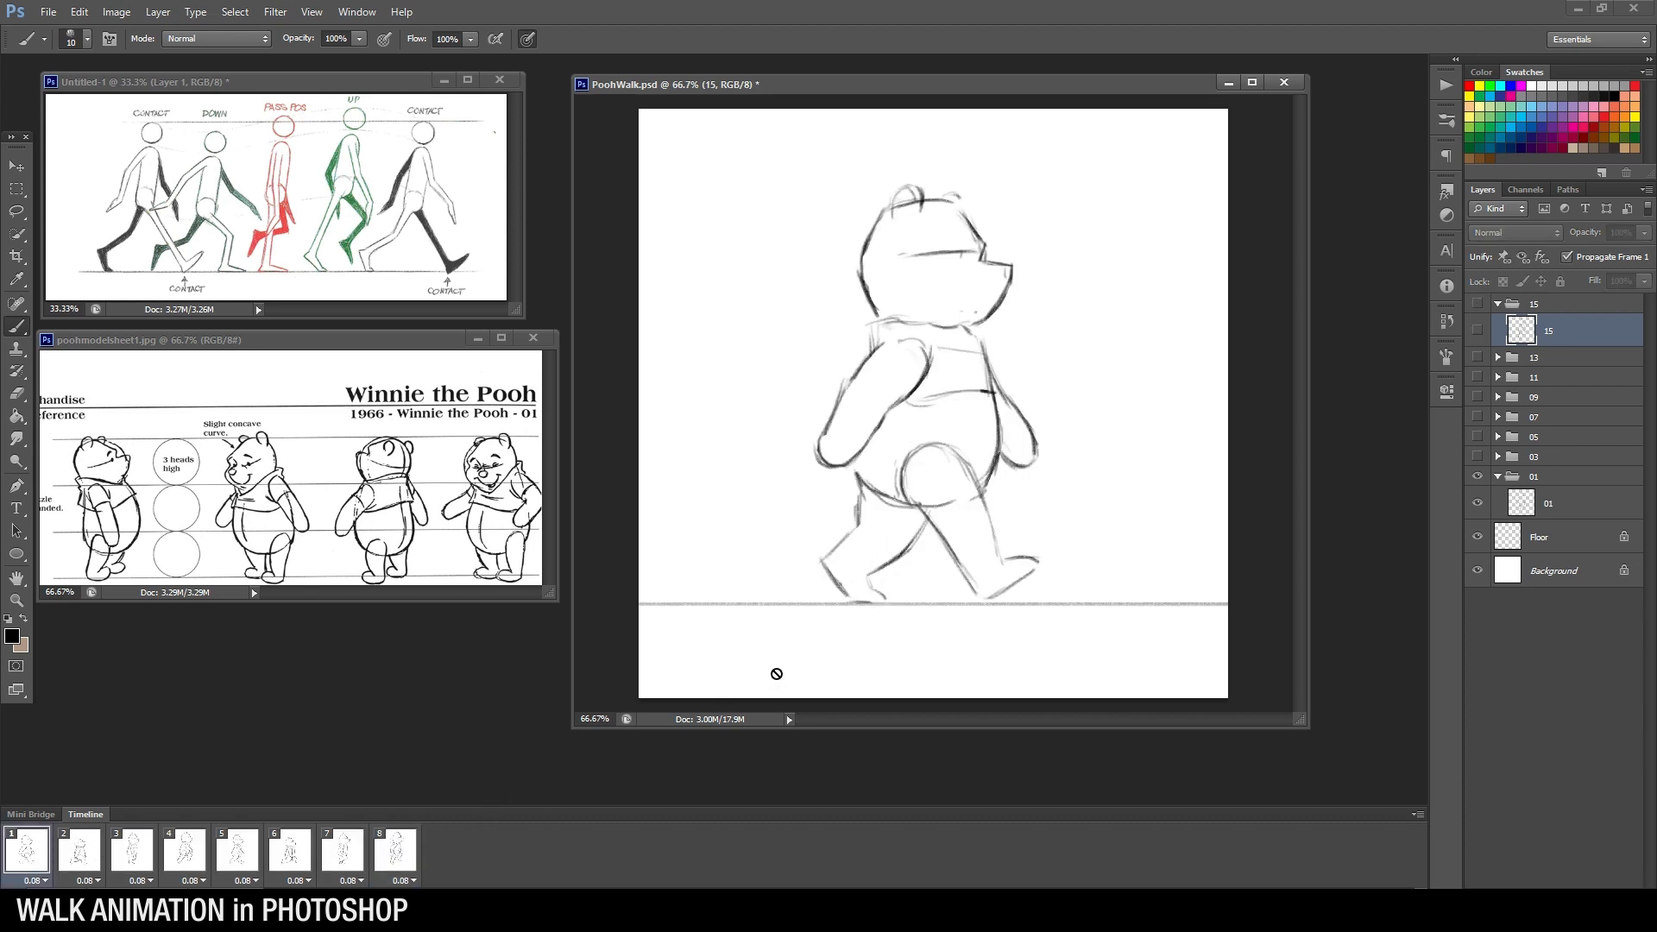
pyautogui.click(290, 858)
pyautogui.click(332, 863)
pyautogui.click(378, 860)
# Erase the supporting foot on layer 15 in frame 8 and redraw its heel and sole
pyautogui.press('e')
pyautogui.moveTo(857, 570); pyautogui.dragTo(927, 604)
pyautogui.press('b')
pyautogui.moveTo(863, 559)
pyautogui.mouseDown()
pyautogui.moveTo(903, 603)
pyautogui.moveTo(913, 569)
pyautogui.moveTo(873, 548)
pyautogui.moveTo(883, 596)
pyautogui.mouseUp()
pyautogui.press('e')
pyautogui.press('b')
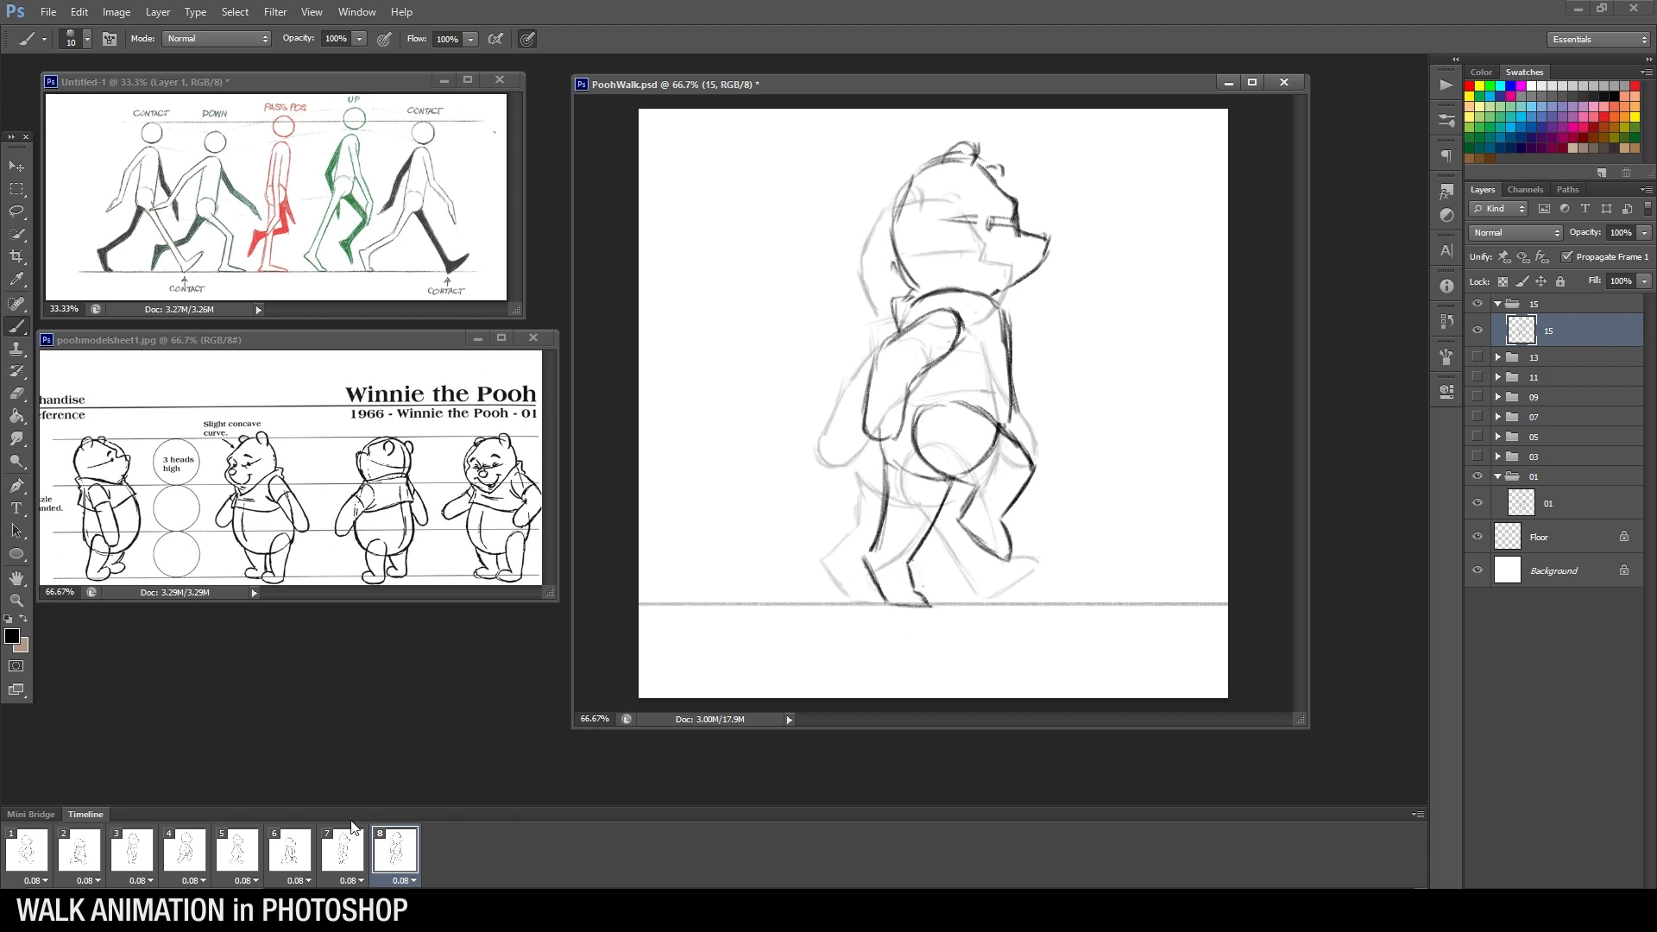
# Collapse group 01, hide it in frame 8 and return to frame 1
pyautogui.click(1498, 476)
pyautogui.click(1478, 476)
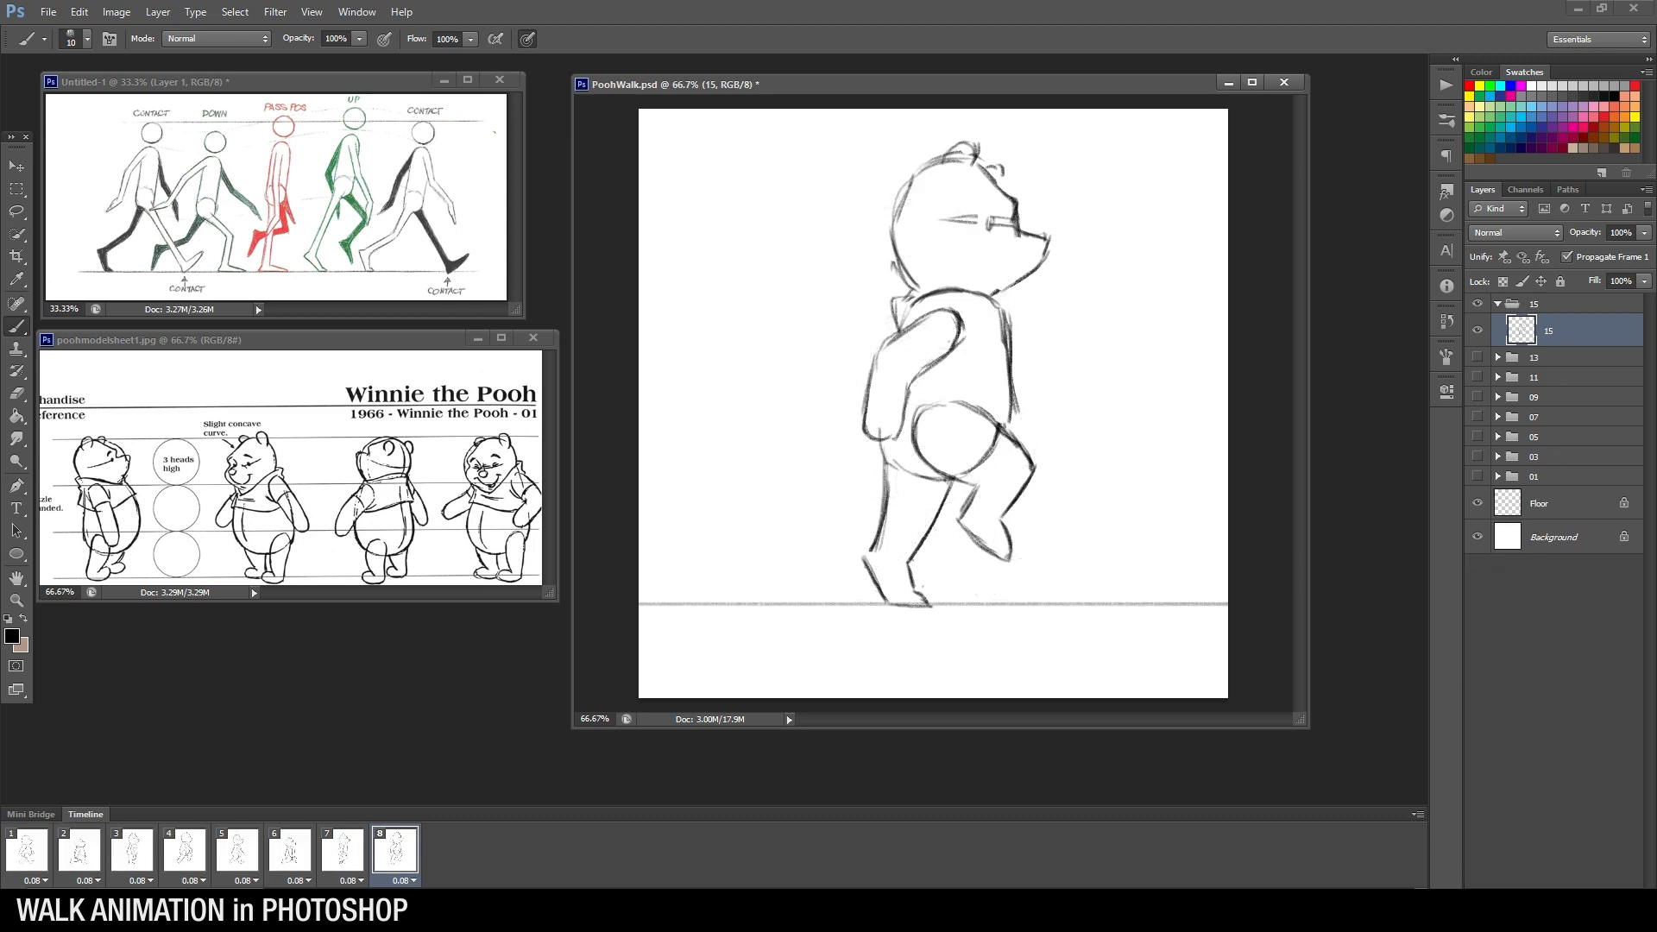
pyautogui.click(45, 847)
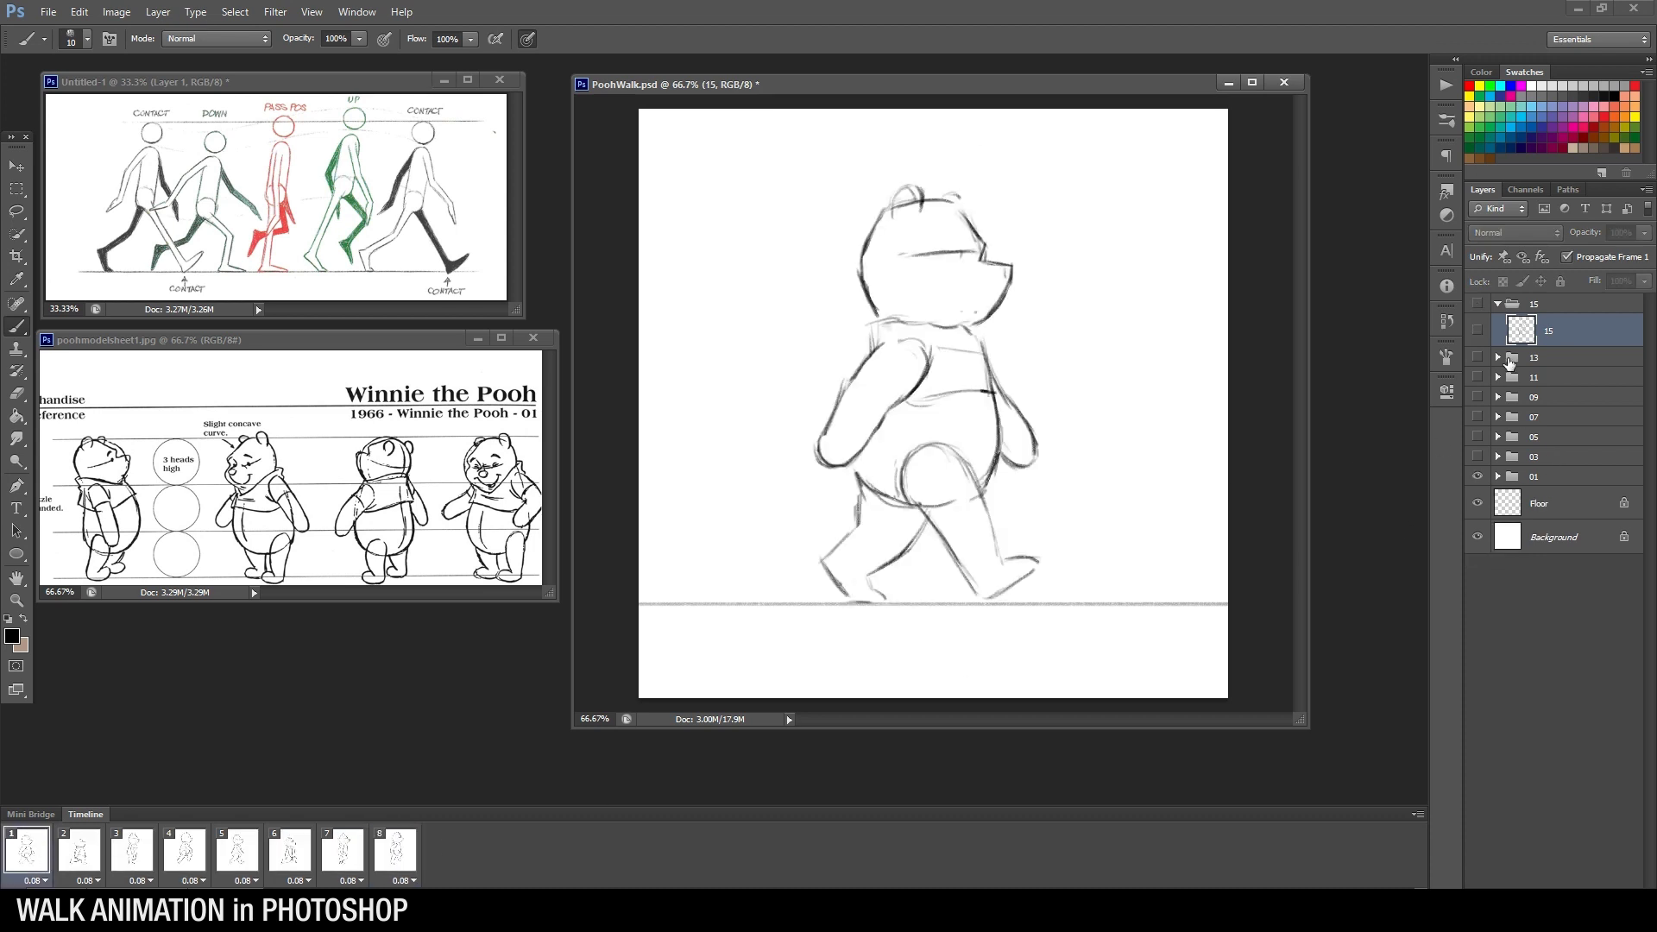
# Erase the inner part of the rear foot on layer 01 in frame 1 and redraw it down to the floor line
pyautogui.click(1498, 477)
pyautogui.click(1548, 503)
pyautogui.press('e')
pyautogui.moveTo(824, 561)
pyautogui.mouseDown()
pyautogui.moveTo(869, 592)
pyautogui.moveTo(823, 560)
pyautogui.mouseUp()
pyautogui.press('b')
pyautogui.click(73, 849)
pyautogui.click(40, 855)
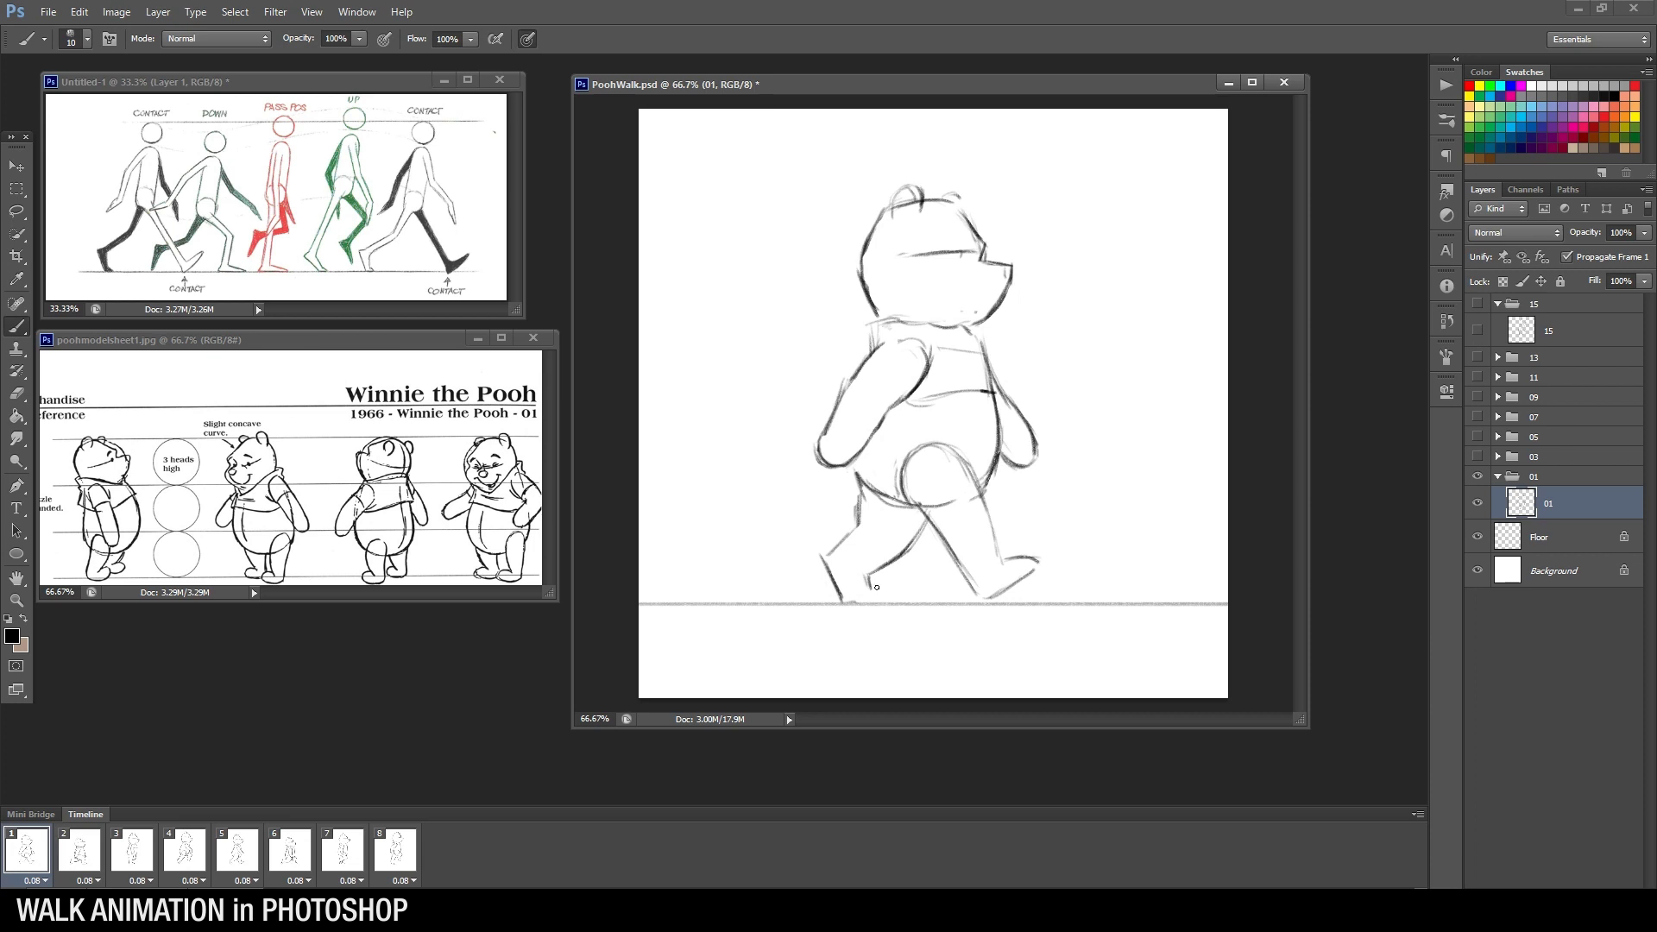
pyautogui.press('e')
pyautogui.moveTo(873, 580)
pyautogui.mouseDown()
pyautogui.moveTo(888, 603)
pyautogui.moveTo(866, 583)
pyautogui.mouseUp()
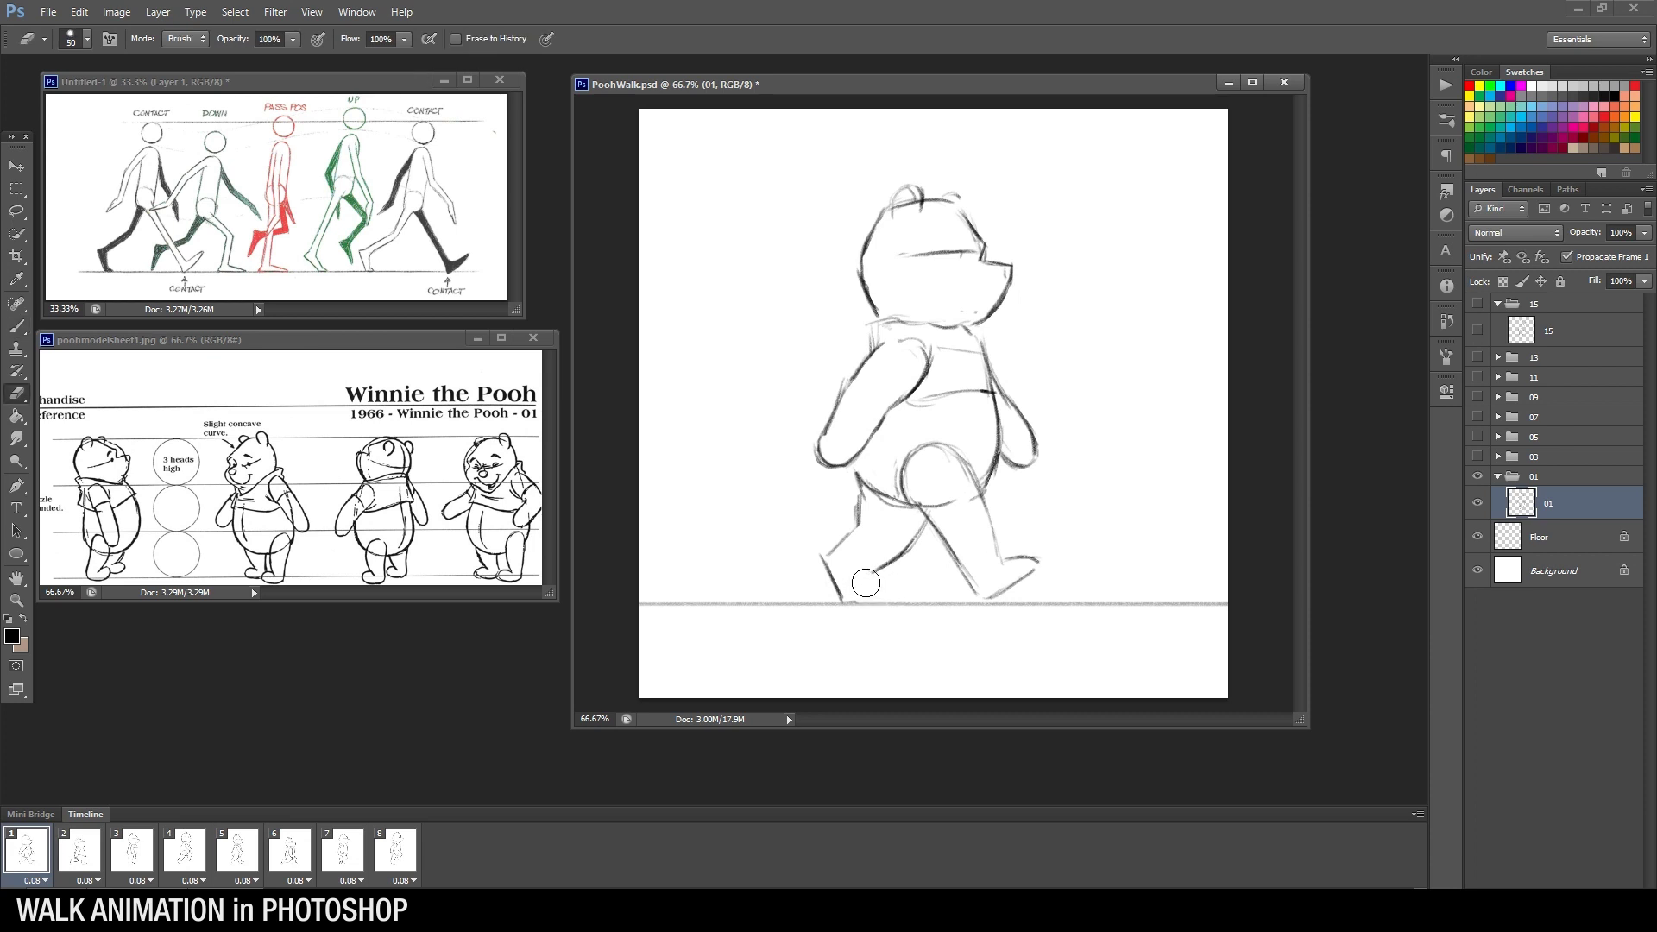
pyautogui.press('b')
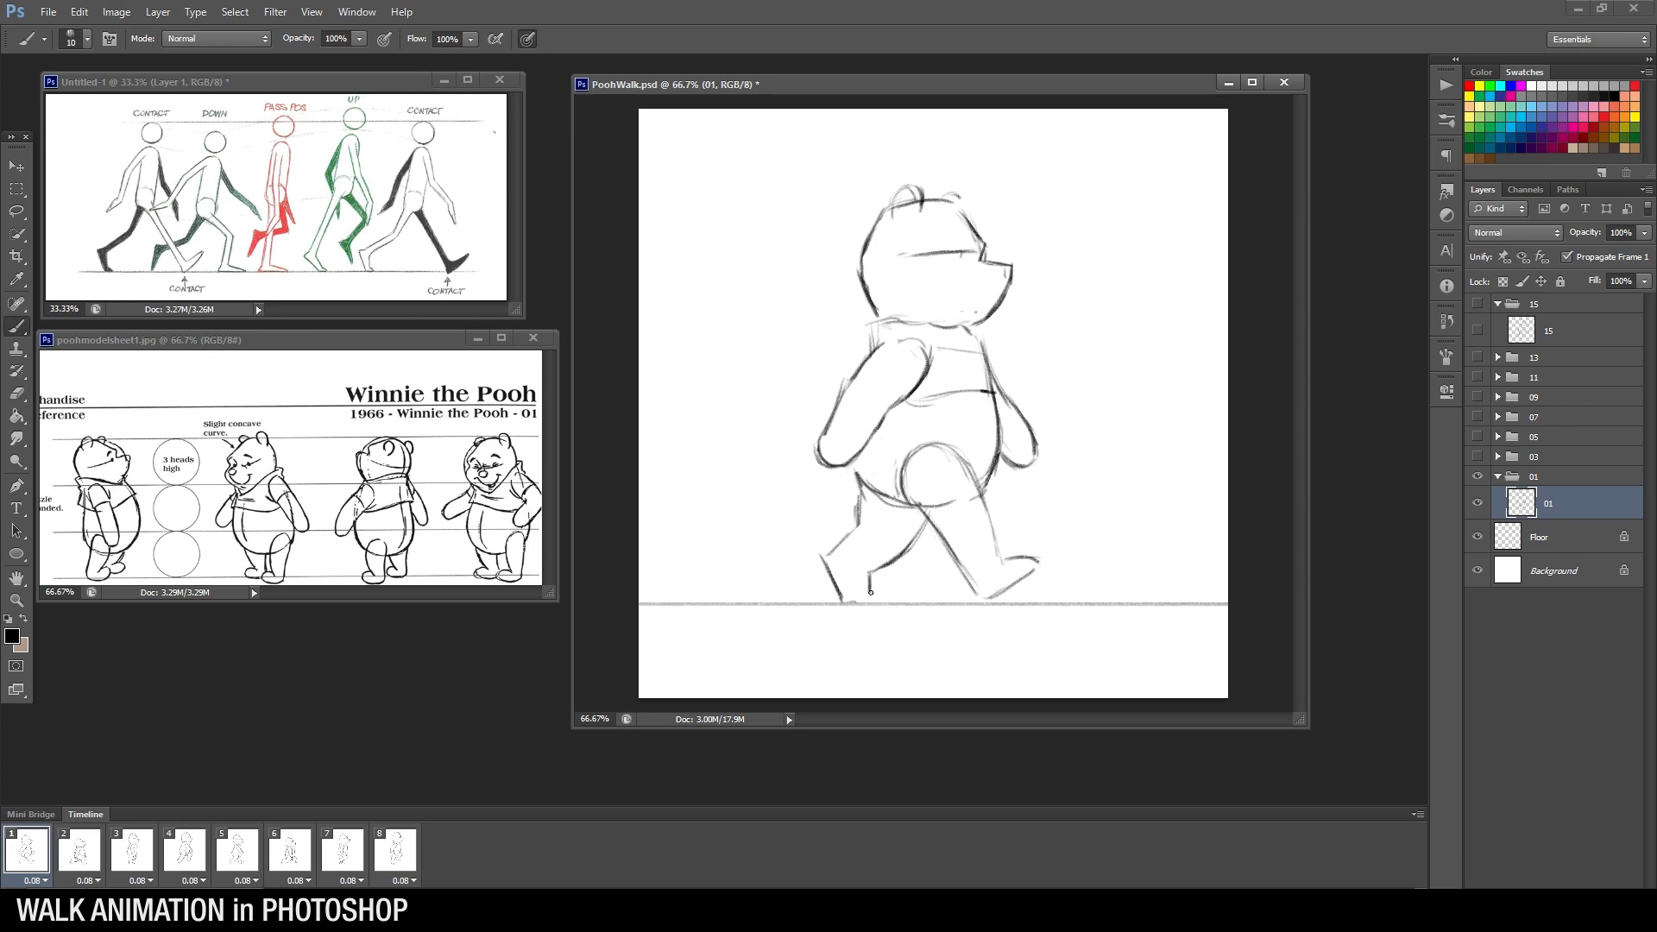
pyautogui.moveTo(883, 605); pyautogui.dragTo(884, 604)
# Clean up and redraw the back contour of the rear leg on layer 01, from the hip down to the heel
pyautogui.press('e')
pyautogui.moveTo(832, 552); pyautogui.dragTo(828, 576)
pyautogui.press('b')
pyautogui.press('e')
pyautogui.moveTo(864, 490); pyautogui.dragTo(863, 523)
pyautogui.press('b')
pyautogui.moveTo(857, 498); pyautogui.dragTo(862, 526)
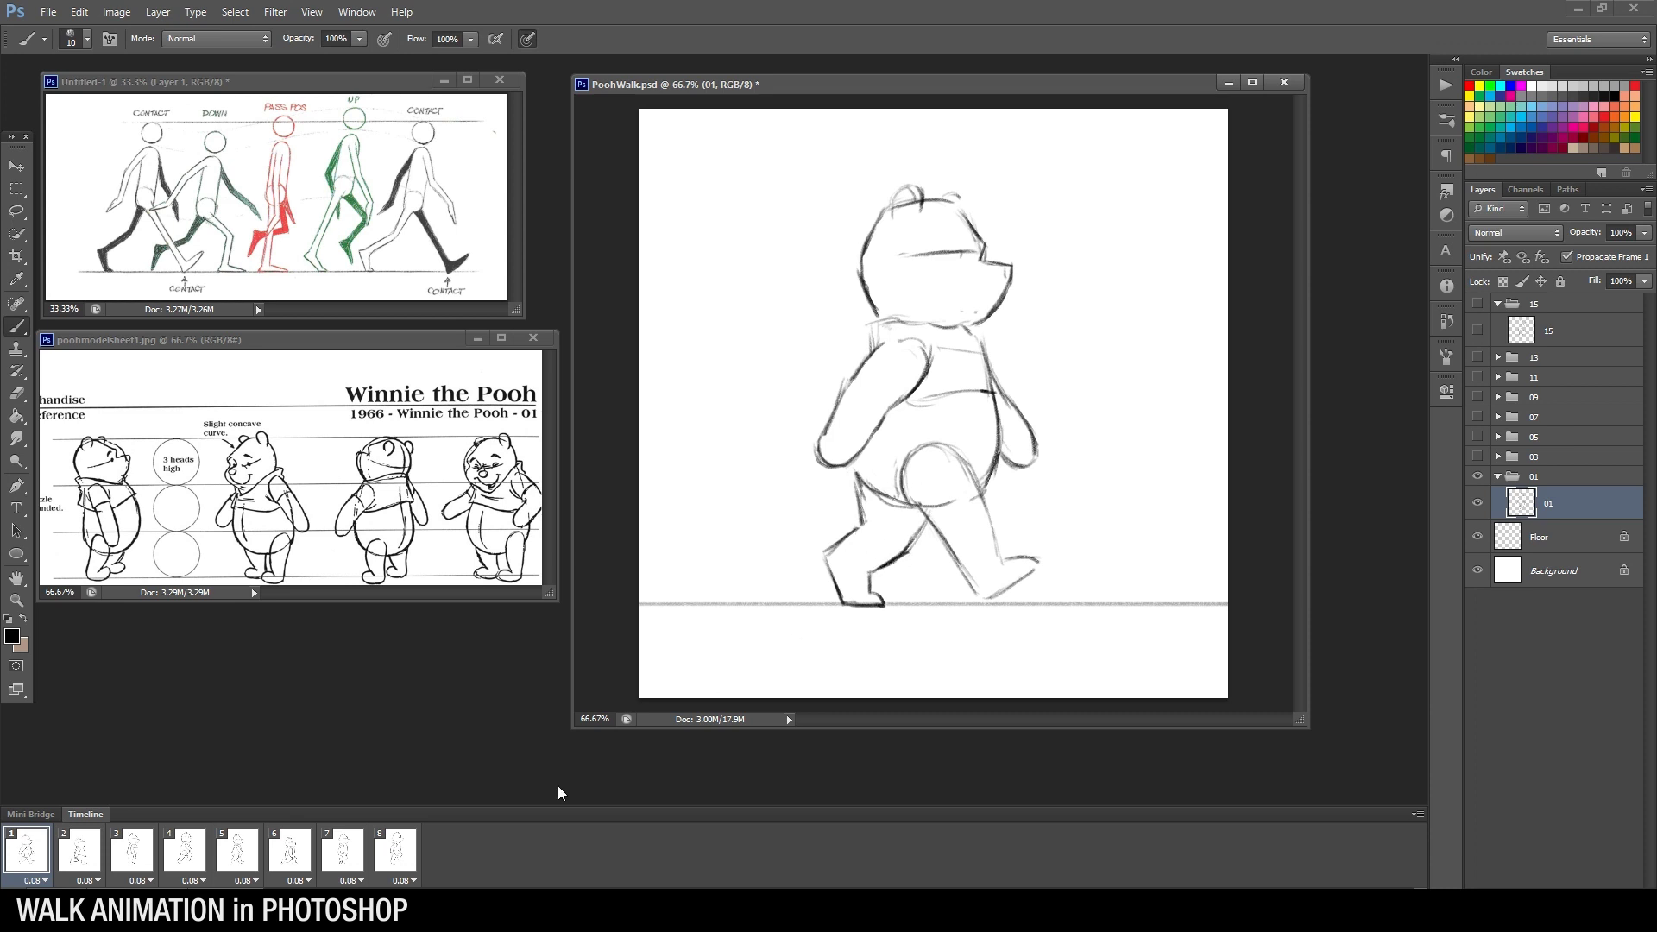
# Compare the corrected pose in frame 1 with frame 2 and save the document
pyautogui.click(78, 862)
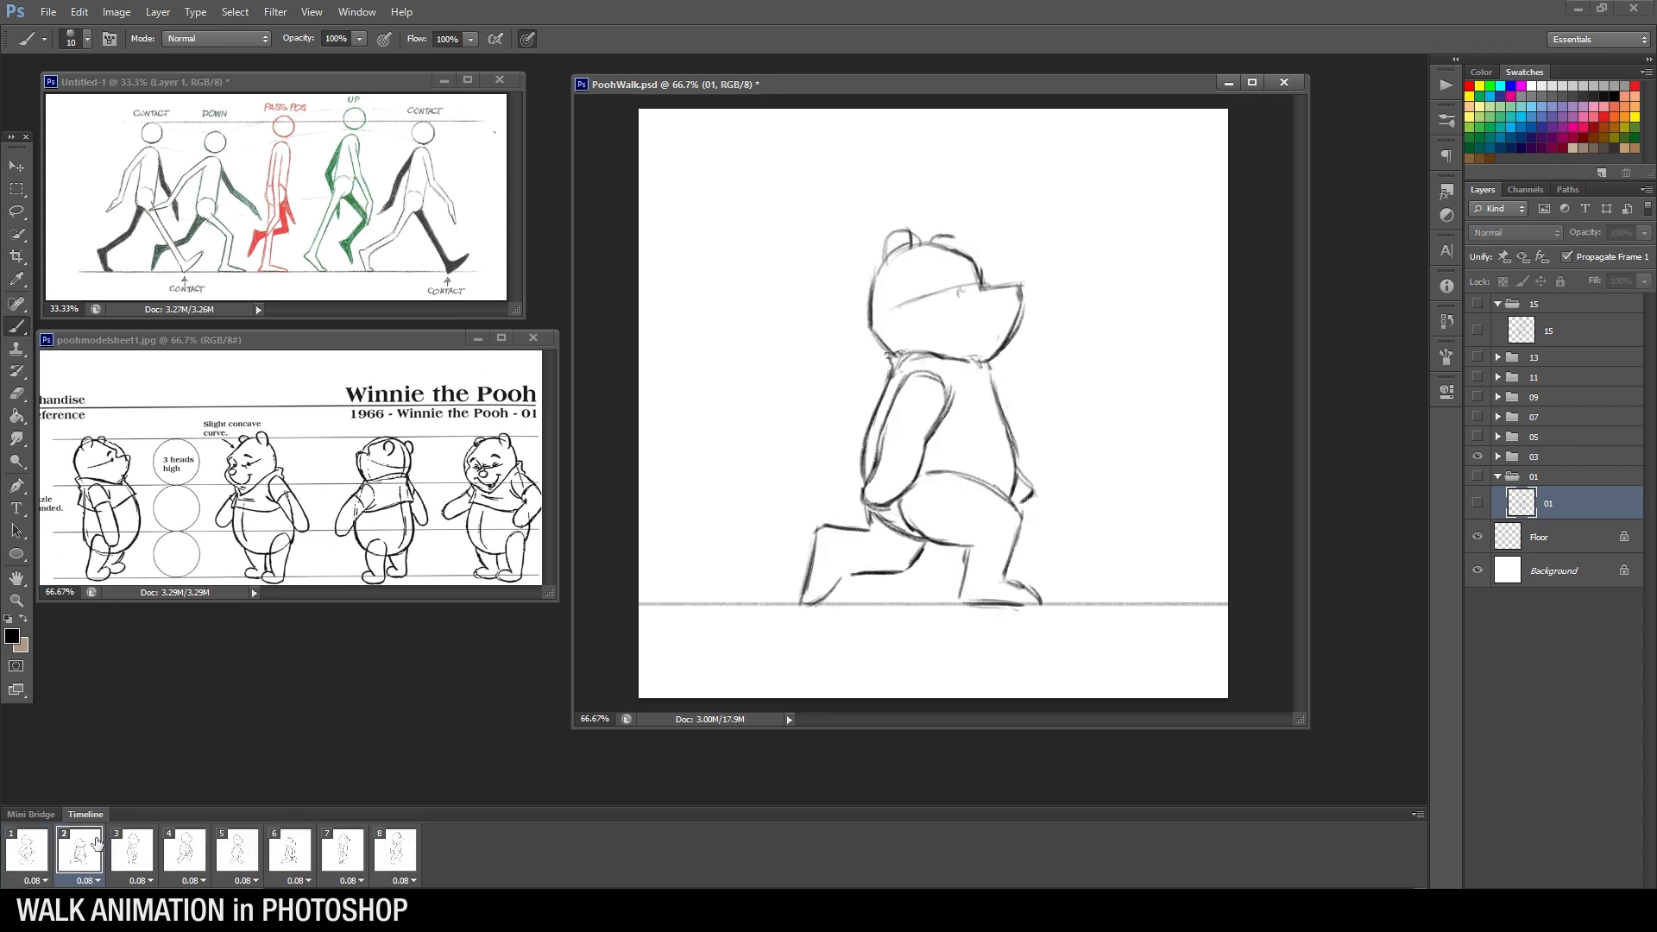
pyautogui.click(30, 852)
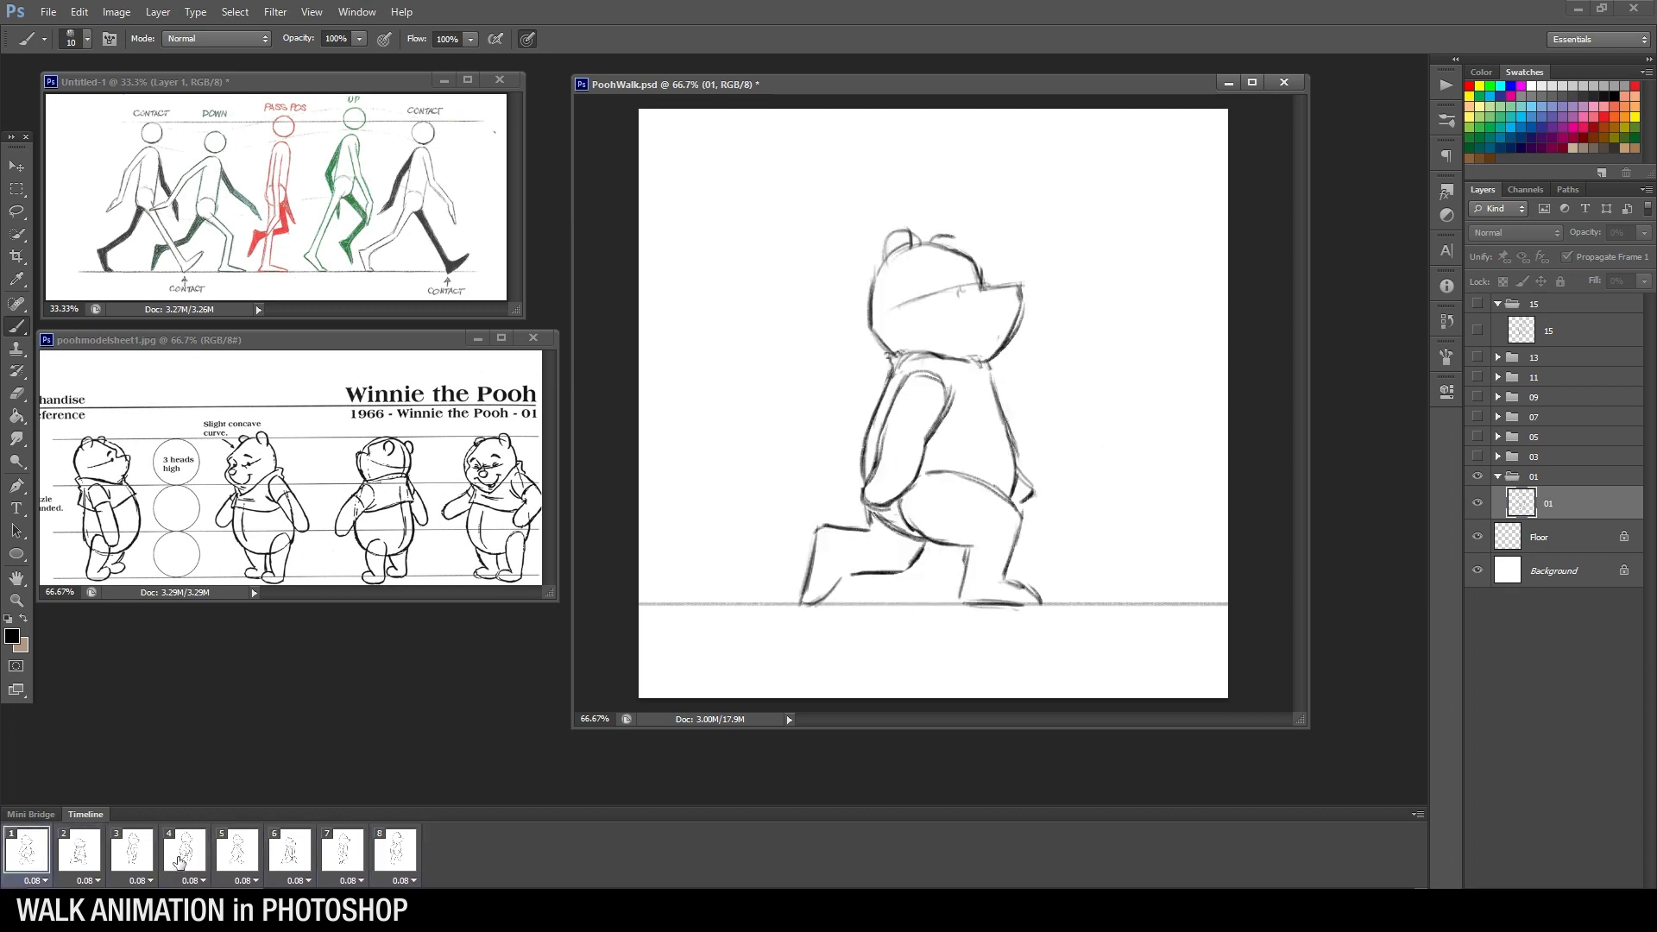
pyautogui.click(33, 863)
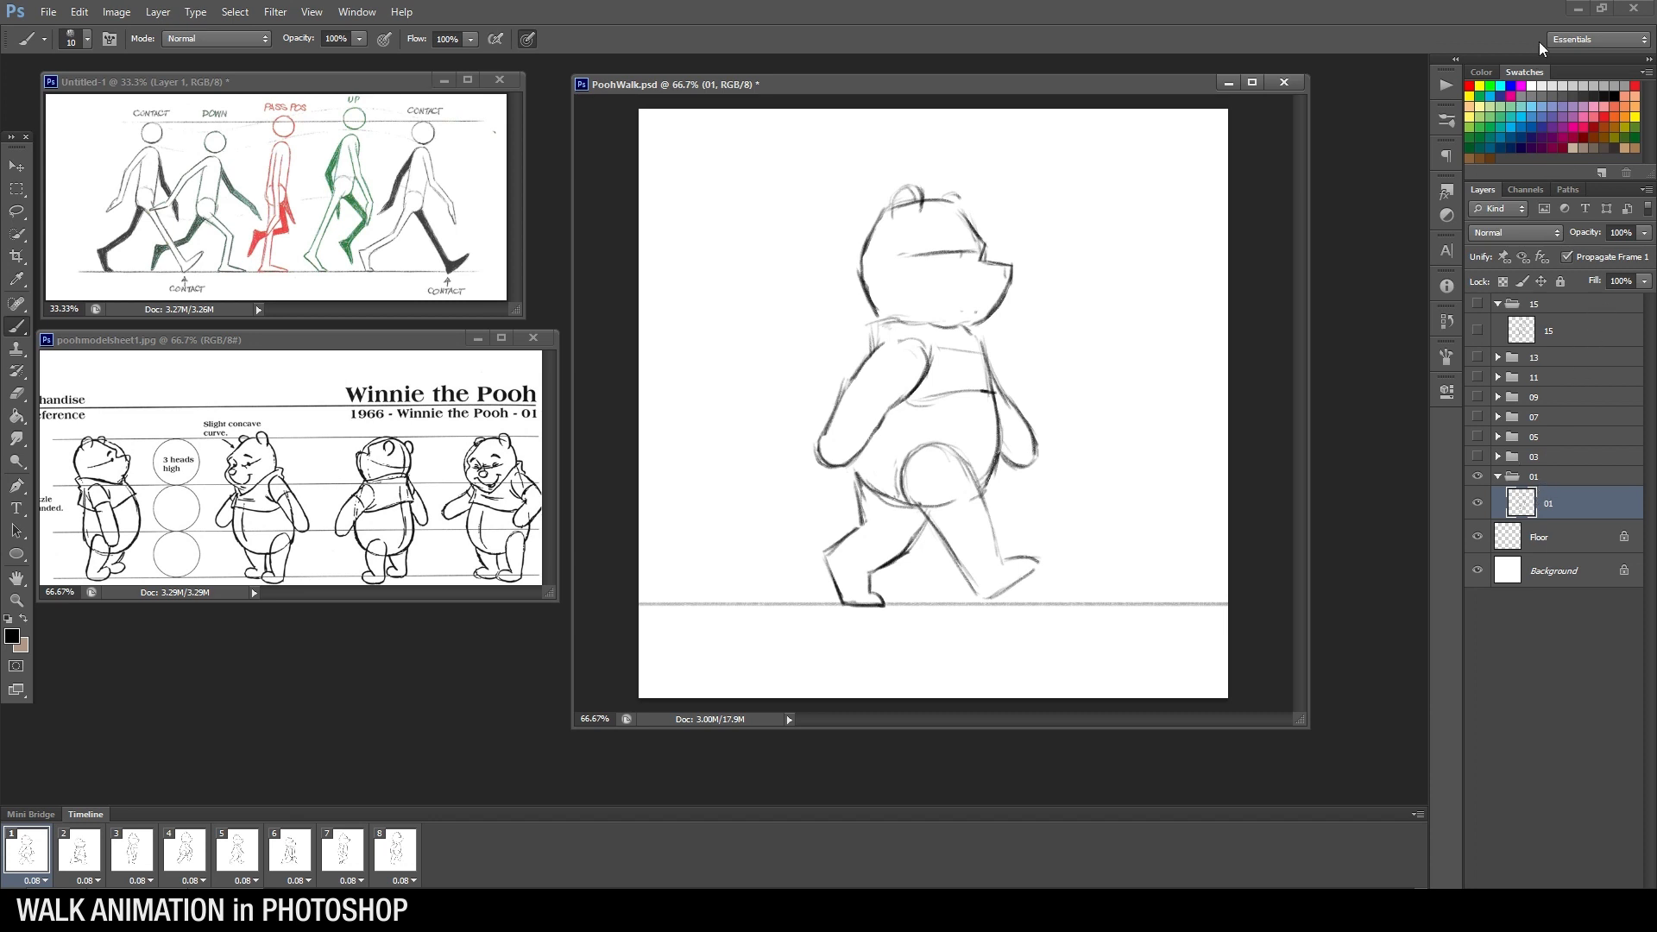
pyautogui.hotkey('ctrl', 's')
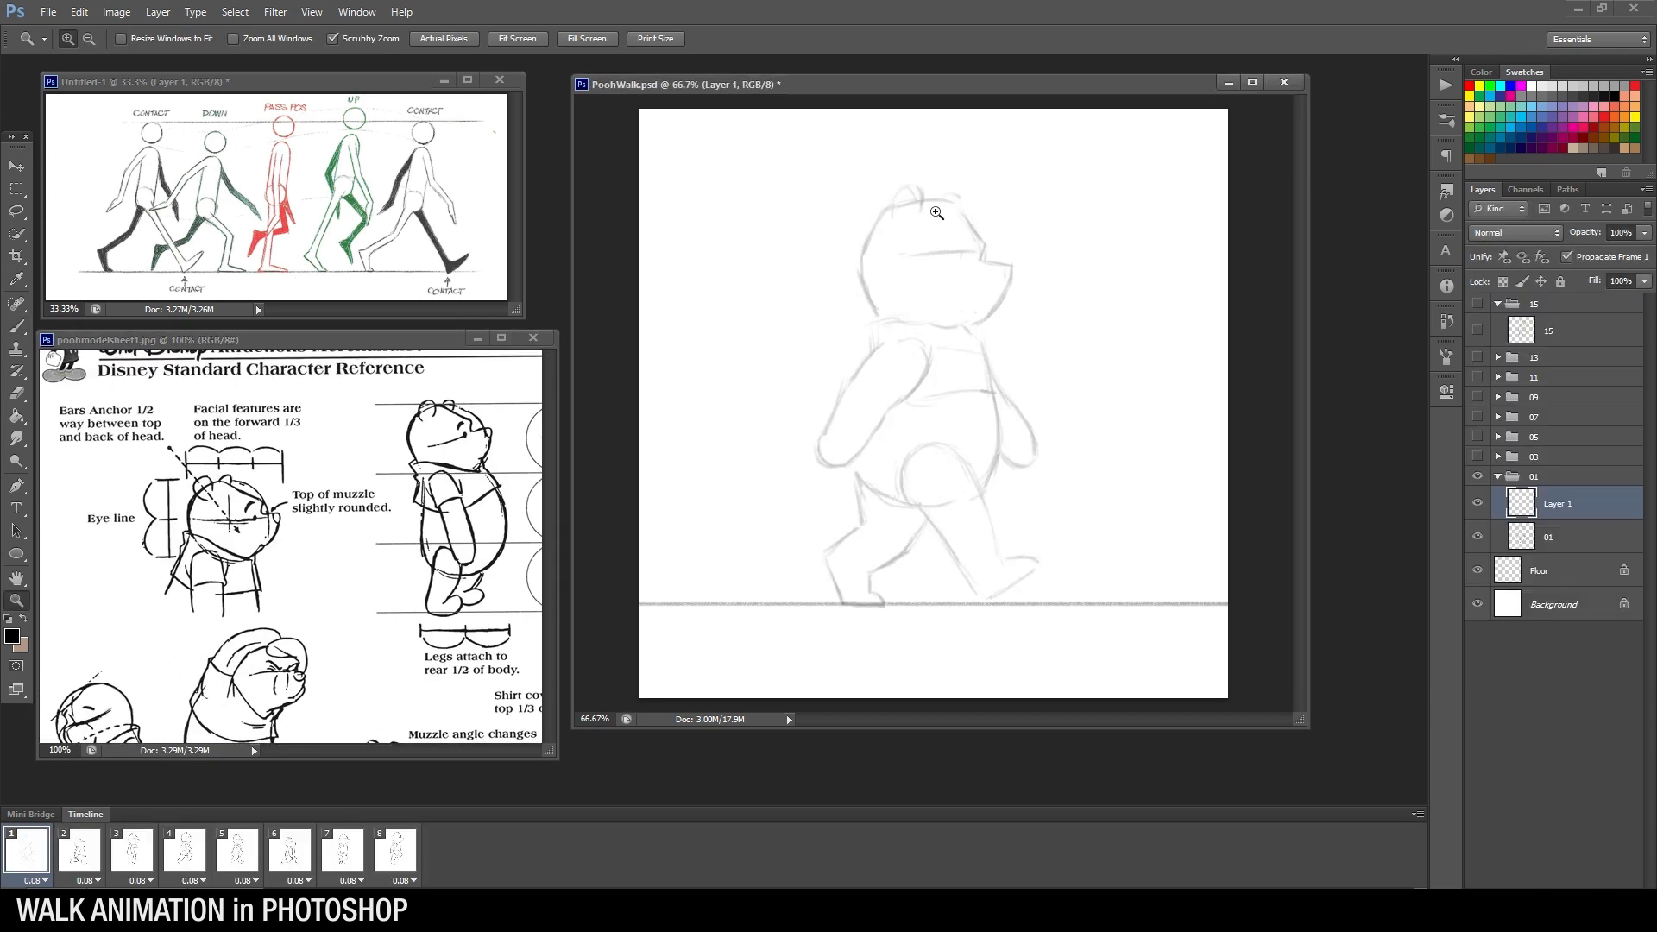
# Ink the head outline with near ear, nose and mouth on the new layer above faded sketch 01
pyautogui.press('b')
pyautogui.moveTo(888, 212)
pyautogui.mouseDown()
pyautogui.moveTo(863, 271)
pyautogui.moveTo(880, 317)
pyautogui.moveTo(919, 190)
pyautogui.moveTo(1011, 265)
pyautogui.moveTo(974, 330)
pyautogui.moveTo(886, 316)
pyautogui.mouseUp()
pyautogui.press('e')
pyautogui.press('b')
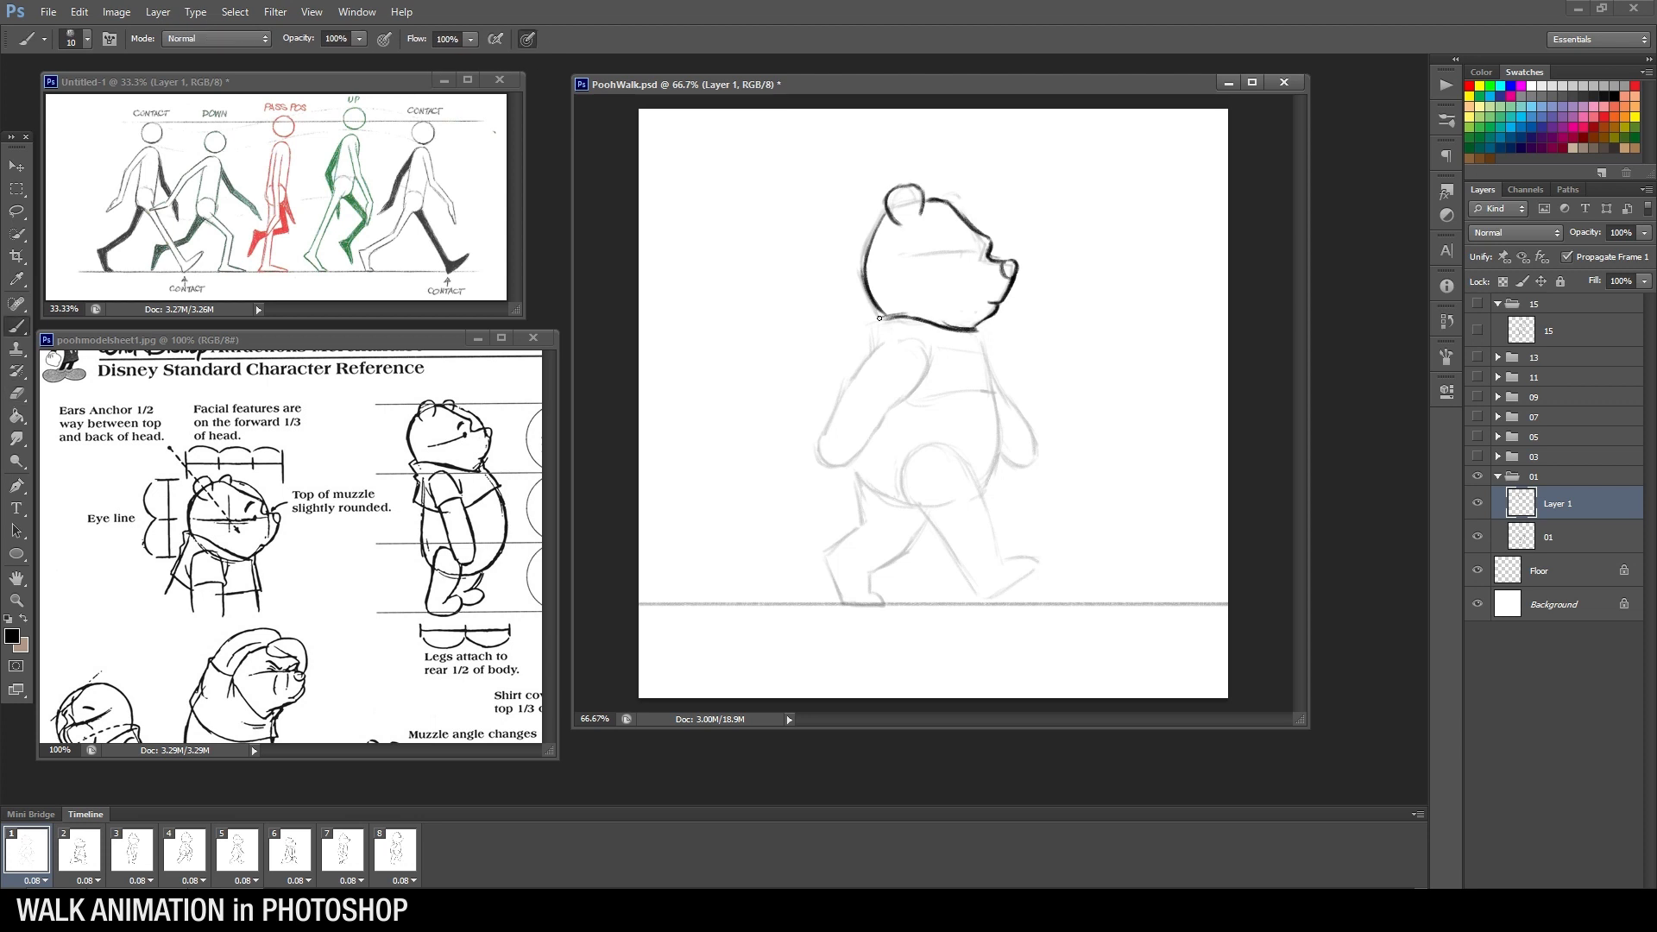
# Ink the shirt, both arms and the belly over the frame 1 sketch
pyautogui.moveTo(983, 349); pyautogui.dragTo(998, 395)
pyautogui.moveTo(933, 335)
pyautogui.mouseDown()
pyautogui.moveTo(911, 393)
pyautogui.moveTo(859, 372)
pyautogui.moveTo(911, 394)
pyautogui.moveTo(991, 392)
pyautogui.mouseUp()
pyautogui.moveTo(868, 361)
pyautogui.mouseDown()
pyautogui.moveTo(824, 462)
pyautogui.moveTo(889, 413)
pyautogui.mouseUp()
pyautogui.moveTo(994, 389); pyautogui.dragTo(985, 492)
pyautogui.moveTo(857, 464)
pyautogui.mouseDown()
pyautogui.moveTo(873, 490)
pyautogui.moveTo(924, 506)
pyautogui.mouseUp()
pyautogui.moveTo(994, 390)
pyautogui.mouseDown()
pyautogui.moveTo(1023, 422)
pyautogui.moveTo(1001, 466)
pyautogui.mouseUp()
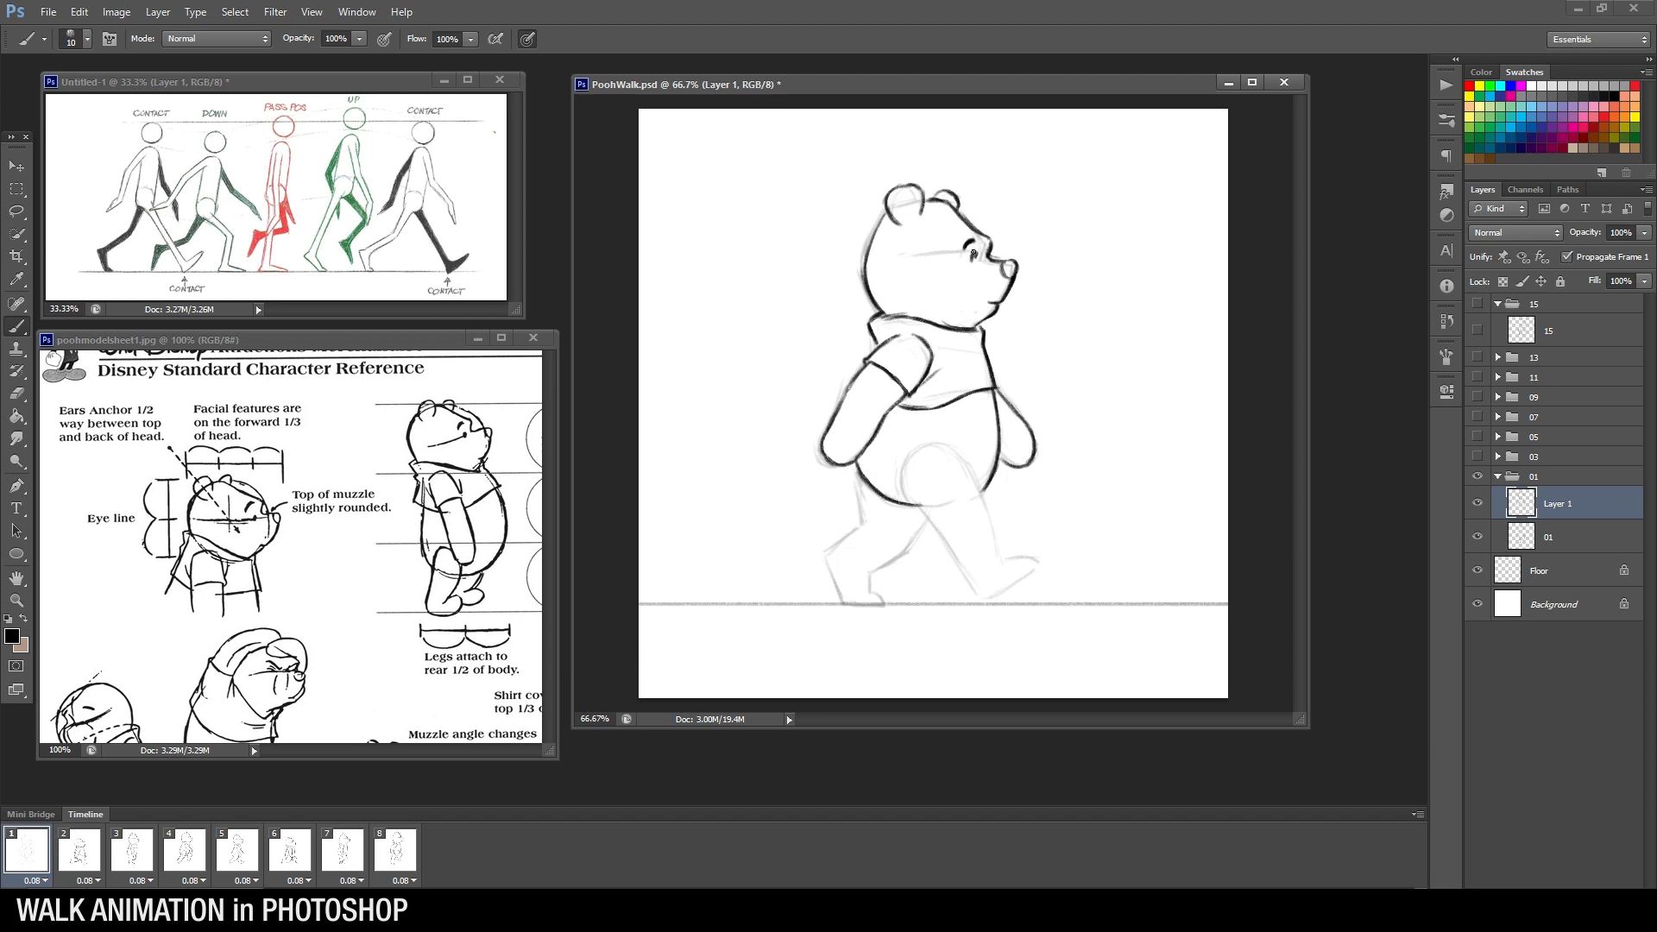
# Ink the front and rear legs with rounded feet in frame 1, redoing a misplaced rear-leg stroke
pyautogui.moveTo(953, 446)
pyautogui.mouseDown()
pyautogui.moveTo(915, 499)
pyautogui.moveTo(975, 595)
pyautogui.moveTo(1001, 550)
pyautogui.moveTo(1046, 576)
pyautogui.moveTo(992, 602)
pyautogui.mouseUp()
pyautogui.moveTo(866, 483); pyautogui.dragTo(868, 524)
pyautogui.moveTo(906, 557)
pyautogui.mouseDown()
pyautogui.moveTo(941, 509)
pyautogui.moveTo(830, 557)
pyautogui.moveTo(867, 577)
pyautogui.mouseUp()
pyautogui.moveTo(830, 557)
pyautogui.mouseDown()
pyautogui.moveTo(846, 604)
pyautogui.moveTo(884, 605)
pyautogui.moveTo(875, 580)
pyautogui.mouseUp()
pyautogui.hotkey('ctrl', 'z')
pyautogui.press('e')
pyautogui.press('b')
# Hide sketch layer 01, clean up the inked head lines with the Eraser and redraw the nose
pyautogui.click(1478, 537)
pyautogui.press('e')
pyautogui.moveTo(892, 308); pyautogui.dragTo(903, 315)
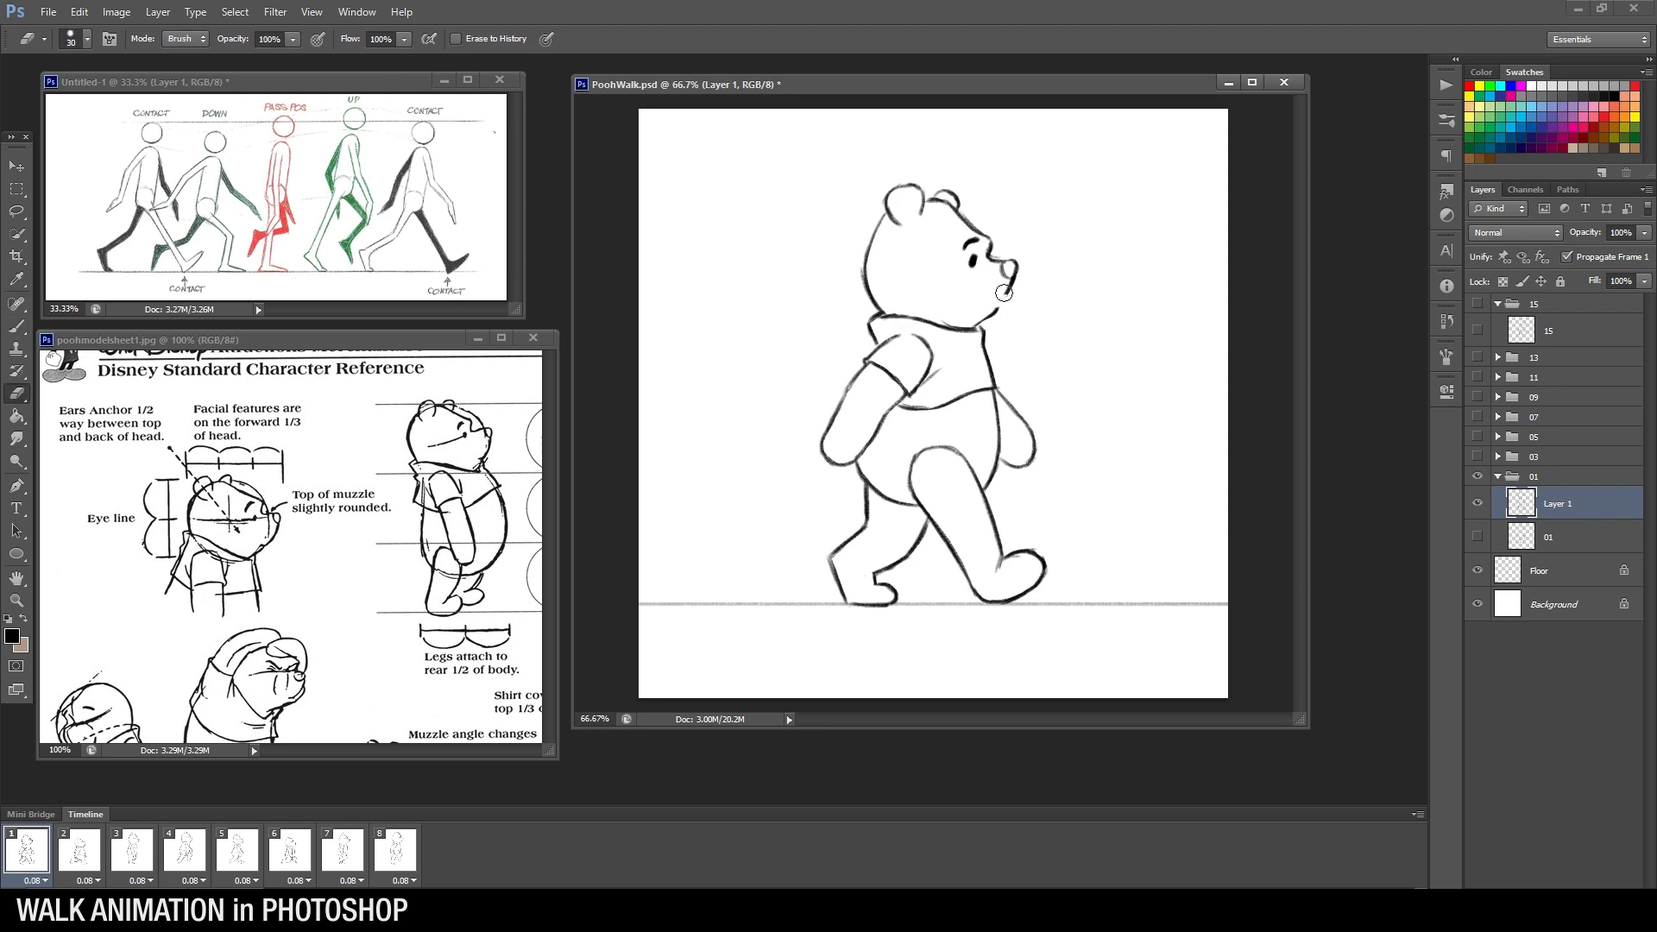
pyautogui.press('b')
pyautogui.moveTo(1001, 264); pyautogui.dragTo(1012, 267)
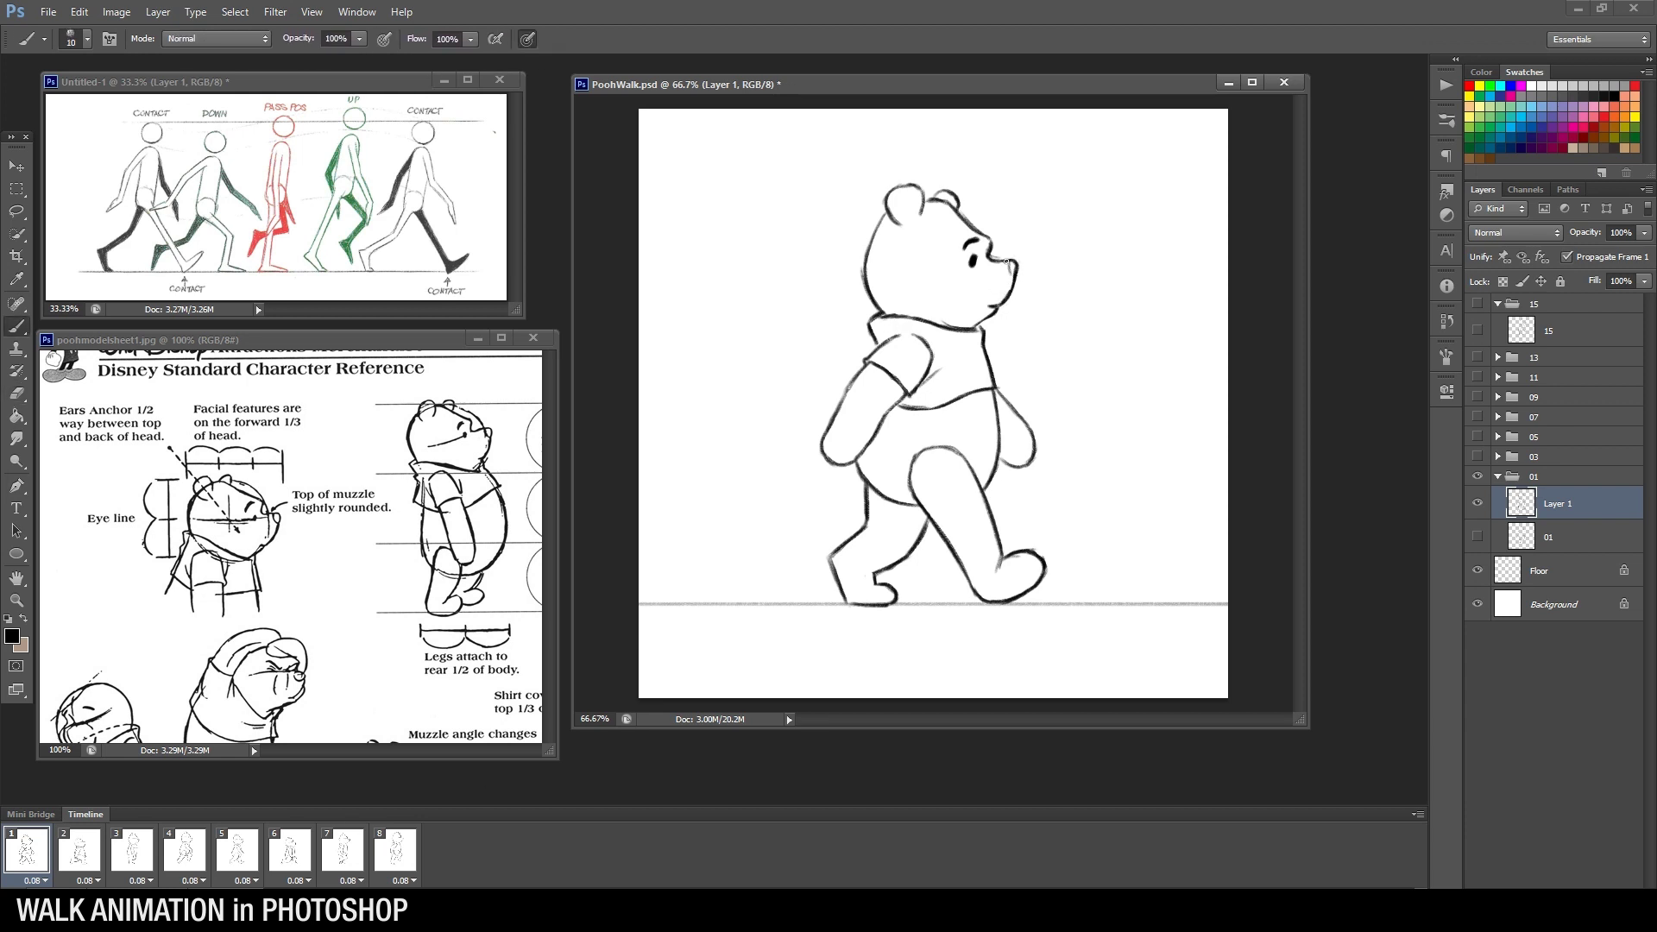
# In frame 2, collapse group 01, open group 03, fade sketch layer 03 and add a new layer above it
pyautogui.click(78, 850)
pyautogui.click(1497, 476)
pyautogui.click(1497, 456)
pyautogui.click(1562, 517)
pyautogui.click(1562, 483)
# Ink the head outline, ears and face over the faded sketch in frame 2
pyautogui.moveTo(877, 258); pyautogui.dragTo(907, 246)
pyautogui.moveTo(888, 350)
pyautogui.mouseDown()
pyautogui.moveTo(936, 244)
pyautogui.moveTo(1020, 290)
pyautogui.mouseUp()
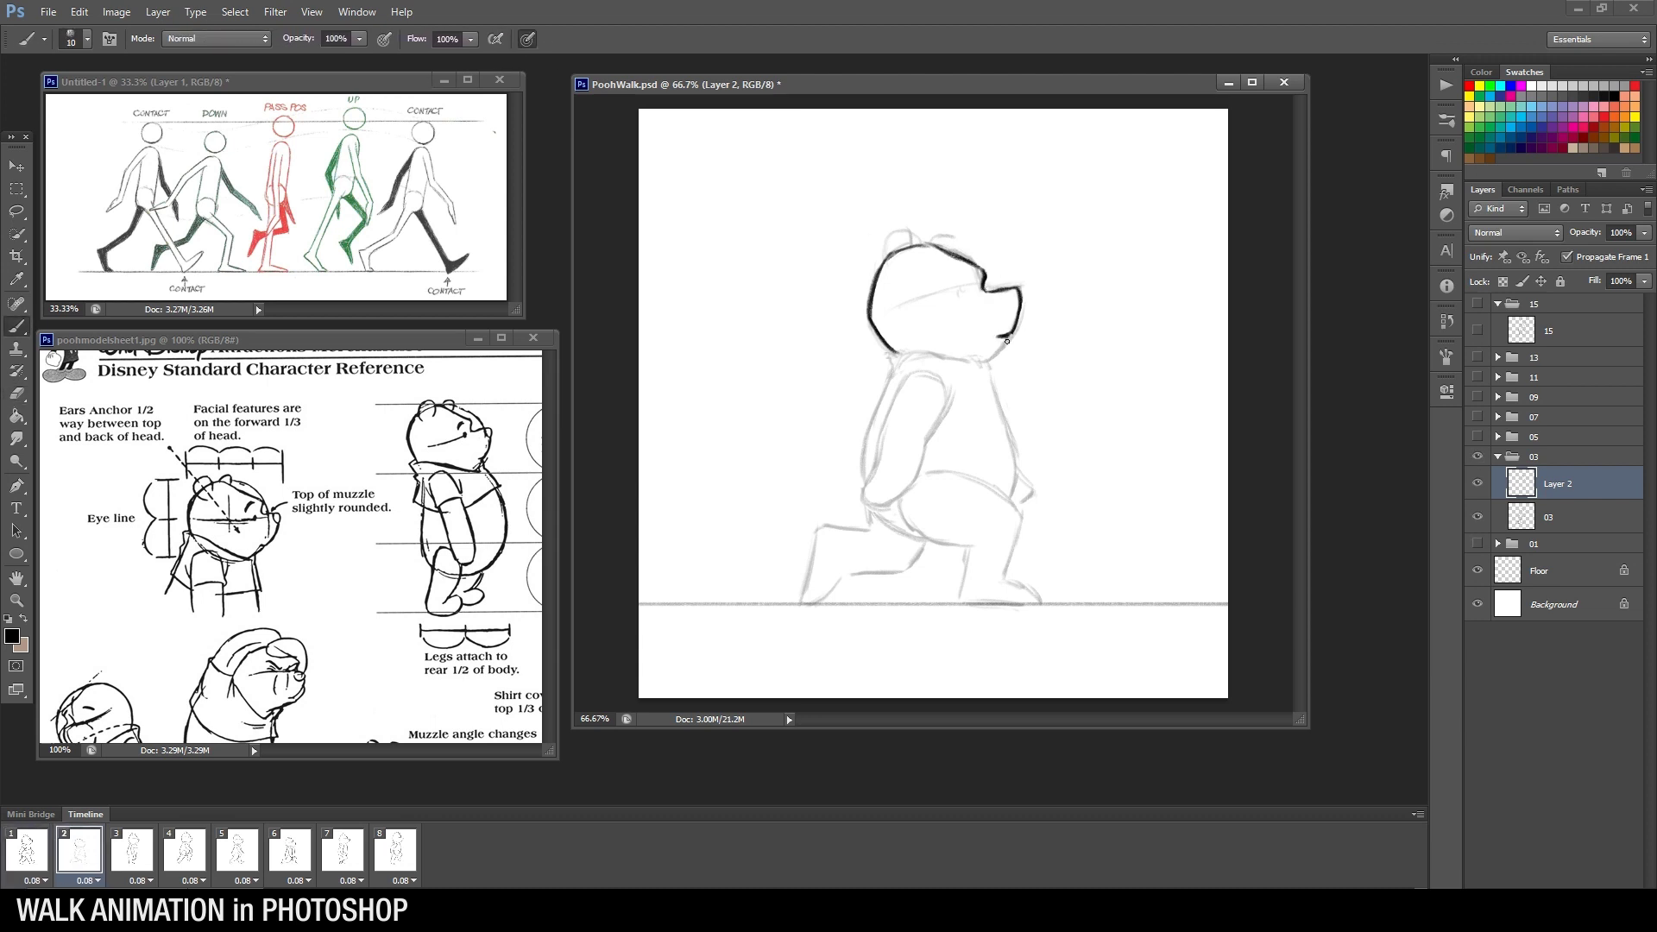
pyautogui.moveTo(898, 239); pyautogui.dragTo(955, 249)
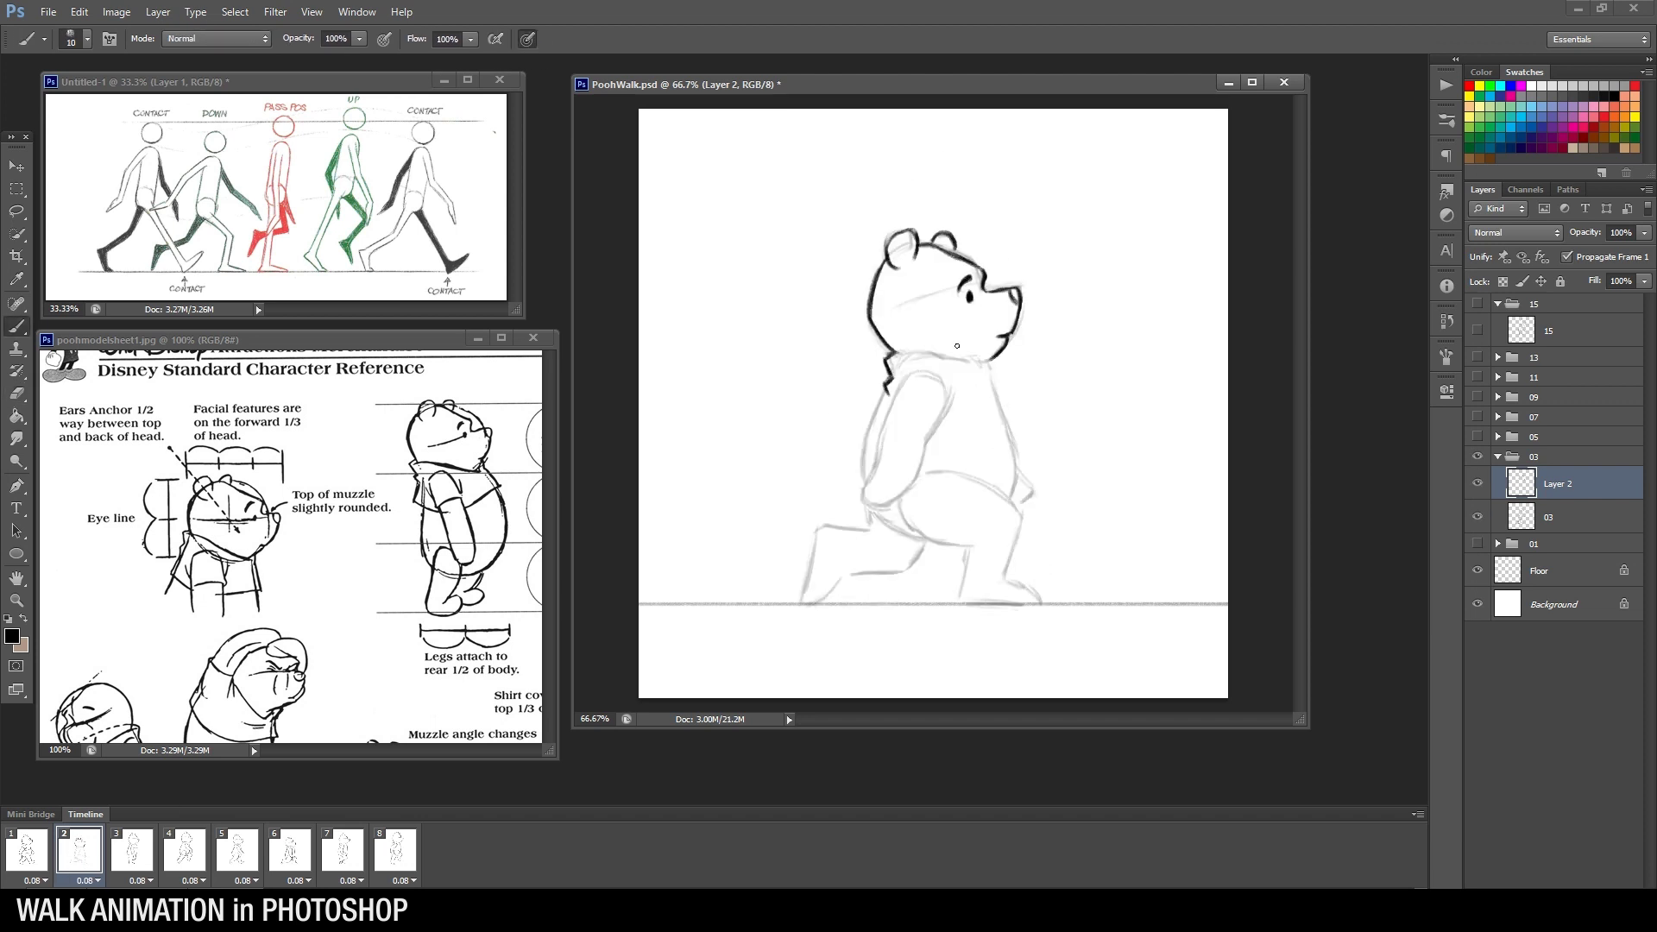
# Ink the shirt, arms and body contour in frame 2
pyautogui.moveTo(920, 353); pyautogui.dragTo(993, 358)
pyautogui.moveTo(932, 434)
pyautogui.mouseDown()
pyautogui.moveTo(1007, 413)
pyautogui.moveTo(943, 399)
pyautogui.moveTo(887, 414)
pyautogui.moveTo(935, 432)
pyautogui.mouseUp()
pyautogui.press('e')
pyautogui.press('b')
pyautogui.press('e')
pyautogui.press('b')
pyautogui.moveTo(891, 410); pyautogui.dragTo(875, 468)
pyautogui.moveTo(928, 439)
pyautogui.mouseDown()
pyautogui.moveTo(884, 456)
pyautogui.moveTo(914, 489)
pyautogui.mouseUp()
pyautogui.moveTo(885, 410)
pyautogui.mouseDown()
pyautogui.moveTo(863, 505)
pyautogui.moveTo(920, 536)
pyautogui.mouseUp()
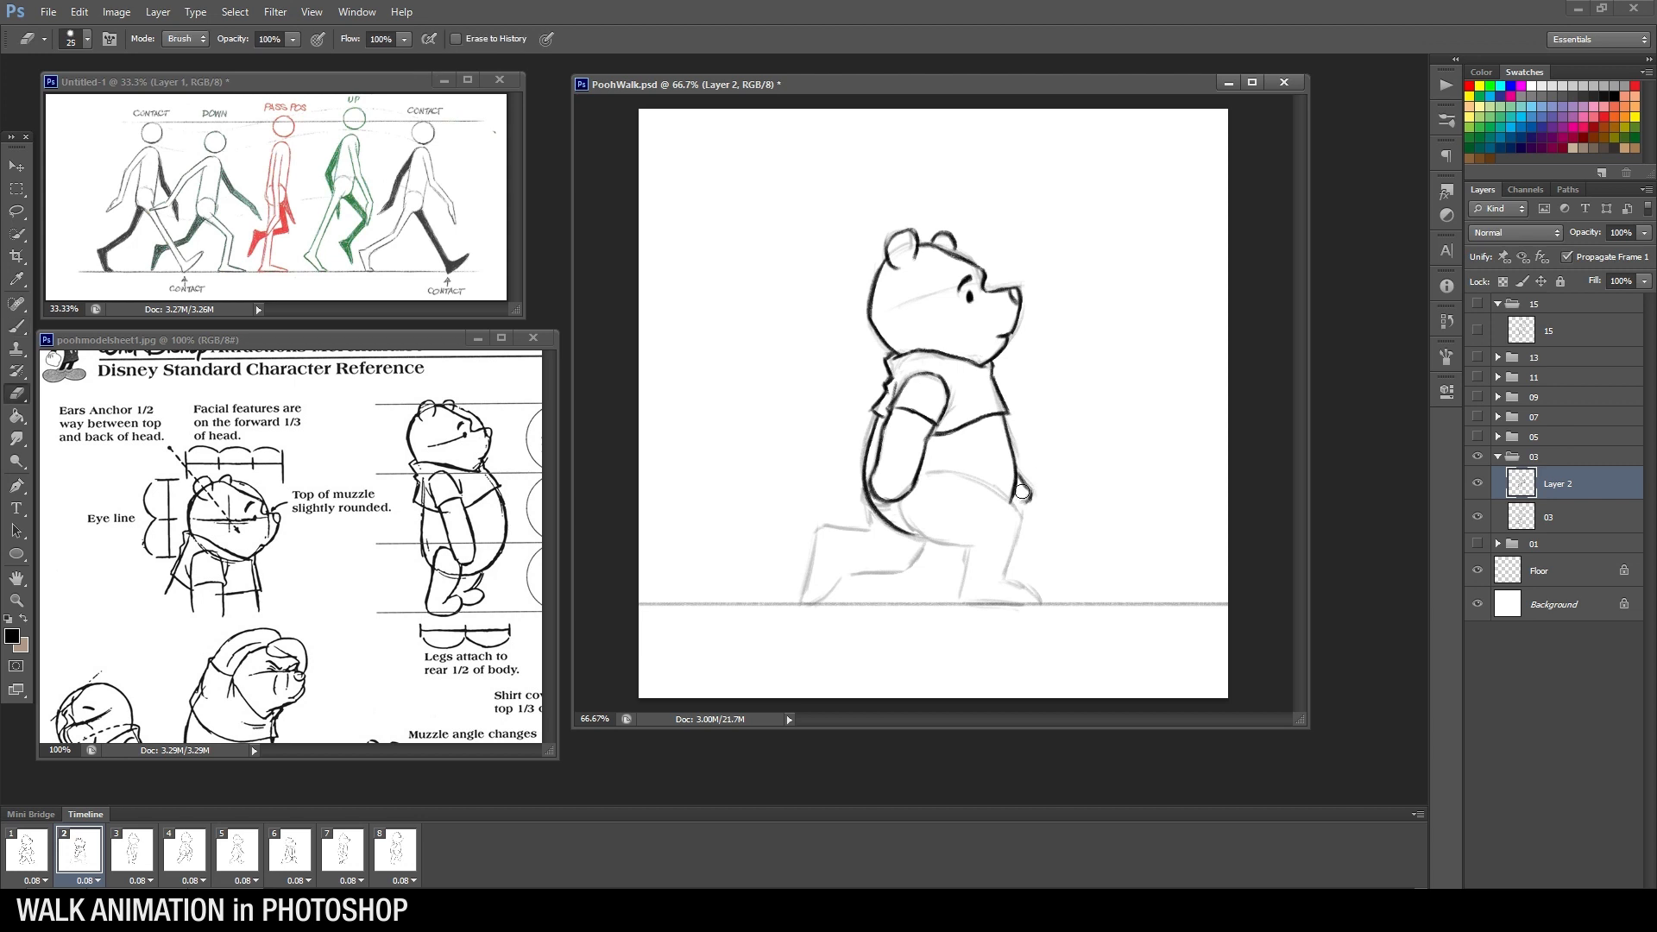
# Ink both legs and feet in frame 2, checking them against frame 1, and hide sketch layer 03
pyautogui.click(42, 849)
pyautogui.click(62, 850)
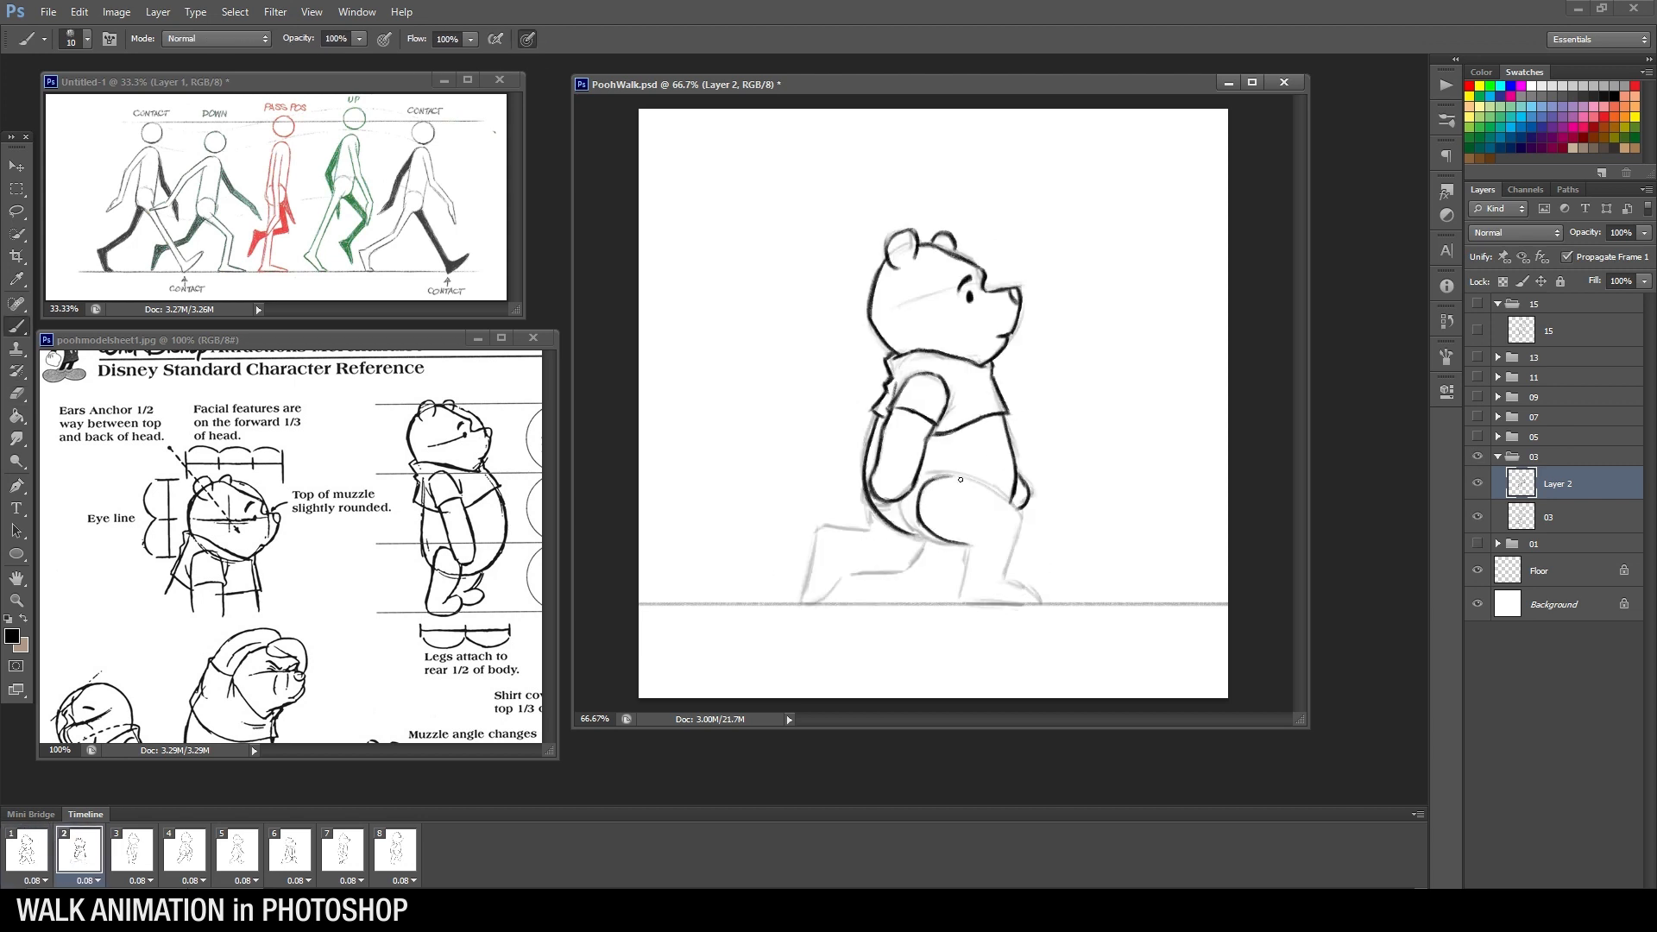
pyautogui.moveTo(927, 480); pyautogui.dragTo(1006, 503)
pyautogui.moveTo(902, 533)
pyautogui.mouseDown()
pyautogui.moveTo(949, 543)
pyautogui.moveTo(957, 602)
pyautogui.moveTo(1038, 602)
pyautogui.mouseUp()
pyautogui.press('e')
pyautogui.press('b')
pyautogui.moveTo(928, 543); pyautogui.dragTo(911, 568)
pyautogui.moveTo(877, 513)
pyautogui.mouseDown()
pyautogui.moveTo(836, 528)
pyautogui.moveTo(815, 551)
pyautogui.moveTo(818, 604)
pyautogui.moveTo(852, 572)
pyautogui.mouseUp()
pyautogui.moveTo(854, 571); pyautogui.dragTo(916, 561)
pyautogui.click(27, 852)
pyautogui.click(84, 854)
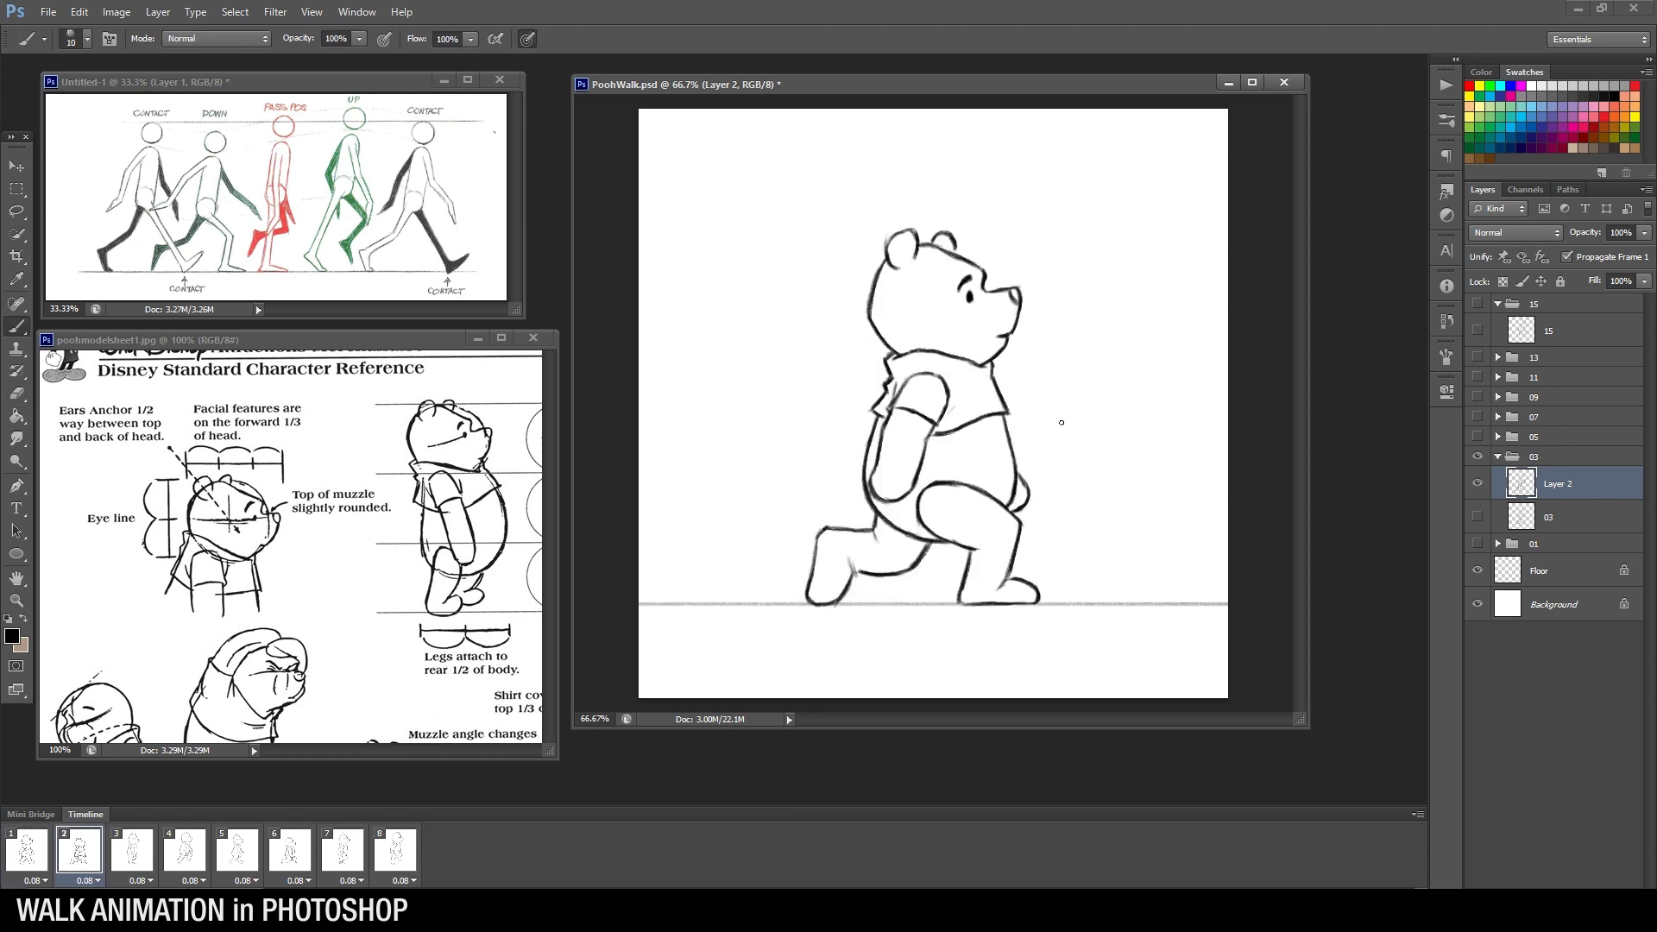
# In frame 3, collapse group 03, open group 05, fade sketch layer 05 and add a new layer above it
pyautogui.click(132, 851)
pyautogui.click(1498, 456)
pyautogui.click(1498, 437)
pyautogui.click(1554, 497)
pyautogui.moveTo(1643, 232); pyautogui.dragTo(1580, 251)
pyautogui.click(1557, 464)
# Ink the head, ears and face over the faded sketch in frame 3, using frame 2 as reference for the ear
pyautogui.moveTo(910, 193)
pyautogui.mouseDown()
pyautogui.moveTo(889, 231)
pyautogui.moveTo(907, 306)
pyautogui.mouseUp()
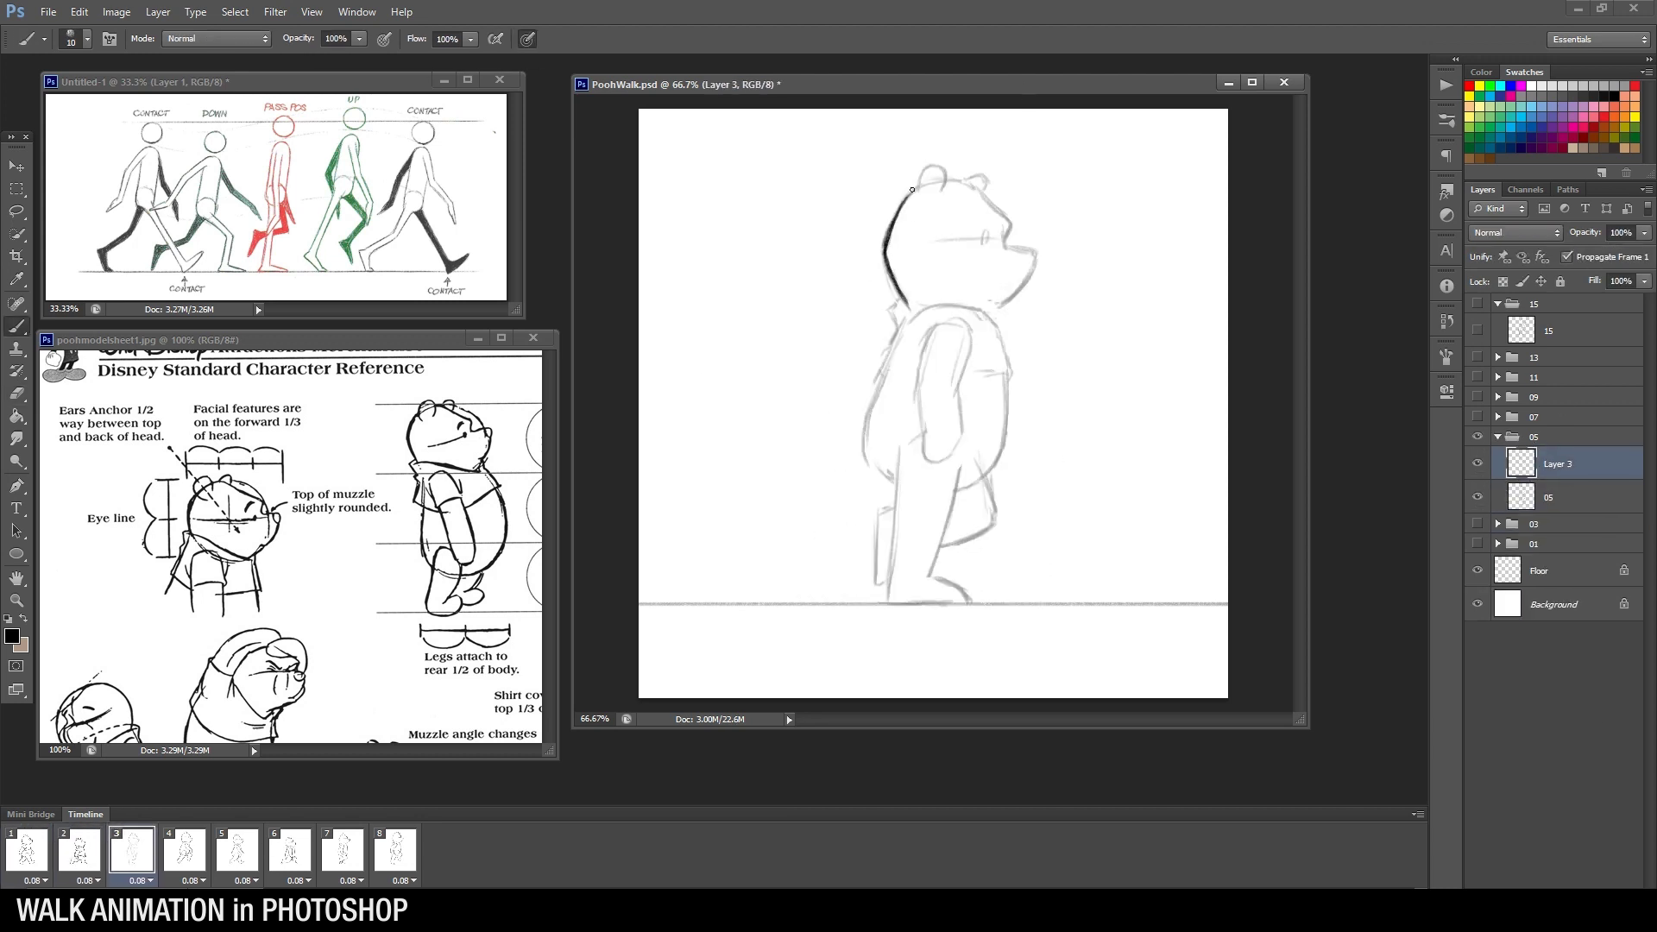
pyautogui.moveTo(914, 196); pyautogui.dragTo(947, 171)
pyautogui.click(84, 850)
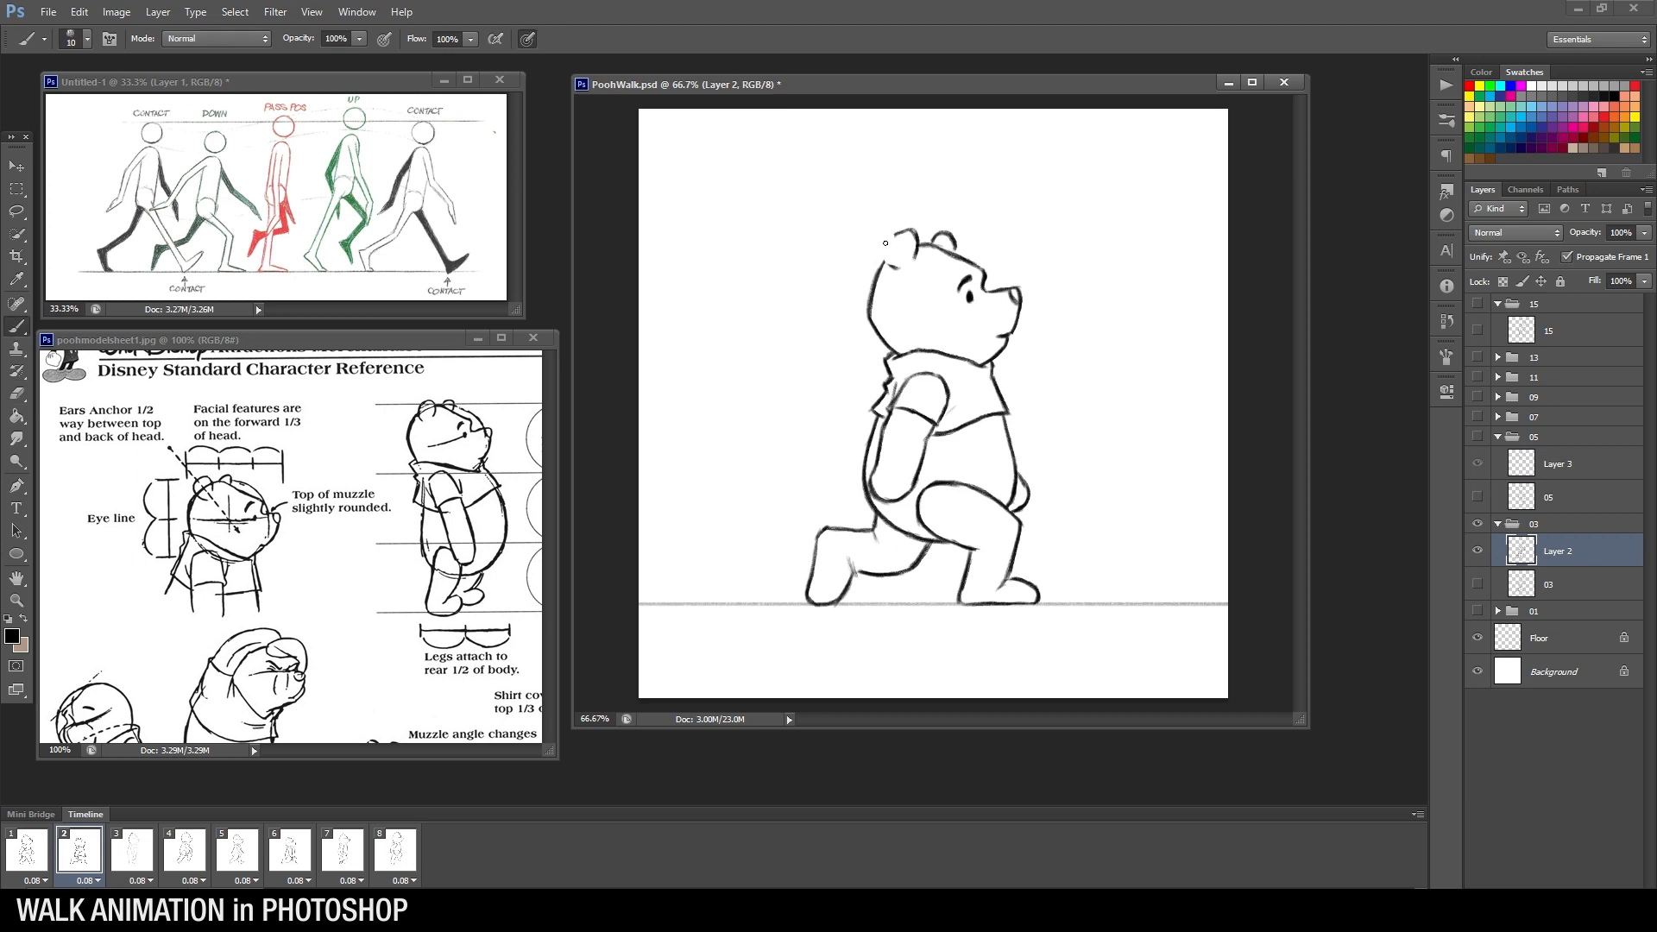
pyautogui.click(137, 850)
pyautogui.moveTo(948, 184)
pyautogui.mouseDown()
pyautogui.moveTo(967, 179)
pyautogui.moveTo(1012, 228)
pyautogui.mouseUp()
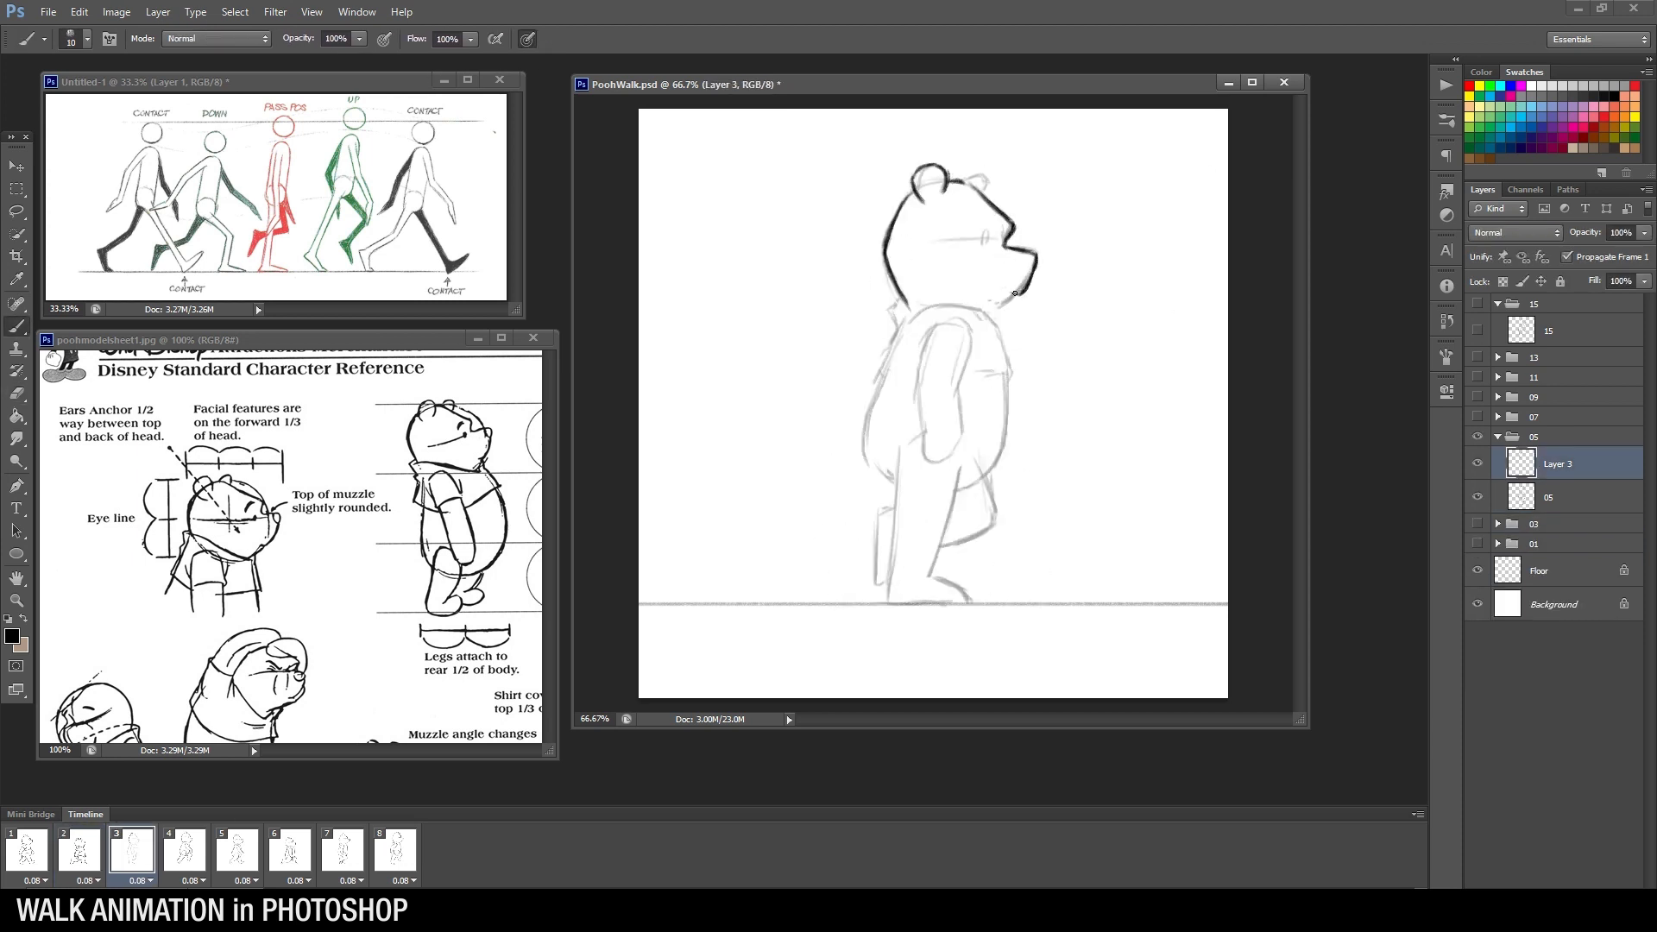
pyautogui.press('e')
pyautogui.press('b')
pyautogui.moveTo(988, 241); pyautogui.dragTo(1034, 272)
pyautogui.press('e')
pyautogui.press('b')
pyautogui.press('e')
pyautogui.press('b')
# Ink the shirt, near arm and belly in frame 3 and compare them with frame 2
pyautogui.moveTo(903, 311)
pyautogui.mouseDown()
pyautogui.moveTo(1021, 313)
pyautogui.moveTo(1014, 370)
pyautogui.mouseUp()
pyautogui.moveTo(894, 332)
pyautogui.mouseDown()
pyautogui.moveTo(911, 394)
pyautogui.moveTo(963, 399)
pyautogui.moveTo(1018, 376)
pyautogui.mouseUp()
pyautogui.moveTo(876, 371)
pyautogui.mouseDown()
pyautogui.moveTo(894, 385)
pyautogui.moveTo(902, 490)
pyautogui.mouseUp()
pyautogui.moveTo(1011, 376)
pyautogui.mouseDown()
pyautogui.moveTo(1008, 452)
pyautogui.moveTo(956, 495)
pyautogui.mouseUp()
pyautogui.moveTo(939, 323)
pyautogui.mouseDown()
pyautogui.moveTo(970, 377)
pyautogui.moveTo(915, 376)
pyautogui.moveTo(959, 373)
pyautogui.moveTo(926, 439)
pyautogui.moveTo(961, 426)
pyautogui.moveTo(920, 464)
pyautogui.moveTo(930, 570)
pyautogui.mouseUp()
pyautogui.click(79, 850)
pyautogui.click(117, 857)
# Ink the straight supporting leg with its rounded foot and the bent far leg in frame 3
pyautogui.moveTo(908, 449); pyautogui.dragTo(901, 604)
pyautogui.moveTo(924, 580)
pyautogui.mouseDown()
pyautogui.moveTo(961, 570)
pyautogui.moveTo(966, 601)
pyautogui.moveTo(902, 603)
pyautogui.mouseUp()
pyautogui.press('e')
pyautogui.moveTo(941, 575); pyautogui.dragTo(970, 597)
pyautogui.press('b')
pyautogui.moveTo(985, 482)
pyautogui.mouseDown()
pyautogui.moveTo(981, 524)
pyautogui.moveTo(948, 542)
pyautogui.mouseUp()
pyautogui.moveTo(898, 505); pyautogui.dragTo(880, 586)
# Compare frame 3 with frame 2, then lasso the eye in frame 3 and move it slightly back on the face
pyautogui.click(86, 859)
pyautogui.click(121, 845)
pyautogui.press('l')
pyautogui.press('v')
pyautogui.moveTo(1008, 244); pyautogui.dragTo(995, 250)
pyautogui.hotkey('ctrl', 'd')
pyautogui.press('b')
# Touch up the inked lines in frame 3 while comparing them with frames 1 and 2
pyautogui.click(31, 855)
pyautogui.click(74, 858)
pyautogui.click(129, 853)
pyautogui.press('e')
pyautogui.press('b')
pyautogui.press('e')
pyautogui.press('b')
pyautogui.click(80, 850)
pyautogui.click(138, 845)
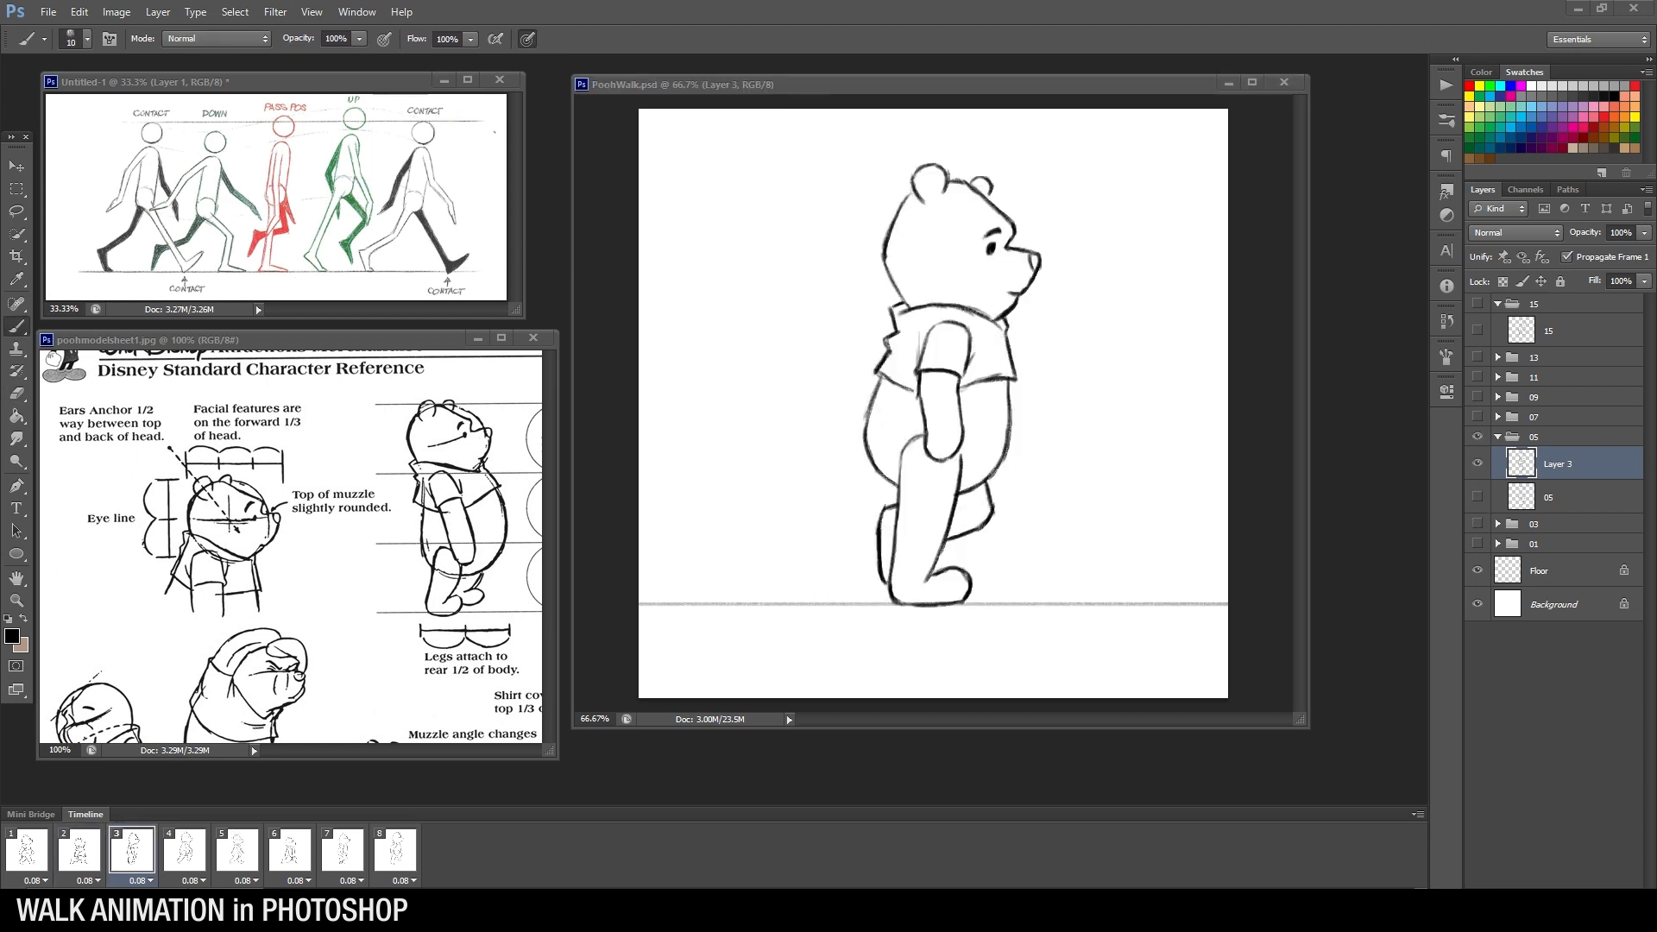
# Add a new layer above sketch 07 in frame 4 and ink the head outline and ears on it
pyautogui.click(185, 850)
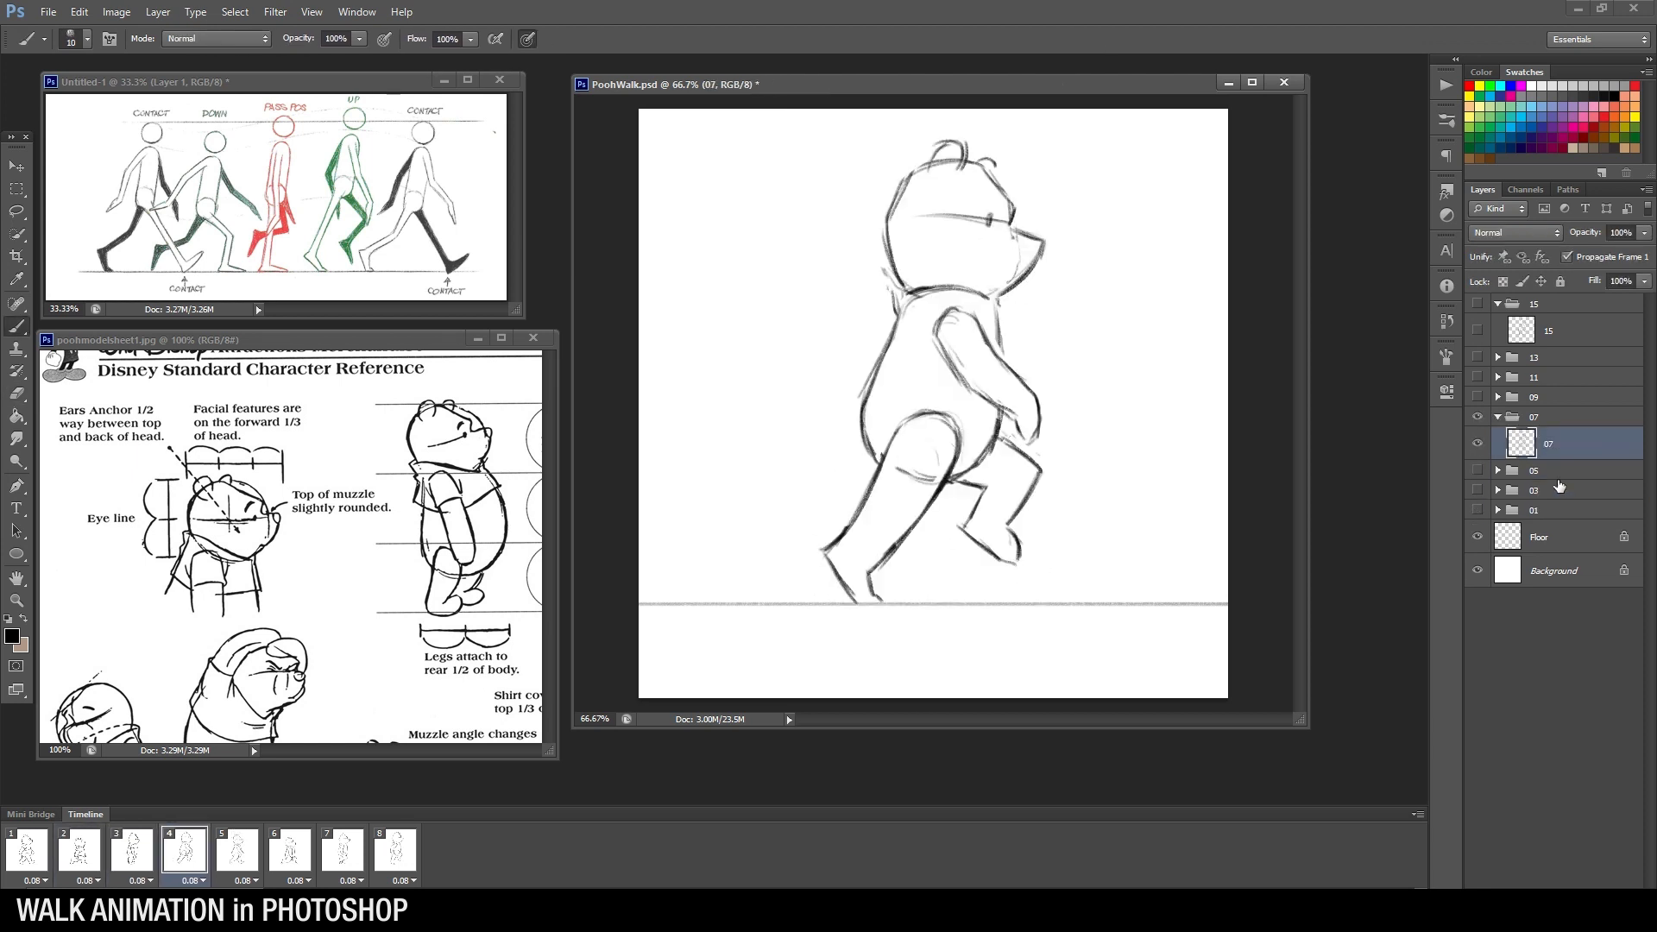
pyautogui.hotkey('ctrl', 'shift', 'alt', 'n')
pyautogui.moveTo(921, 169)
pyautogui.mouseDown()
pyautogui.moveTo(890, 221)
pyautogui.moveTo(906, 283)
pyautogui.mouseUp()
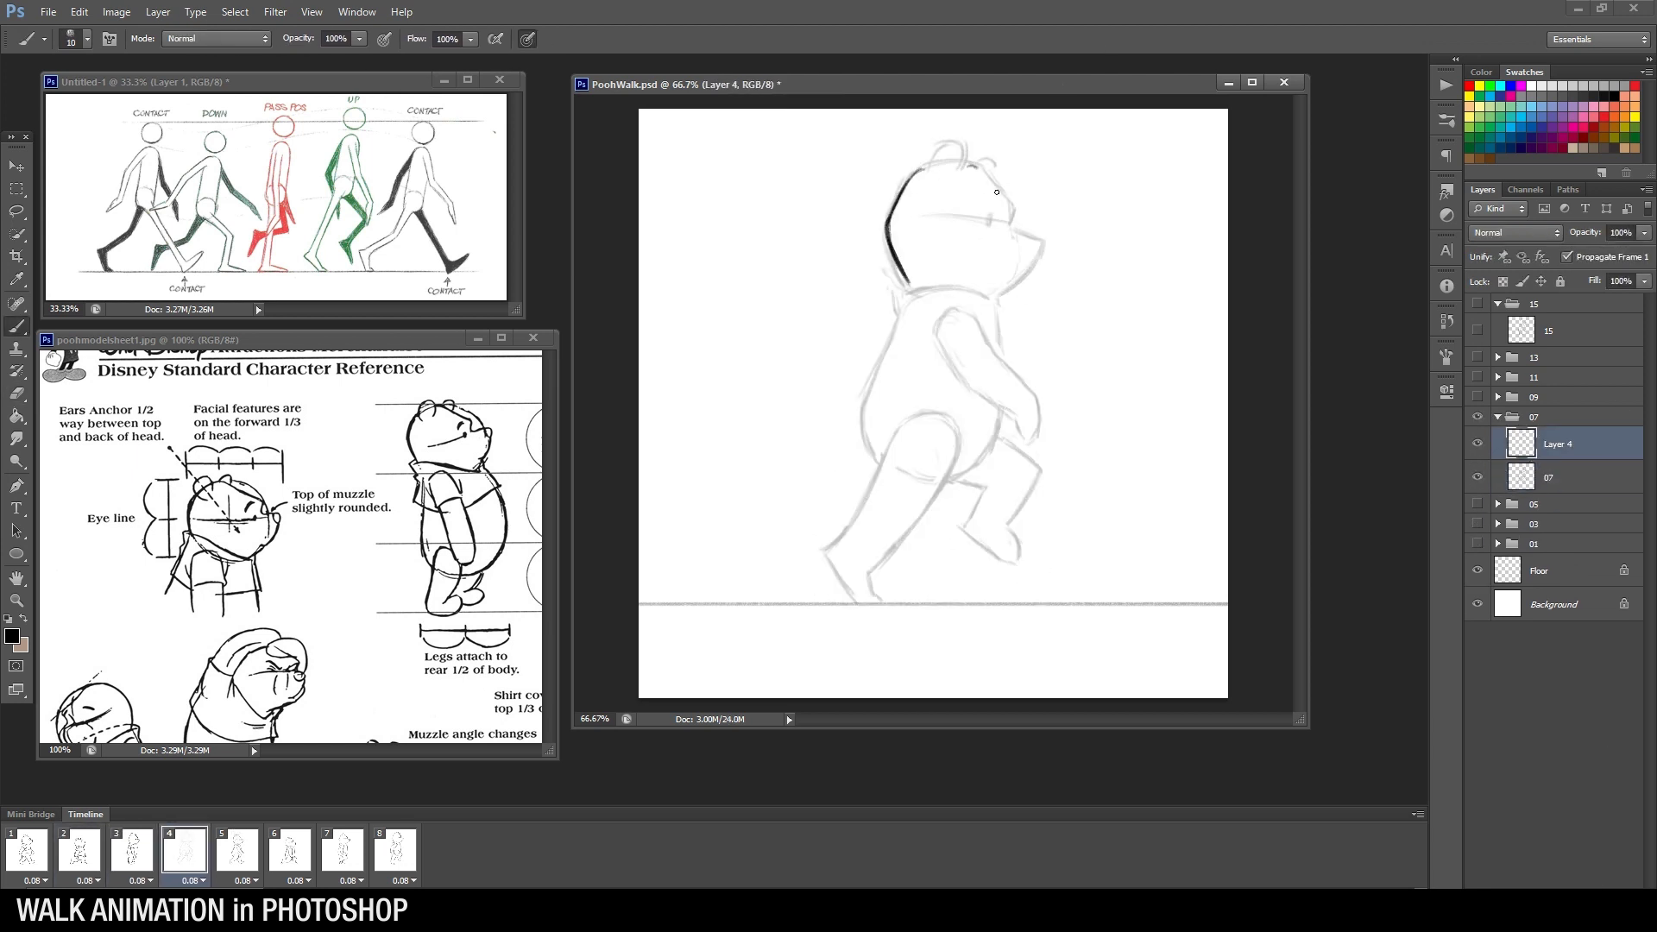
pyautogui.moveTo(976, 164)
pyautogui.mouseDown()
pyautogui.moveTo(1022, 217)
pyautogui.moveTo(1015, 281)
pyautogui.mouseUp()
pyautogui.moveTo(941, 145)
pyautogui.mouseDown()
pyautogui.moveTo(992, 174)
pyautogui.moveTo(1019, 280)
pyautogui.mouseUp()
# Refine the inked face in frame 4 while comparing it with frame 3
pyautogui.press('Left')
pyautogui.press('Right')
pyautogui.click(132, 850)
pyautogui.click(184, 850)
pyautogui.press('e')
pyautogui.press('b')
pyautogui.click(132, 850)
pyautogui.click(184, 850)
# Ink the shirt with its collar and hem and the forward-swinging arm in frame 4
pyautogui.moveTo(897, 318)
pyautogui.mouseDown()
pyautogui.moveTo(917, 290)
pyautogui.moveTo(982, 293)
pyautogui.moveTo(1014, 367)
pyautogui.mouseUp()
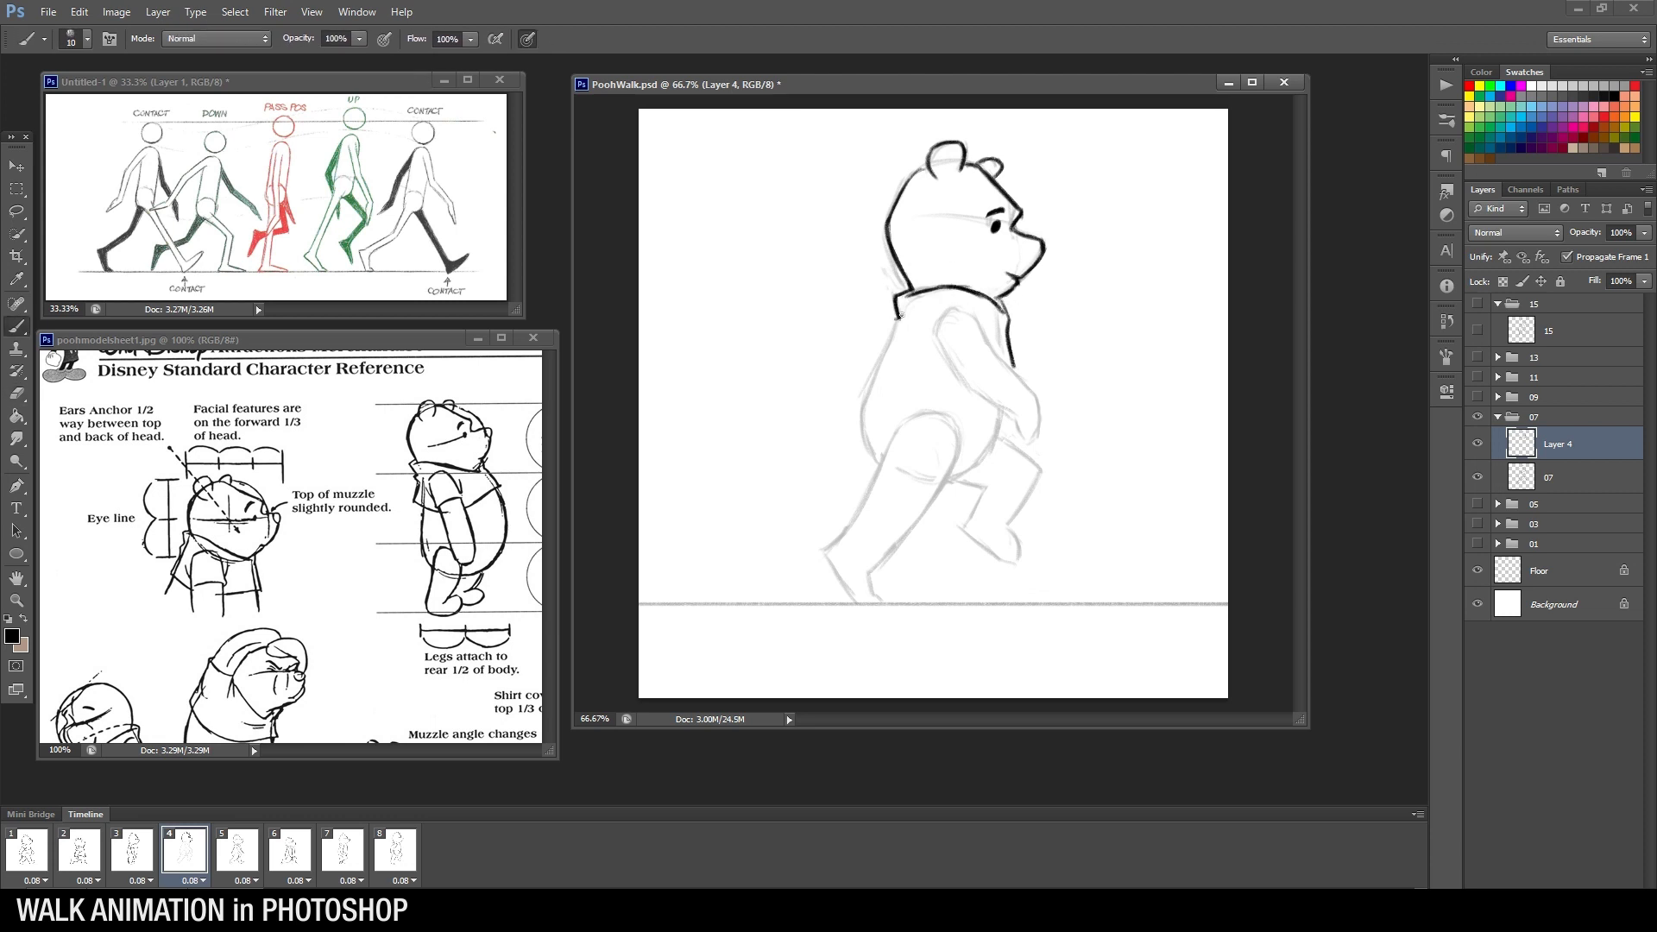
pyautogui.moveTo(879, 360); pyautogui.dragTo(935, 380)
pyautogui.hotkey('ctrl', 'z')
pyautogui.moveTo(965, 385); pyautogui.dragTo(877, 362)
pyautogui.moveTo(941, 317)
pyautogui.mouseDown()
pyautogui.moveTo(973, 312)
pyautogui.moveTo(991, 349)
pyautogui.mouseUp()
pyautogui.moveTo(978, 321)
pyautogui.mouseDown()
pyautogui.moveTo(993, 352)
pyautogui.moveTo(952, 366)
pyautogui.moveTo(997, 354)
pyautogui.moveTo(1007, 417)
pyautogui.mouseUp()
pyautogui.moveTo(998, 358)
pyautogui.mouseDown()
pyautogui.moveTo(1018, 383)
pyautogui.moveTo(1019, 436)
pyautogui.mouseUp()
pyautogui.press('e')
pyautogui.press('b')
# Ink the belly and the supporting leg with its foot on the floor line in frame 4
pyautogui.moveTo(880, 363)
pyautogui.mouseDown()
pyautogui.moveTo(865, 431)
pyautogui.moveTo(882, 463)
pyautogui.mouseUp()
pyautogui.moveTo(1001, 416); pyautogui.dragTo(944, 481)
pyautogui.moveTo(953, 426)
pyautogui.mouseDown()
pyautogui.moveTo(894, 438)
pyautogui.moveTo(866, 501)
pyautogui.mouseUp()
pyautogui.moveTo(954, 434)
pyautogui.mouseDown()
pyautogui.moveTo(919, 518)
pyautogui.moveTo(826, 552)
pyautogui.moveTo(861, 602)
pyautogui.mouseUp()
pyautogui.moveTo(928, 507)
pyautogui.mouseDown()
pyautogui.moveTo(881, 559)
pyautogui.moveTo(870, 595)
pyautogui.moveTo(896, 603)
pyautogui.mouseUp()
# Ink the raised far leg and its foot in frame 4
pyautogui.press('e')
pyautogui.press('b')
pyautogui.moveTo(1041, 474); pyautogui.dragTo(1006, 524)
pyautogui.moveTo(992, 482)
pyautogui.mouseDown()
pyautogui.moveTo(963, 523)
pyautogui.moveTo(1008, 563)
pyautogui.mouseUp()
pyautogui.moveTo(991, 518); pyautogui.dragTo(1016, 561)
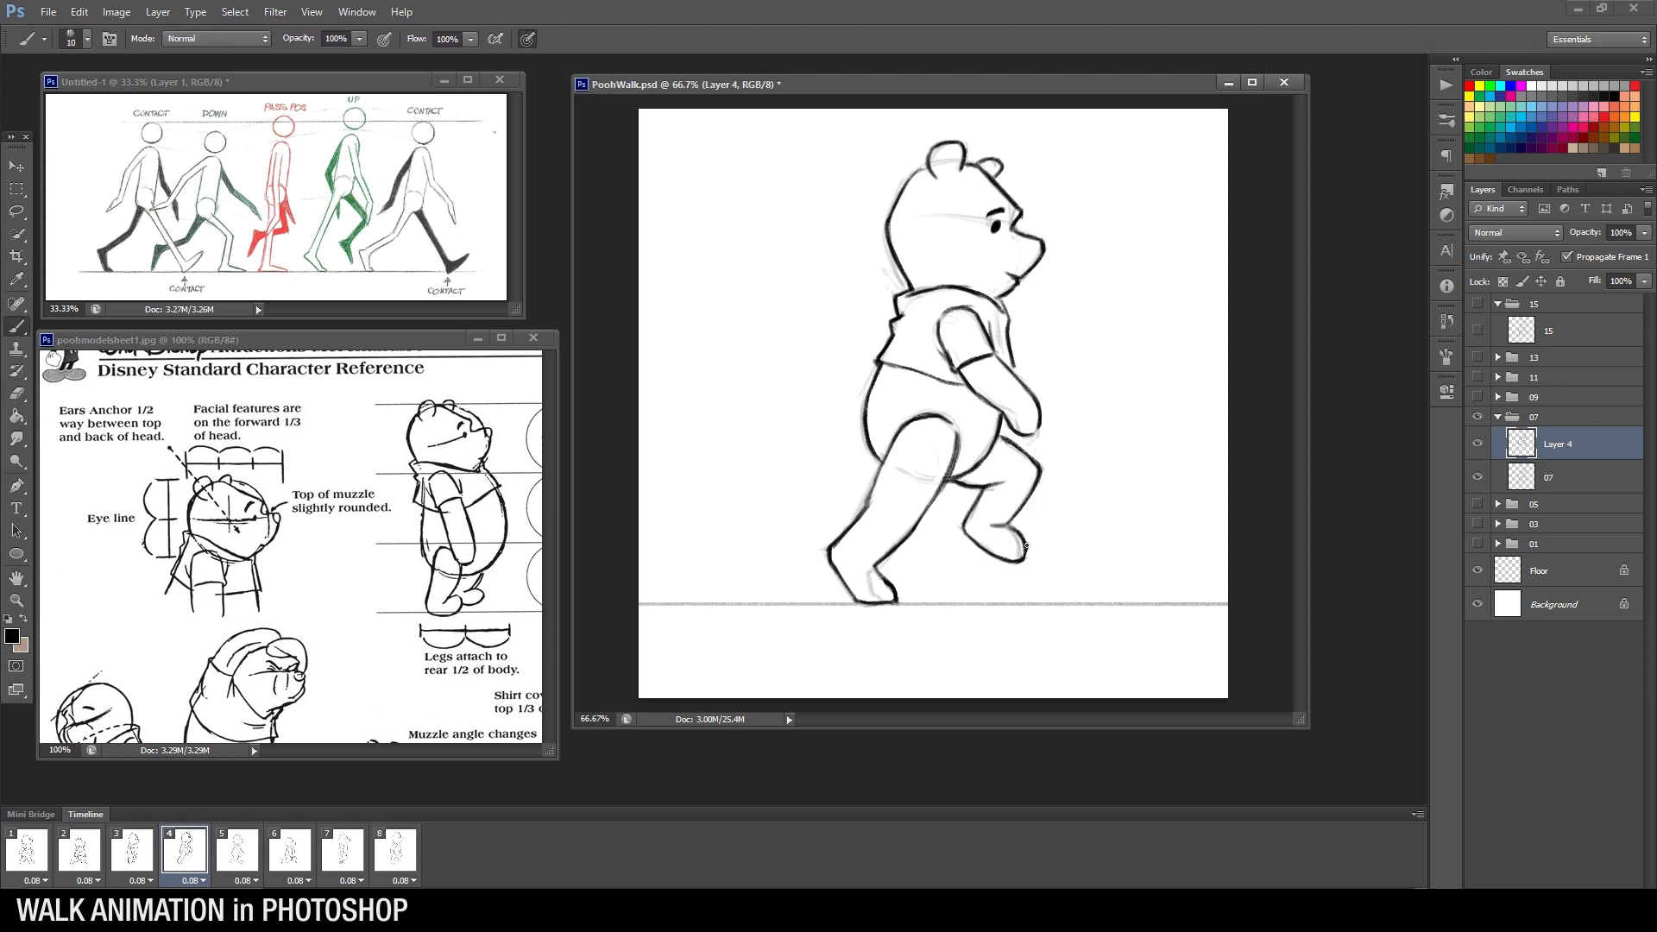
# Go to frame 5, show only group 09 among the pose groups, add an inking layer in it and lower the rough's opacity
pyautogui.click(252, 837)
pyautogui.click(1497, 416)
pyautogui.click(1497, 397)
pyautogui.click(1557, 424)
pyautogui.hotkey('ctrl', 'shift', 'alt', 'n')
pyautogui.click(1557, 458)
pyautogui.moveTo(1644, 232); pyautogui.dragTo(1588, 252)
pyautogui.click(1558, 423)
# Ink the head in frame 5 with its ears, eye, eyebrow, muzzle and mouth
pyautogui.moveTo(901, 185)
pyautogui.mouseDown()
pyautogui.moveTo(875, 260)
pyautogui.moveTo(904, 318)
pyautogui.moveTo(994, 231)
pyautogui.moveTo(992, 252)
pyautogui.moveTo(1025, 264)
pyautogui.moveTo(997, 306)
pyautogui.mouseUp()
pyautogui.press('e')
pyautogui.press('b')
pyautogui.press('e')
pyautogui.press('b')
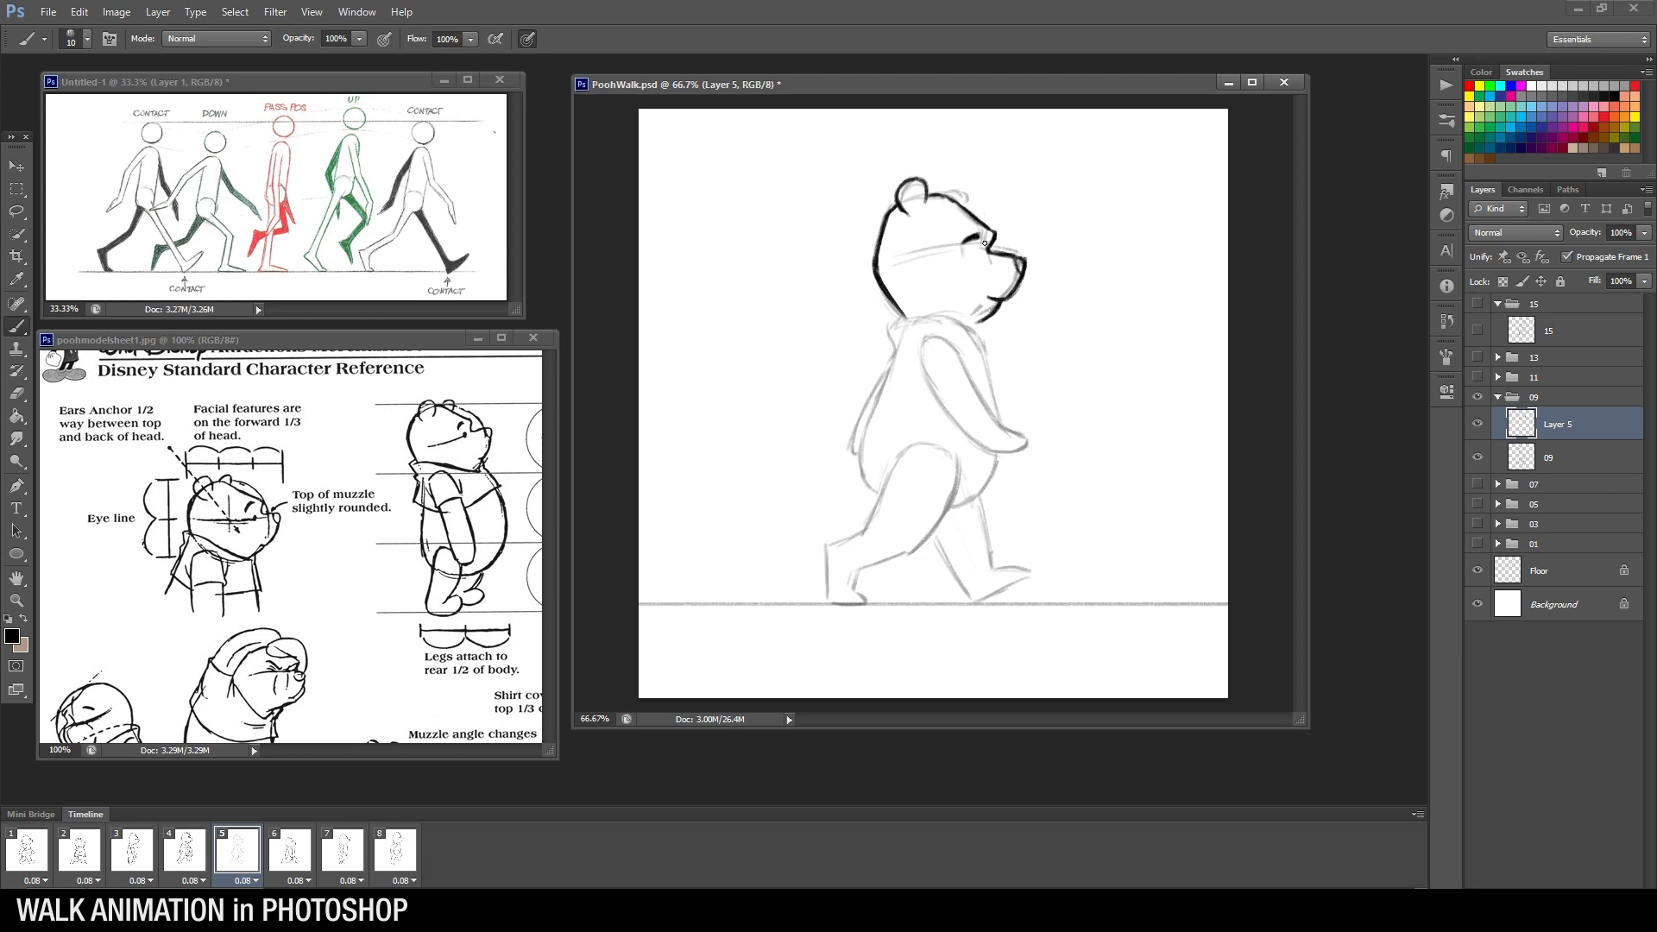
pyautogui.press('space')
pyautogui.click(237, 850)
# Ink the shirt's collar, back, front and hem in frame 5, cleaning up the lines and comparing with frame 4
pyautogui.moveTo(890, 336); pyautogui.dragTo(894, 345)
pyautogui.moveTo(902, 321)
pyautogui.mouseDown()
pyautogui.moveTo(984, 329)
pyautogui.moveTo(1001, 399)
pyautogui.mouseUp()
pyautogui.press('e')
pyautogui.press('b')
pyautogui.moveTo(894, 344)
pyautogui.mouseDown()
pyautogui.moveTo(934, 409)
pyautogui.moveTo(1004, 392)
pyautogui.mouseUp()
pyautogui.press('e')
pyautogui.press('b')
pyautogui.press('e')
pyautogui.click(185, 850)
pyautogui.click(237, 850)
pyautogui.press('b')
pyautogui.press('e')
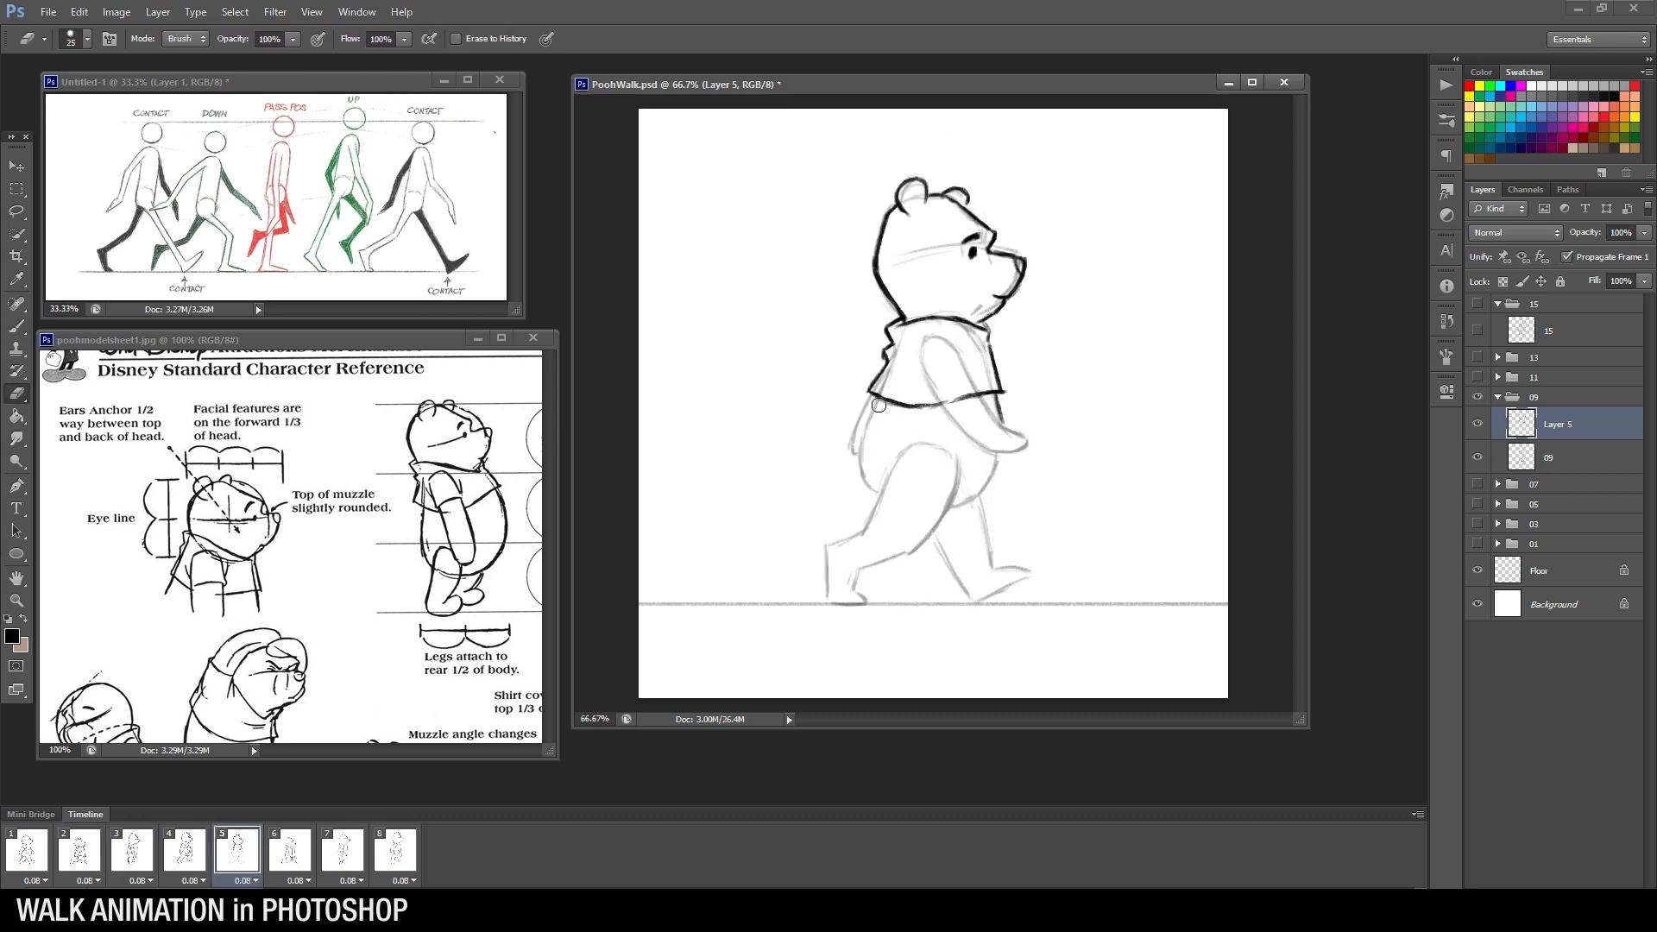
# Ink the belly and the near arm over the body in frame 5, erasing overlaps and checking against frame 3
pyautogui.press('b')
pyautogui.moveTo(868, 401); pyautogui.dragTo(880, 499)
pyautogui.moveTo(875, 396); pyautogui.dragTo(856, 465)
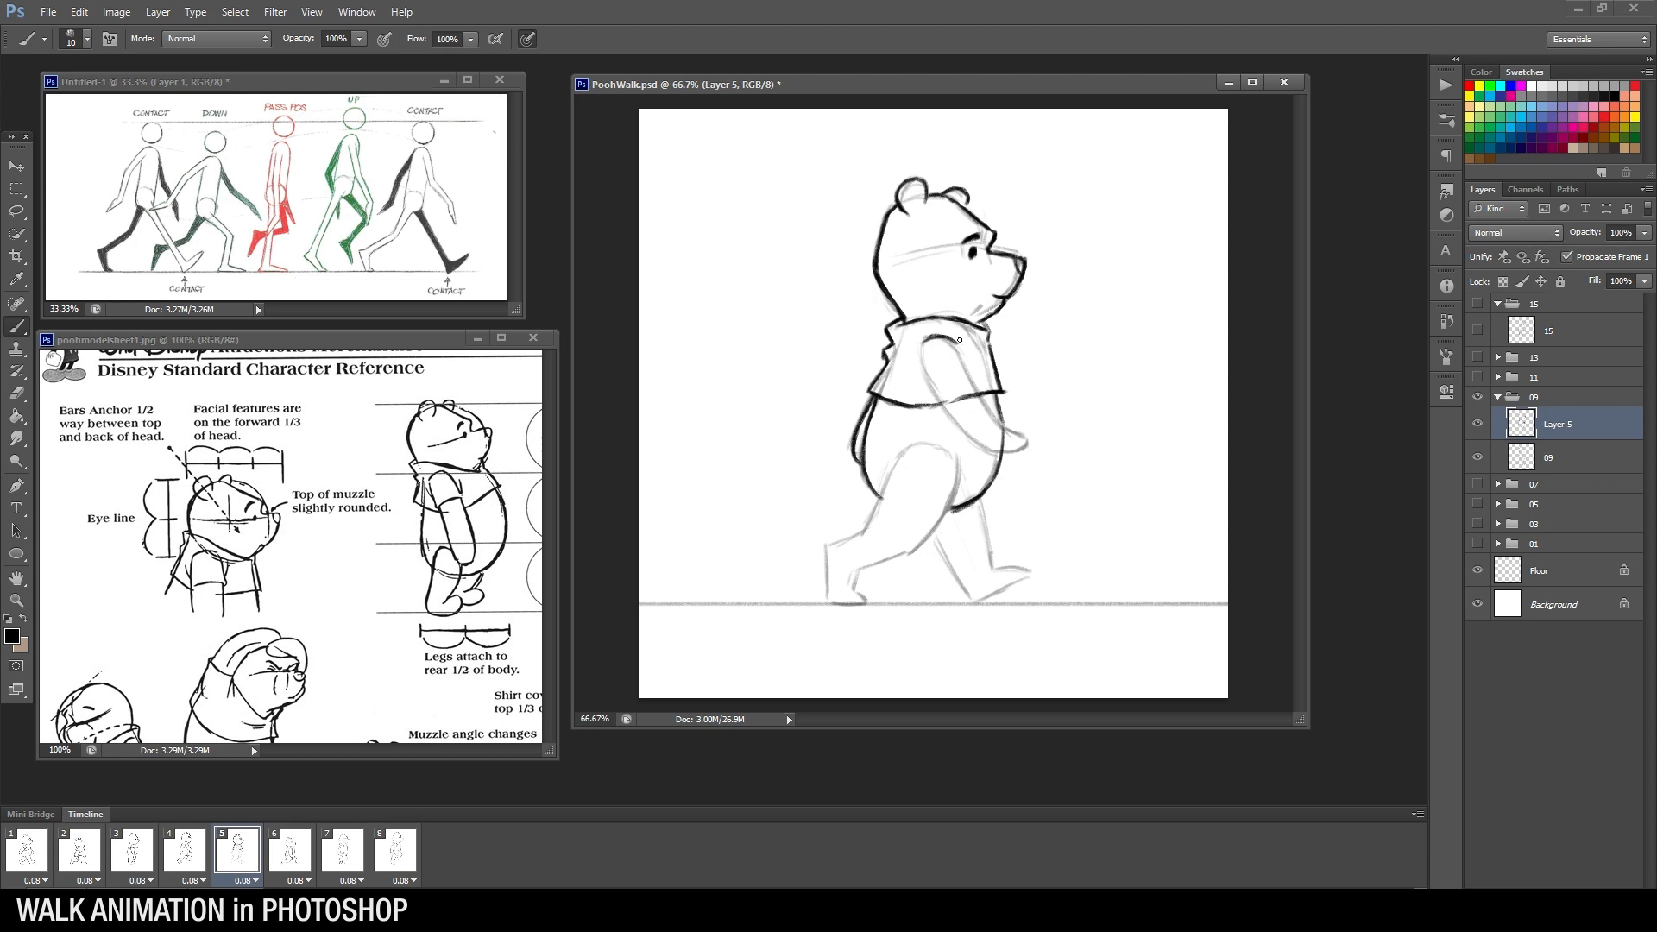
pyautogui.press('e')
pyautogui.moveTo(936, 393)
pyautogui.mouseDown()
pyautogui.moveTo(972, 382)
pyautogui.moveTo(948, 402)
pyautogui.mouseUp()
pyautogui.press('b')
pyautogui.moveTo(937, 396)
pyautogui.mouseDown()
pyautogui.moveTo(1005, 431)
pyautogui.moveTo(984, 449)
pyautogui.moveTo(1017, 433)
pyautogui.mouseUp()
pyautogui.moveTo(994, 452); pyautogui.dragTo(976, 446)
pyautogui.click(132, 850)
pyautogui.click(236, 849)
# Ink the near trailing leg from hip to ankle in frame 5
pyautogui.moveTo(882, 498)
pyautogui.mouseDown()
pyautogui.moveTo(940, 450)
pyautogui.moveTo(874, 537)
pyautogui.mouseUp()
pyautogui.moveTo(948, 453); pyautogui.dragTo(908, 556)
pyautogui.press('e')
pyautogui.press('b')
pyautogui.moveTo(887, 479)
pyautogui.mouseDown()
pyautogui.moveTo(826, 565)
pyautogui.moveTo(869, 593)
pyautogui.moveTo(833, 603)
pyautogui.moveTo(948, 560)
pyautogui.mouseUp()
# Ink the forward leg with its foot and finish the trailing foot in frame 5, comparing with frame 4
pyautogui.moveTo(979, 501)
pyautogui.mouseDown()
pyautogui.moveTo(994, 565)
pyautogui.moveTo(1028, 571)
pyautogui.mouseUp()
pyautogui.press('e')
pyautogui.press('b')
pyautogui.moveTo(970, 601); pyautogui.dragTo(991, 598)
pyautogui.click(191, 855)
pyautogui.click(219, 858)
pyautogui.press('e')
pyautogui.press('b')
pyautogui.moveTo(830, 542); pyautogui.dragTo(828, 580)
# Go to frame 6, show only group 11 among the pose groups, fade its rough drawing and add an inking layer
pyautogui.click(288, 850)
pyautogui.click(1498, 397)
pyautogui.click(1498, 377)
pyautogui.click(1549, 404)
pyautogui.moveTo(1617, 237); pyautogui.dragTo(1579, 238)
pyautogui.hotkey('ctrl', 'shift', 'alt', 'n')
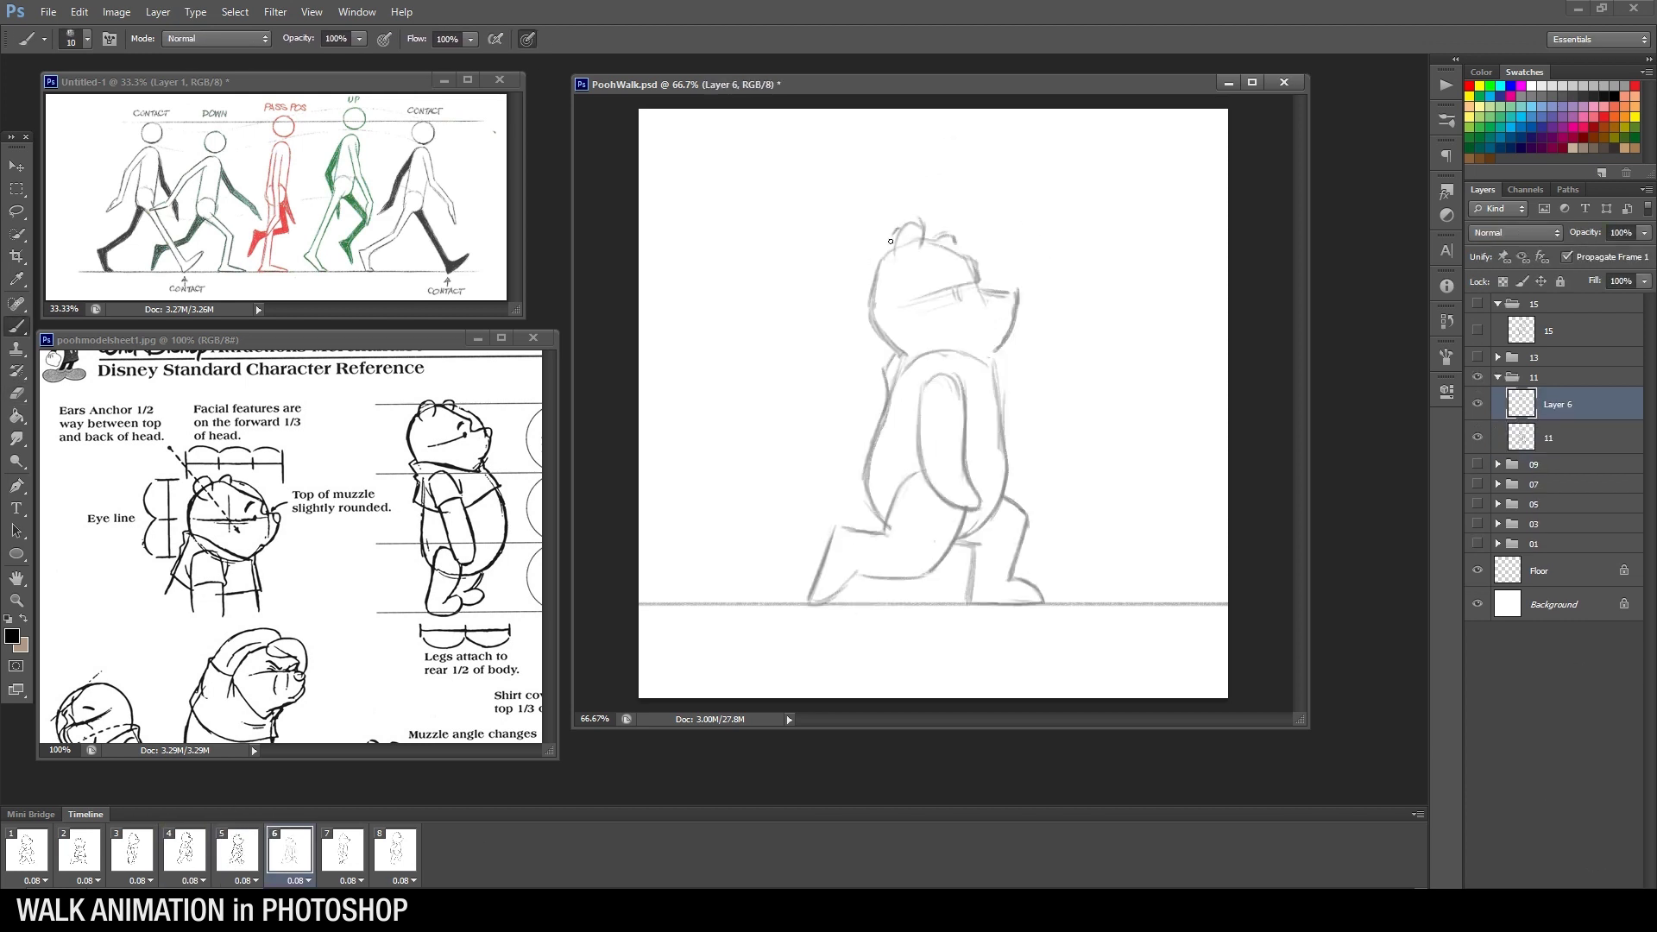
# Ink the head in frame 6, then lasso it and adjust its position with Free Transform
pyautogui.moveTo(936, 234)
pyautogui.mouseDown()
pyautogui.moveTo(982, 282)
pyautogui.moveTo(1021, 289)
pyautogui.moveTo(1000, 350)
pyautogui.moveTo(967, 296)
pyautogui.mouseUp()
pyautogui.press('e')
pyautogui.press('l')
pyautogui.moveTo(898, 371); pyautogui.dragTo(993, 376)
pyautogui.hotkey('ctrl', 't')
pyautogui.moveTo(1072, 383); pyautogui.dragTo(1080, 374)
pyautogui.press('Return')
pyautogui.hotkey('ctrl', 'd')
# Refine the ears and face of the inked head in frame 6 while comparing it with frame 5
pyautogui.moveTo(934, 240); pyautogui.dragTo(954, 249)
pyautogui.press('e')
pyautogui.press('b')
pyautogui.click(237, 850)
pyautogui.click(289, 850)
pyautogui.press('e')
pyautogui.press('b')
# Ink the shirt with its collar and hem and the belly outline in frame 6
pyautogui.moveTo(913, 361); pyautogui.dragTo(887, 395)
pyautogui.moveTo(896, 369)
pyautogui.mouseDown()
pyautogui.moveTo(981, 353)
pyautogui.moveTo(960, 355)
pyautogui.moveTo(999, 370)
pyautogui.moveTo(898, 393)
pyautogui.moveTo(876, 428)
pyautogui.moveTo(993, 422)
pyautogui.moveTo(999, 389)
pyautogui.moveTo(969, 424)
pyautogui.moveTo(1000, 418)
pyautogui.moveTo(1003, 481)
pyautogui.moveTo(976, 536)
pyautogui.mouseUp()
pyautogui.press('e')
pyautogui.press('b')
pyautogui.moveTo(873, 429); pyautogui.dragTo(868, 511)
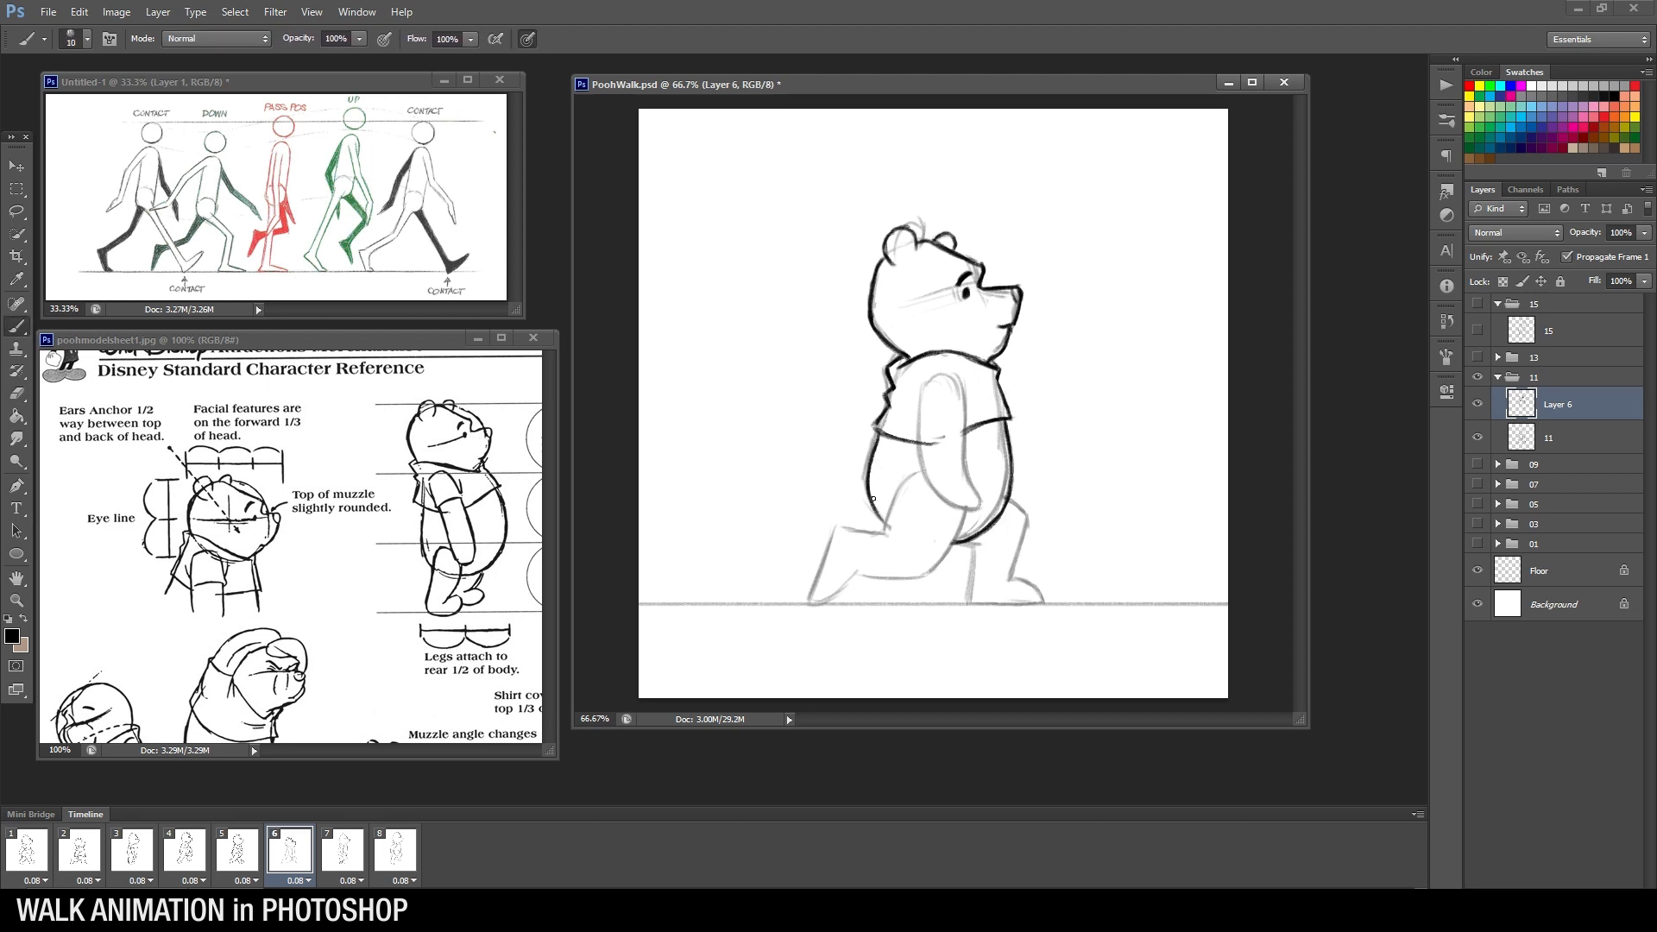
# Ink the sleeve and the arm hanging at the side in frame 6, erasing the lines they overlap
pyautogui.moveTo(956, 377)
pyautogui.mouseDown()
pyautogui.moveTo(920, 427)
pyautogui.moveTo(962, 424)
pyautogui.mouseUp()
pyautogui.moveTo(966, 384); pyautogui.dragTo(950, 507)
pyautogui.press('e')
pyautogui.moveTo(966, 432)
pyautogui.mouseDown()
pyautogui.moveTo(968, 484)
pyautogui.moveTo(887, 537)
pyautogui.moveTo(924, 573)
pyautogui.mouseUp()
pyautogui.press('b')
# Ink the bent trailing leg and the planted front leg with their feet in frame 6, then hide rough layer 11
pyautogui.moveTo(913, 478)
pyautogui.mouseDown()
pyautogui.moveTo(885, 542)
pyautogui.moveTo(825, 559)
pyautogui.moveTo(990, 549)
pyautogui.mouseUp()
pyautogui.moveTo(1027, 497)
pyautogui.mouseDown()
pyautogui.moveTo(1017, 578)
pyautogui.moveTo(966, 604)
pyautogui.moveTo(1046, 597)
pyautogui.mouseUp()
pyautogui.press('e')
pyautogui.press('b')
pyautogui.press('e')
pyautogui.press('b')
pyautogui.press('e')
pyautogui.press('b')
pyautogui.press('e')
pyautogui.press('b')
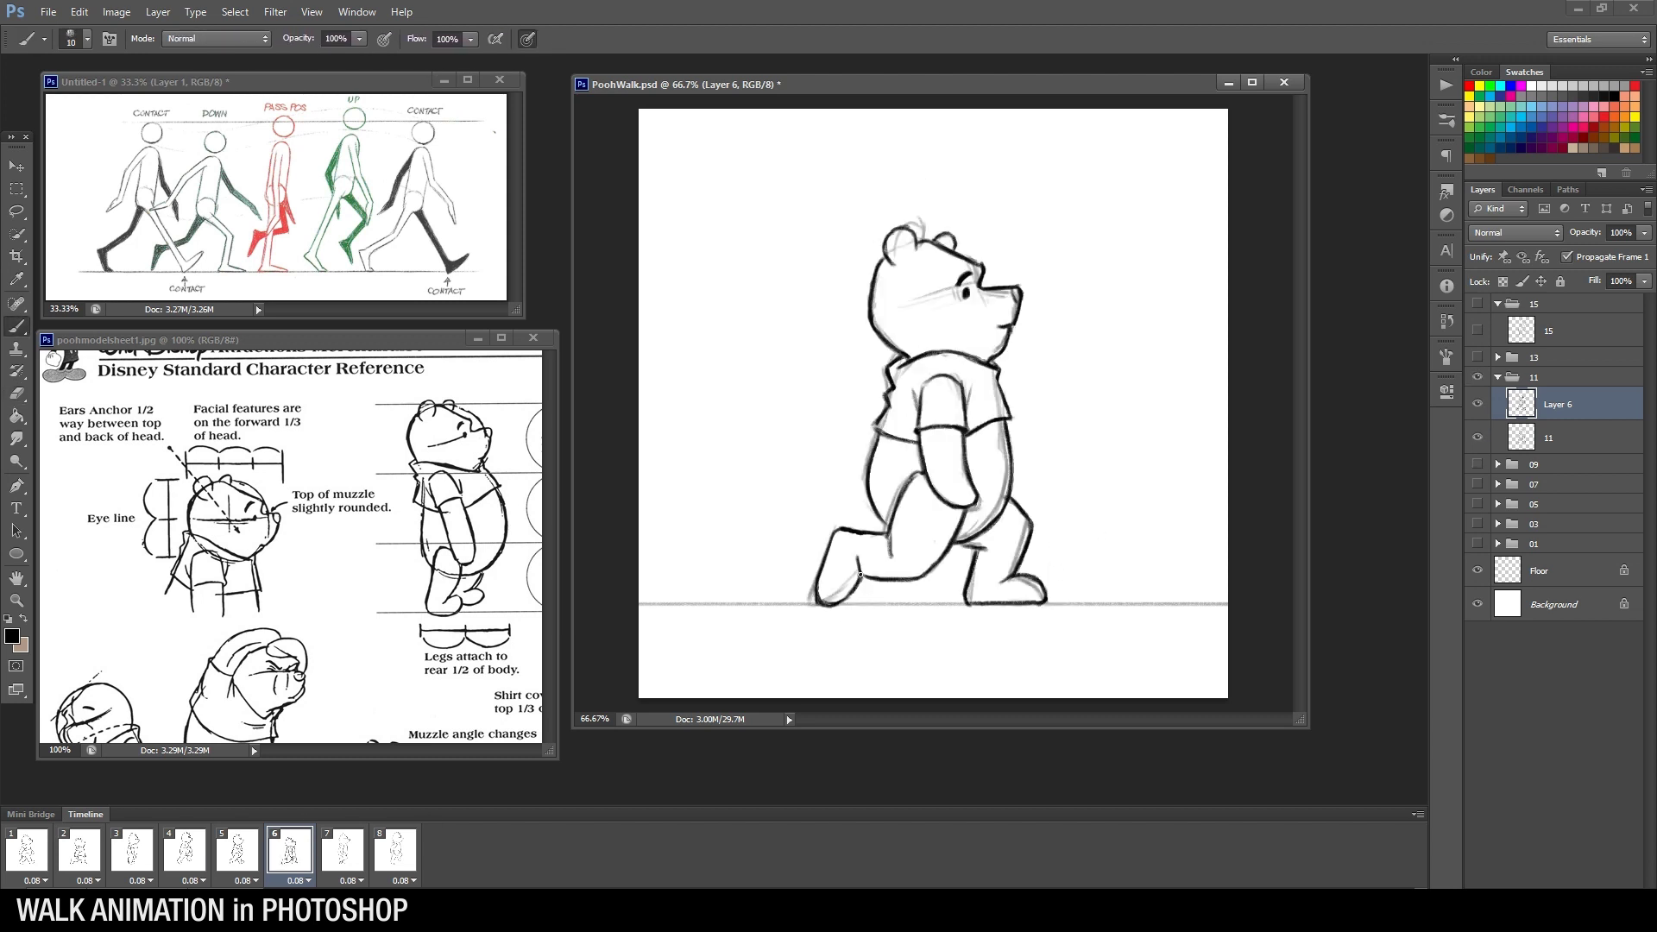
pyautogui.moveTo(859, 568); pyautogui.dragTo(850, 593)
pyautogui.click(1477, 437)
# Go to frame 7, show only group 13 among the pose groups, add an inking layer and lower the rough's opacity
pyautogui.click(342, 850)
pyautogui.click(1498, 377)
pyautogui.click(1498, 357)
pyautogui.click(1558, 384)
pyautogui.hotkey('ctrl', 'shift', 'alt', 'n')
pyautogui.click(1558, 417)
pyautogui.moveTo(1586, 232); pyautogui.dragTo(1519, 232)
pyautogui.click(1576, 382)
# Ink the head, ears, eye and muzzle in frame 7, comparing with frame 6 and redrawing the near ear
pyautogui.moveTo(889, 233); pyautogui.dragTo(906, 297)
pyautogui.moveTo(906, 192)
pyautogui.mouseDown()
pyautogui.moveTo(1007, 226)
pyautogui.moveTo(1007, 301)
pyautogui.mouseUp()
pyautogui.moveTo(990, 239); pyautogui.dragTo(987, 250)
pyautogui.click(289, 850)
pyautogui.click(342, 849)
pyautogui.press('b')
pyautogui.press('e')
pyautogui.moveTo(944, 185); pyautogui.dragTo(924, 188)
pyautogui.press('b')
pyautogui.moveTo(926, 198); pyautogui.dragTo(917, 186)
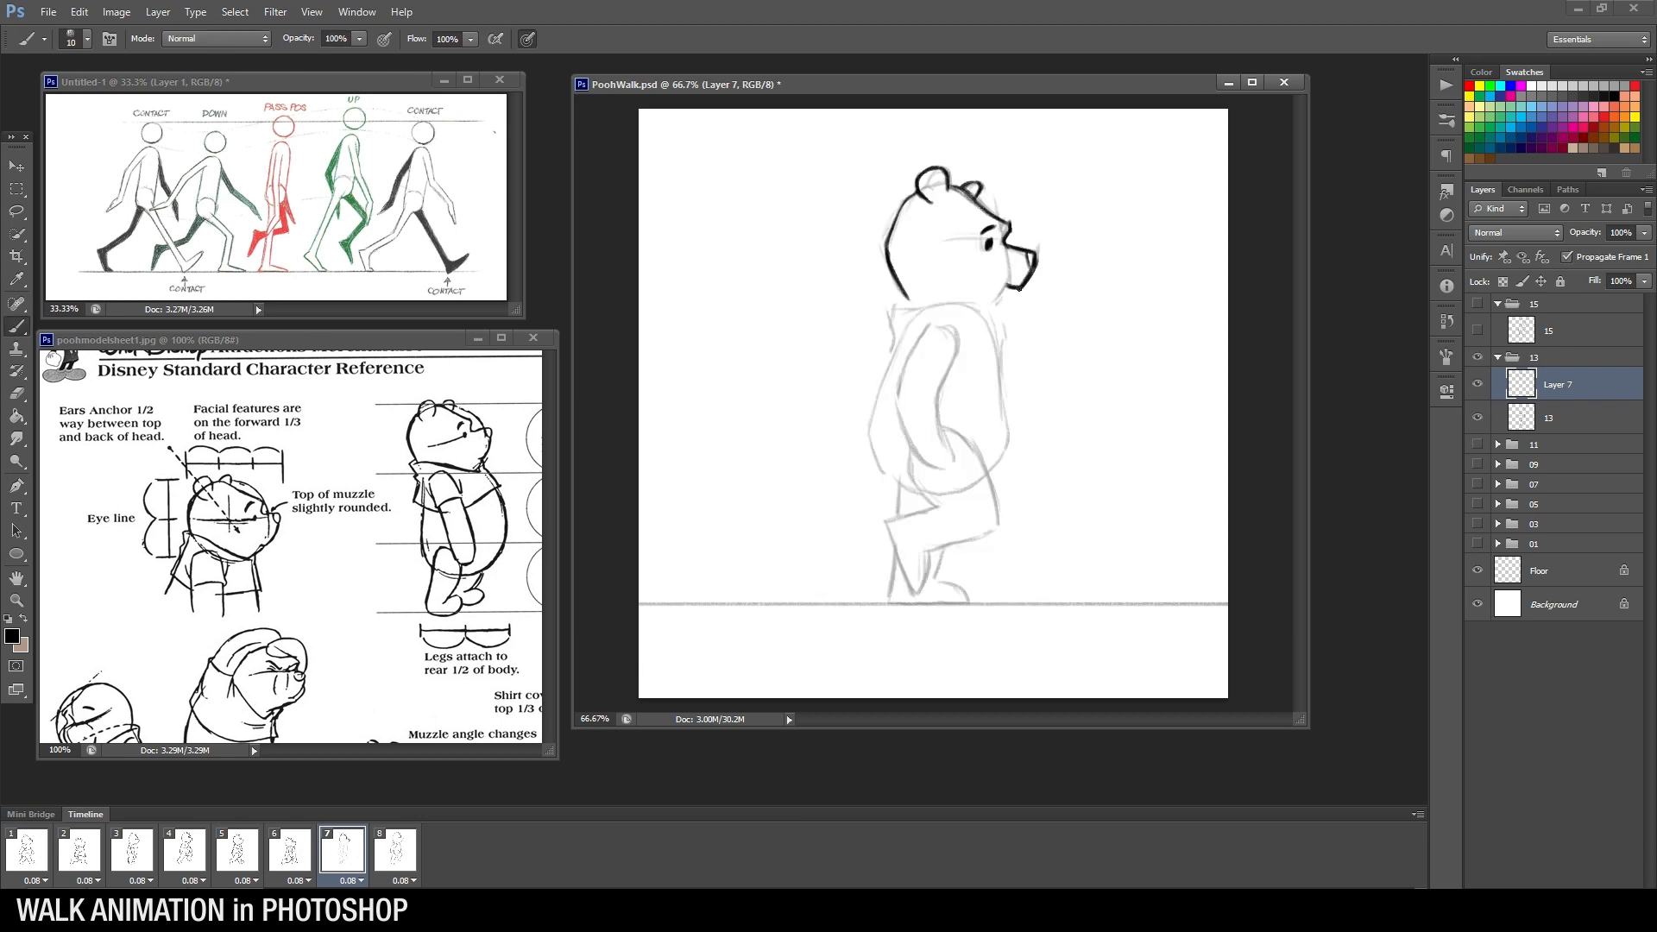
# Ink the shirt with its collar and hem, the sleeve and the near arm in frame 7, erasing overlapping lines
pyautogui.moveTo(893, 308)
pyautogui.mouseDown()
pyautogui.moveTo(919, 302)
pyautogui.moveTo(1005, 373)
pyautogui.mouseUp()
pyautogui.moveTo(889, 357)
pyautogui.mouseDown()
pyautogui.moveTo(971, 388)
pyautogui.moveTo(1007, 373)
pyautogui.mouseUp()
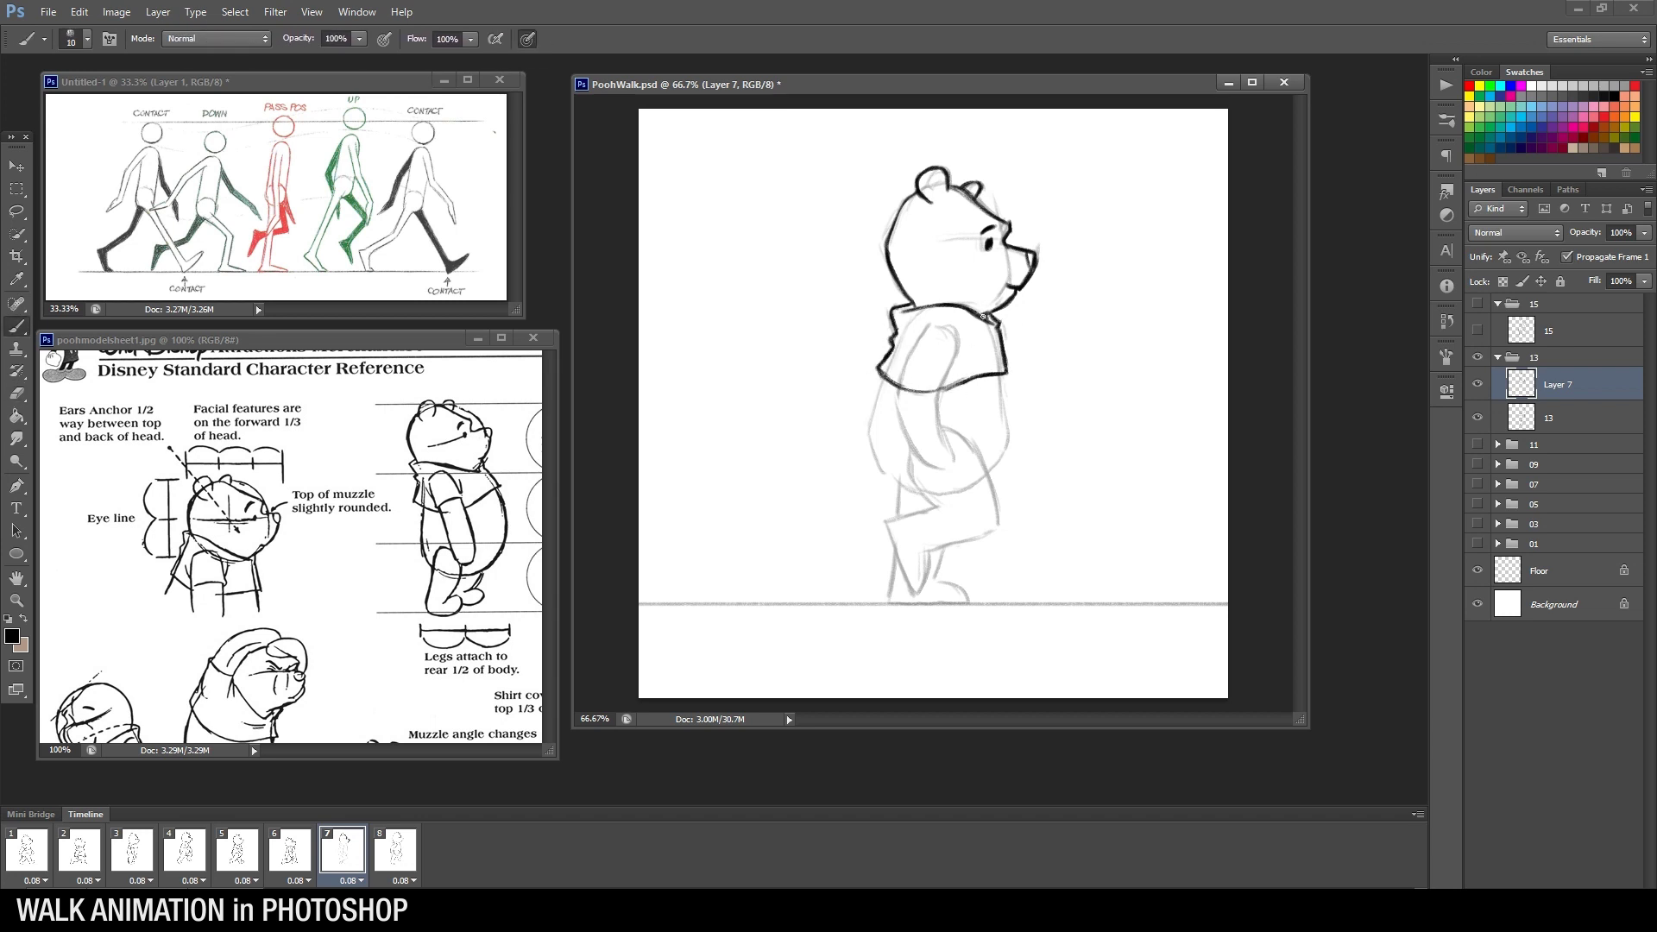
pyautogui.moveTo(939, 322); pyautogui.dragTo(968, 377)
pyautogui.moveTo(930, 322)
pyautogui.mouseDown()
pyautogui.moveTo(905, 360)
pyautogui.moveTo(949, 380)
pyautogui.moveTo(935, 404)
pyautogui.mouseUp()
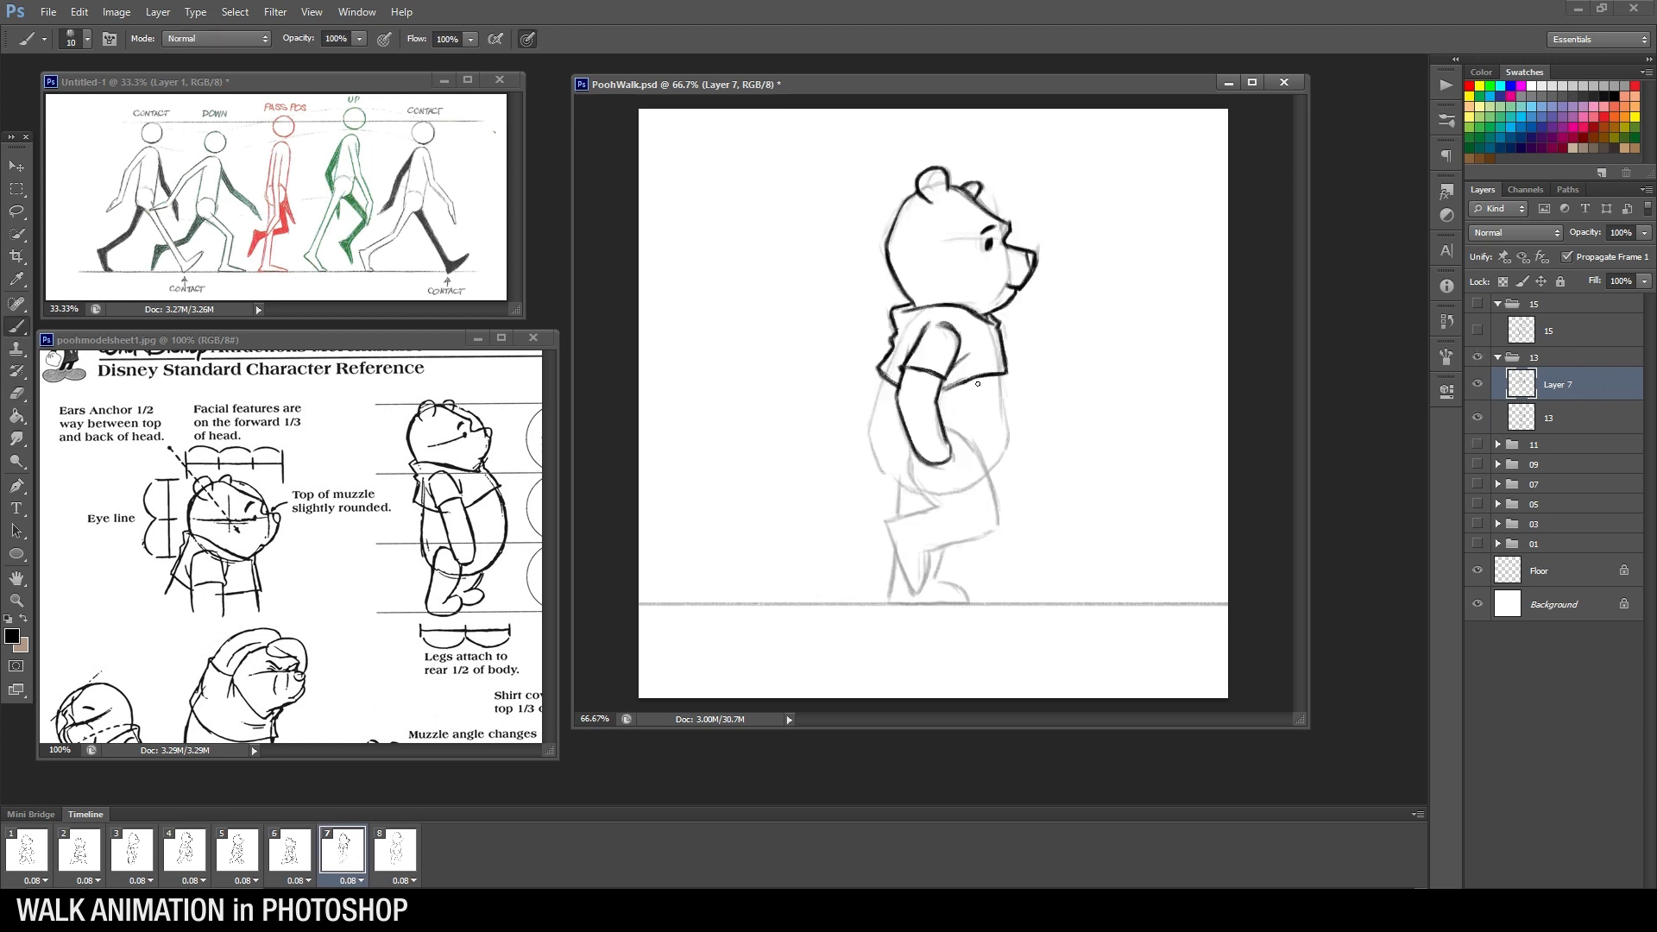
pyautogui.press('e')
pyautogui.moveTo(956, 335)
pyautogui.mouseDown()
pyautogui.moveTo(936, 423)
pyautogui.moveTo(946, 462)
pyautogui.mouseUp()
pyautogui.press('b')
pyautogui.press('e')
pyautogui.press('b')
# Ink the back and front curves of the belly in frame 7, redoing the back stroke
pyautogui.moveTo(883, 382); pyautogui.dragTo(908, 492)
pyautogui.hotkey('ctrl', 'z')
pyautogui.moveTo(1008, 412); pyautogui.dragTo(989, 474)
pyautogui.moveTo(887, 470); pyautogui.dragTo(940, 509)
# Ink the bent near leg with its lifted foot in frame 7, cleaning up the overlapping lines
pyautogui.moveTo(950, 431)
pyautogui.mouseDown()
pyautogui.moveTo(990, 474)
pyautogui.moveTo(889, 522)
pyautogui.mouseUp()
pyautogui.press('e')
pyautogui.press('b')
pyautogui.moveTo(911, 587)
pyautogui.mouseDown()
pyautogui.moveTo(892, 535)
pyautogui.moveTo(995, 500)
pyautogui.moveTo(901, 520)
pyautogui.moveTo(898, 601)
pyautogui.mouseUp()
pyautogui.press('e')
pyautogui.press('b')
pyautogui.press('e')
pyautogui.press('b')
pyautogui.press('e')
pyautogui.press('b')
# Ink the supporting leg's foot on the floor line in frame 7, then hide rough layer 13
pyautogui.moveTo(947, 550)
pyautogui.mouseDown()
pyautogui.moveTo(939, 582)
pyautogui.moveTo(968, 601)
pyautogui.mouseUp()
pyautogui.press('e')
pyautogui.press('b')
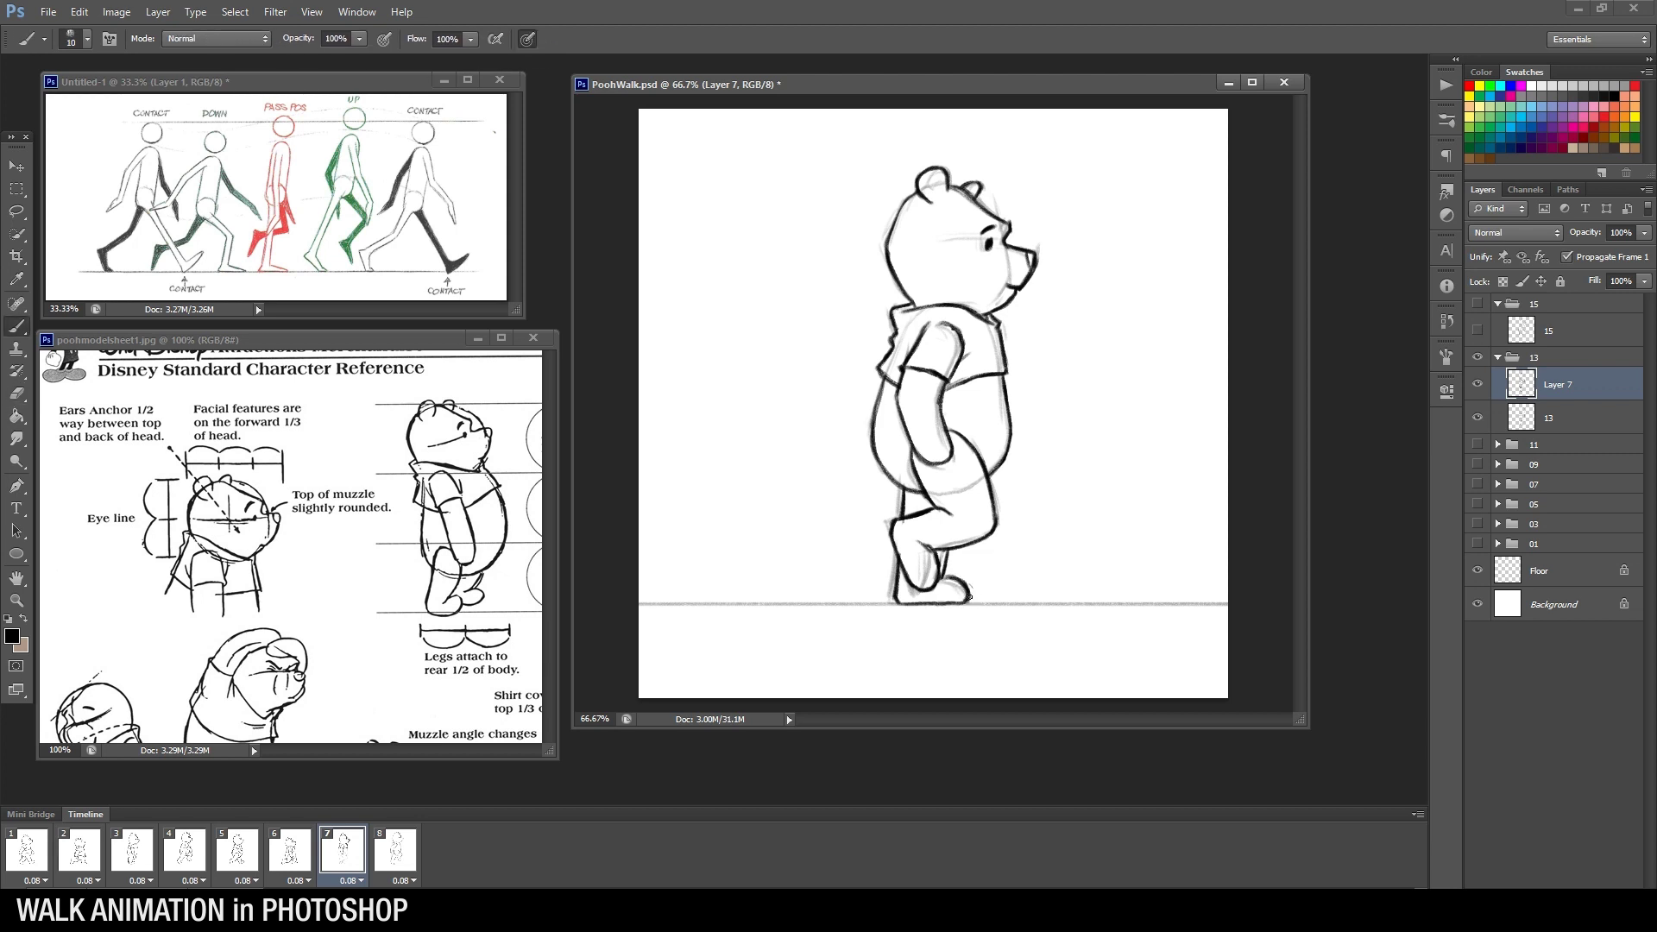
pyautogui.hotkey('ctrl', 'z')
pyautogui.moveTo(898, 557)
pyautogui.mouseDown()
pyautogui.moveTo(916, 603)
pyautogui.moveTo(963, 602)
pyautogui.mouseUp()
pyautogui.press('e')
pyautogui.press('b')
pyautogui.click(1477, 418)
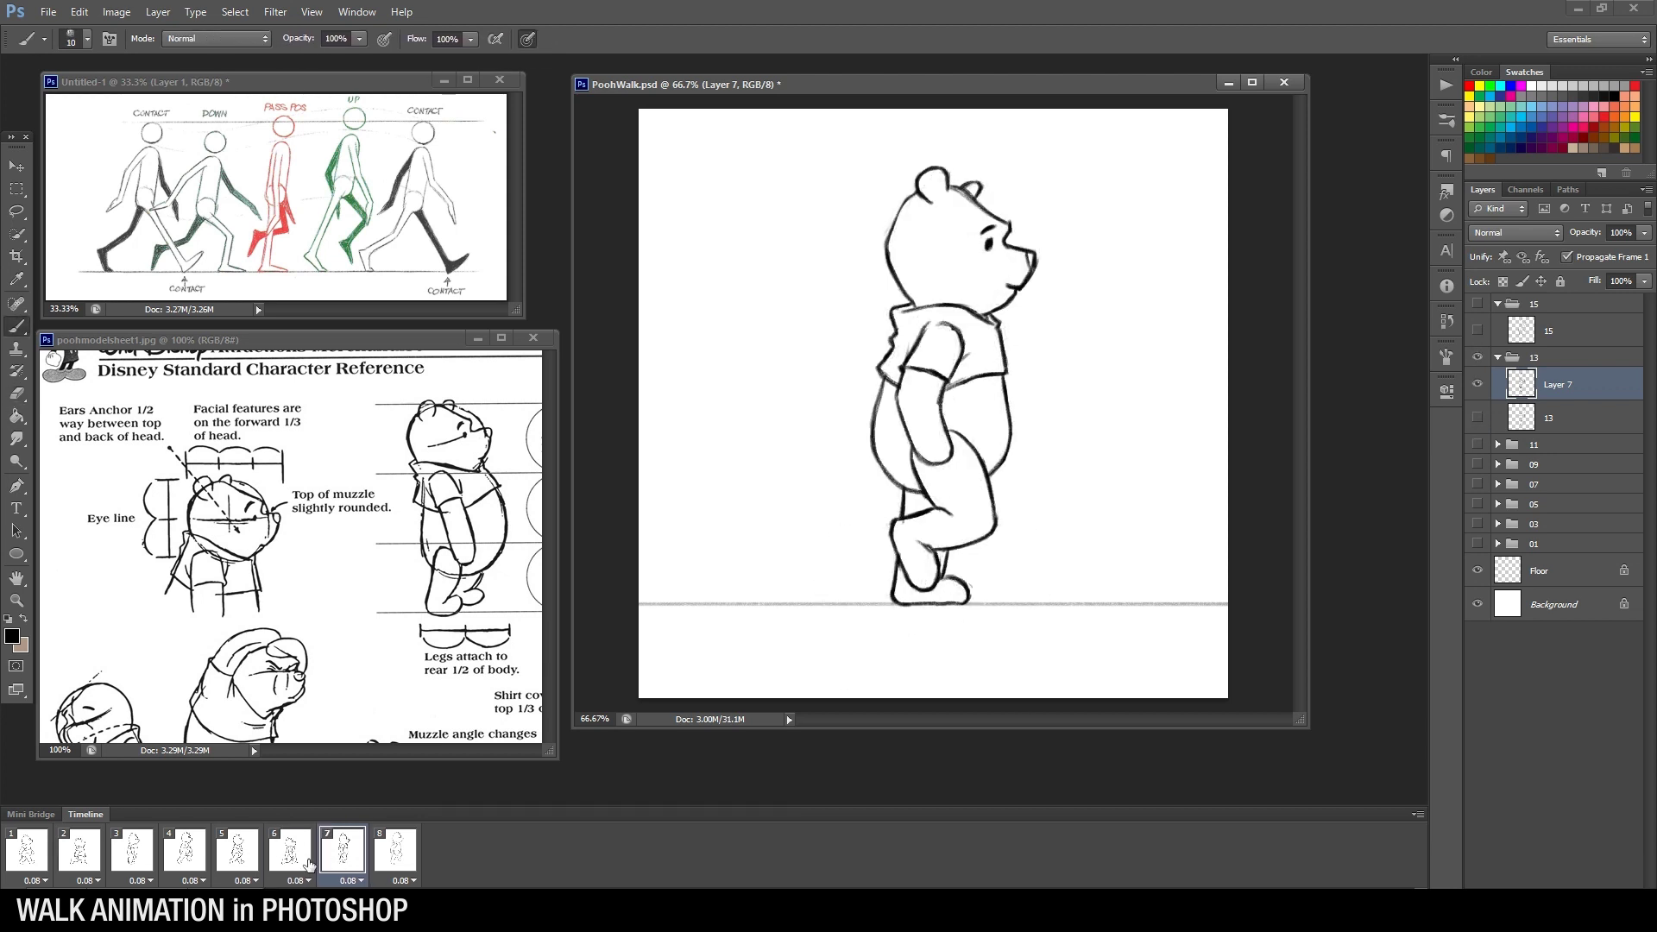
# Go to frame 8, show only group 15 among the pose groups and add an inking layer above its rough drawing
pyautogui.click(395, 850)
pyautogui.click(1497, 357)
pyautogui.click(1549, 331)
pyautogui.press('F2')
# Ink the head in frame 8 with its ears, muzzle, mouth, eyebrow and eye
pyautogui.moveTo(914, 177); pyautogui.dragTo(920, 284)
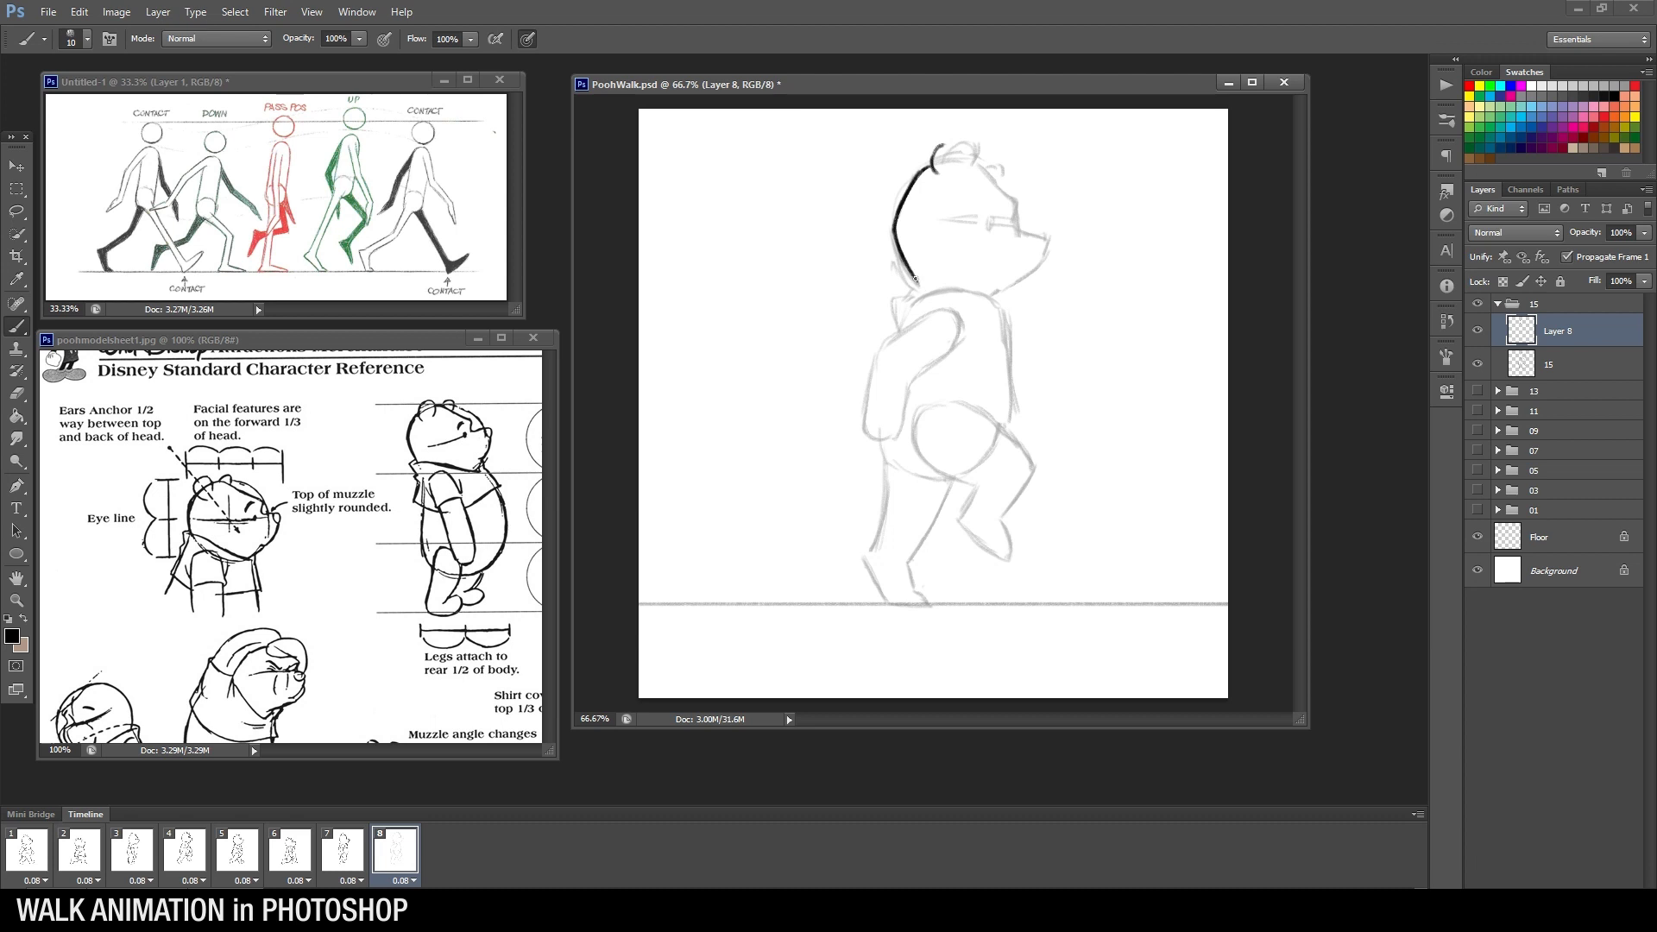
pyautogui.moveTo(894, 227); pyautogui.dragTo(923, 290)
pyautogui.moveTo(931, 168)
pyautogui.mouseDown()
pyautogui.moveTo(963, 149)
pyautogui.moveTo(1005, 183)
pyautogui.moveTo(1019, 227)
pyautogui.mouseUp()
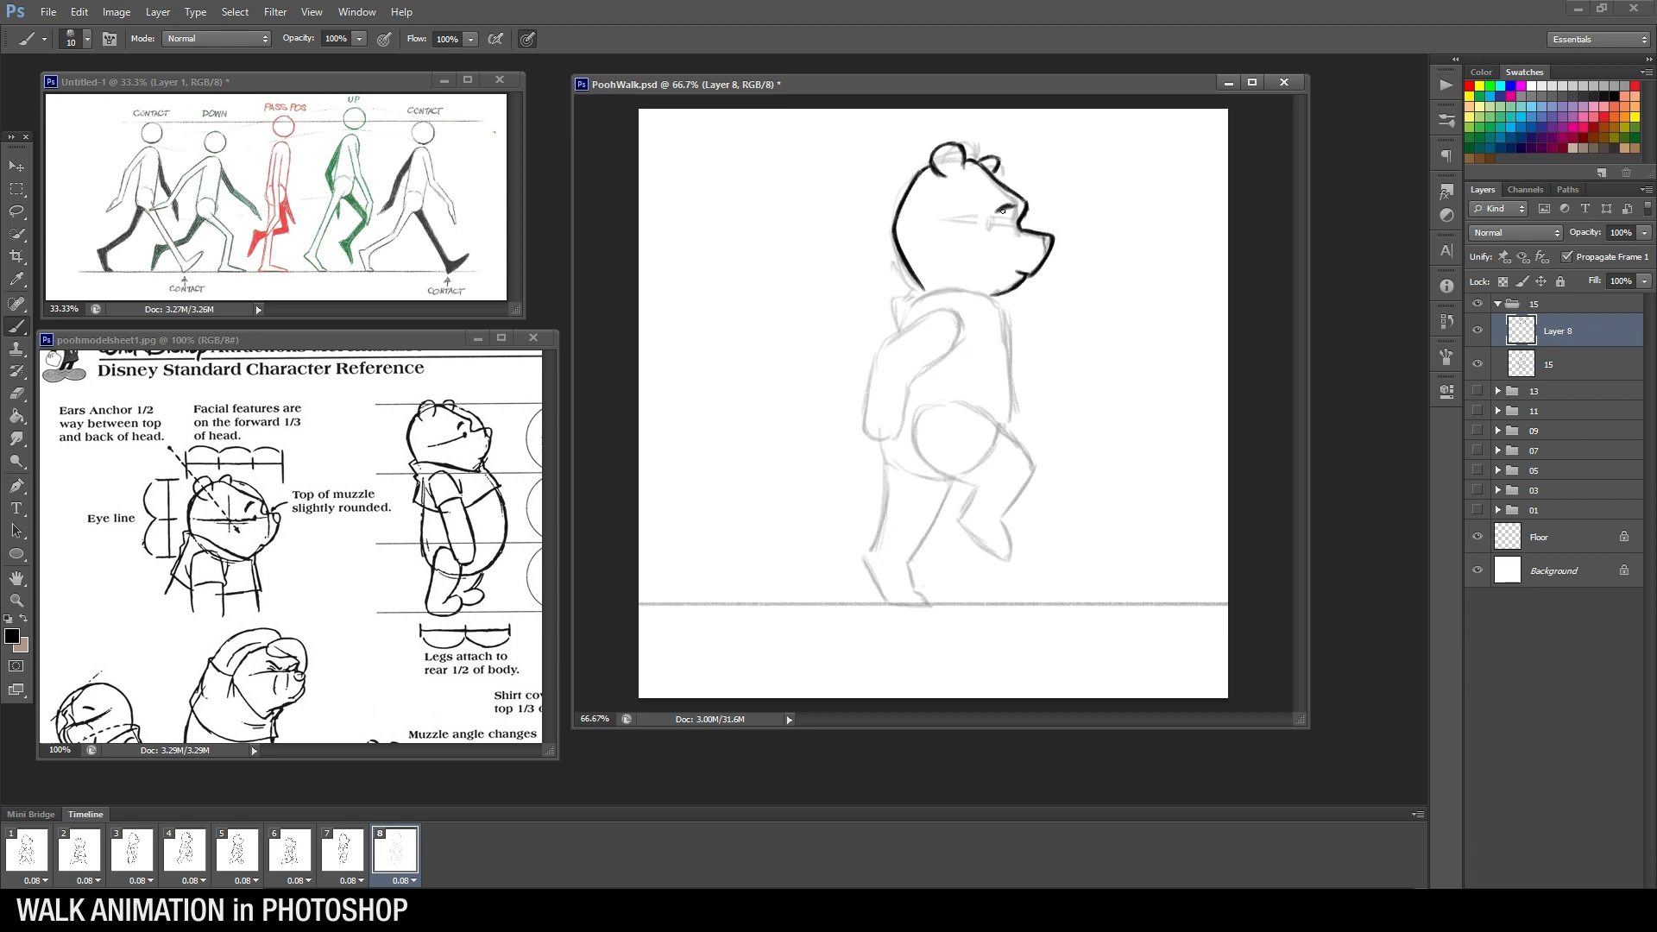
pyautogui.click(1002, 227)
# Ink the shirt with its collar, hem and sleeve and the backward-swinging arm in frame 8, checking against frame 7
pyautogui.moveTo(920, 289)
pyautogui.mouseDown()
pyautogui.moveTo(900, 312)
pyautogui.moveTo(944, 290)
pyautogui.moveTo(1009, 317)
pyautogui.mouseUp()
pyautogui.click(343, 854)
pyautogui.moveTo(917, 373); pyautogui.dragTo(1021, 357)
pyautogui.click(393, 854)
pyautogui.hotkey('ctrl', 'z')
pyautogui.press('e')
pyautogui.press('b')
pyautogui.moveTo(938, 305)
pyautogui.mouseDown()
pyautogui.moveTo(942, 359)
pyautogui.moveTo(901, 334)
pyautogui.mouseUp()
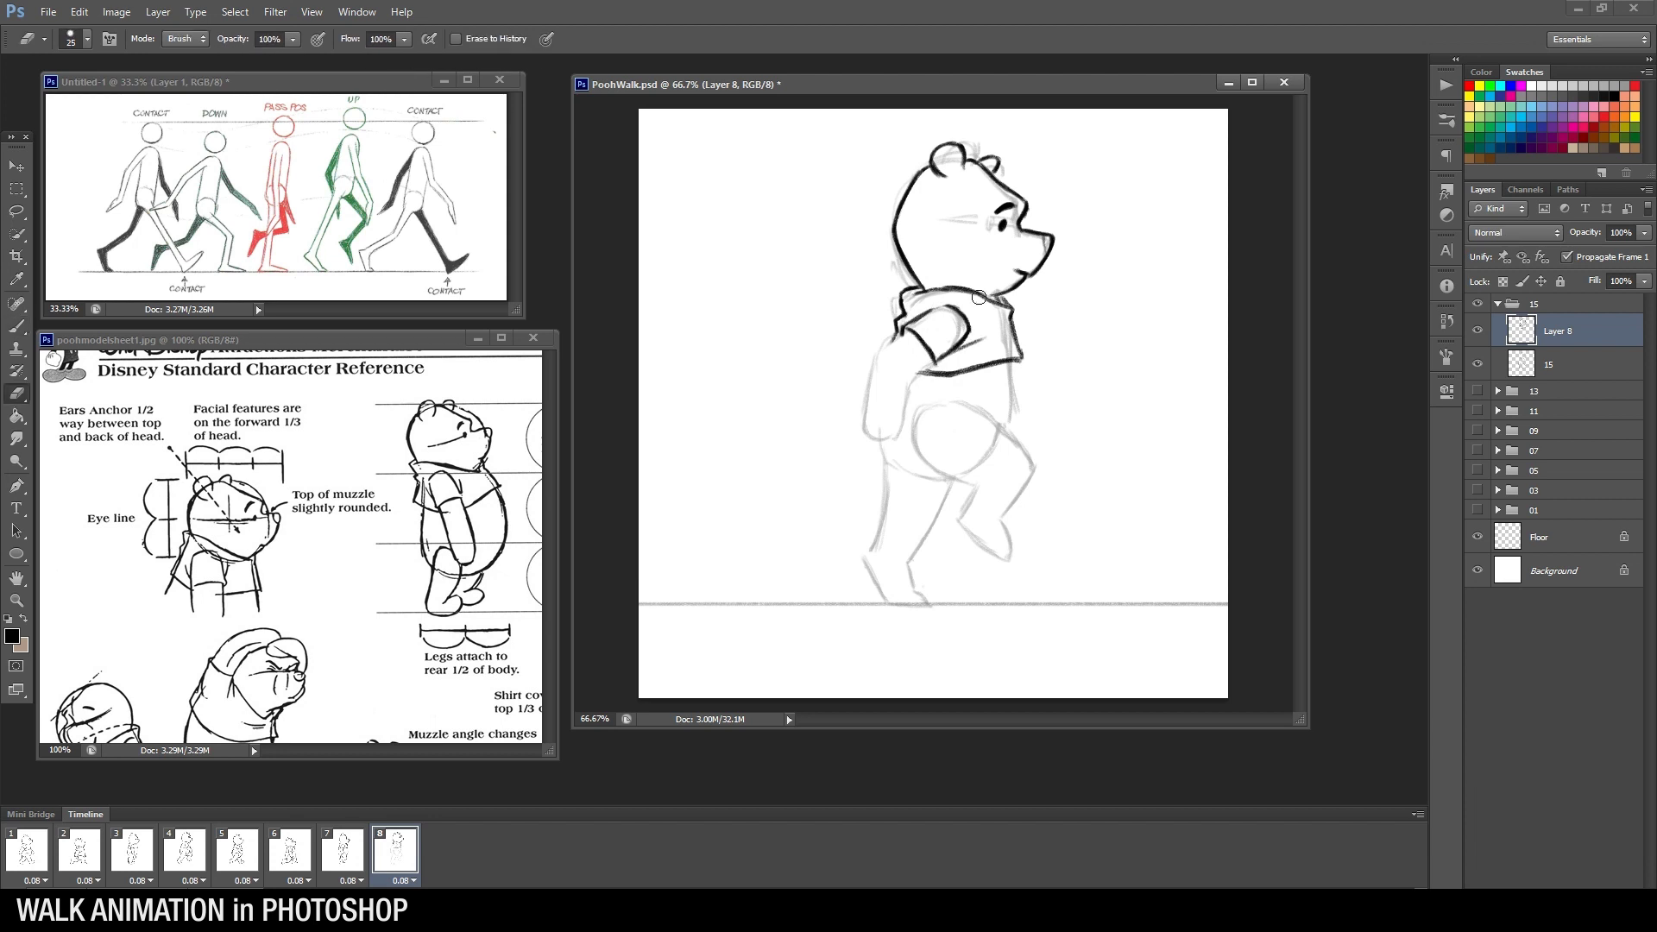
pyautogui.moveTo(874, 356); pyautogui.dragTo(904, 410)
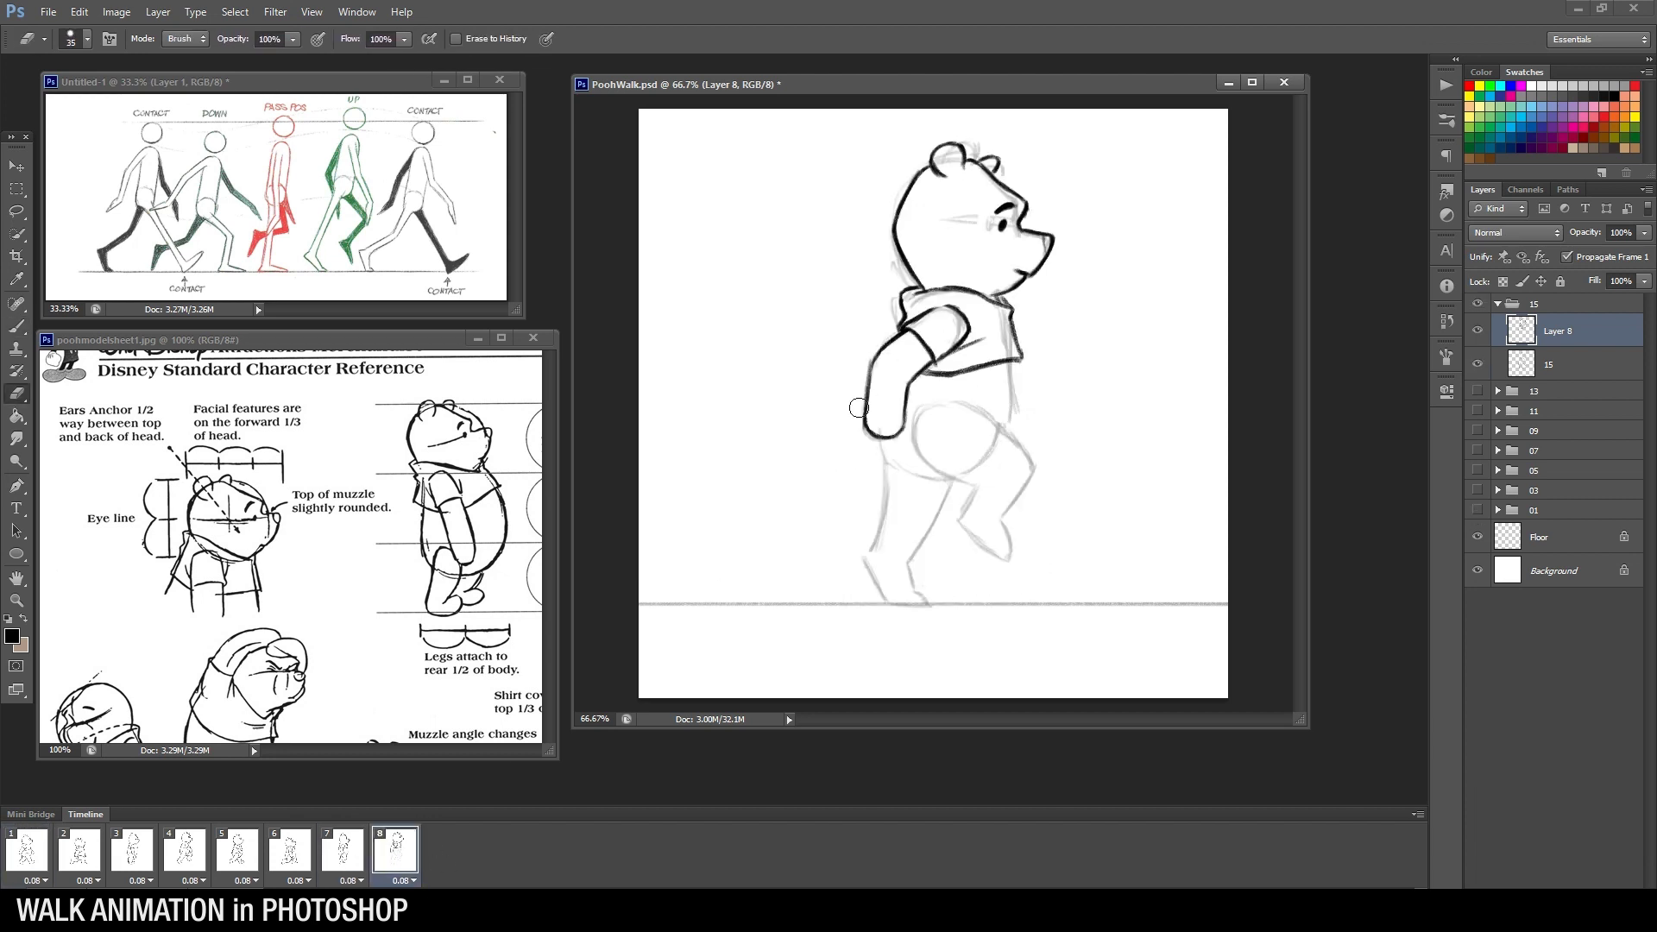
# Clean up the swinging hand's outline and ink the belly, rump and raised bent leg with its foot in frame 8
pyautogui.moveTo(867, 405); pyautogui.dragTo(914, 373)
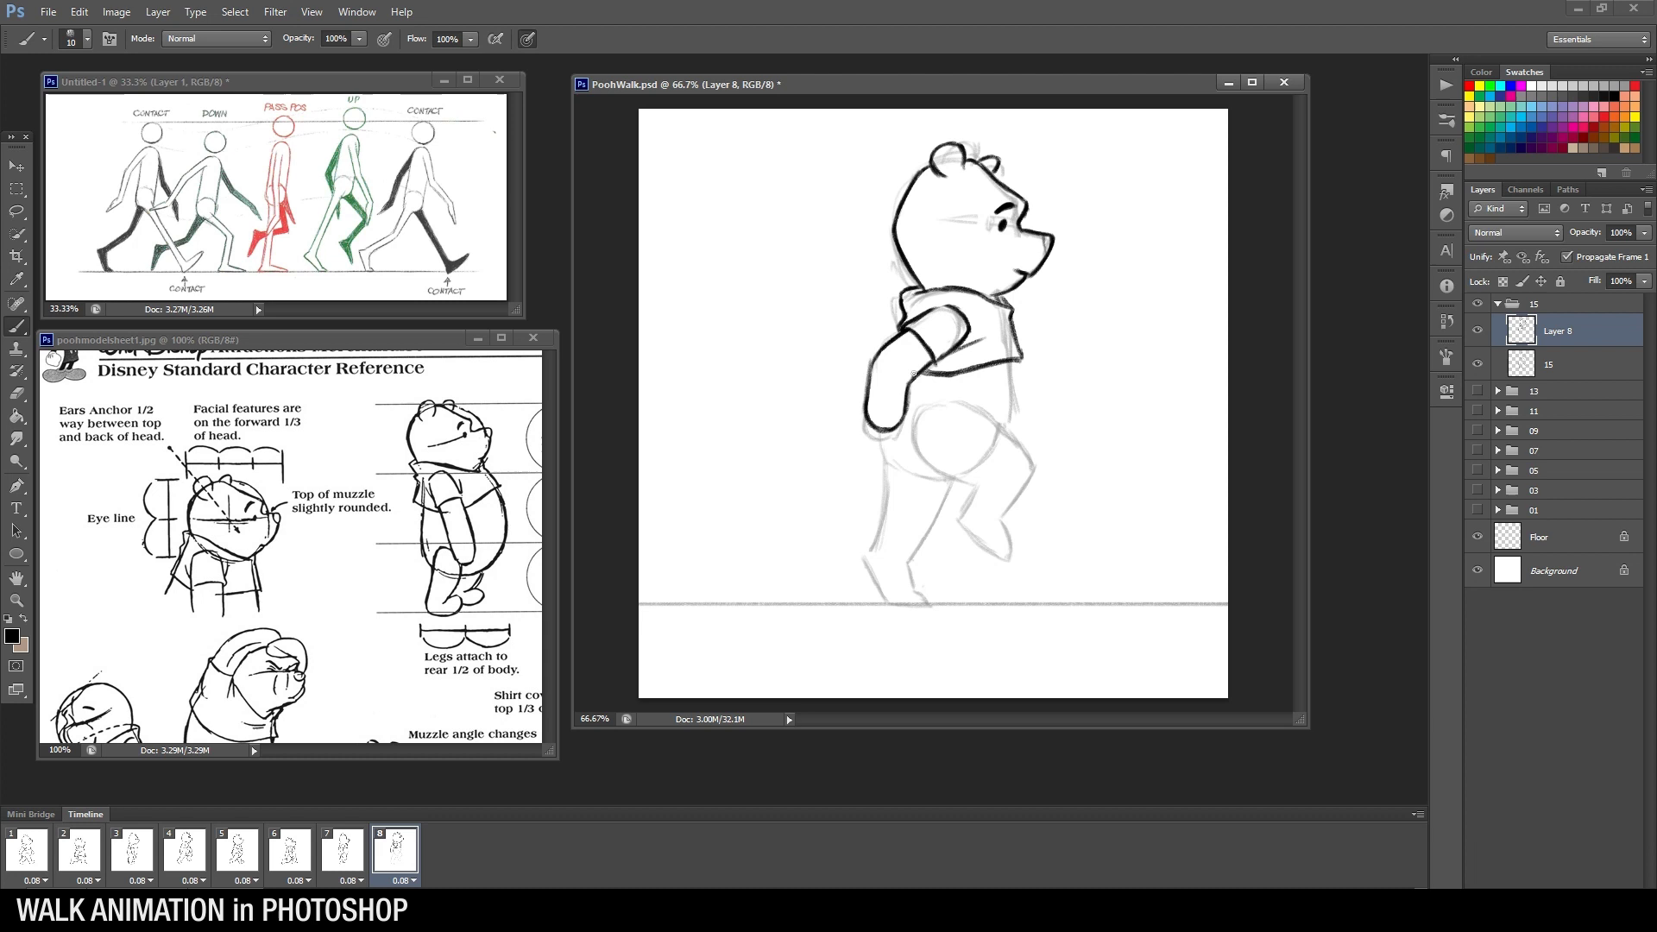
pyautogui.moveTo(1018, 387); pyautogui.dragTo(1012, 439)
pyautogui.moveTo(884, 431)
pyautogui.mouseDown()
pyautogui.moveTo(948, 480)
pyautogui.moveTo(974, 477)
pyautogui.mouseUp()
pyautogui.moveTo(935, 409)
pyautogui.mouseDown()
pyautogui.moveTo(930, 463)
pyautogui.moveTo(985, 488)
pyautogui.mouseUp()
pyautogui.moveTo(941, 406)
pyautogui.mouseDown()
pyautogui.moveTo(1026, 462)
pyautogui.moveTo(1001, 523)
pyautogui.mouseUp()
pyautogui.moveTo(978, 481)
pyautogui.mouseDown()
pyautogui.moveTo(960, 525)
pyautogui.moveTo(1019, 553)
pyautogui.mouseUp()
# Ink the supporting leg down to its foot on the floor line in frame 8, then play the walk cycle from frame 1
pyautogui.moveTo(893, 458); pyautogui.dragTo(872, 553)
pyautogui.moveTo(956, 479); pyautogui.dragTo(884, 604)
pyautogui.moveTo(891, 557); pyautogui.dragTo(919, 559)
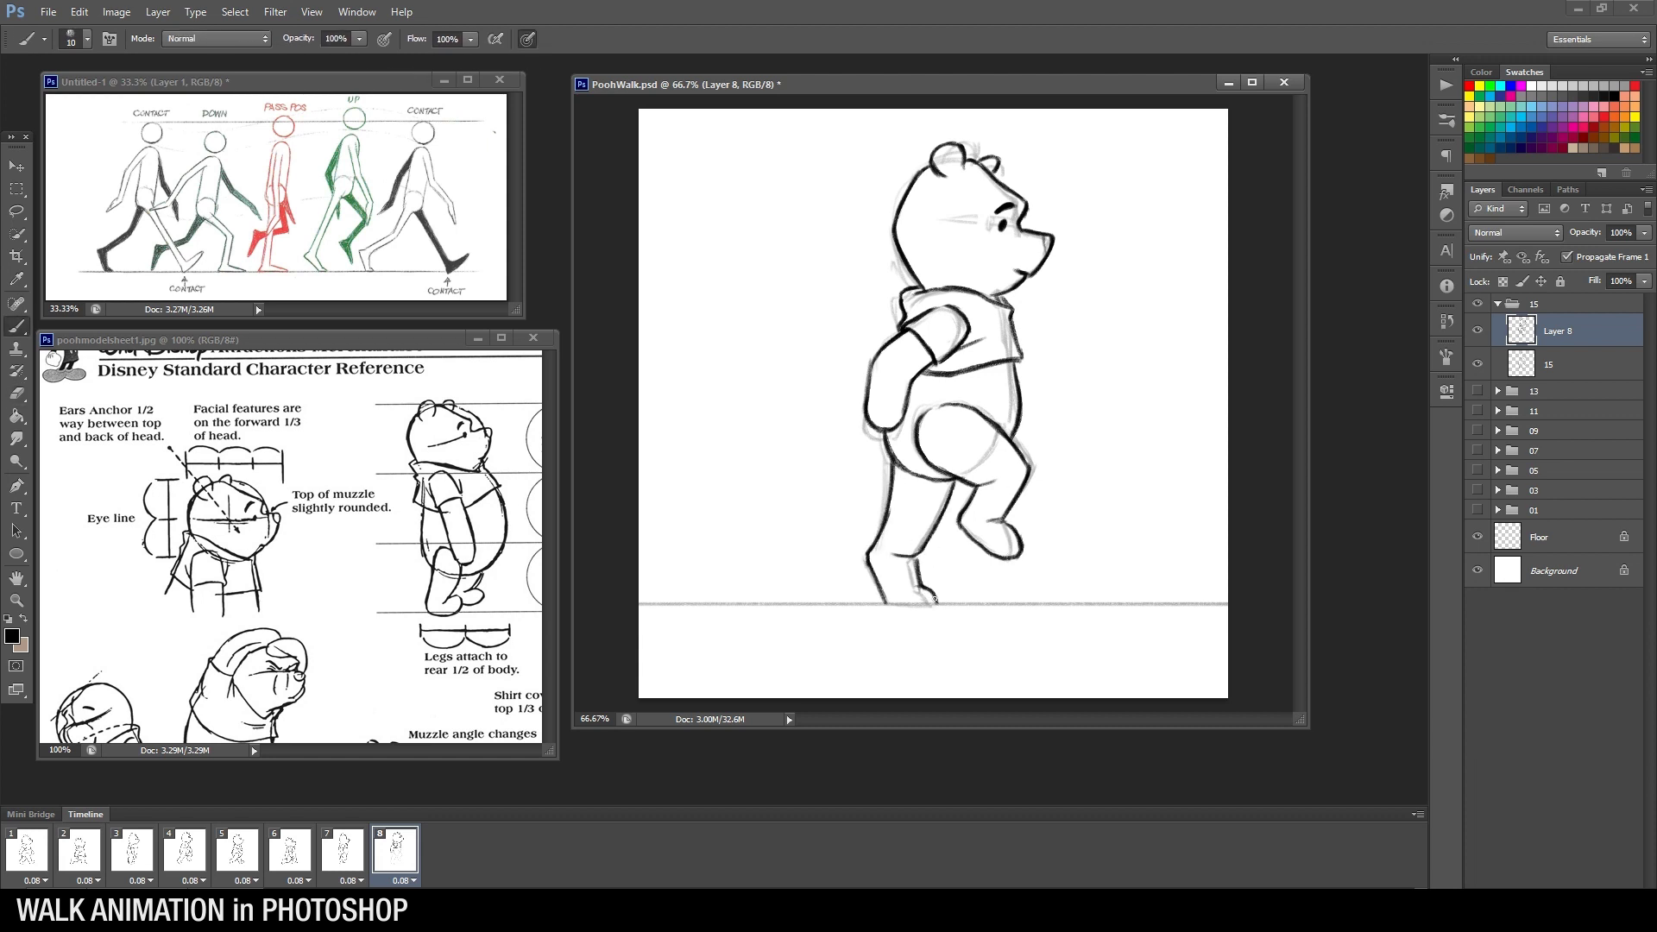
pyautogui.click(25, 850)
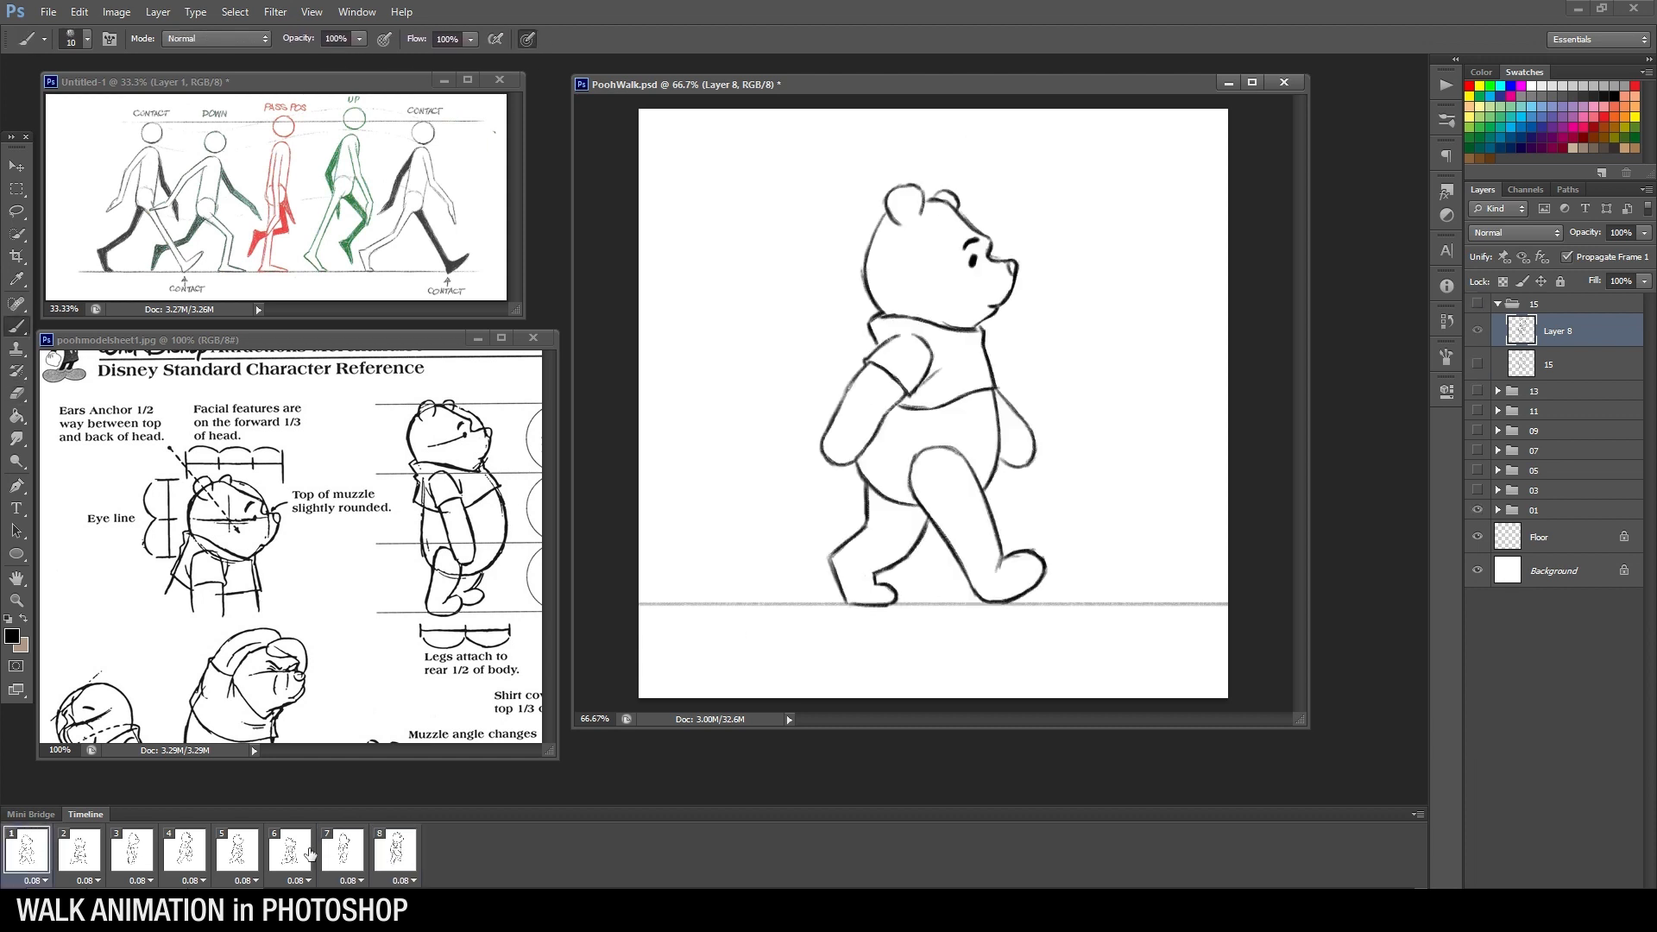
pyautogui.press('space')
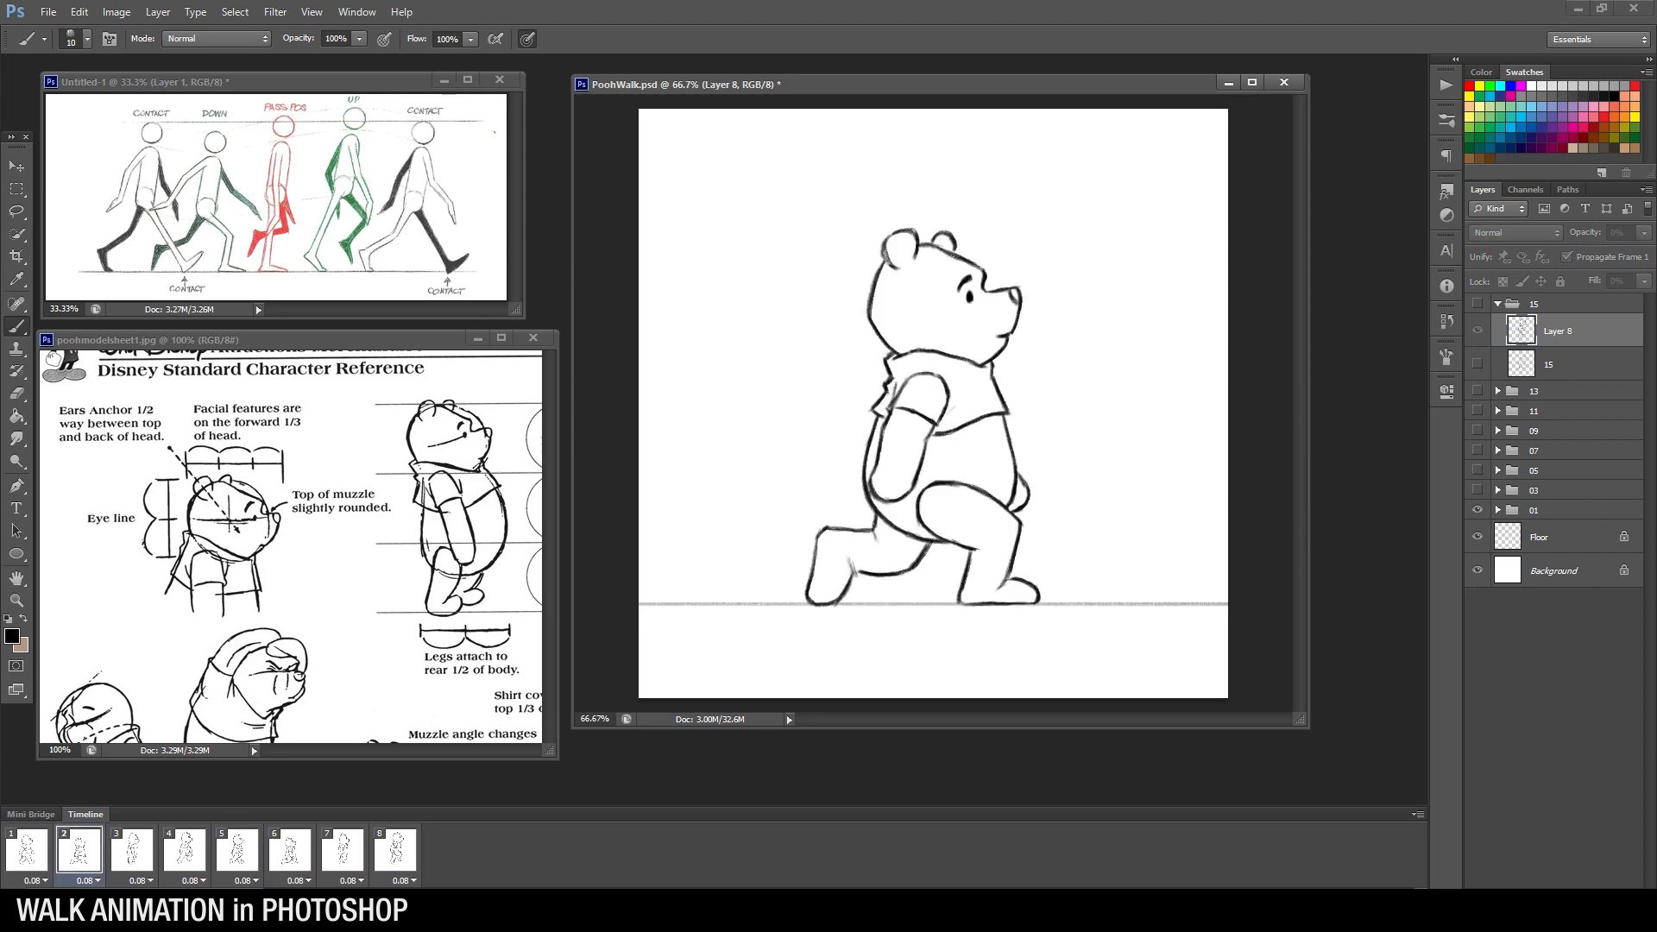